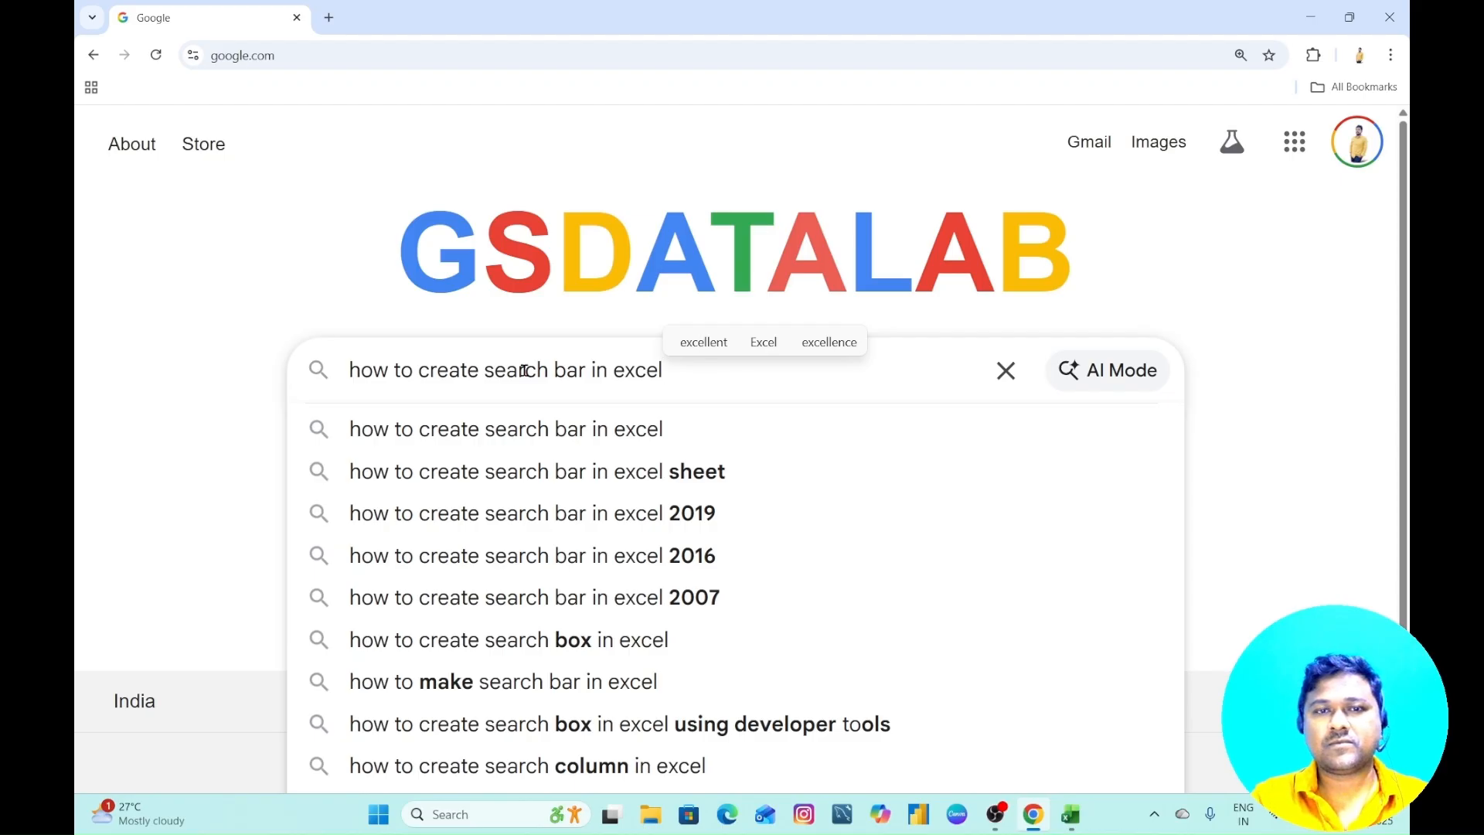
- Replace the existing Google query with "how to" to view its suggestions, and delete the entered text
click(1044, 308)
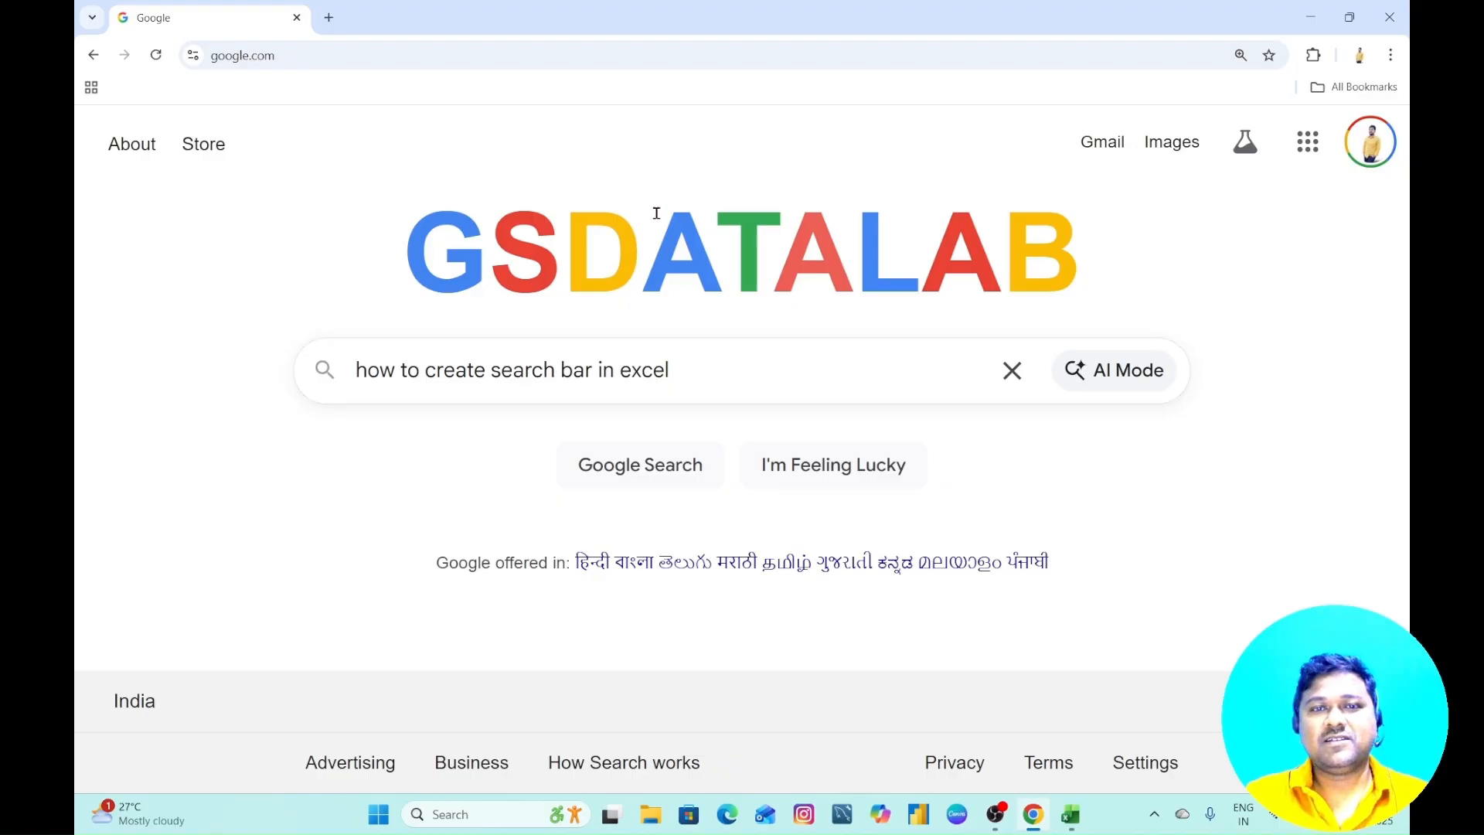
drag(735, 374, 354, 376)
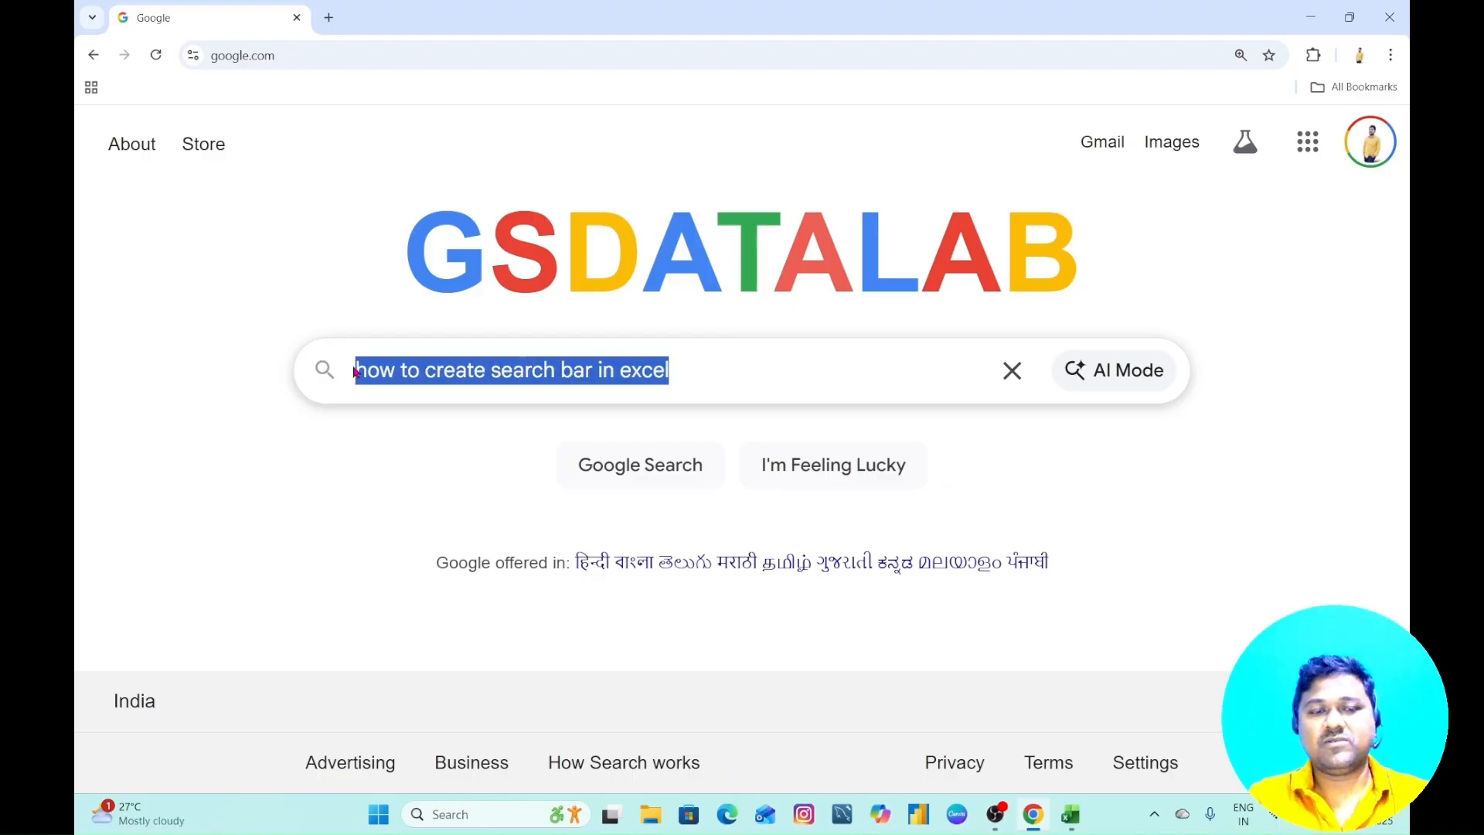
text(how to)
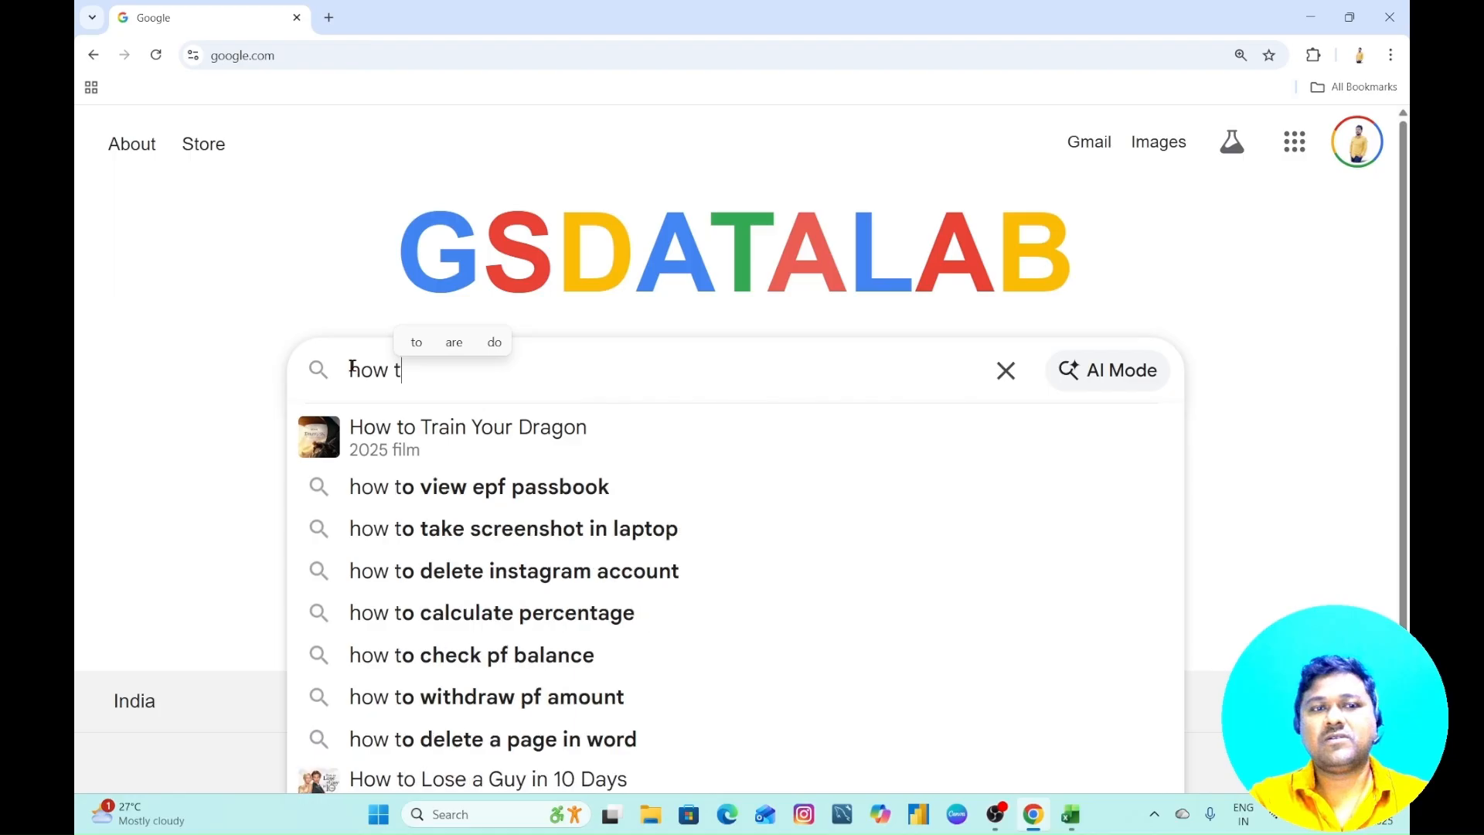
key(BackSpace)
key(BackSpace)
key(BackSpace)
key(BackSpace)
key(BackSpace)
key(BackSpace)
key(BackSpace)
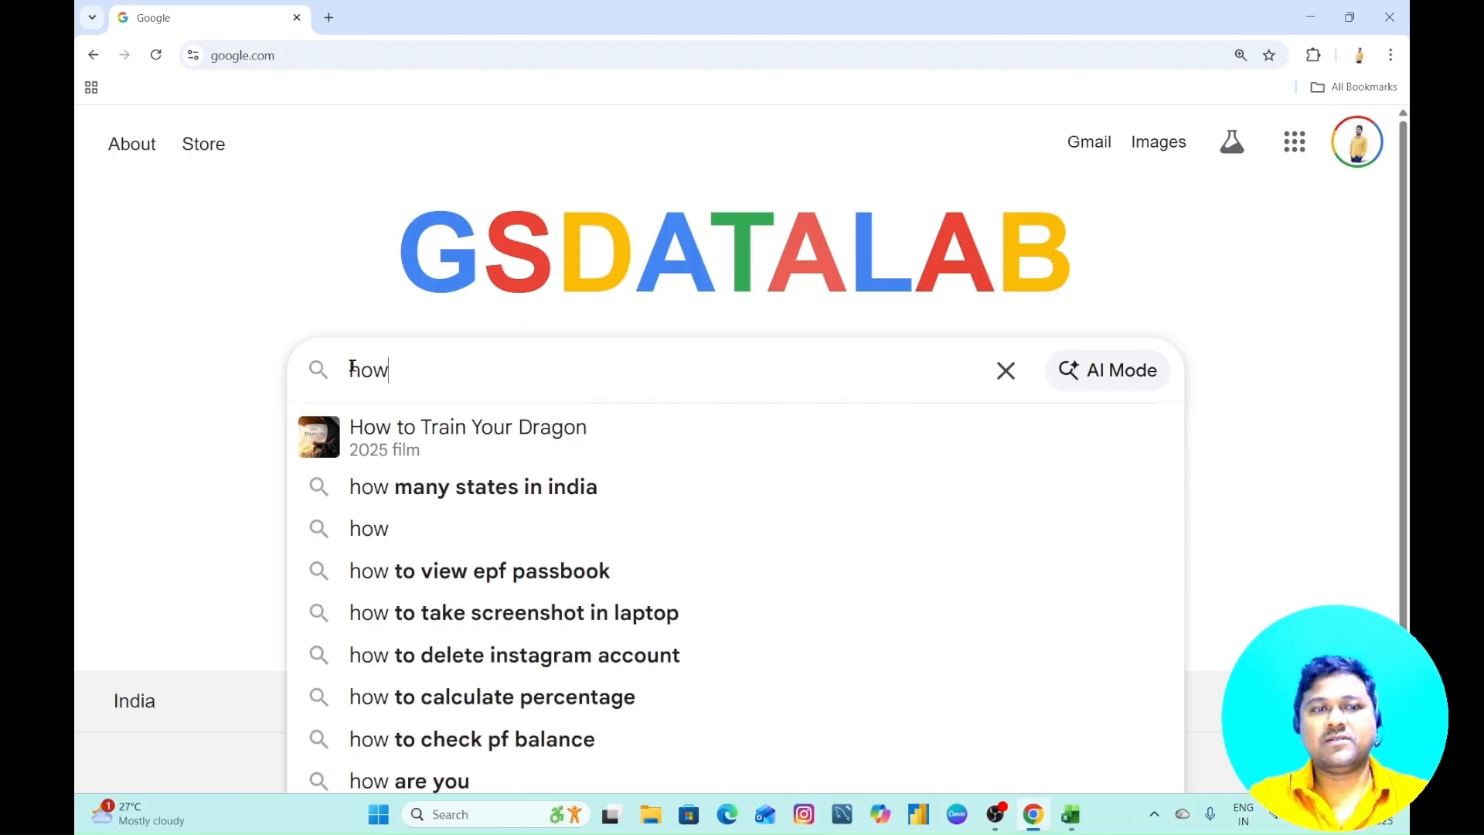
- View the Google search suggestions for a person's first name and clear the search box
text(sriniva)
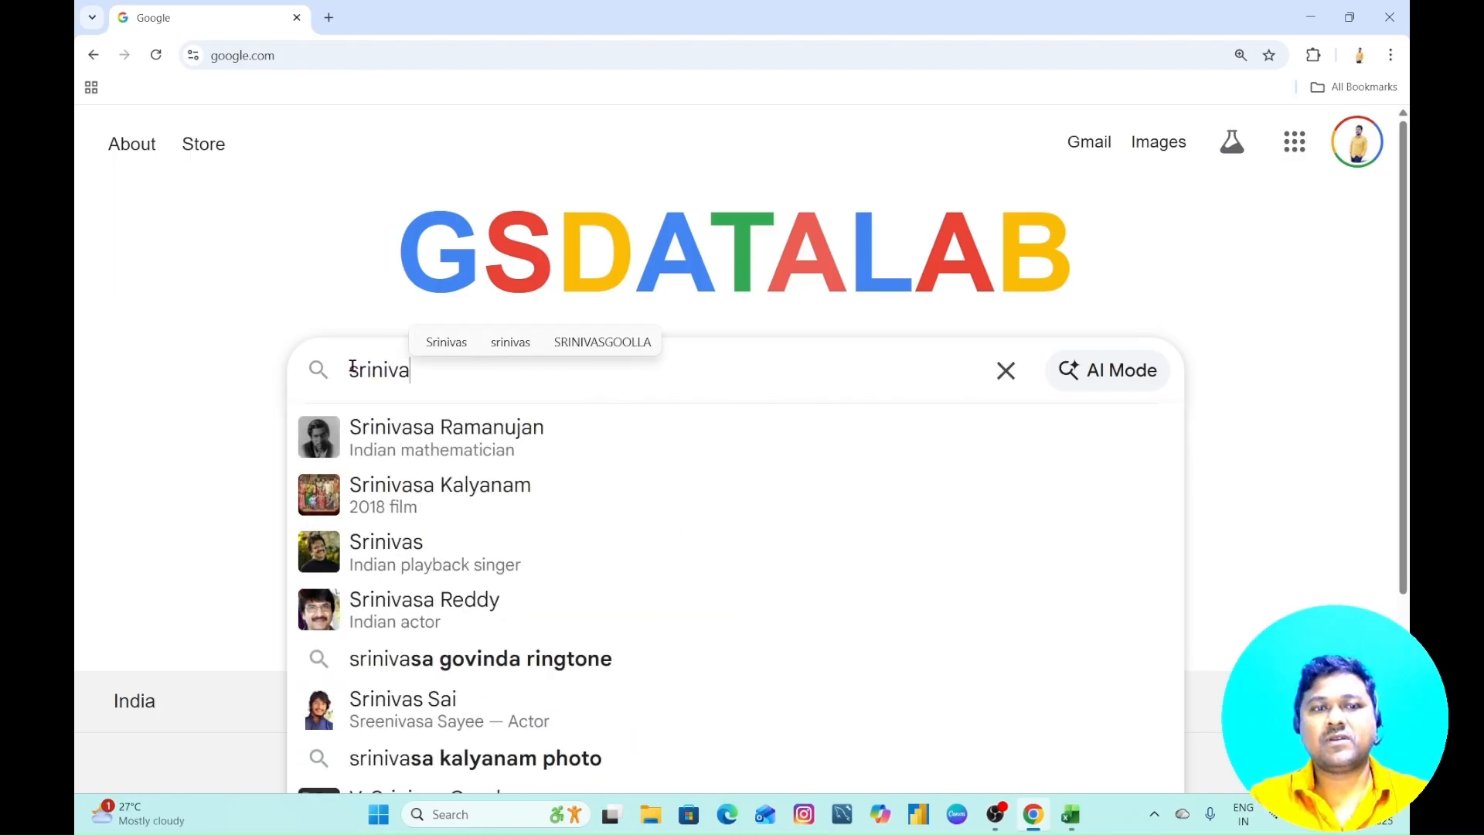
key(BackSpace)
key(BackSpace)
key(BackSpace)
key(BackSpace)
key(BackSpace)
key(BackSpace)
key(BackSpace)
text(srinivas)
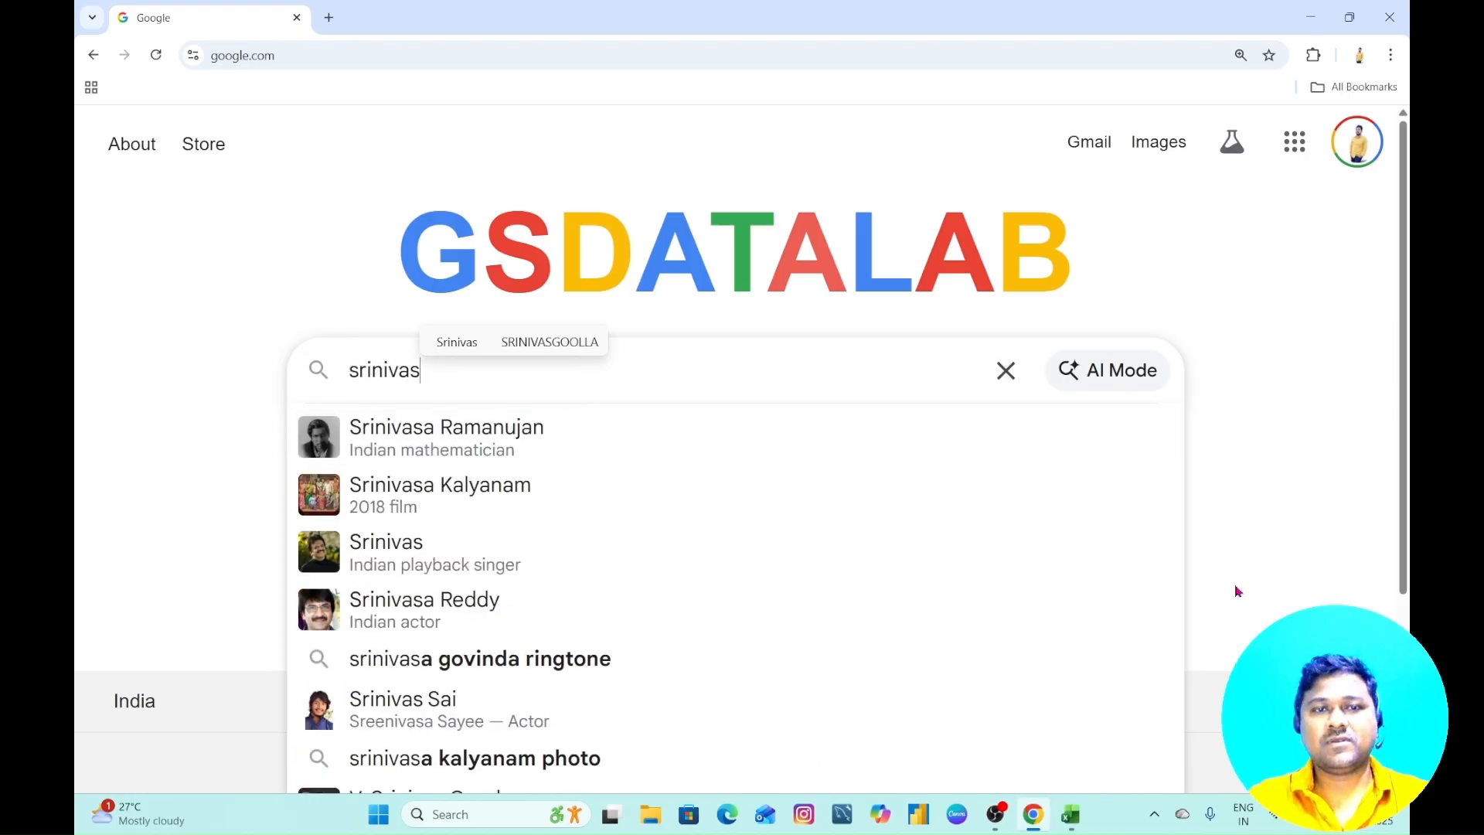
click(1006, 370)
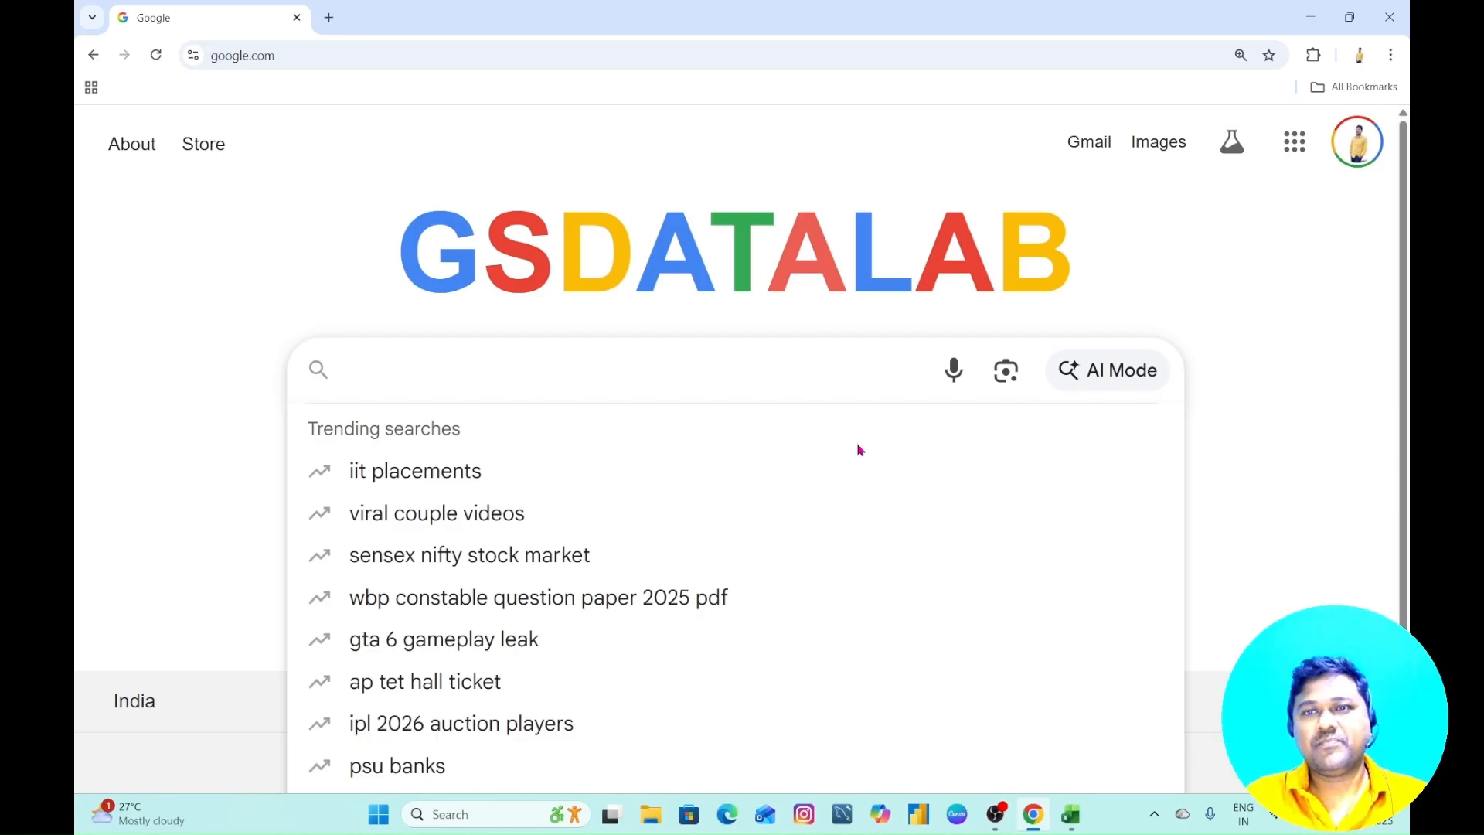
- Minimize the browser, switch to the employee dataset workbook in Excel and activate the search box above the results table
click(1310, 15)
click(1071, 818)
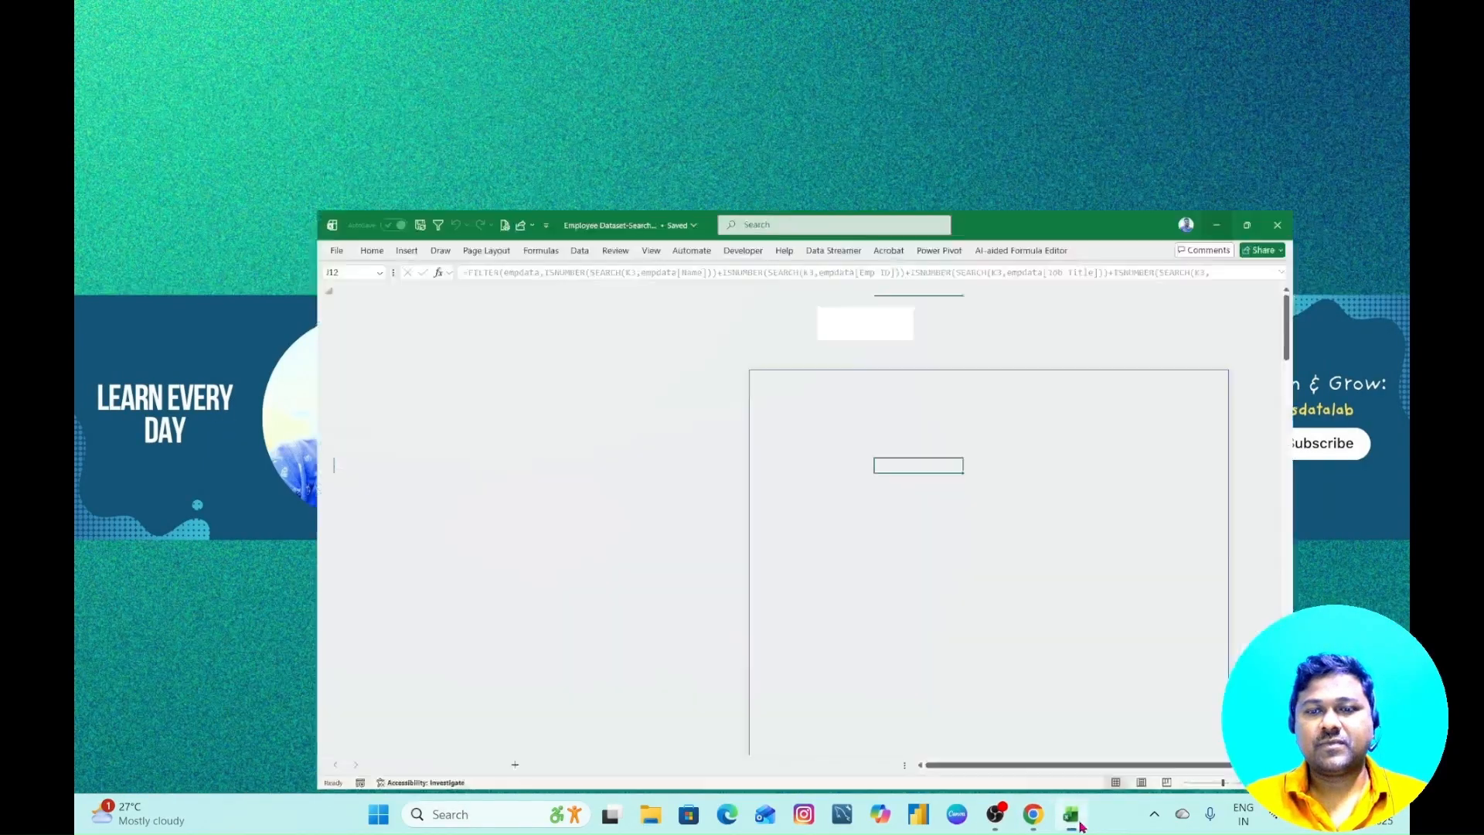
click(797, 175)
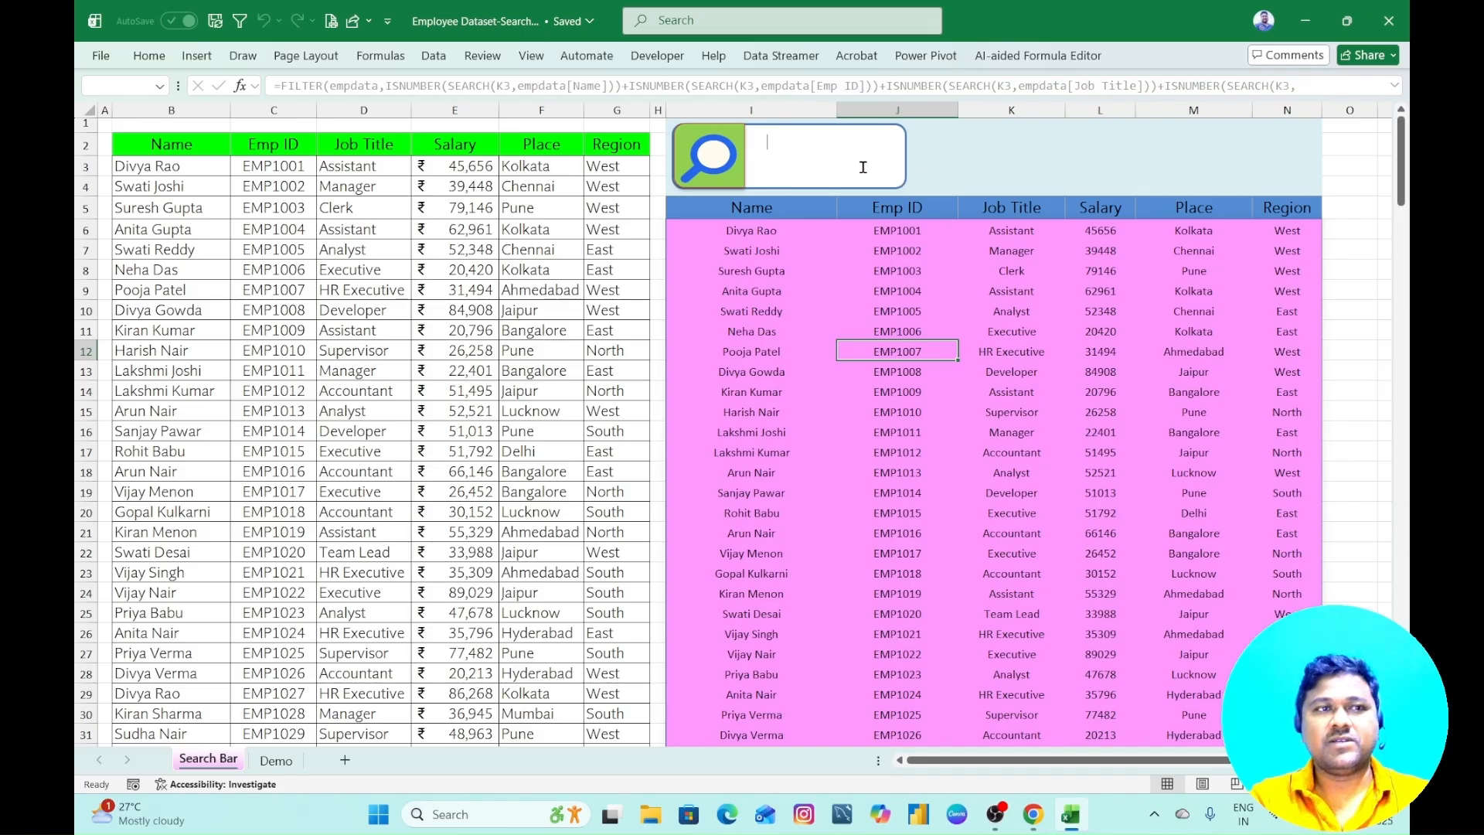
- Search the employee table for a person's first name and clear the search box
text(divya)
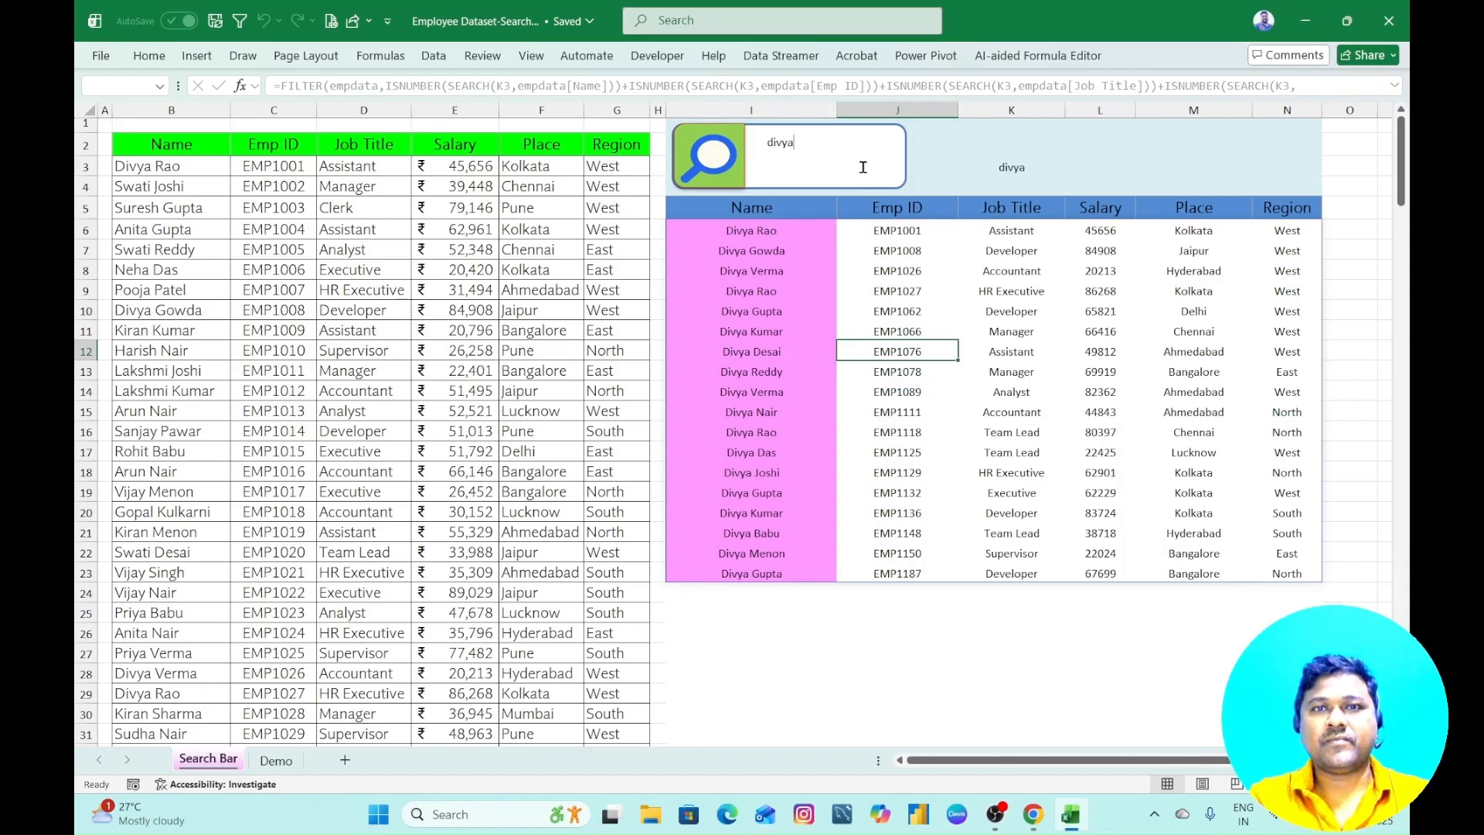
key(BackSpace)
key(BackSpace)
key(BackSpace)
key(BackSpace)
key(BackSpace)
- Search the employee table for entries containing "an" and "ani", and clear the search box
text(an)
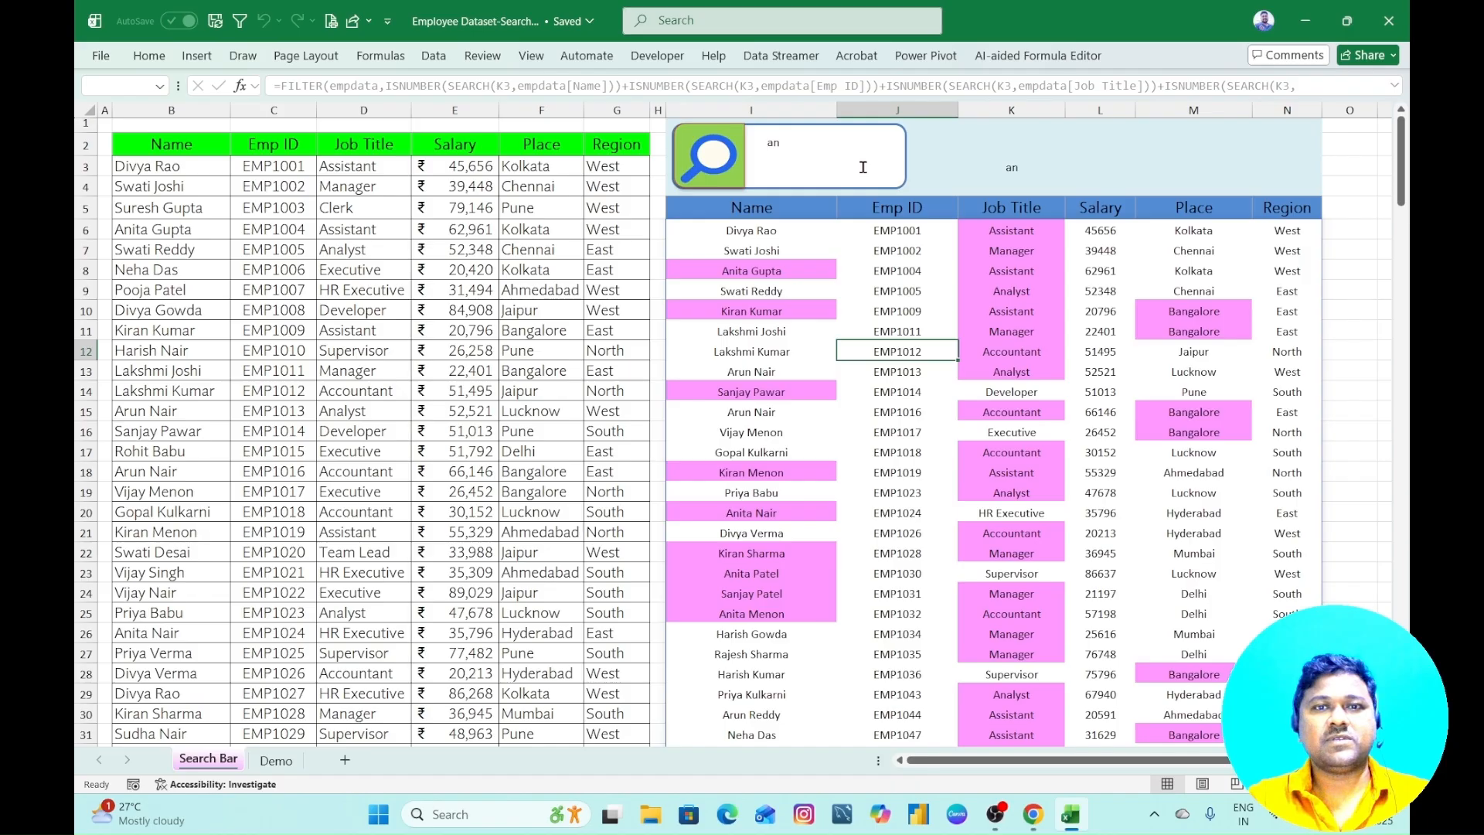
text(i)
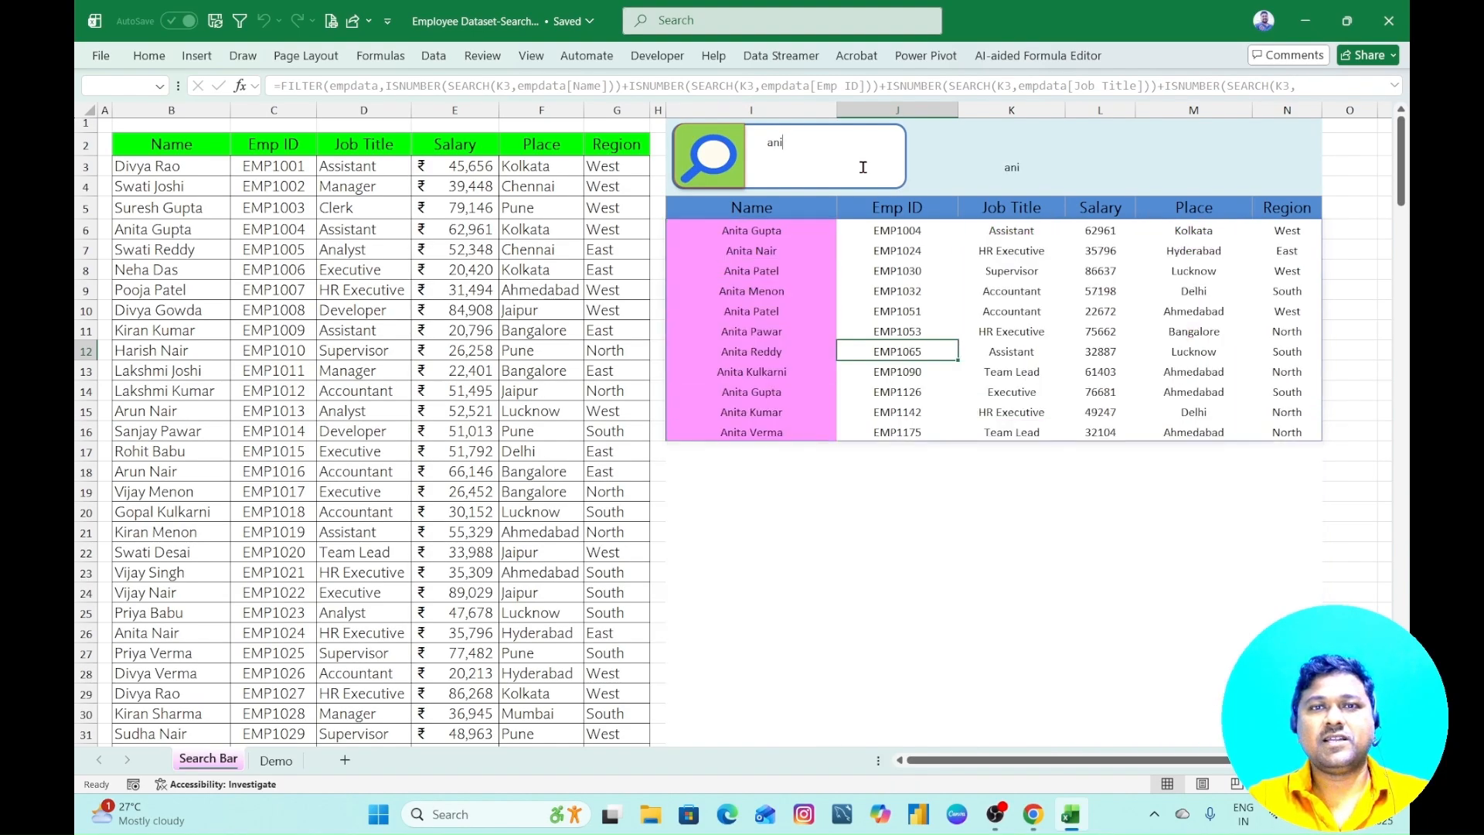
text(tha)
key(BackSpace)
key(BackSpace)
key(BackSpace)
key(BackSpace)
key(BackSpace)
key(BackSpace)
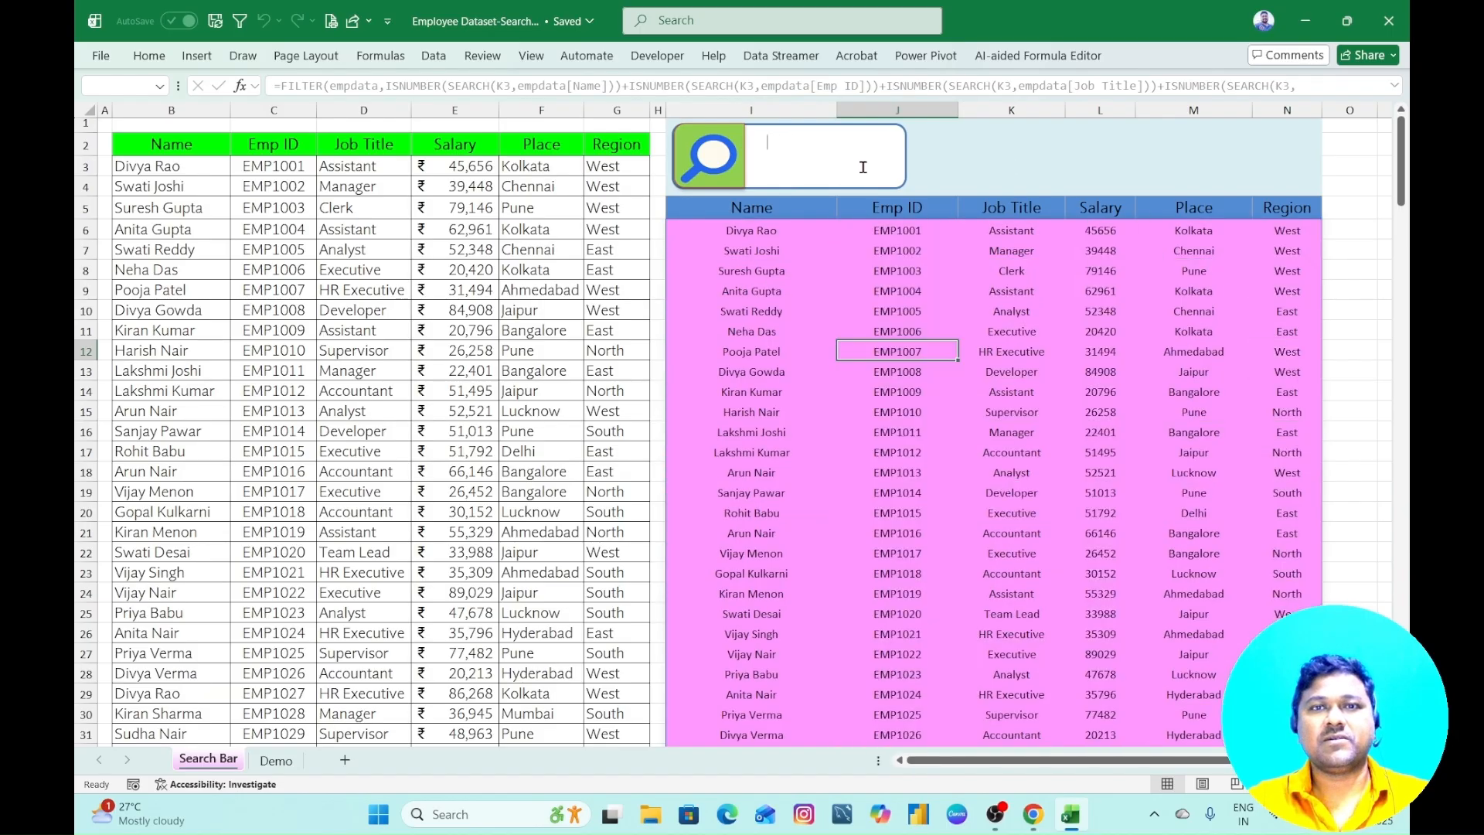
text(an)
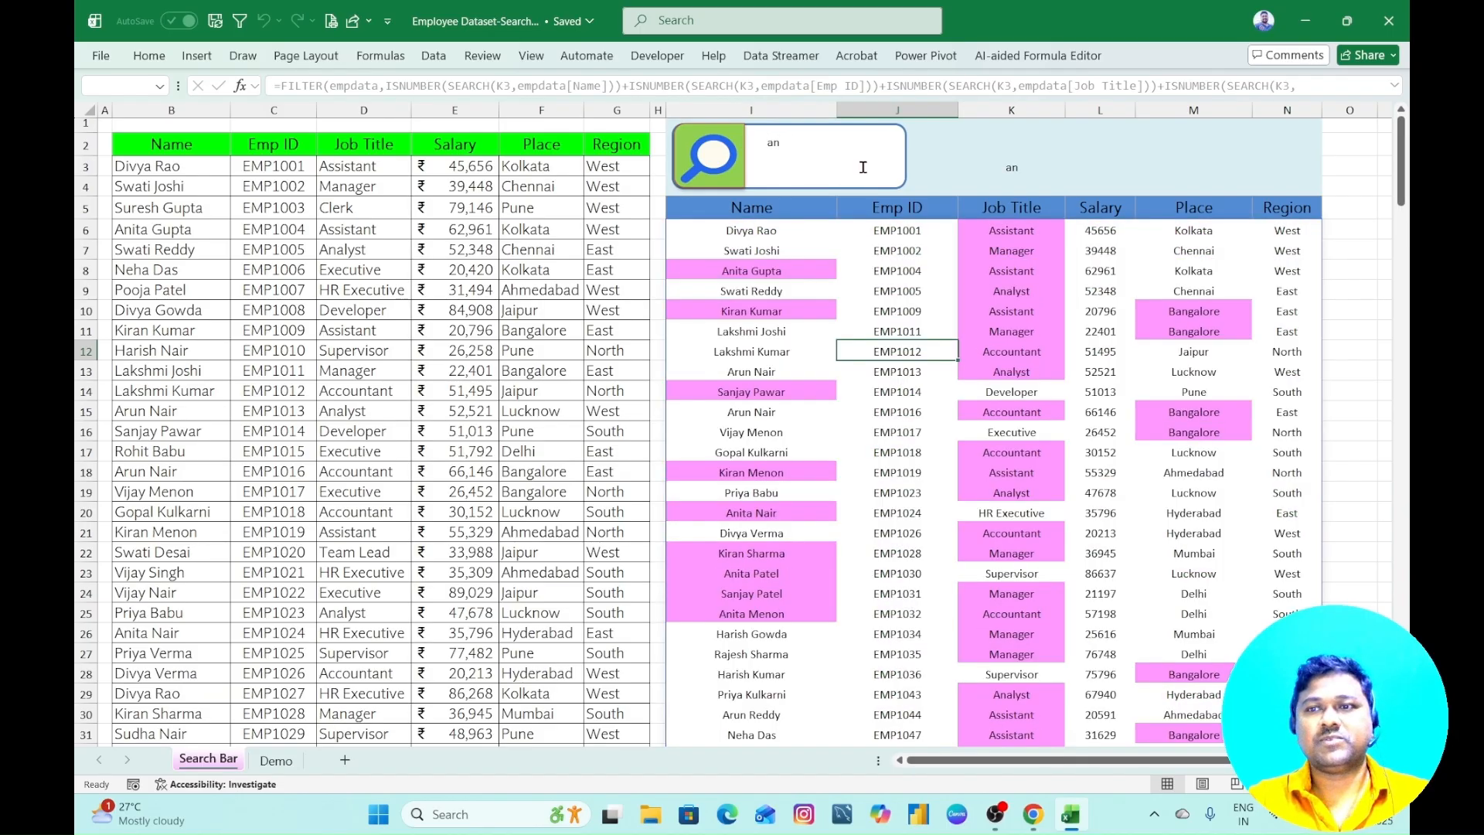
key(BackSpace)
key(BackSpace)
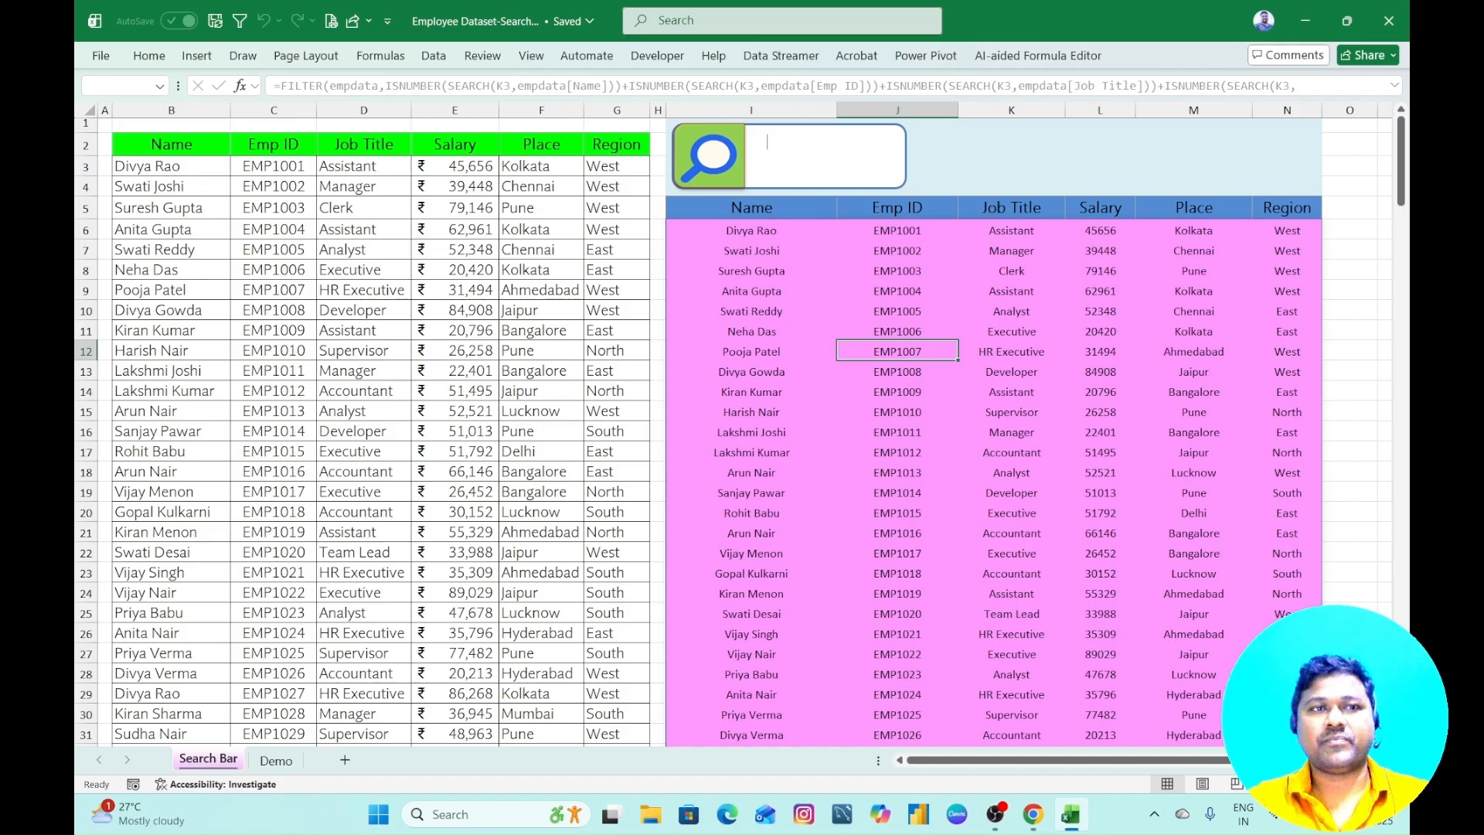
- Search the employee table for assistants with the text "ass" twice, clearing the search box each time
text(ass)
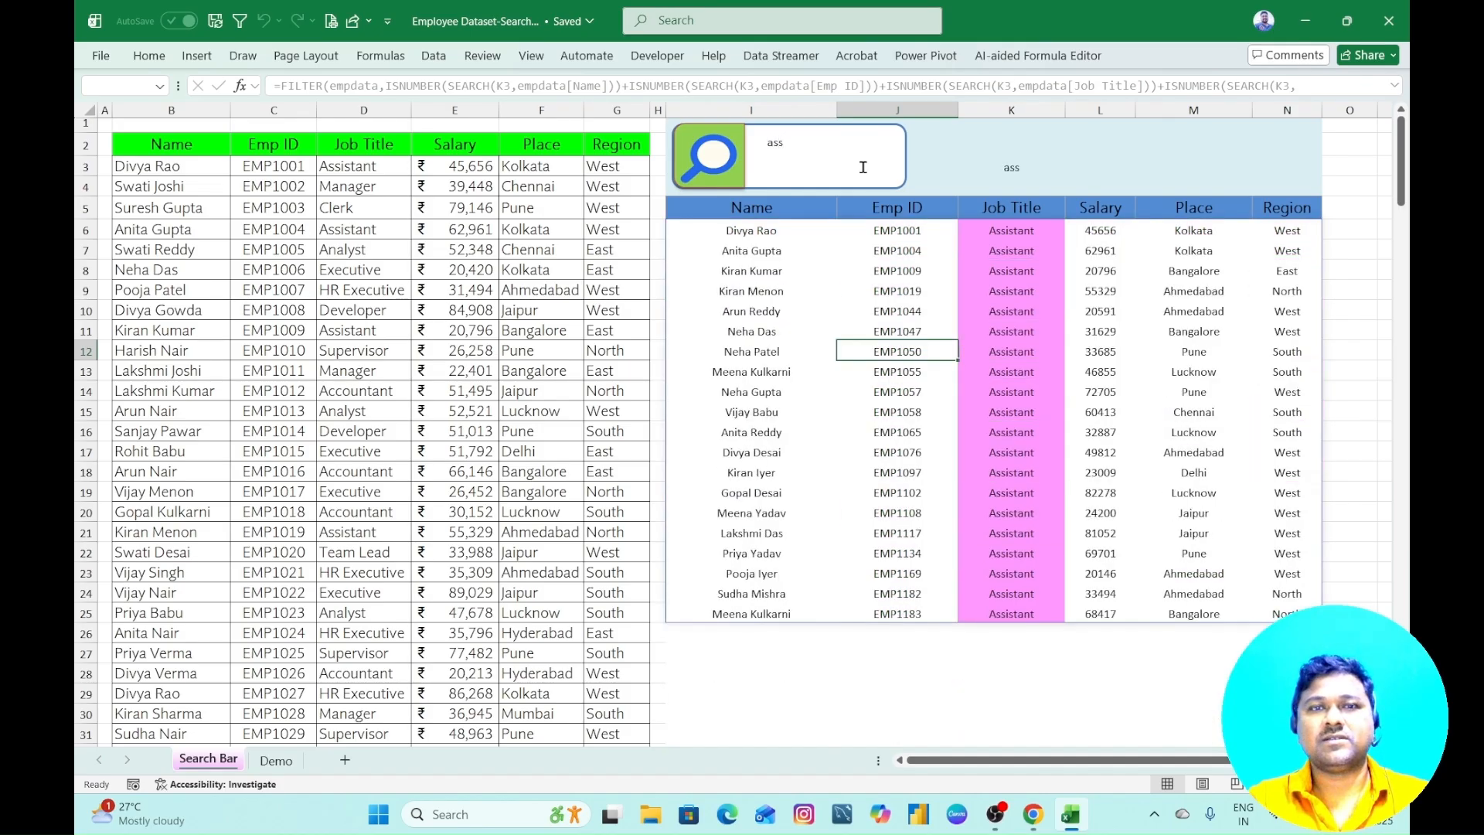
key(BackSpace)
key(BackSpace)
key(BackSpace)
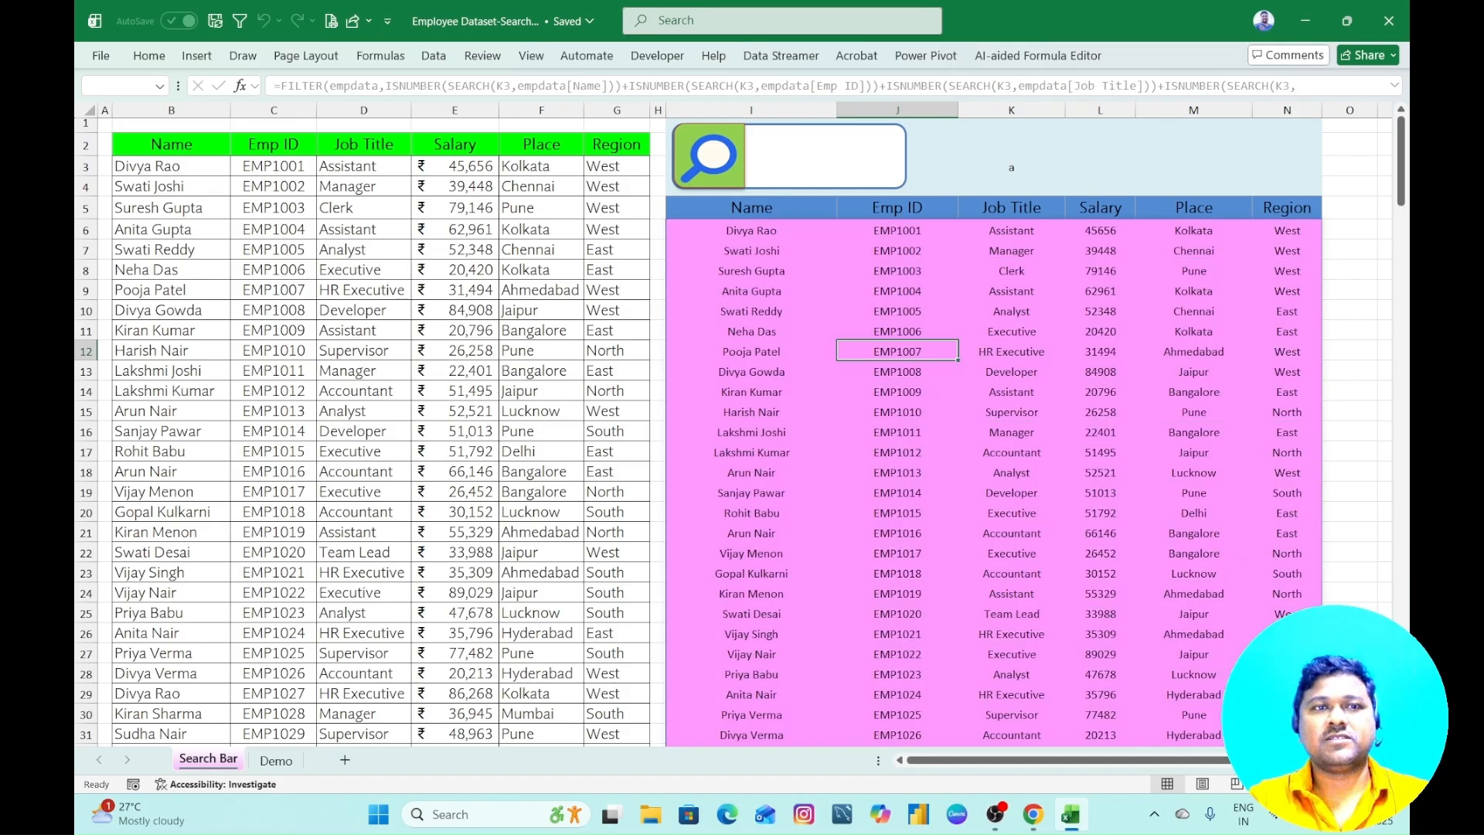
text(ass)
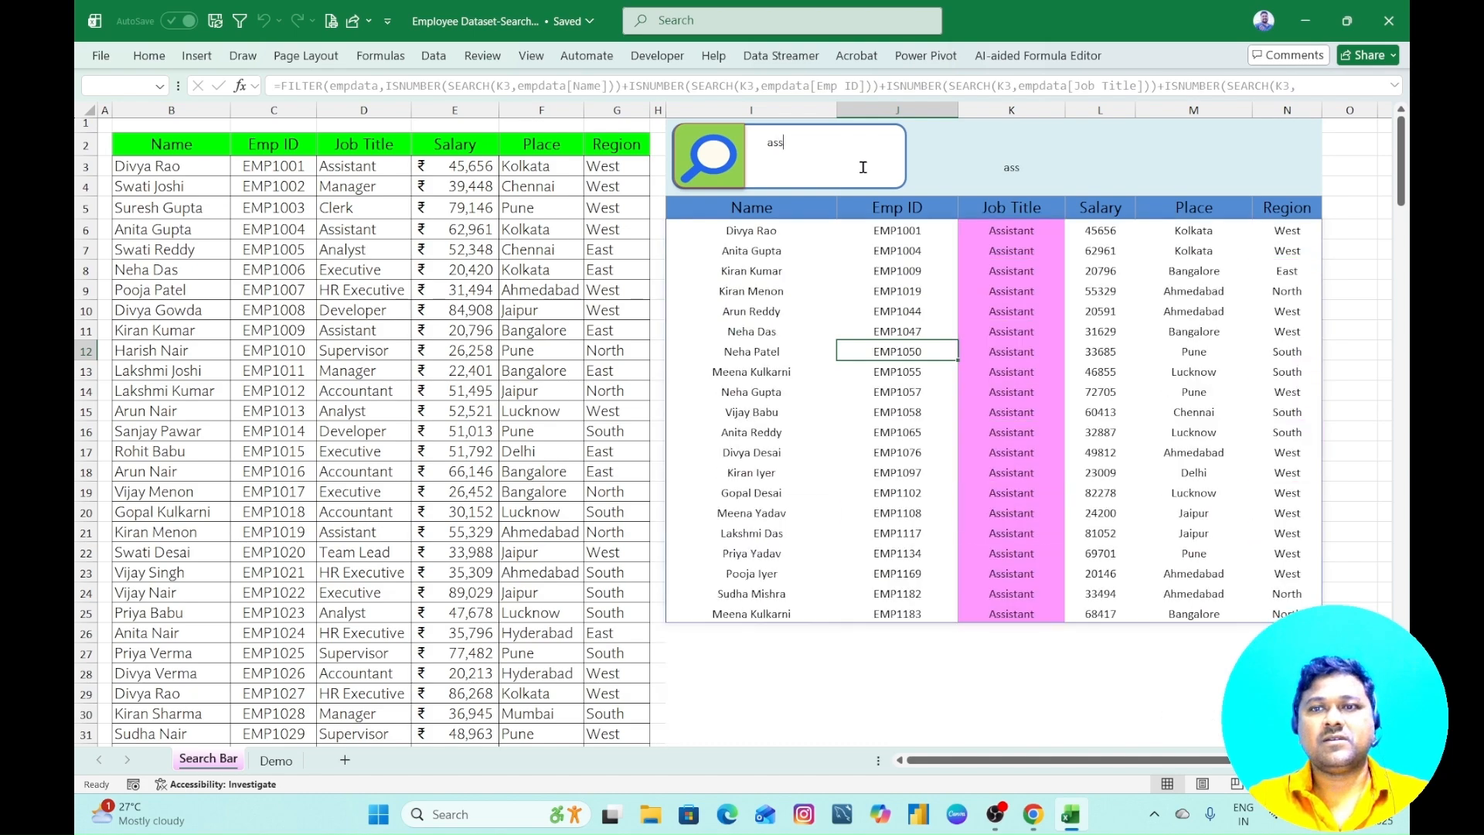
key(BackSpace)
key(BackSpace)
key(BackSpace)
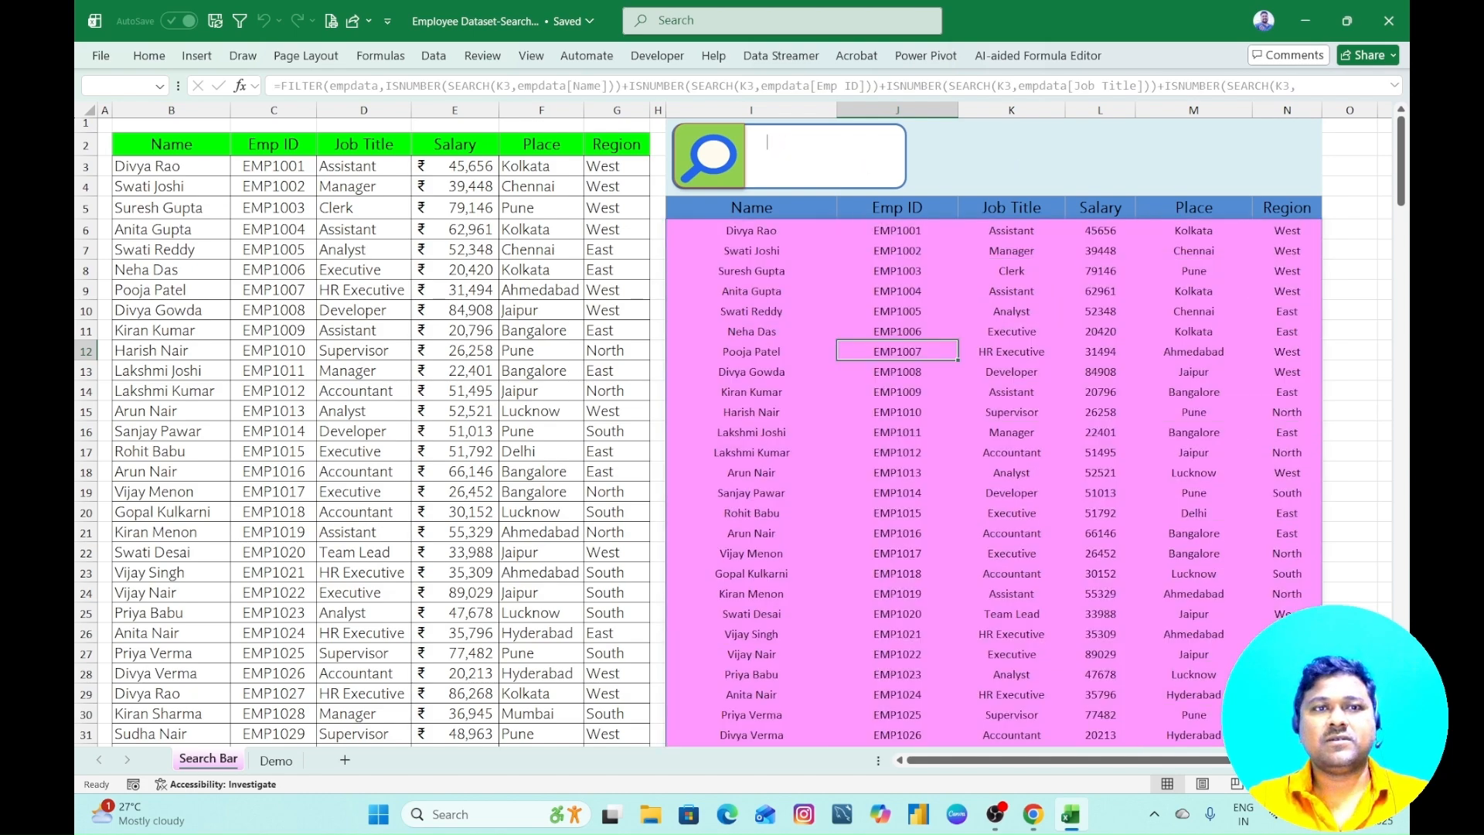
- Search the employee table for the place Chennai using "che" and "chenn", try "c" alone, and clear the search box
text(che)
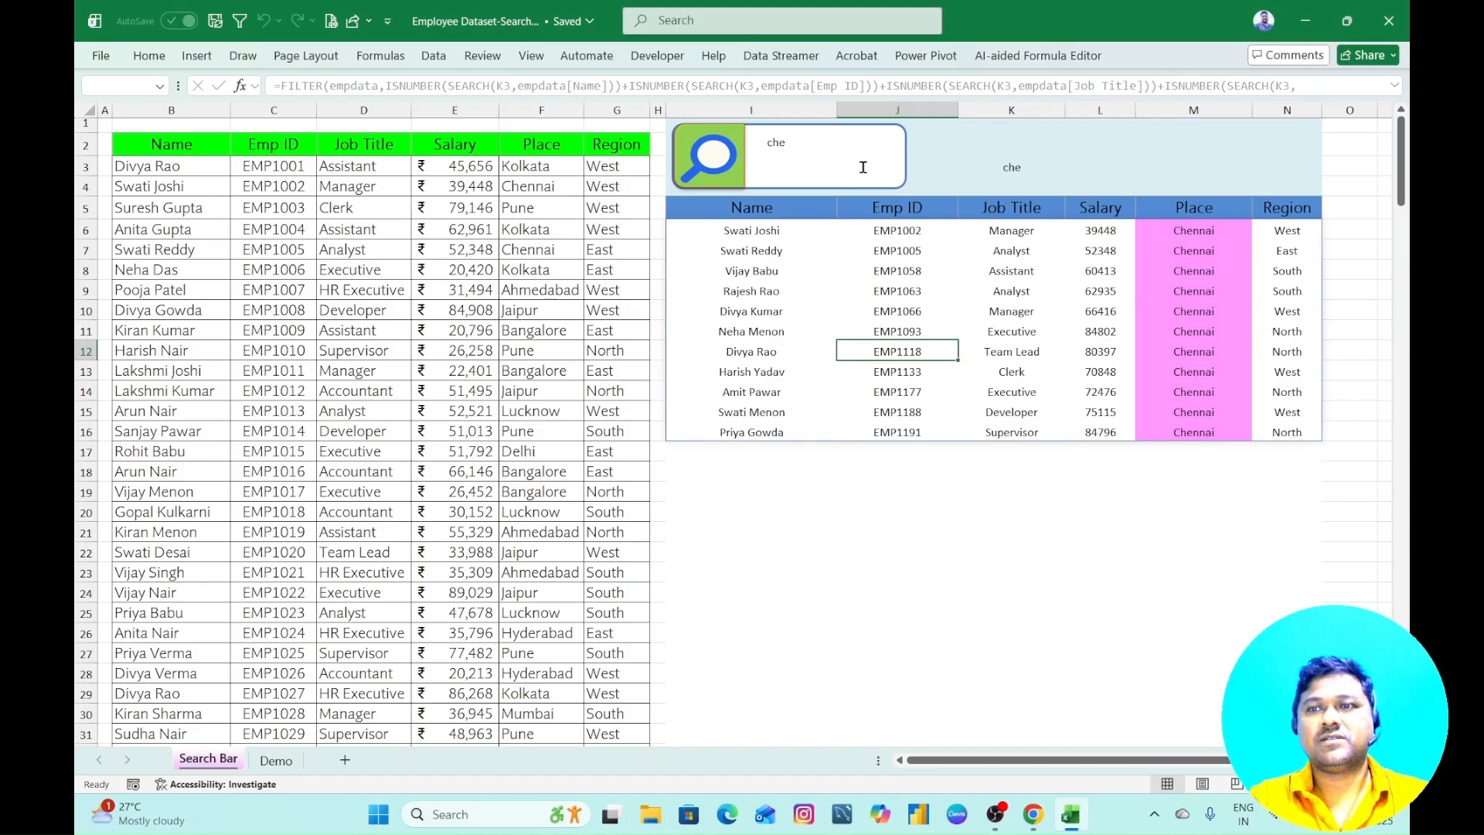
key(BackSpace)
key(BackSpace)
key(BackSpace)
text(chenna)
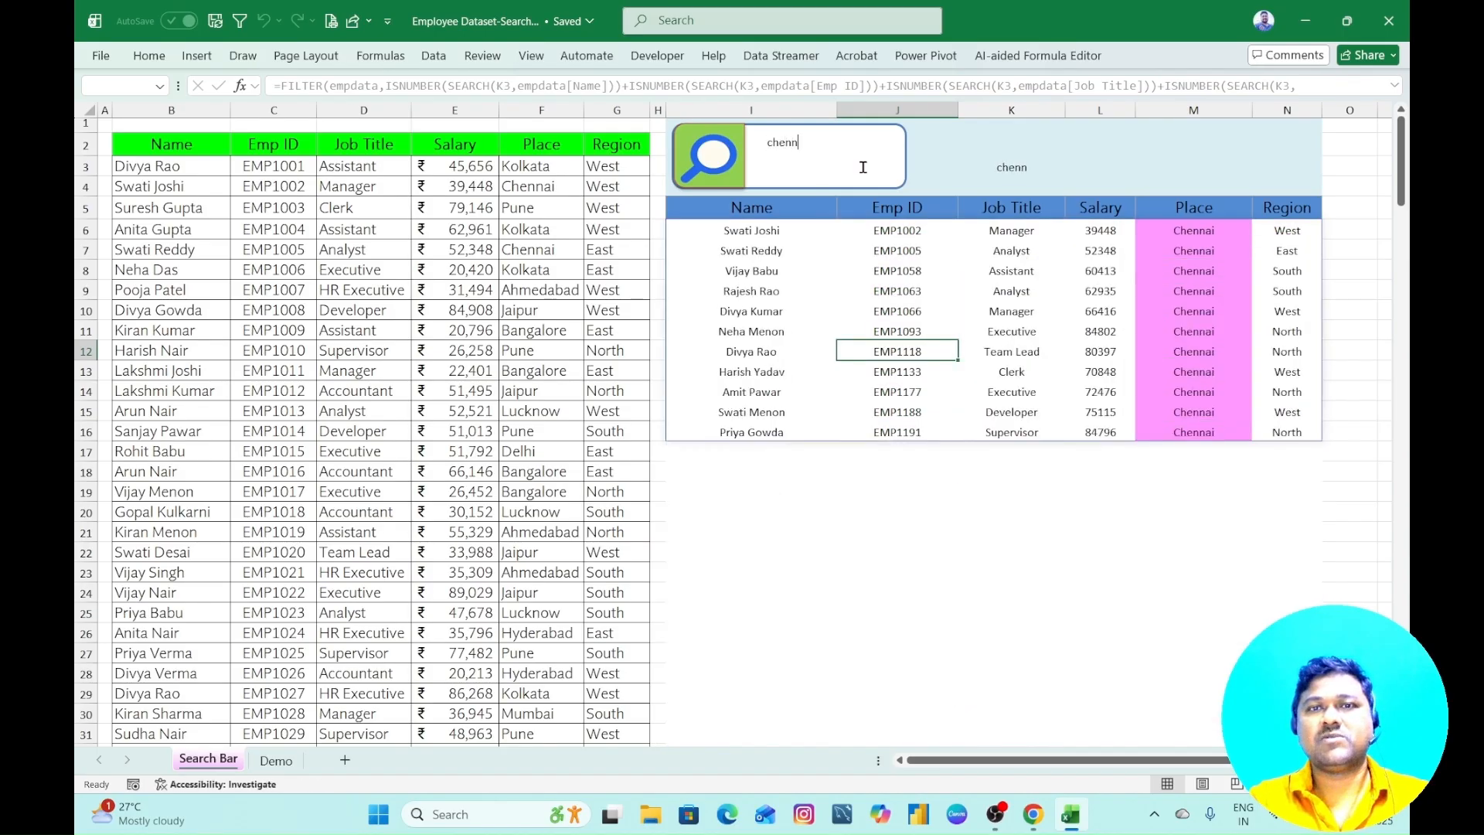
key(BackSpace)
key(BackSpace)
key(BackSpace)
key(BackSpace)
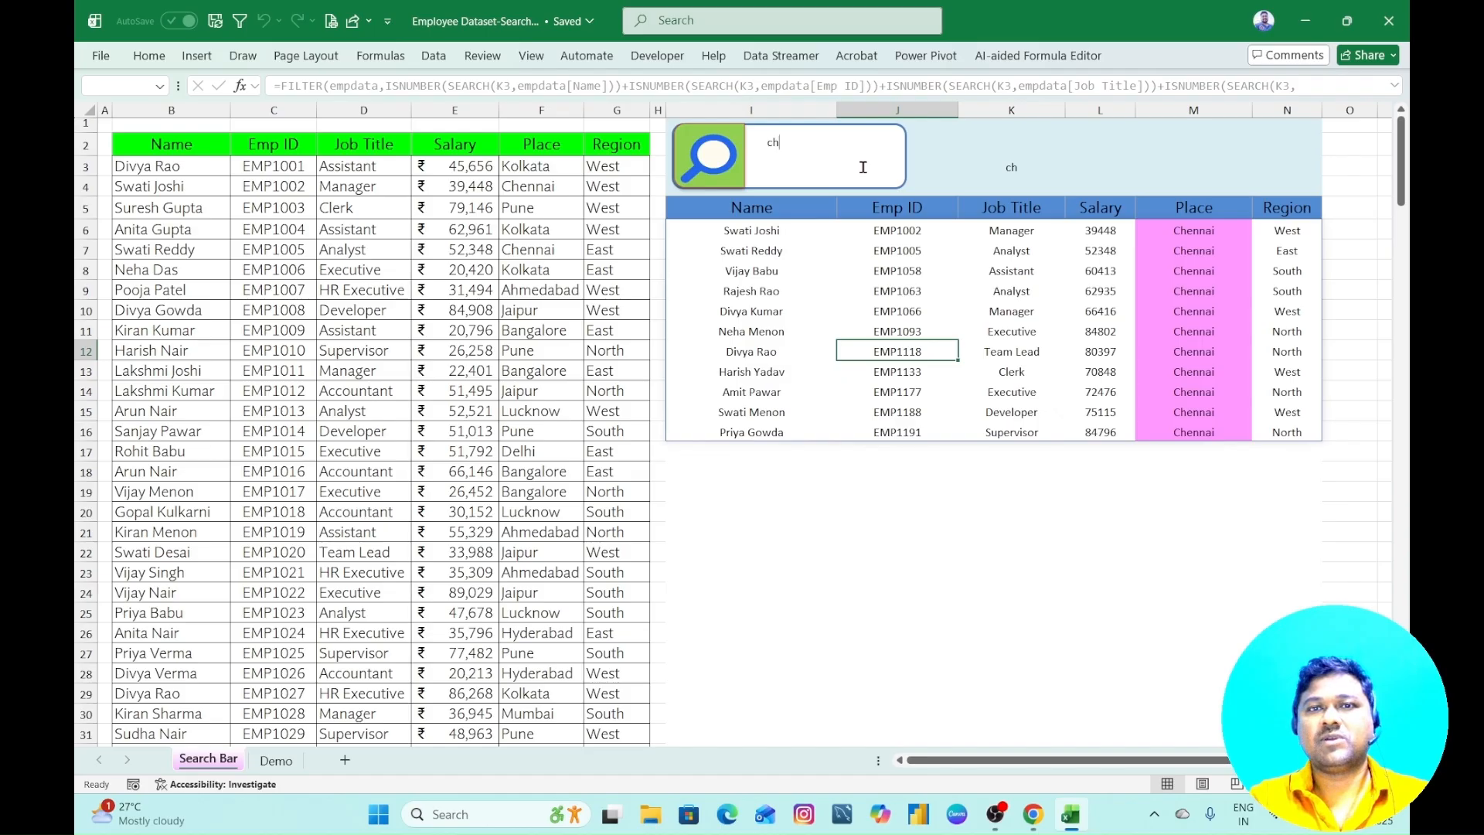
key(BackSpace)
key(BackSpace)
text(c)
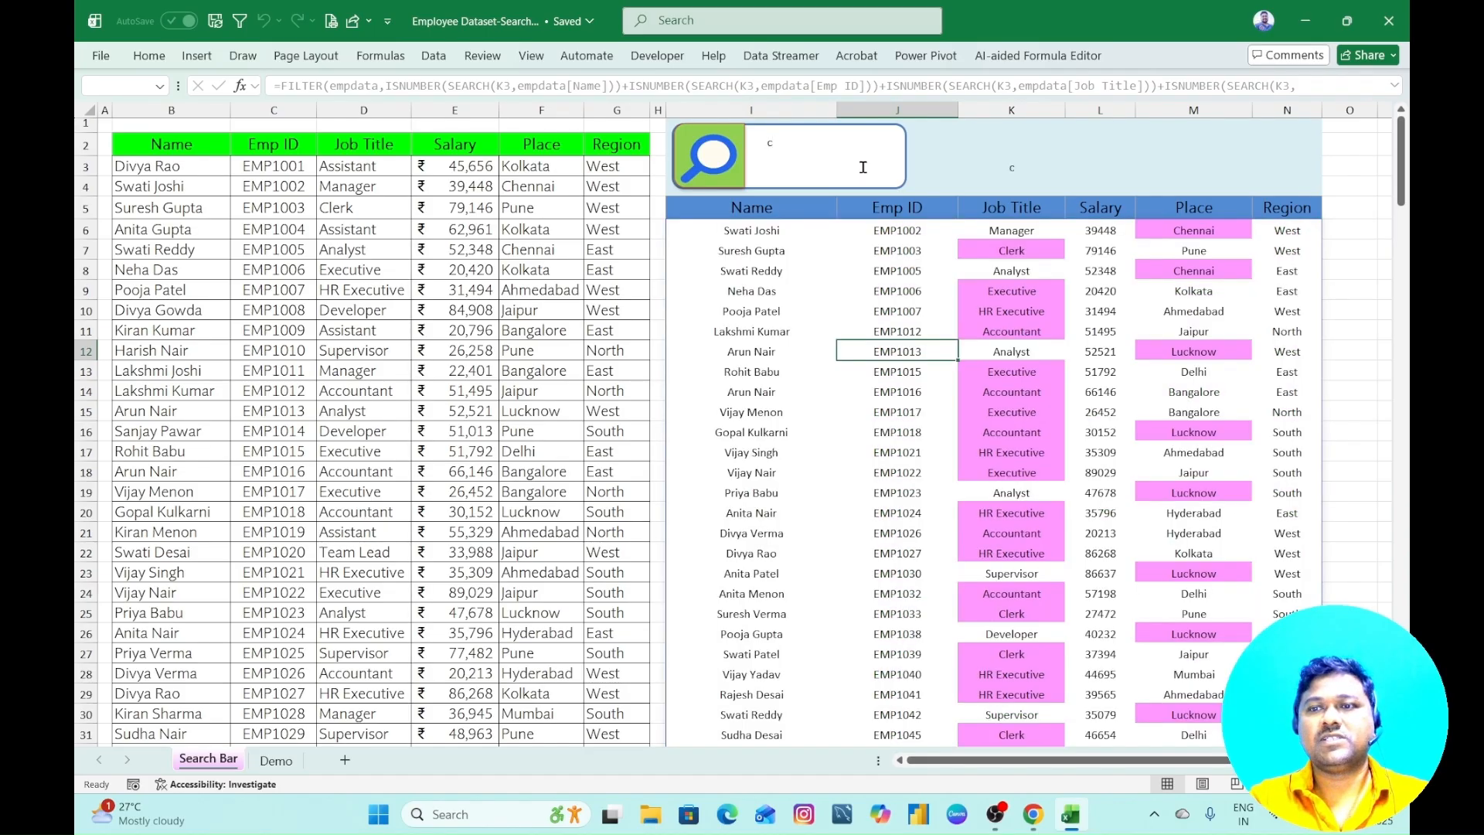
key(BackSpace)
- Search the employee table for the East region with "ea", refined to "eas", and clear the search box
text(ea)
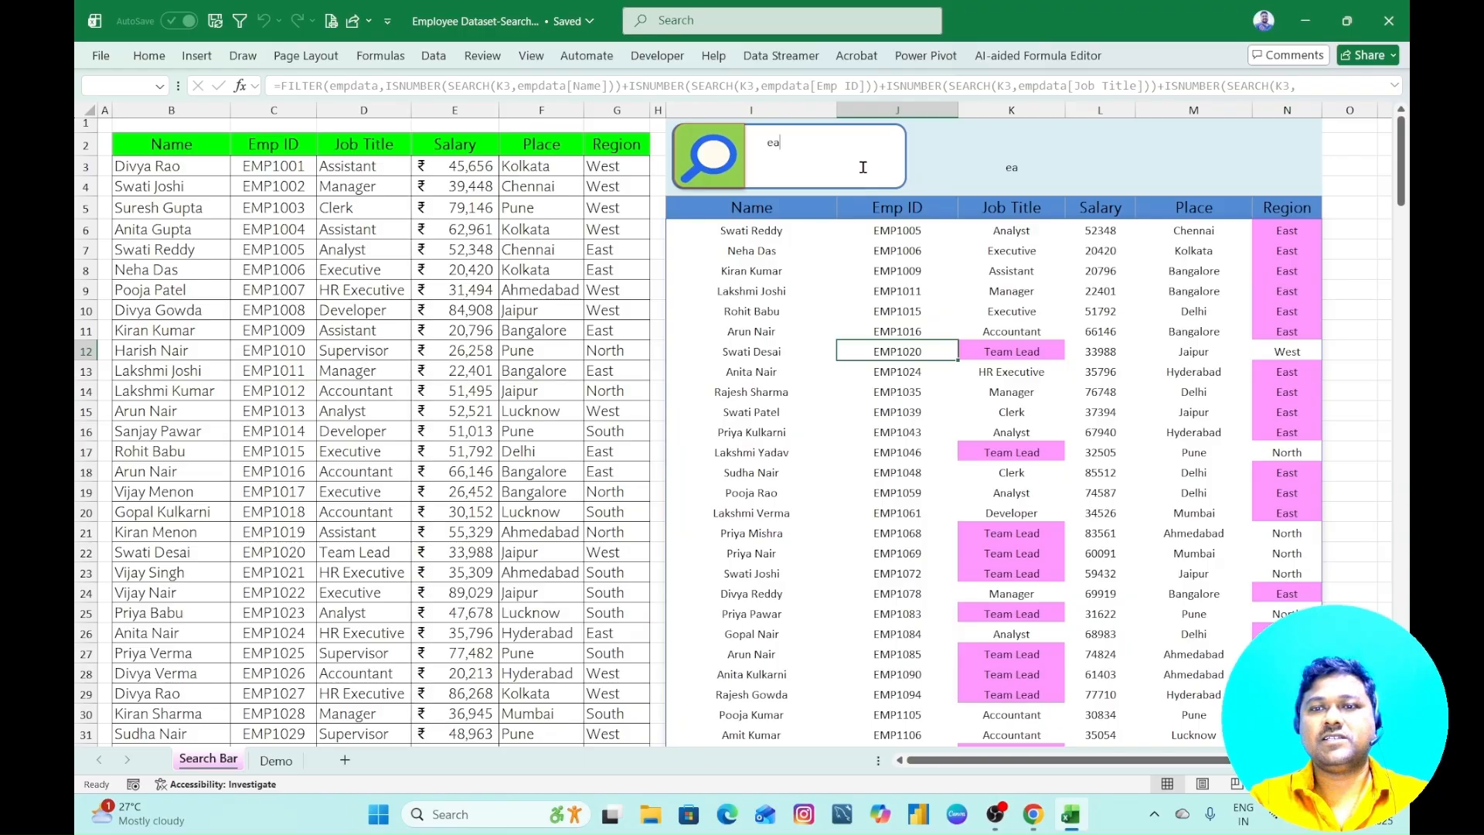
text(s)
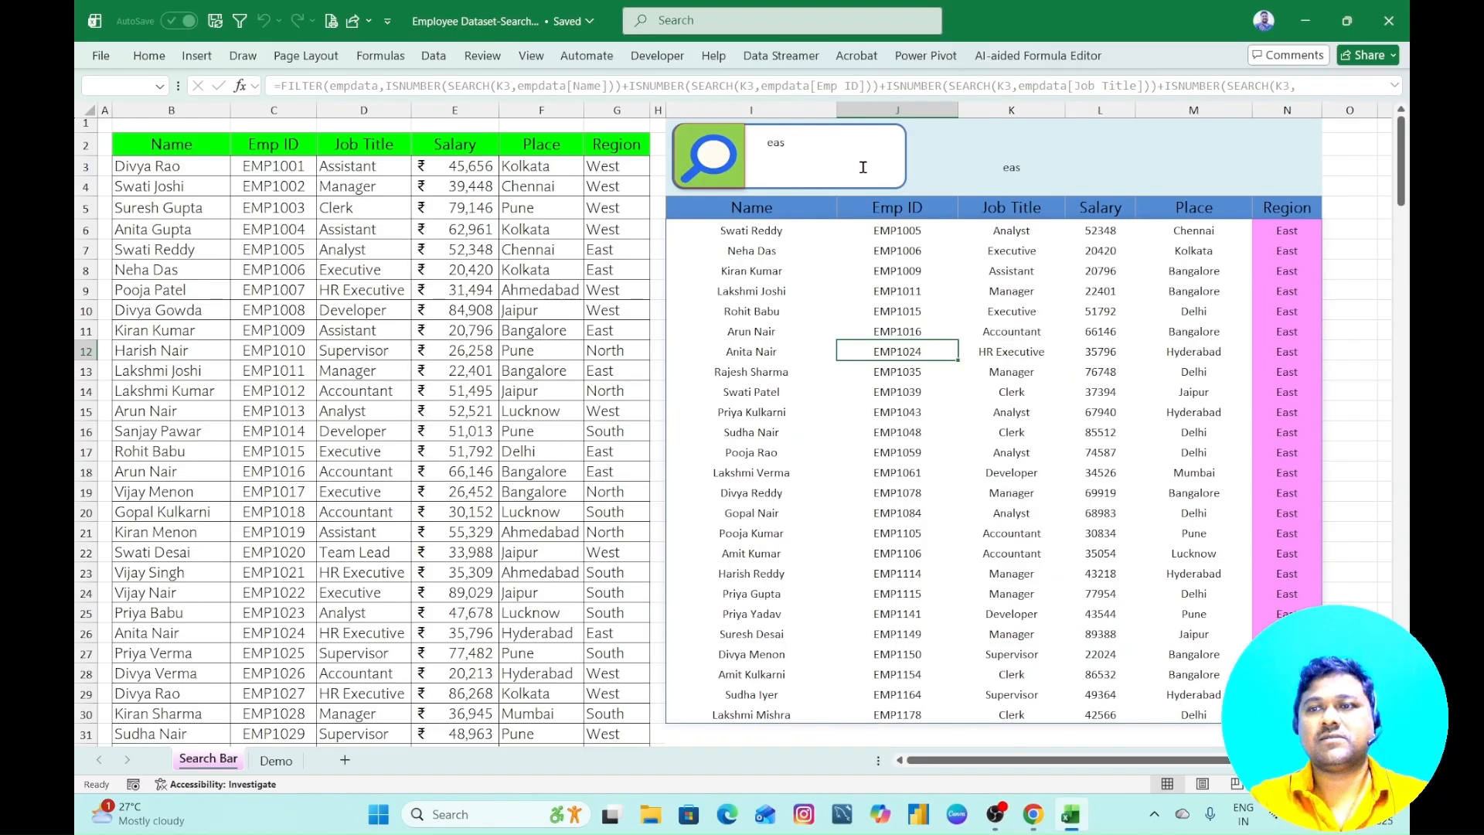
key(BackSpace)
key(BackSpace)
key(BackSpace)
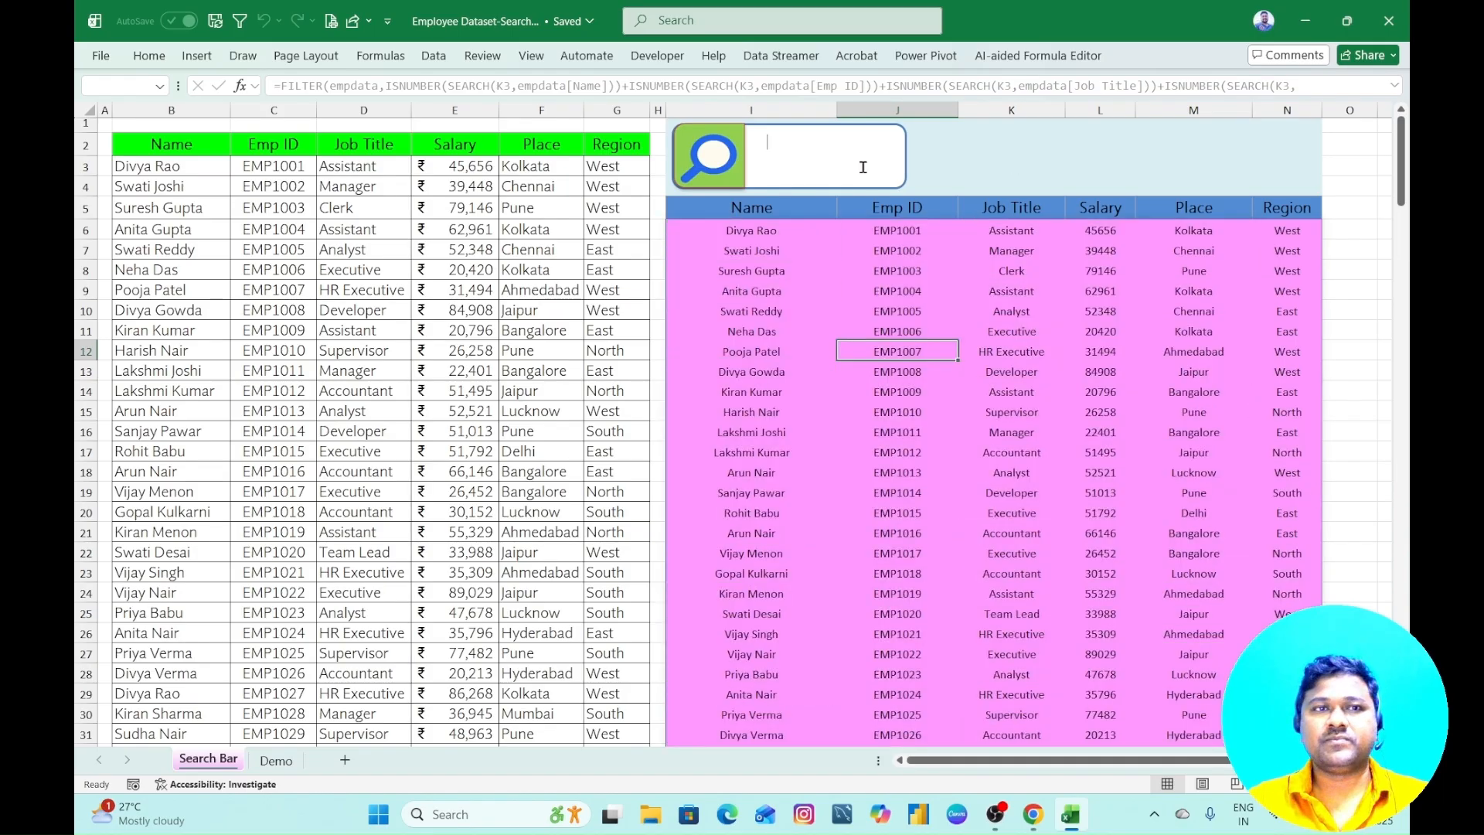
- Search the employee table for "44" and for "we", clearing the search box after each
text(44)
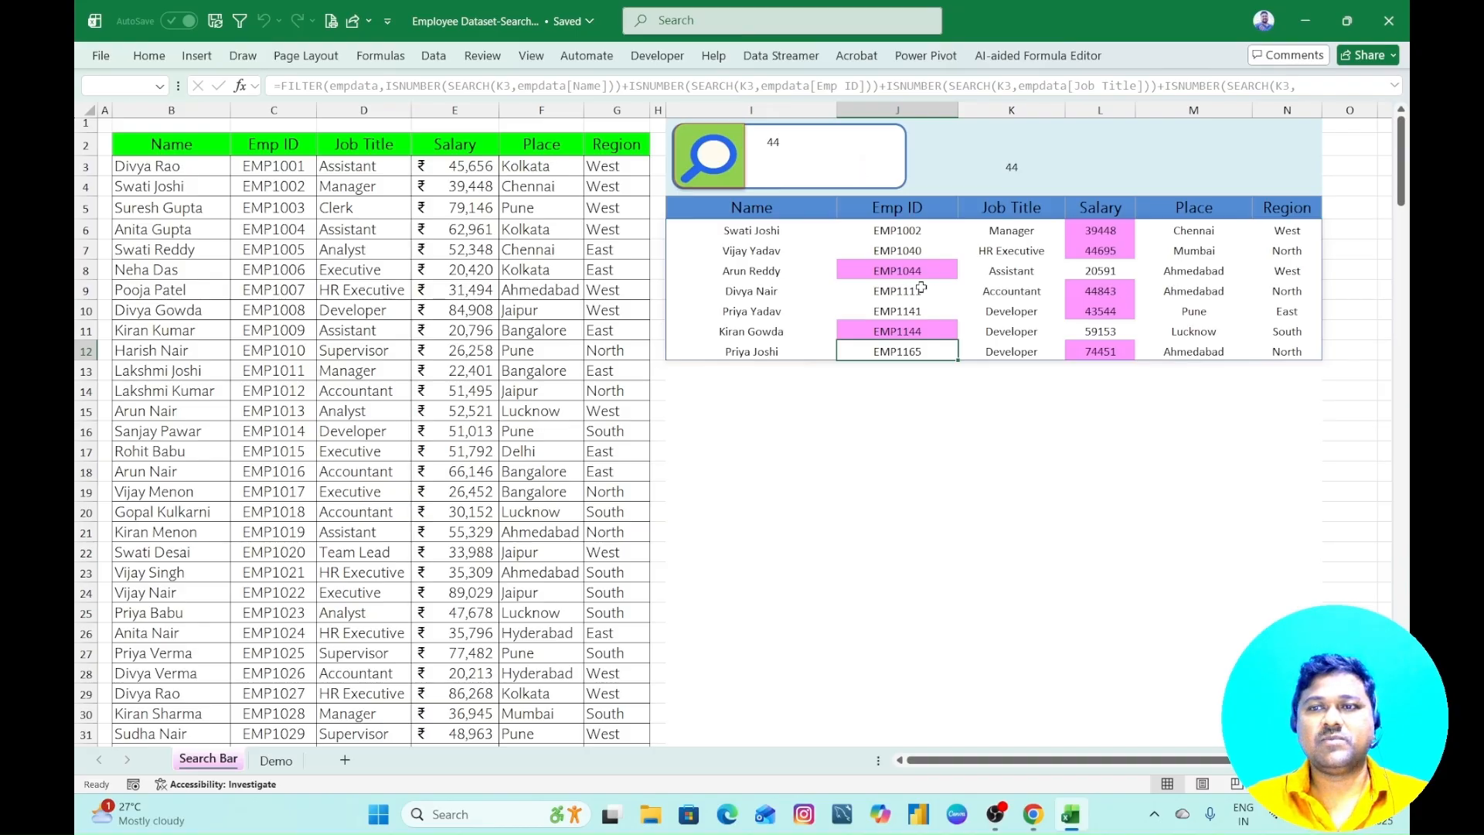
key(BackSpace)
key(BackSpace)
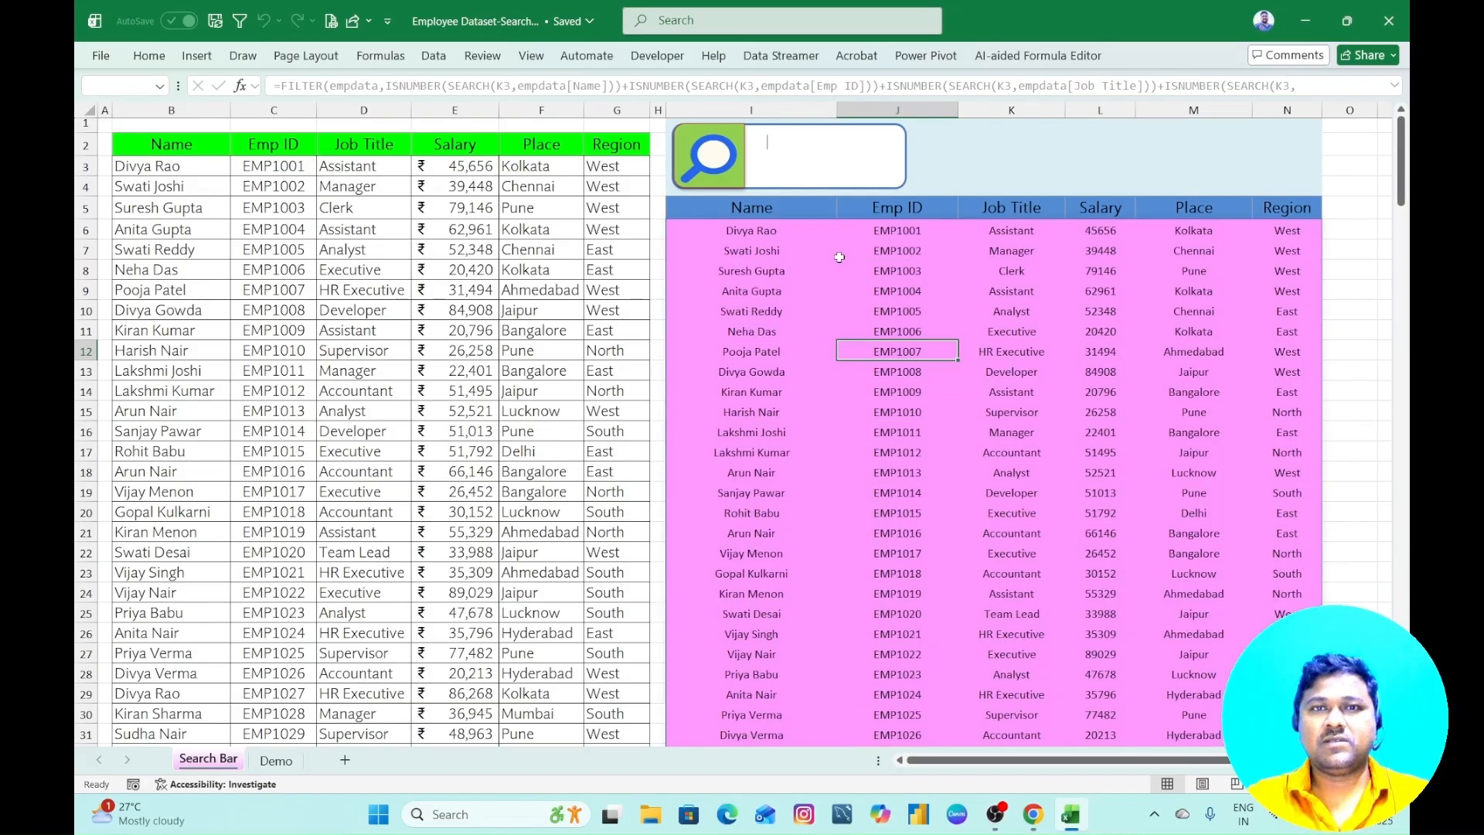
text(we)
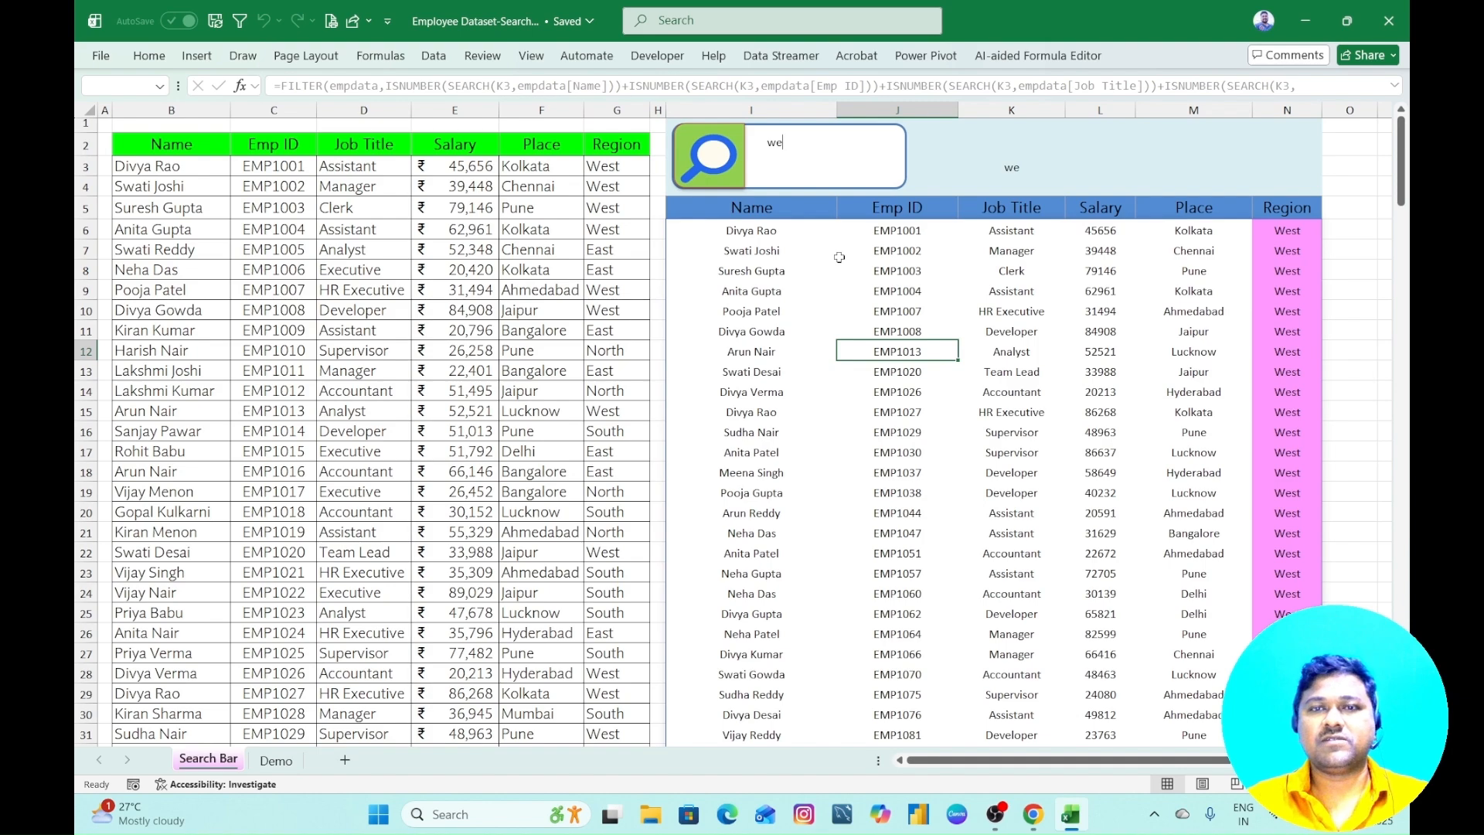
key(BackSpace)
key(BackSpace)
- Search the employee table for another employee's first name
text(sure)
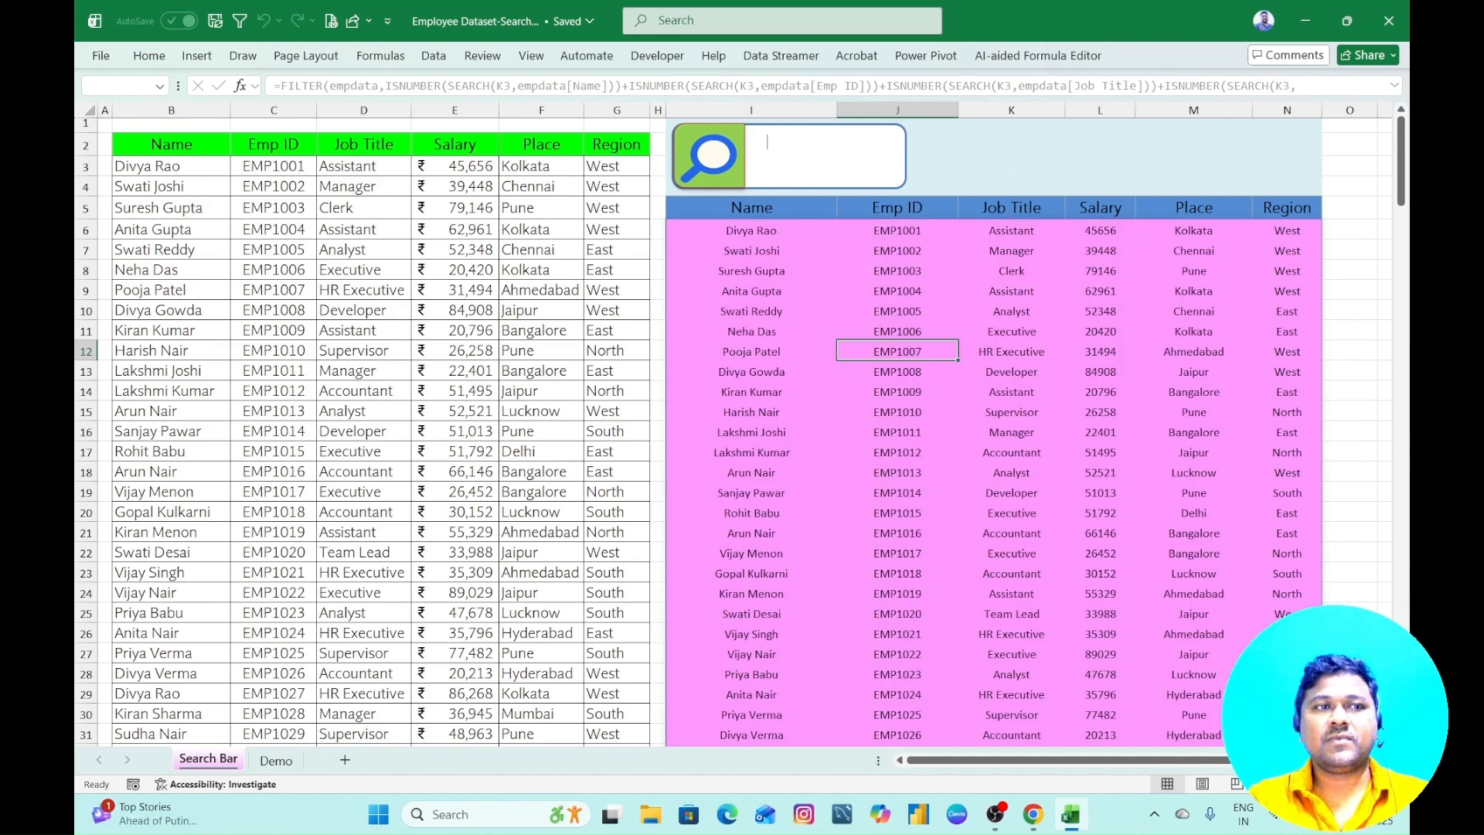
key(BackSpace)
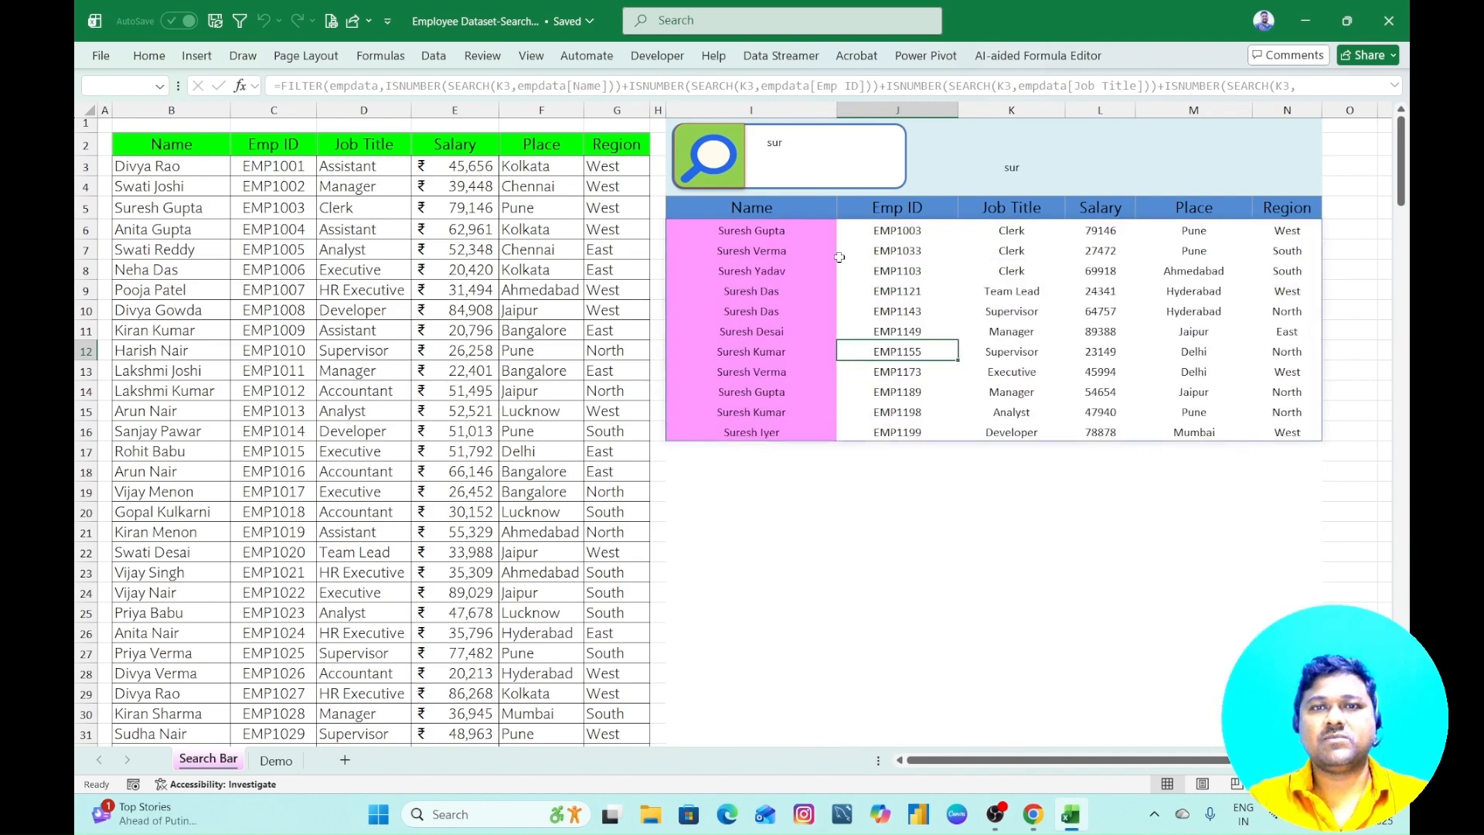
text(esh)
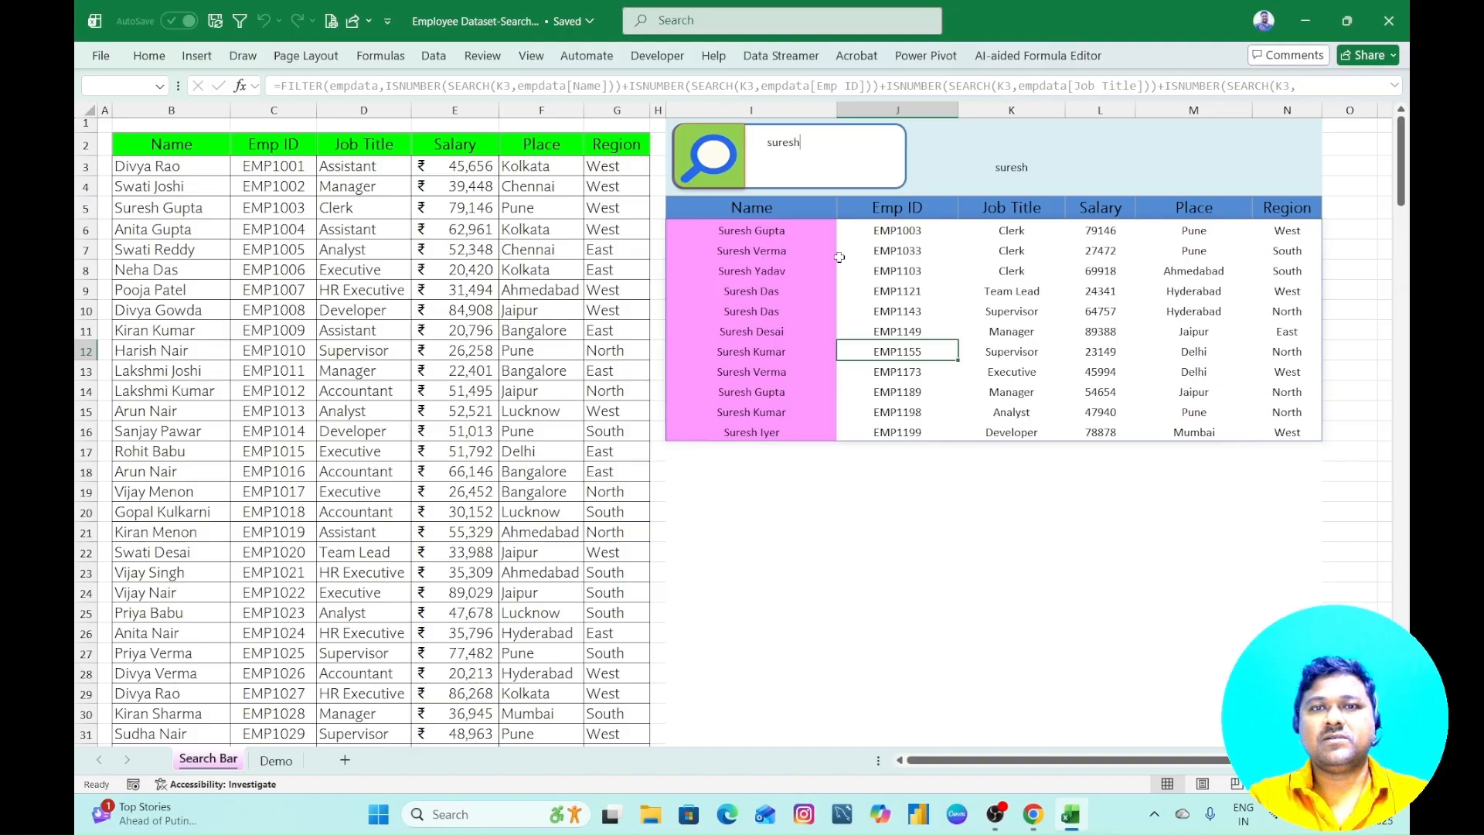
- Replace the first name in the search box with "100" to search the employee table for that number
key(BackSpace)
key(BackSpace)
key(BackSpace)
key(BackSpace)
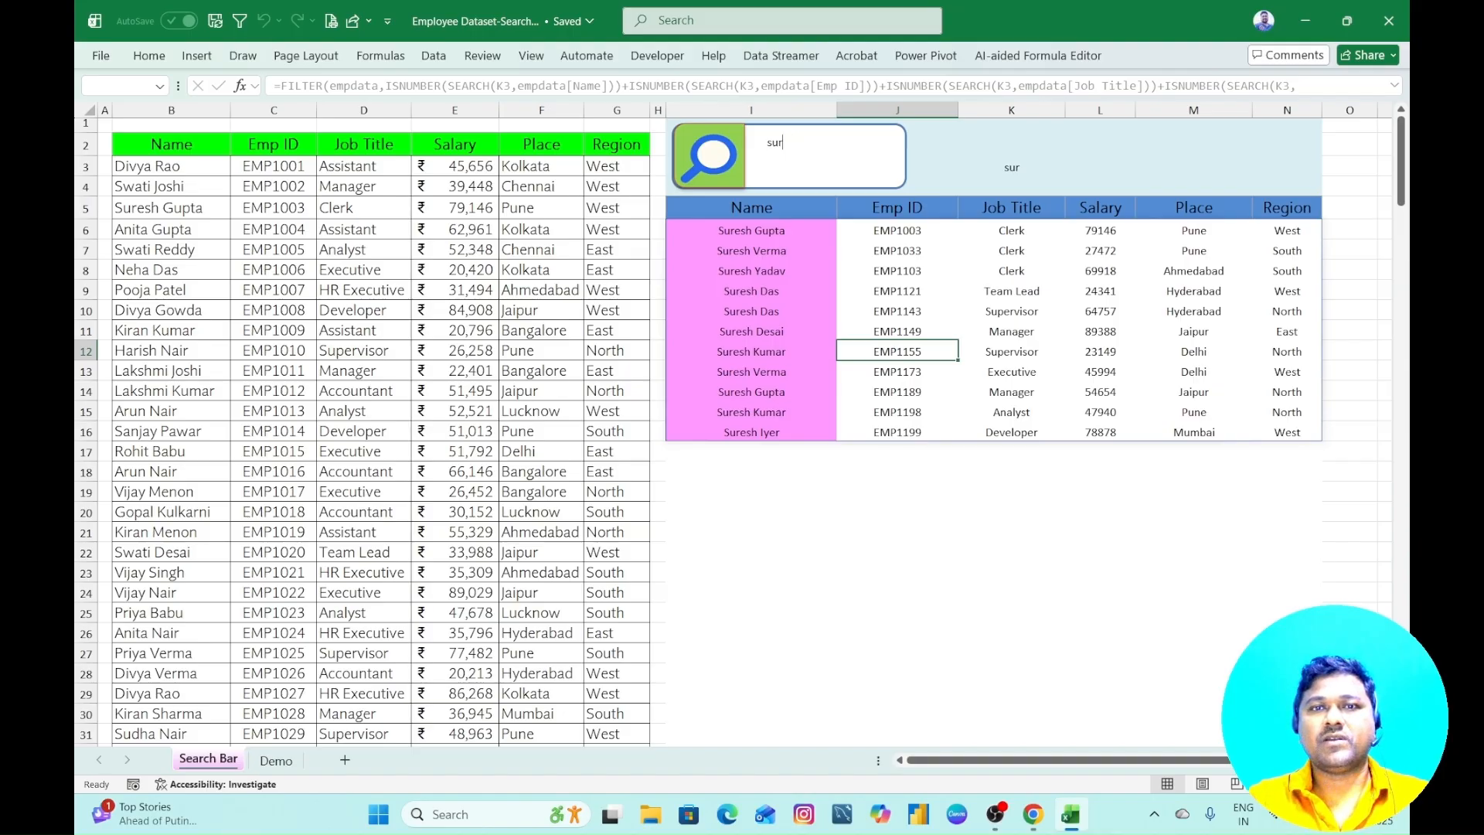
key(BackSpace)
key(BackSpace)
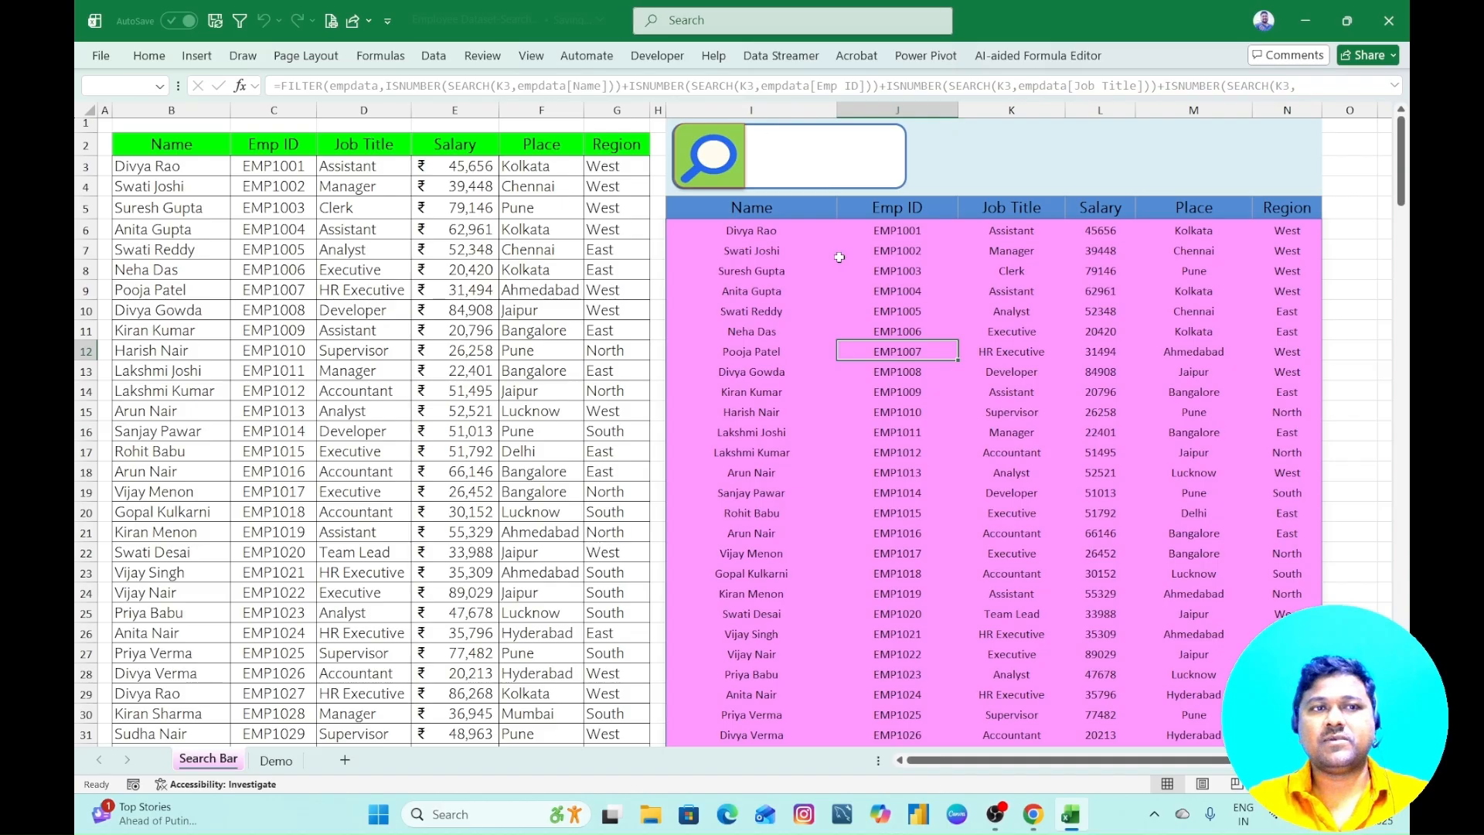
text(100)
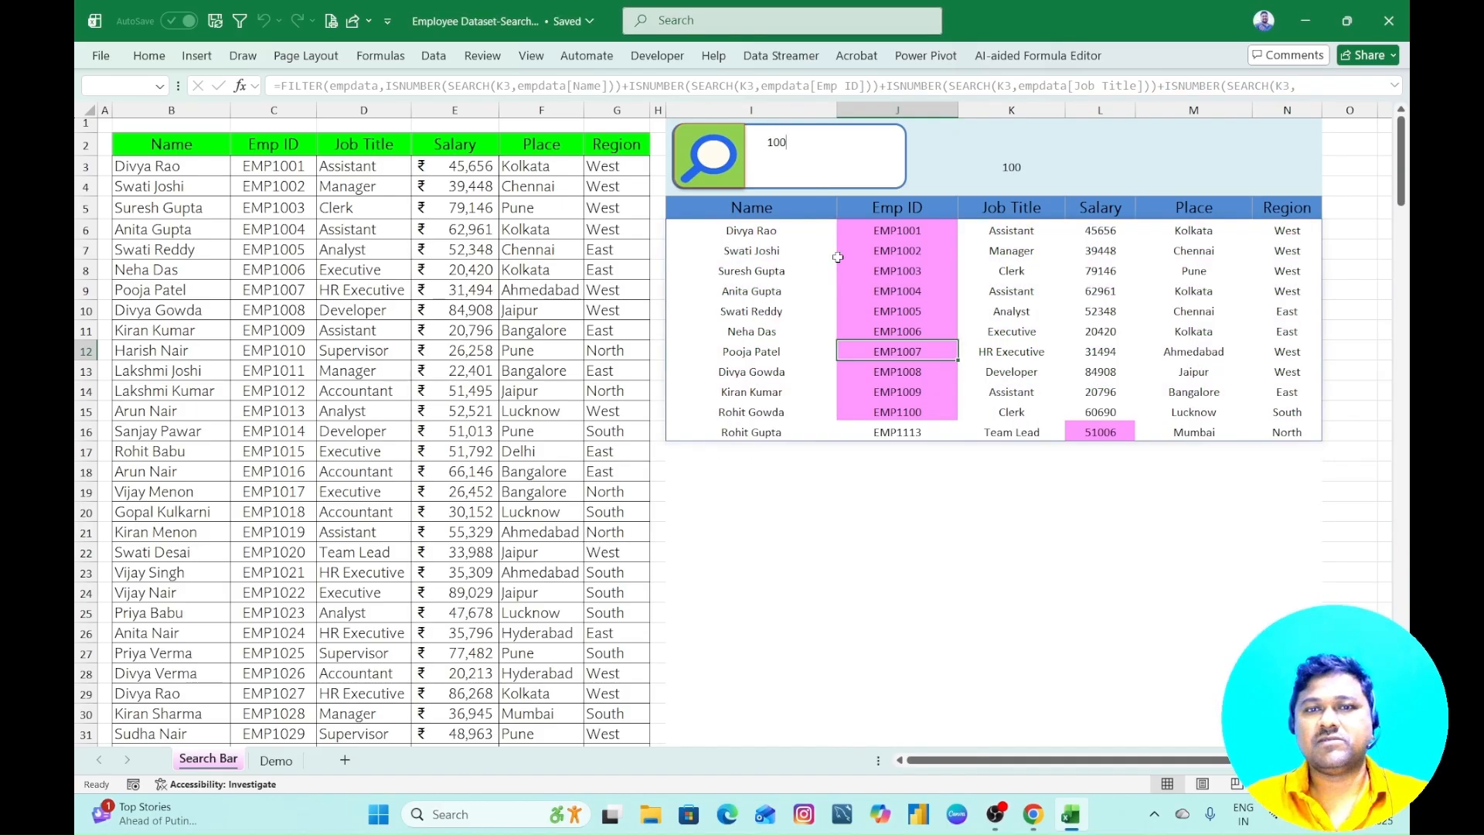
- Replace "100" in the search box with "cler" to search the employee table for clerks, and clear the search box
click(798, 489)
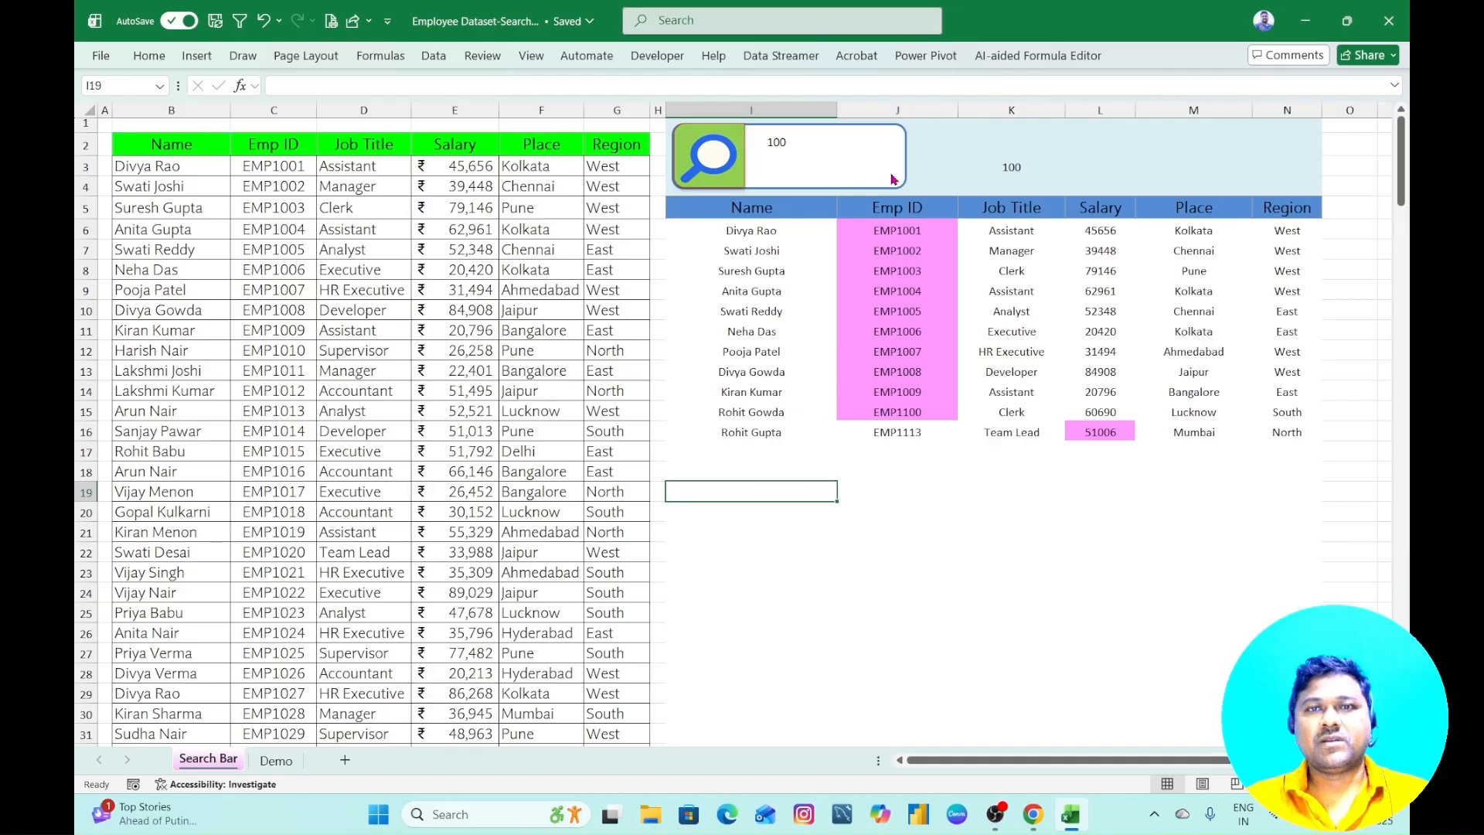
click(834, 144)
key(BackSpace)
key(BackSpace)
key(BackSpace)
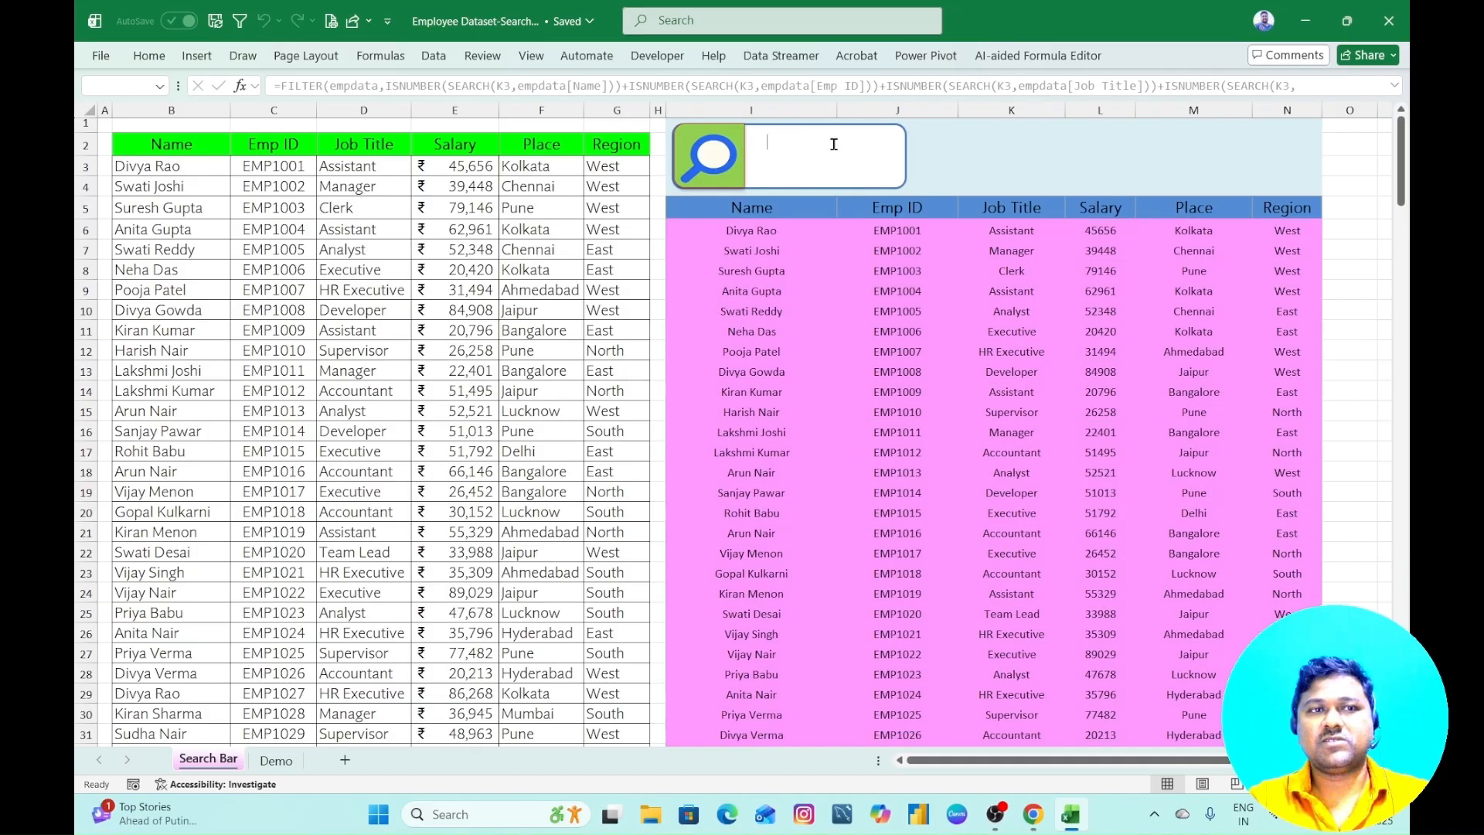
text(clea)
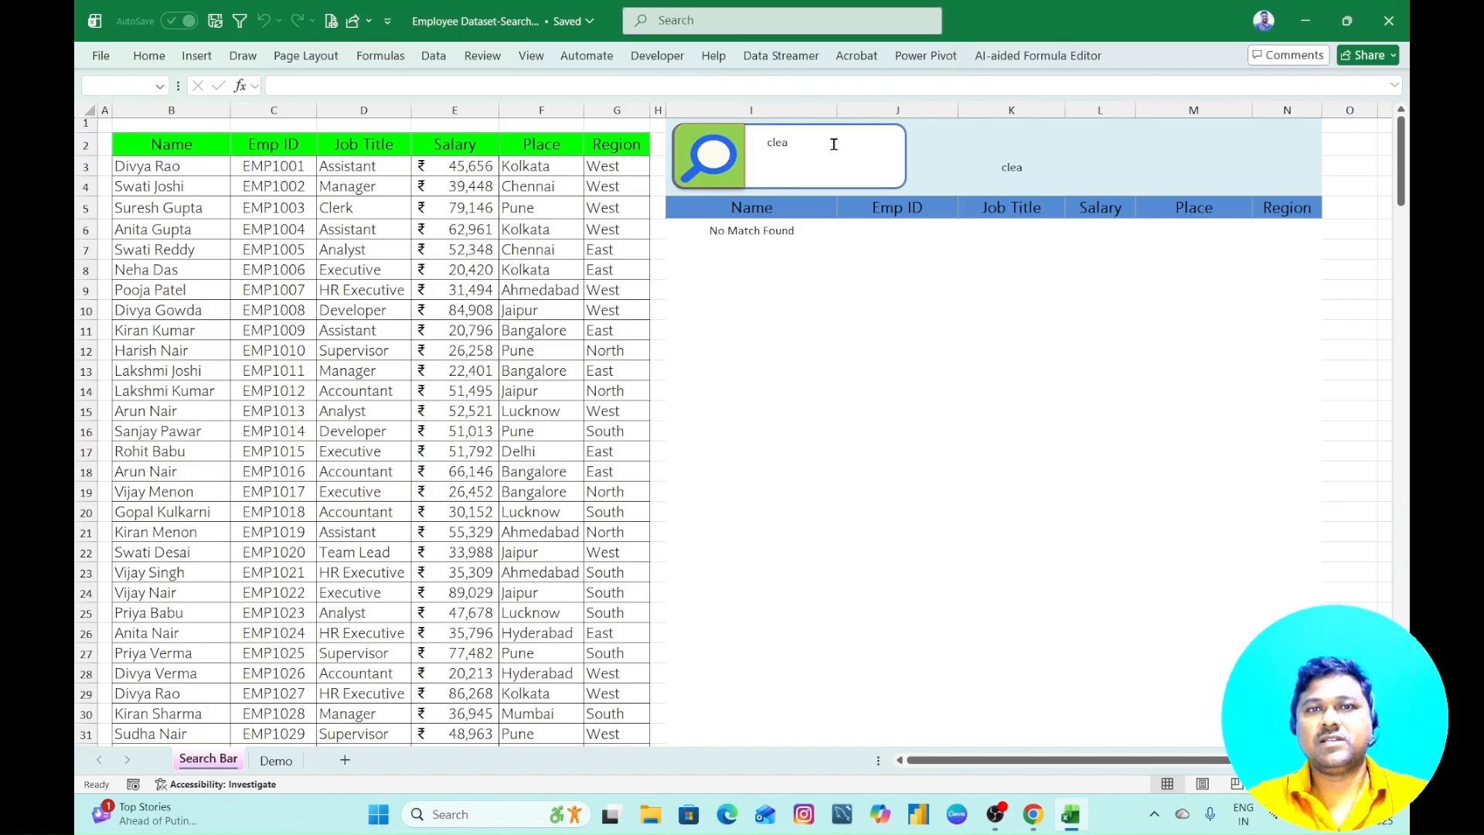
key(BackSpace)
text(r)
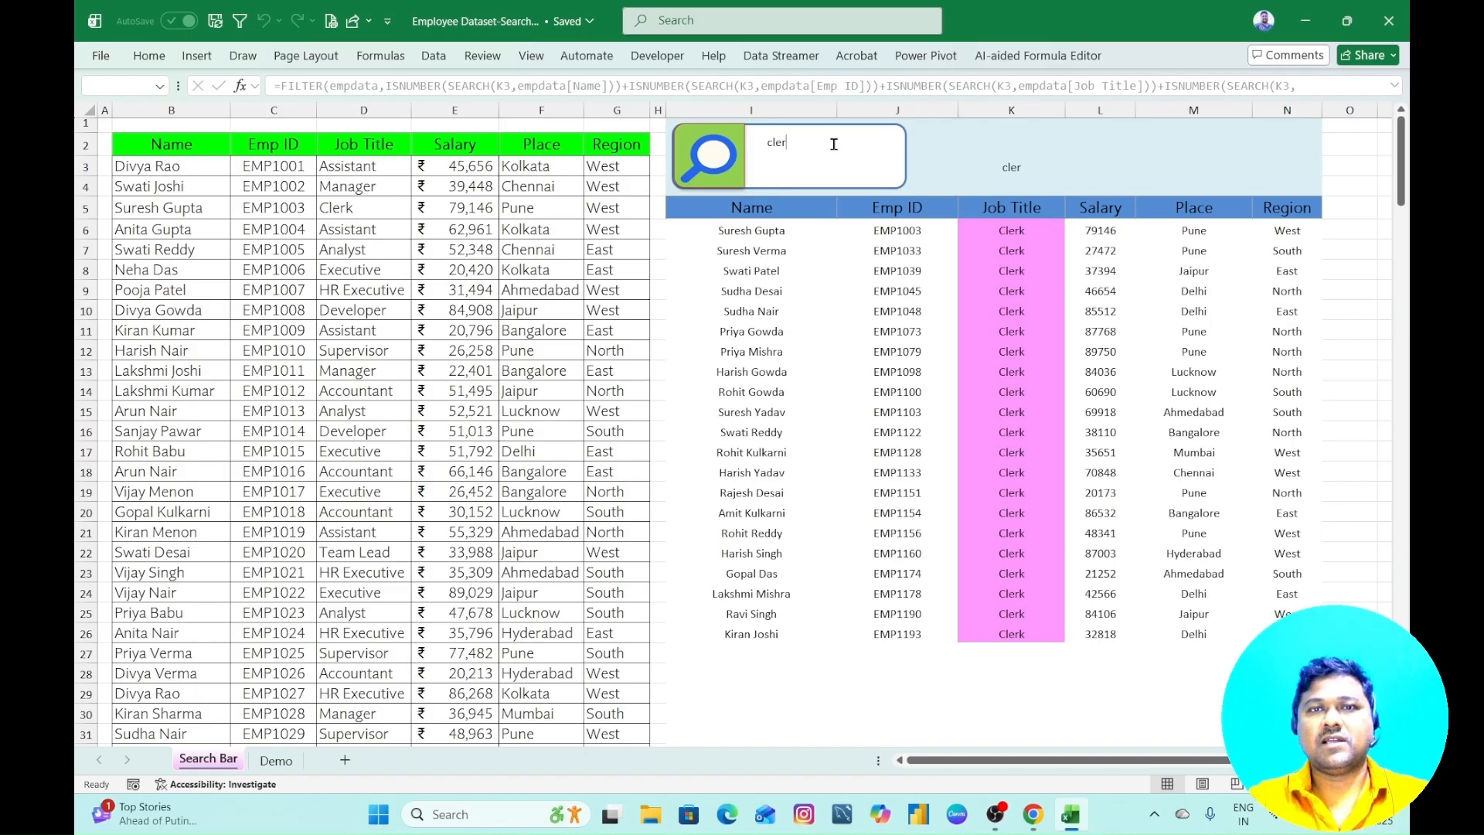
key(BackSpace)
key(BackSpace)
key(BackSpace)
key(BackSpace)
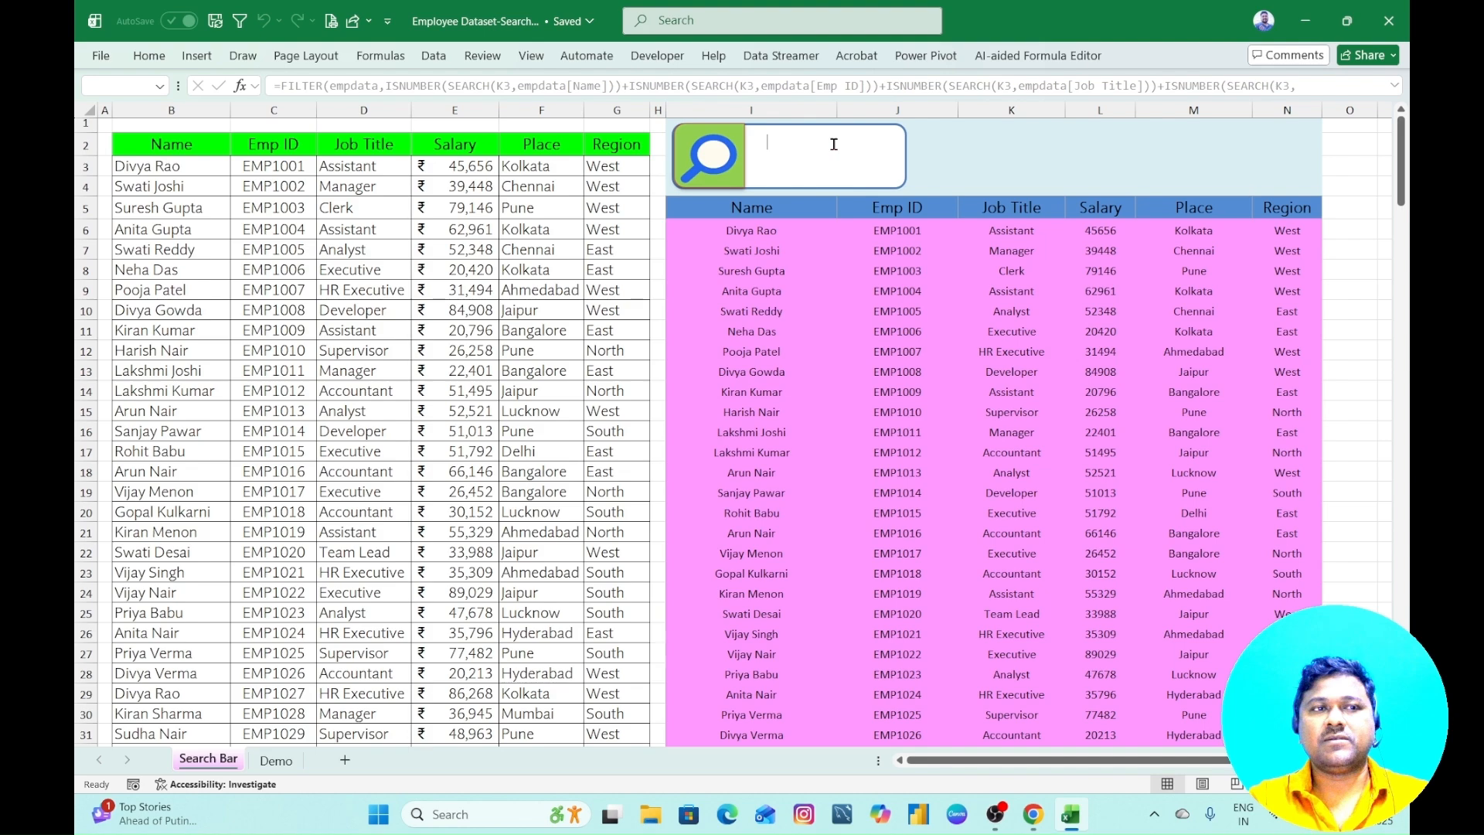
- Search the employee table for an employee's first name, refine it to the full name, and clear the search box
text(divyar)
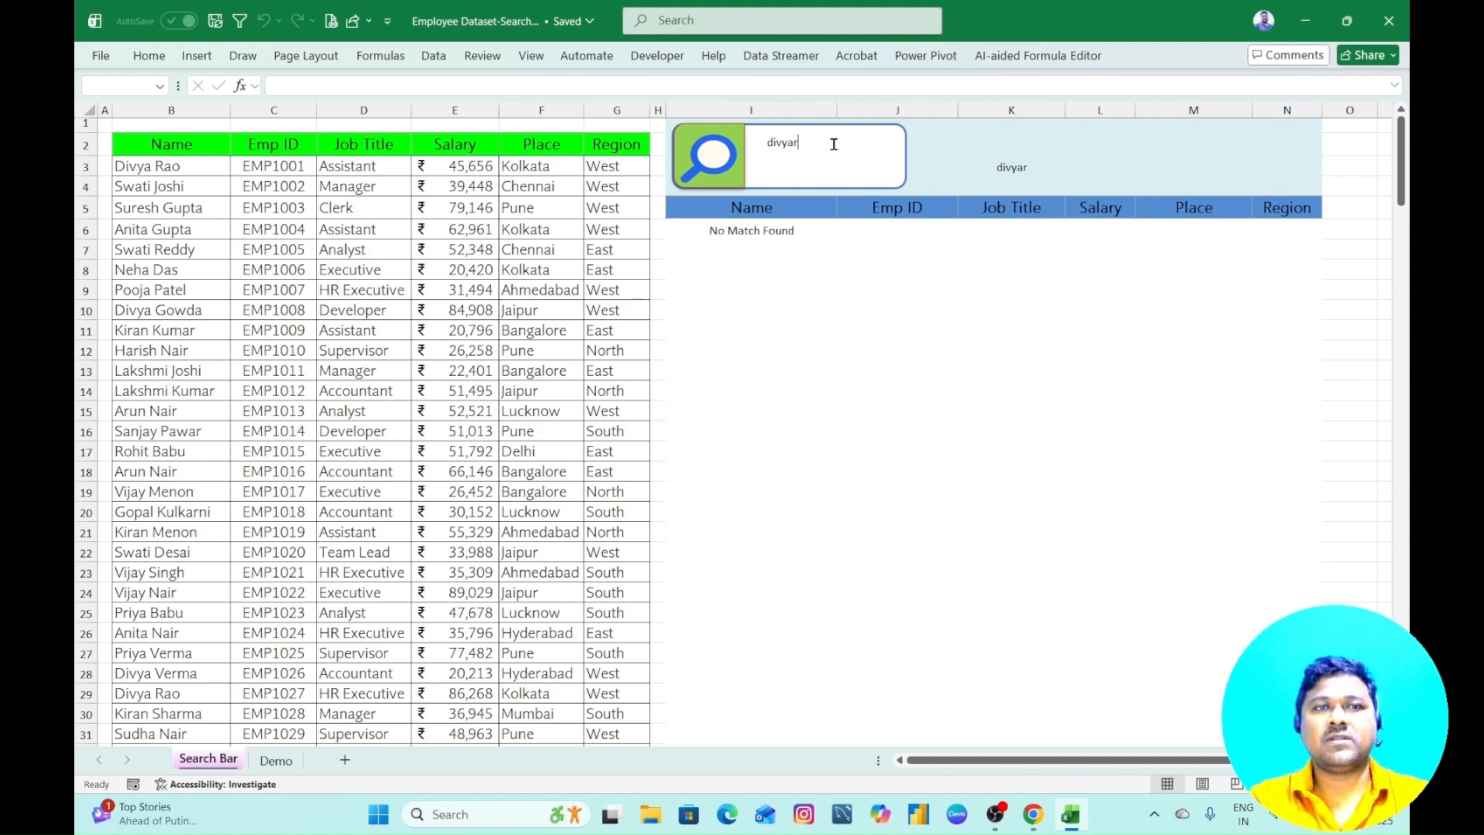
key(BackSpace)
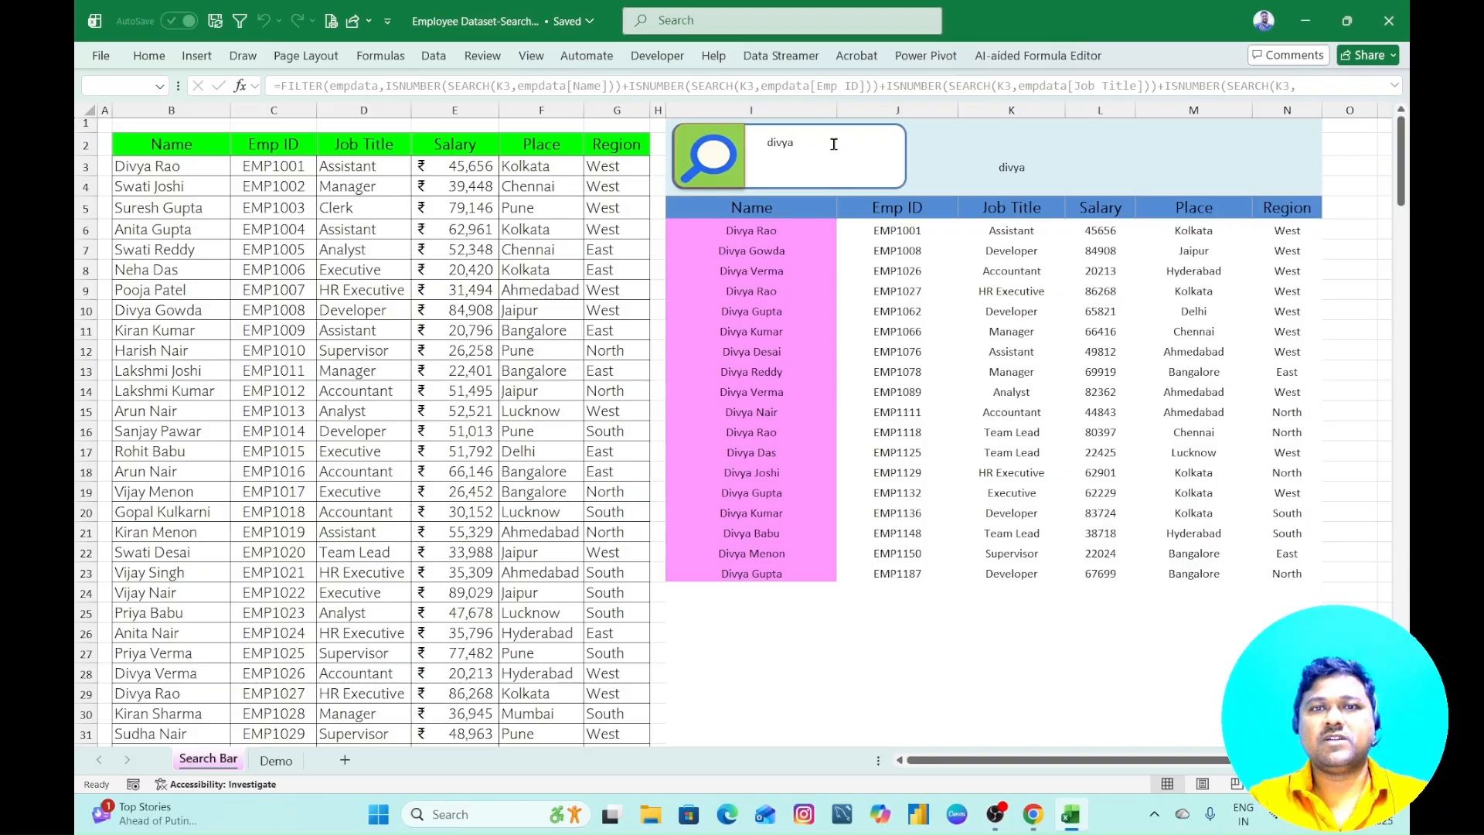
text(rao)
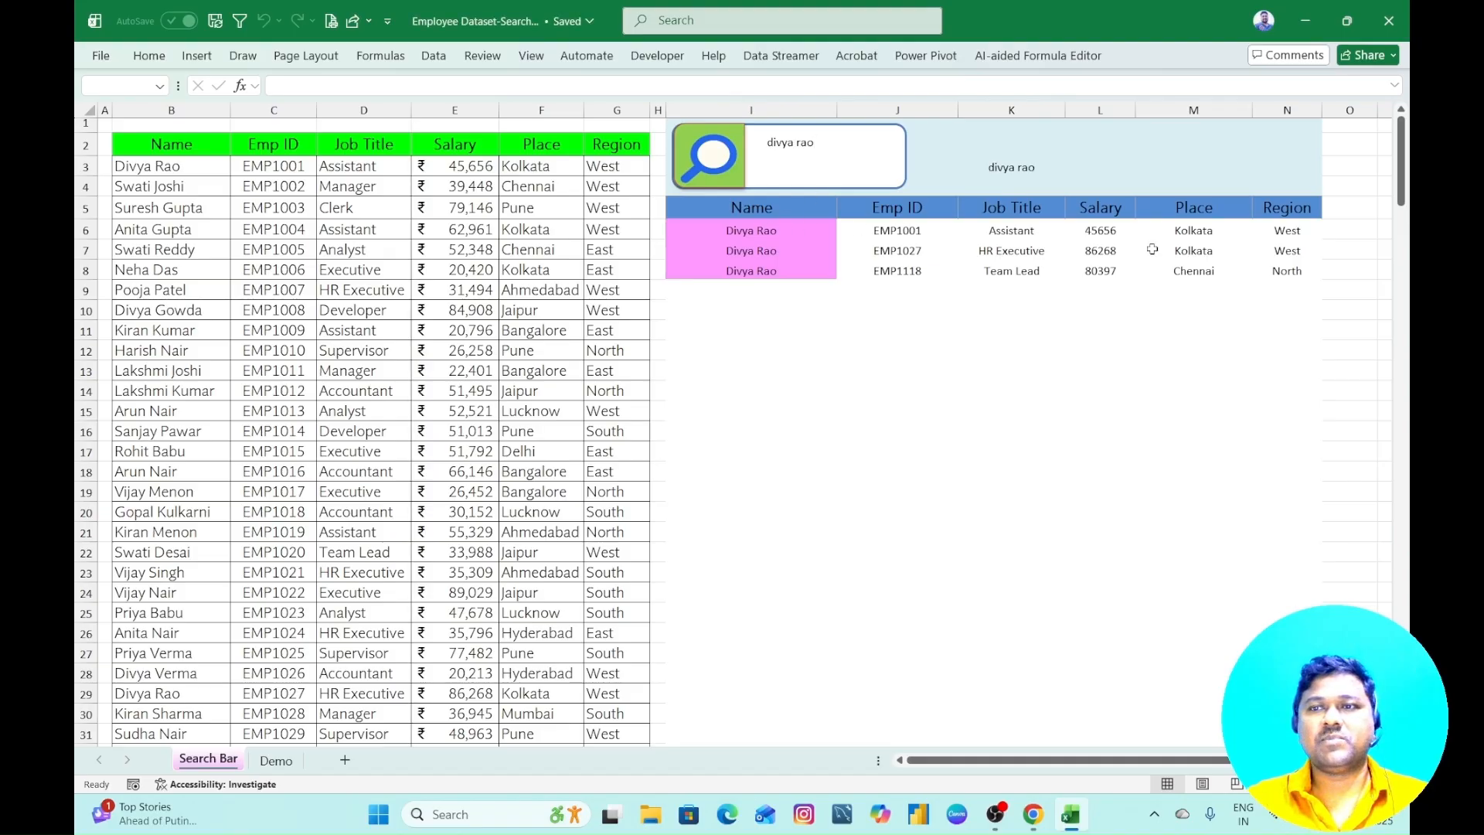
key(BackSpace)
key(BackSpace)
key(BackSpace)
key(BackSpace)
key(BackSpace)
key(BackSpace)
key(BackSpace)
key(BackSpace)
key(BackSpace)
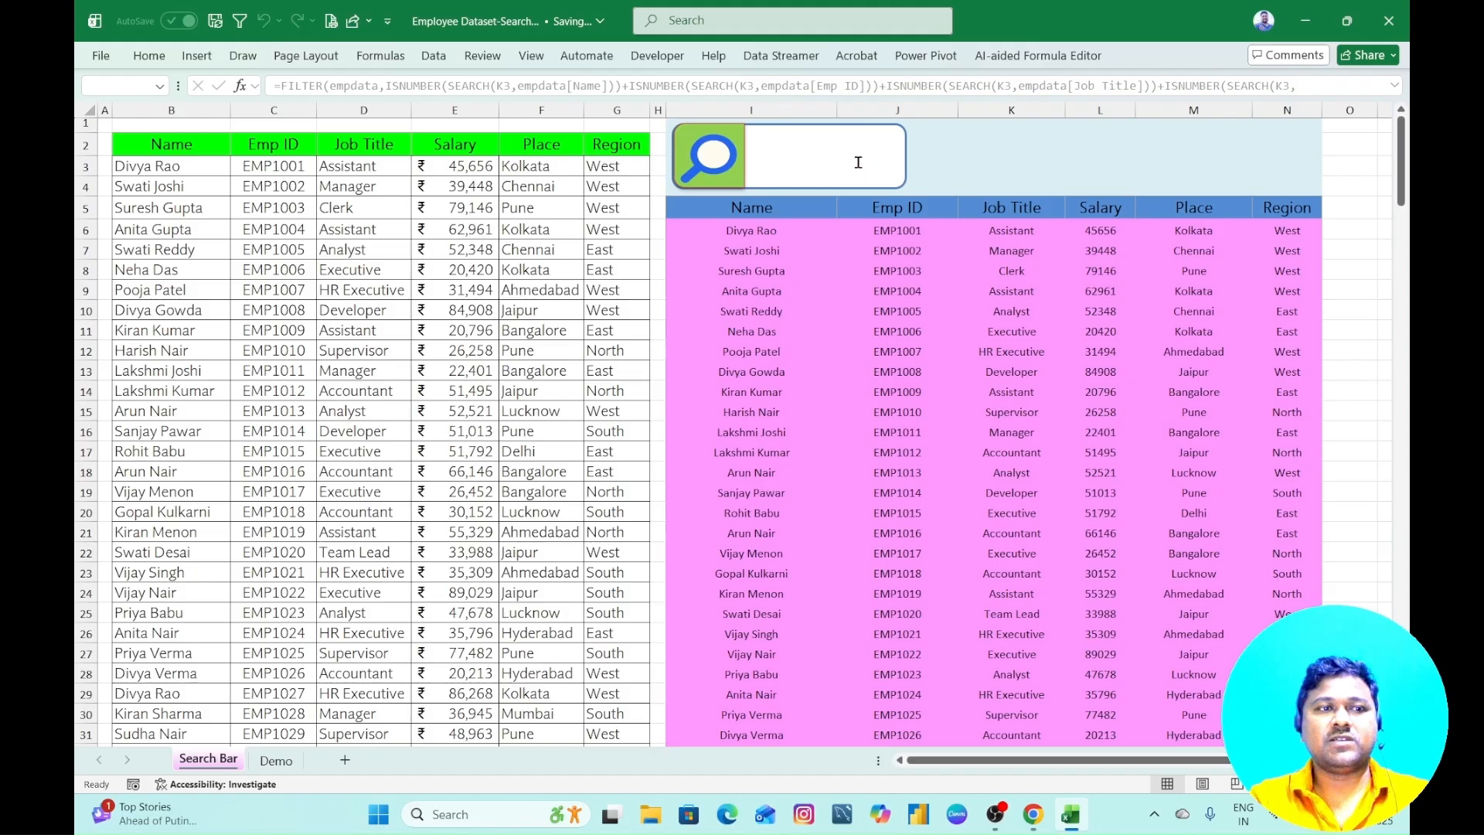
- Search the employee table for a different employee's full name, and clear the search box
text(arun nair)
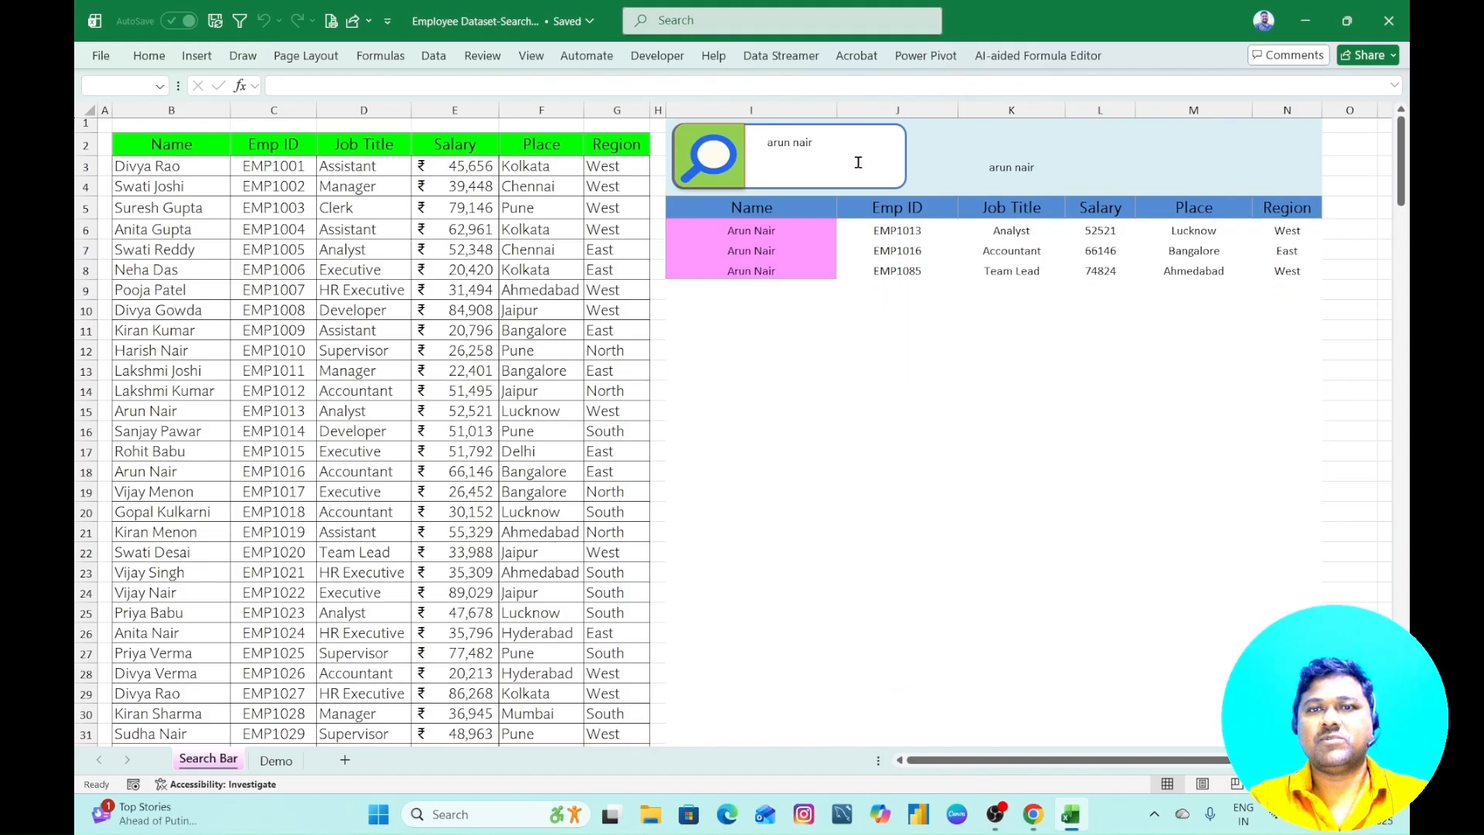
key(BackSpace)
key(BackSpace)
key(BackSpace)
key(BackSpace)
key(BackSpace)
key(BackSpace)
key(BackSpace)
key(BackSpace)
key(BackSpace)
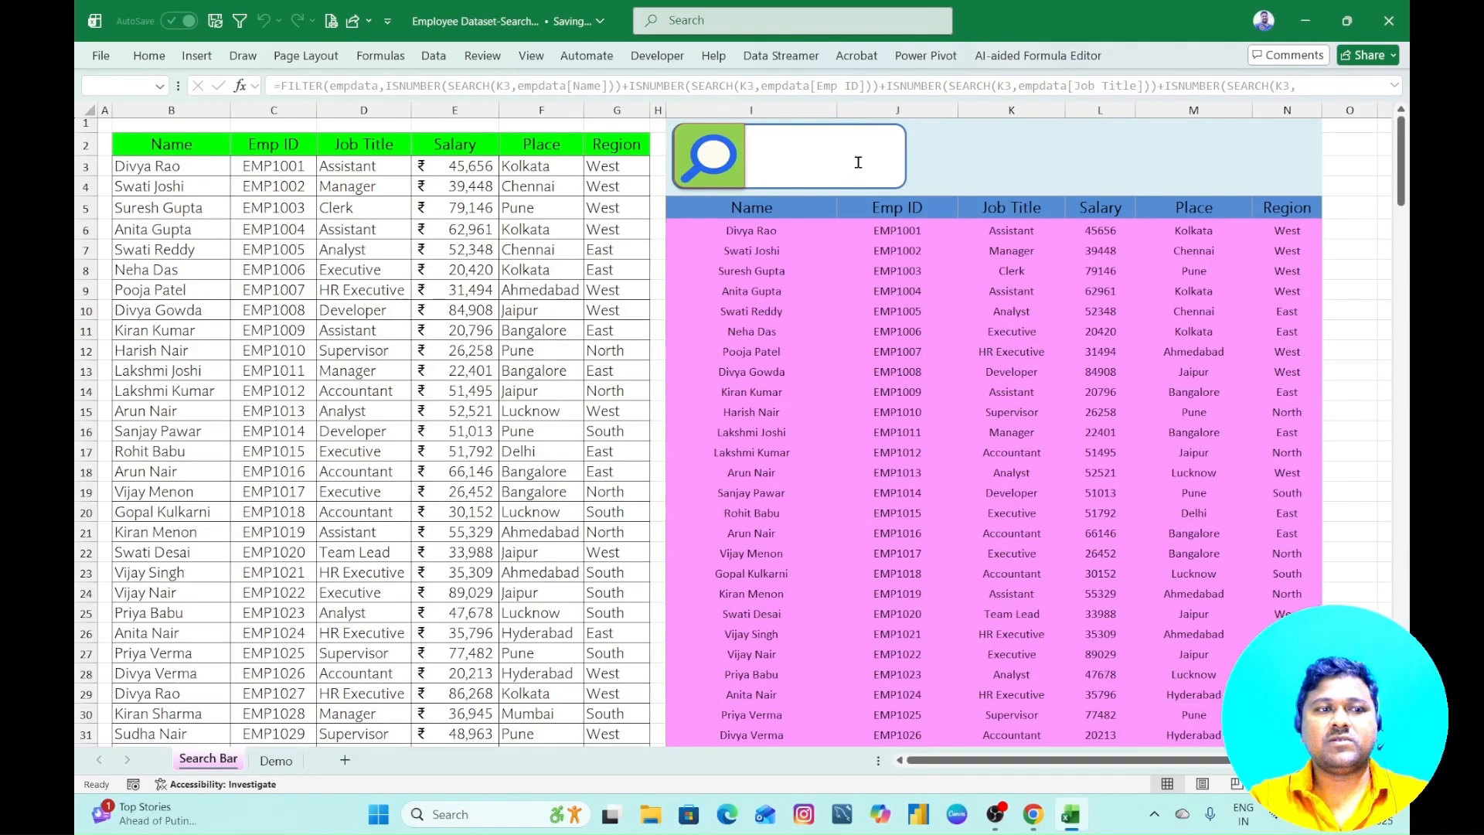
- Search the employee table by one more first name, clear the search box and leave it
text(vijay)
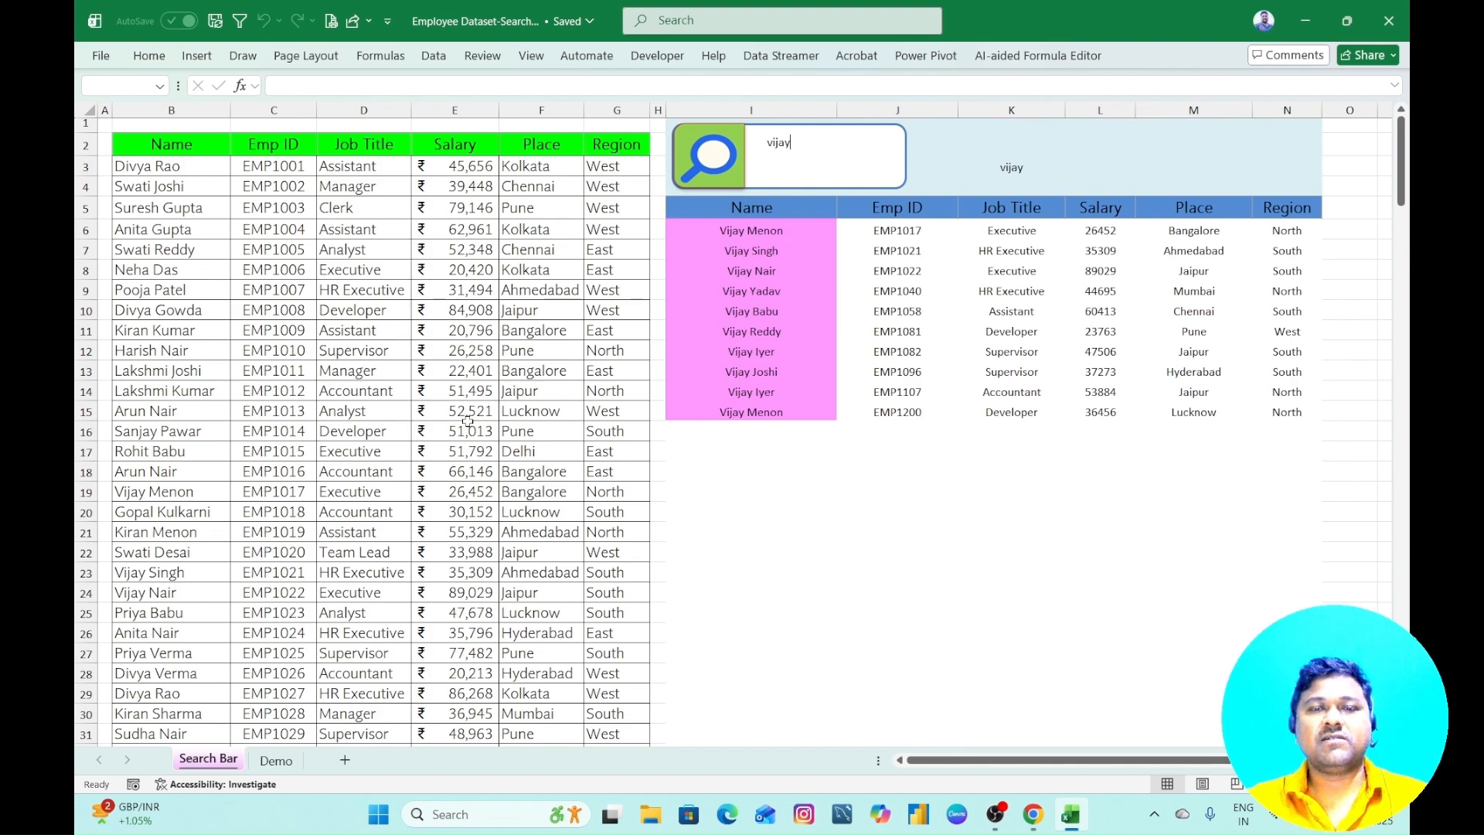
key(BackSpace)
key(BackSpace)
key(BackSpace)
key(BackSpace)
key(BackSpace)
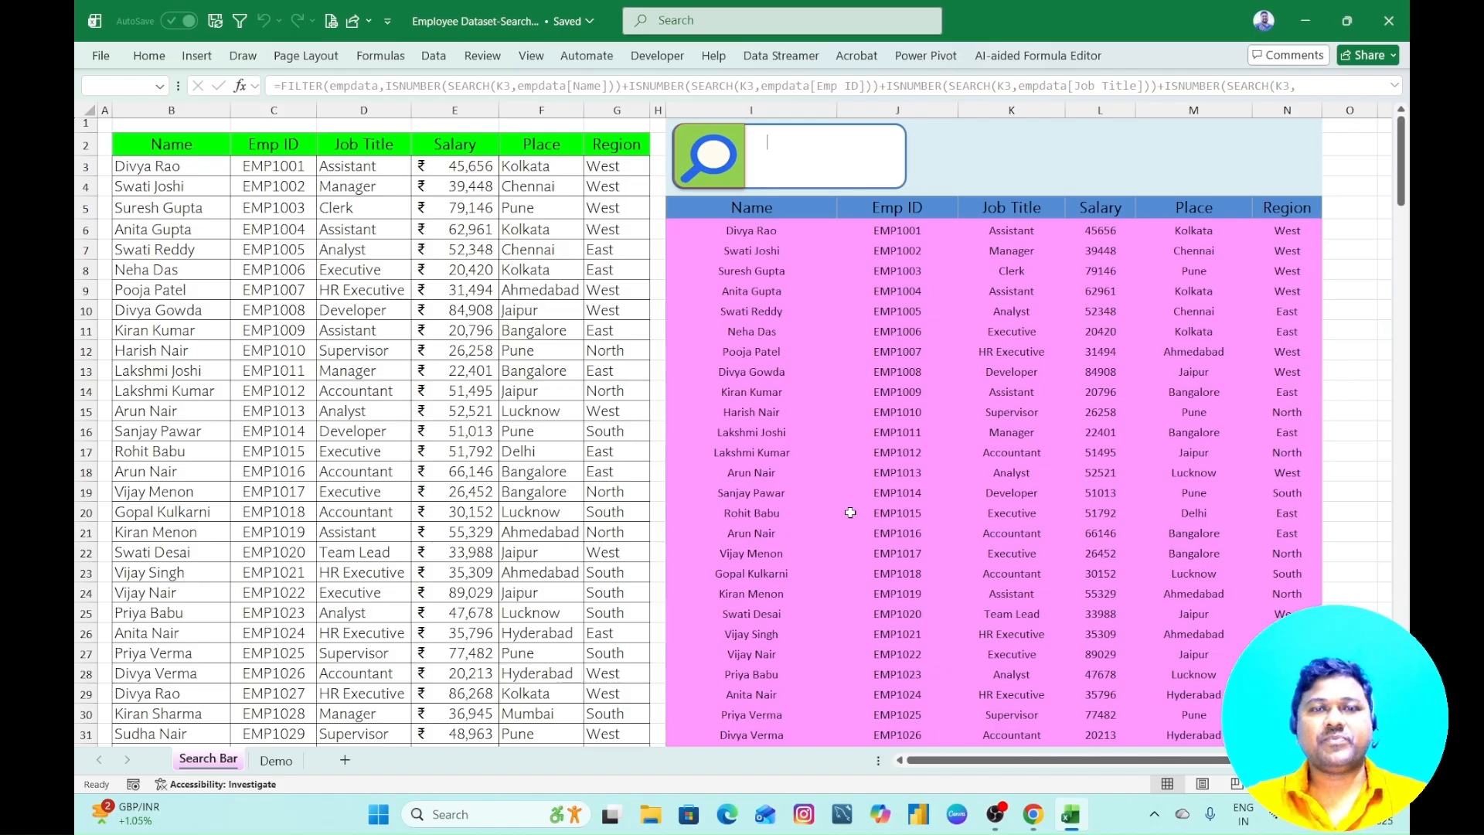
click(851, 513)
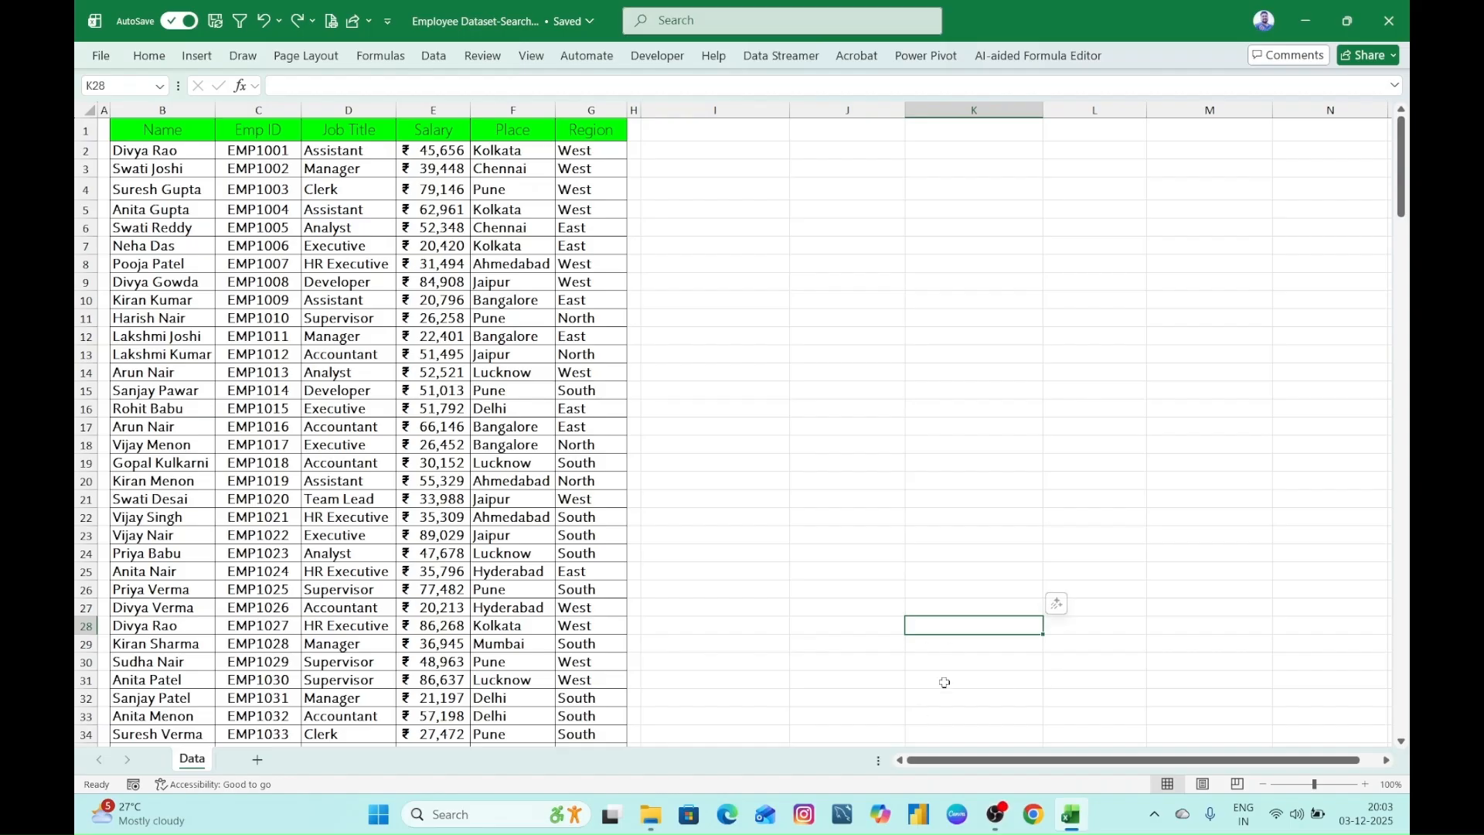
- Examine the column headers and employee records in the Data sheet's dataset
click(928, 458)
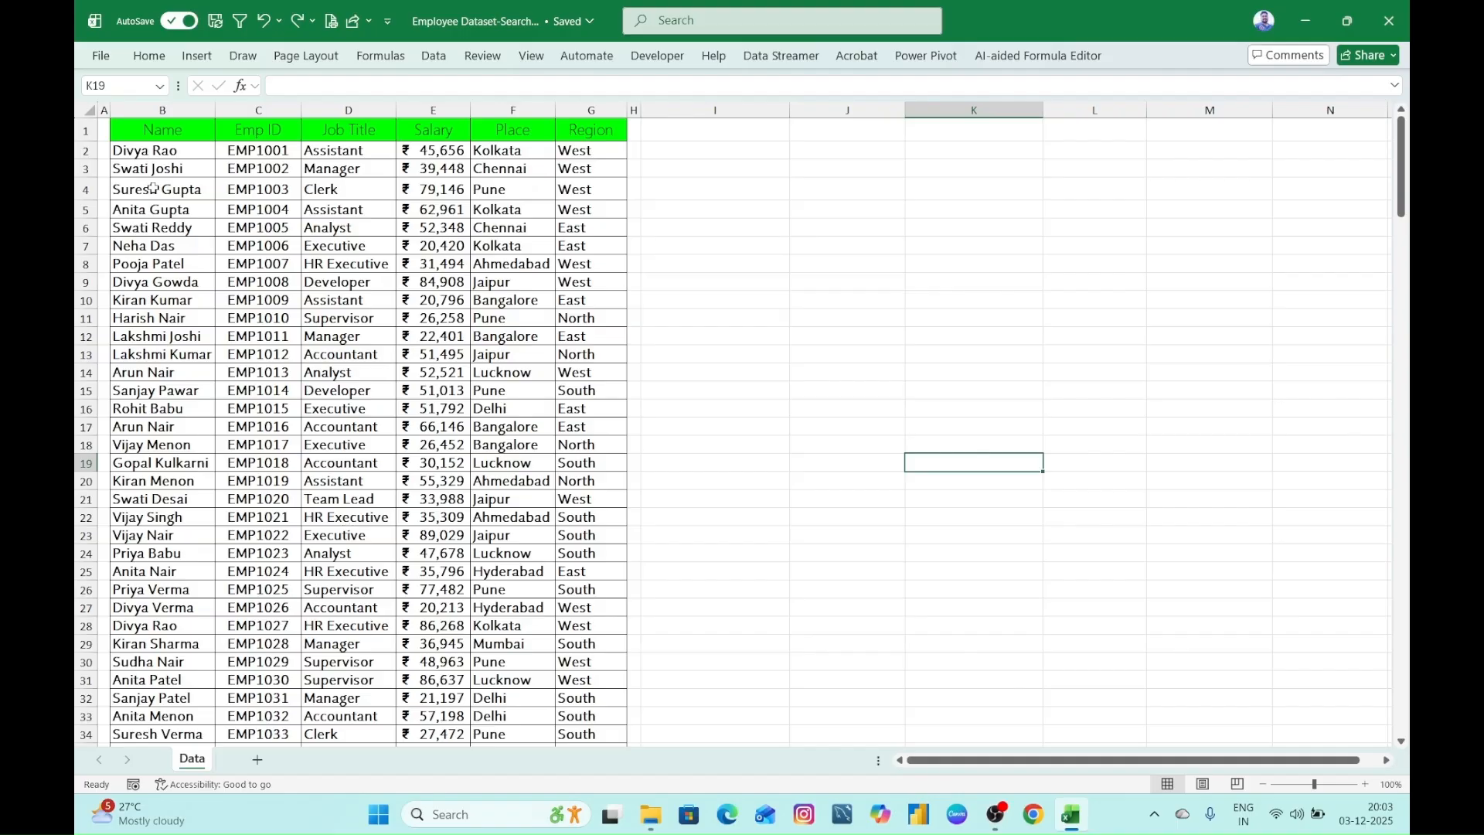
drag(157, 140, 591, 136)
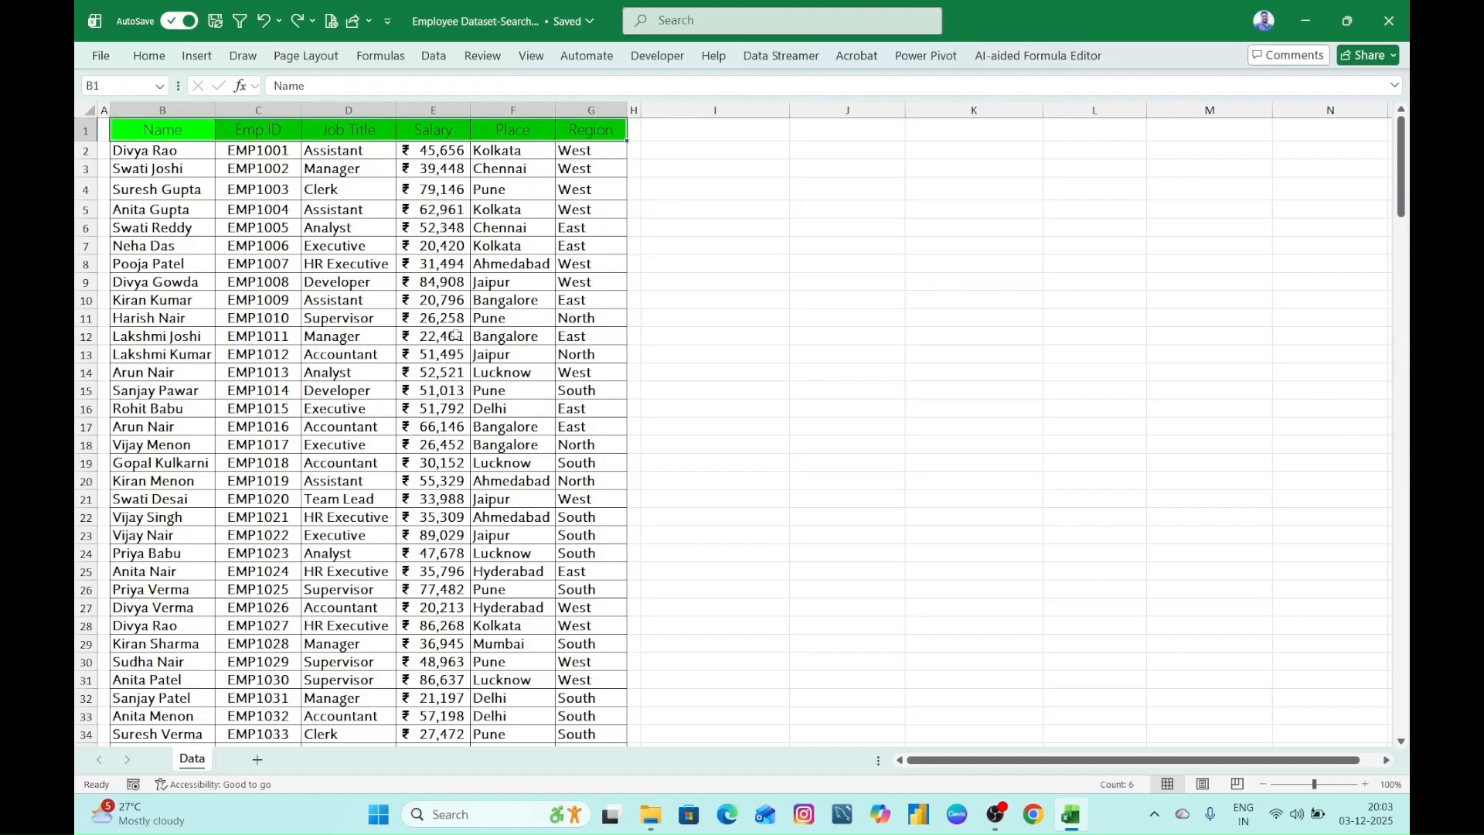
click(464, 351)
scroll(464, 352, down, 20)
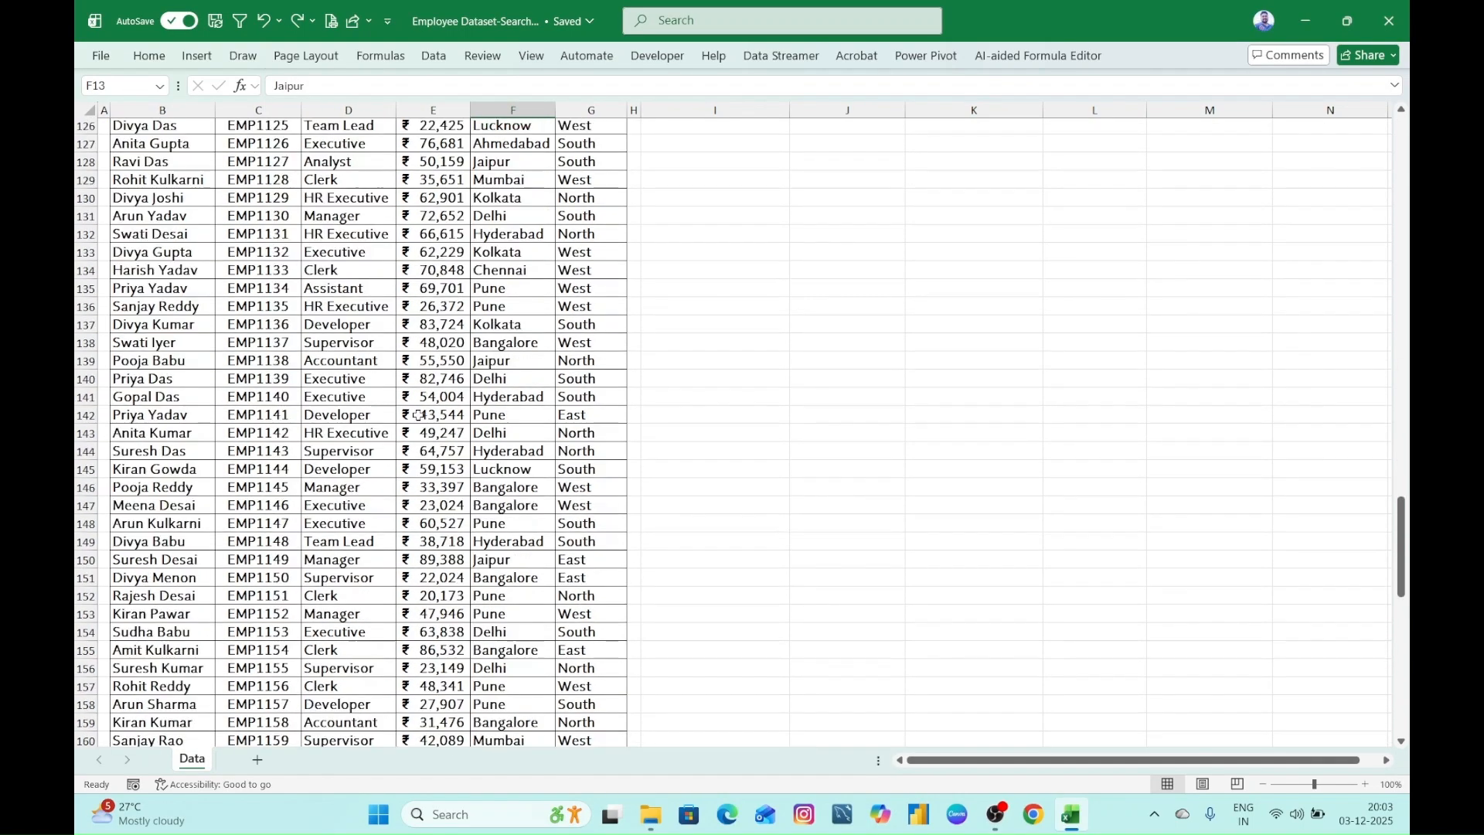
scroll(435, 443, up, 20)
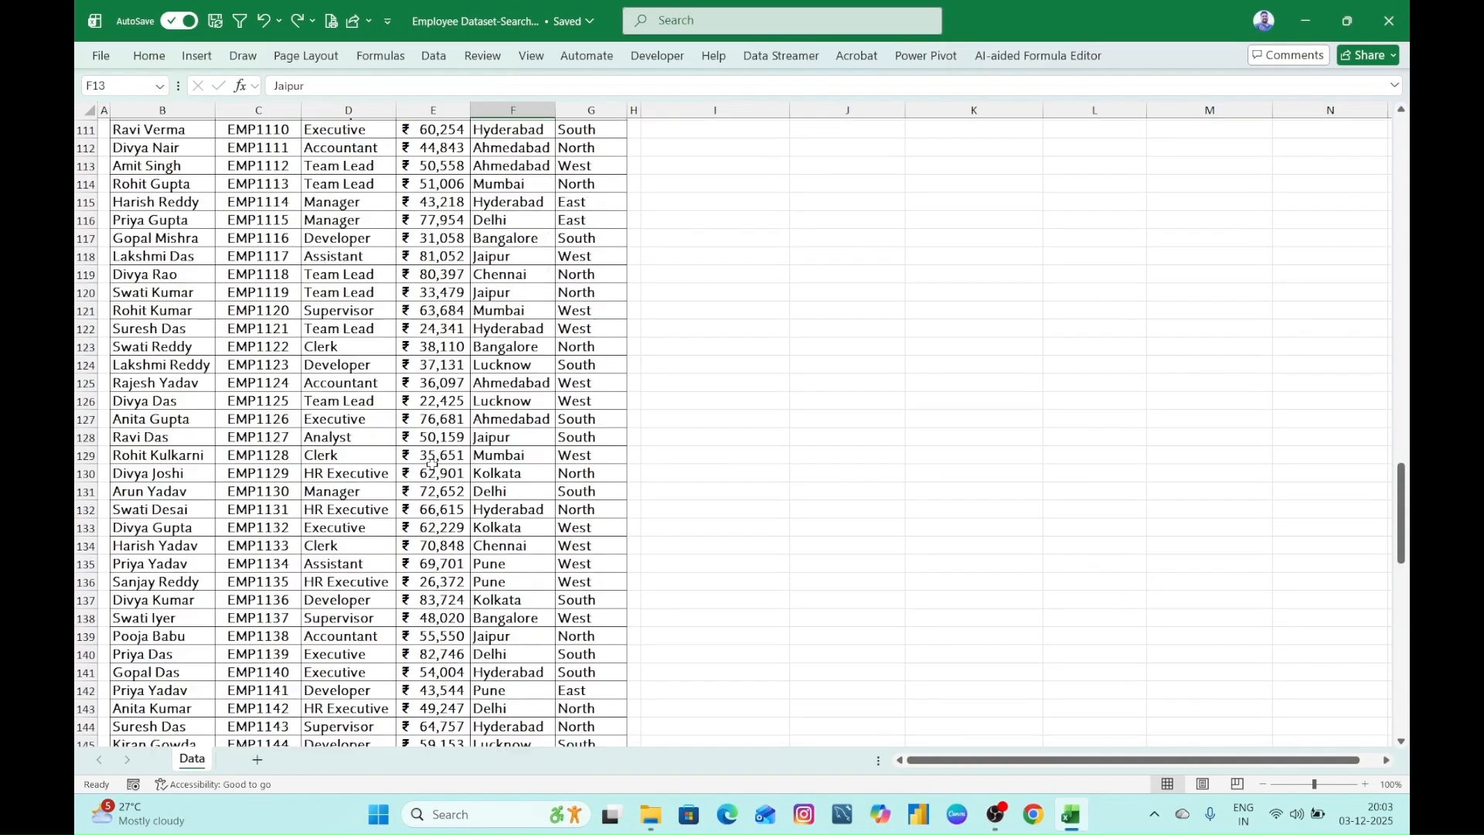
scroll(432, 445, up, 19)
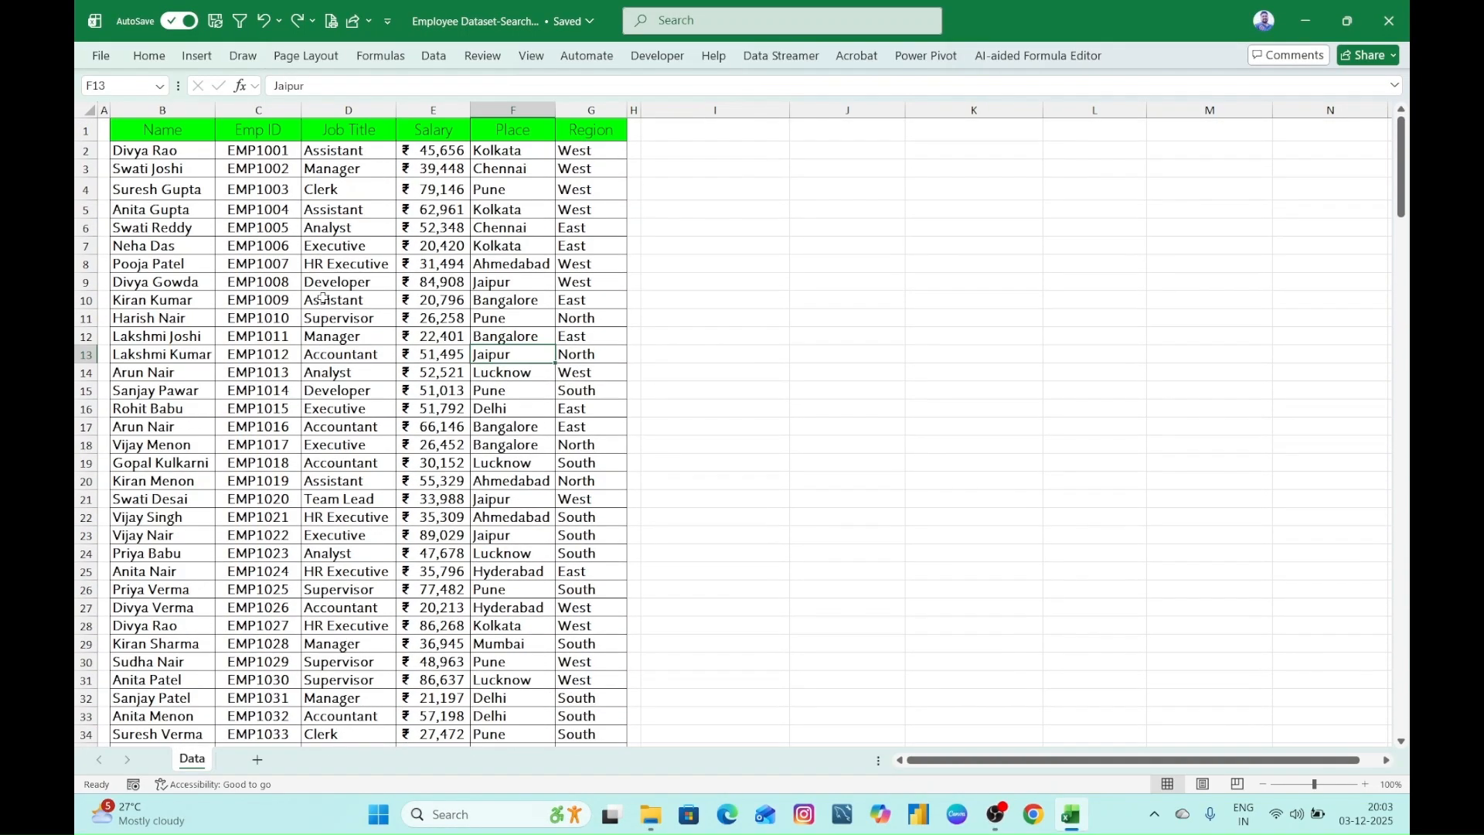
scroll(406, 321, down, 7)
scroll(395, 333, up, 7)
scroll(341, 359, down, 5)
scroll(361, 376, up, 5)
scroll(510, 350, down, 6)
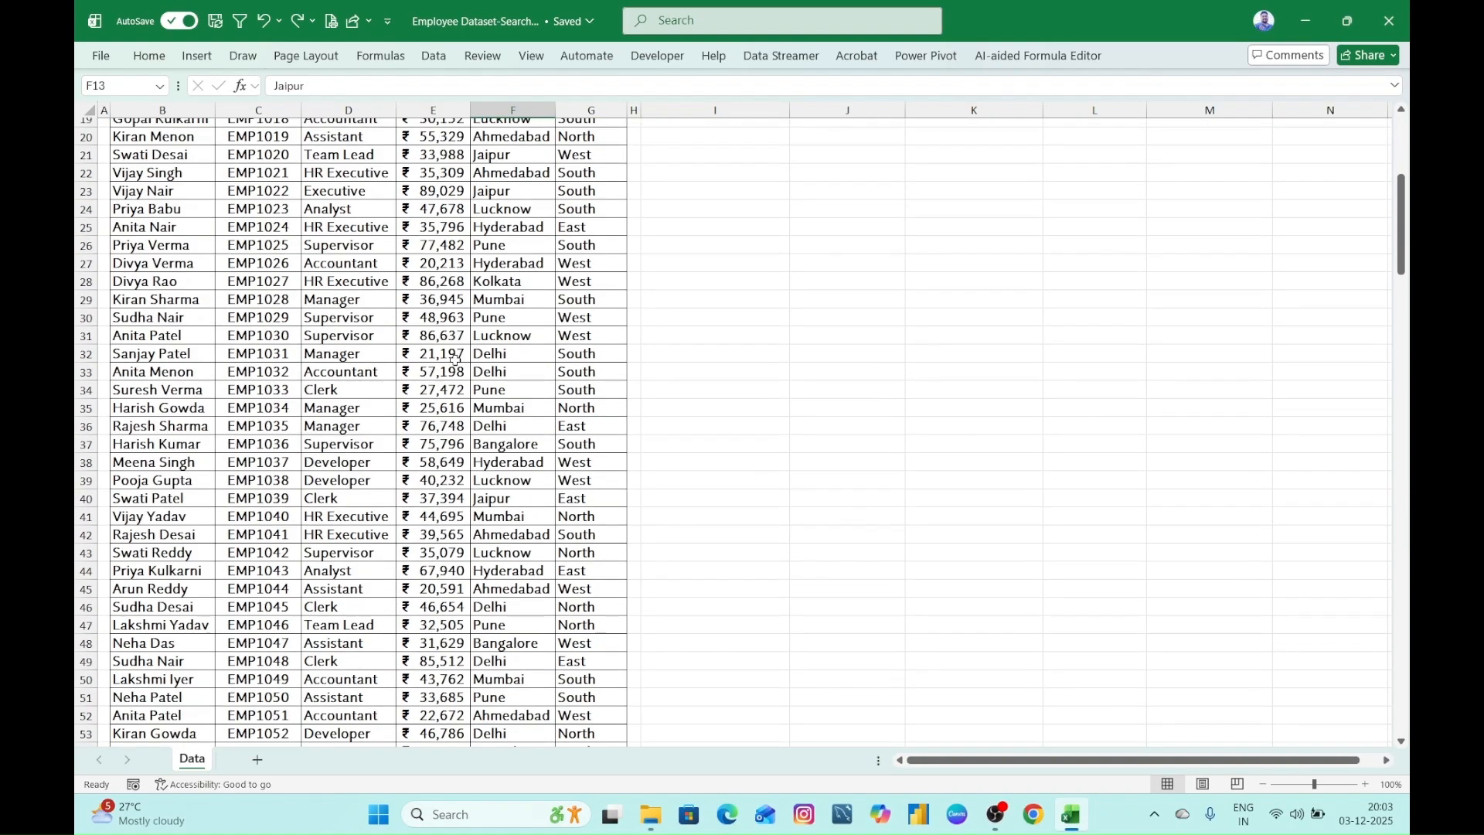
scroll(441, 357, up, 6)
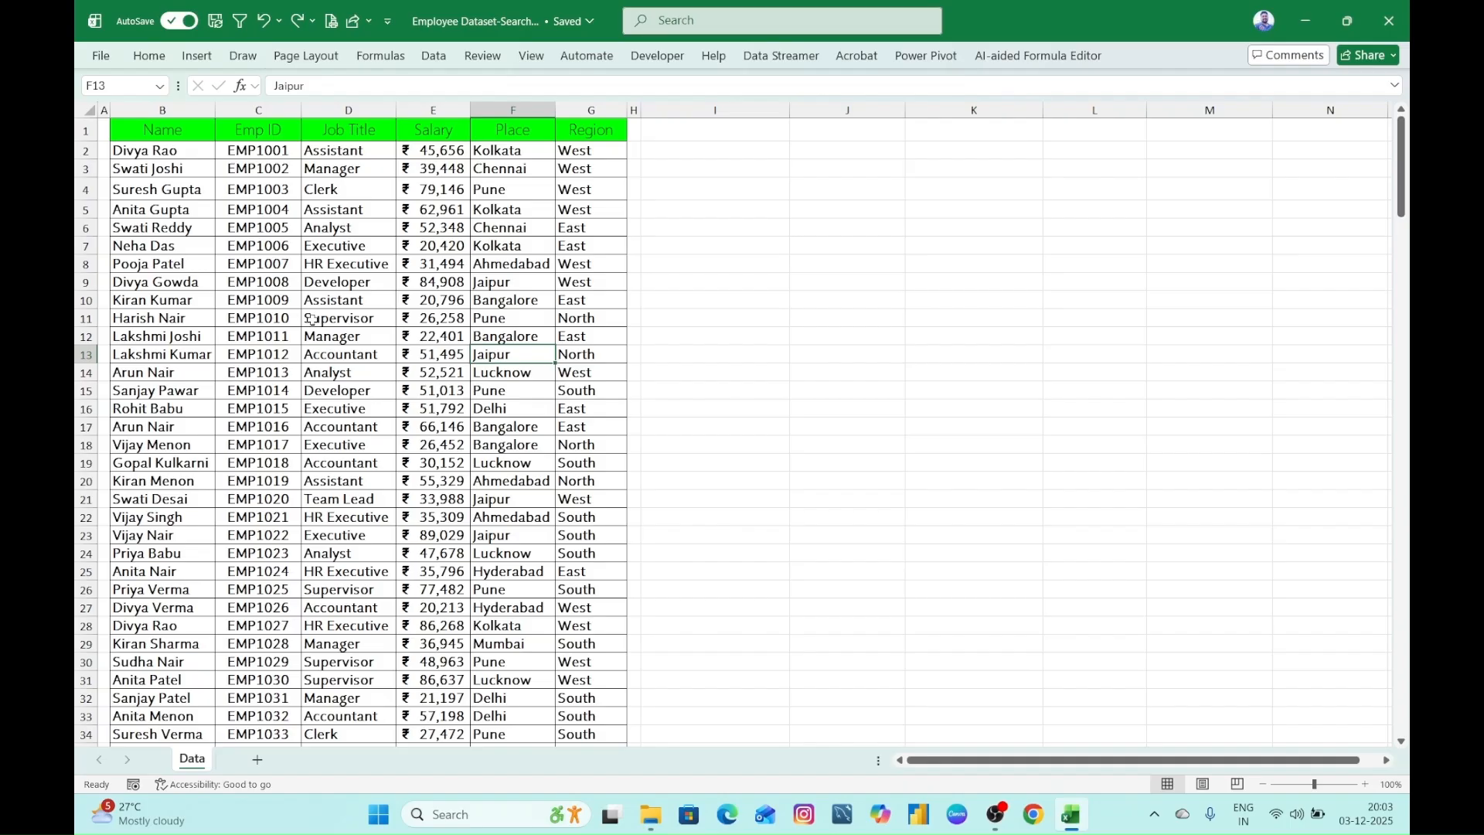
click(581, 300)
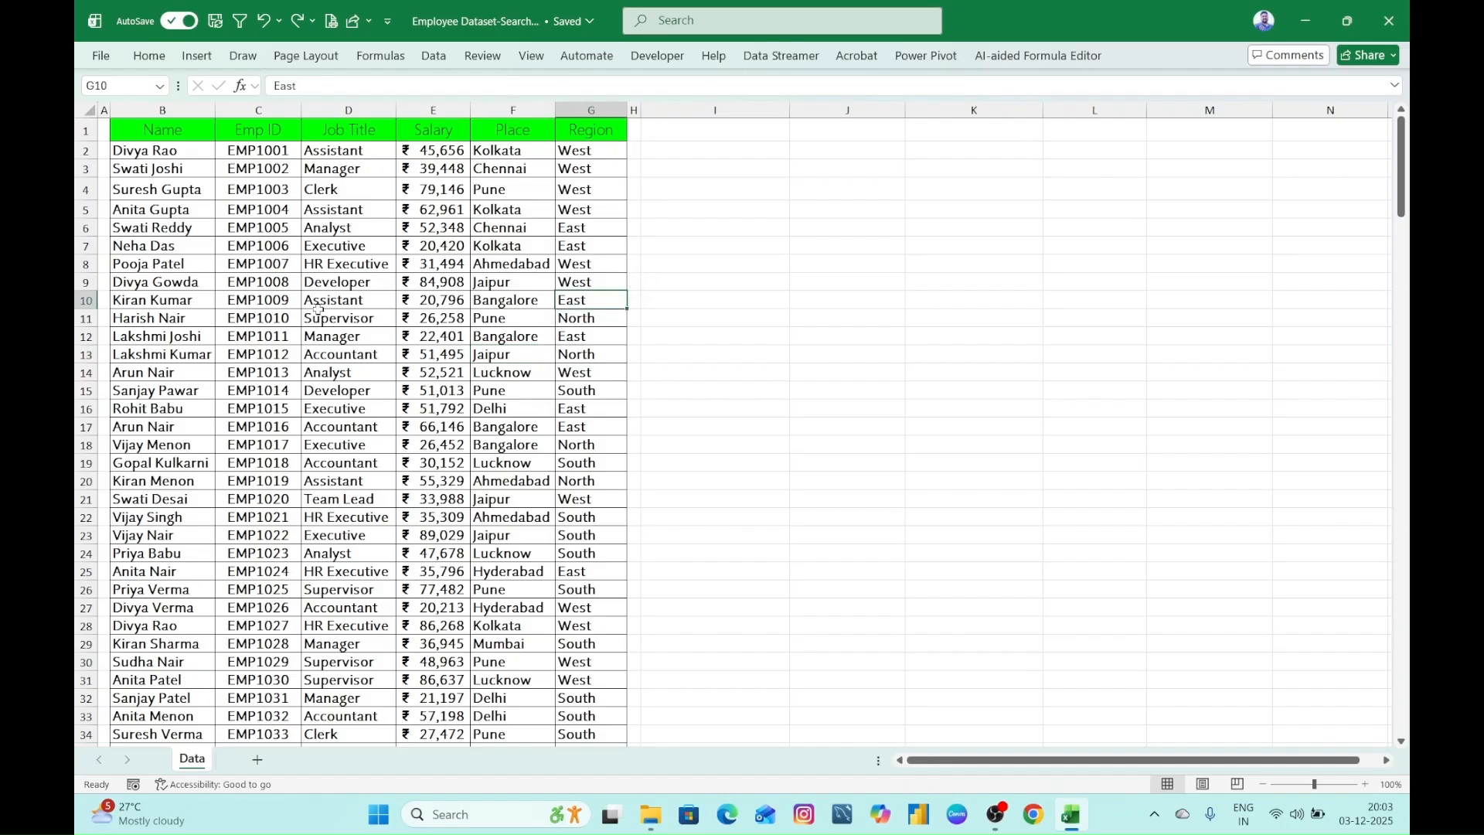
click(328, 284)
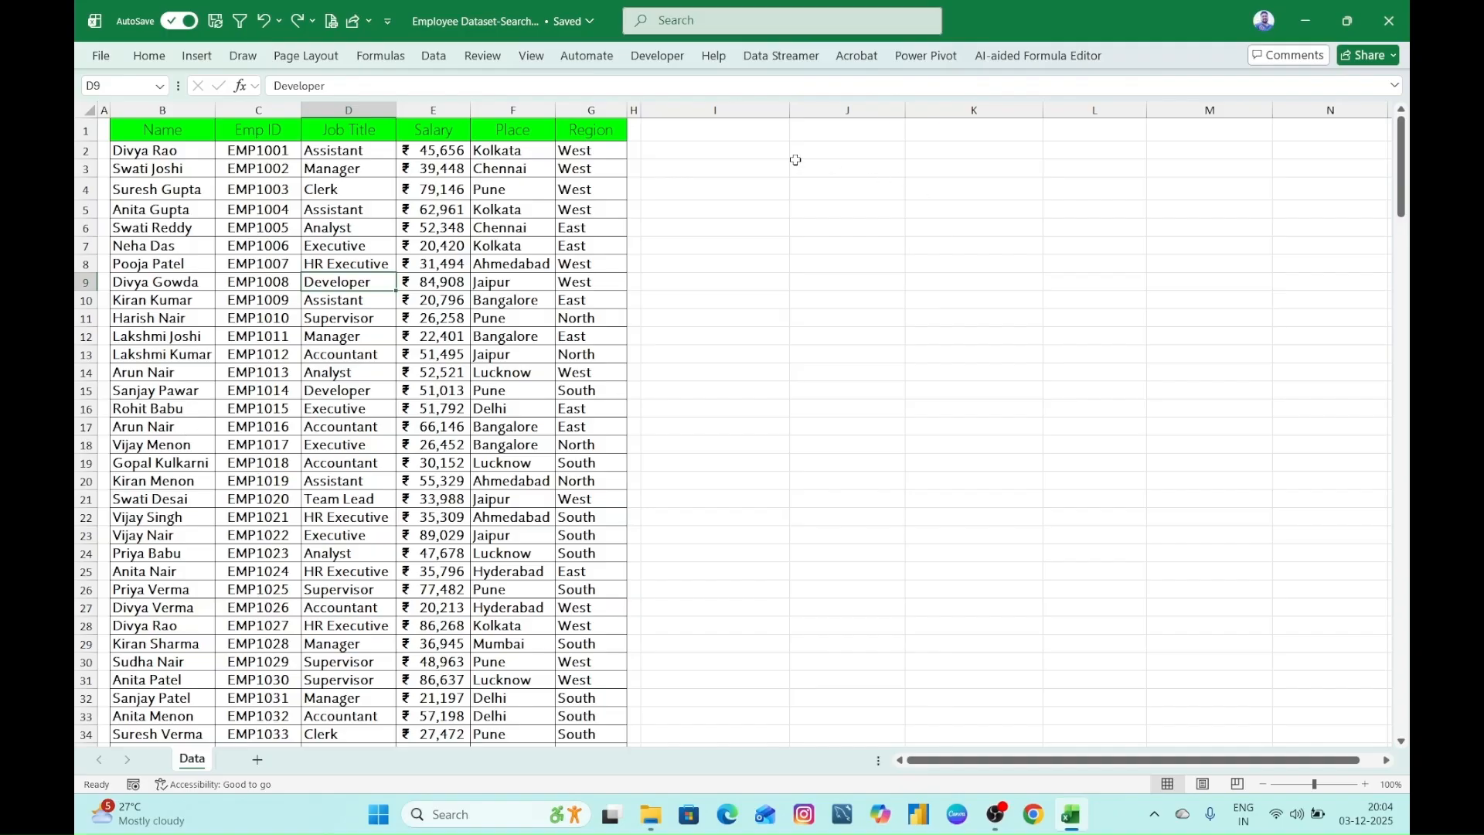
click(128, 334)
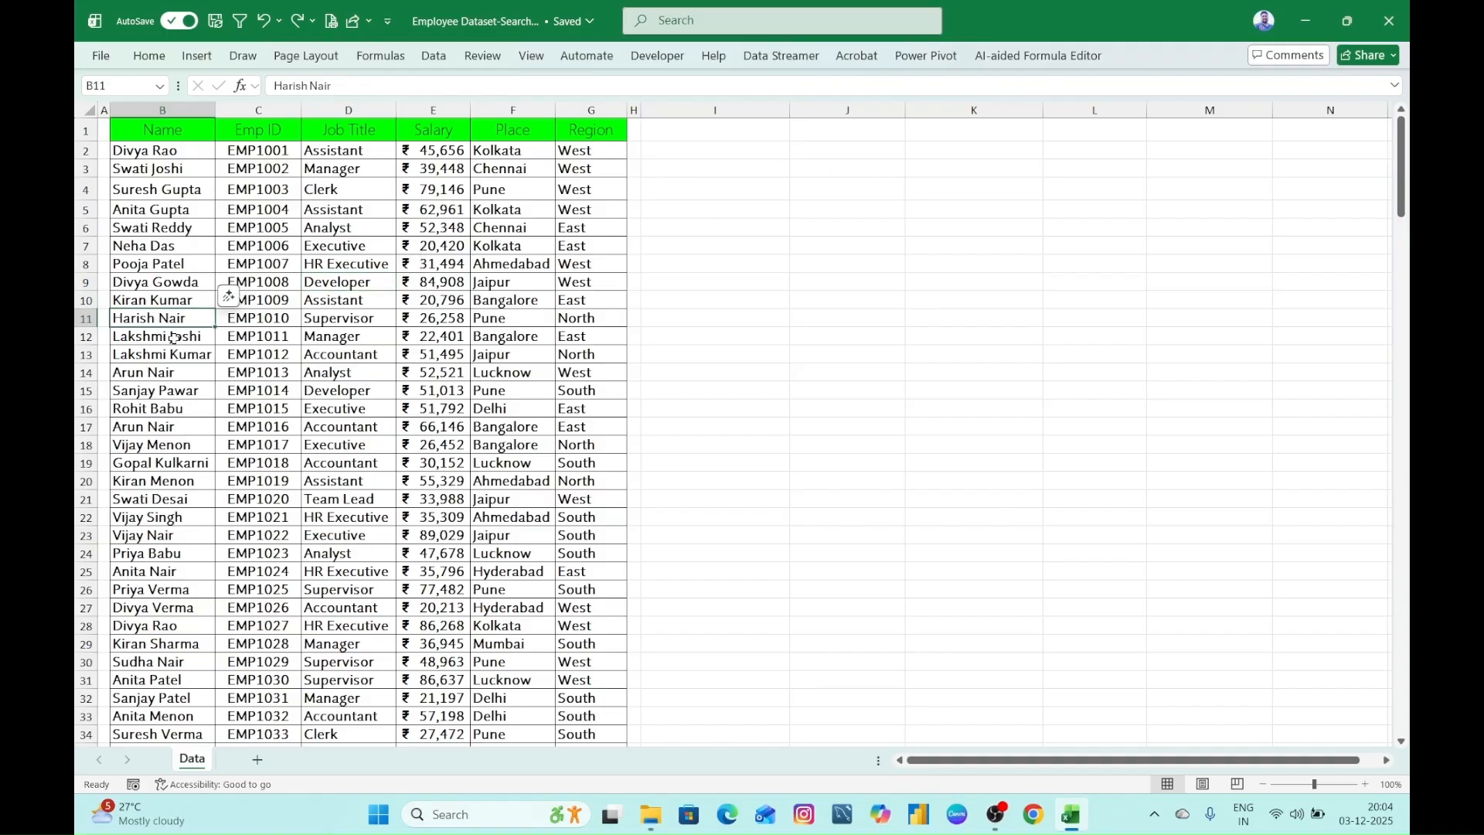
click(158, 302)
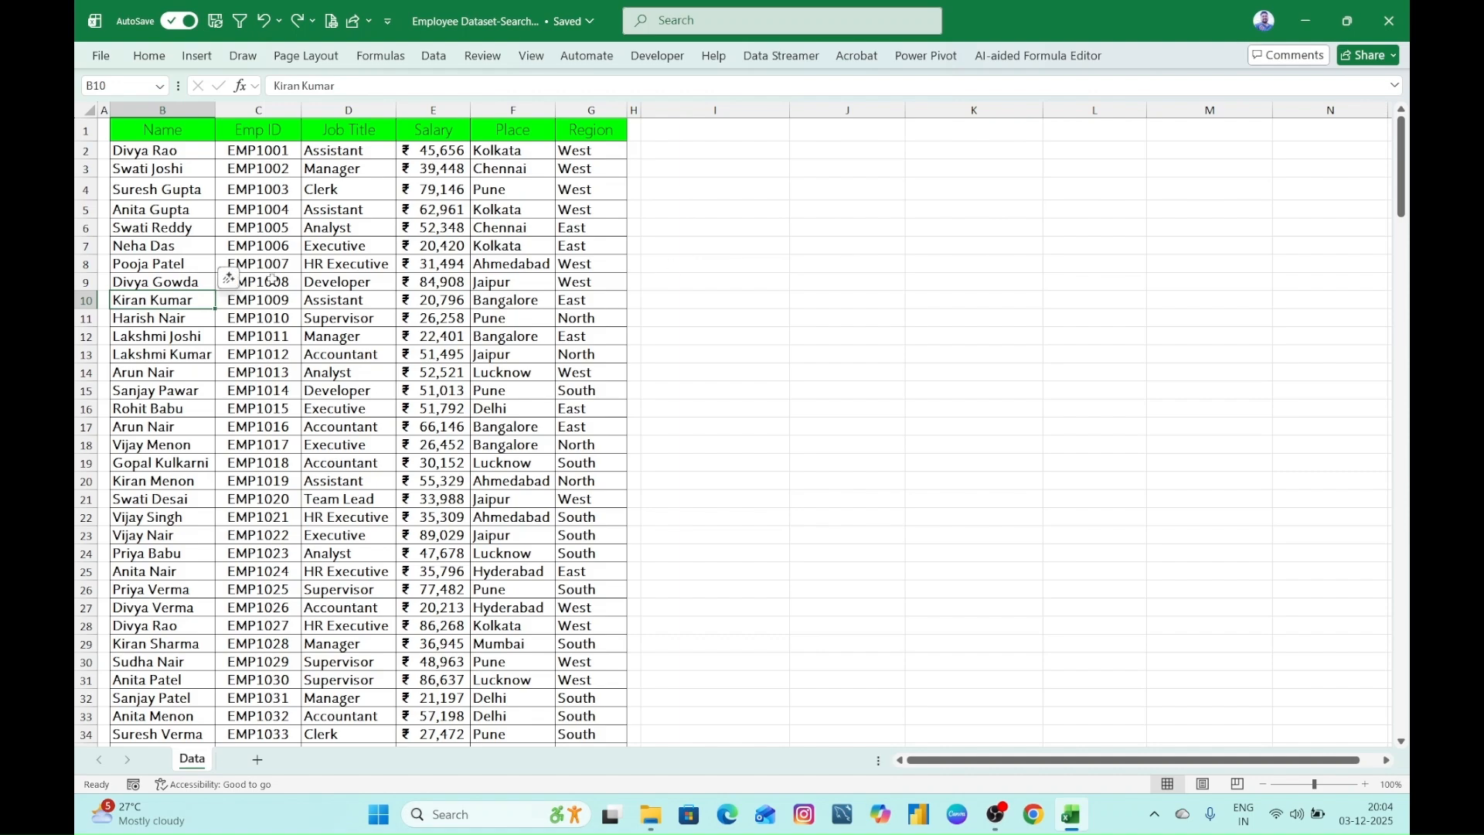
click(272, 281)
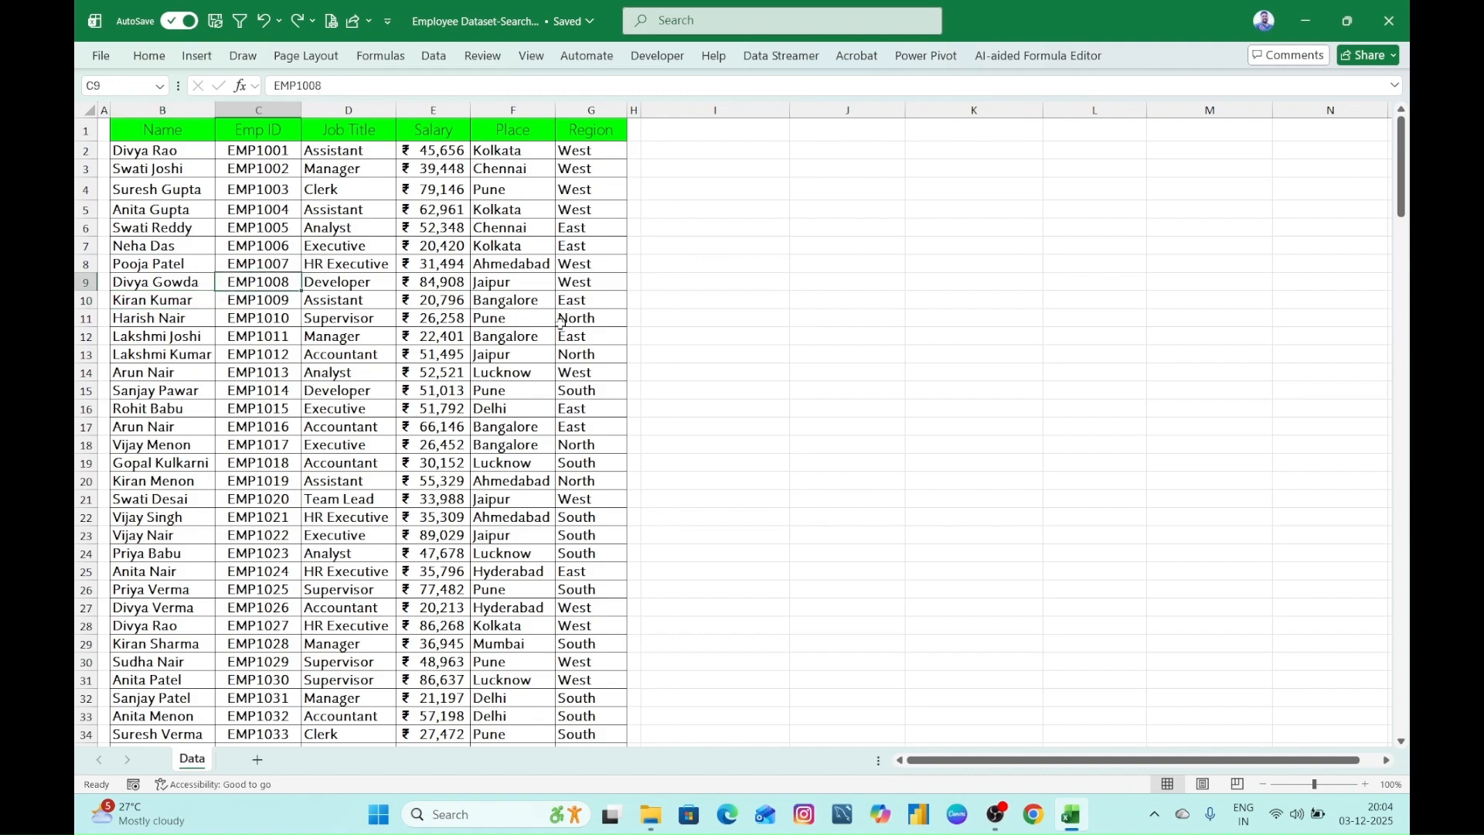
- Make the text of header row B1:G1 bold and save the workbook
click(795, 265)
drag(198, 136, 581, 133)
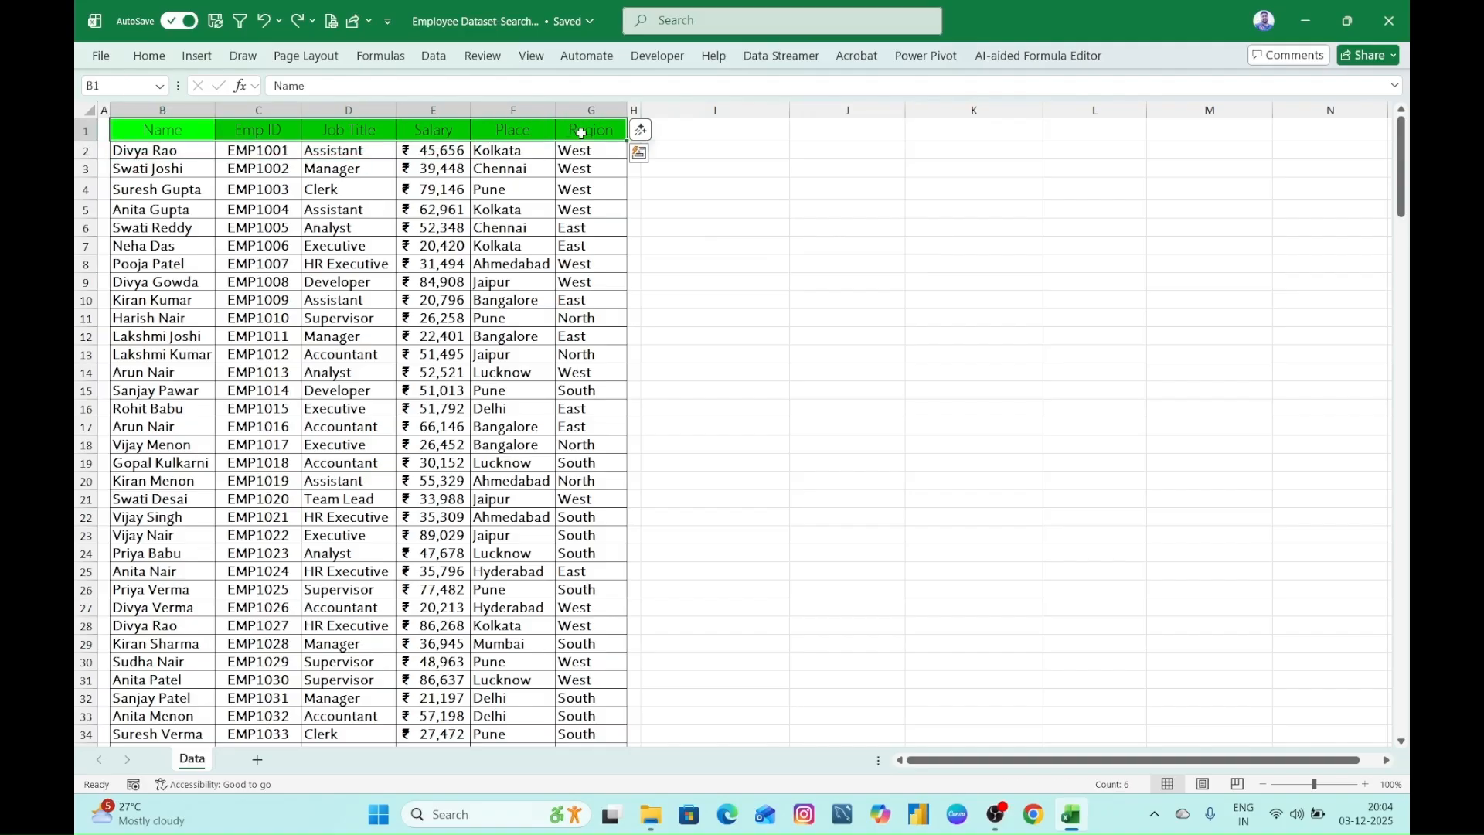
click(717, 188)
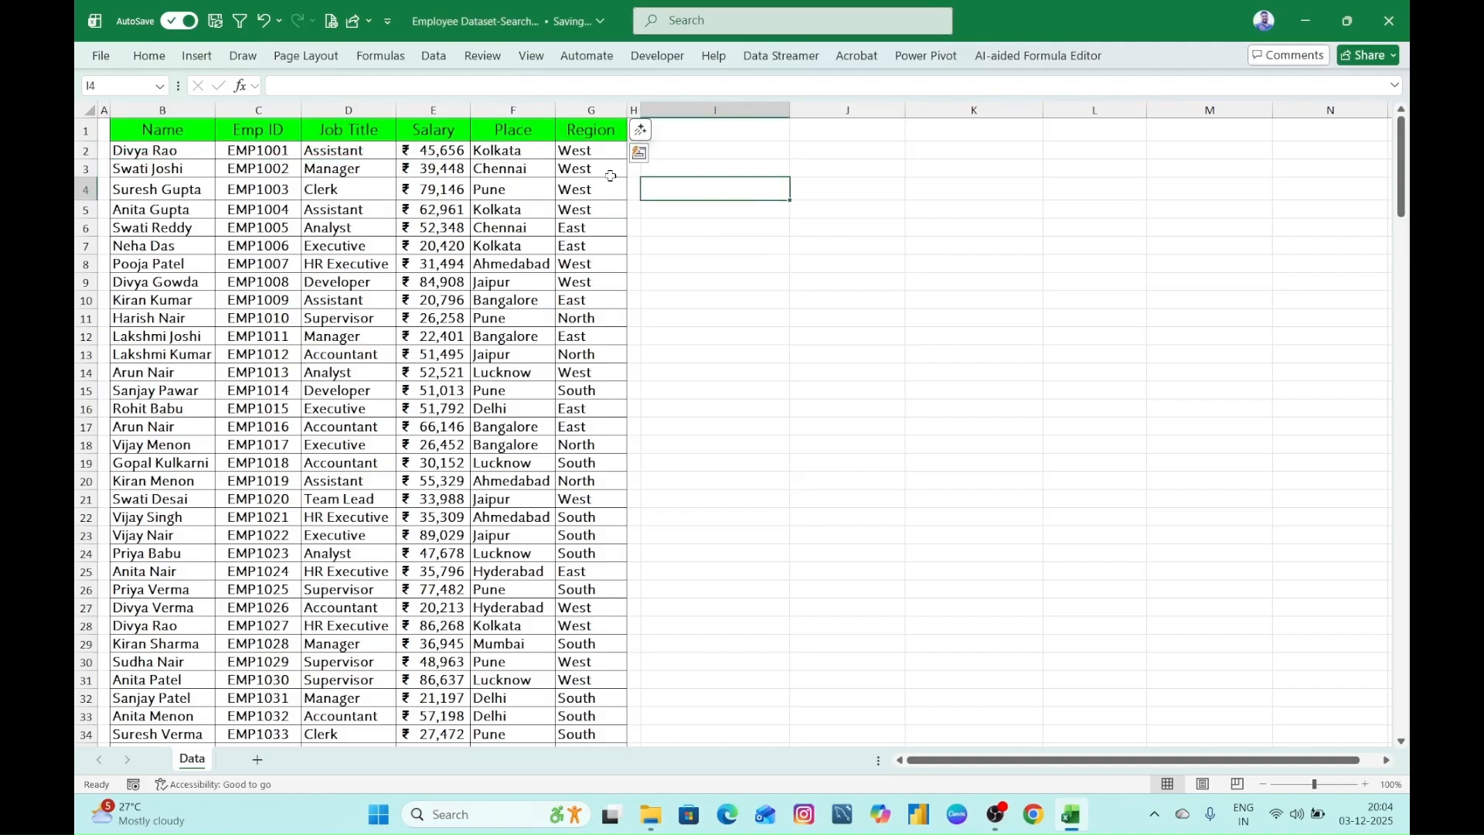
click(216, 20)
click(708, 265)
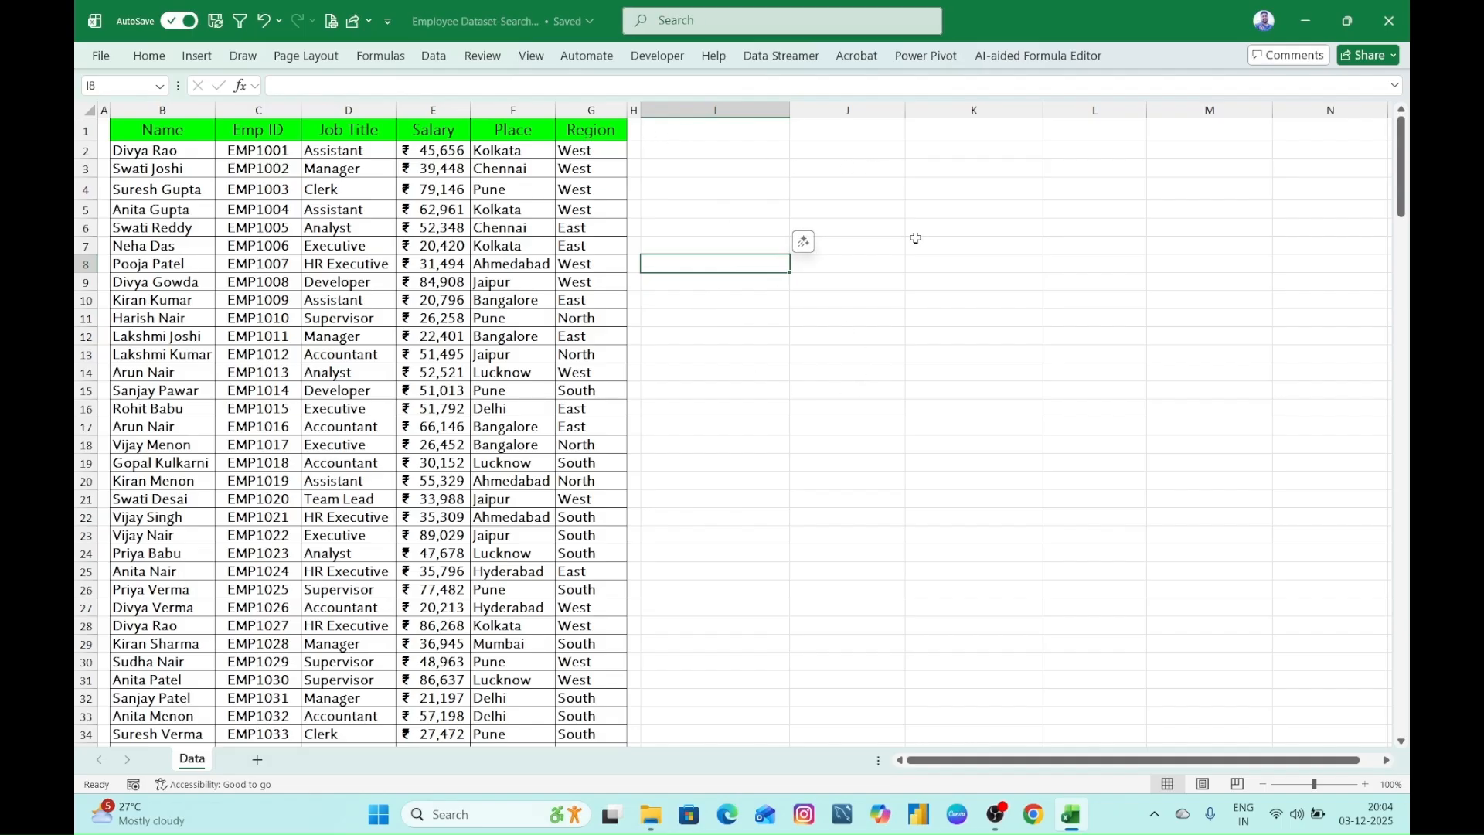
click(877, 445)
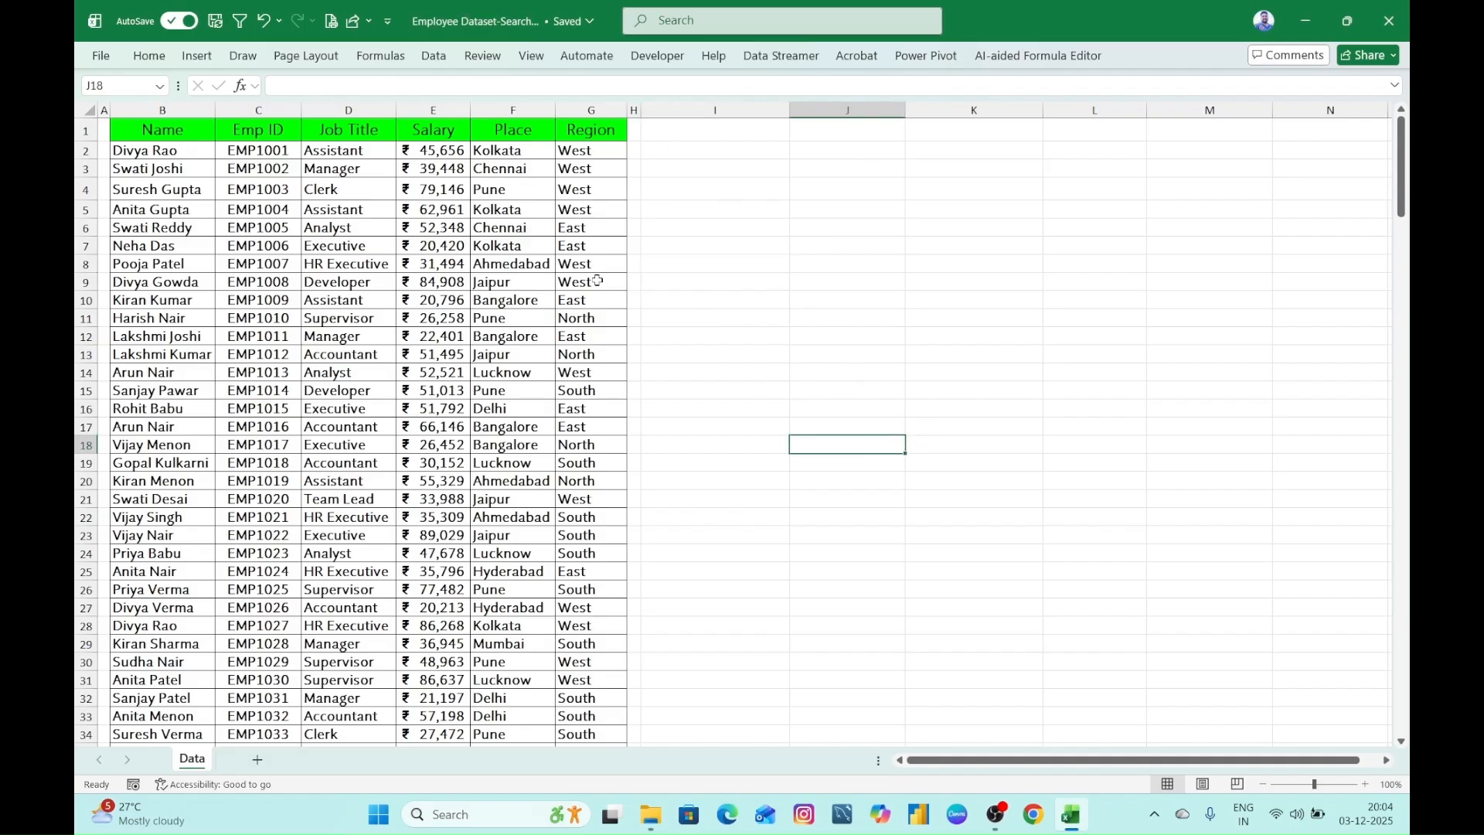
- Convert the whole employee dataset, B1:G201, into a table with headers
click(279, 248)
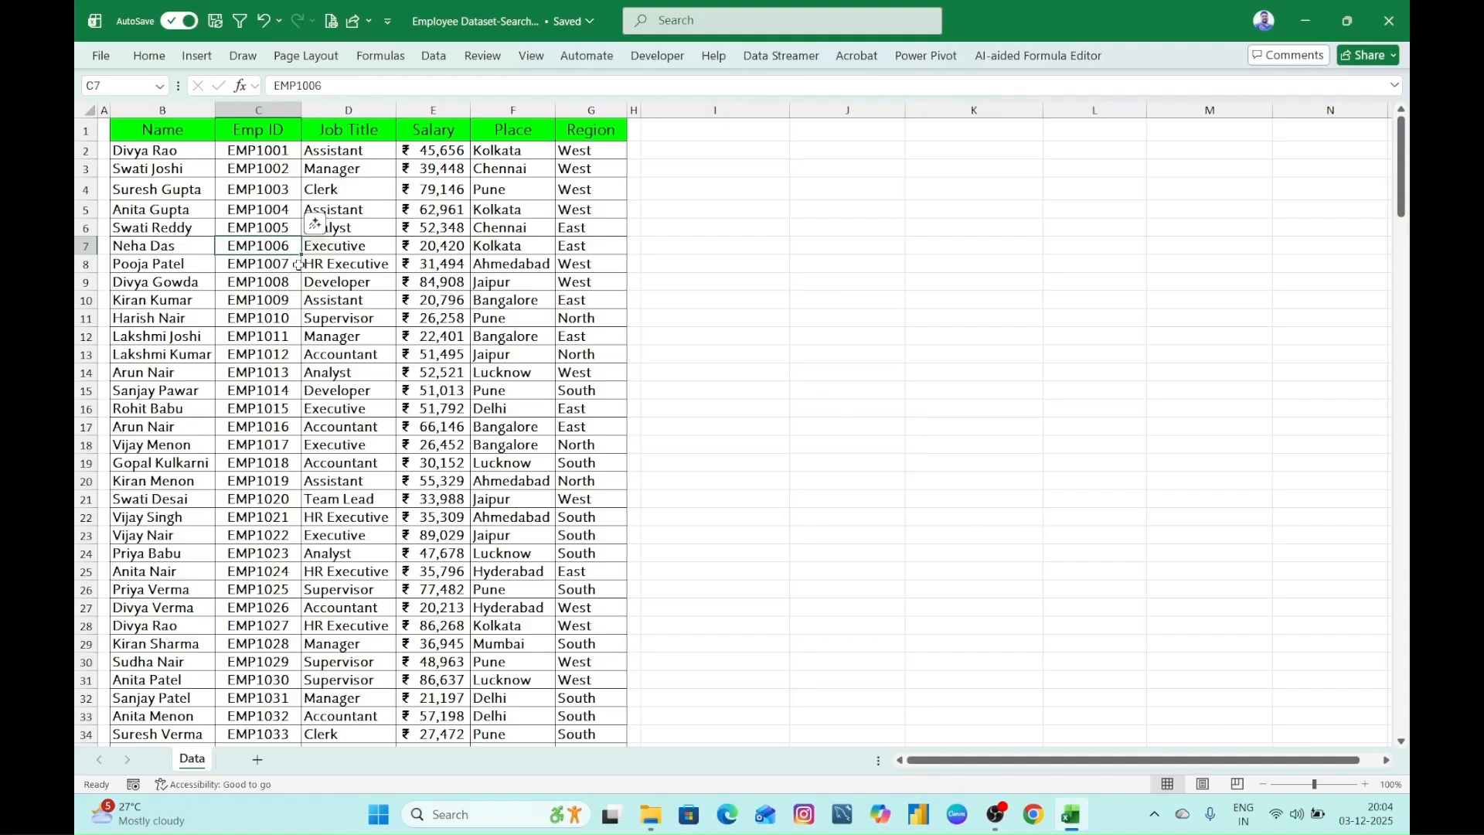
key(ctrl+a)
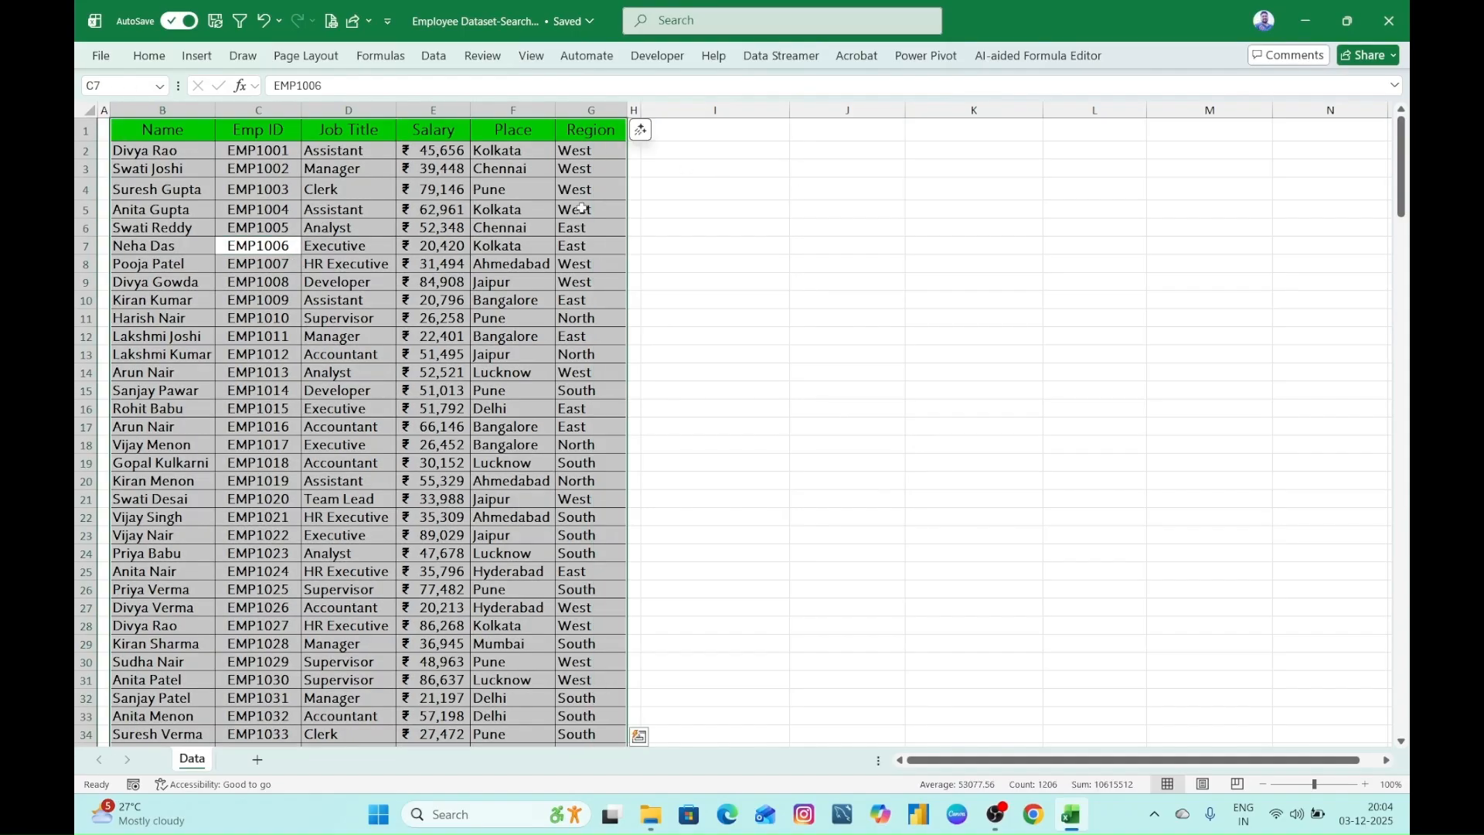
key(ctrl+t)
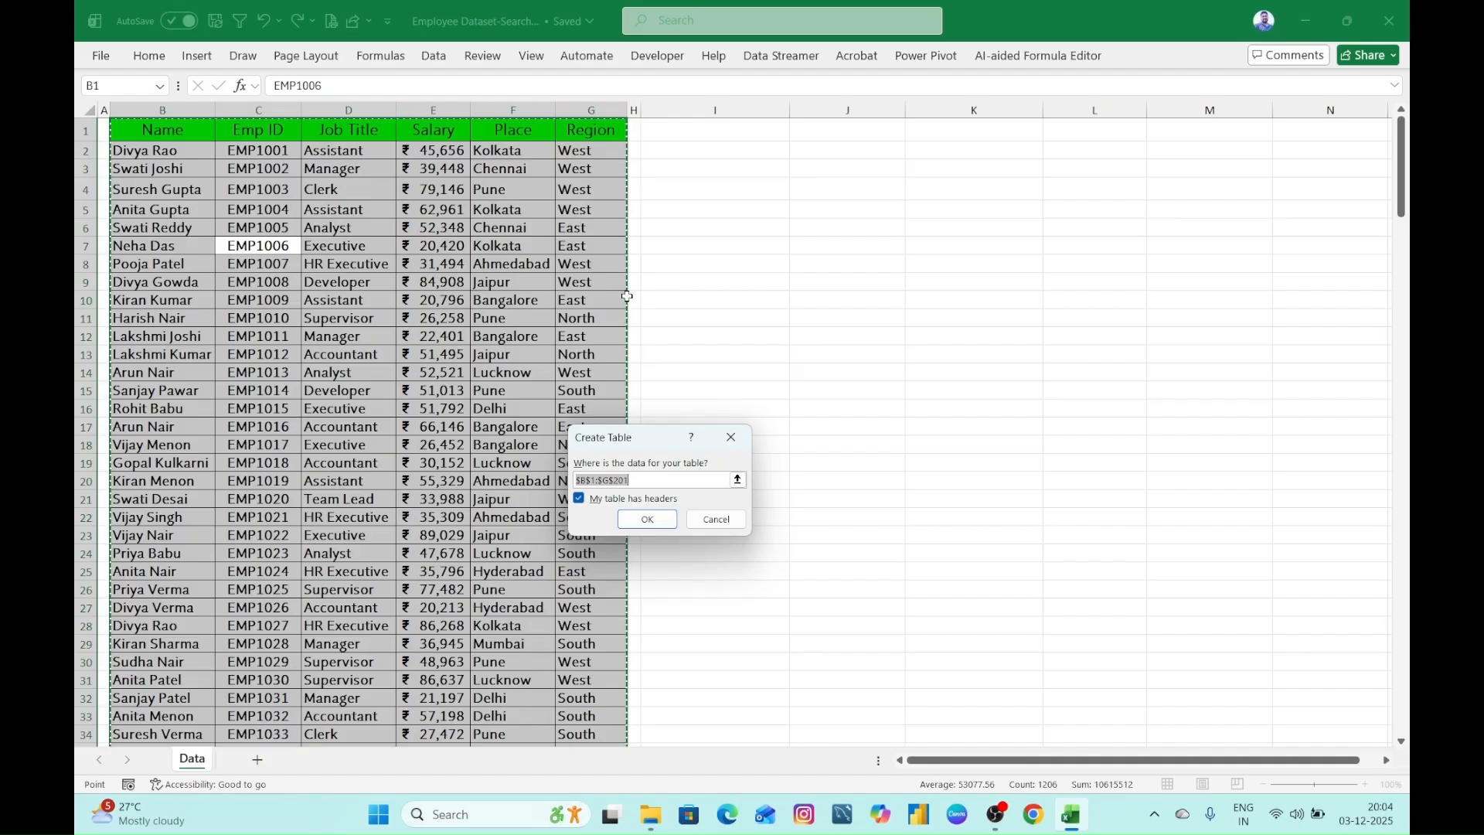
click(653, 520)
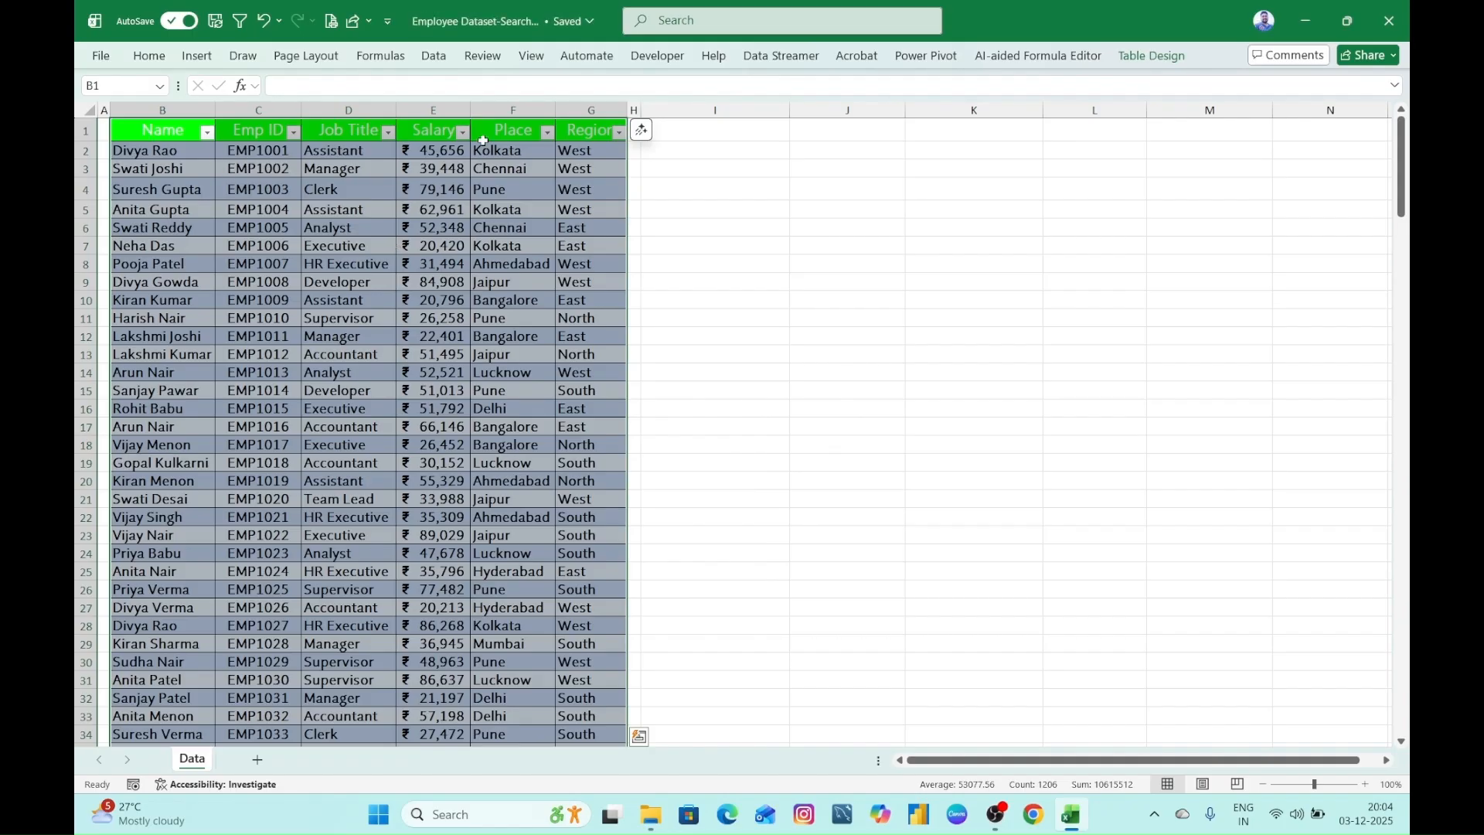
- Remove the coloured banding from the employee table by setting its table style to None
click(1151, 55)
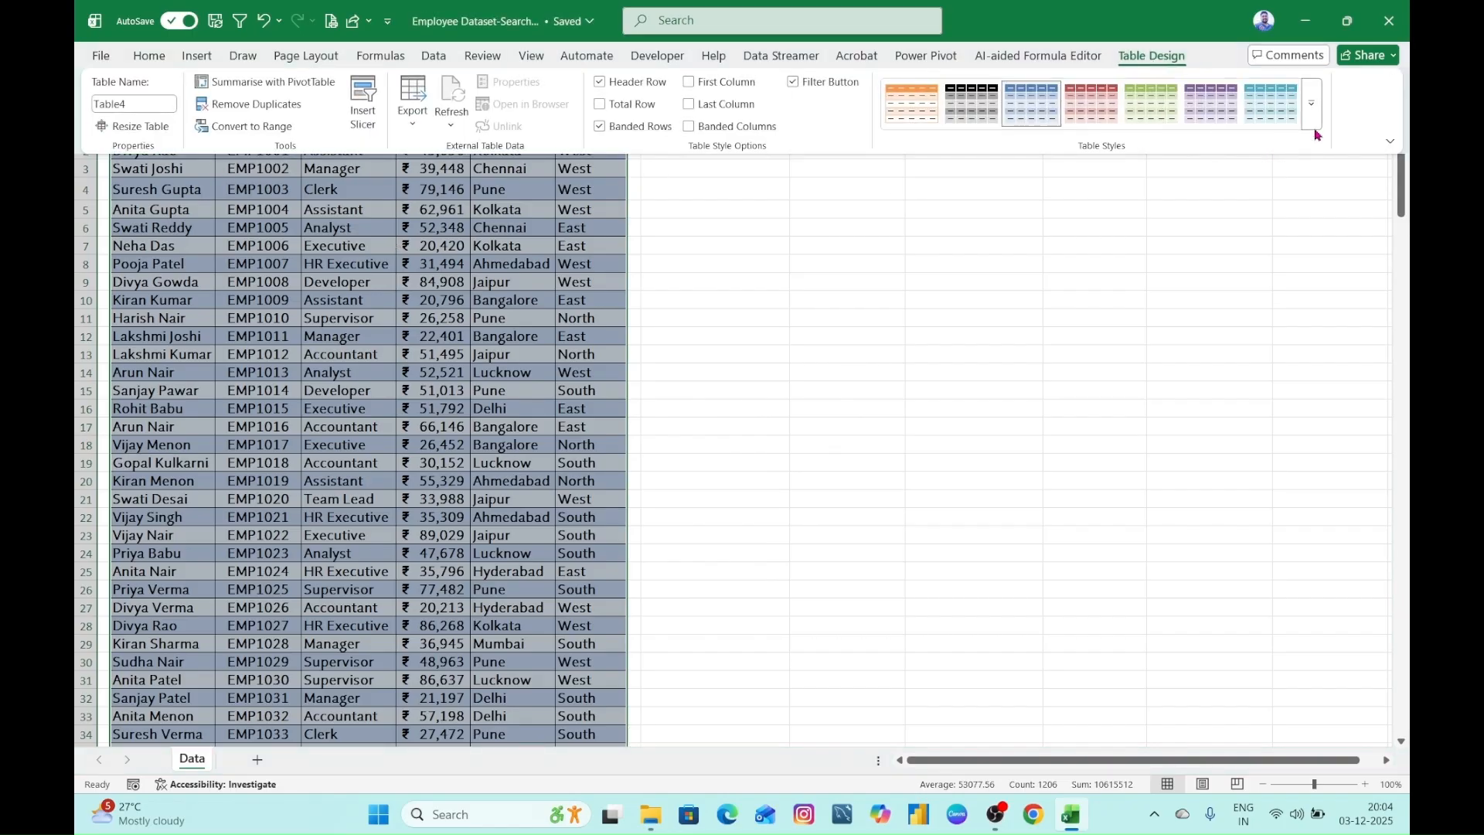
click(1314, 116)
click(967, 128)
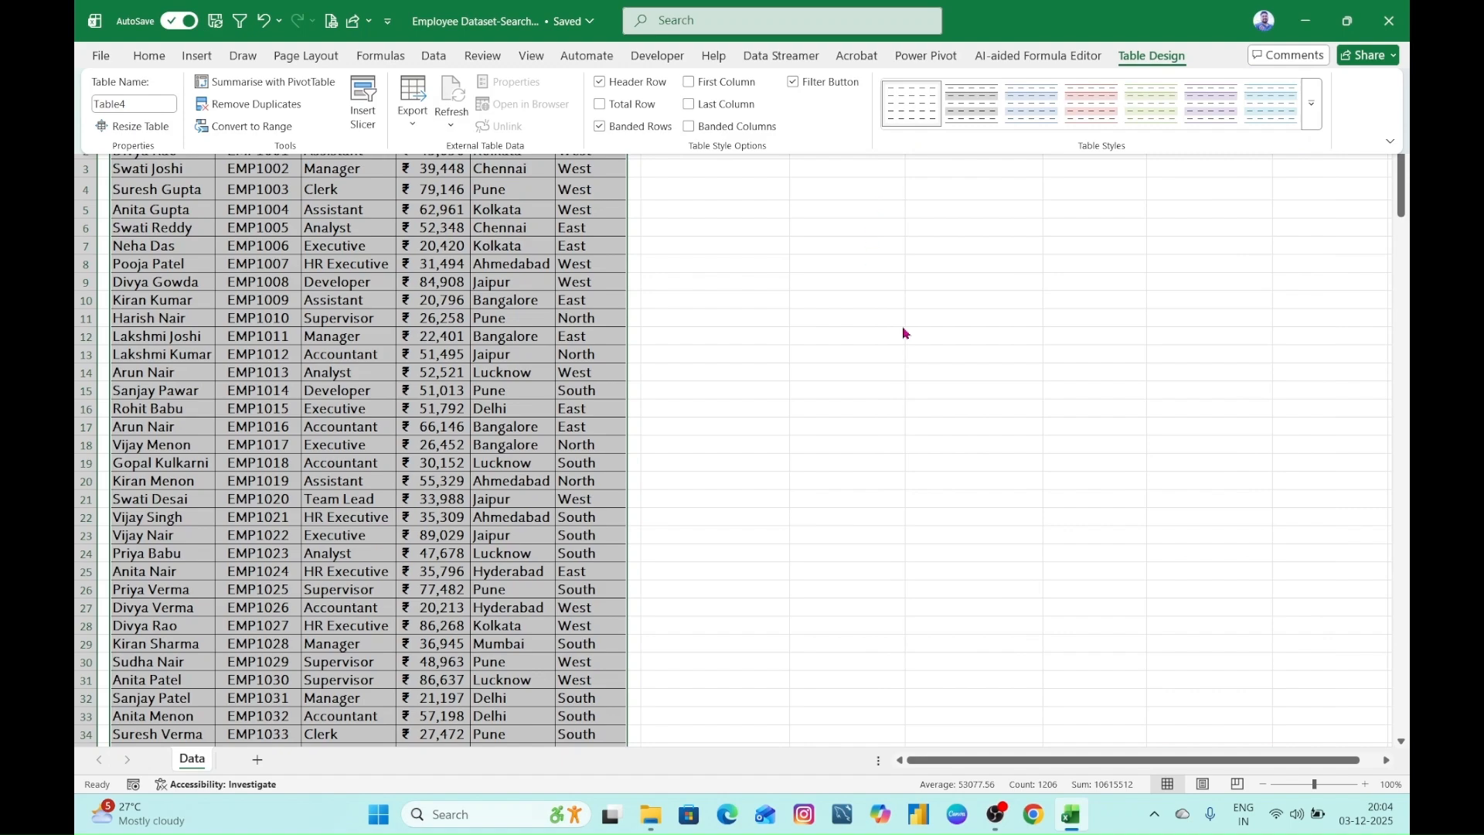
click(902, 326)
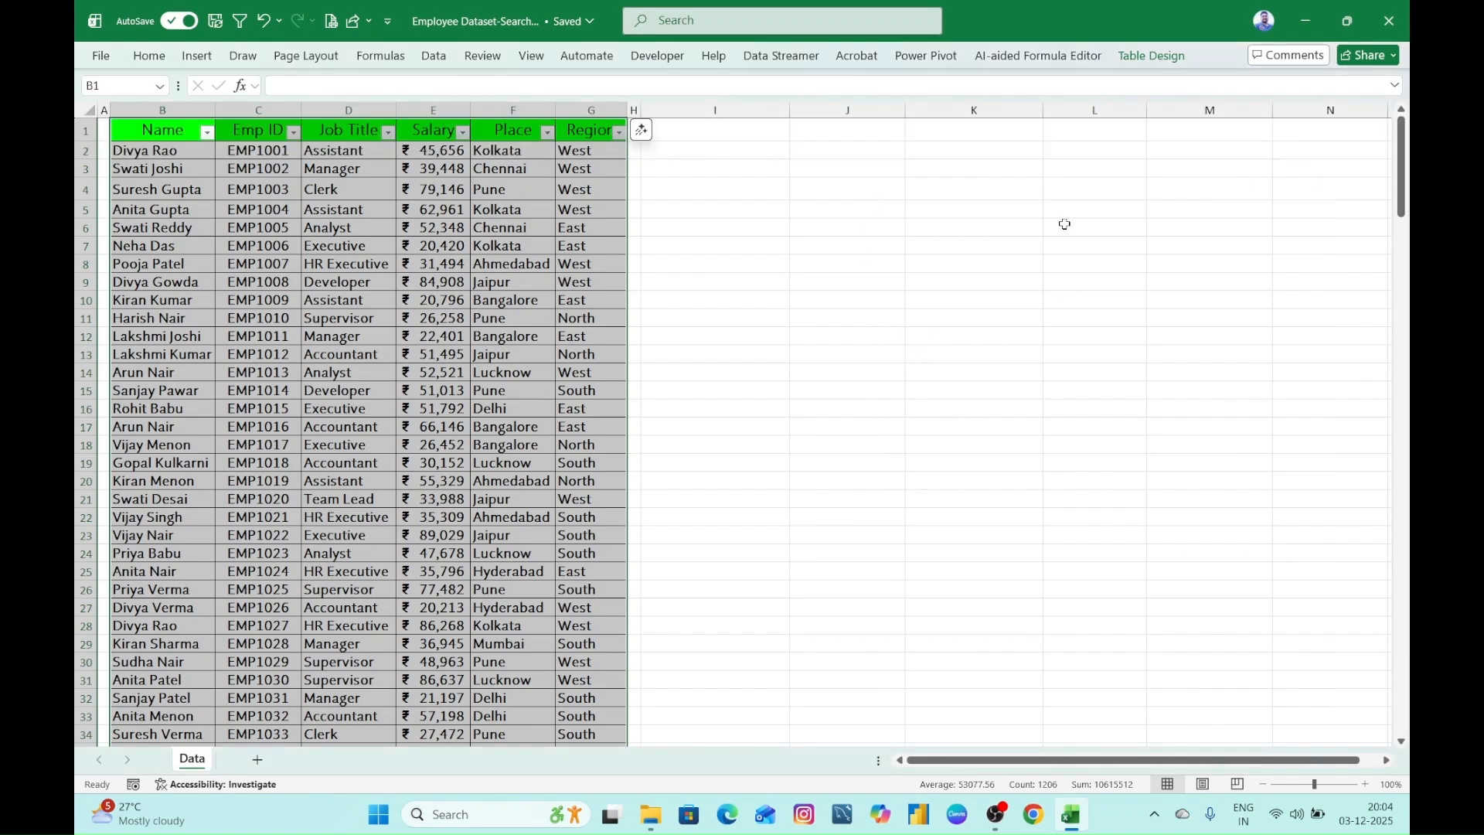
click(858, 244)
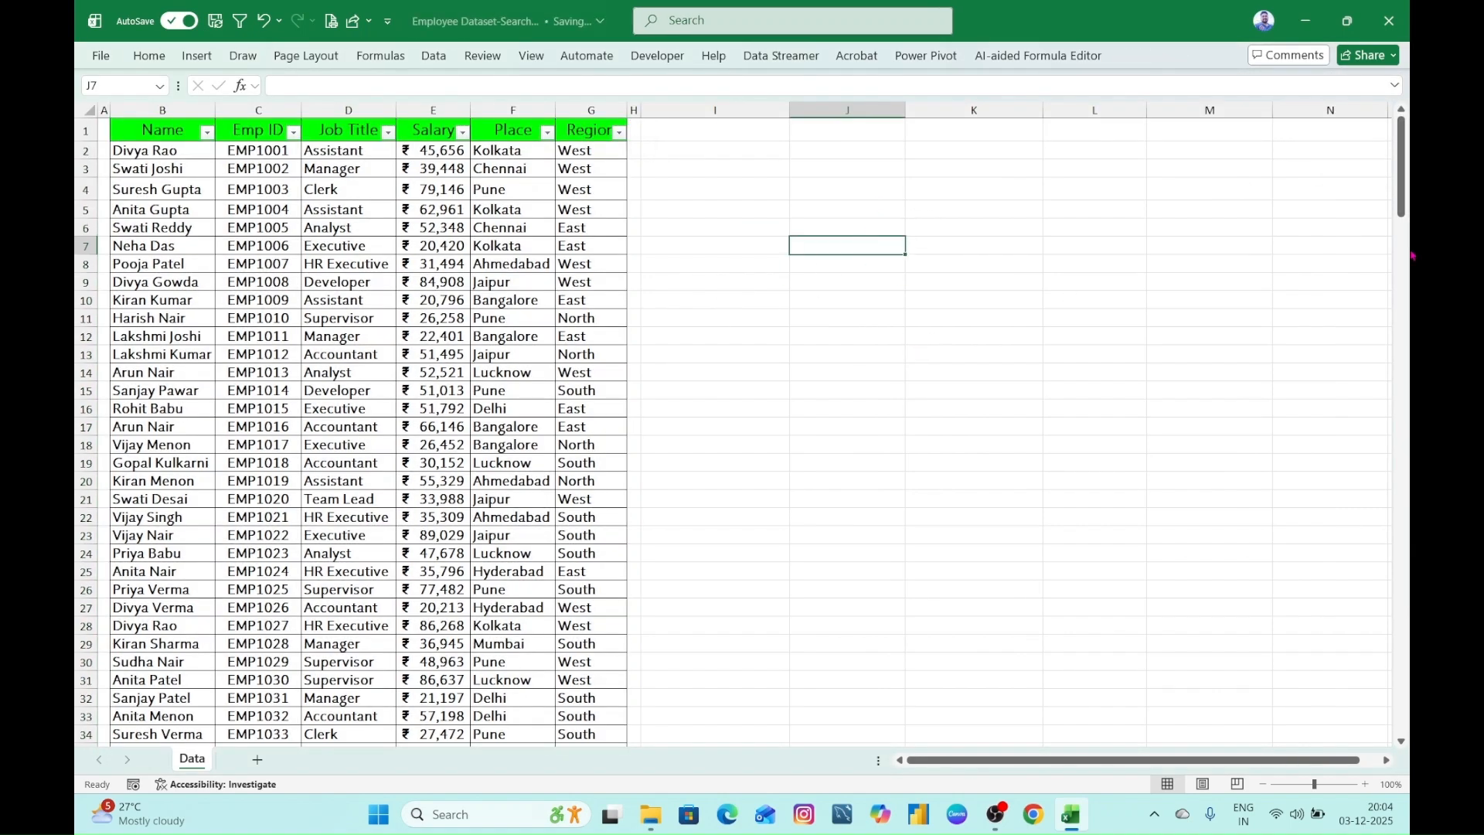
- Rename the employee table as datatable
click(388, 298)
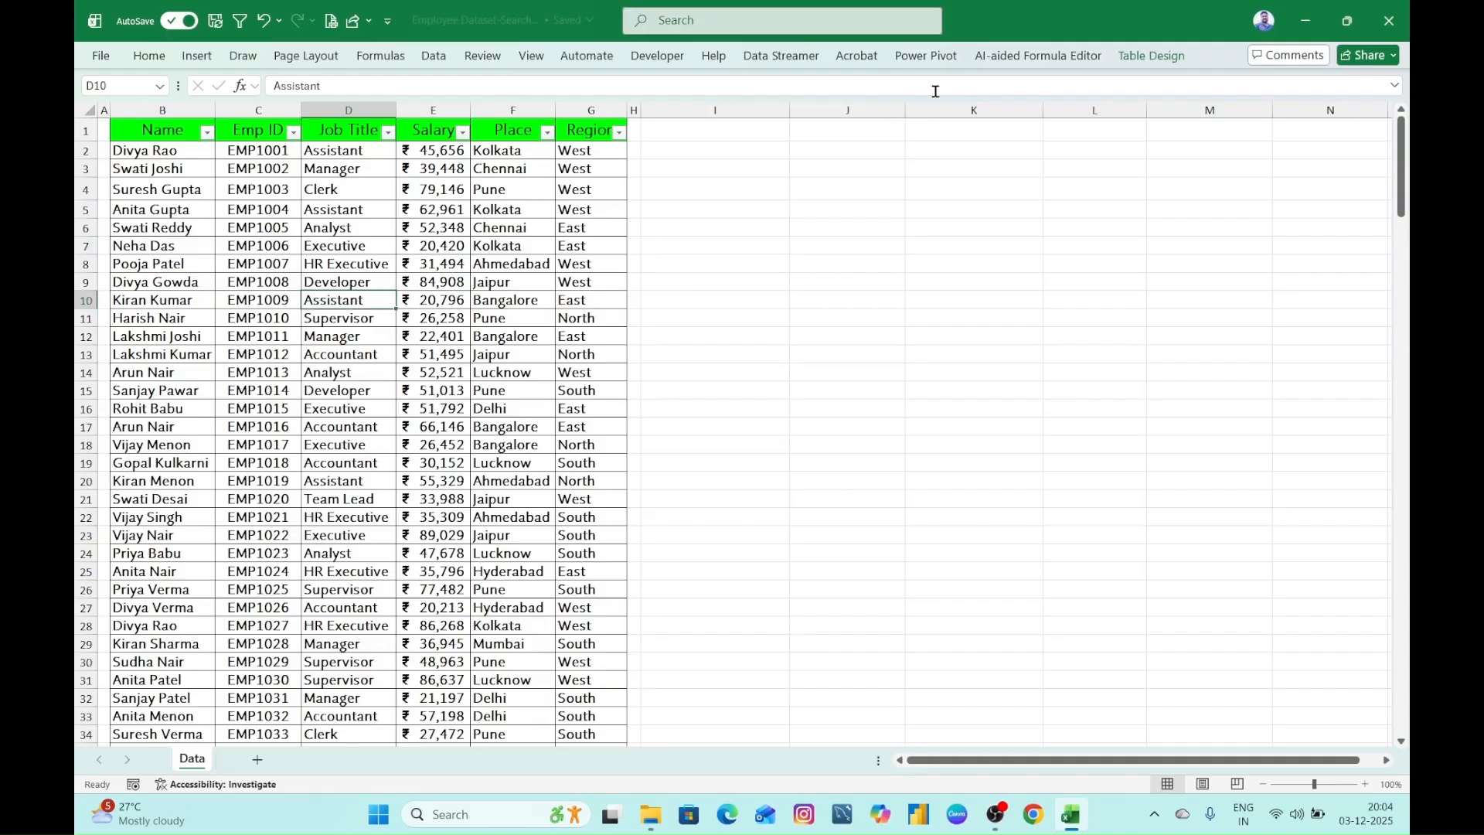
click(1152, 56)
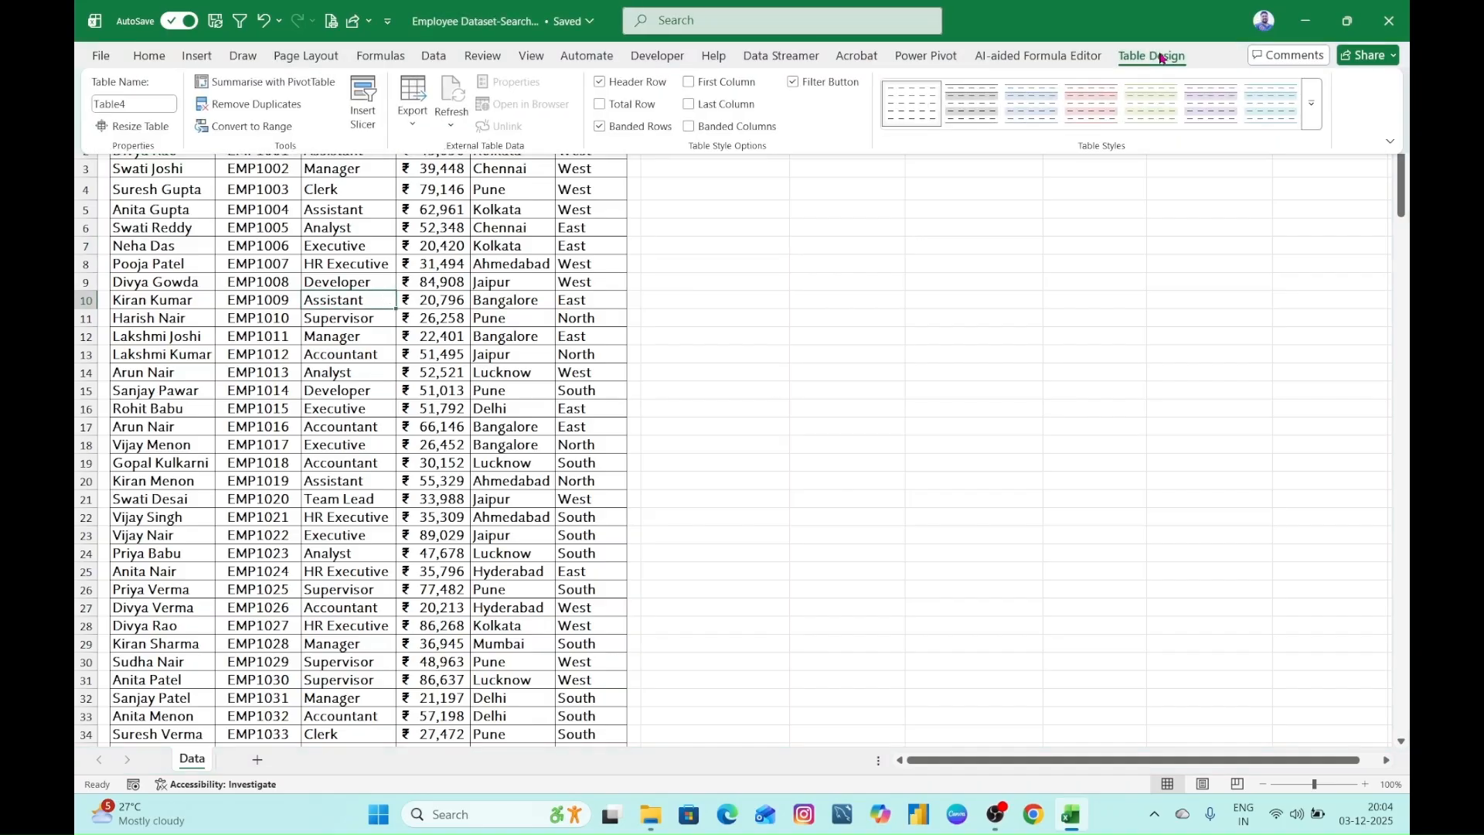
click(159, 104)
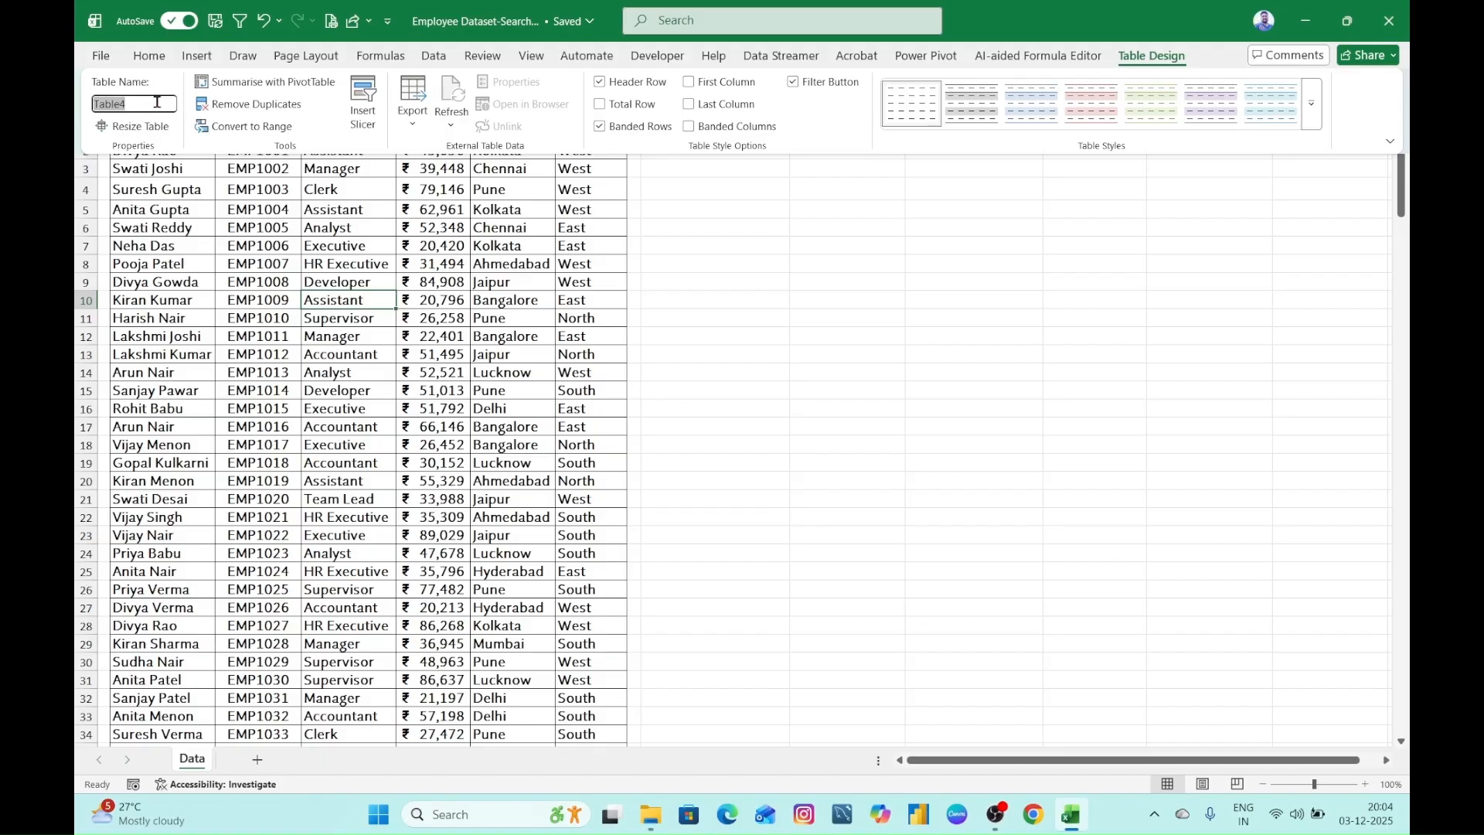
text(E)
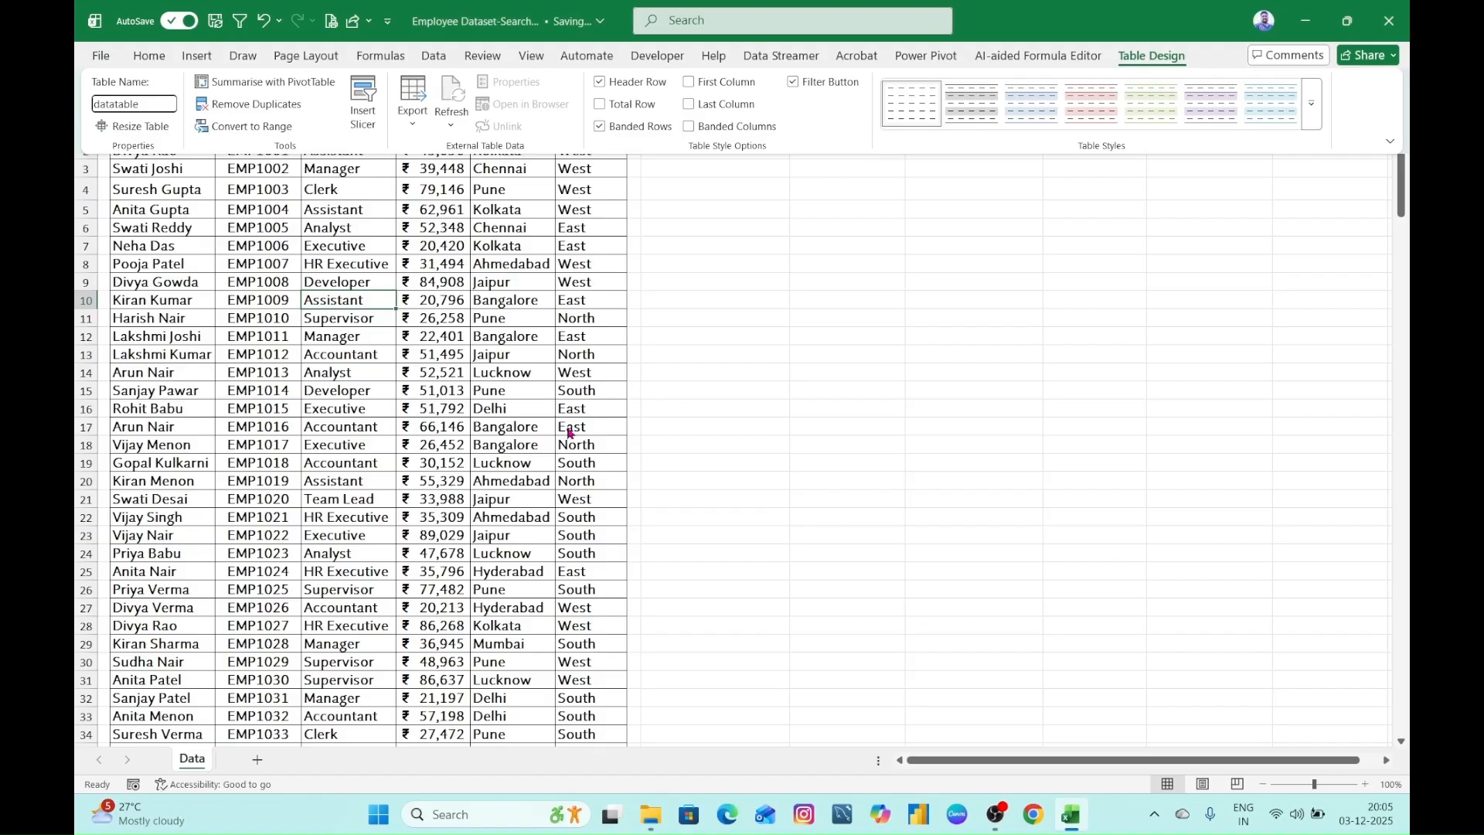
key(Return)
- Check the employee table's name in its design properties
click(401, 355)
click(1151, 56)
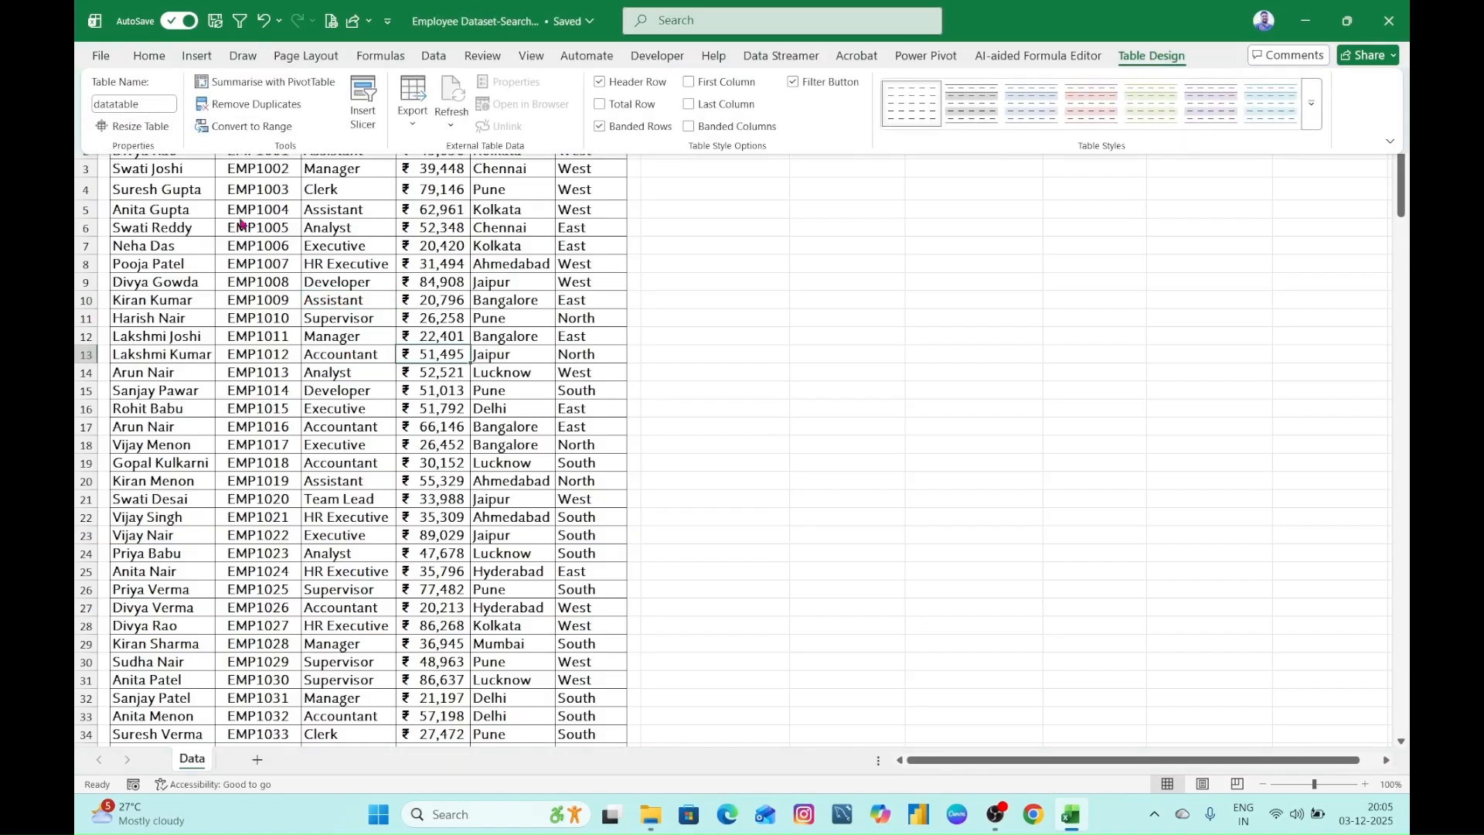
click(696, 267)
click(1159, 56)
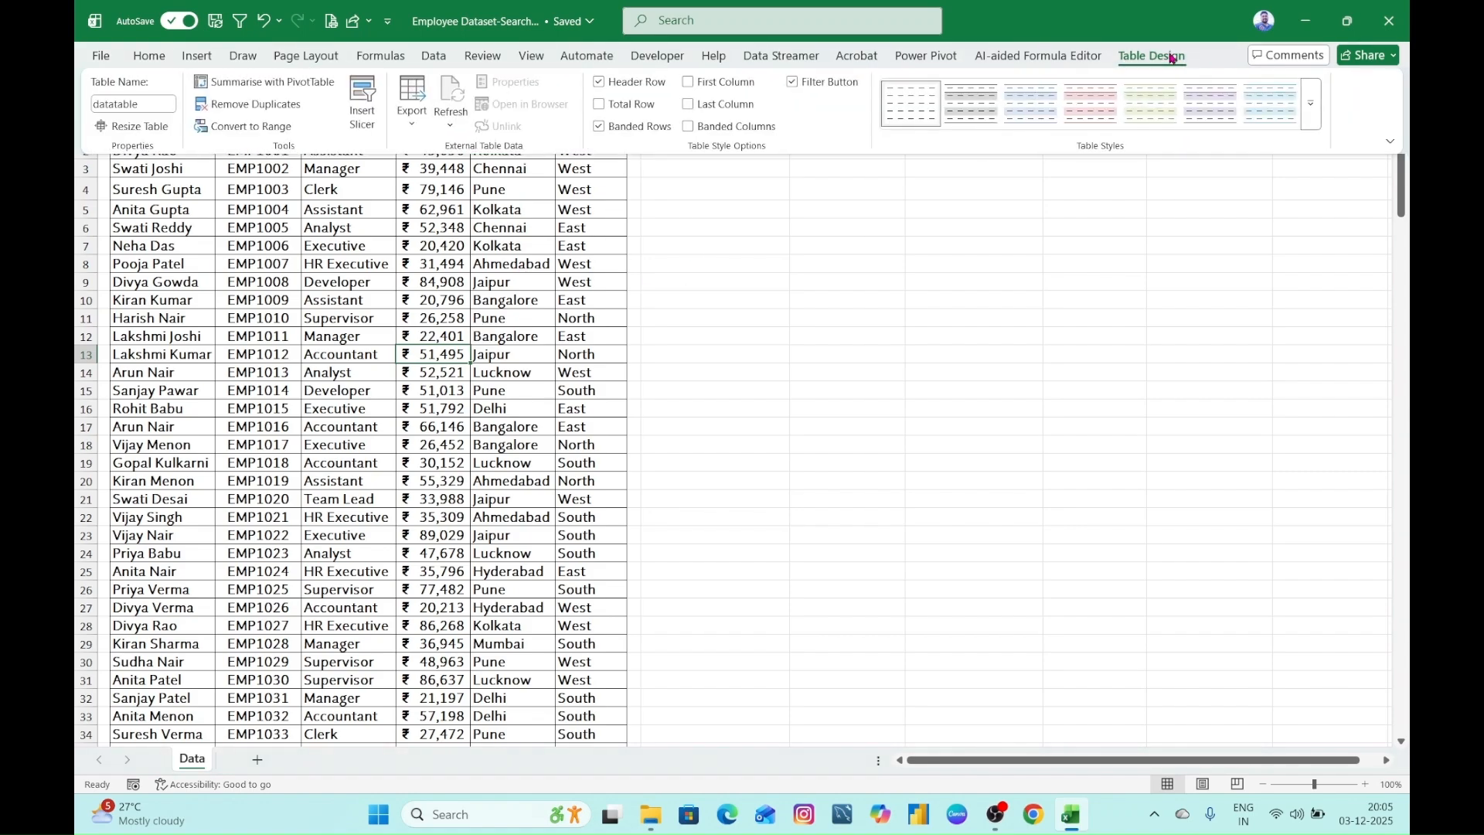
click(320, 333)
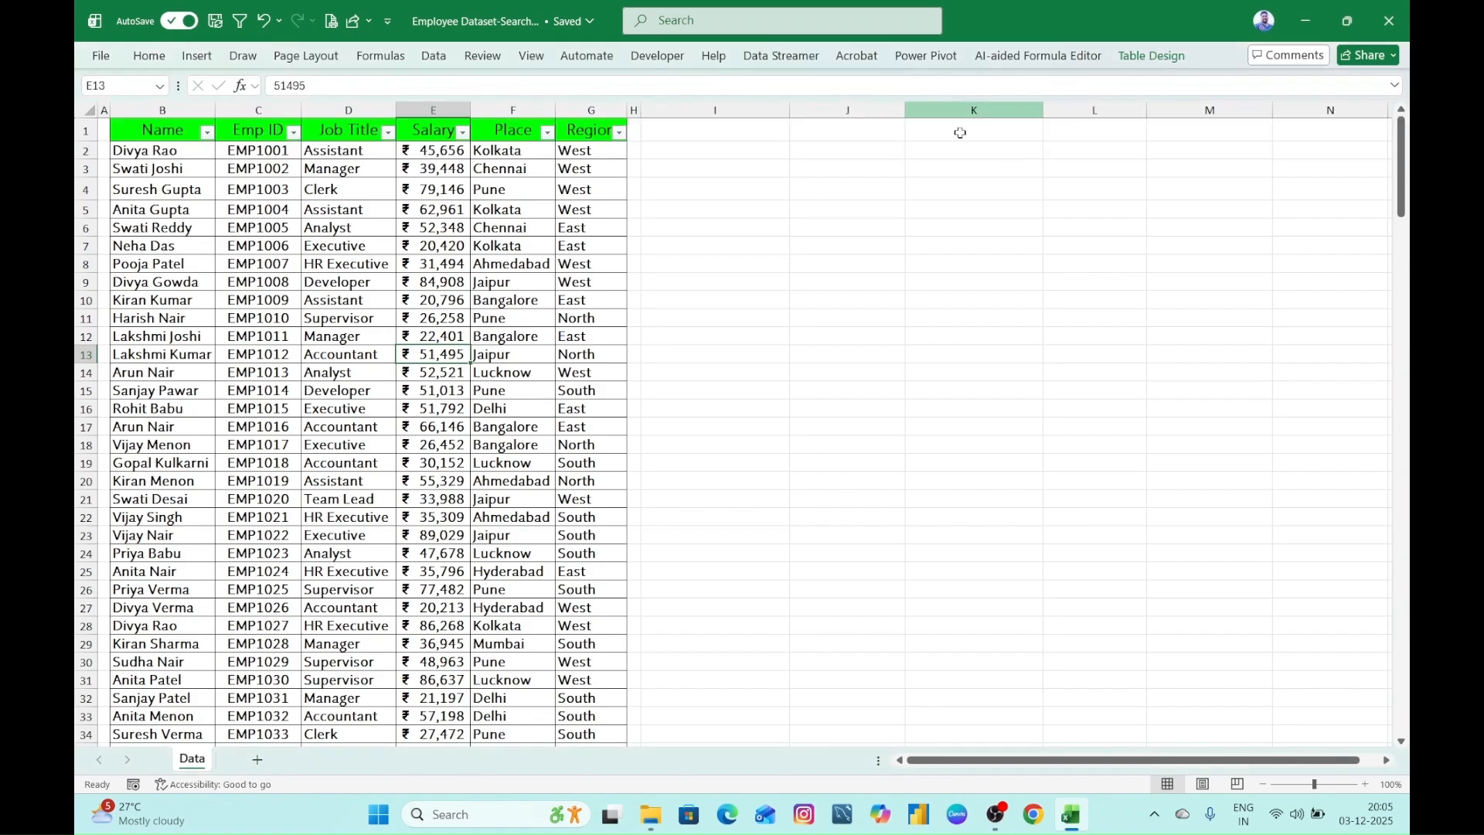
click(1149, 57)
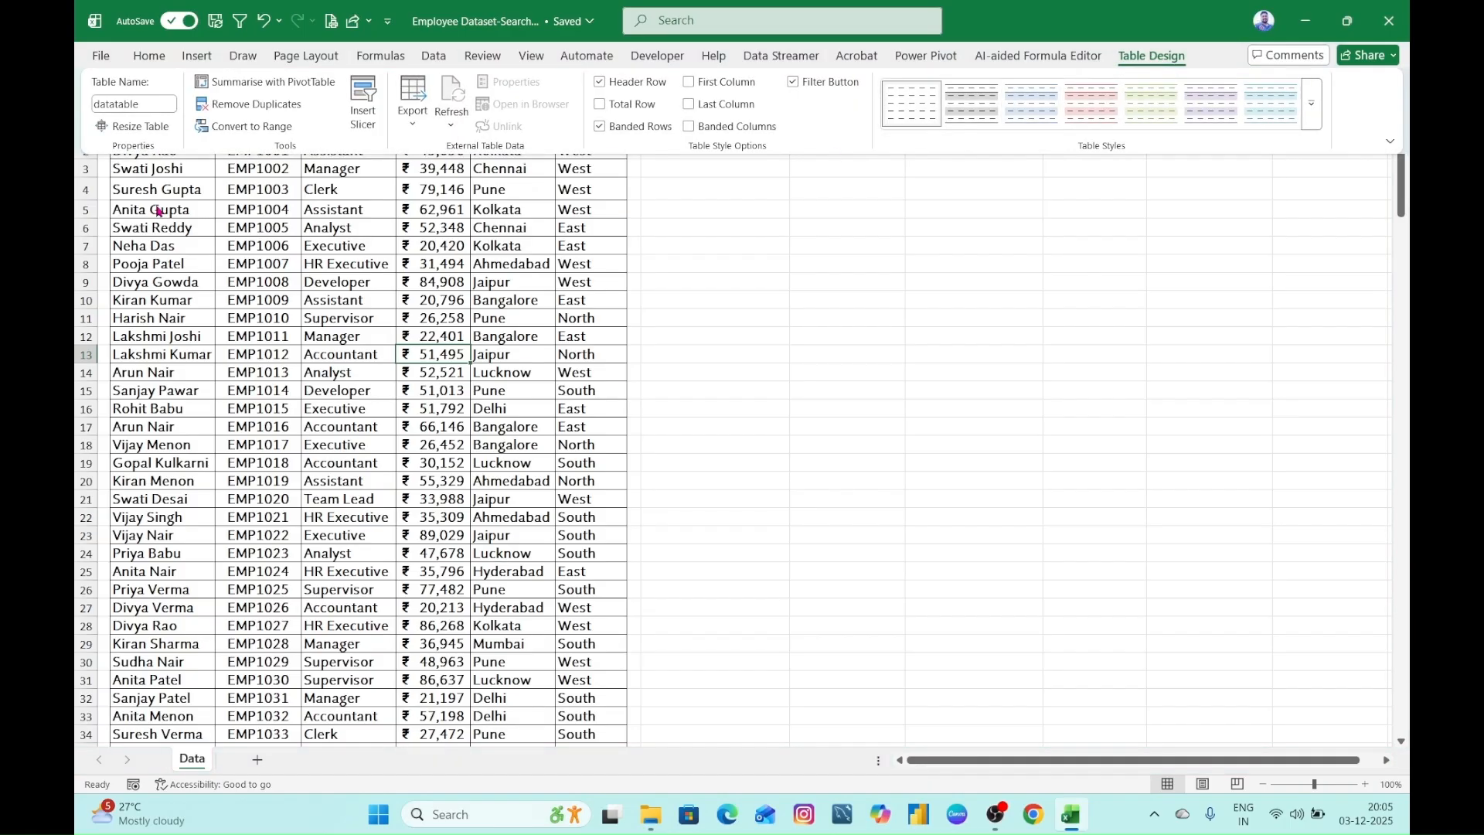
click(634, 394)
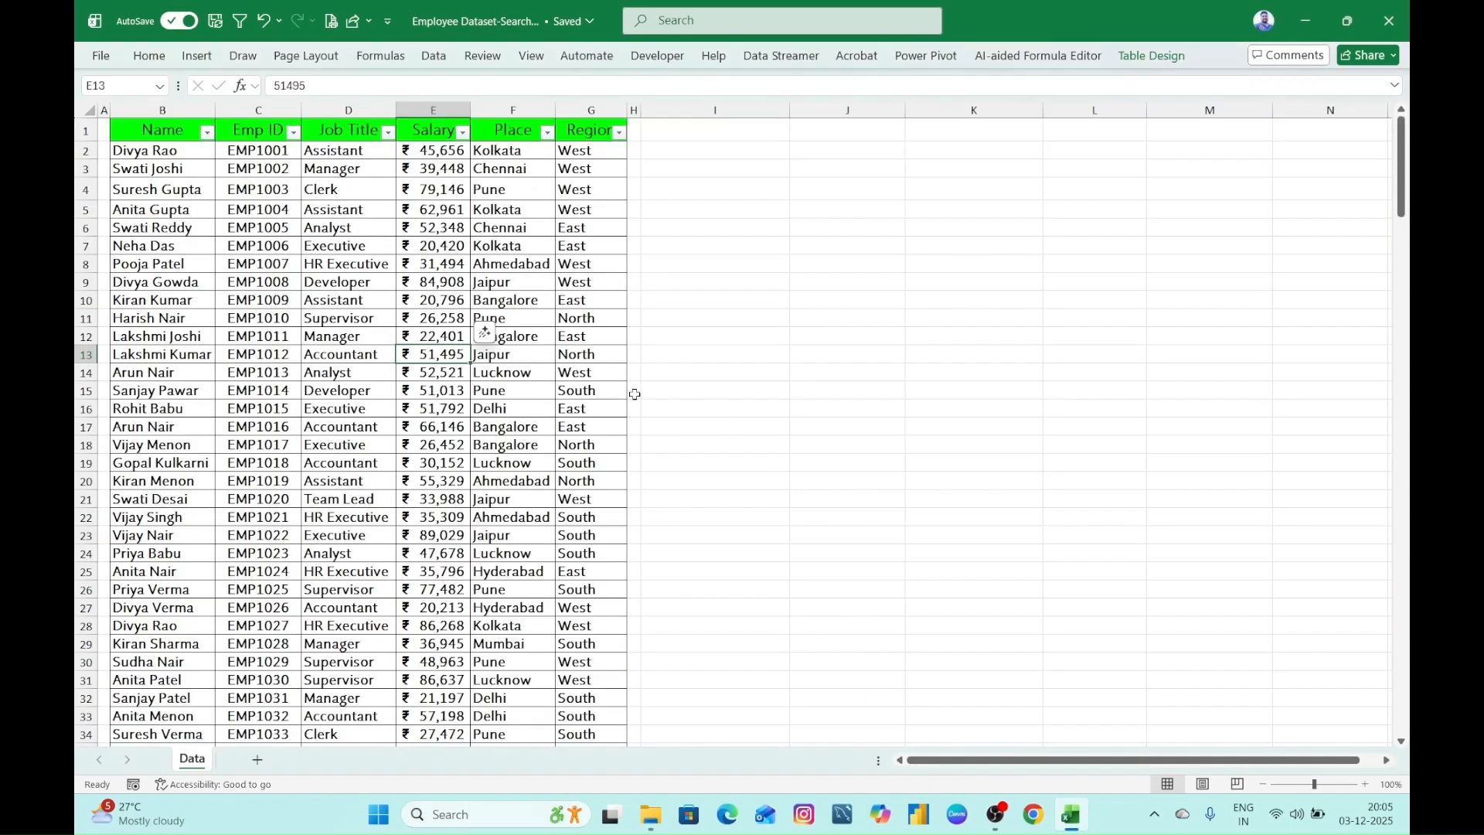
click(785, 298)
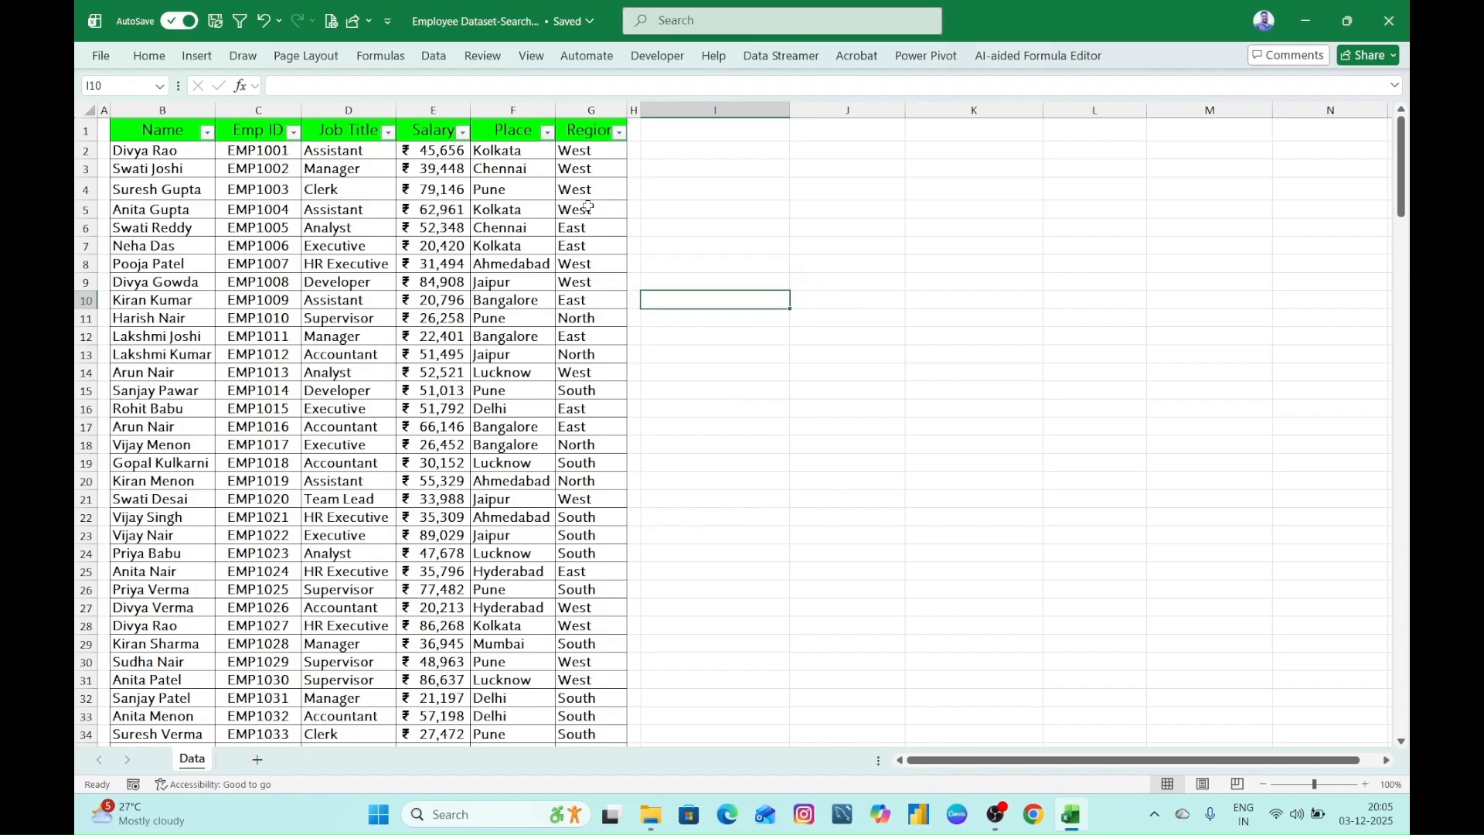
- Copy the header row B1:G1 and paste it at I6 as the headings of the search results area
drag(112, 132, 580, 123)
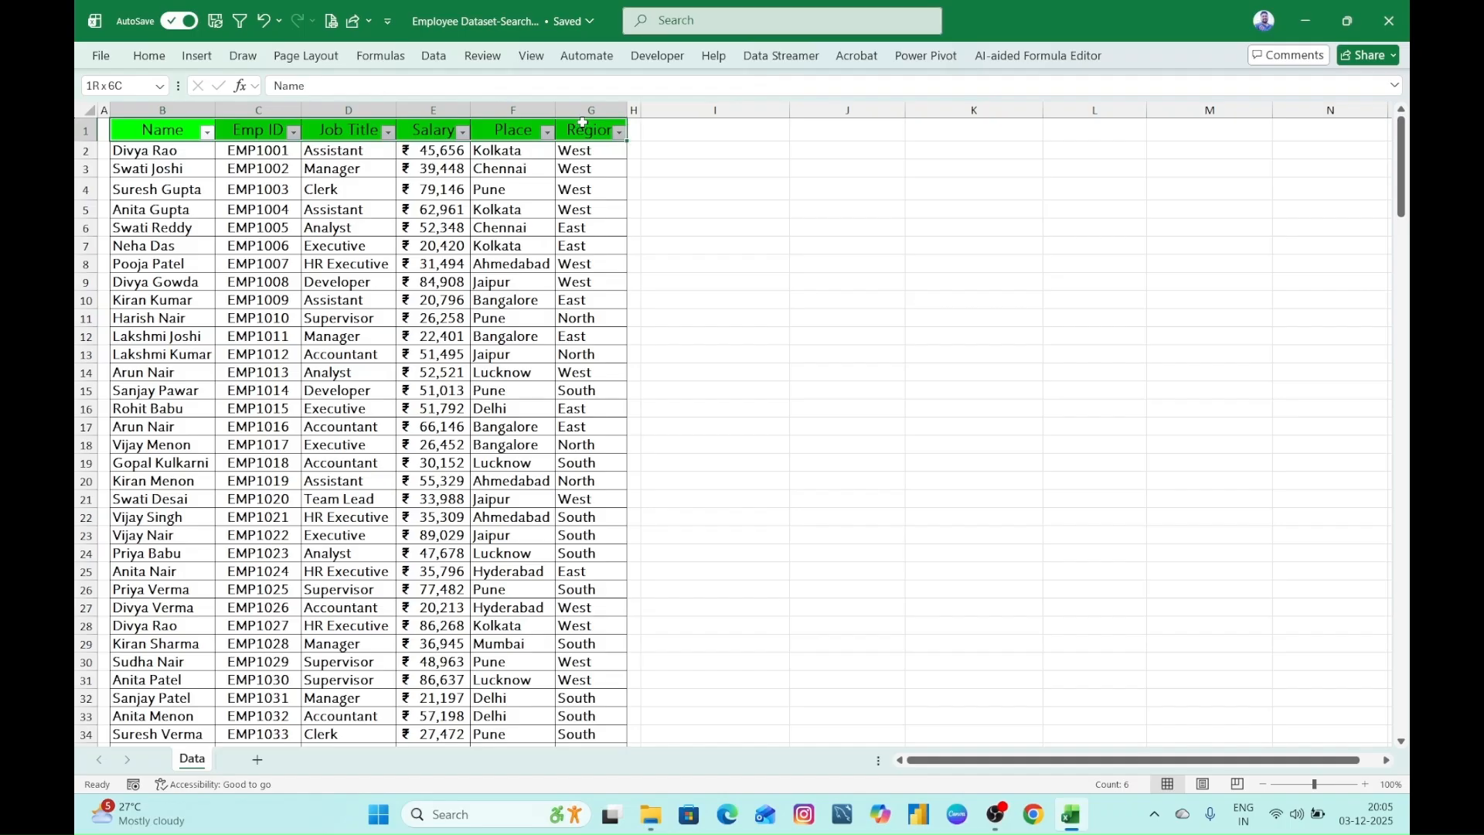
key(ctrl+c)
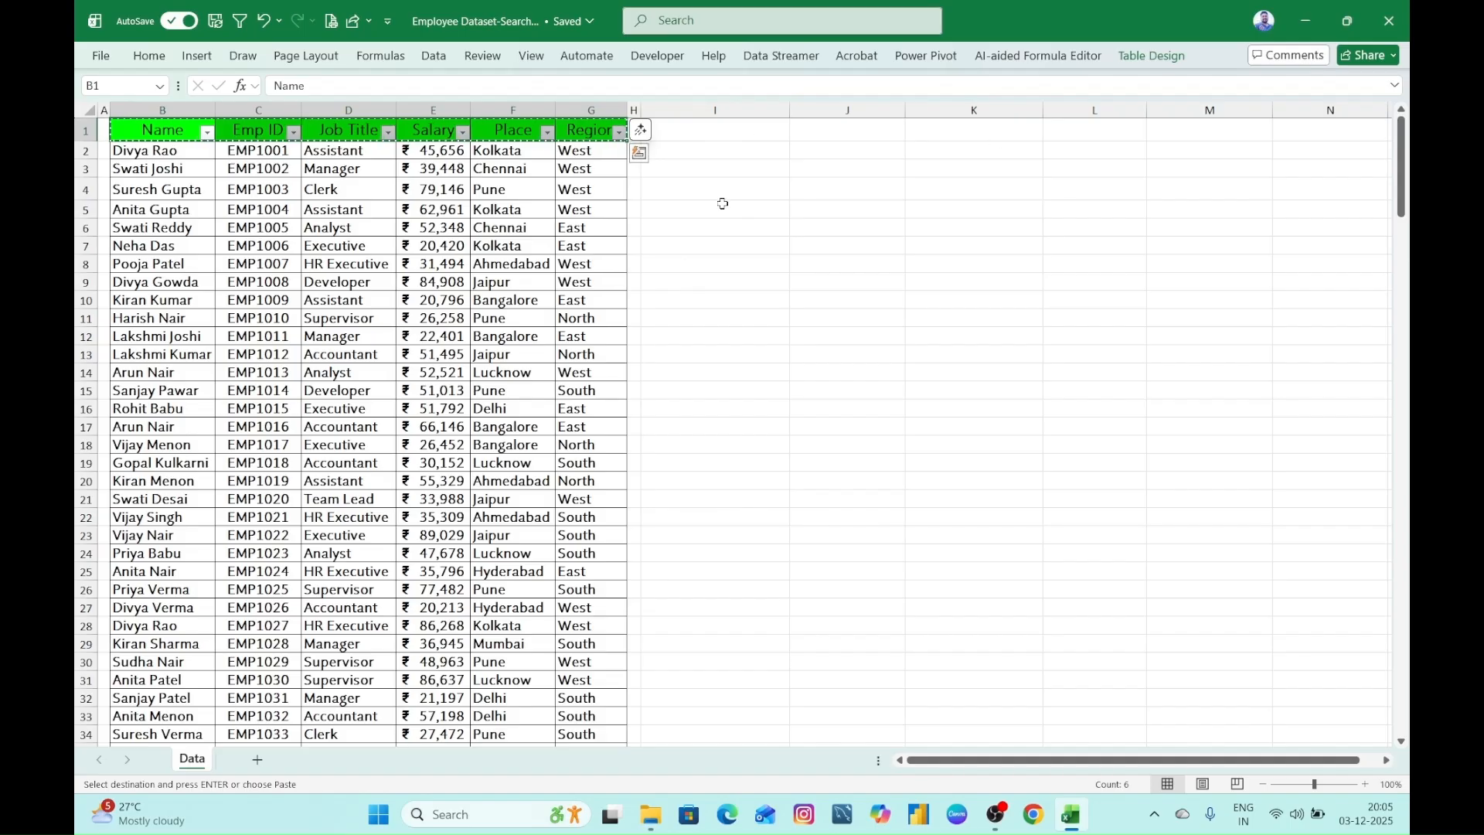
click(699, 231)
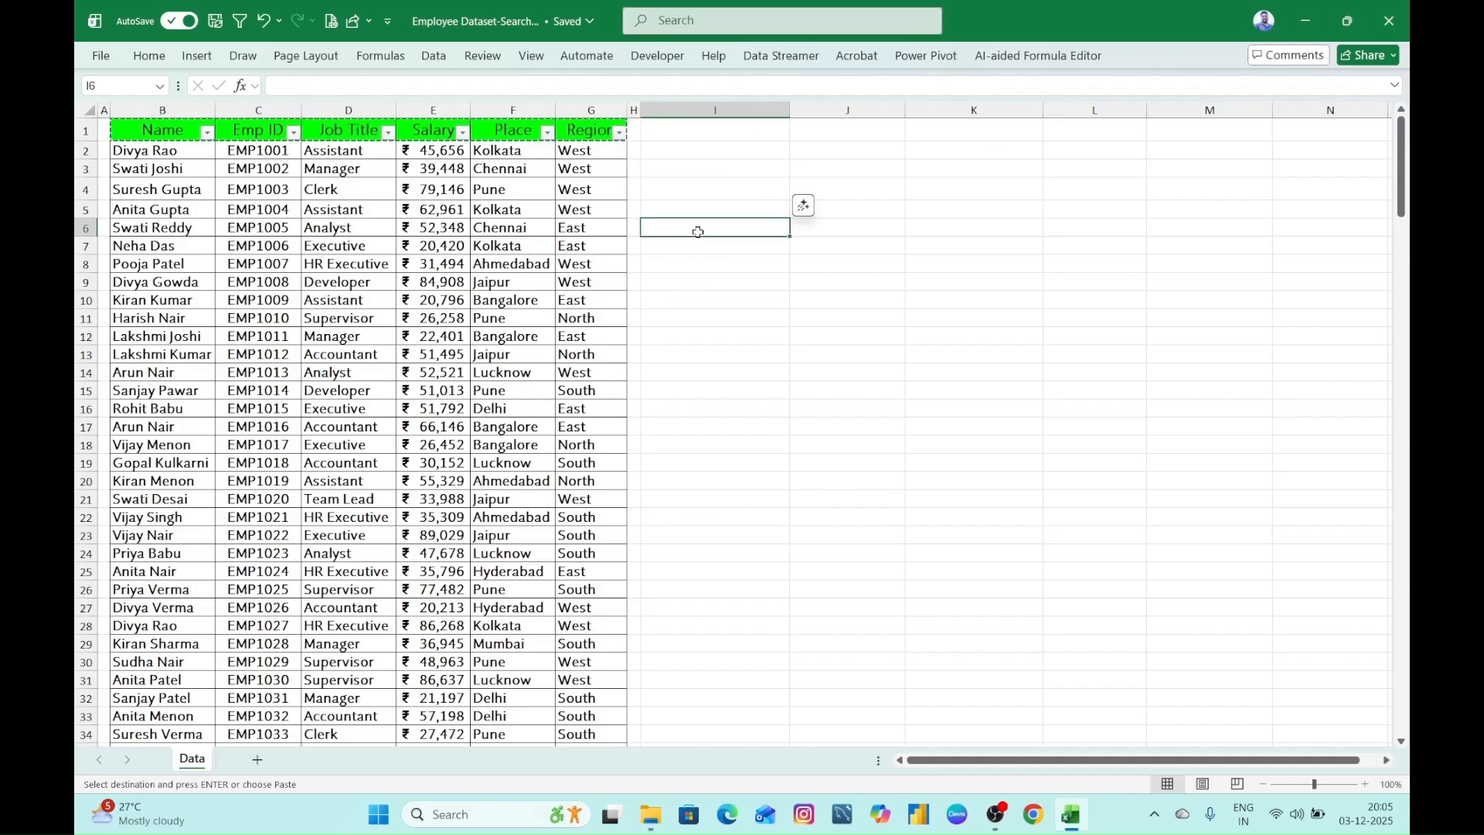
key(ctrl+v)
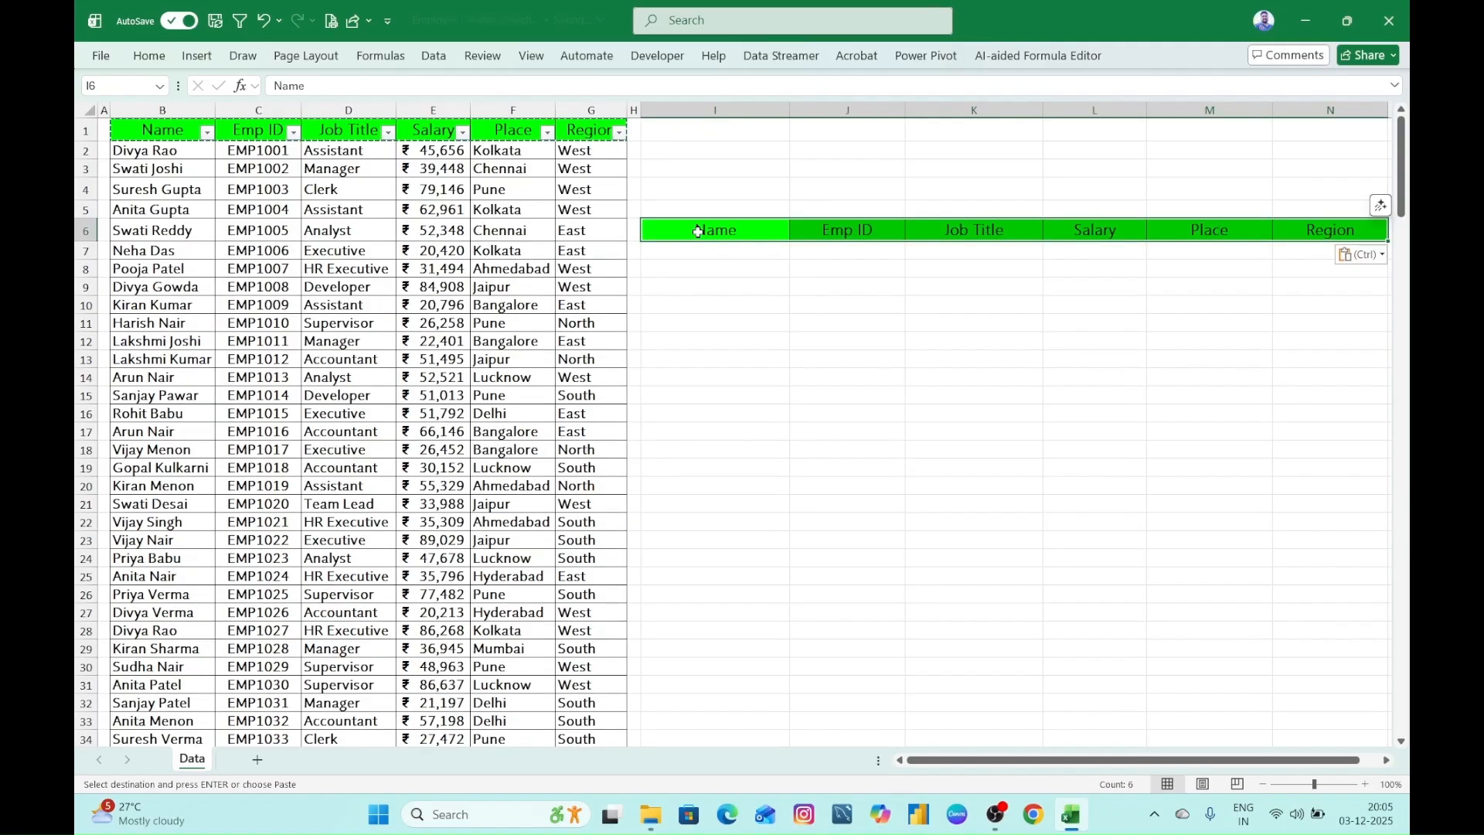
click(887, 309)
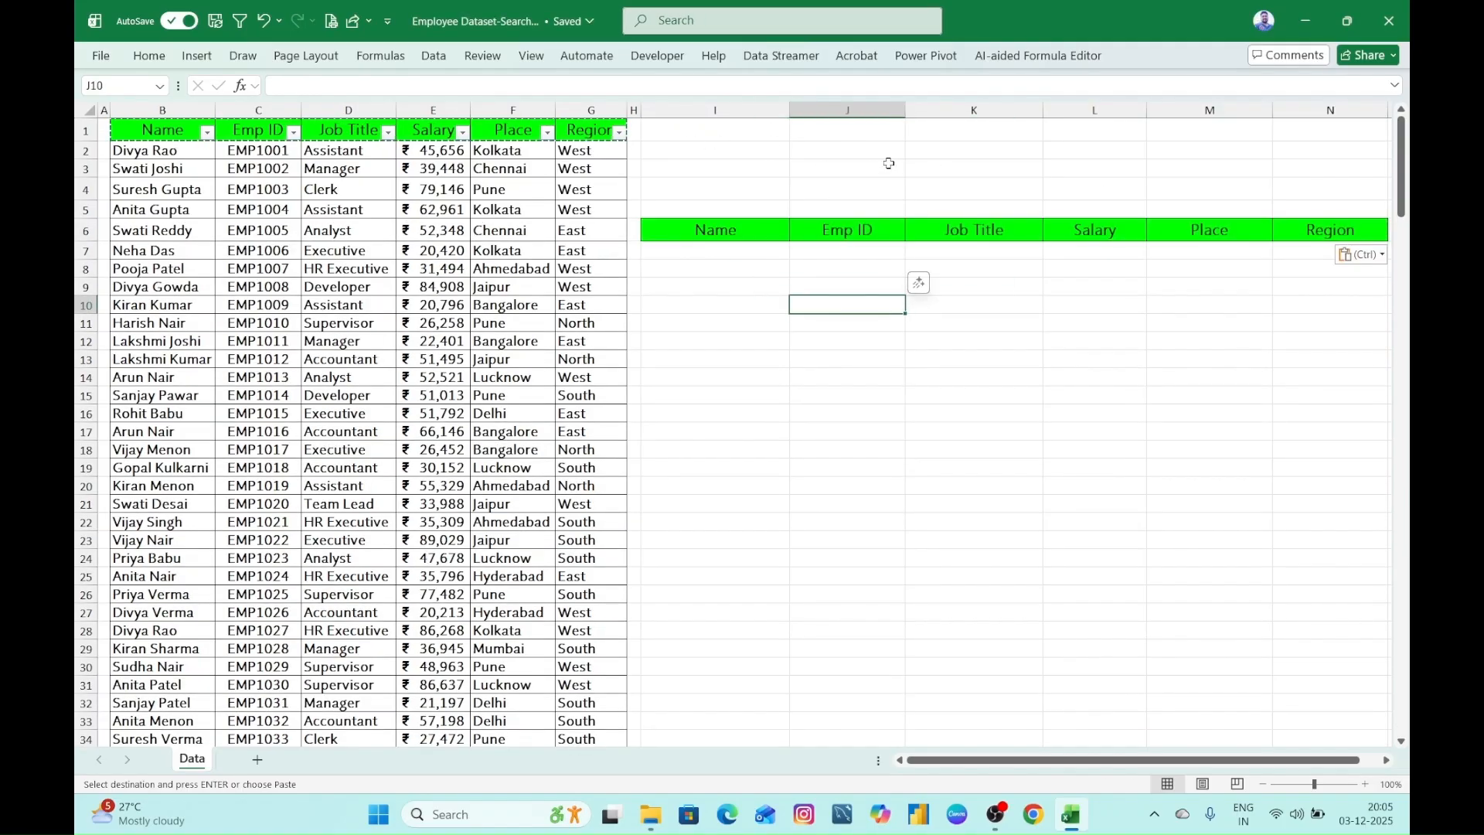
key(Escape)
click(783, 167)
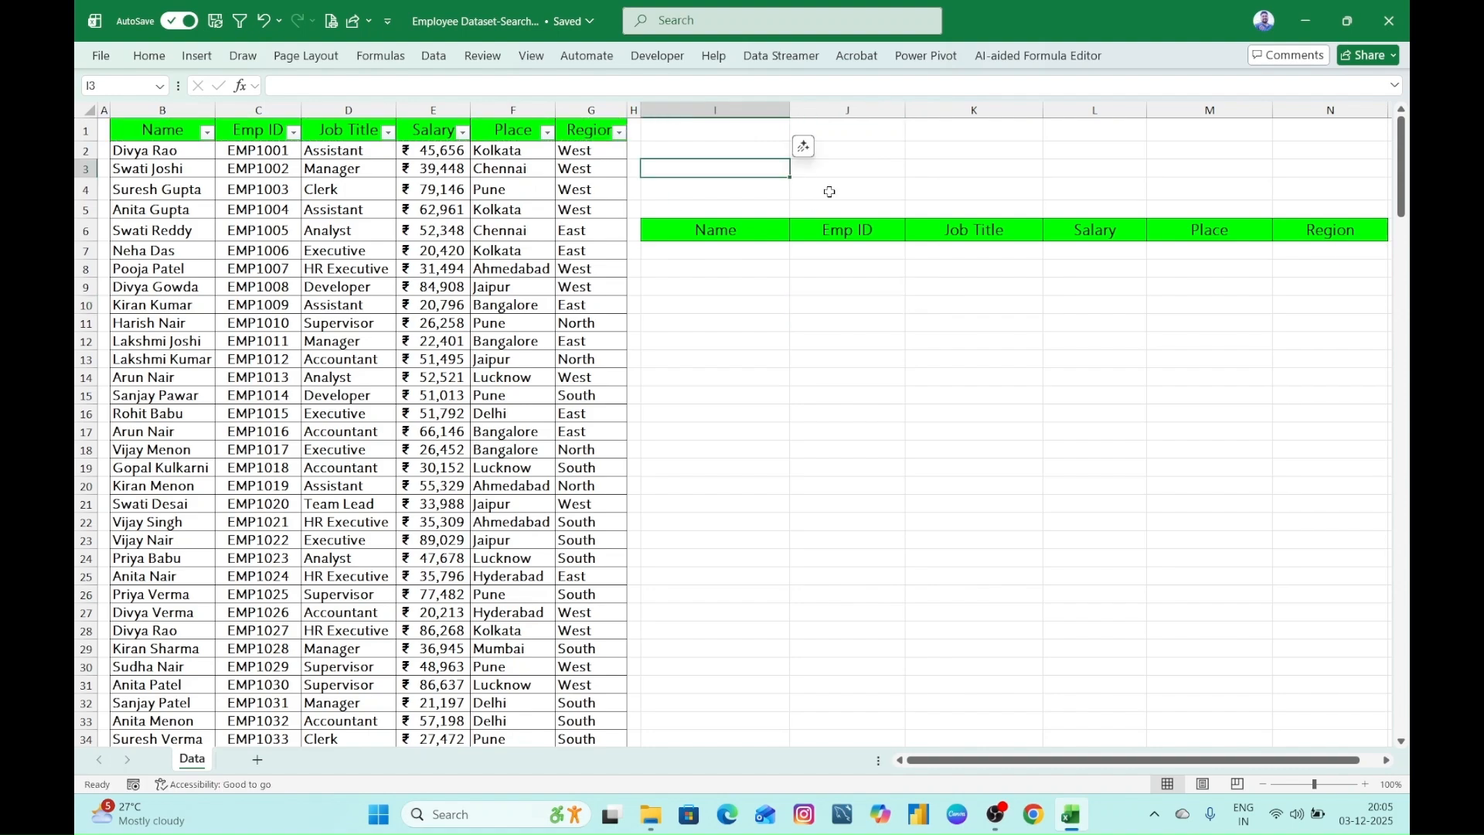
click(763, 286)
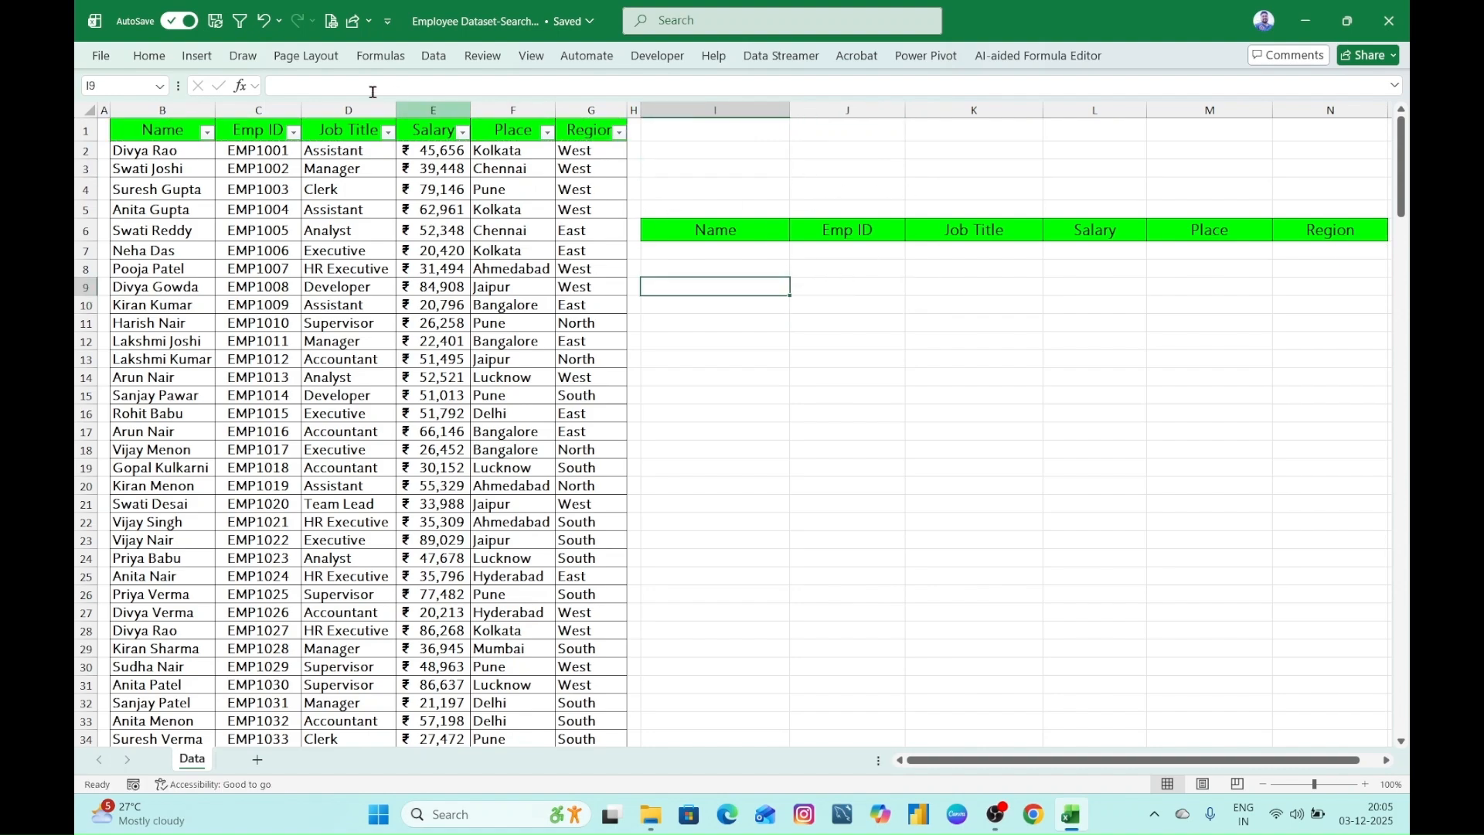
click(727, 249)
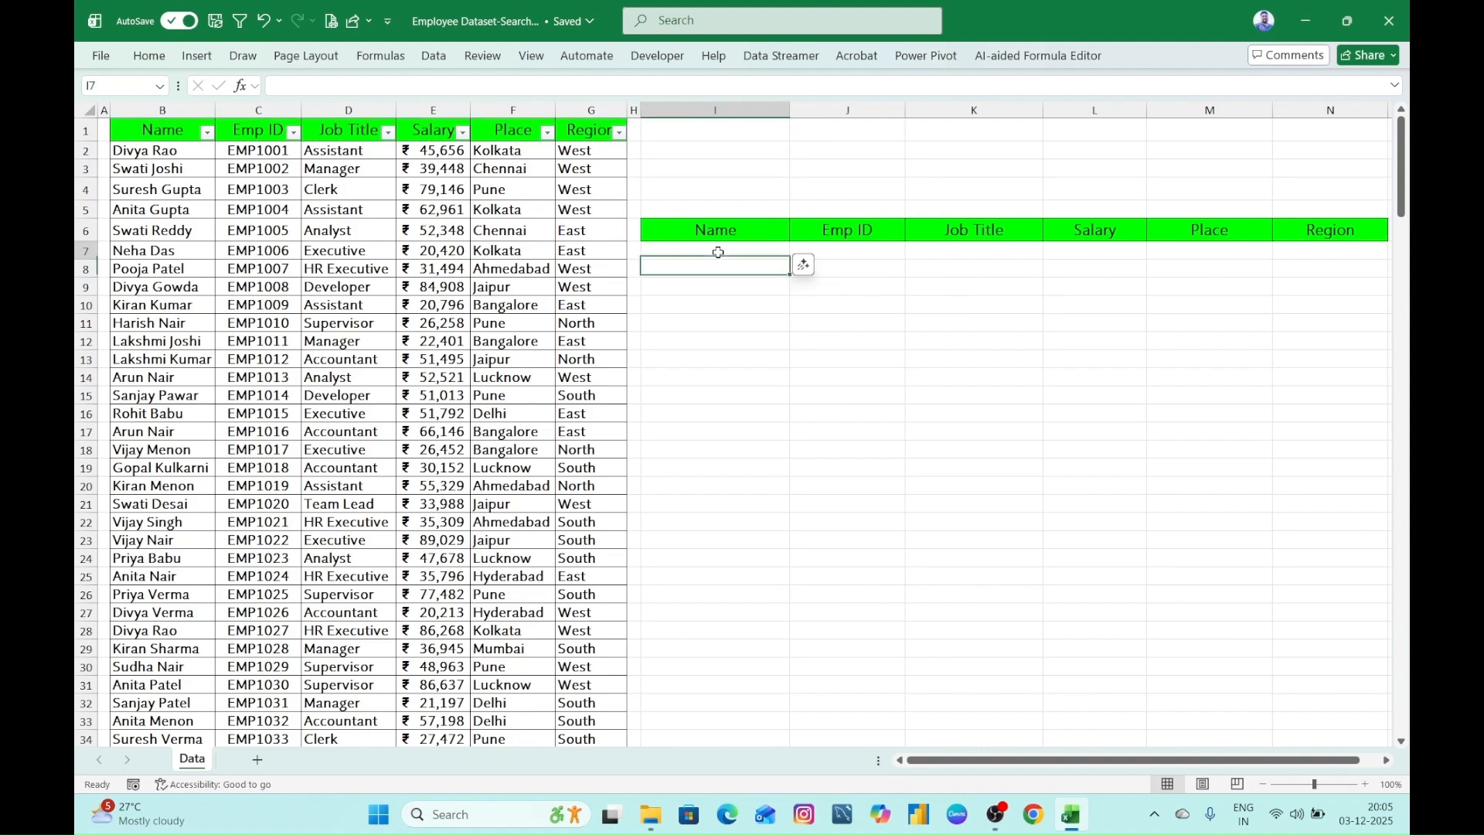
click(764, 183)
- Draw a rounded-corner rectangle about 2.2 cm high and 7.1 cm wide above the copied headers, across columns I and J
click(199, 55)
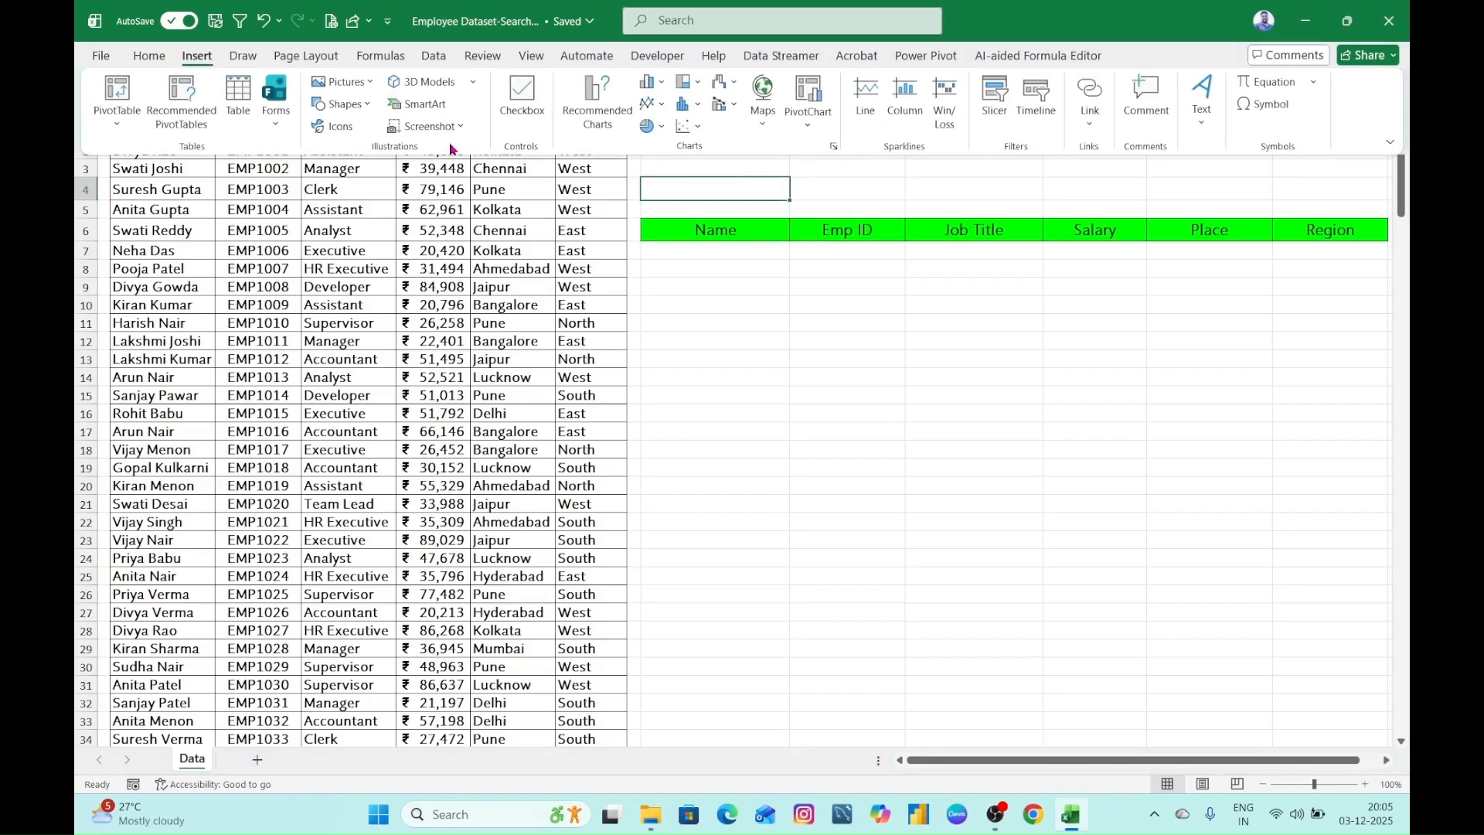
click(360, 112)
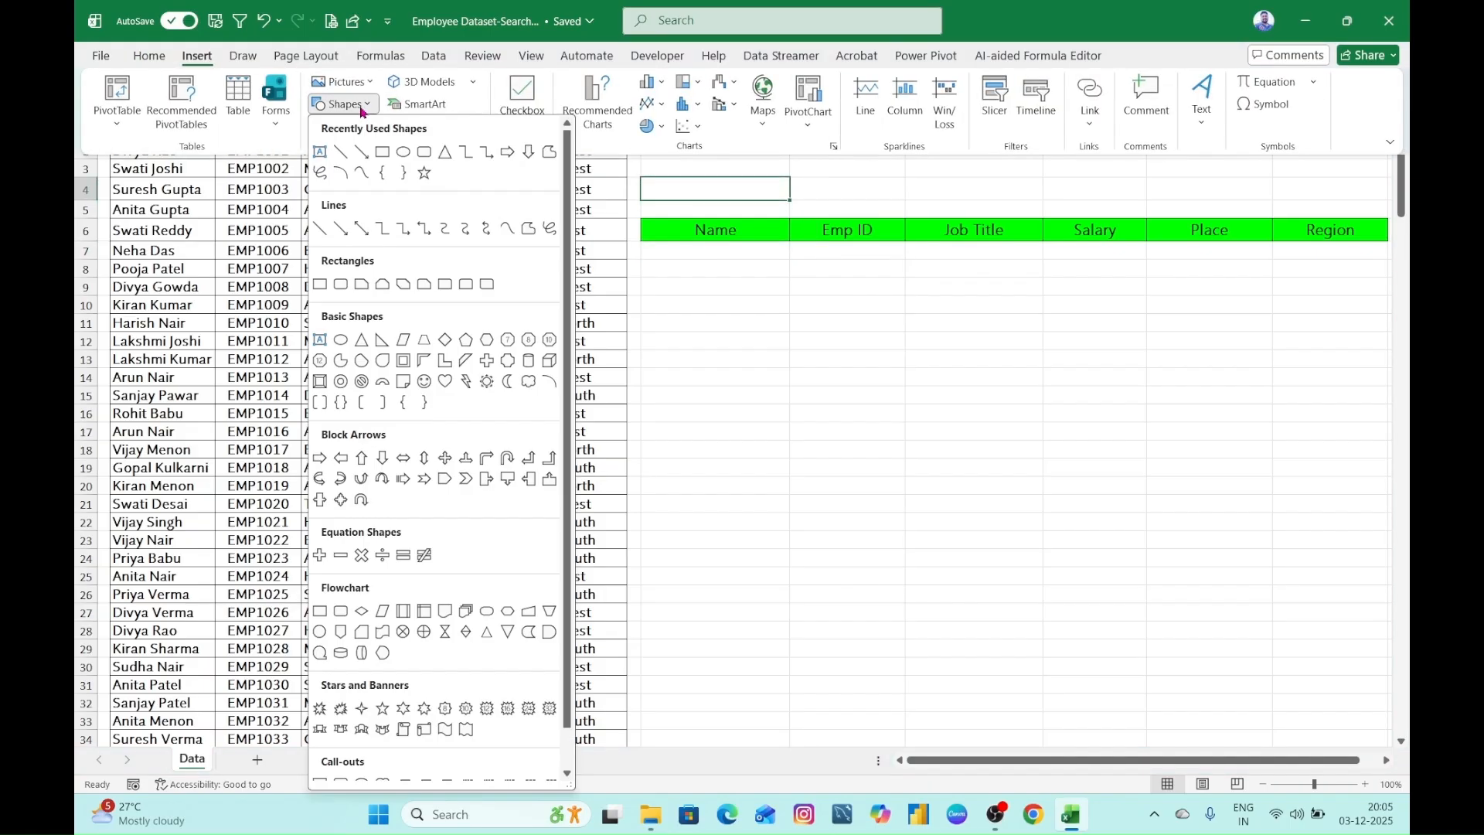
click(424, 154)
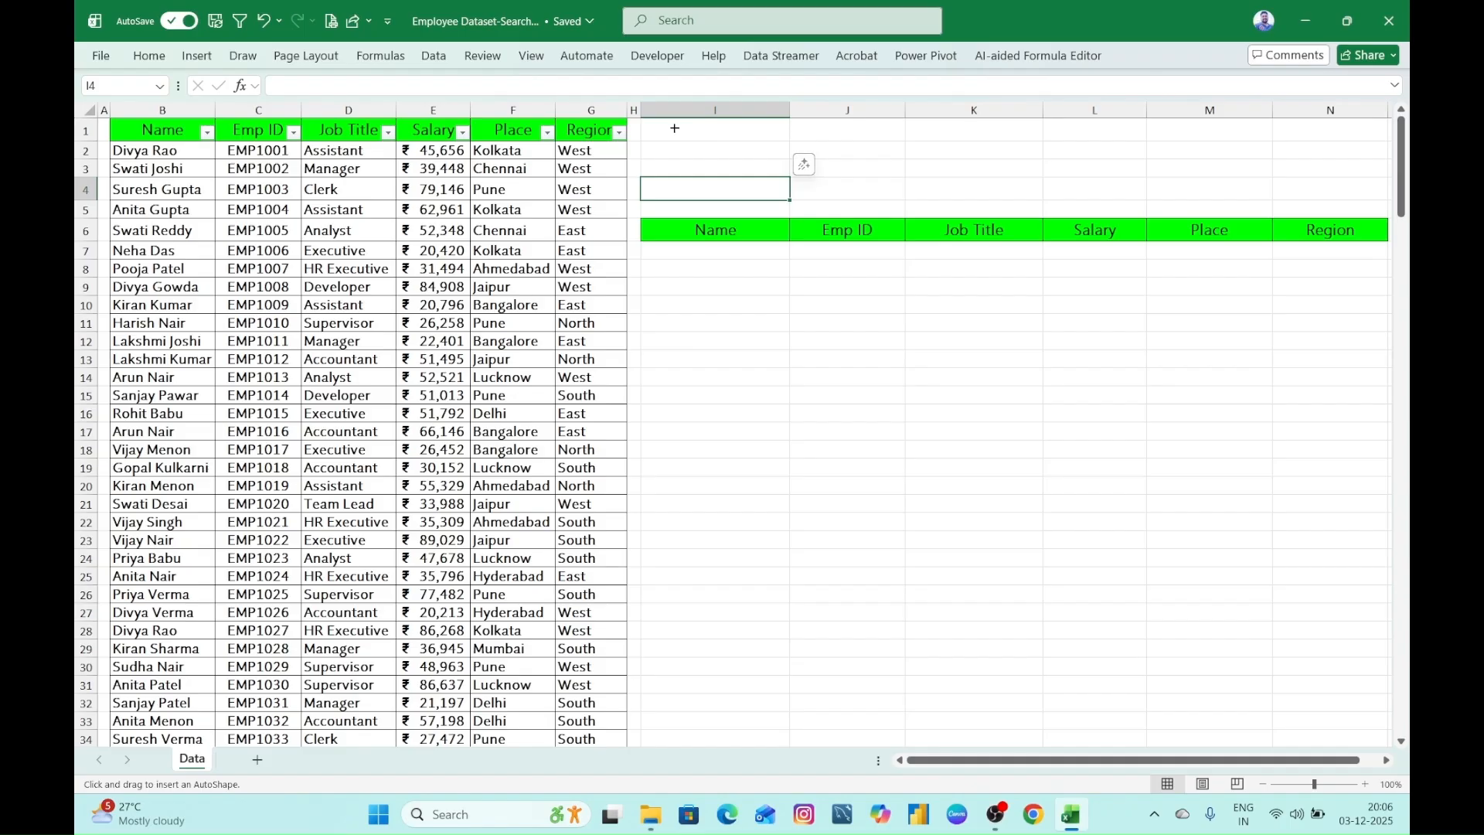
drag(673, 126, 907, 201)
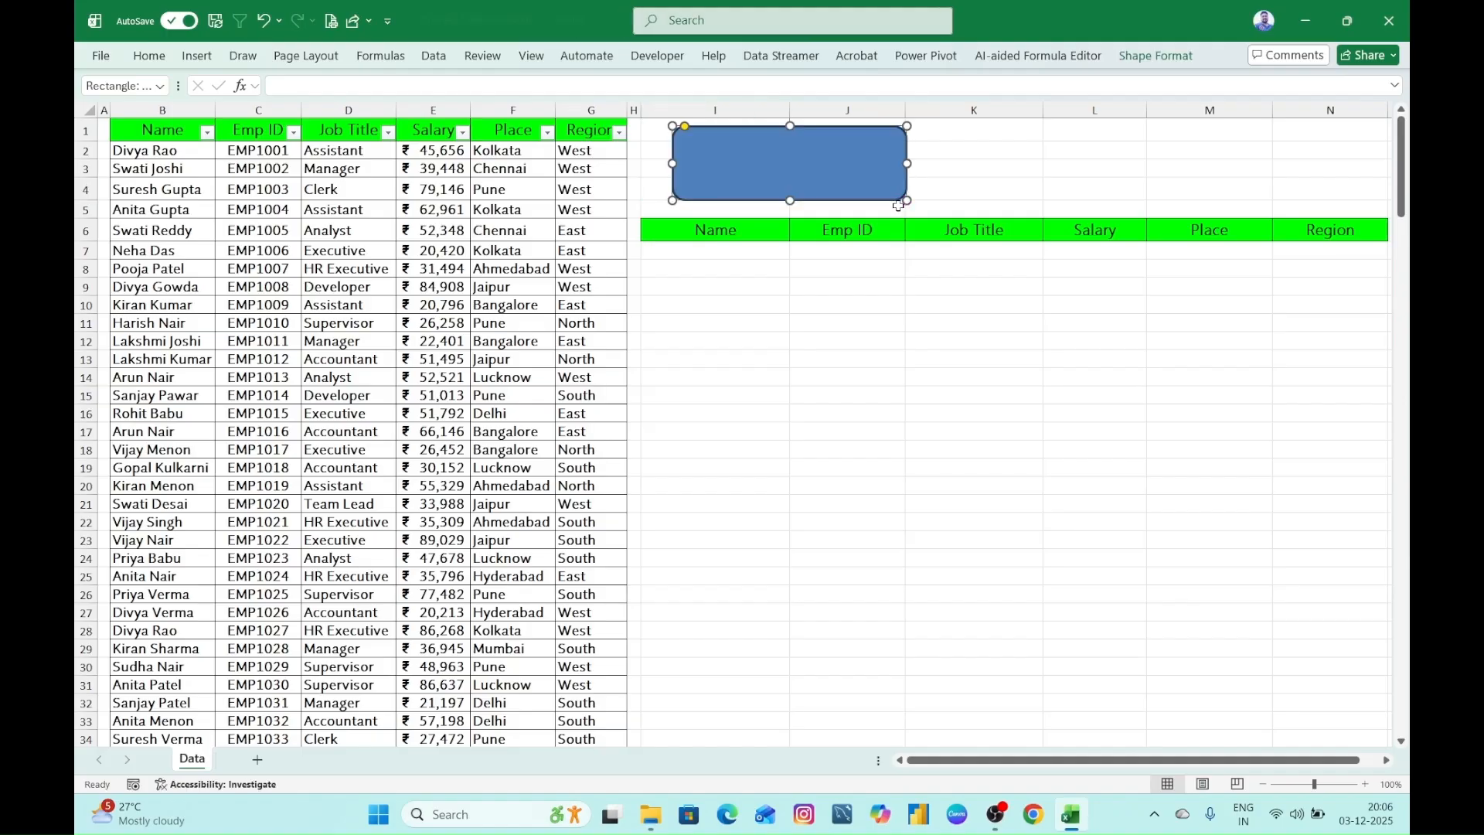
- Give the rounded rectangle a white fill and a standard blue outline
click(1173, 57)
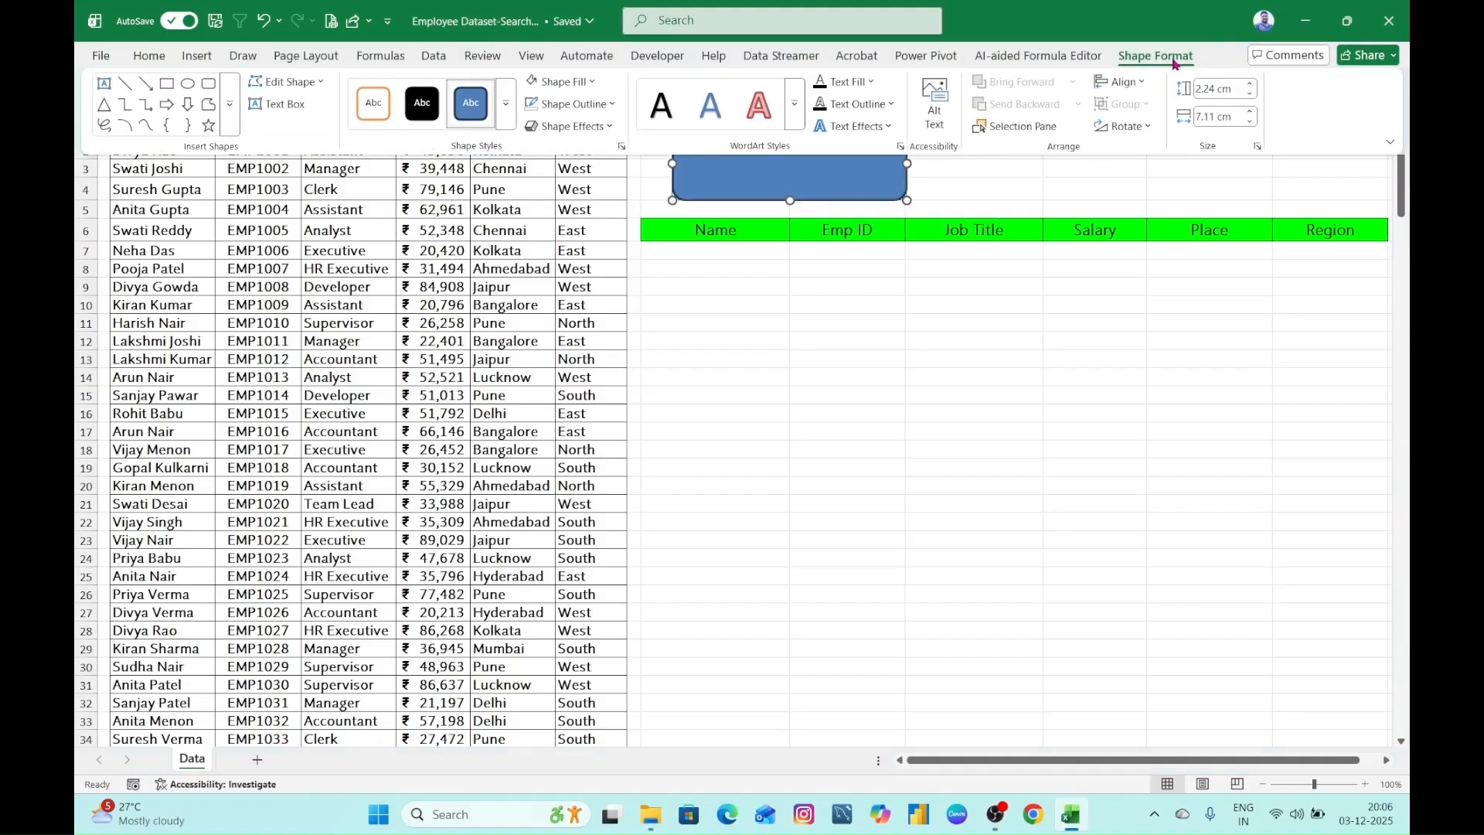
click(593, 82)
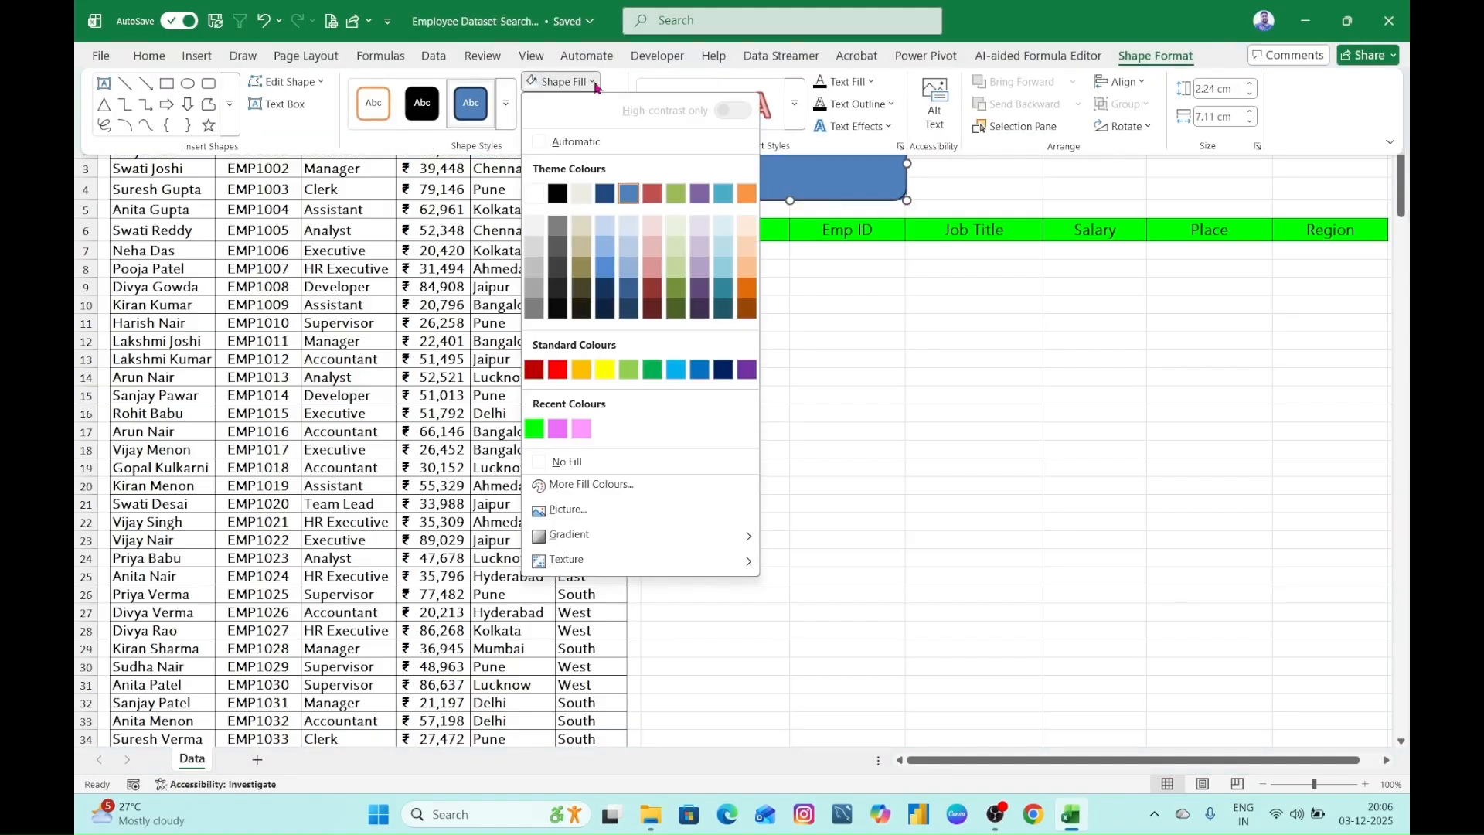
click(536, 200)
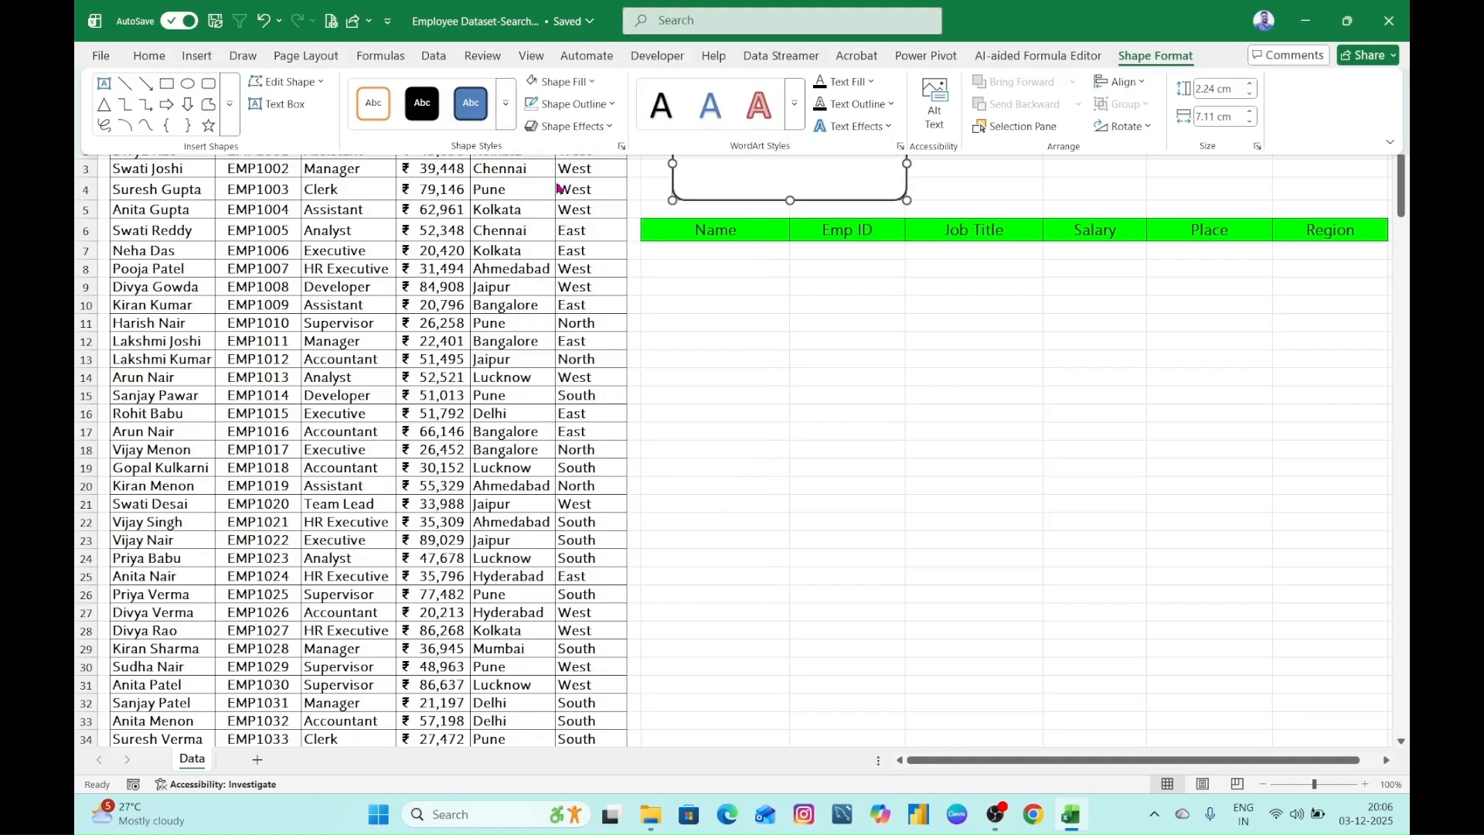
click(609, 103)
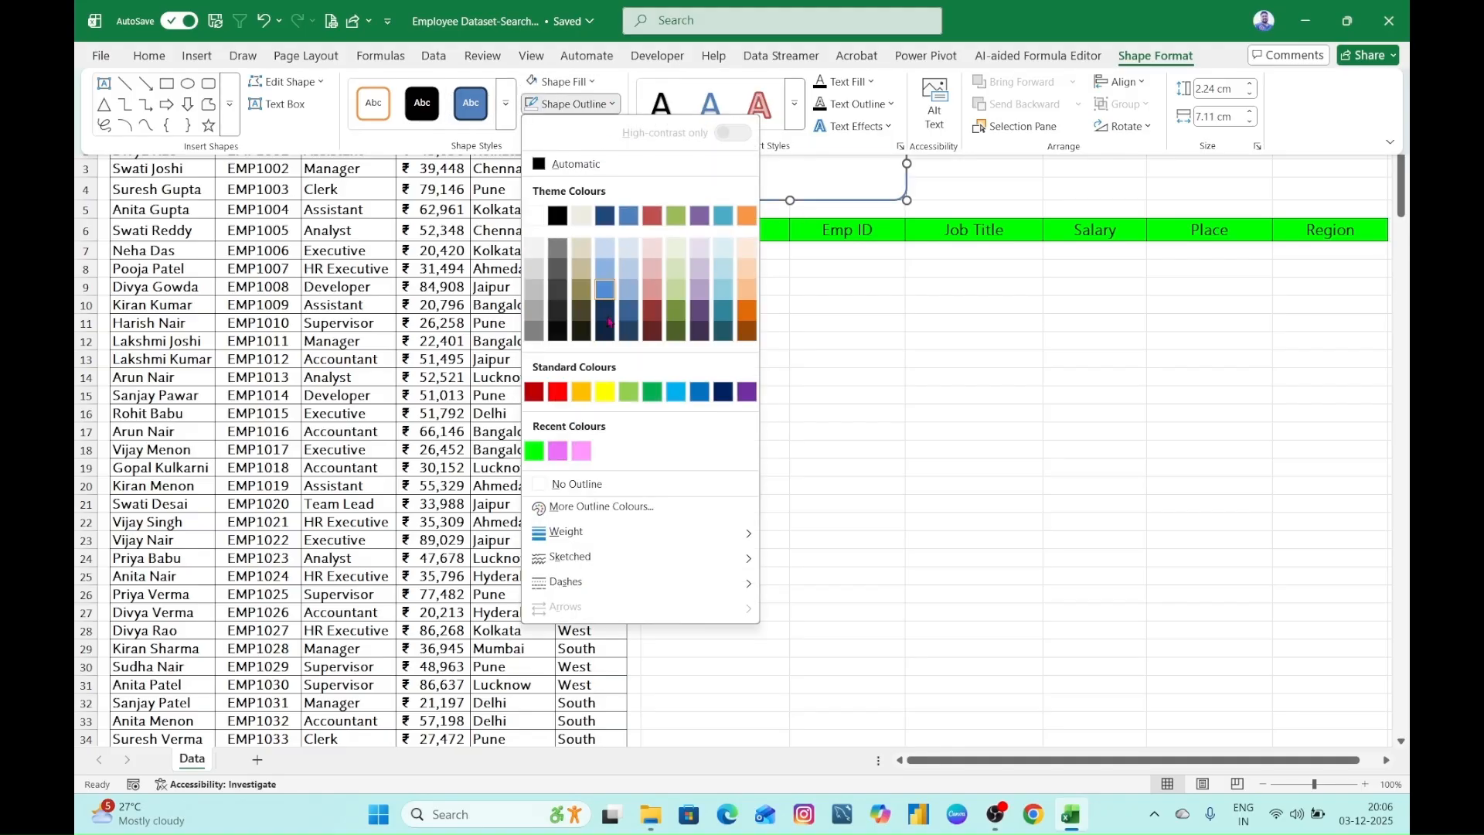
click(706, 393)
click(854, 344)
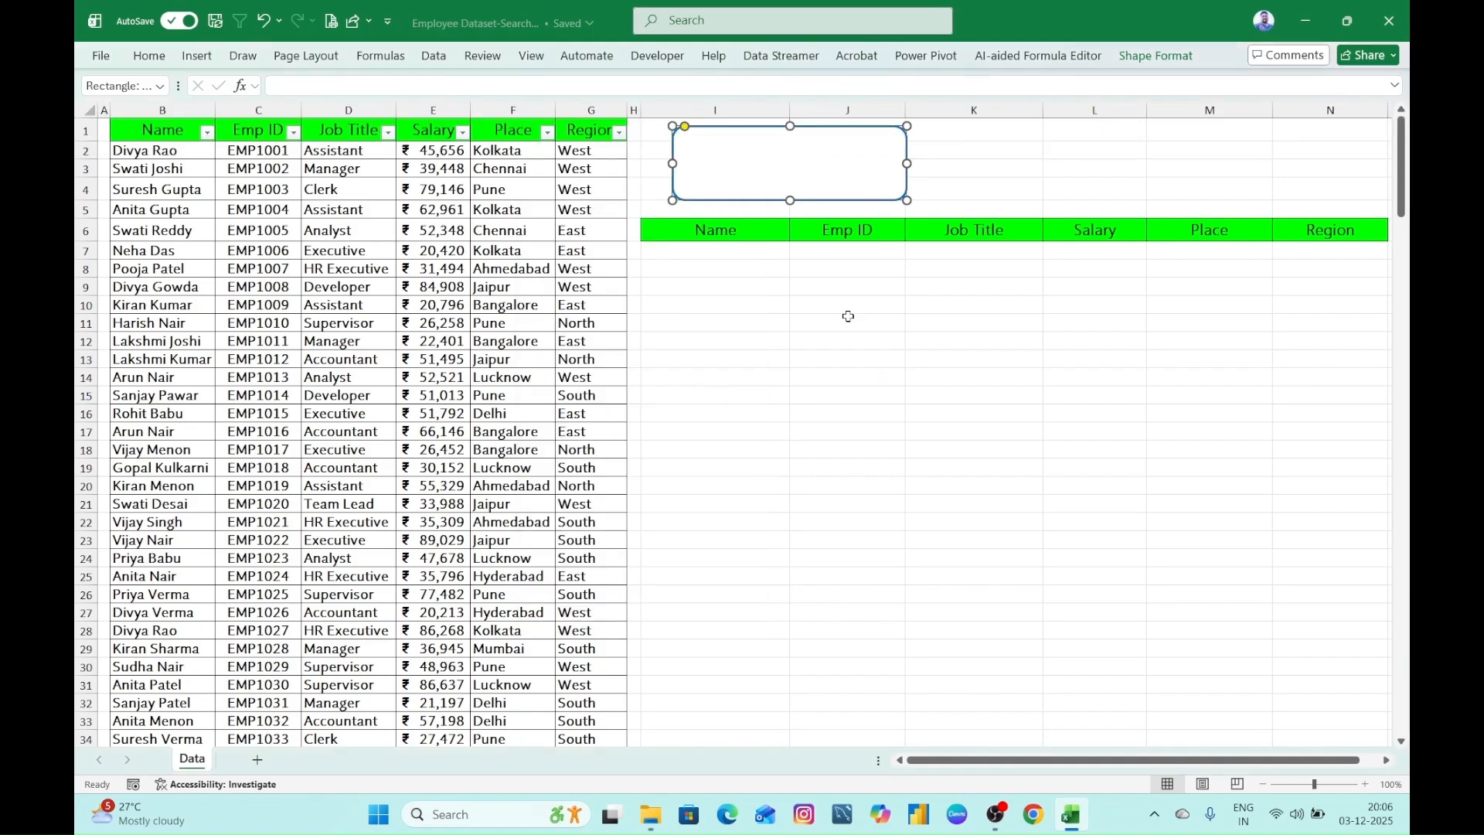
click(1005, 168)
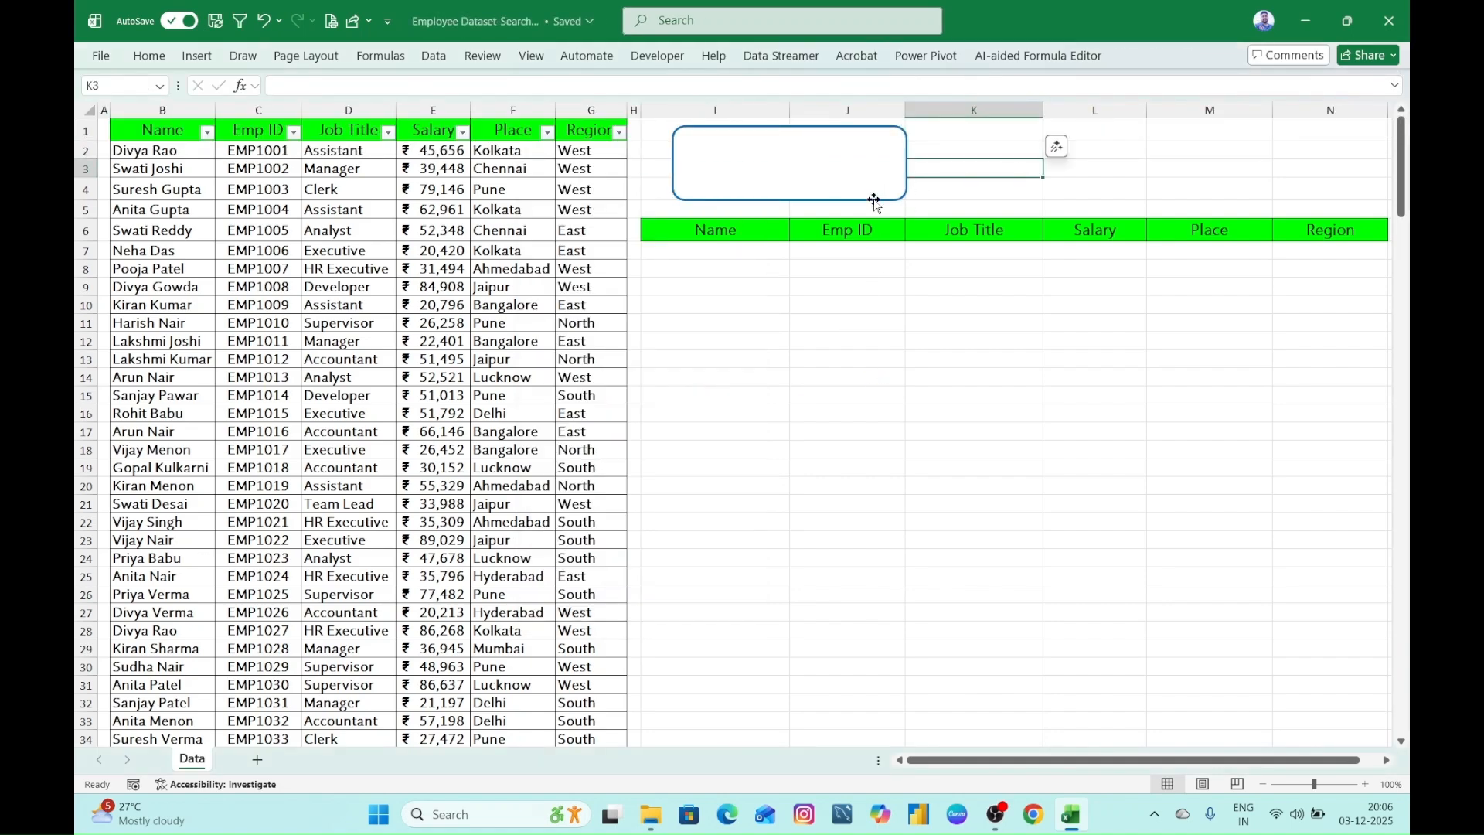
- Apply the aqua glow variation from the second row to the rounded rectangle above the result headings
click(833, 202)
click(1170, 58)
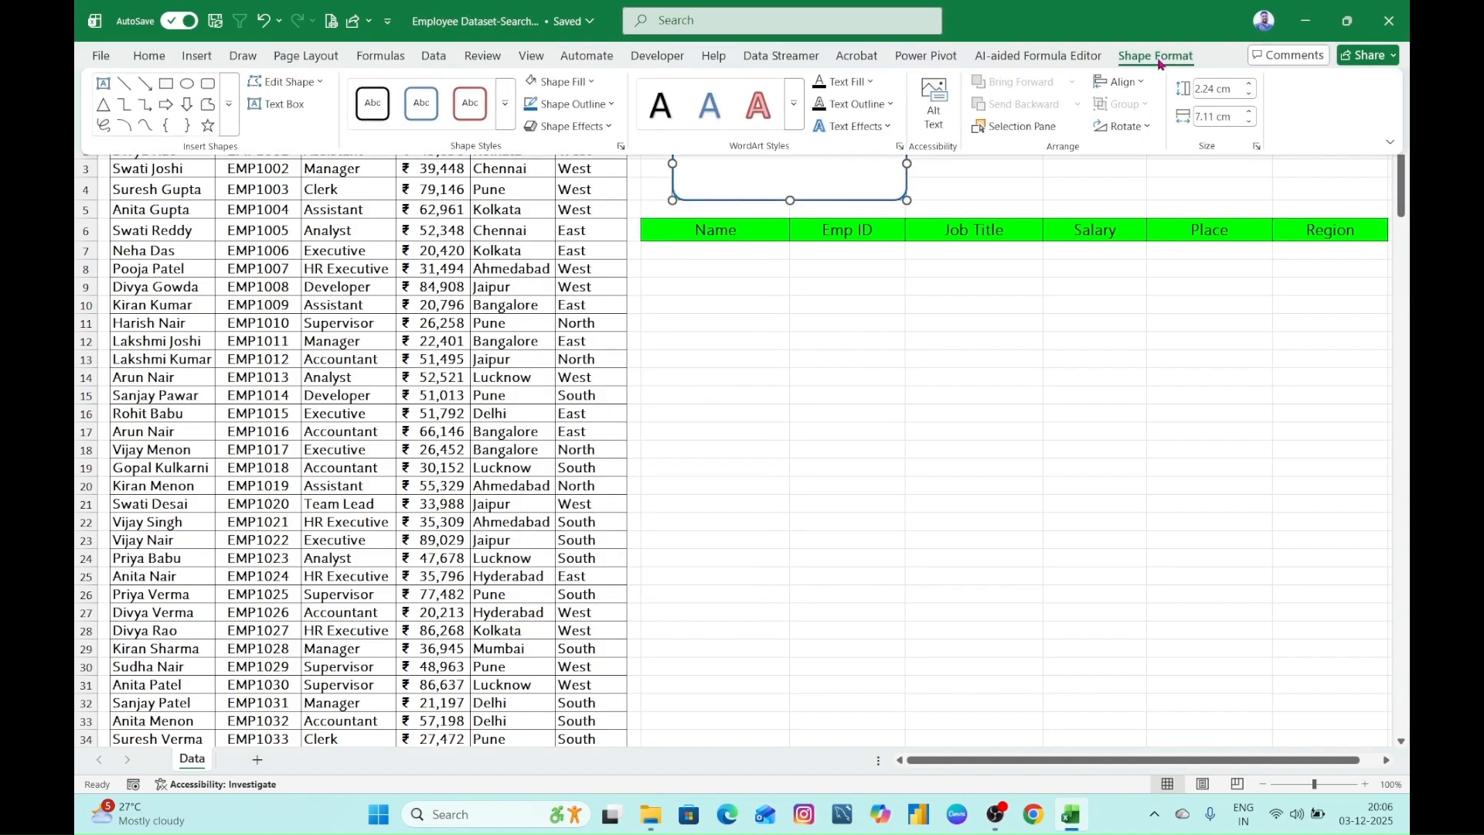
click(607, 126)
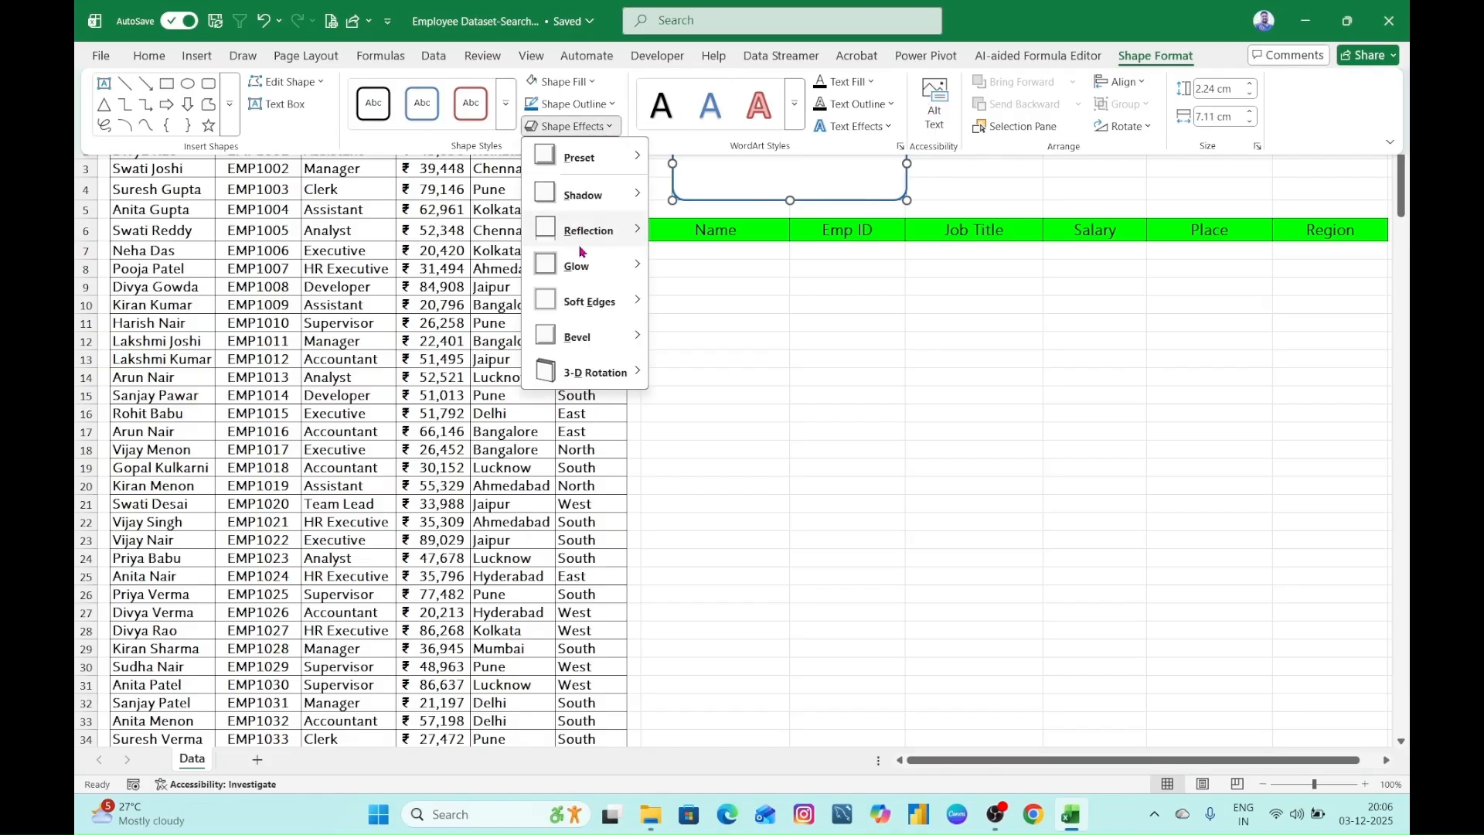
mouse_move(608, 268)
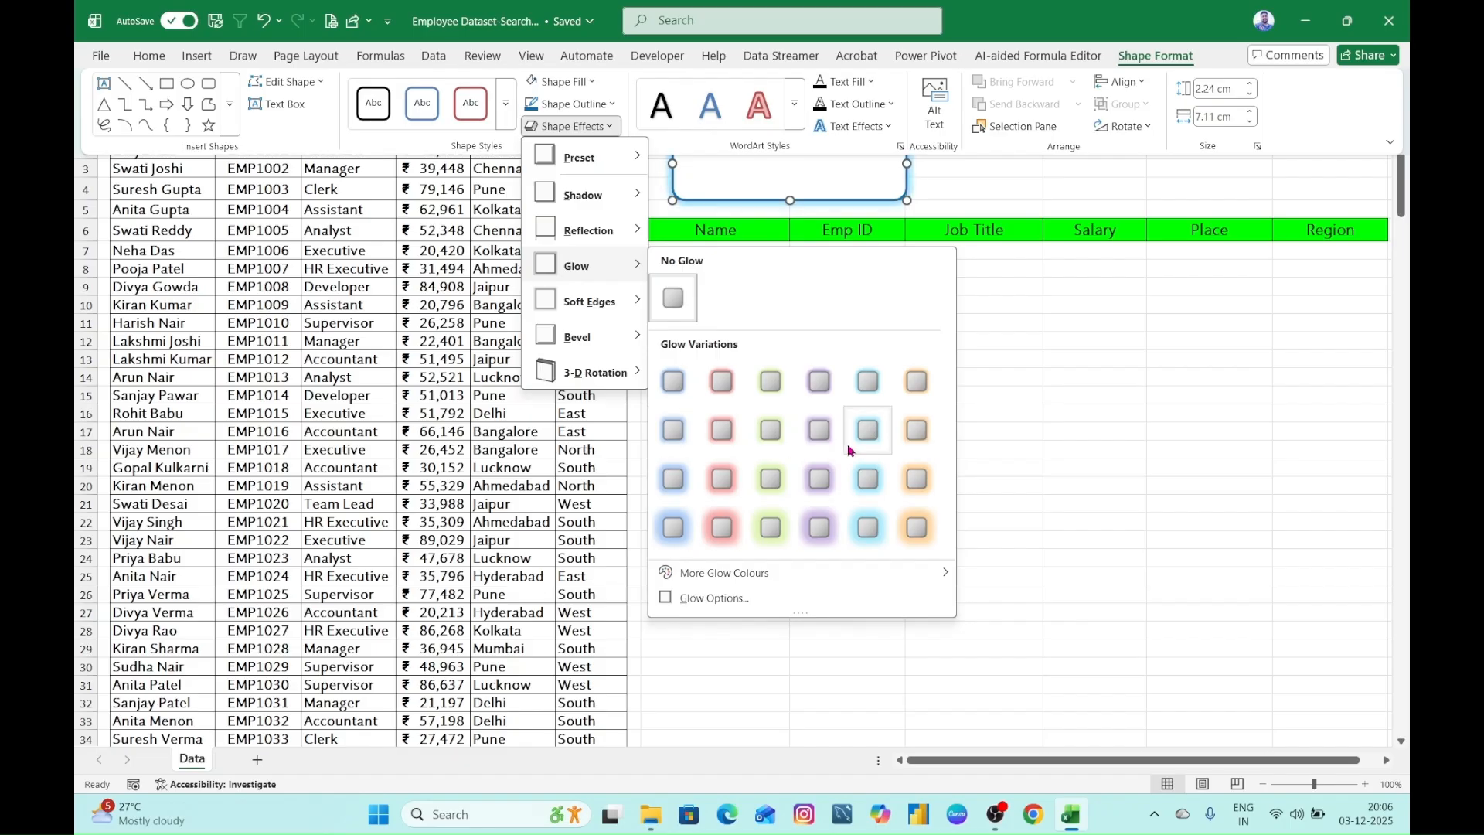
click(869, 432)
click(1036, 171)
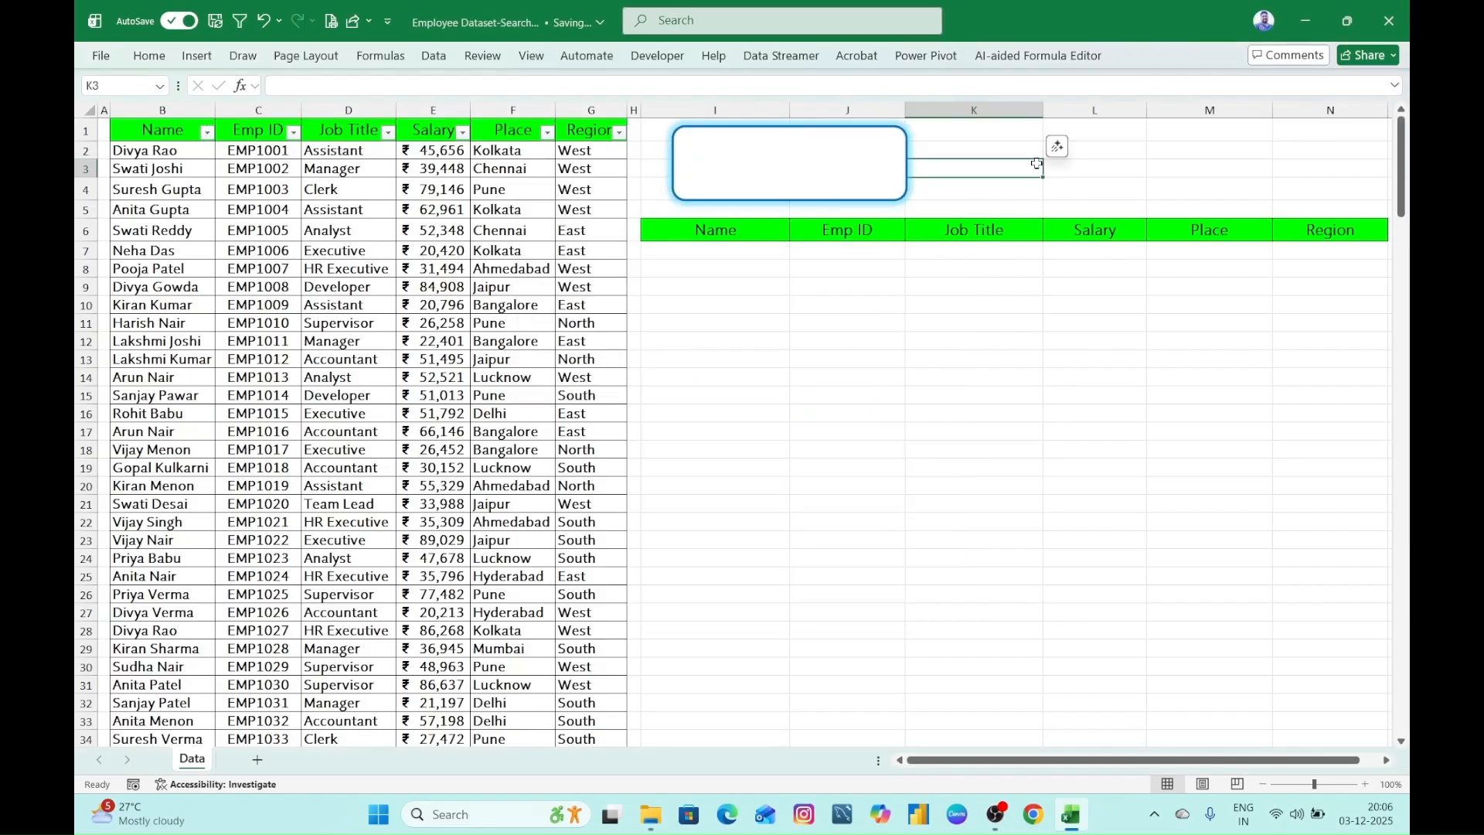
- Duplicate the glowing rectangle beside the original, above column K, and narrow the copy to about 2.14 cm wide
click(872, 163)
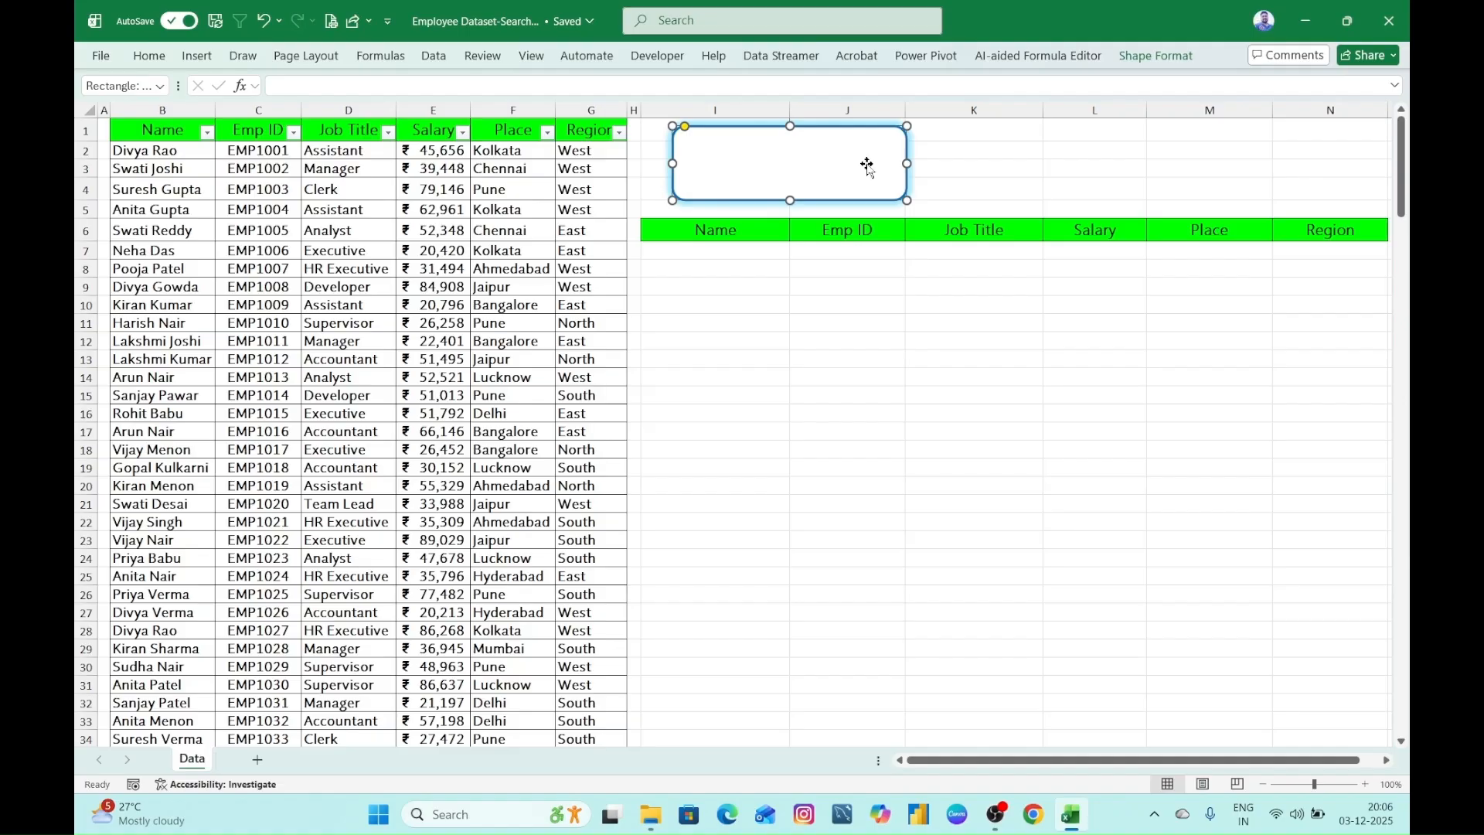
drag(868, 165, 1047, 165)
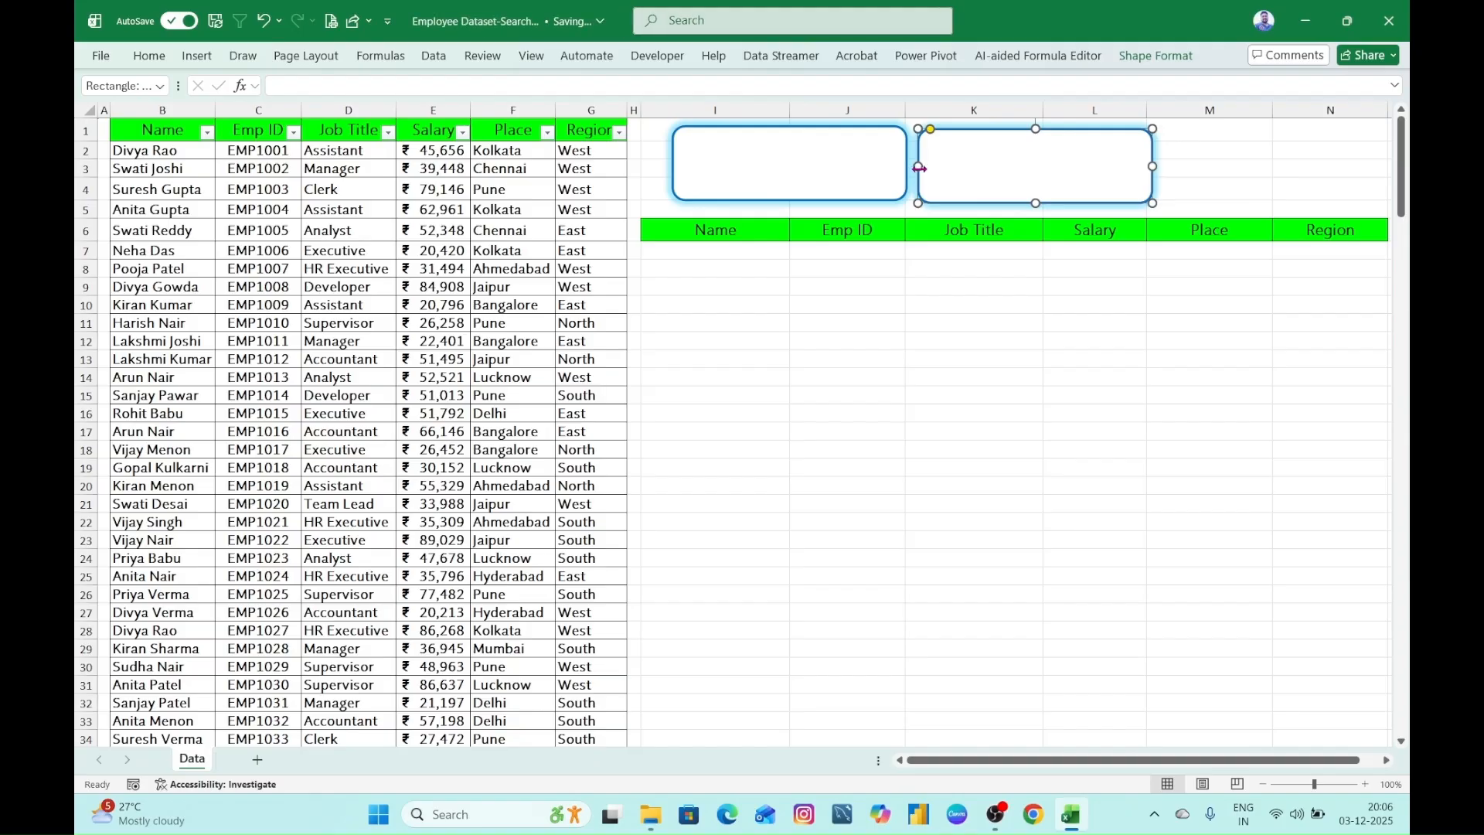
drag(917, 168, 952, 165)
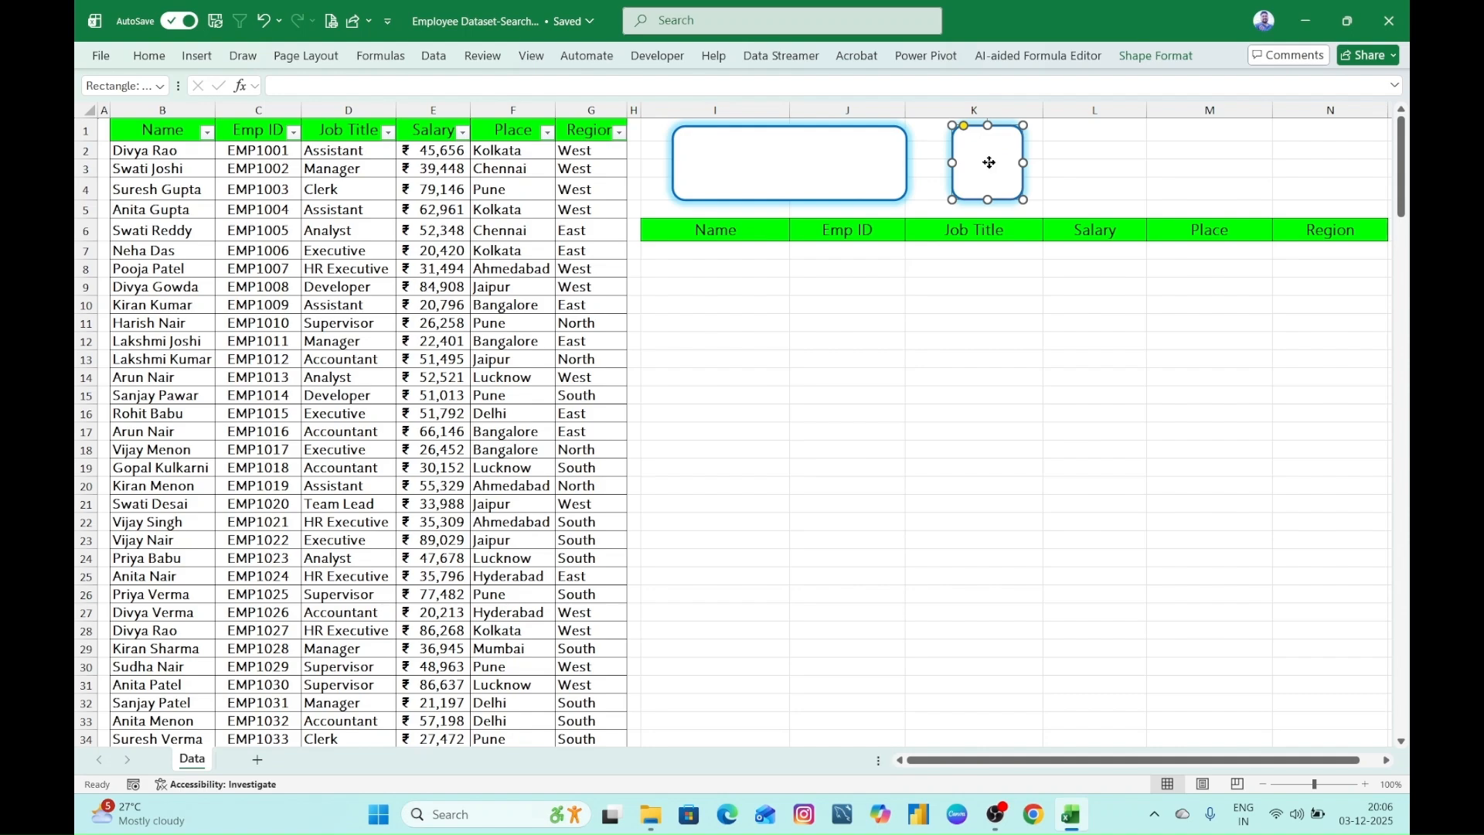
right_click(990, 164)
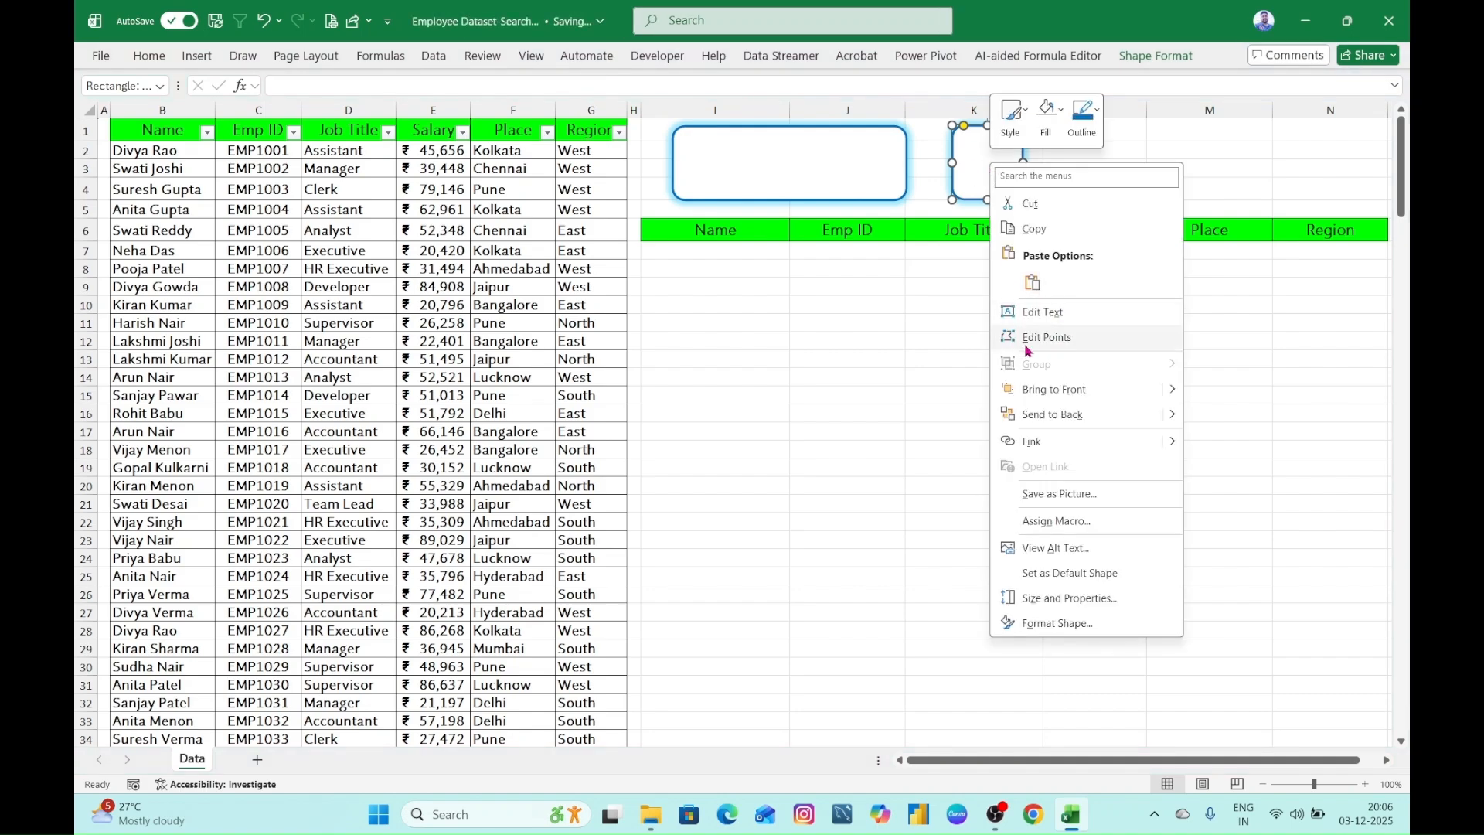
click(905, 354)
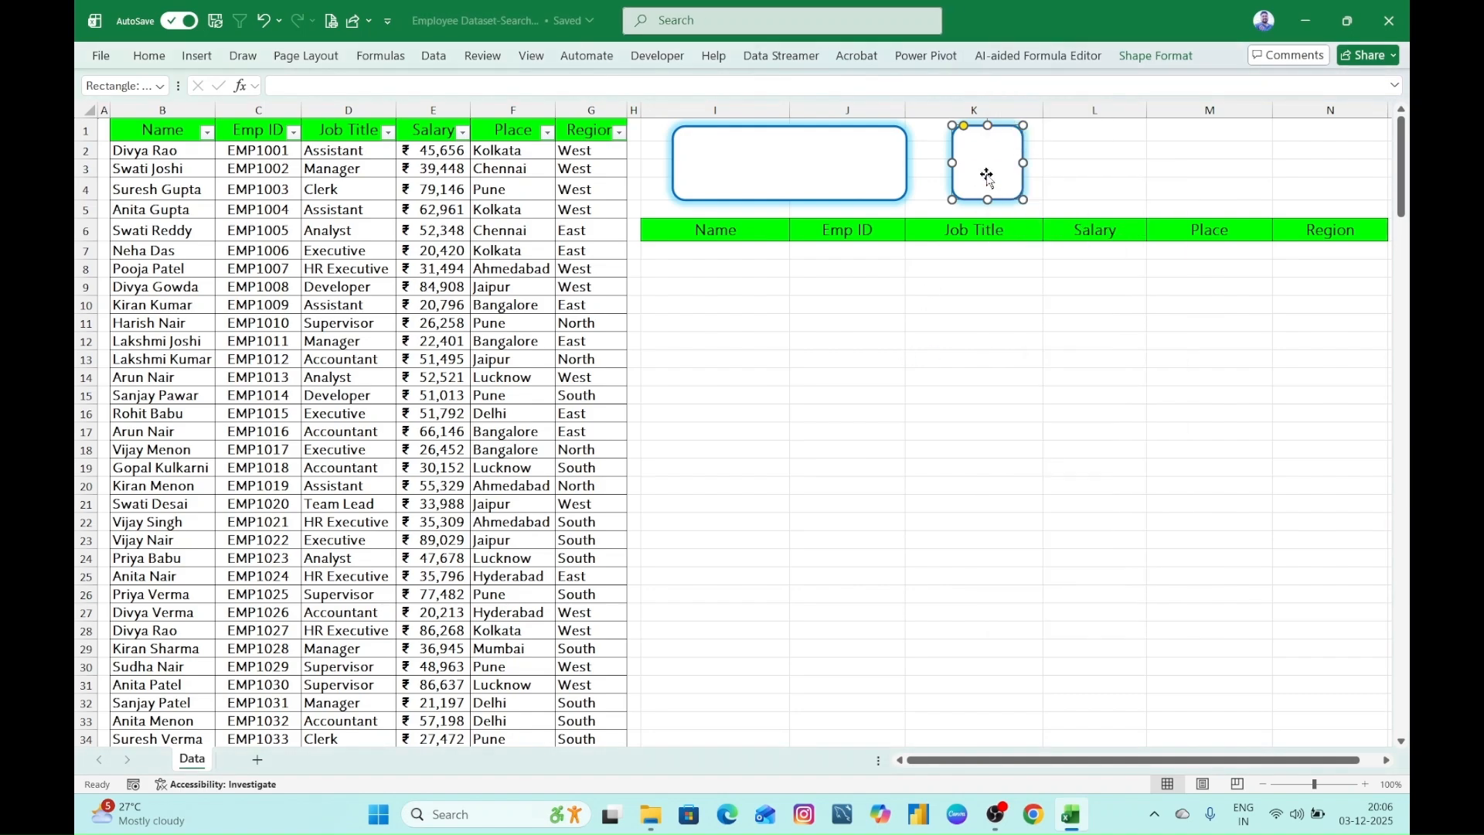
click(1138, 64)
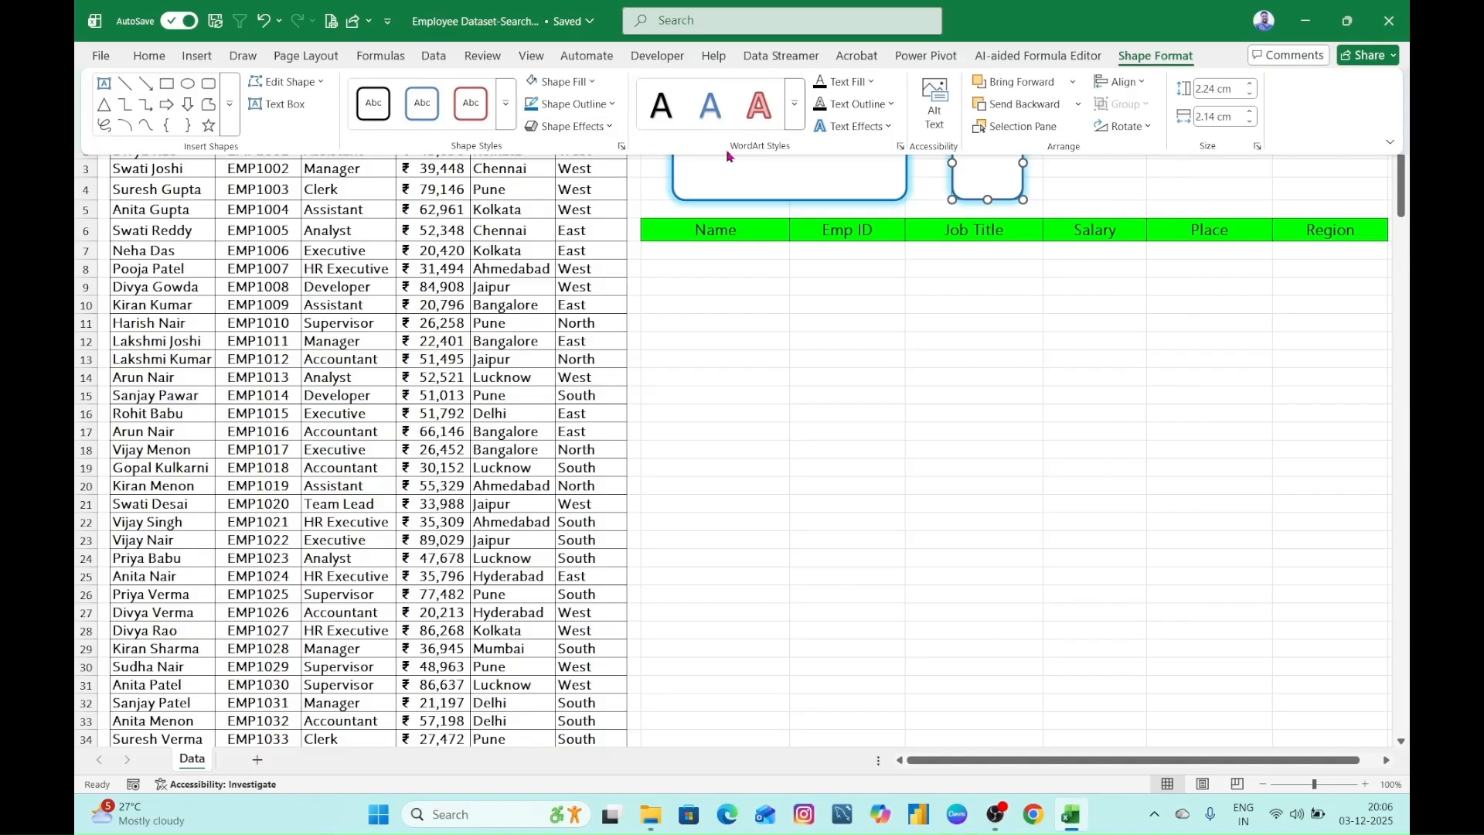
click(286, 81)
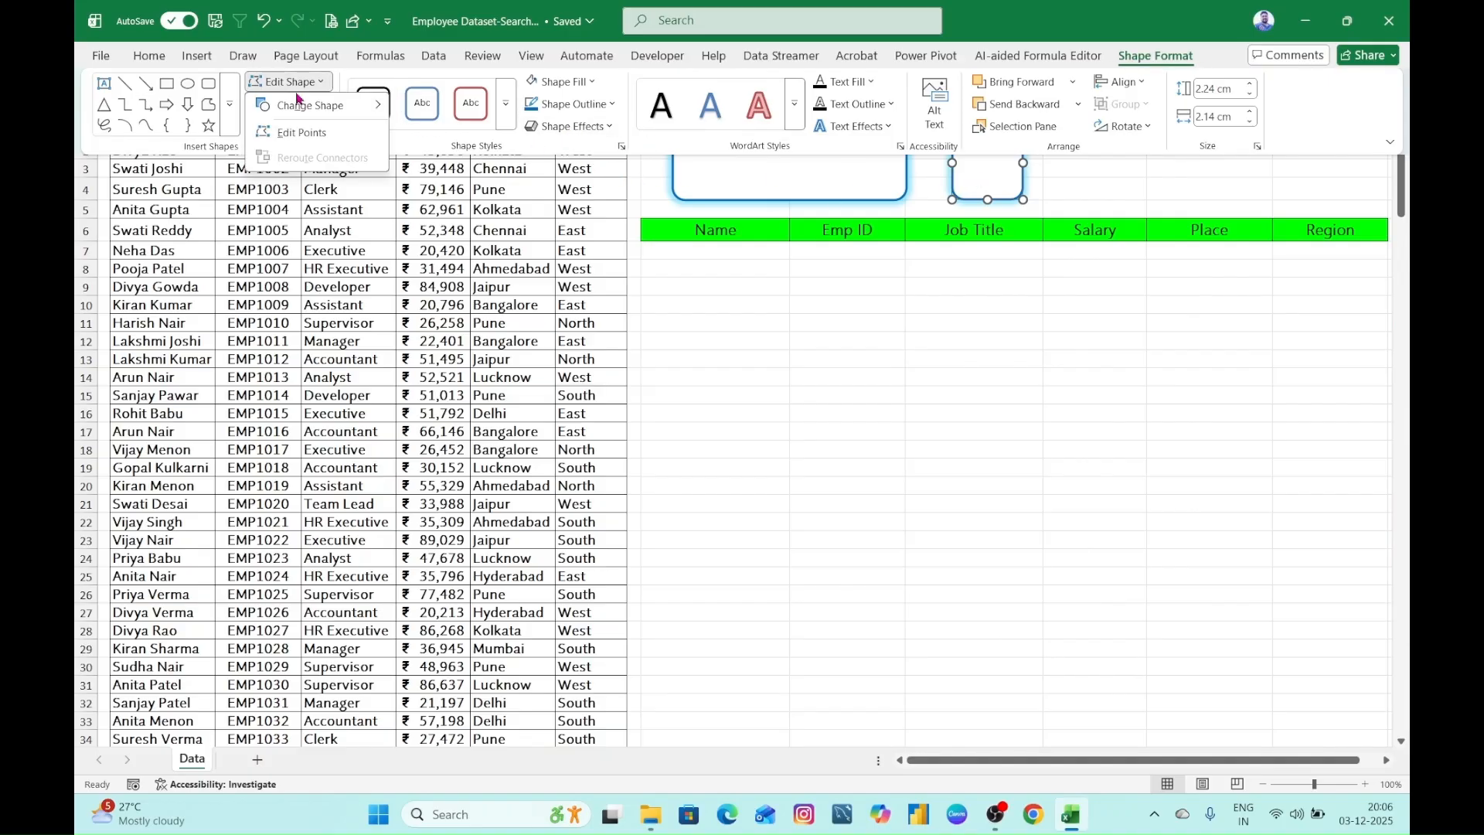
mouse_move(308, 116)
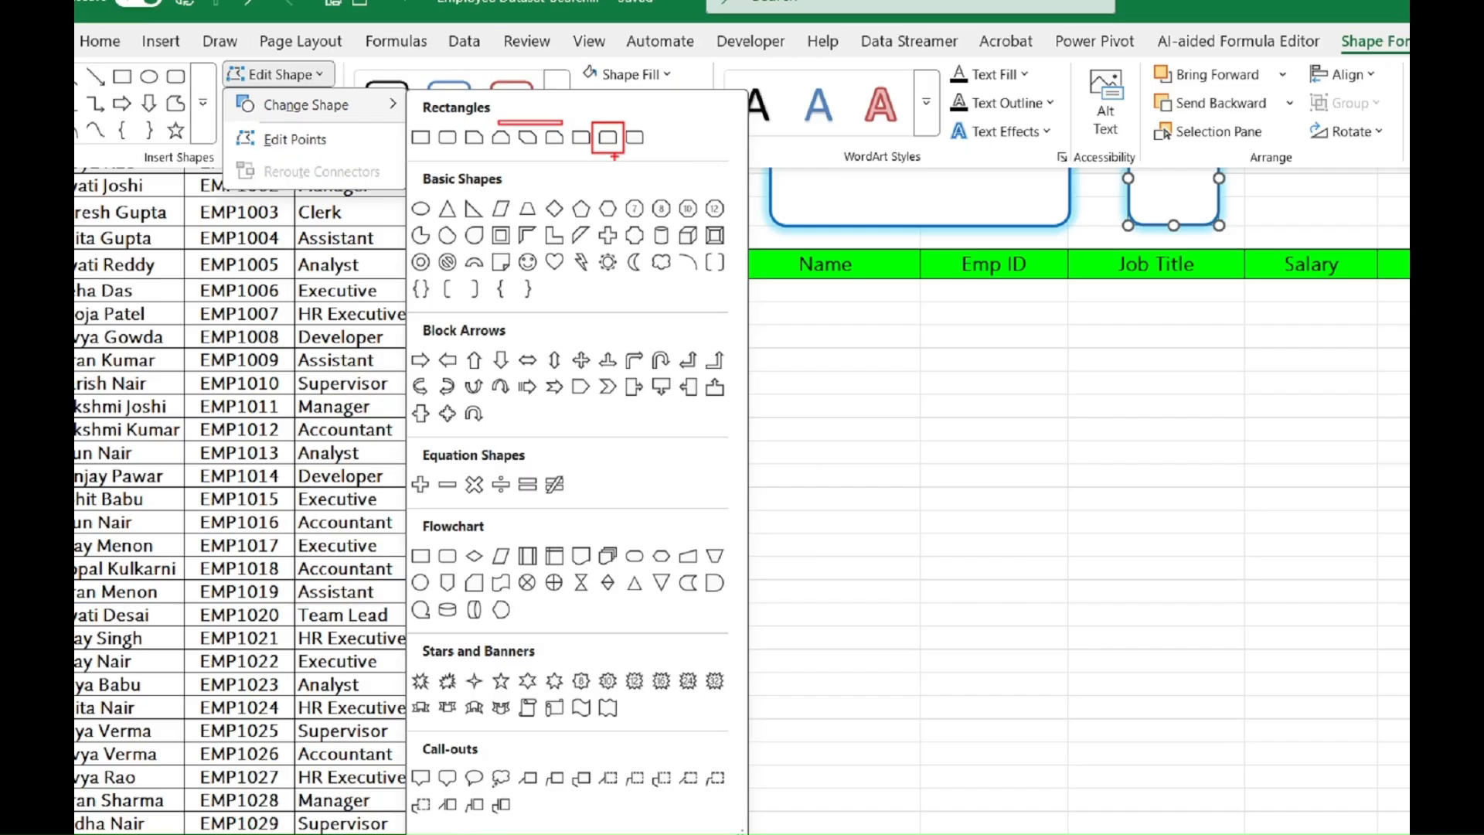
click(765, 155)
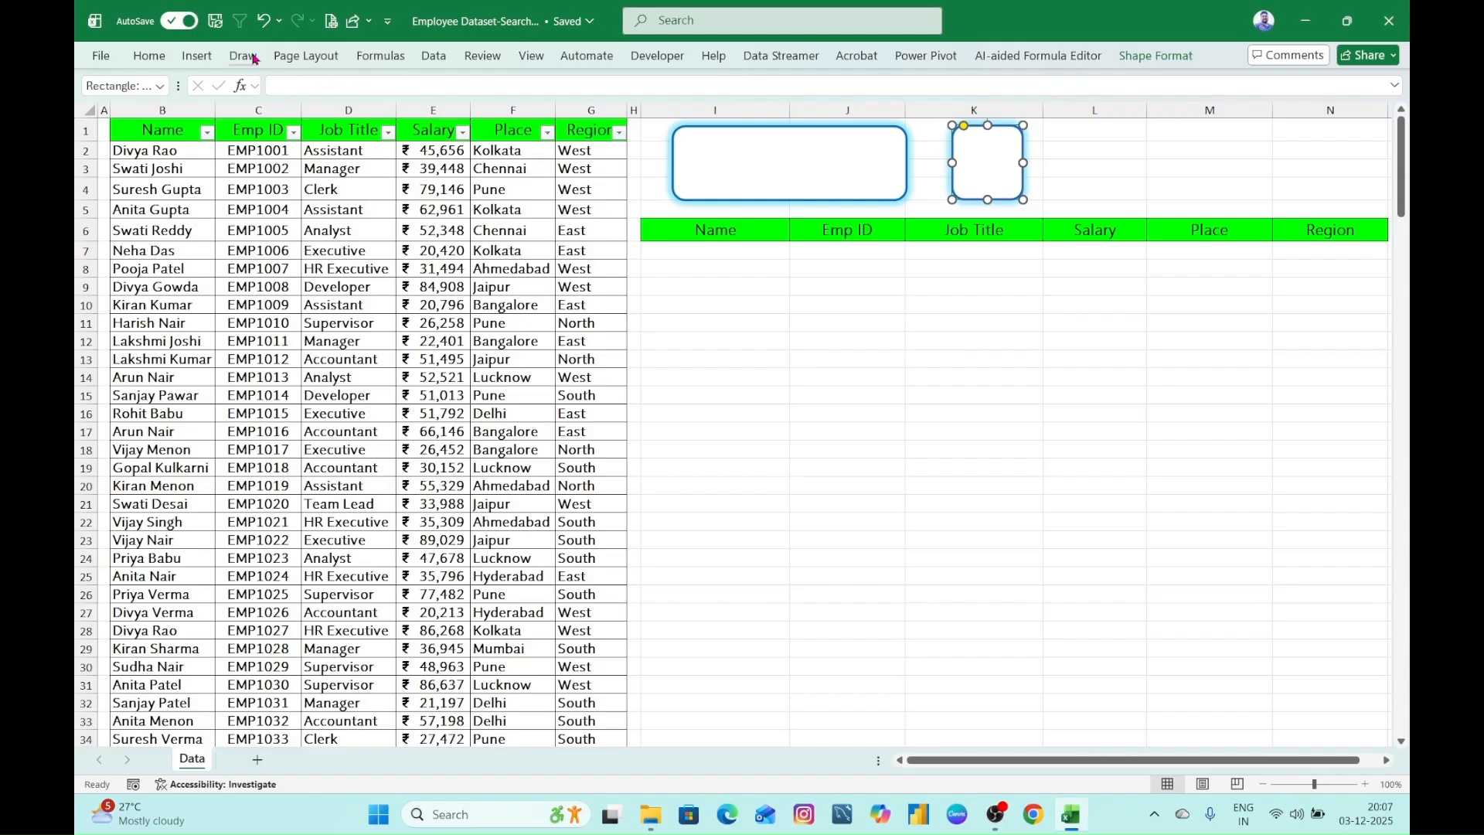
click(199, 56)
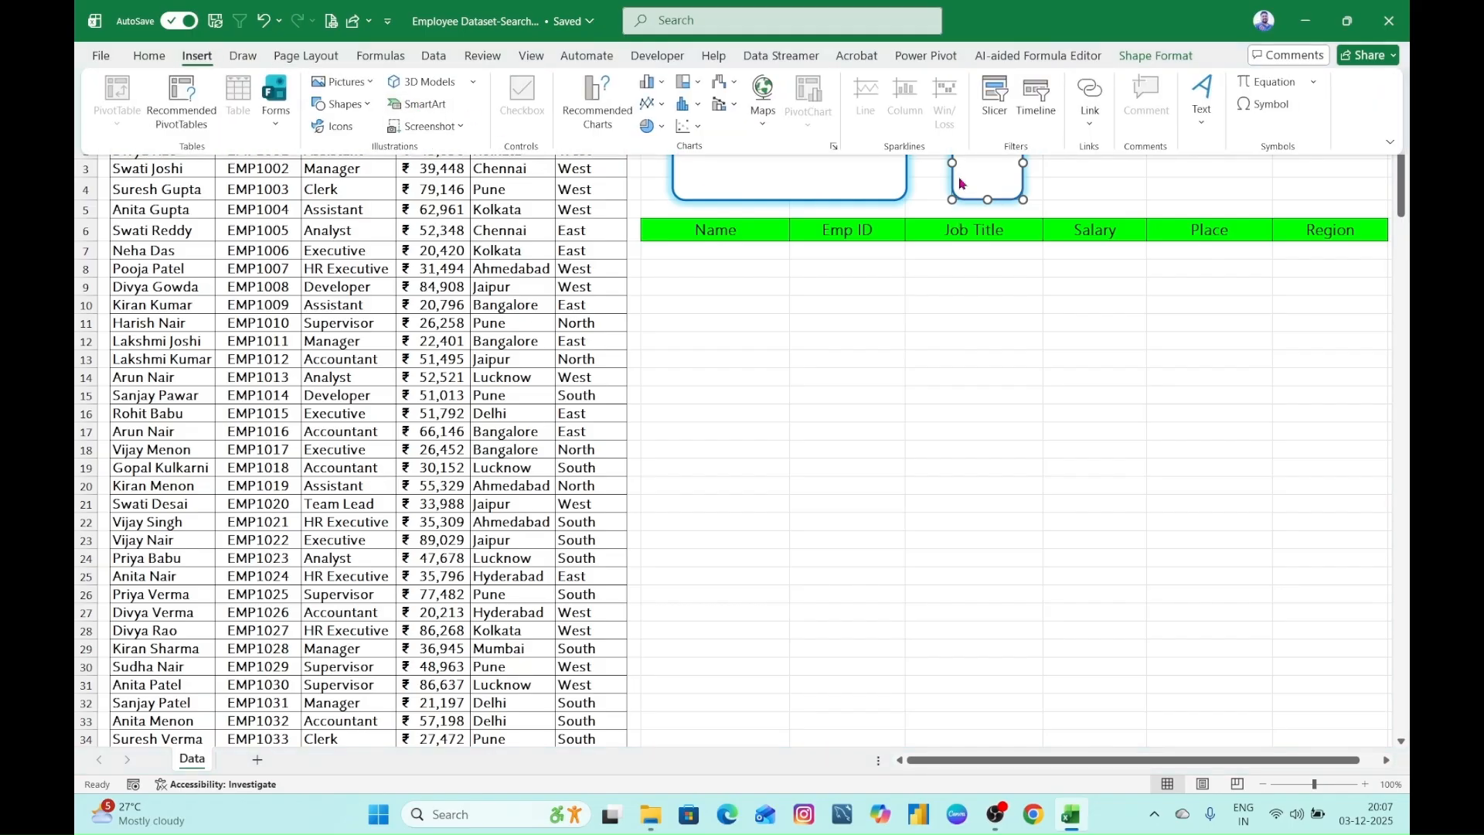
click(364, 104)
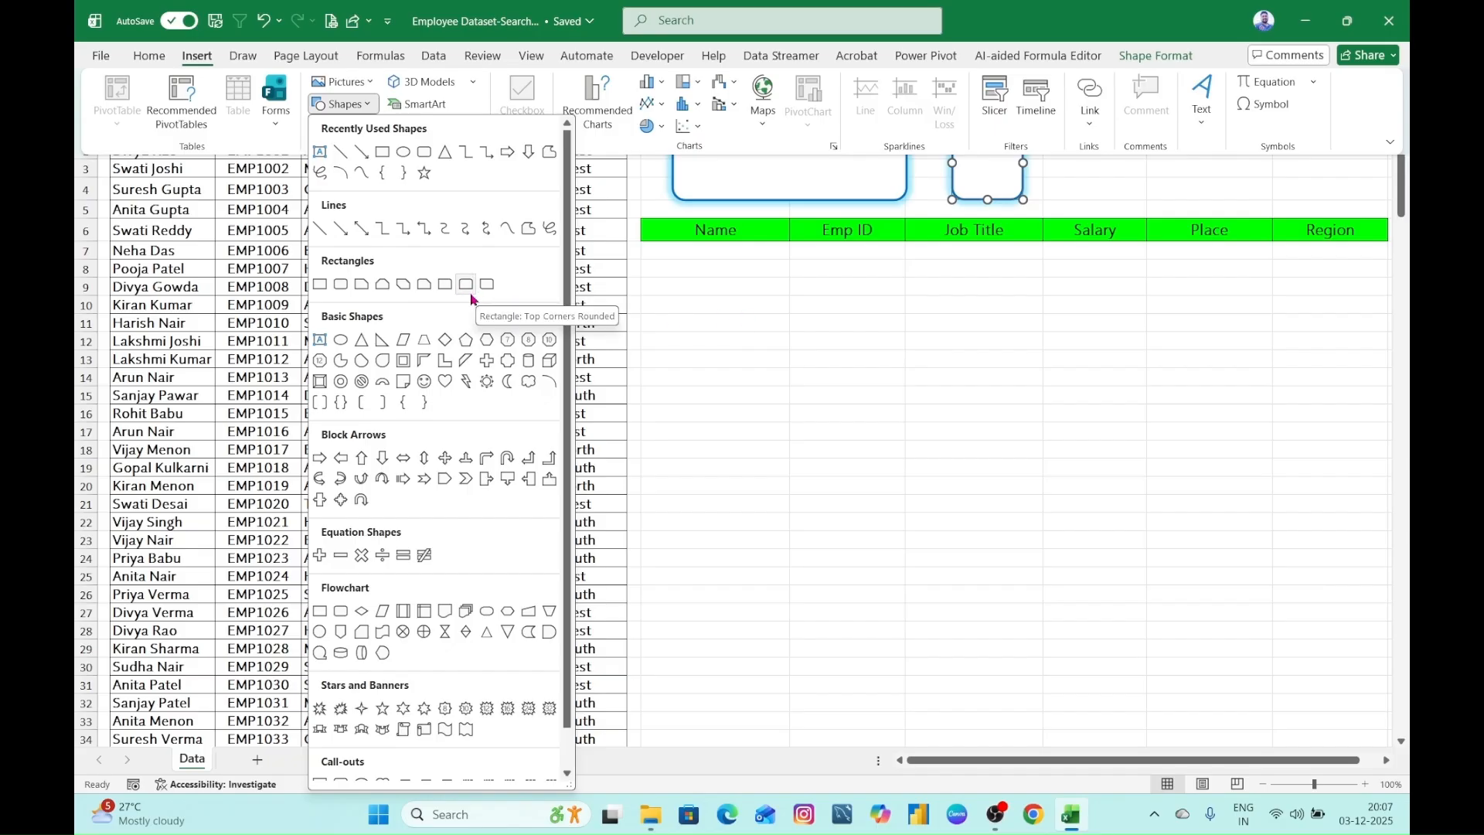
click(991, 174)
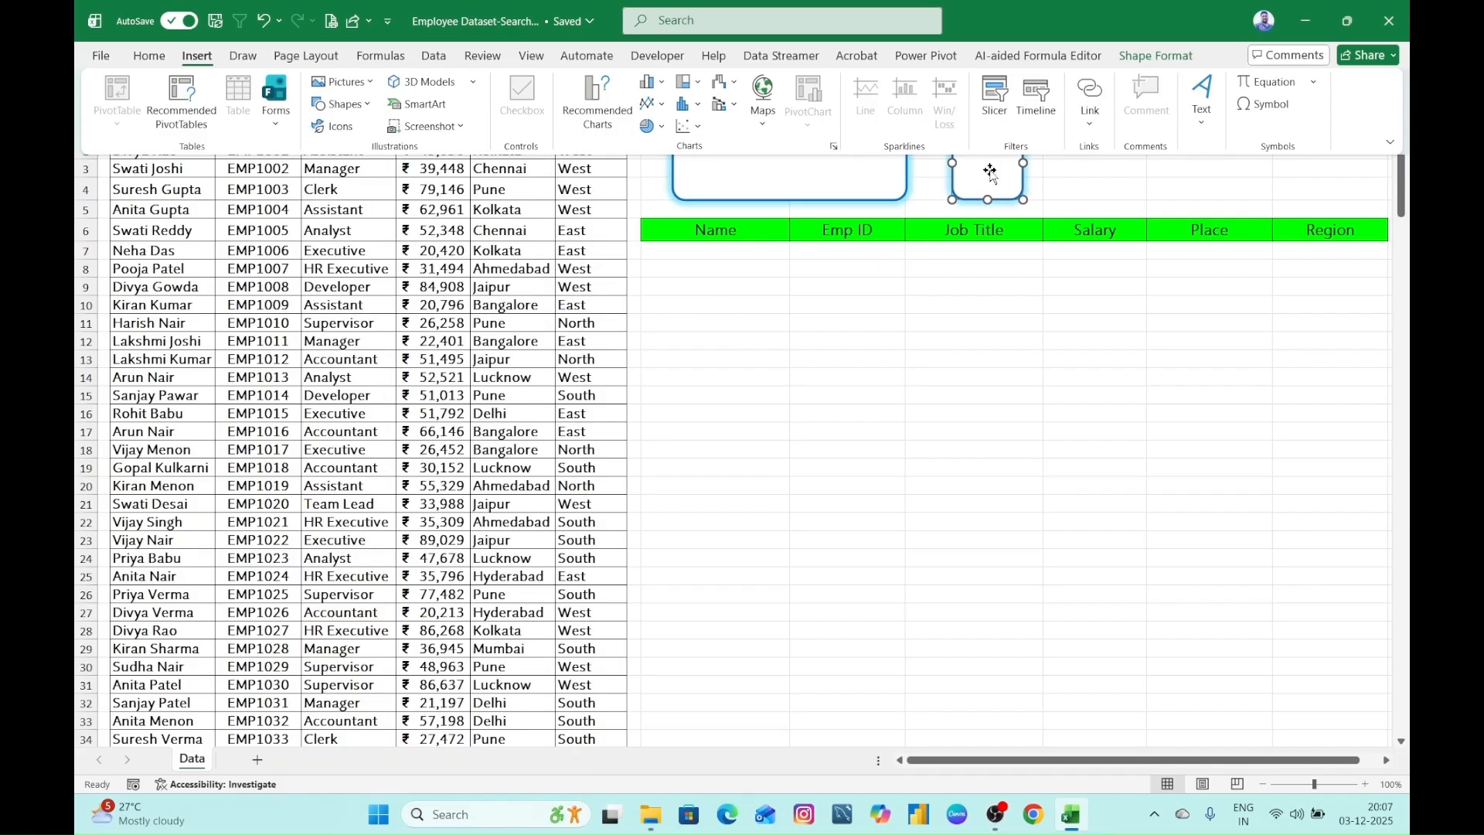
- Change the narrow copy's shape to the Top Corners Rounded rectangle
click(1155, 57)
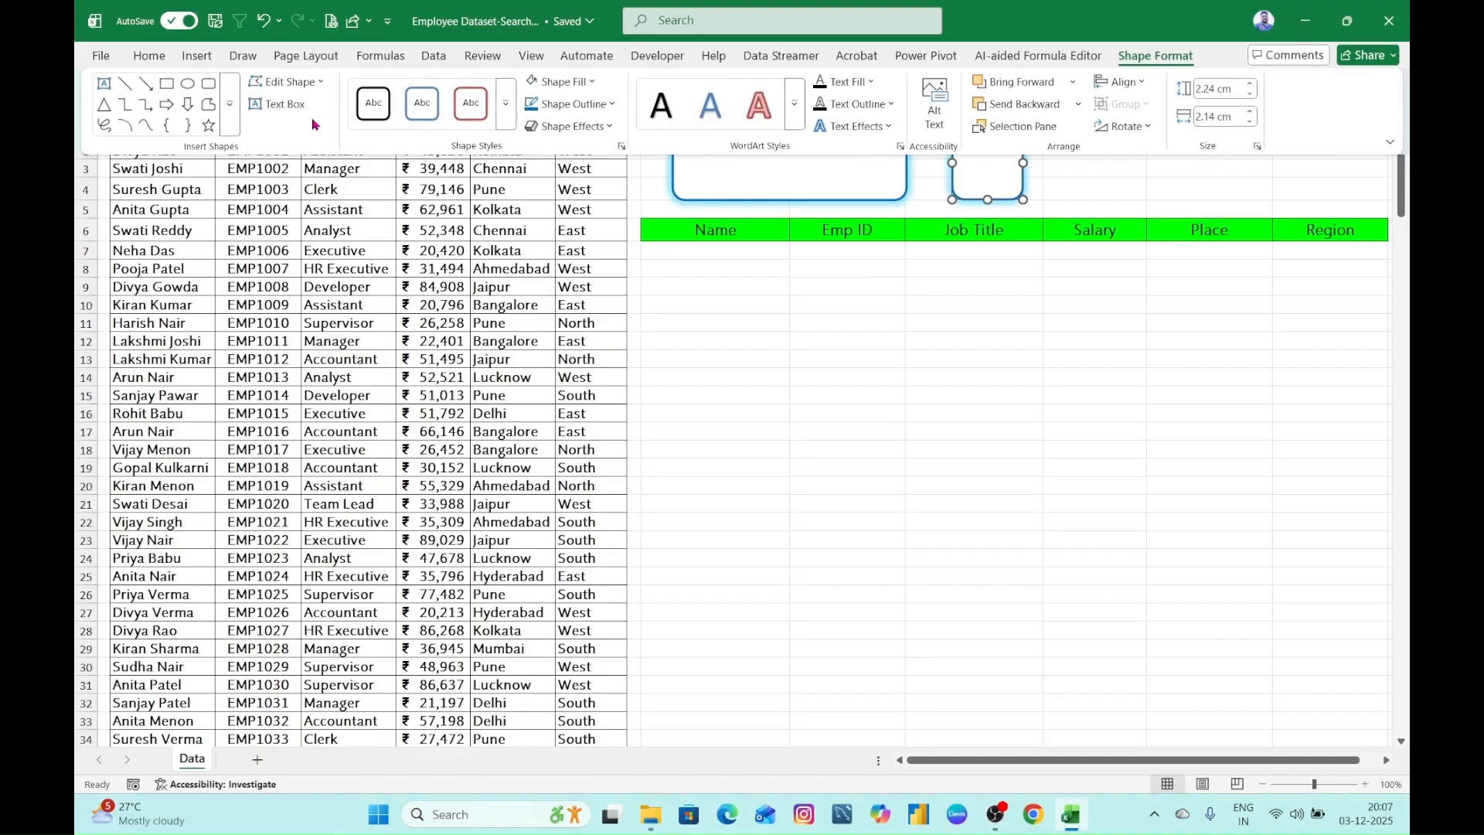
click(313, 84)
mouse_move(320, 112)
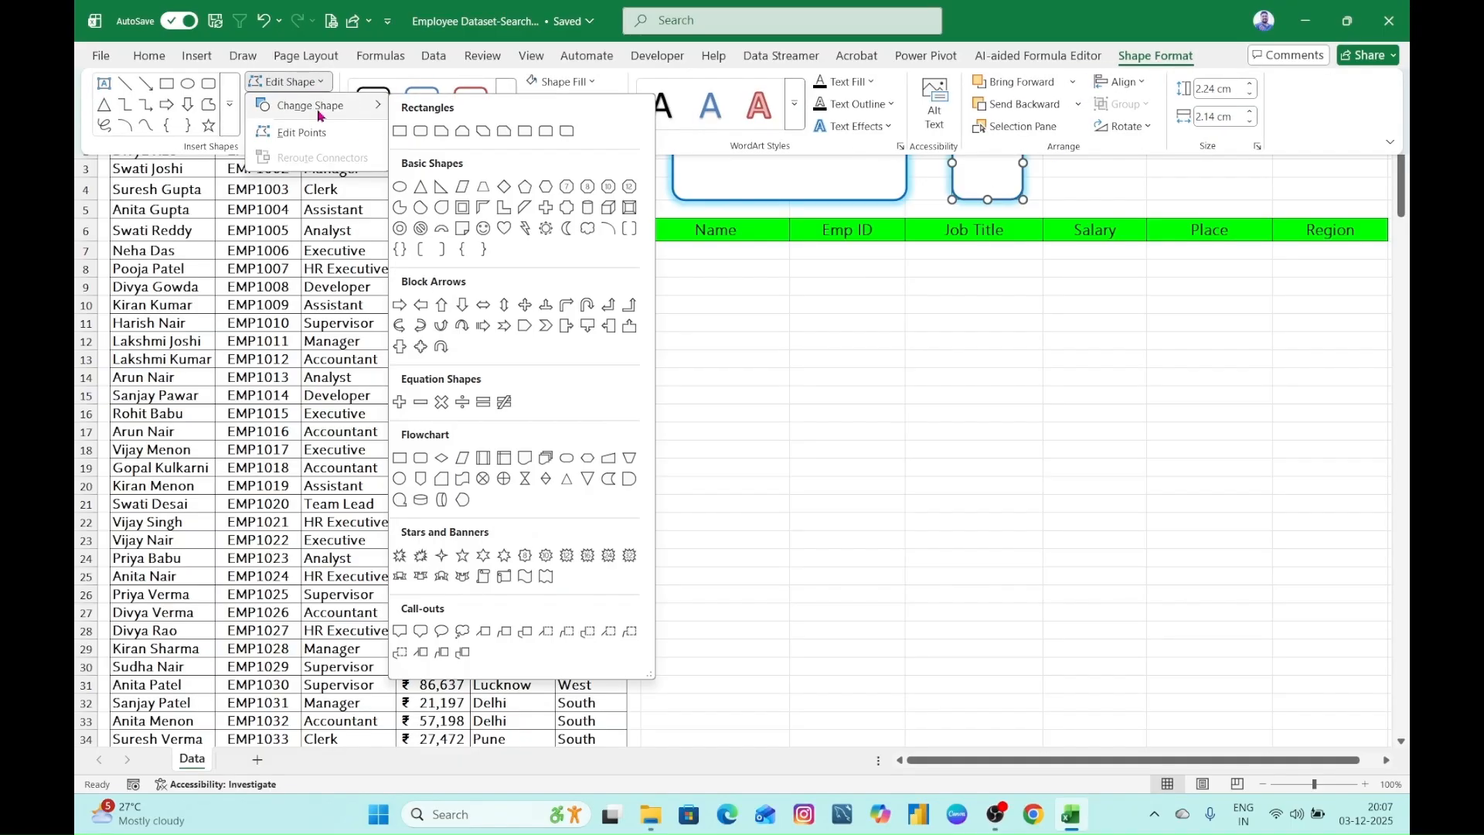
click(546, 132)
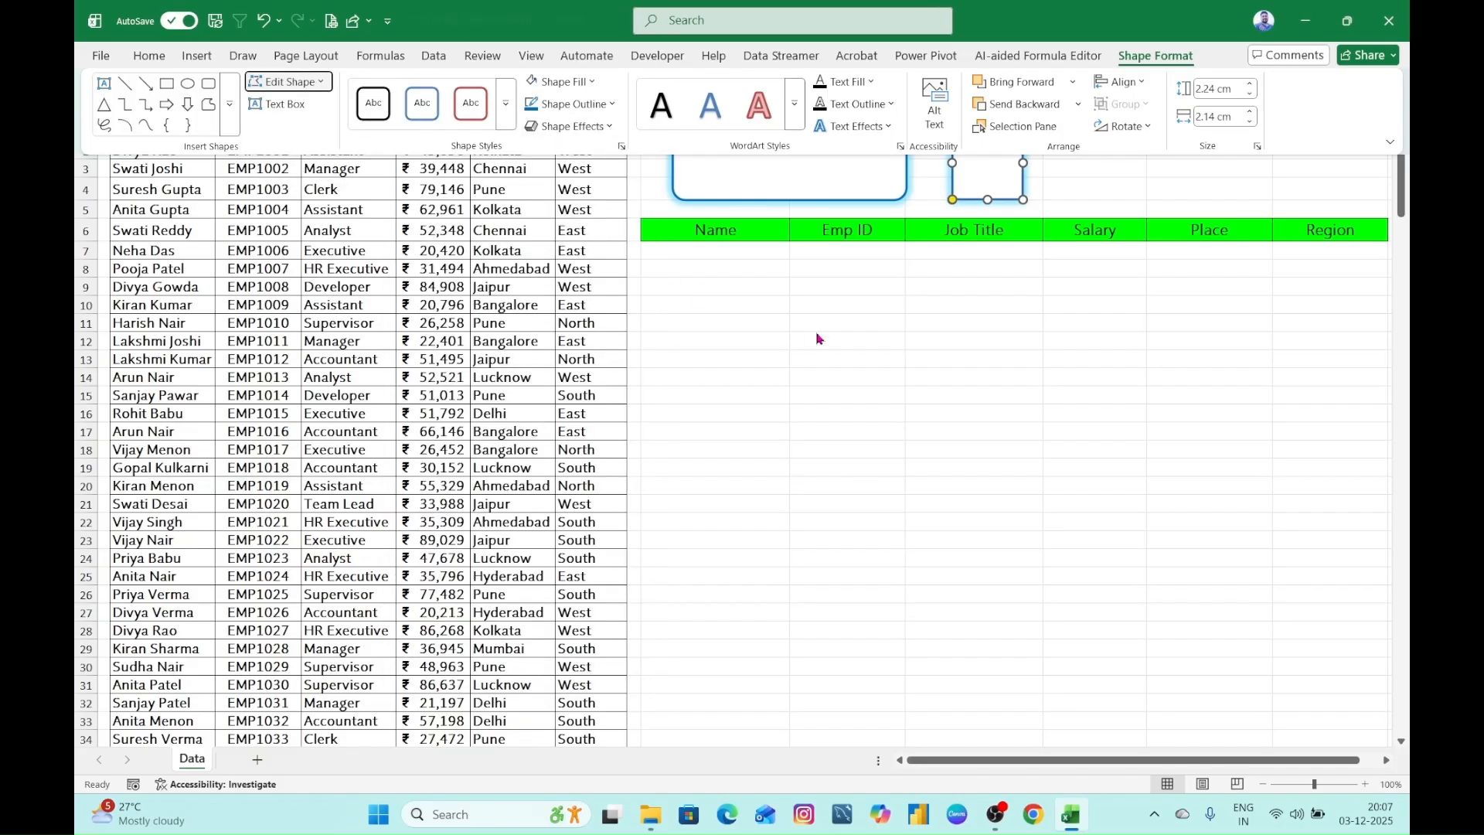
click(794, 288)
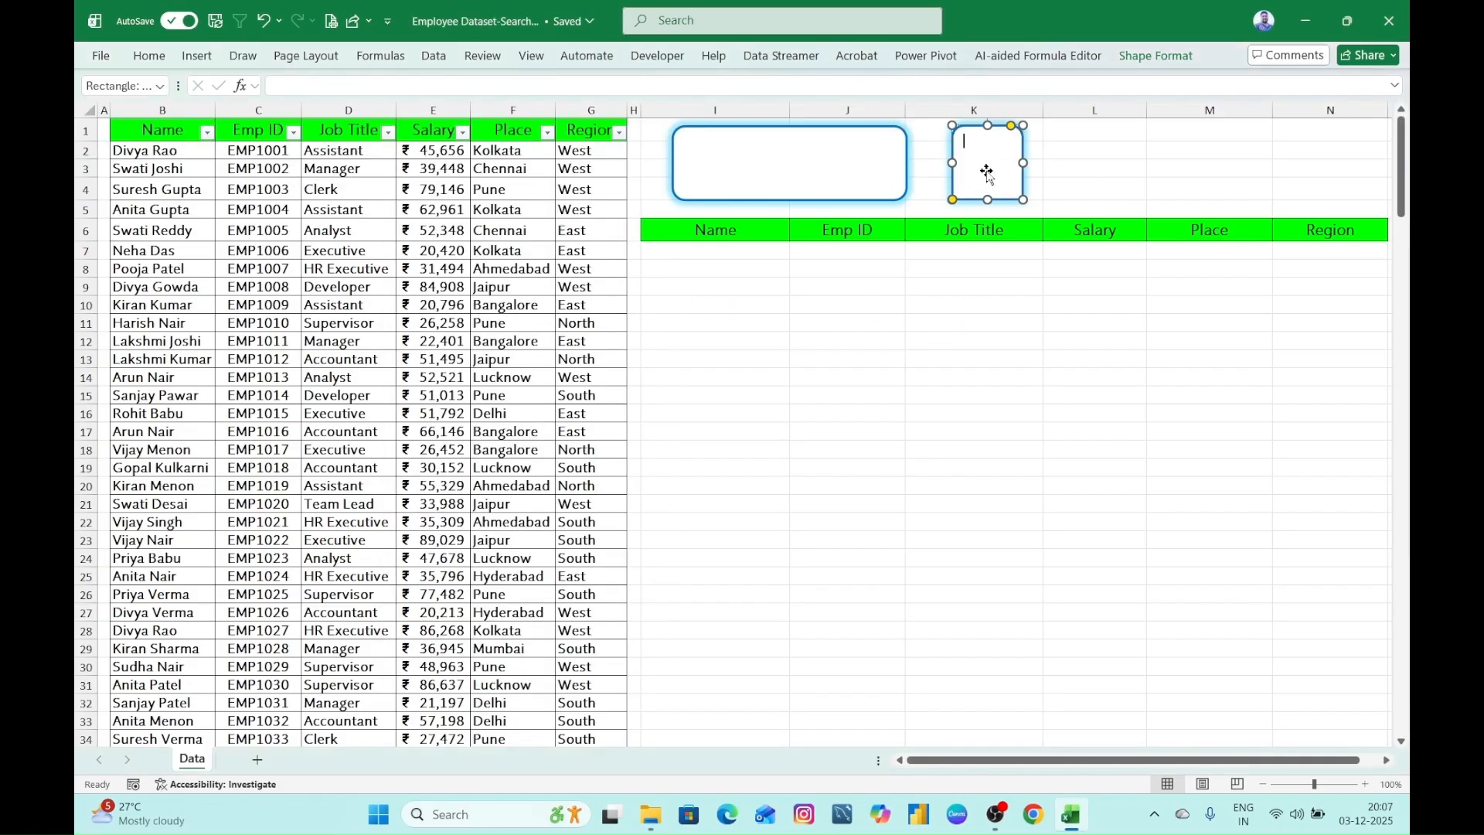
- Rotate the narrow shape so its rounded corners face left and place it over the left end of the search box
drag(1000, 139, 706, 160)
click(1090, 393)
click(801, 159)
click(716, 160)
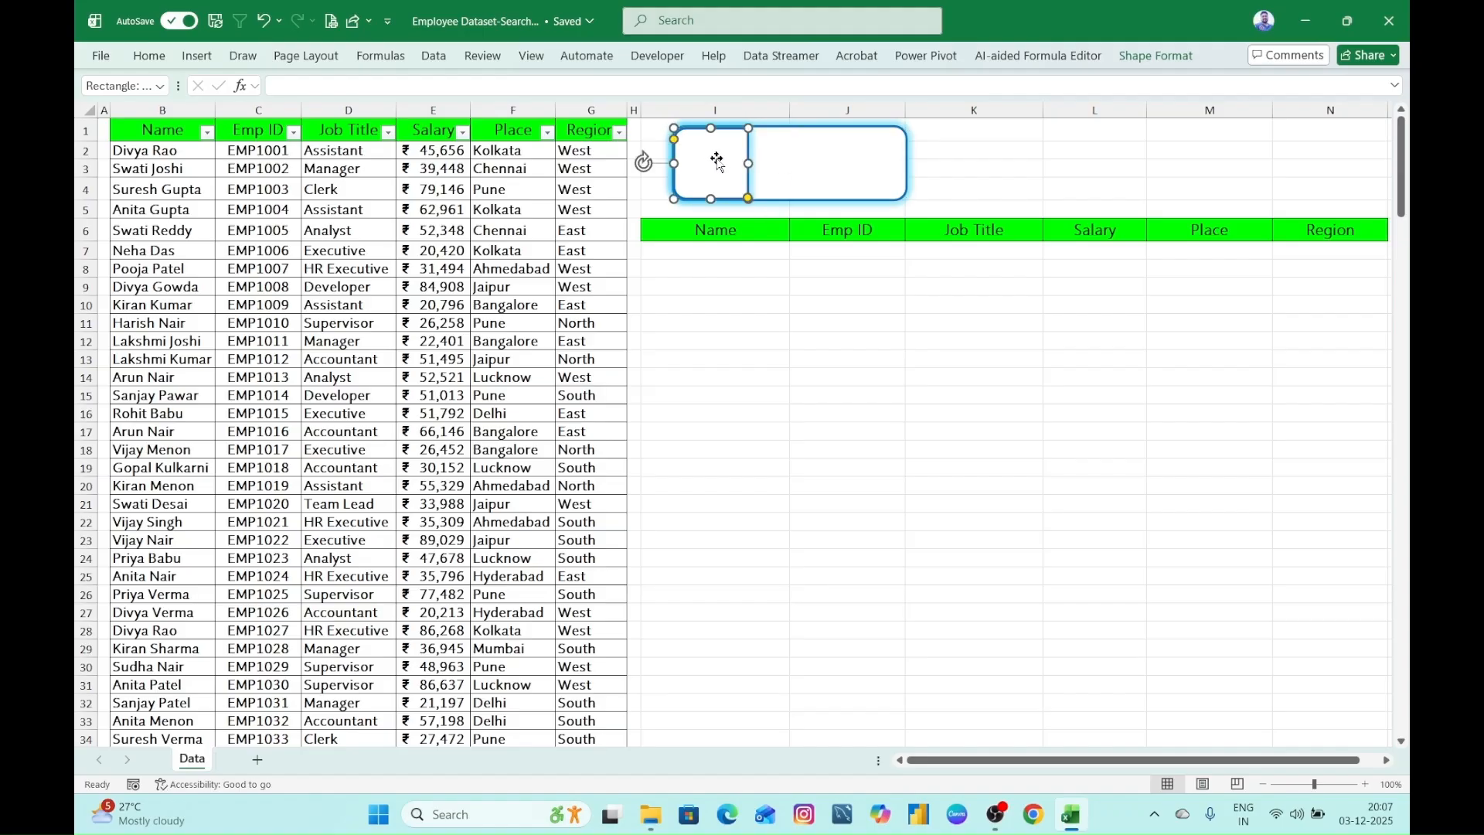
- Fill the narrow shape at the search box's left end with the standard dark blue
click(829, 164)
click(728, 161)
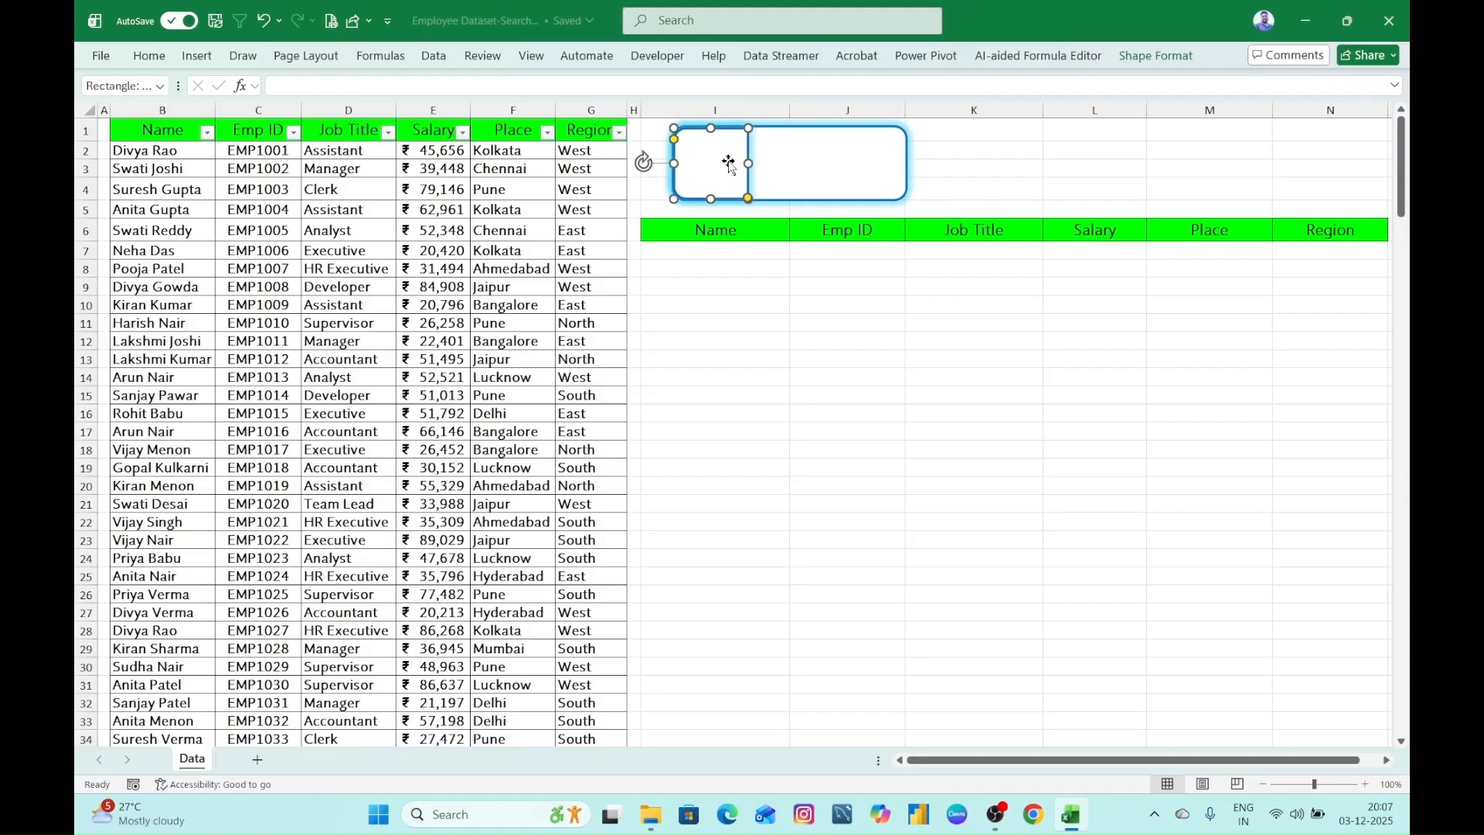
click(1153, 57)
click(593, 83)
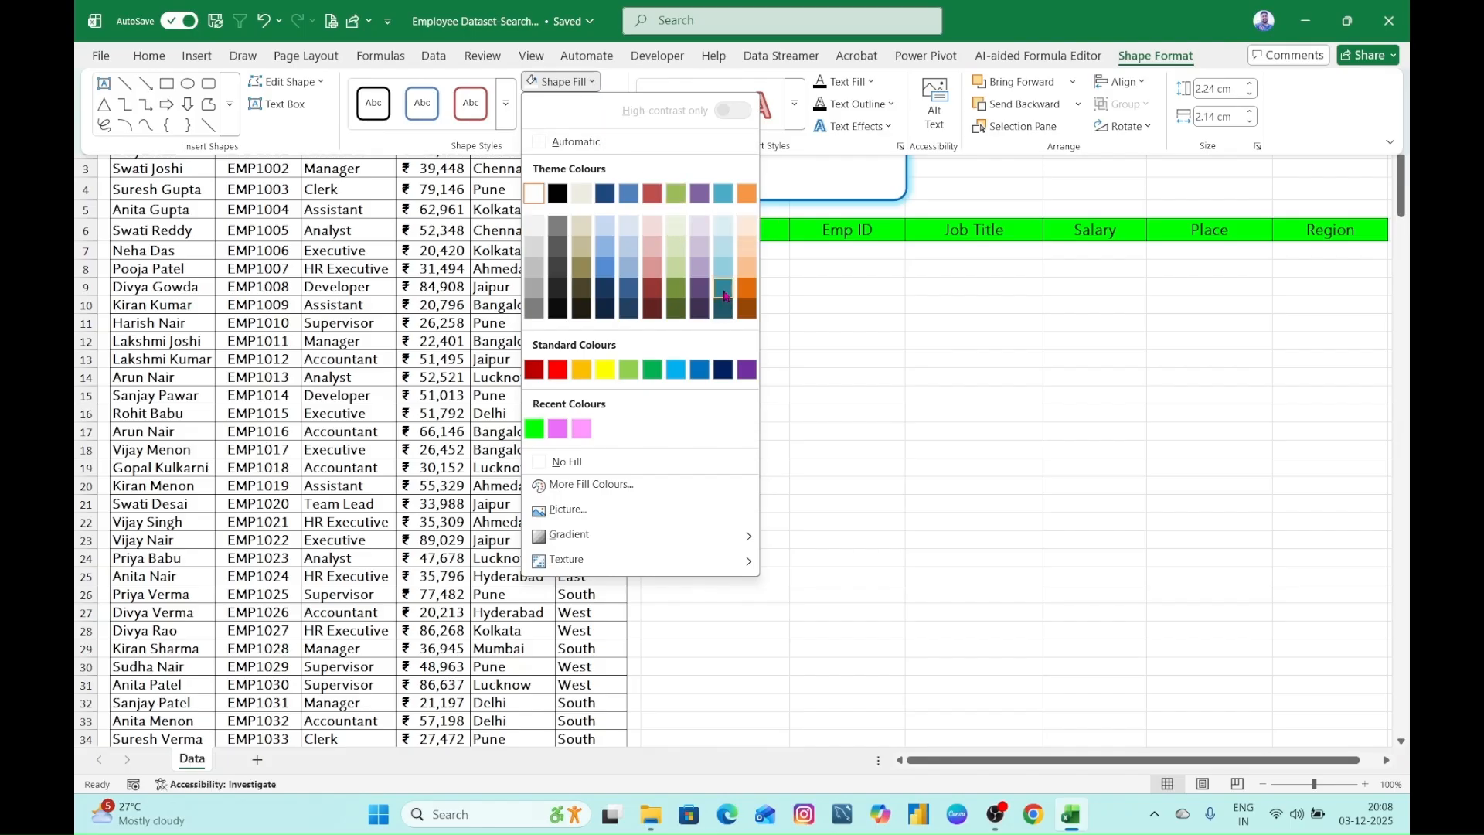
click(723, 370)
click(801, 357)
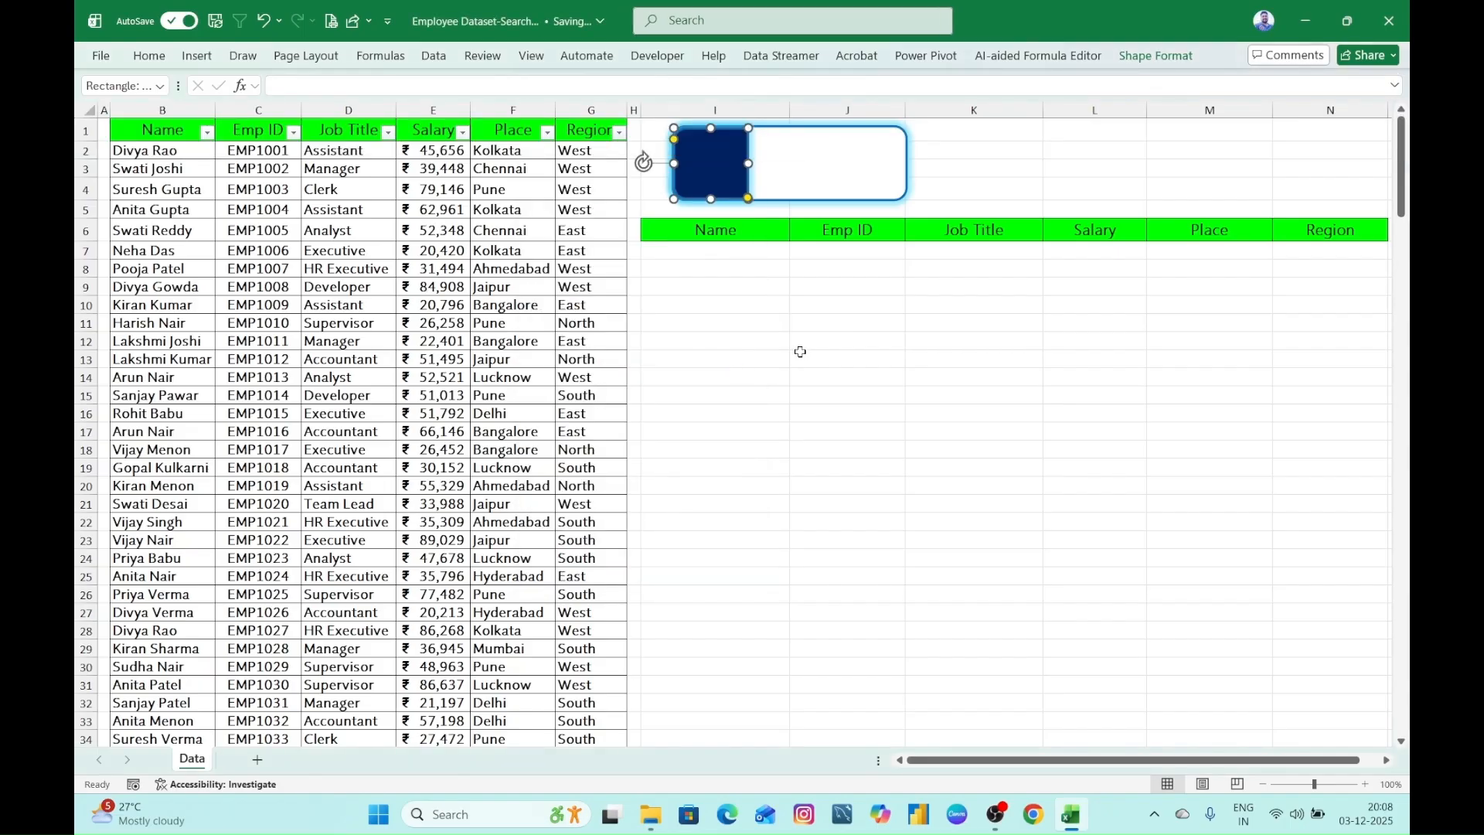
click(808, 321)
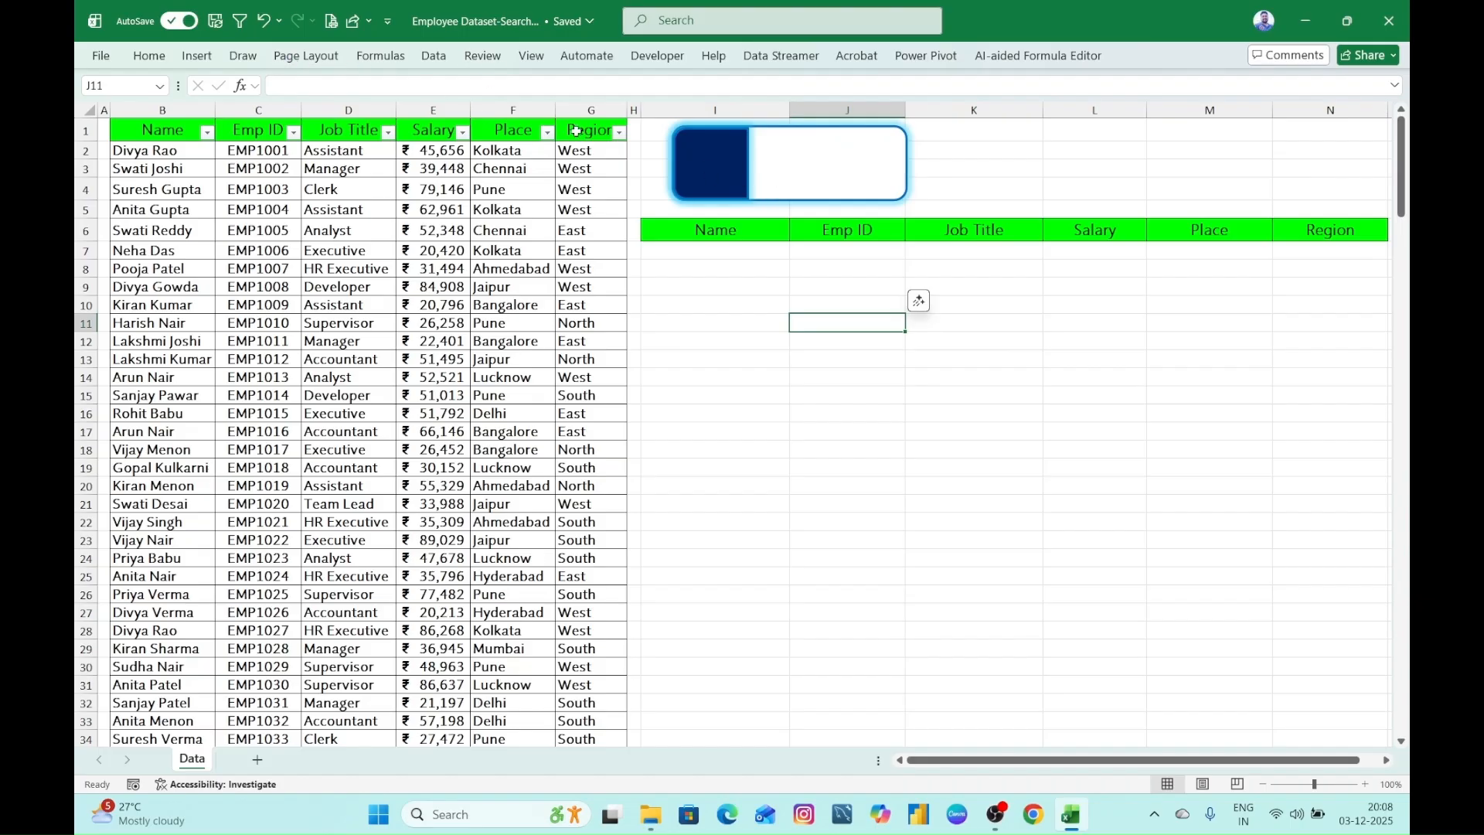
click(710, 166)
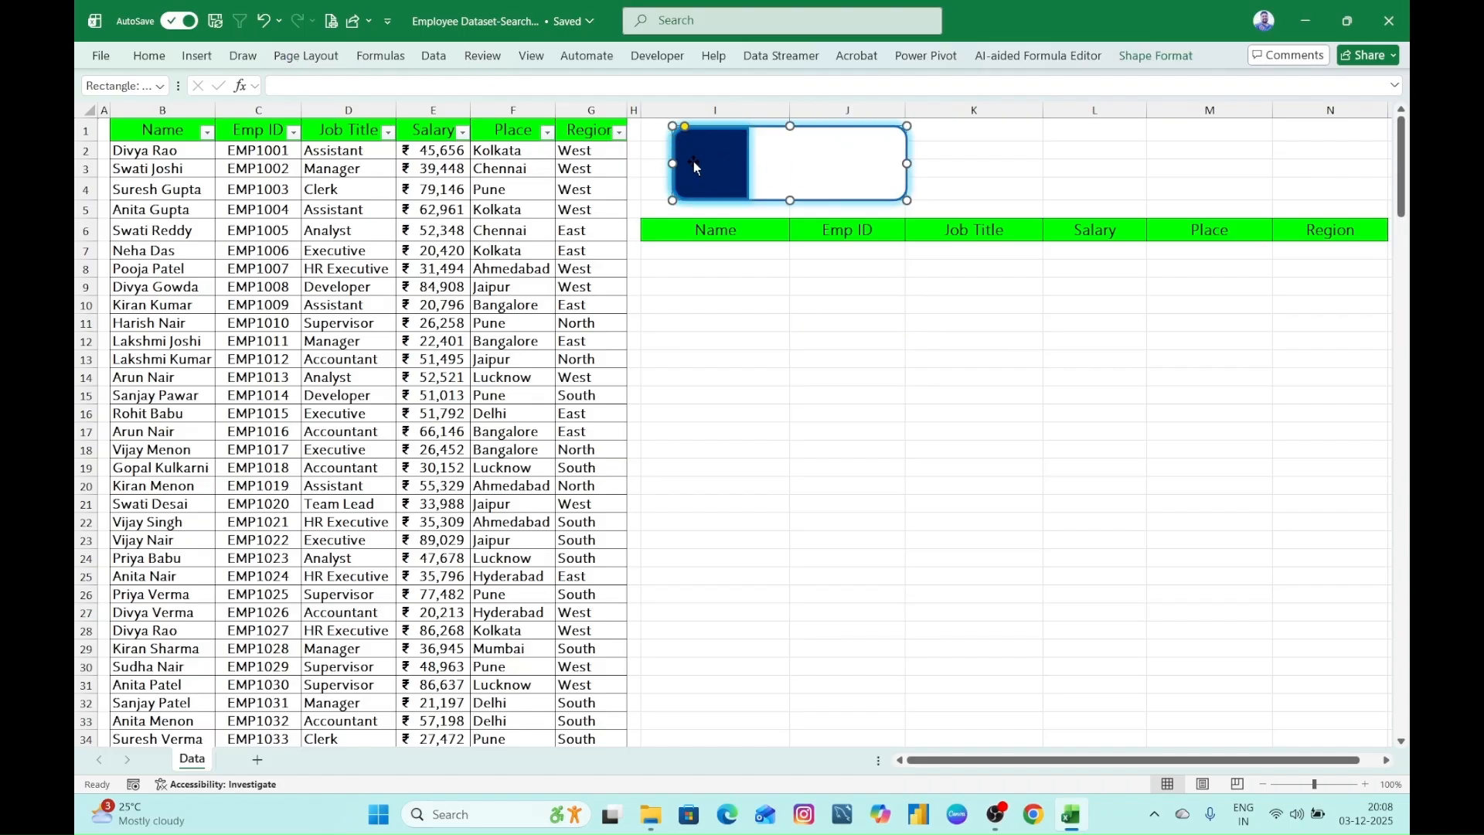
click(198, 56)
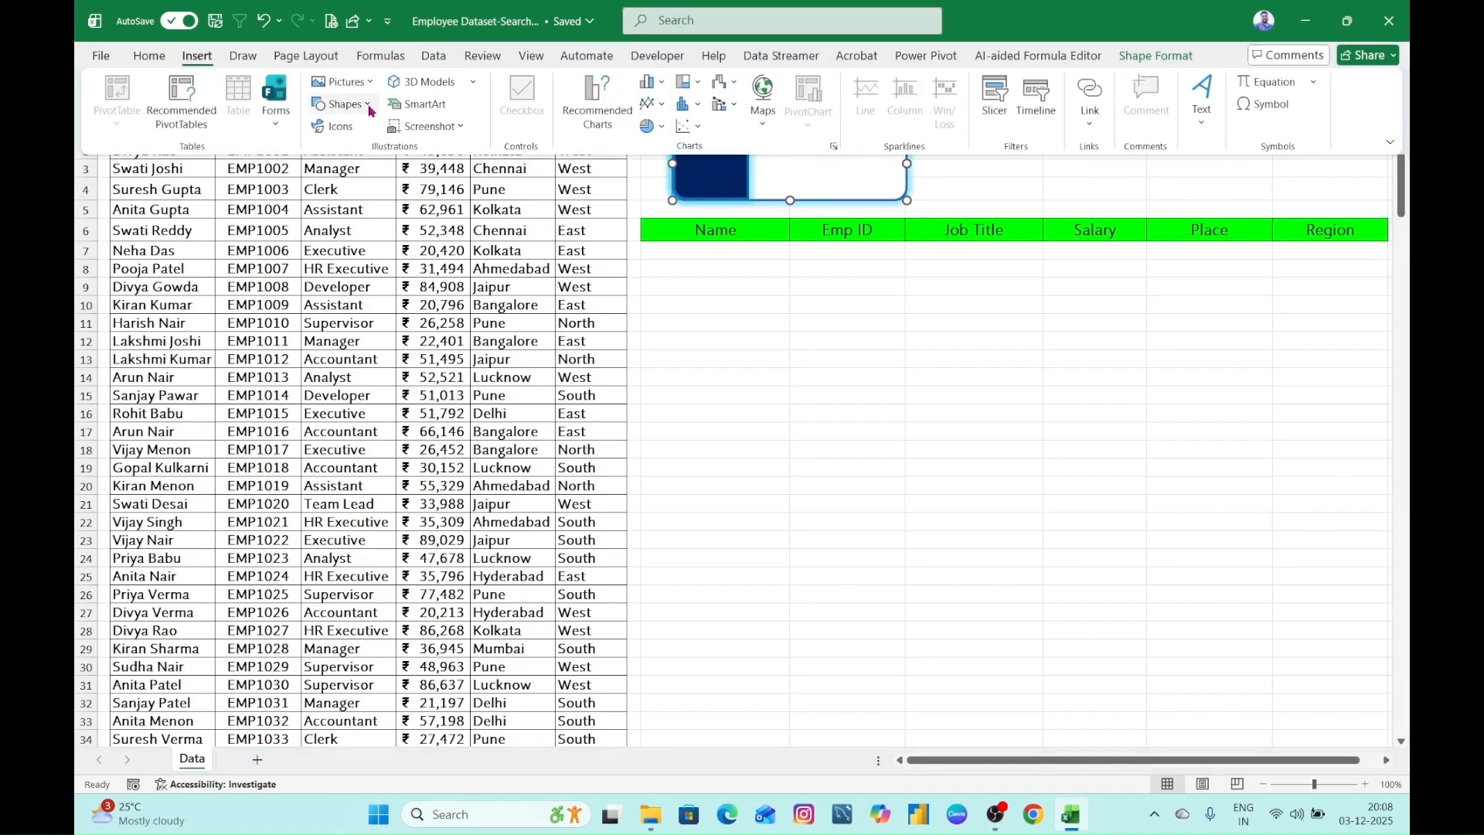
click(340, 127)
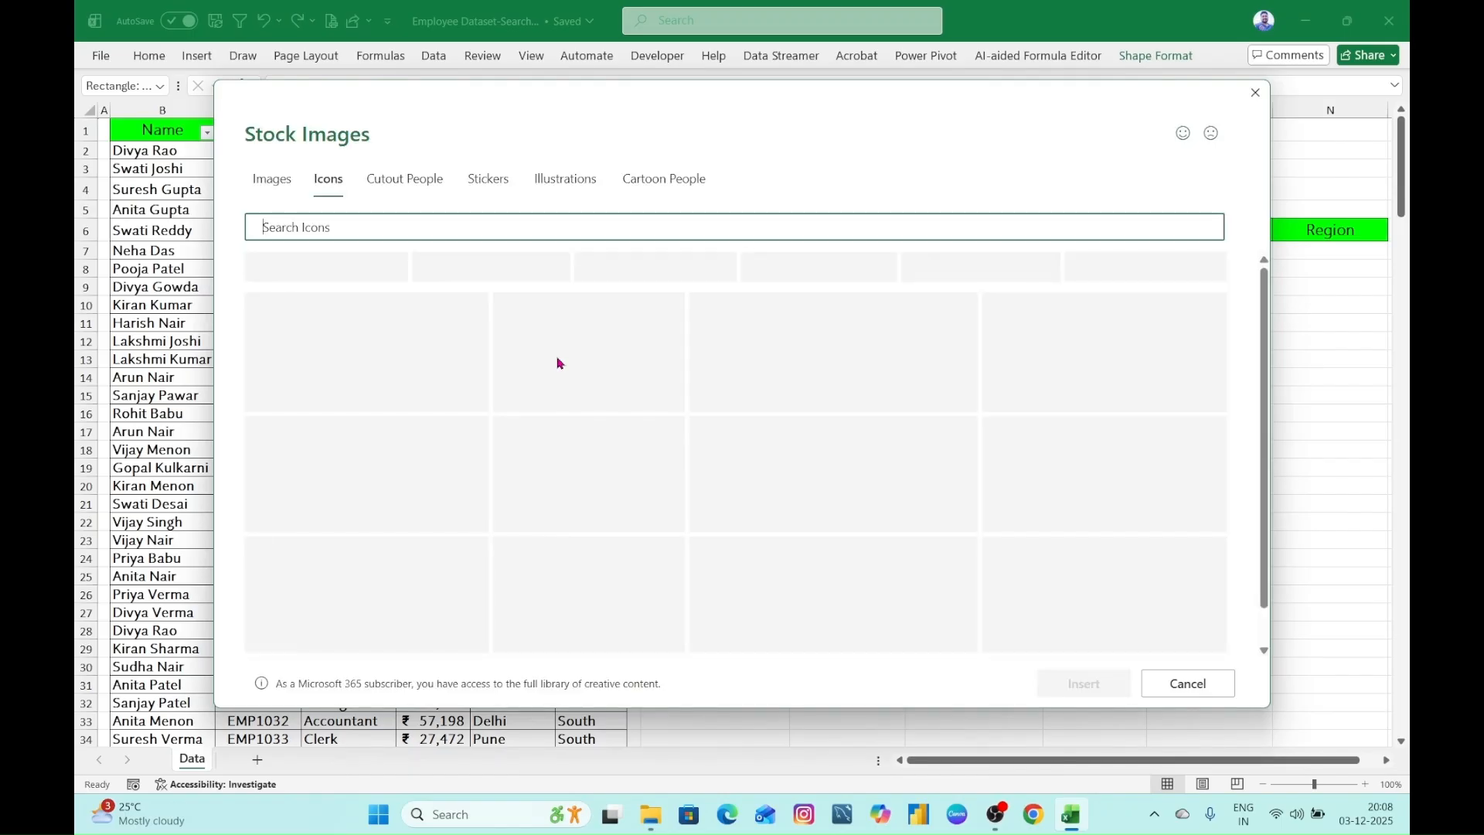
text(search)
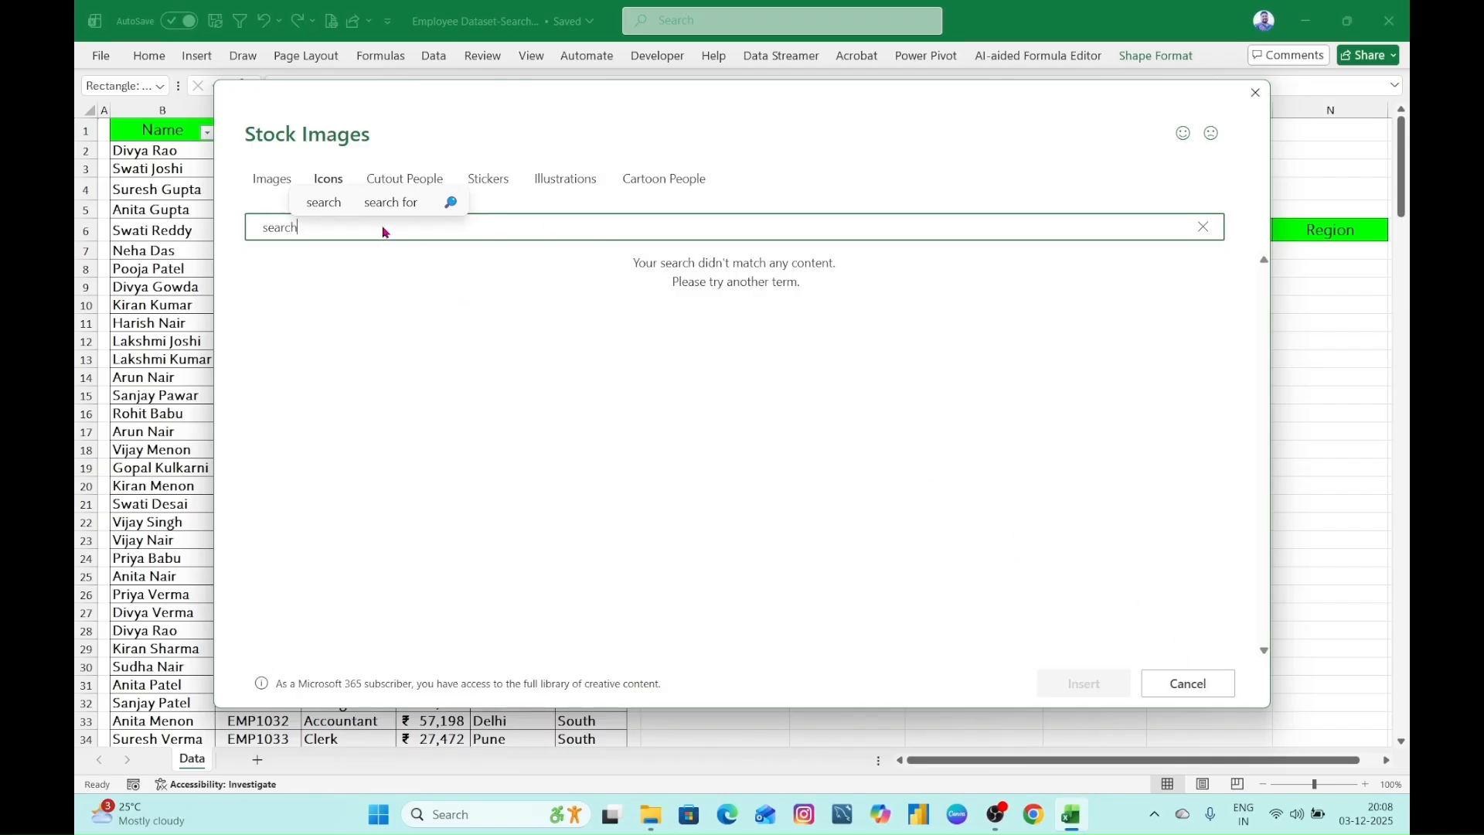
key(Return)
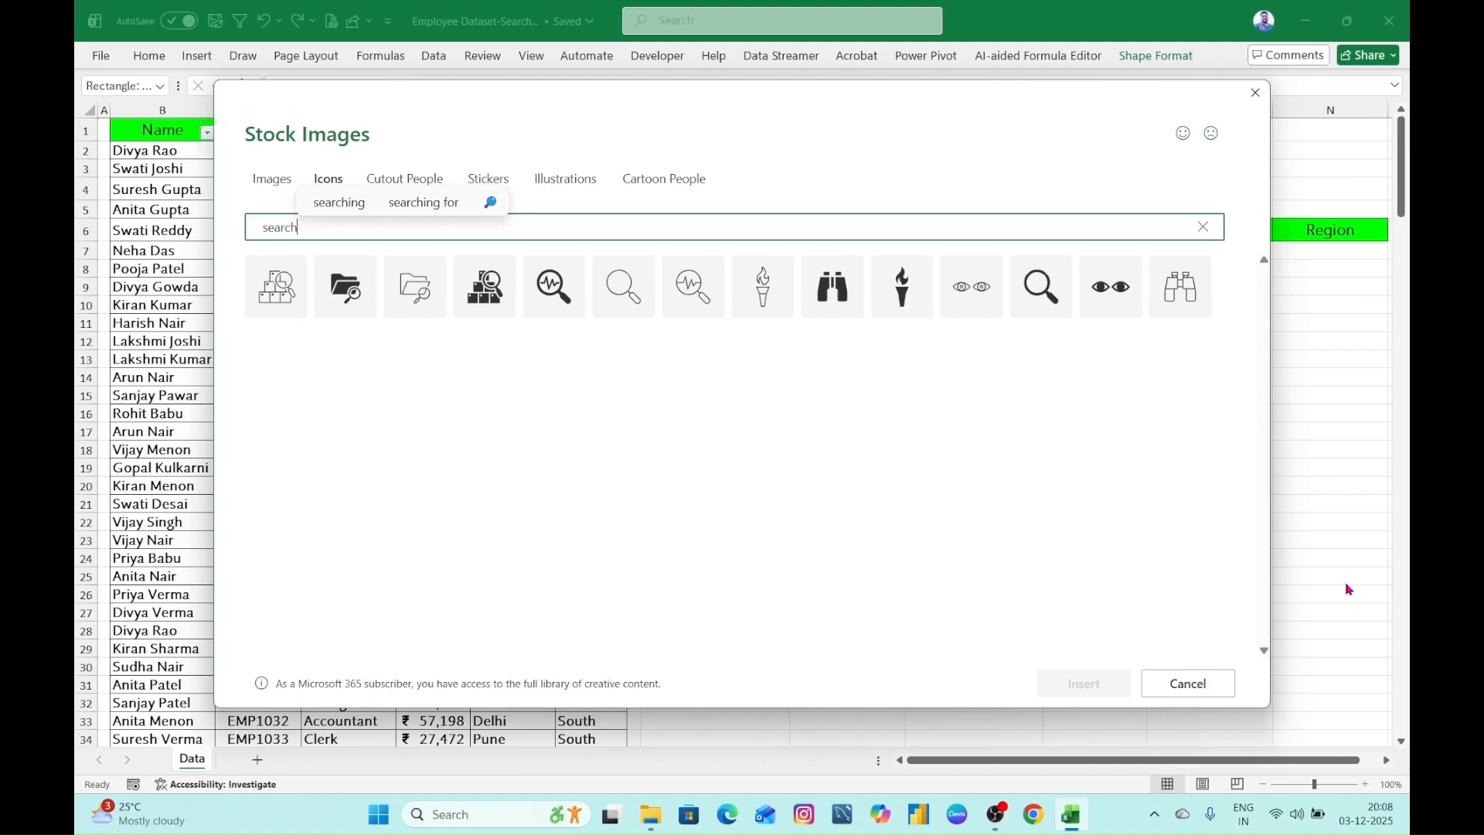
click(1210, 683)
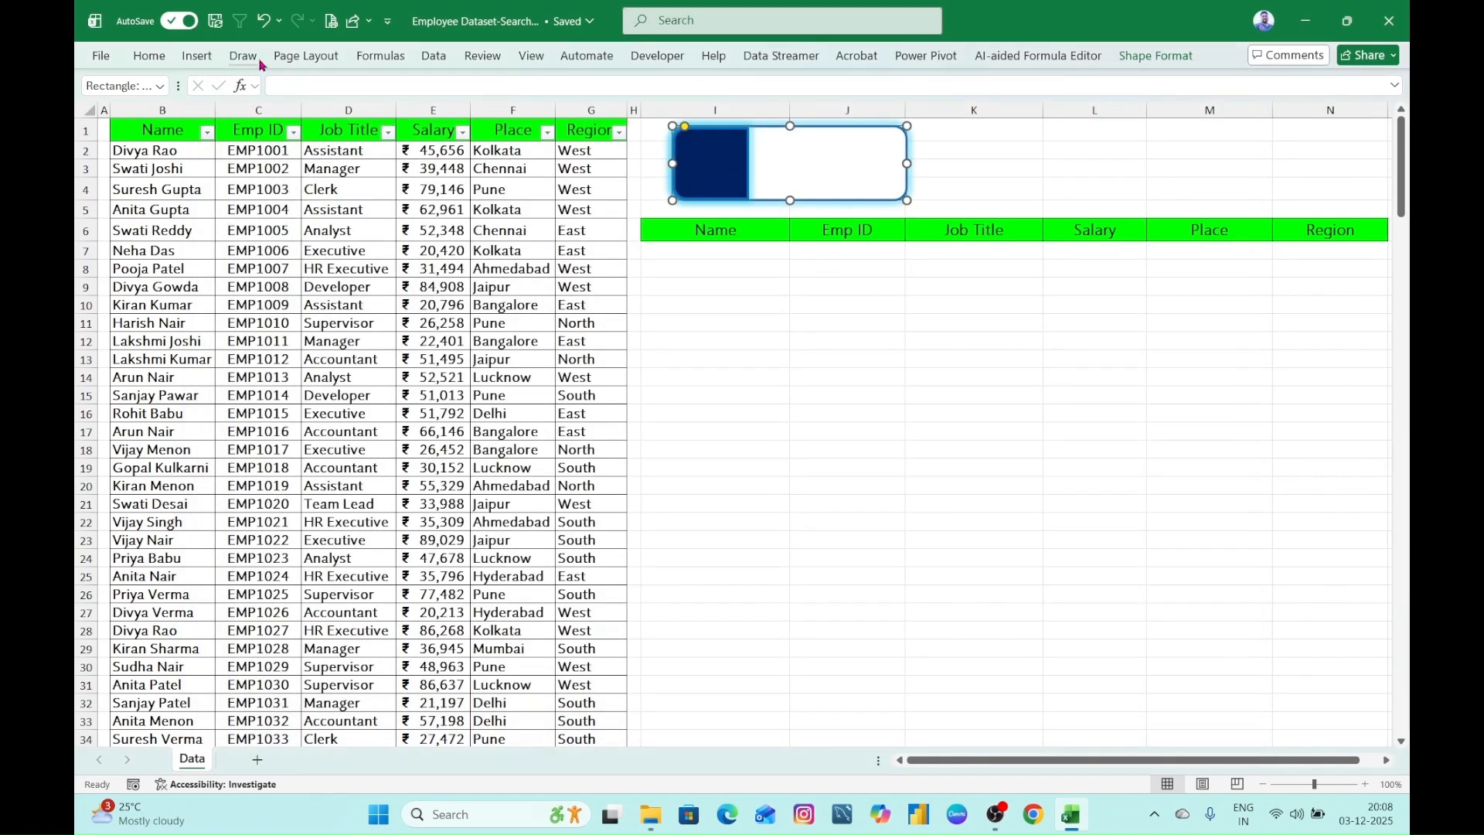
- Insert the magnifying glass picture 10629681 from the Desktop's Dashboard folder over the cells
click(197, 56)
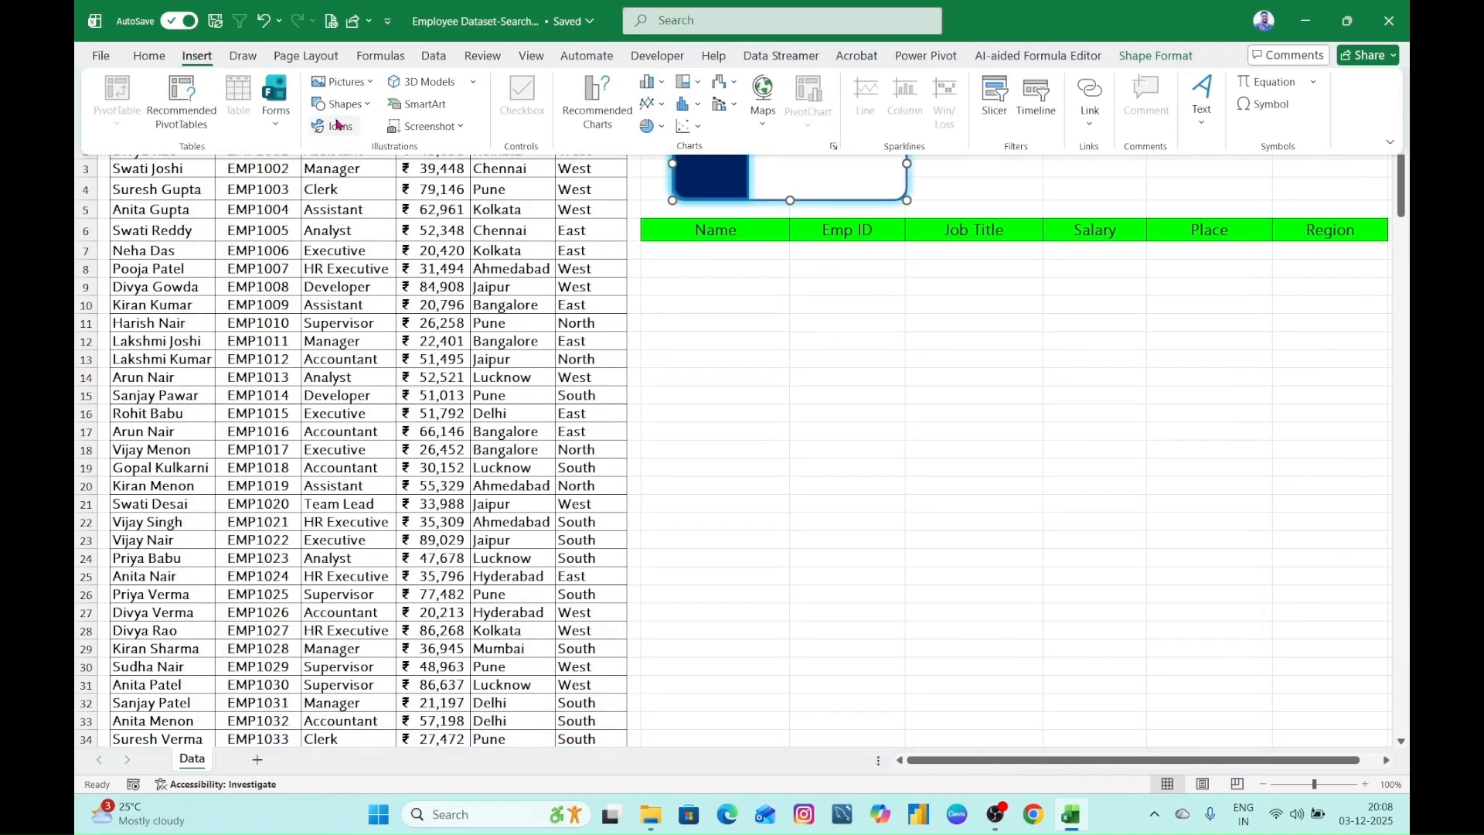
click(362, 90)
mouse_move(382, 138)
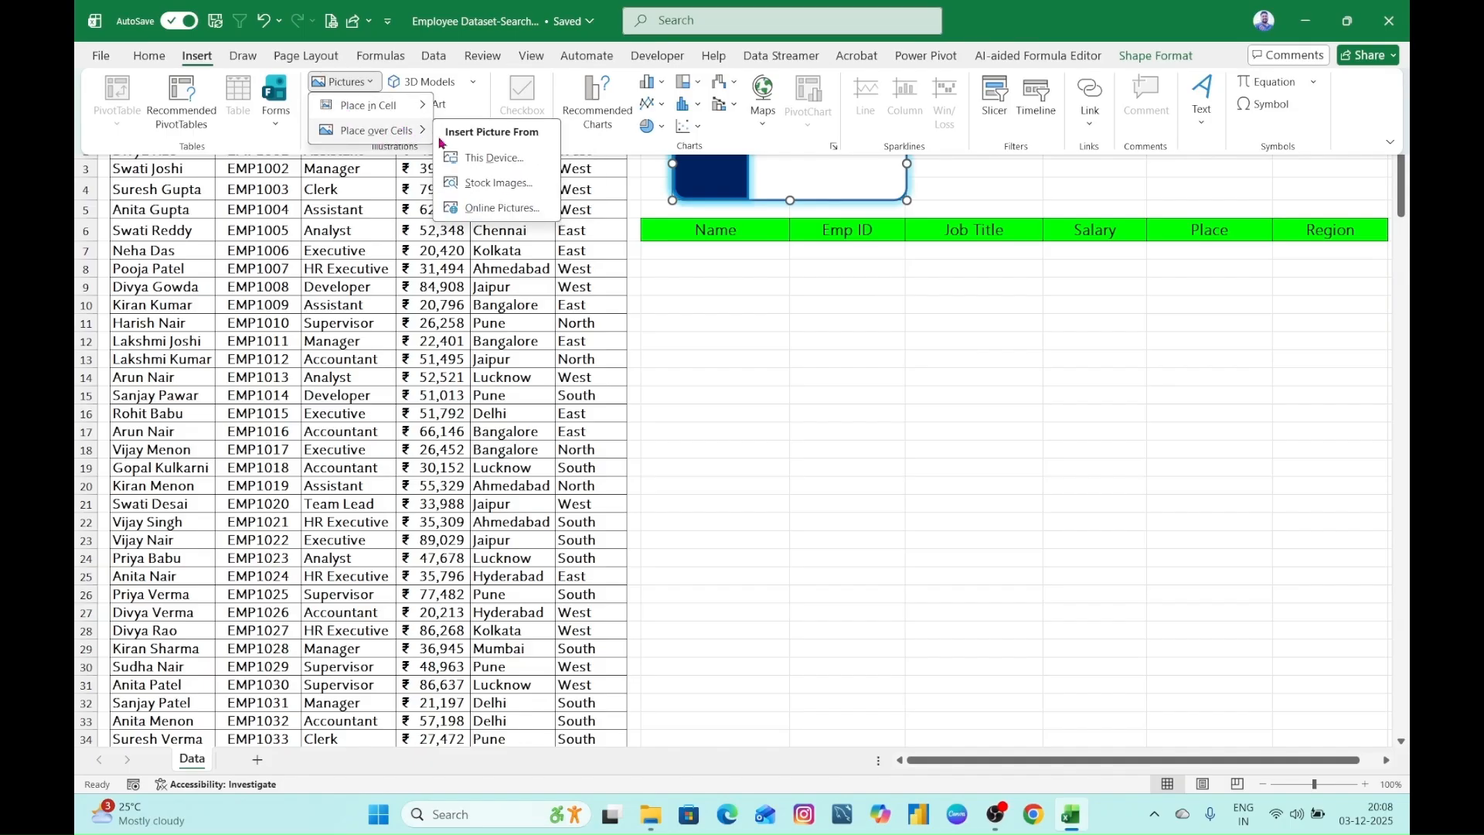
click(770, 297)
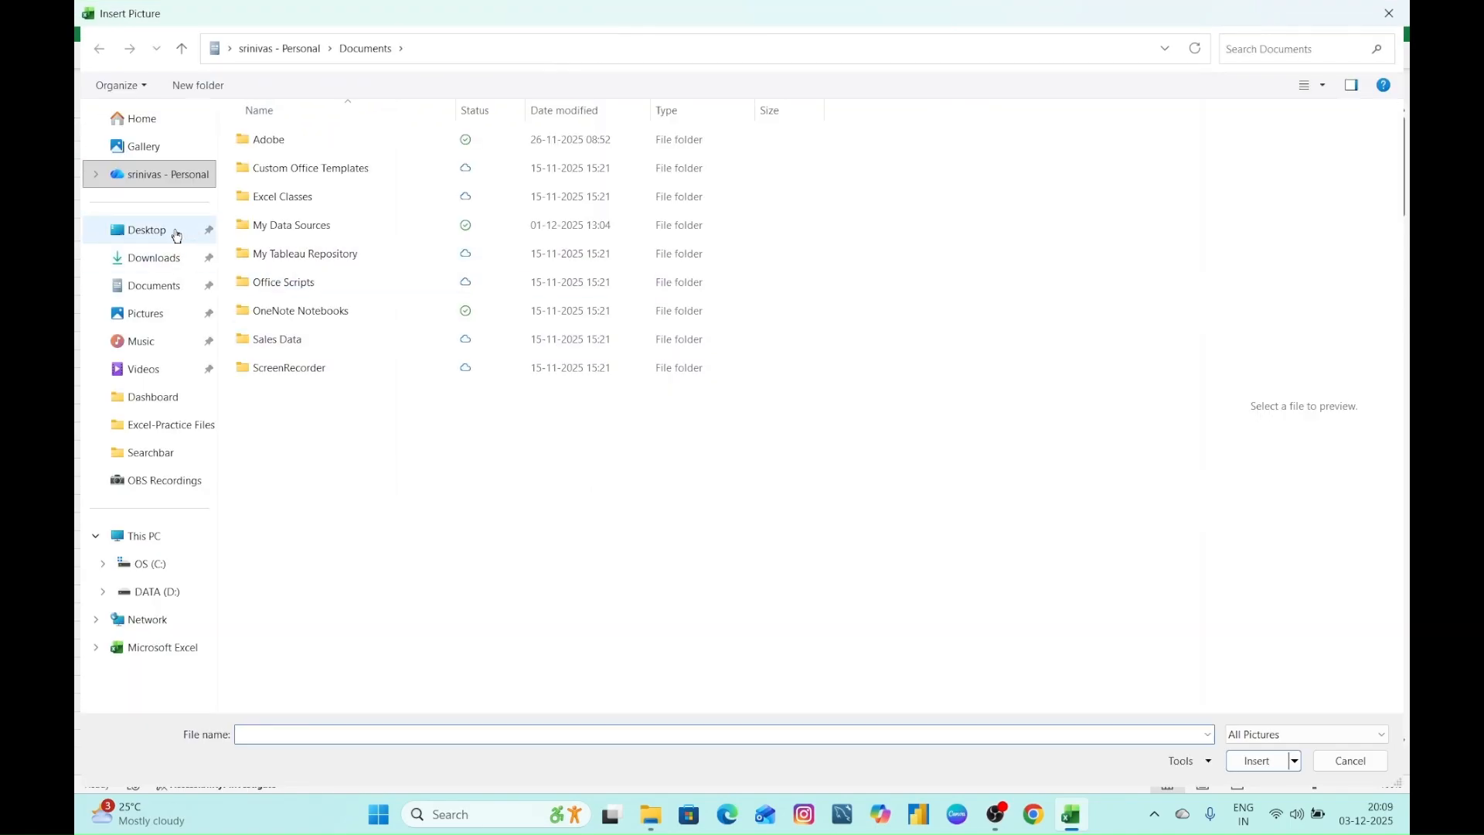
click(177, 236)
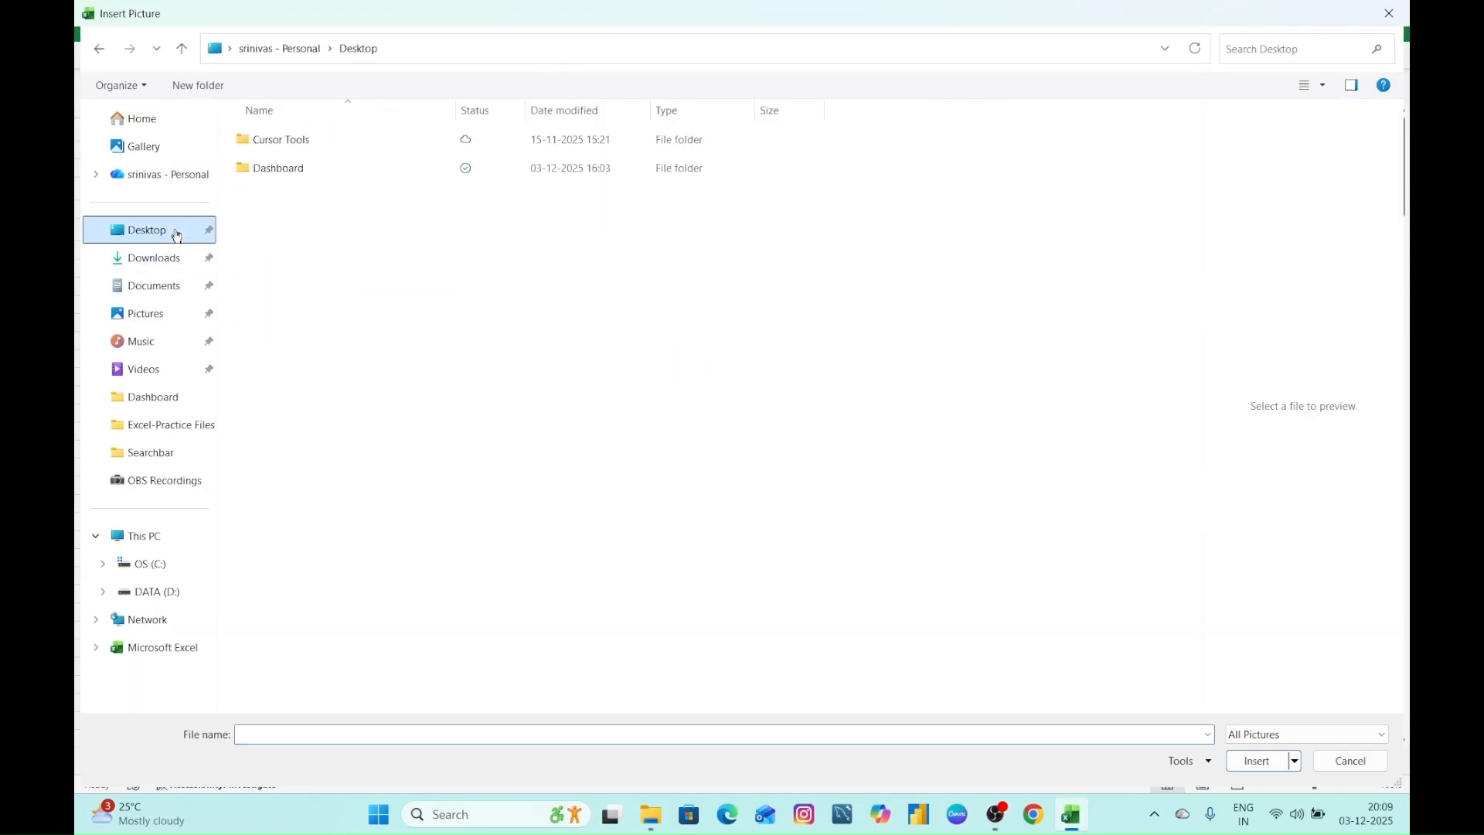
double_click(323, 169)
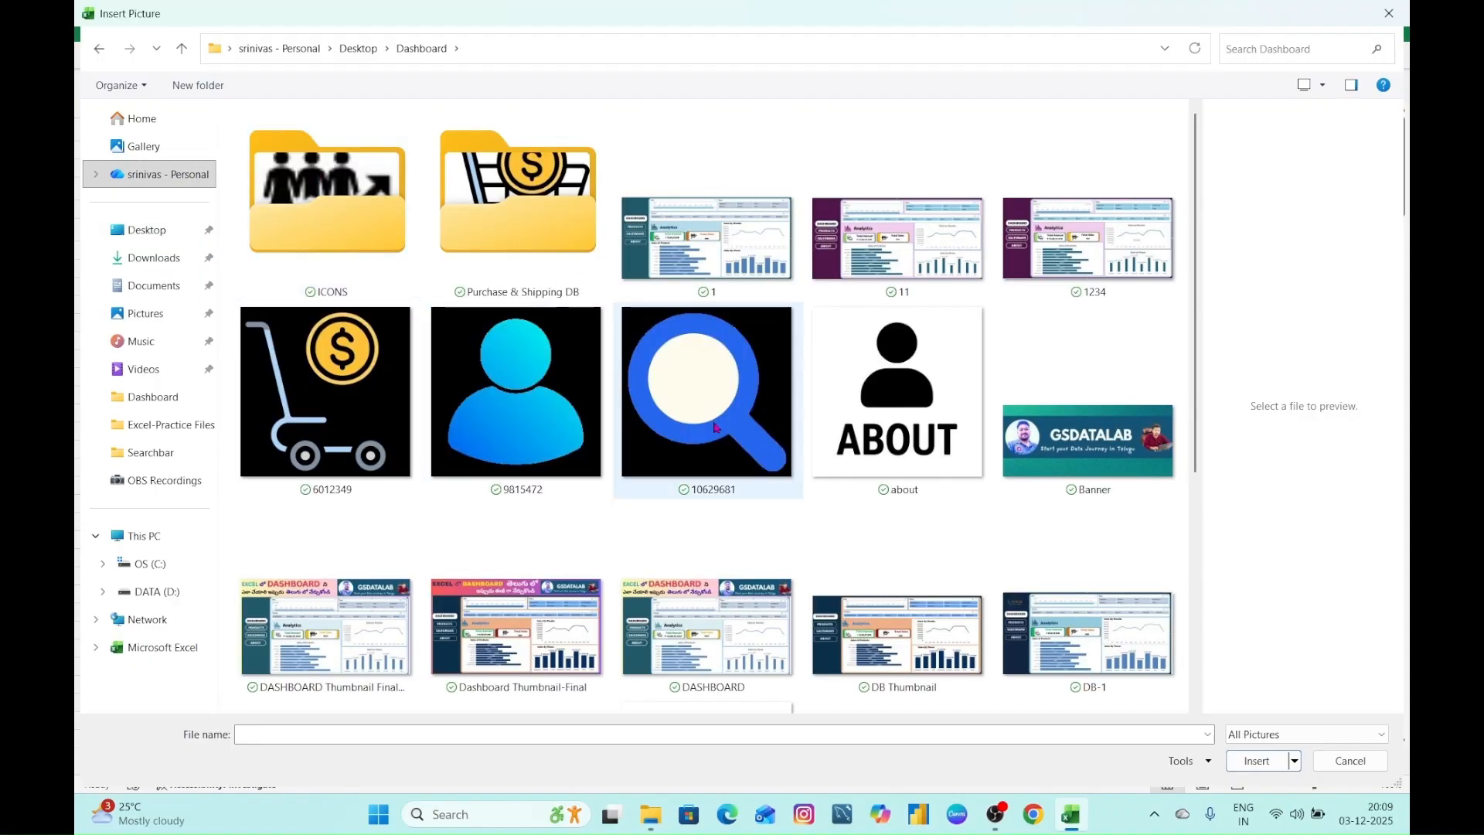
click(717, 427)
click(1264, 762)
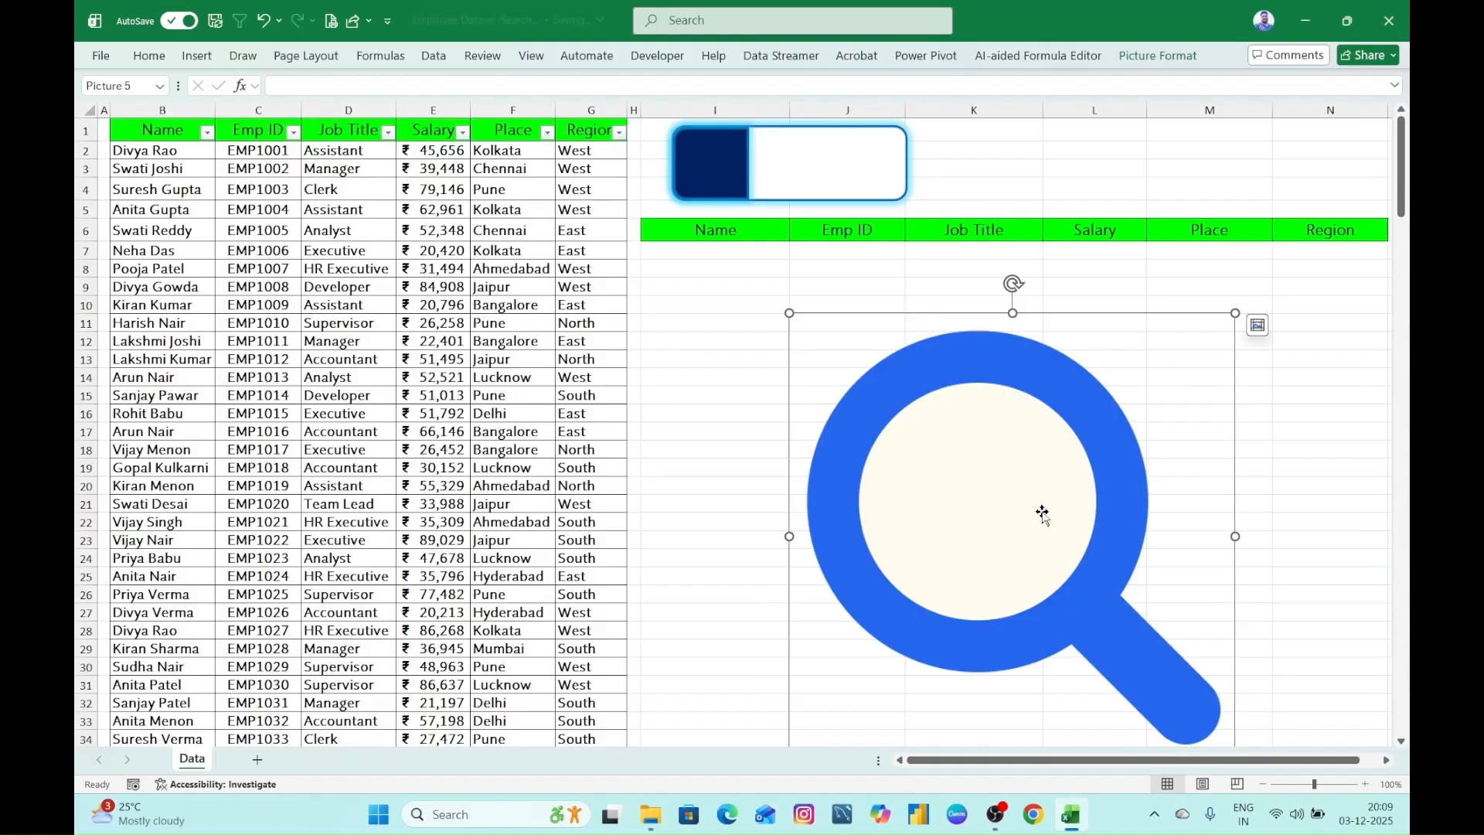
- Shrink the magnifier picture to about 1.99 cm square, rotate its handle to the lower left and place it over the search box's dark blue end
drag(1235, 315, 977, 577)
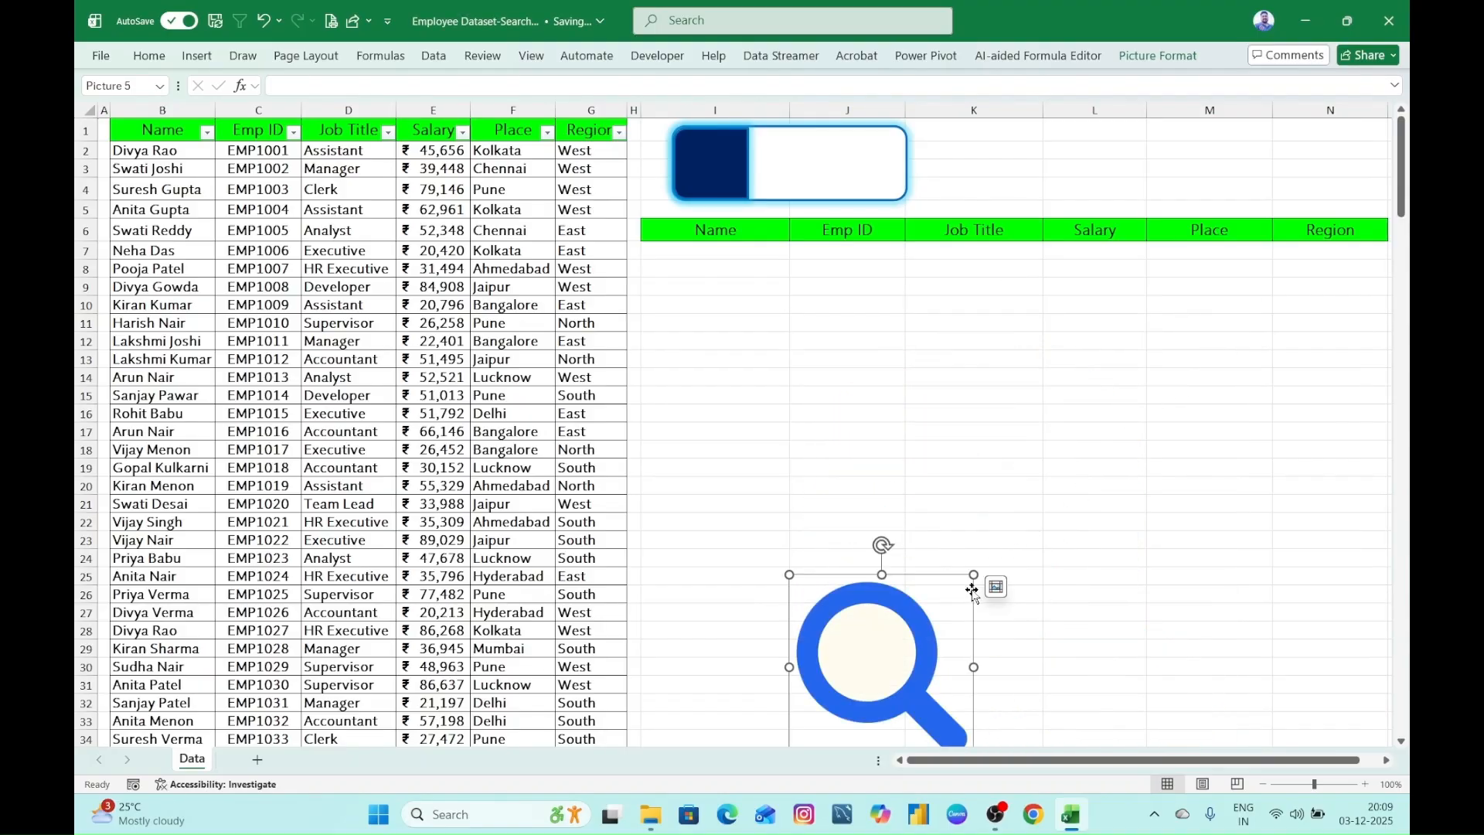
drag(897, 626, 928, 375)
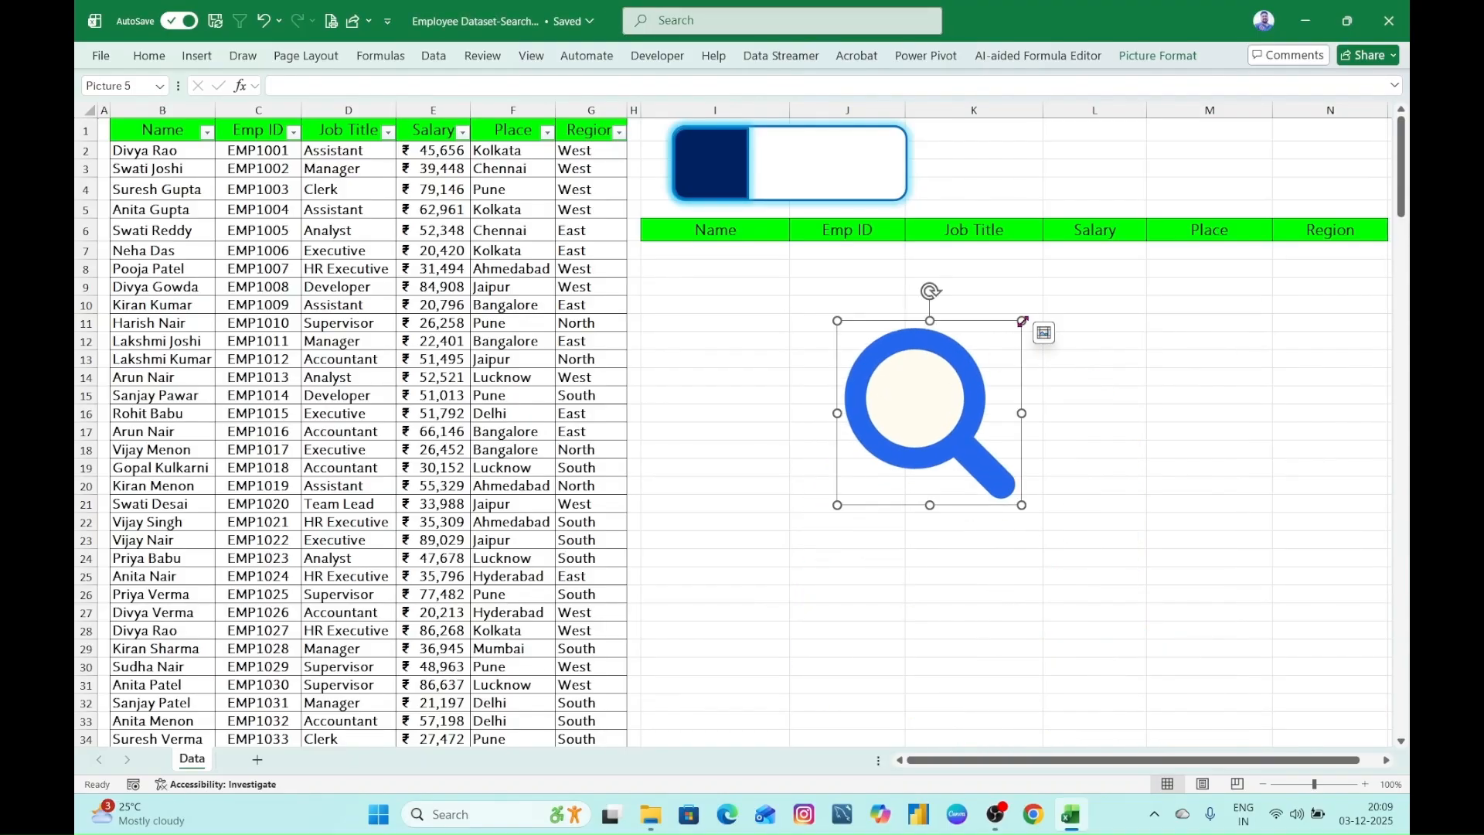
drag(1022, 320, 726, 165)
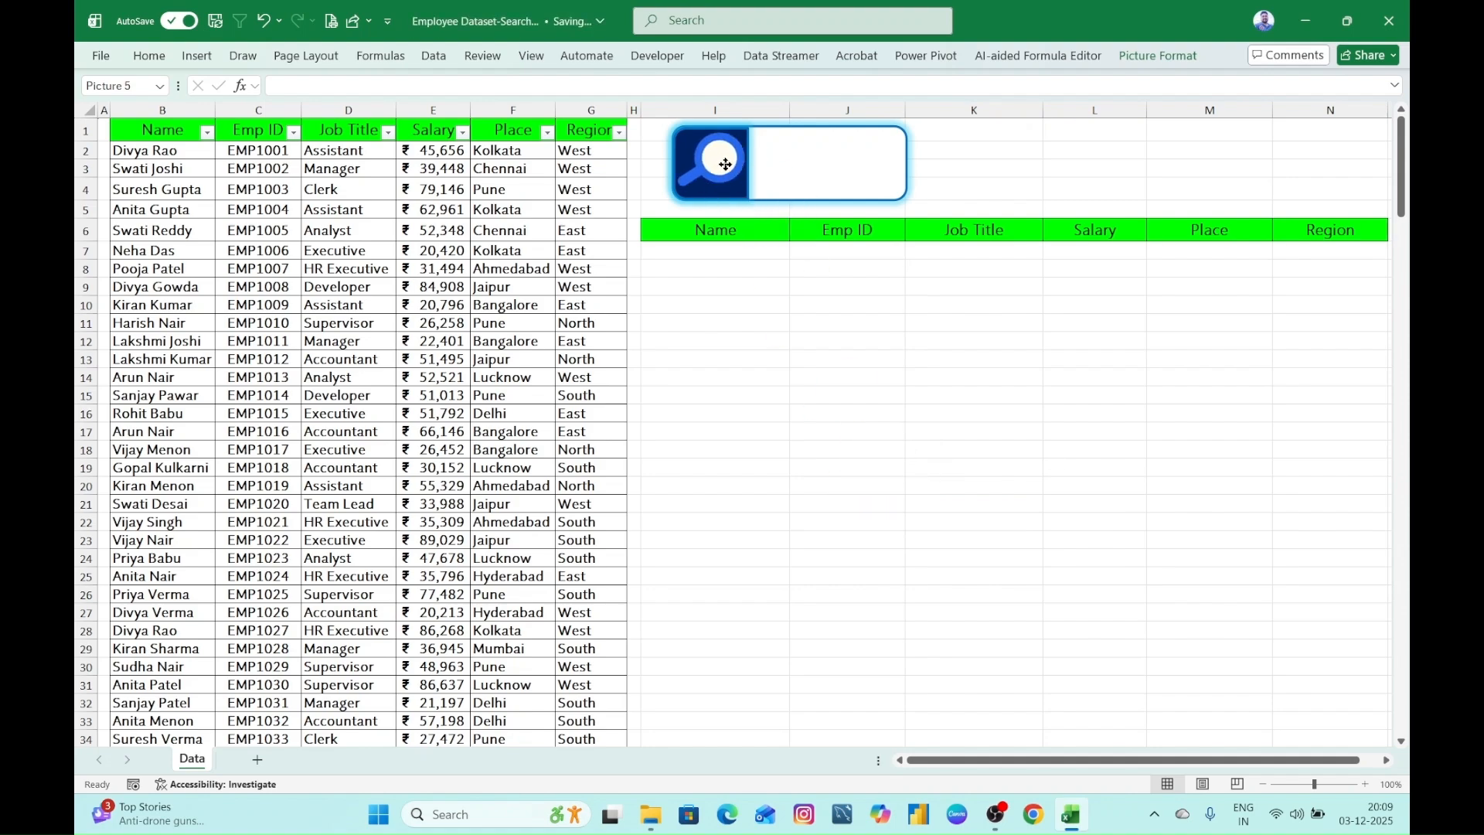
click(765, 357)
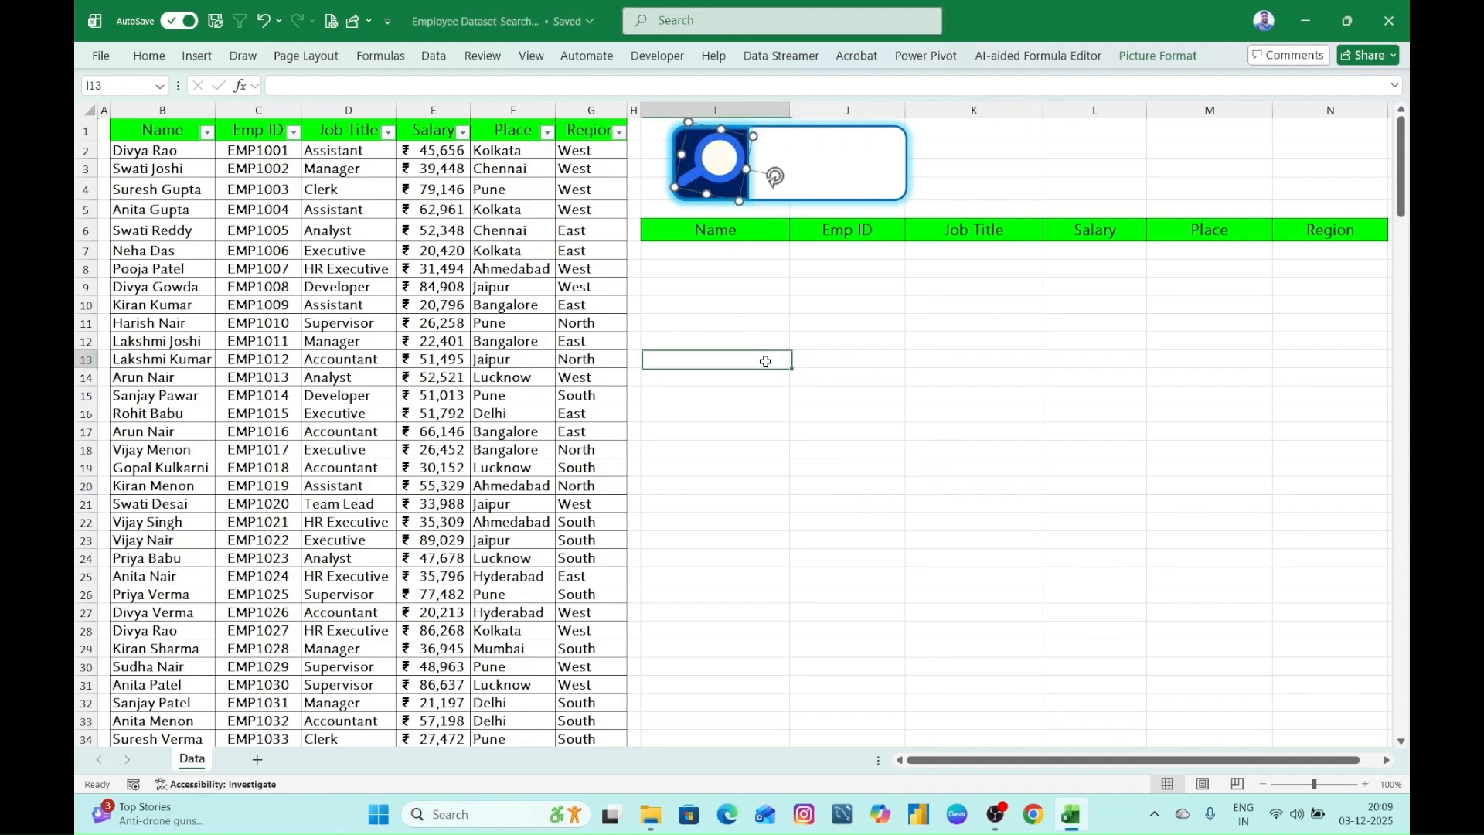
click(735, 183)
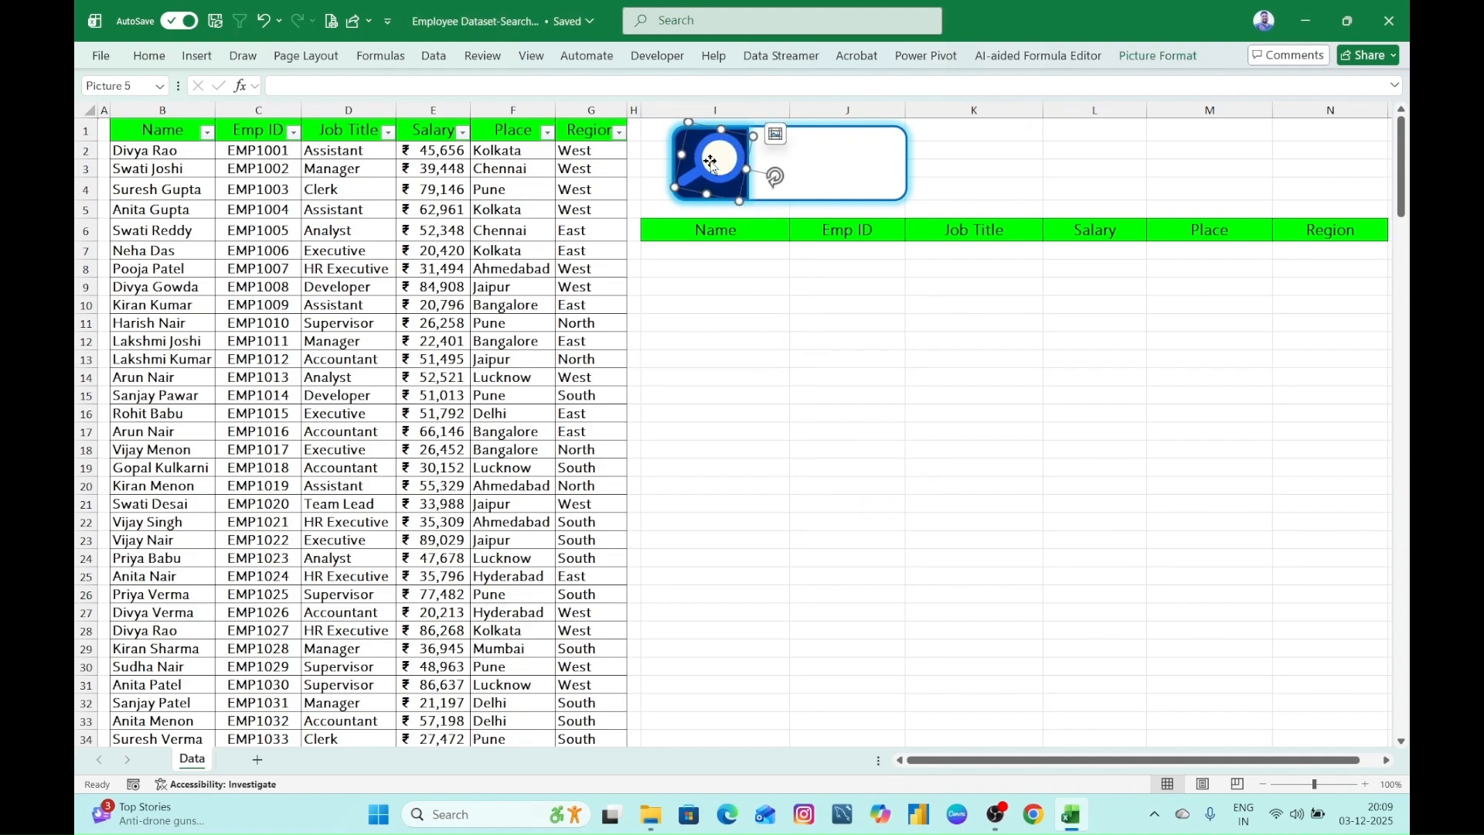
click(1157, 54)
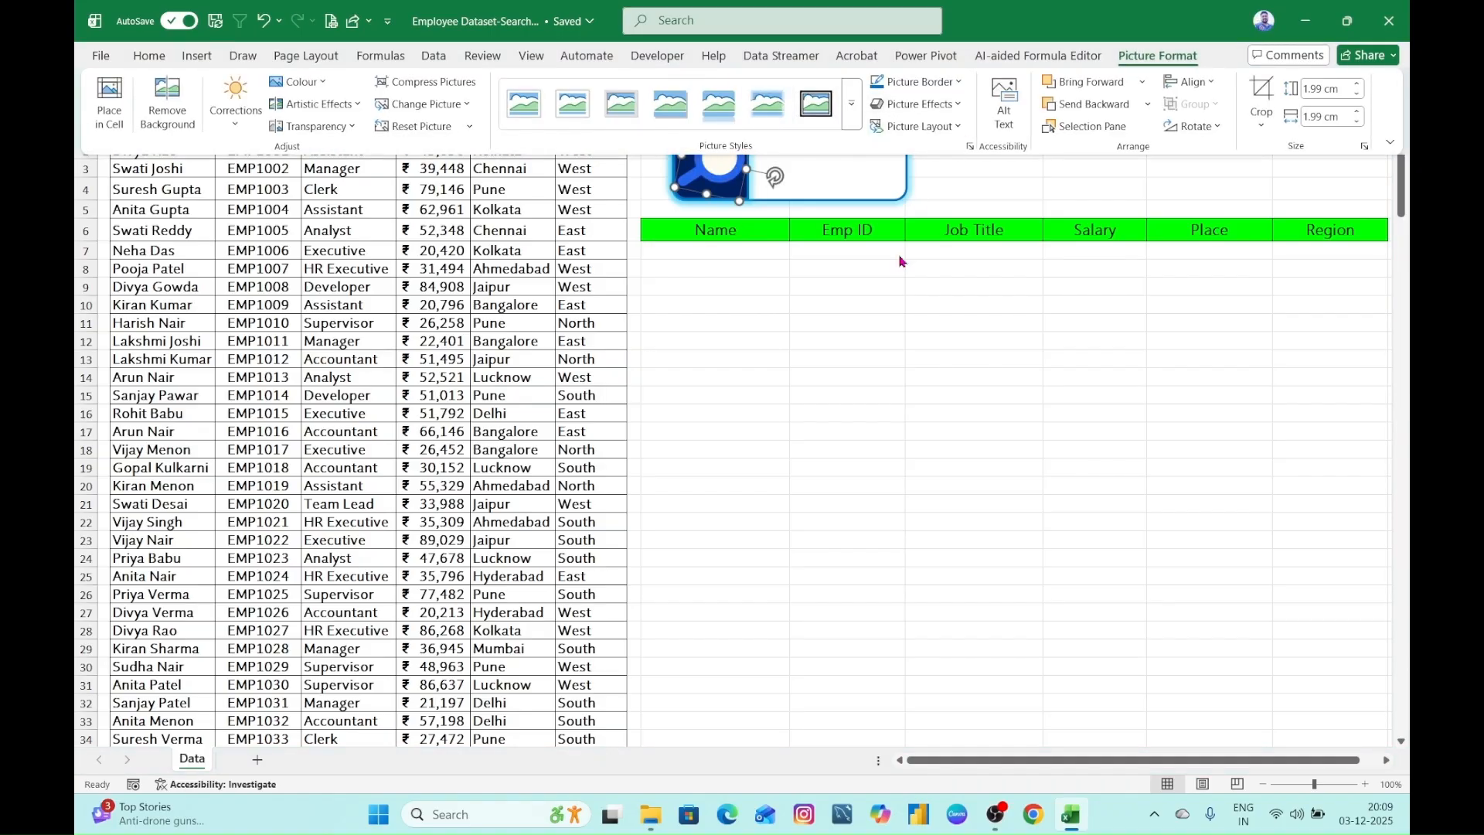
click(1004, 387)
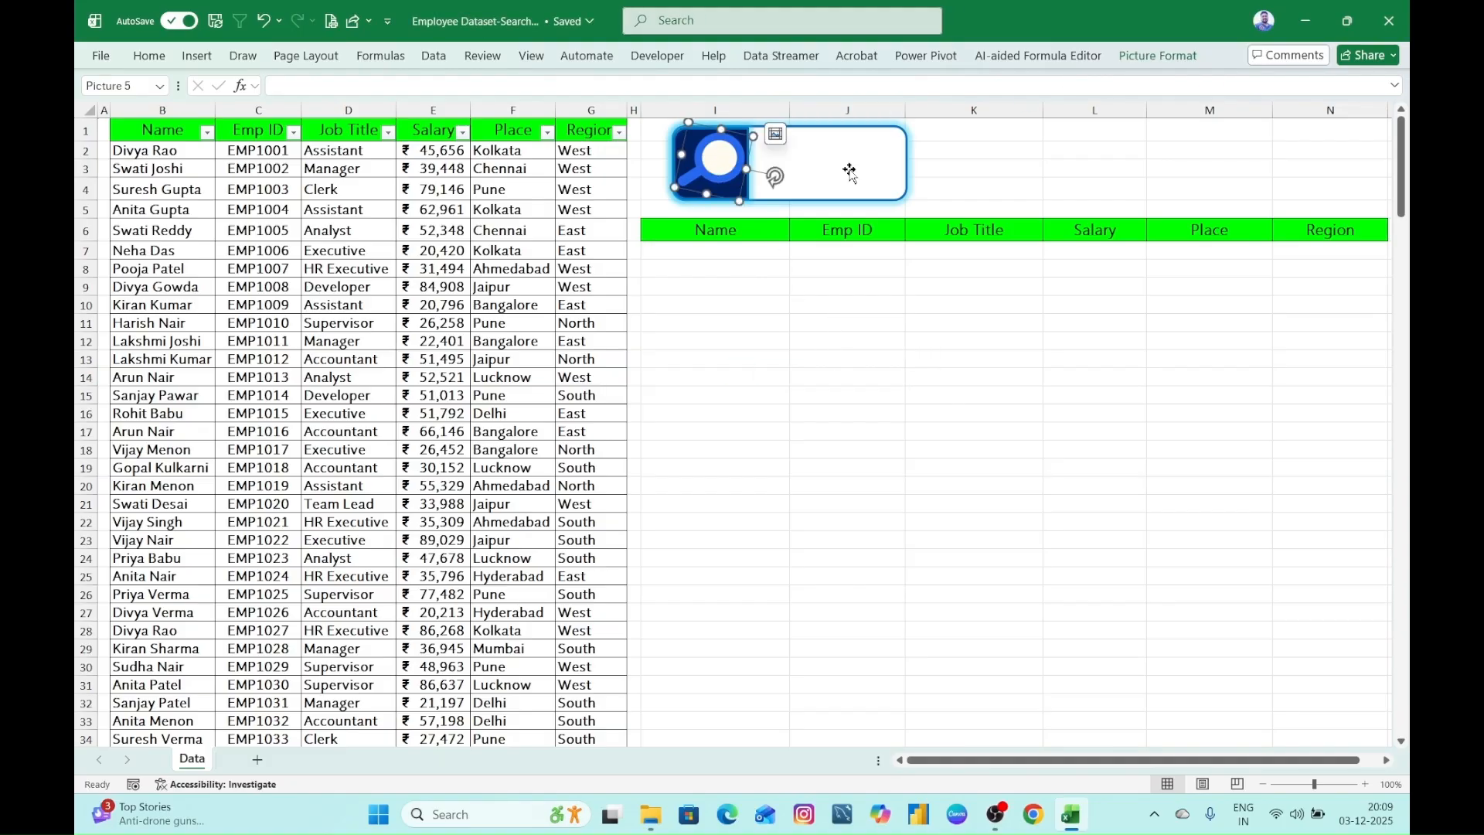
click(1158, 56)
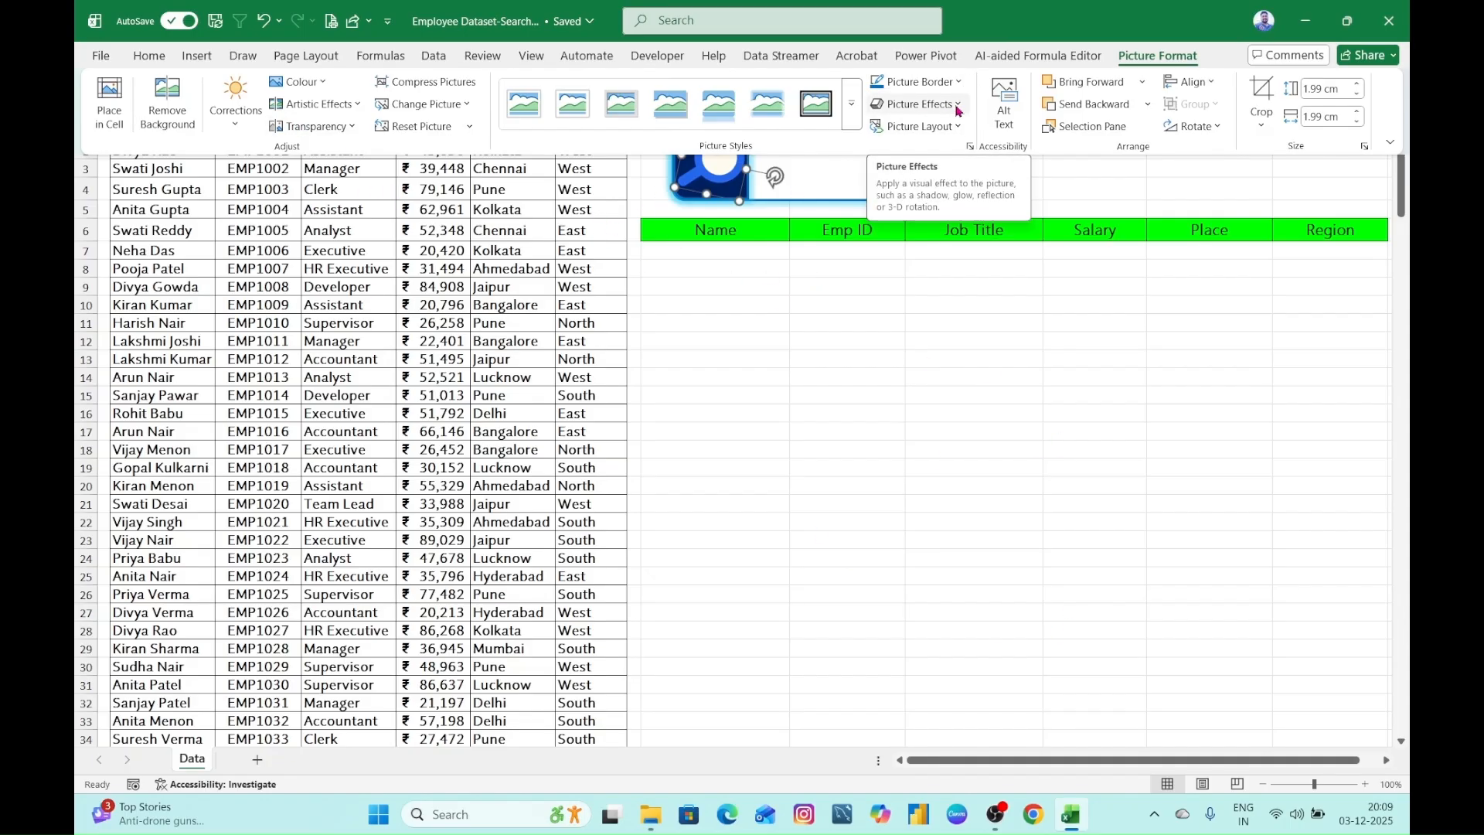
click(897, 387)
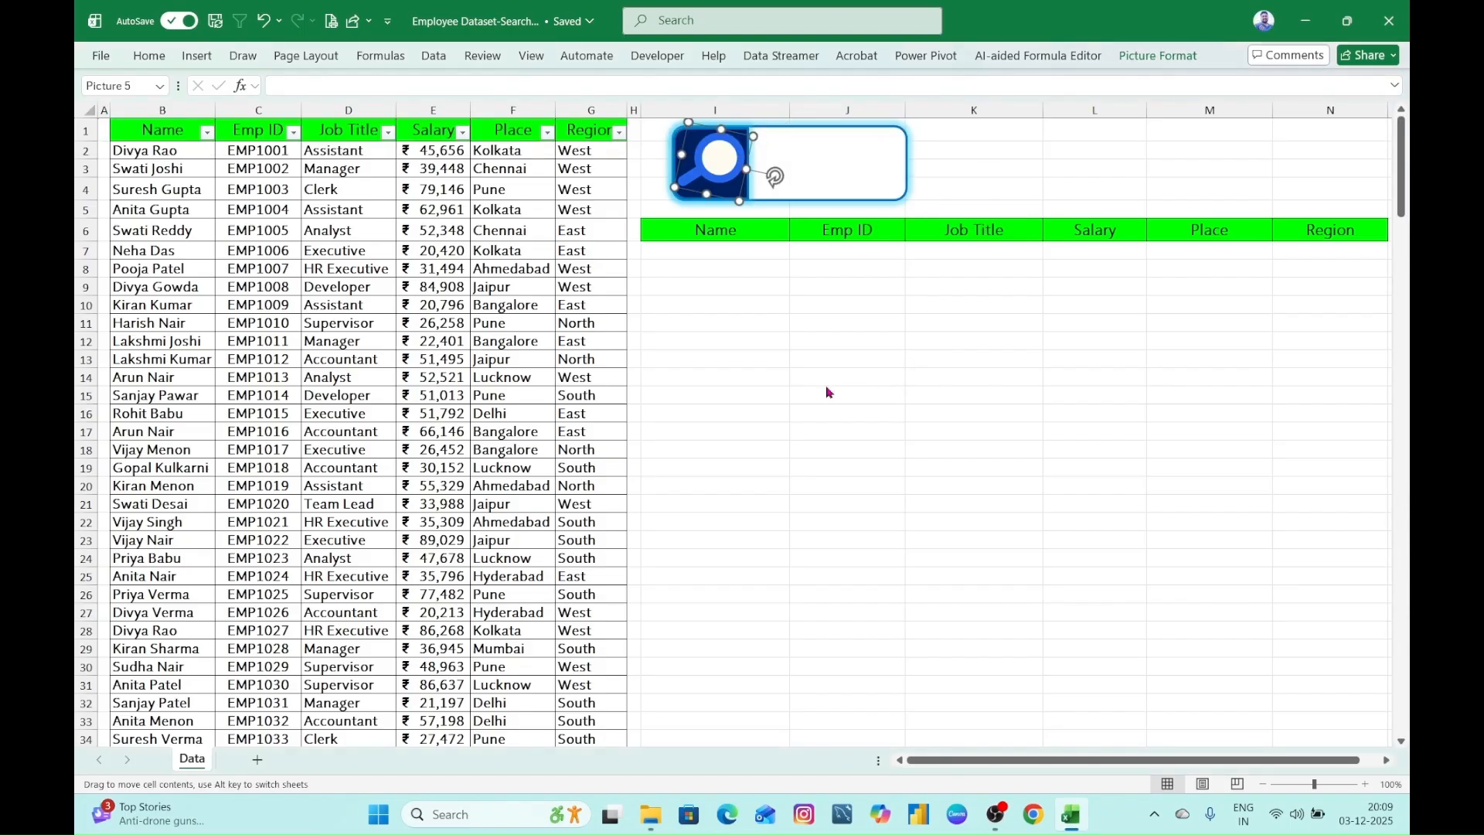
- Nudge the magnifier icon slightly left and down to centre it on the dark blue end of the search box
click(850, 379)
click(710, 180)
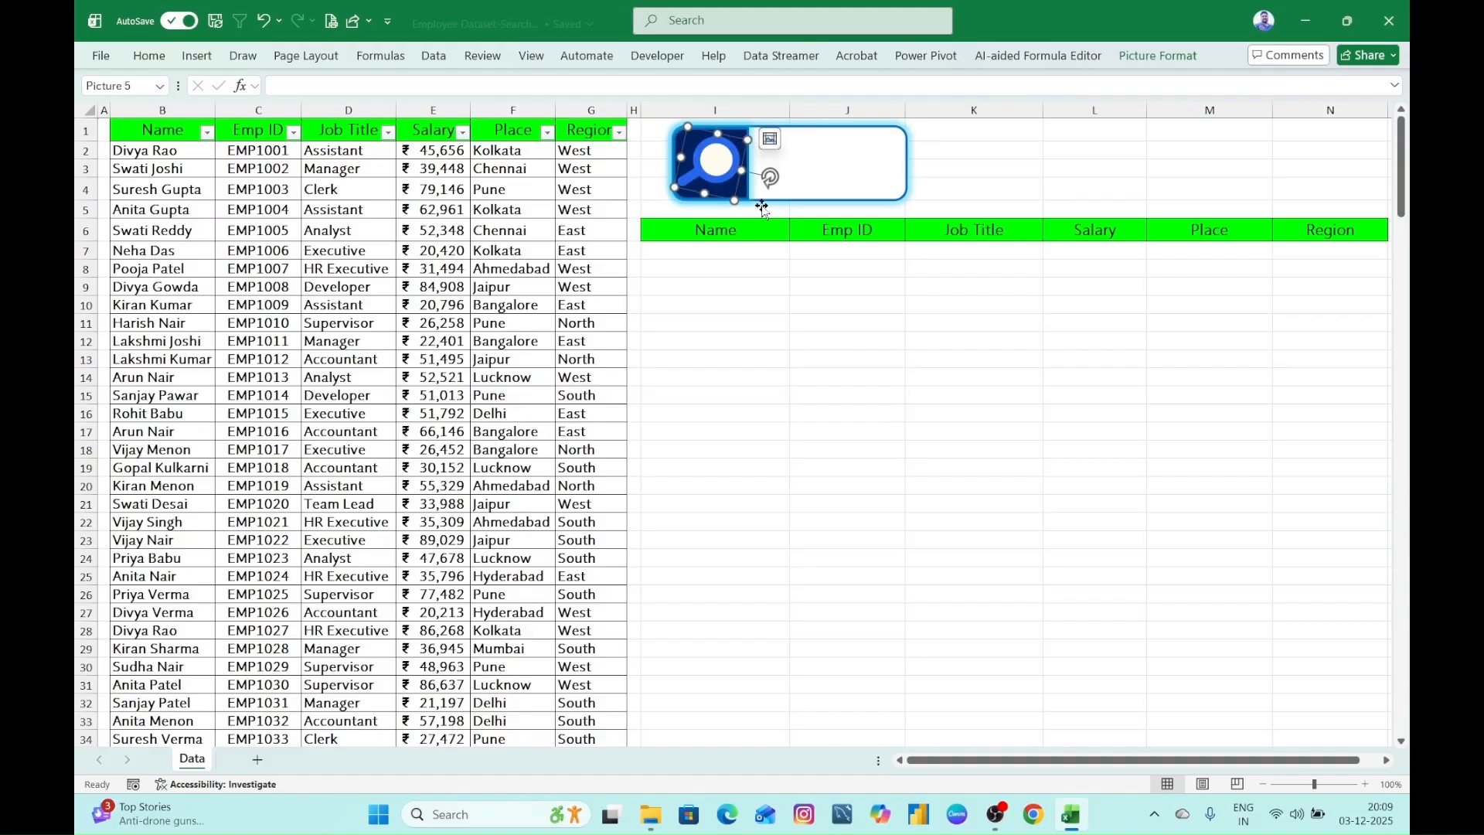
click(754, 358)
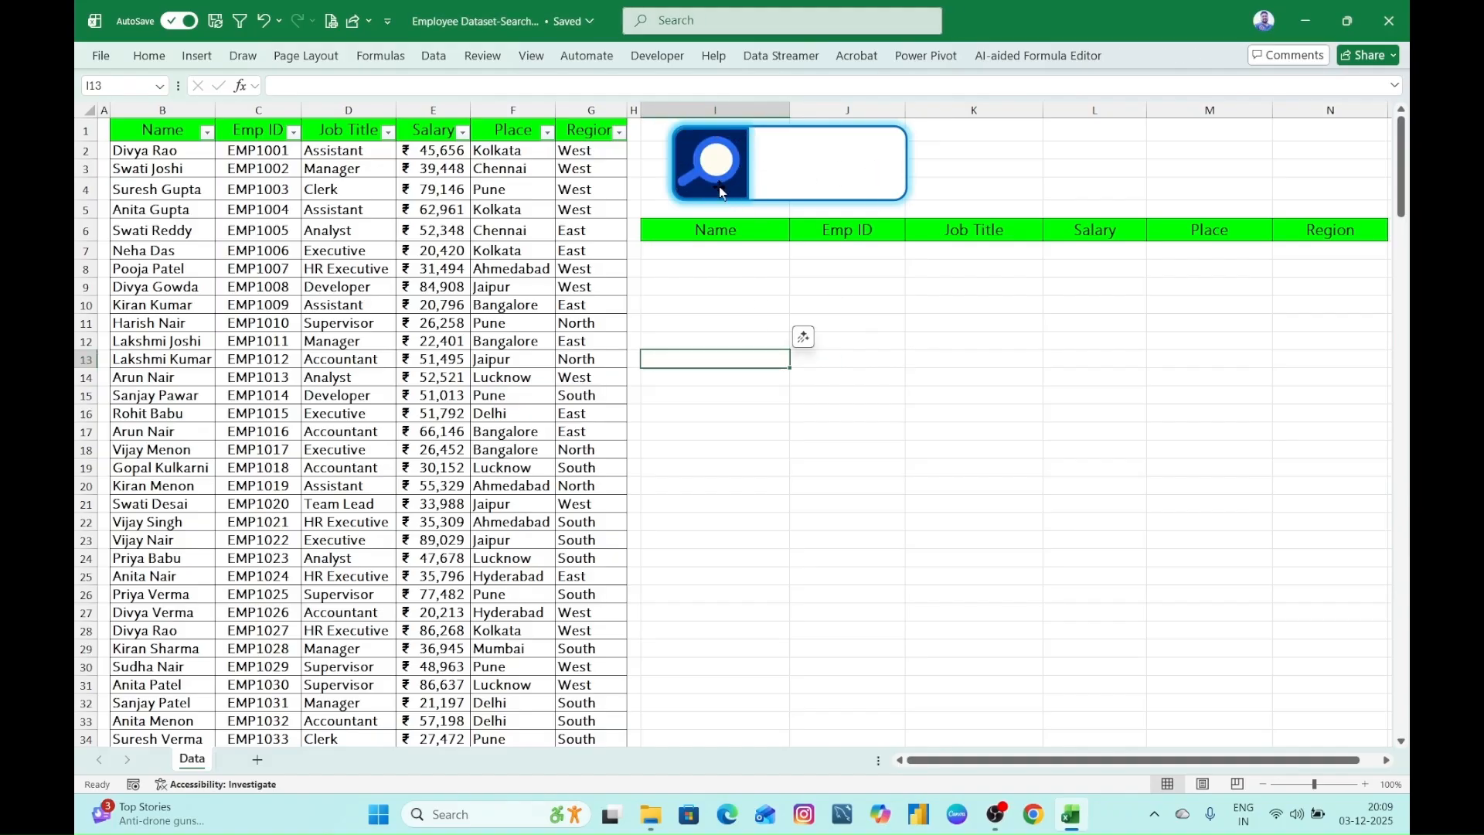
- Move the magnifier icon off the search box onto the empty cells below and place it back on the dark blue end
click(704, 153)
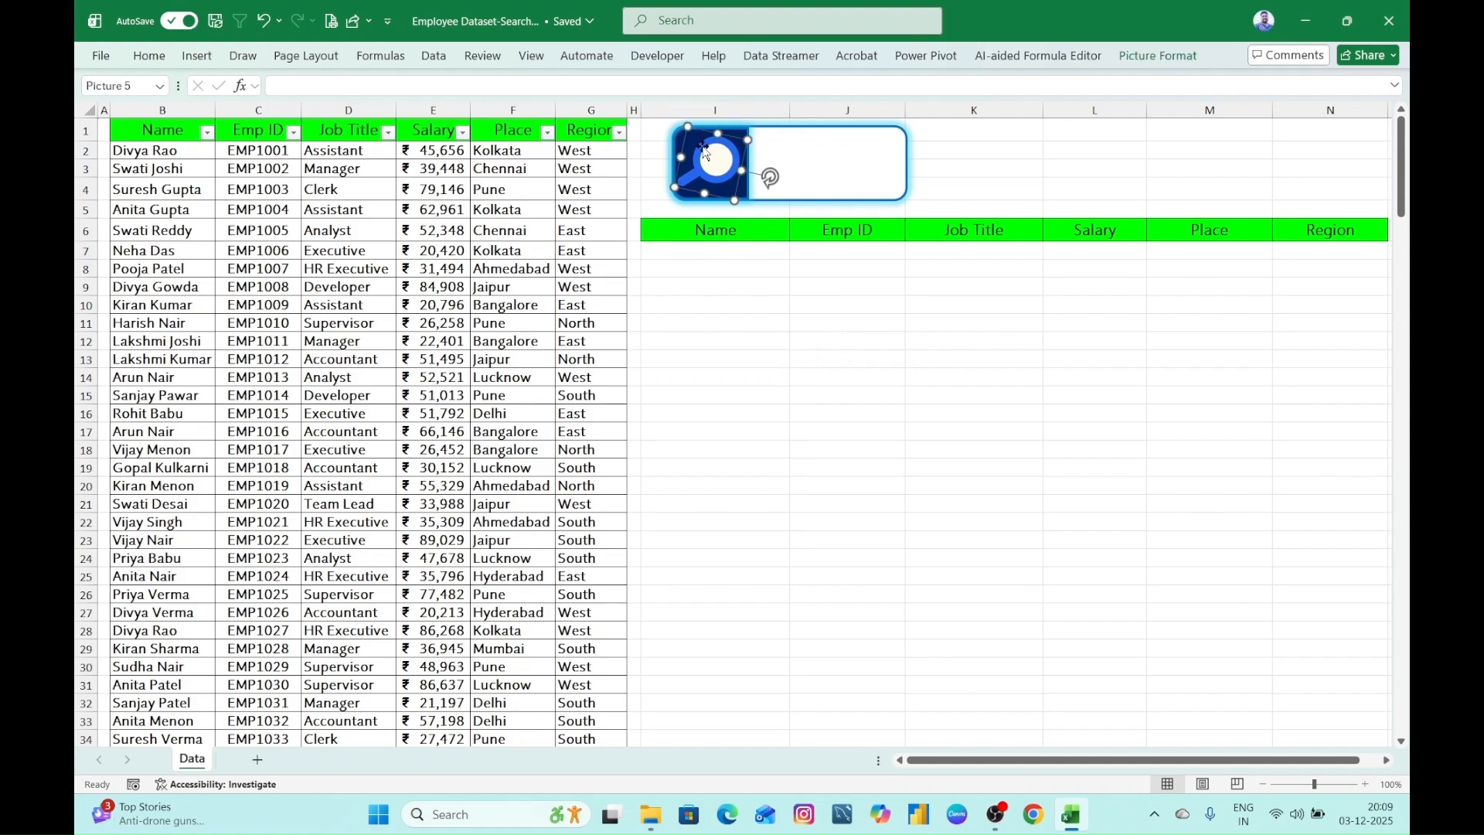
click(826, 336)
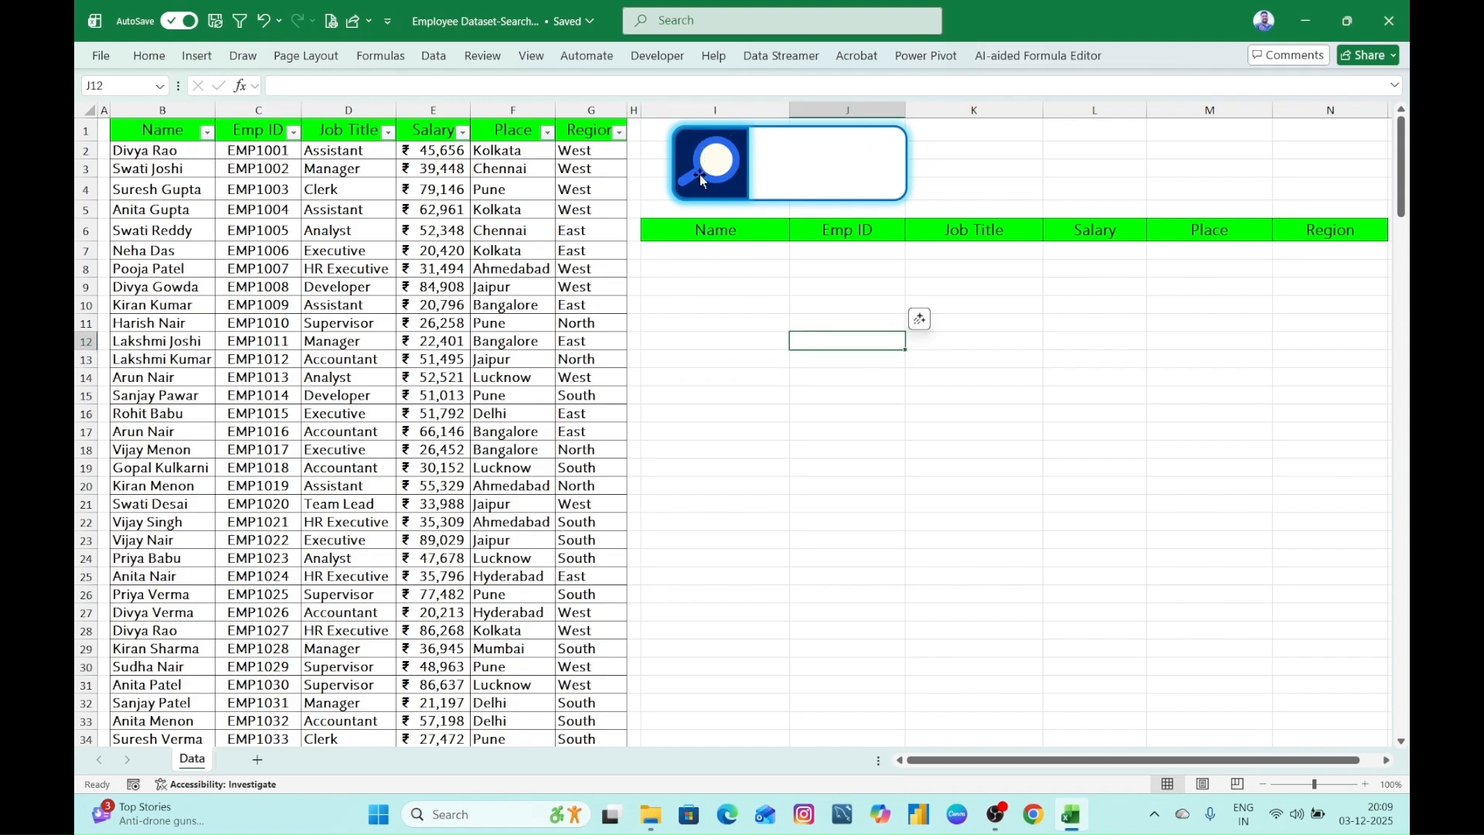
click(707, 159)
drag(708, 159, 814, 355)
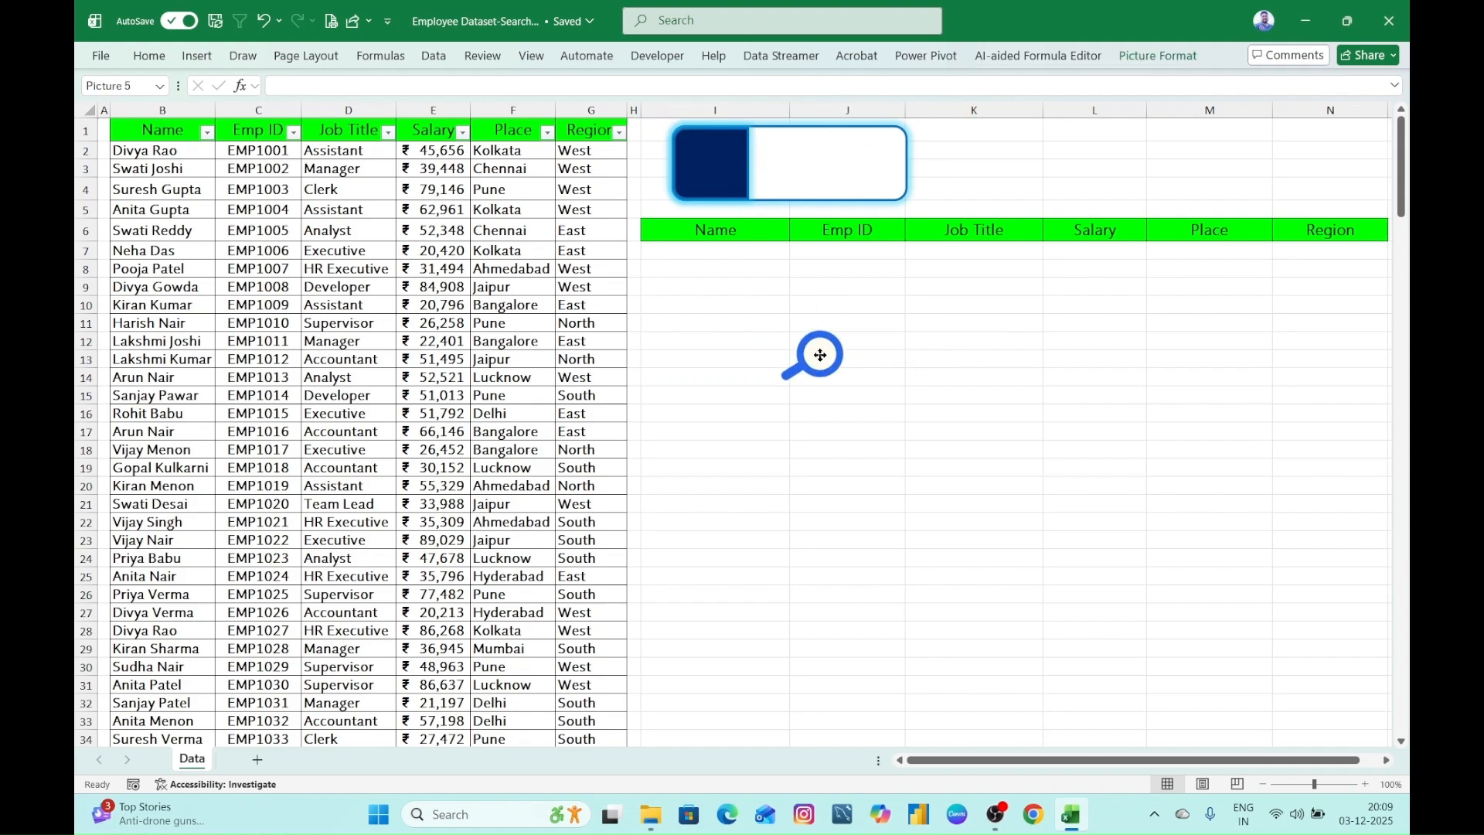
click(881, 488)
click(830, 376)
drag(832, 377, 720, 183)
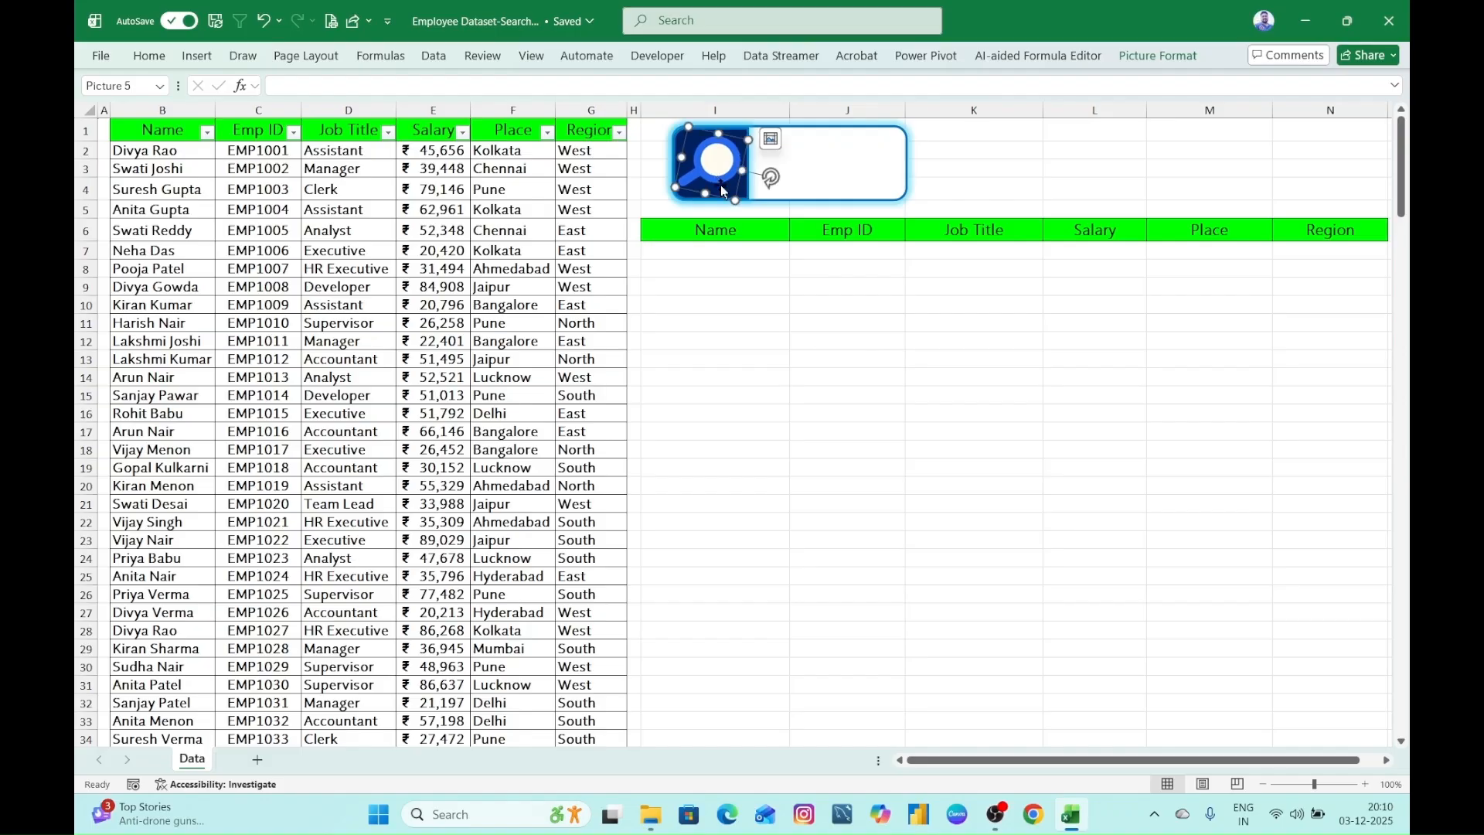
click(751, 414)
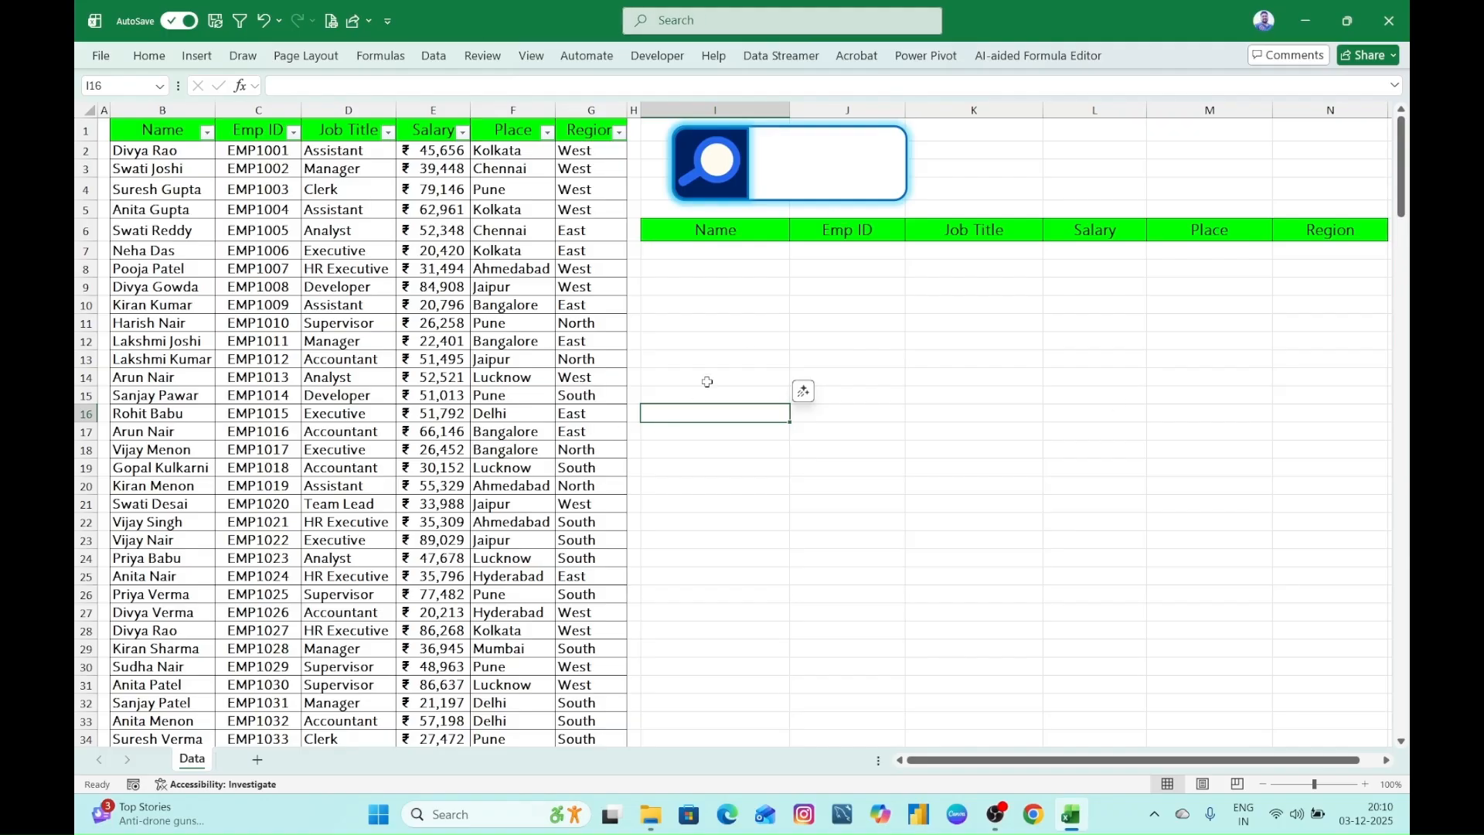
click(669, 252)
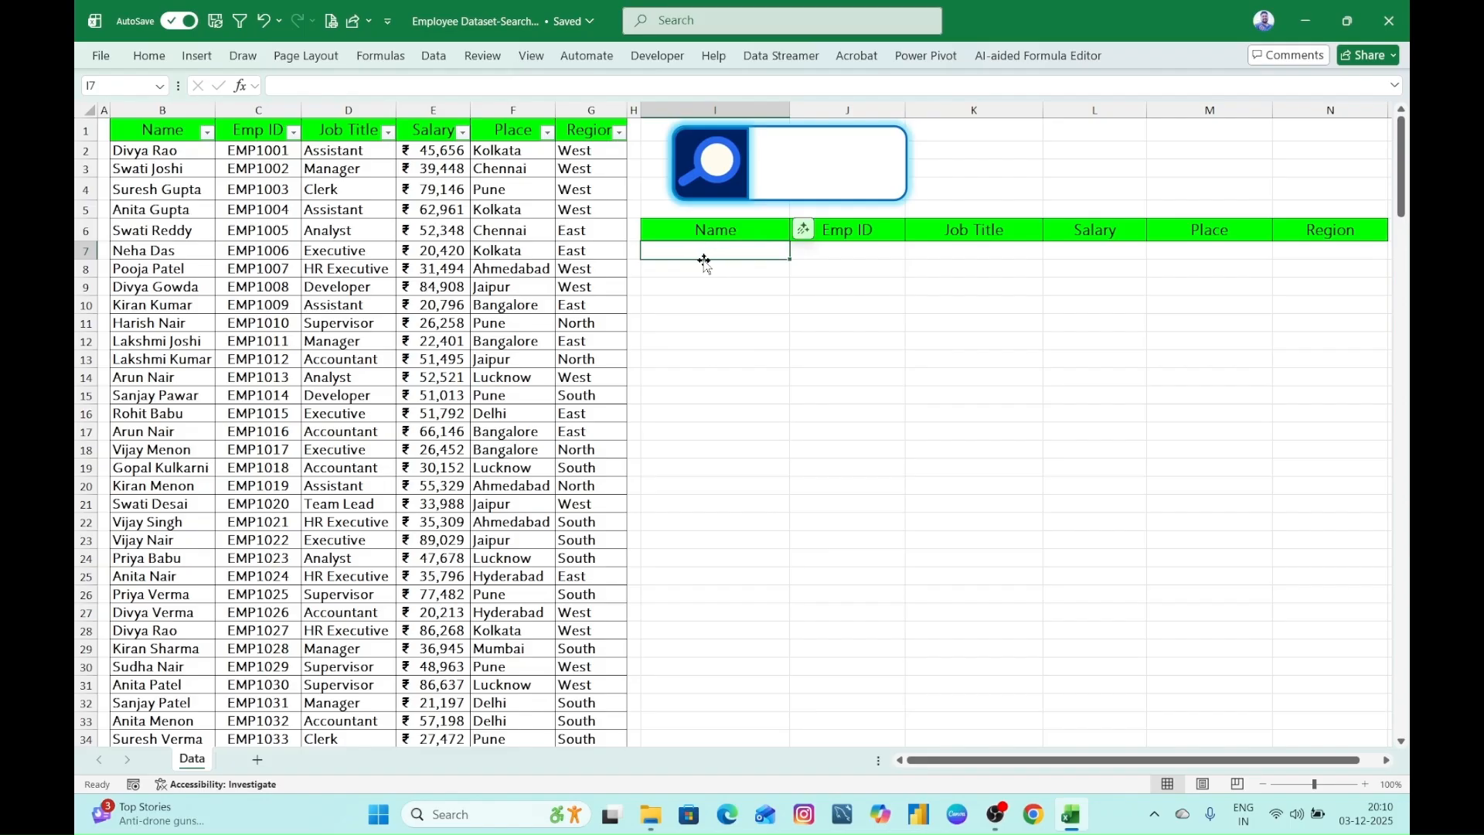
click(801, 373)
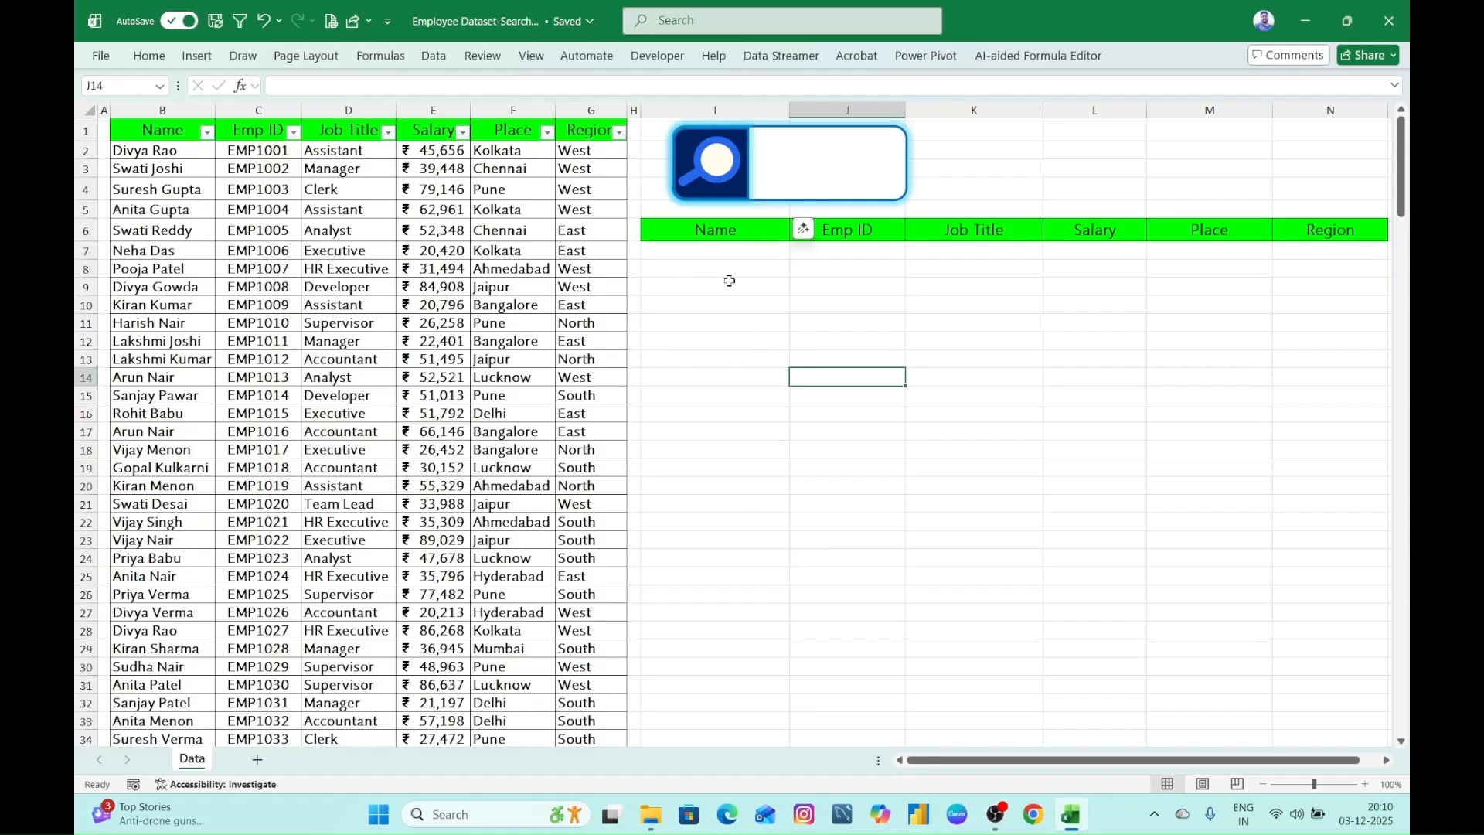
click(693, 252)
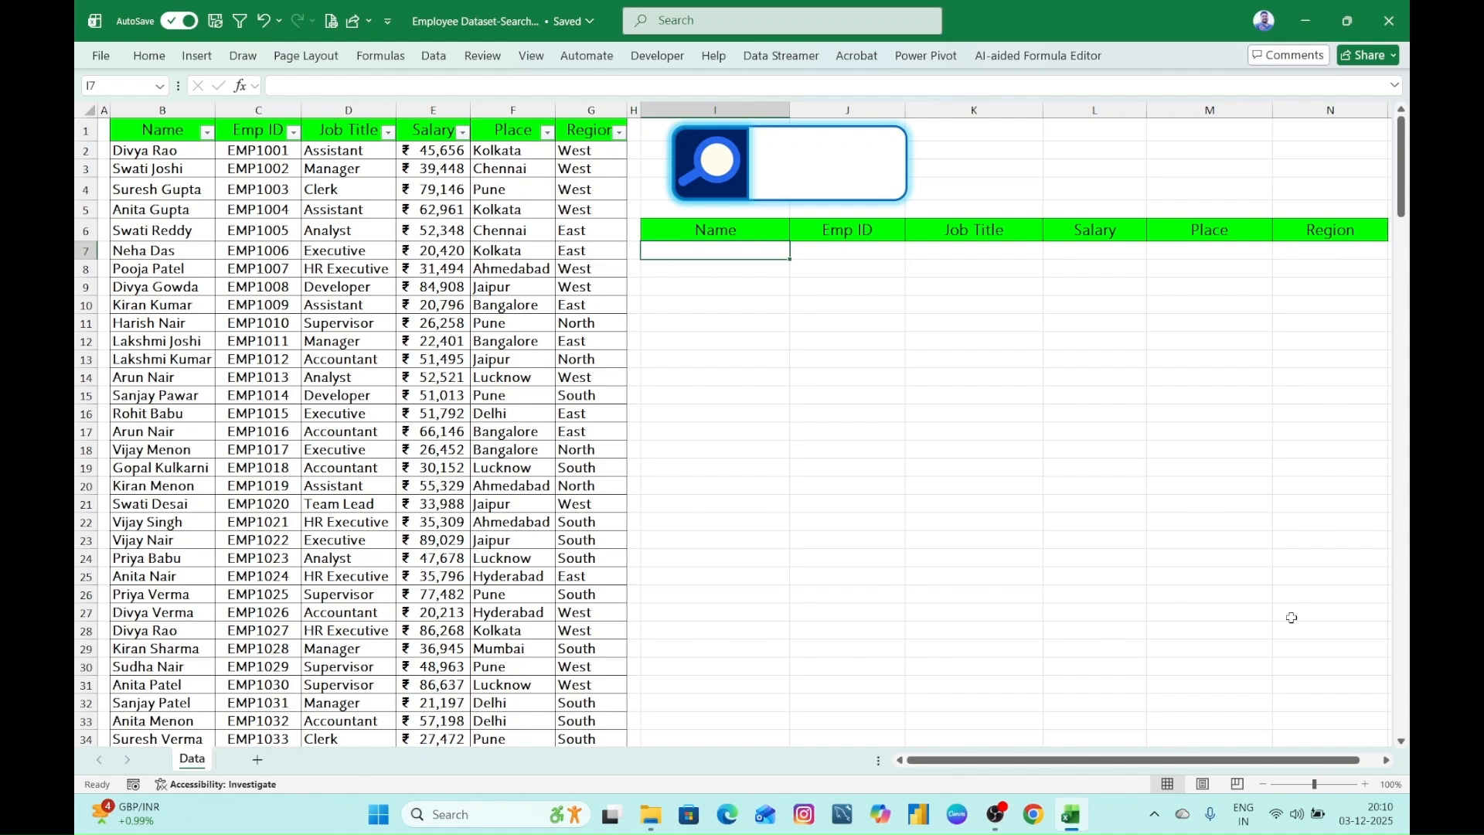
click(802, 172)
click(802, 342)
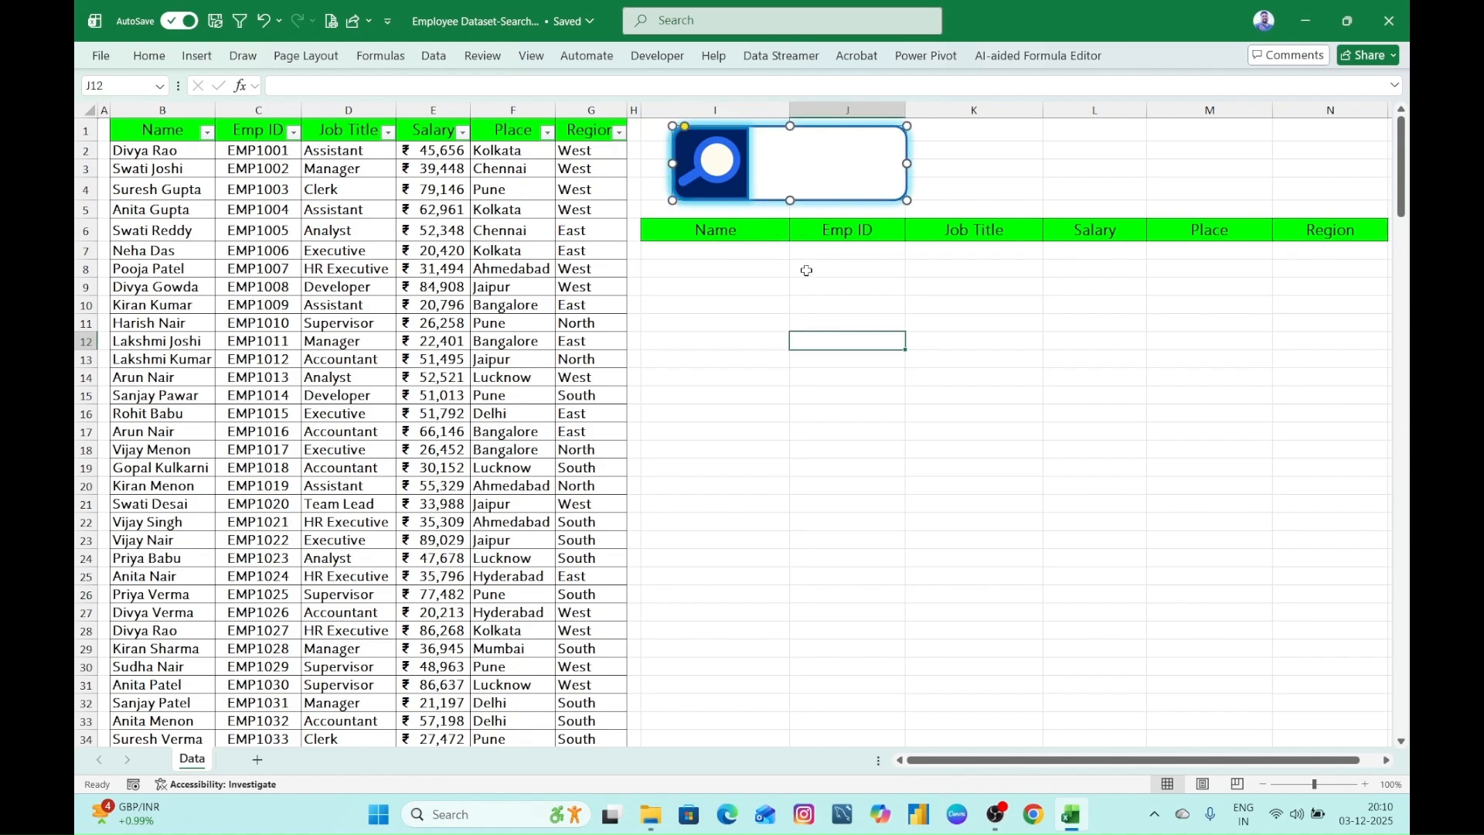
- Remove the outline from the white search box rectangle
click(814, 179)
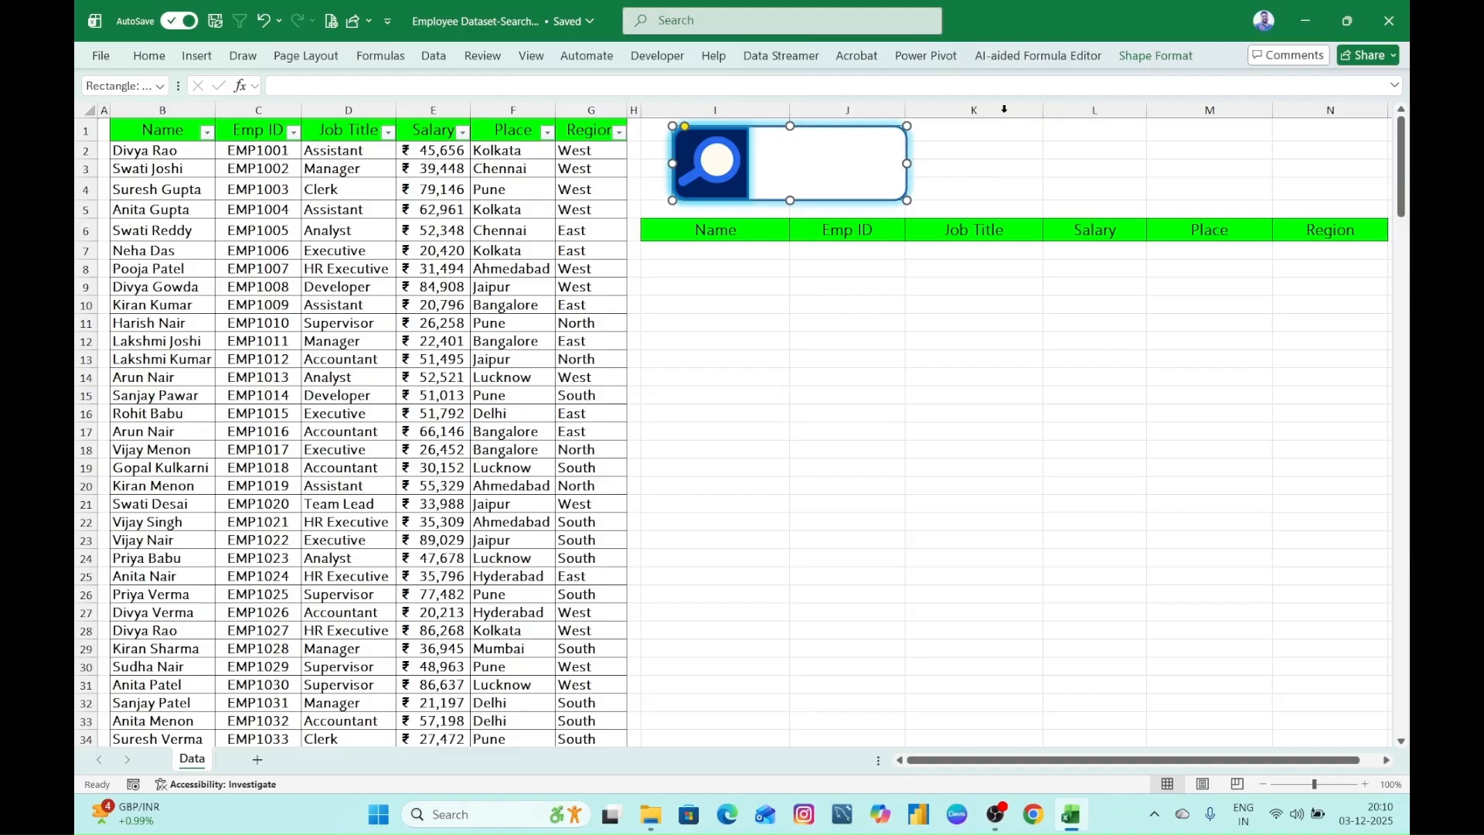
click(1155, 56)
click(610, 106)
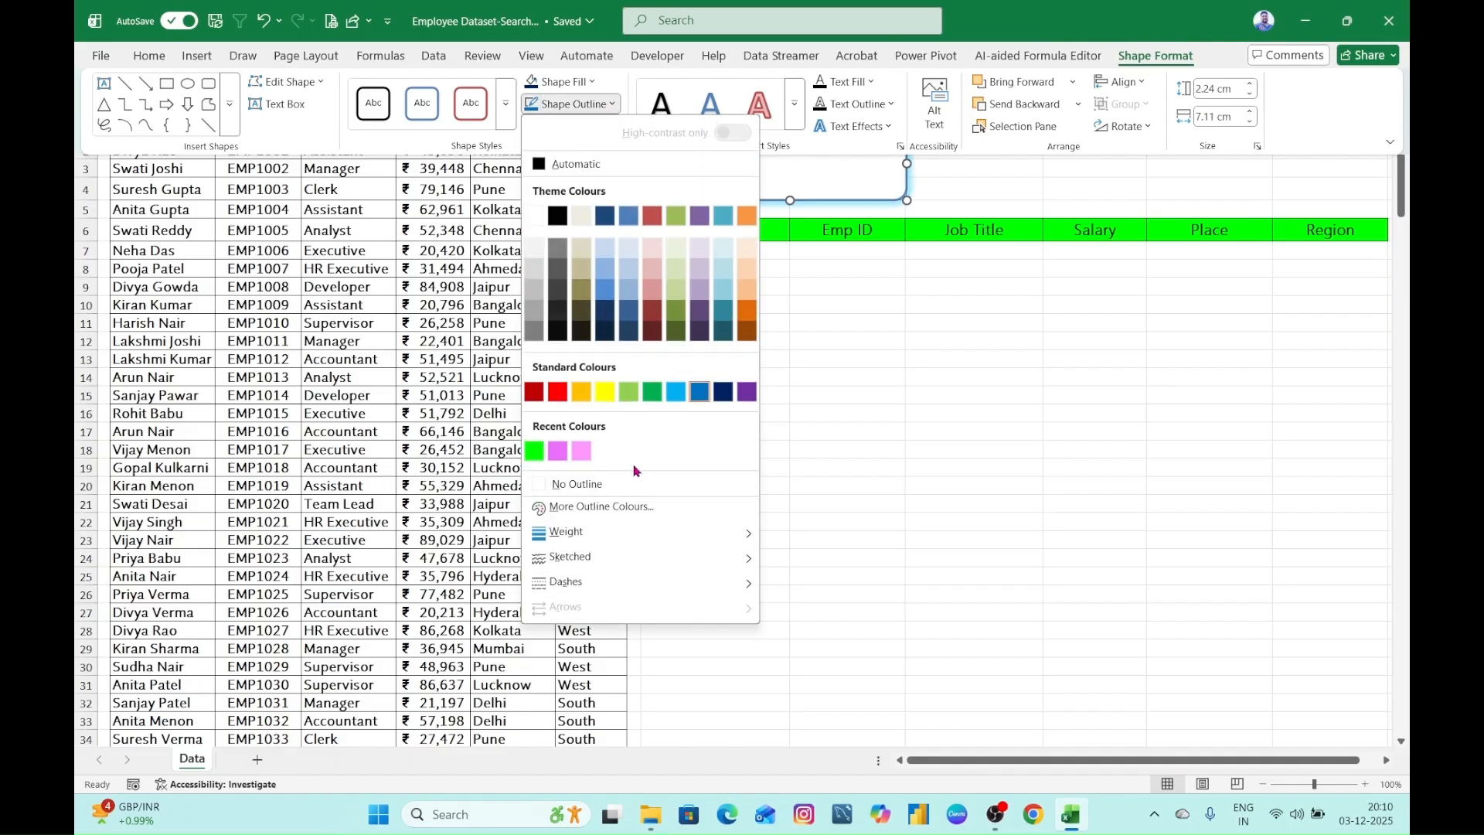
click(587, 477)
click(795, 453)
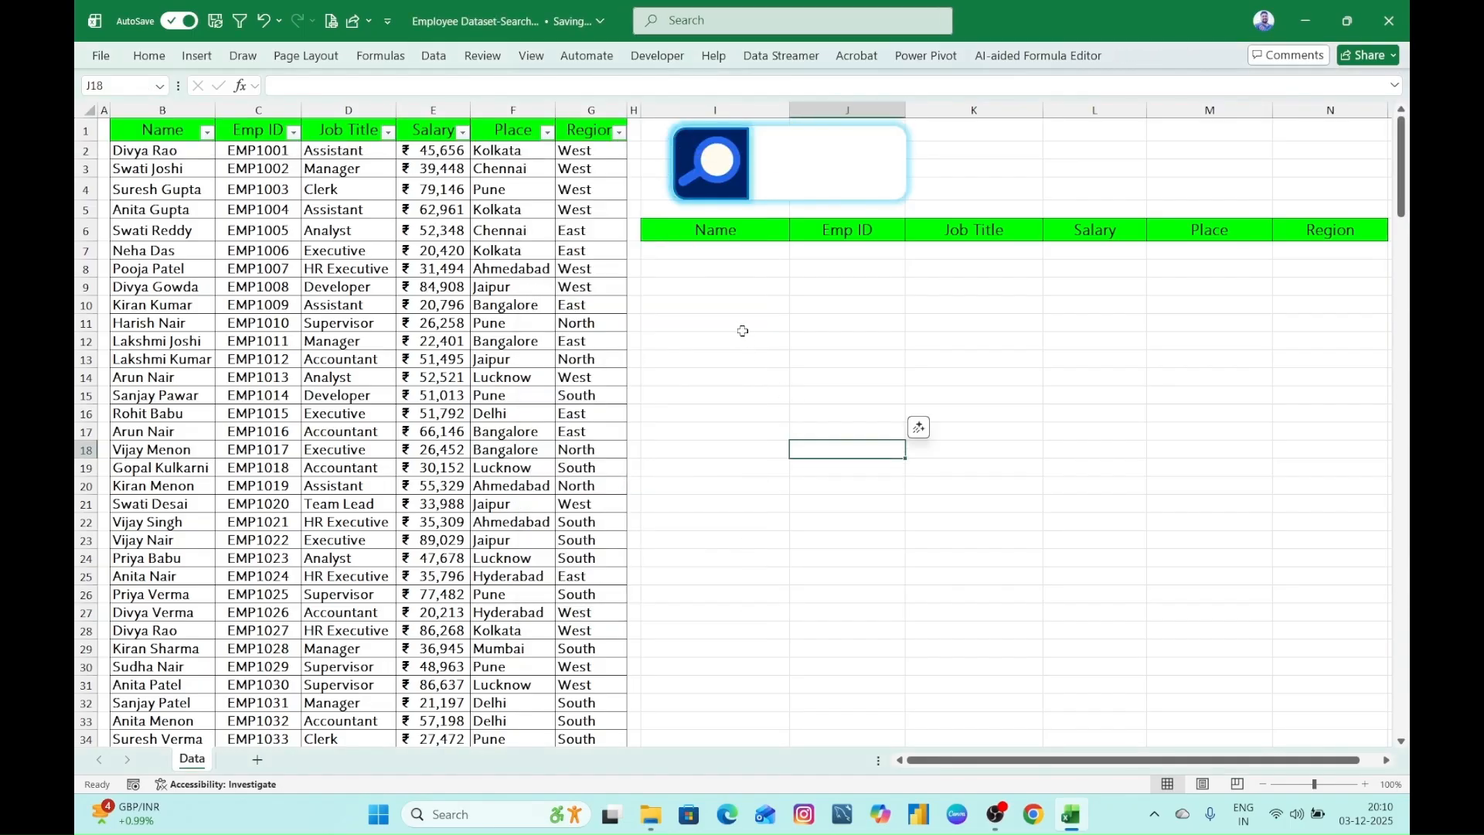
- Give the white search box rectangle a 3 pt outline
click(884, 197)
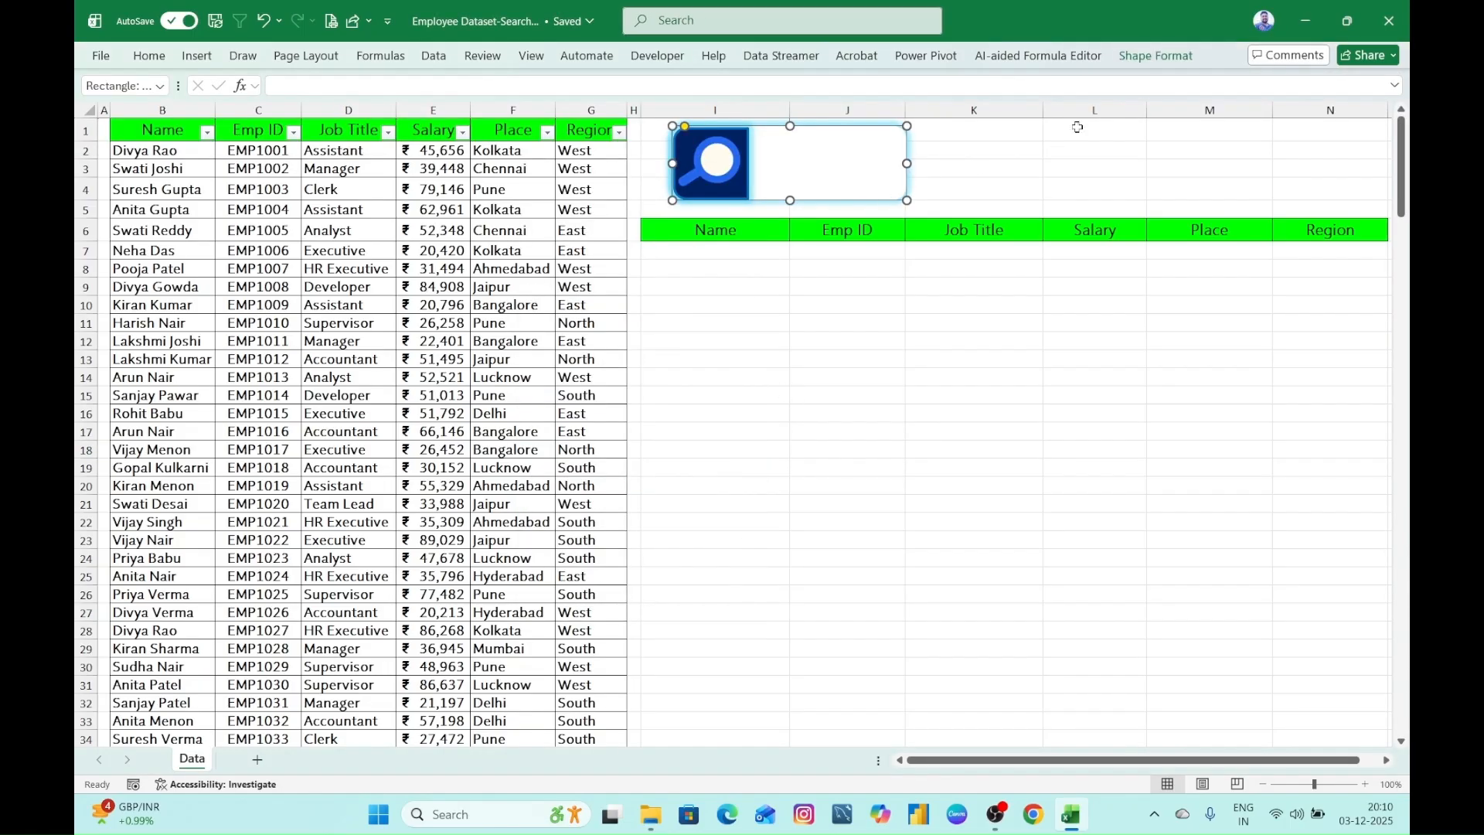
click(1157, 56)
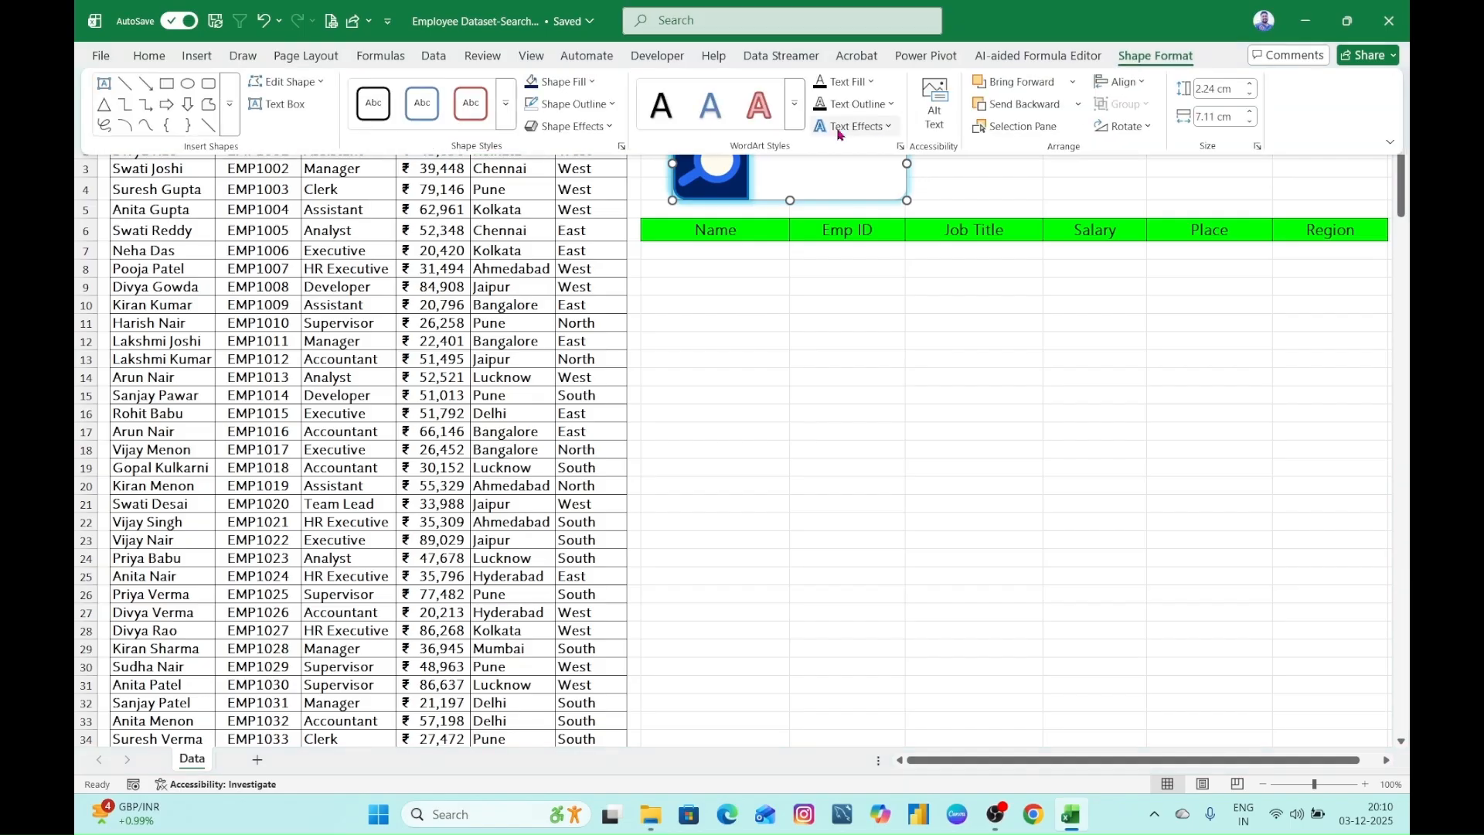
click(611, 105)
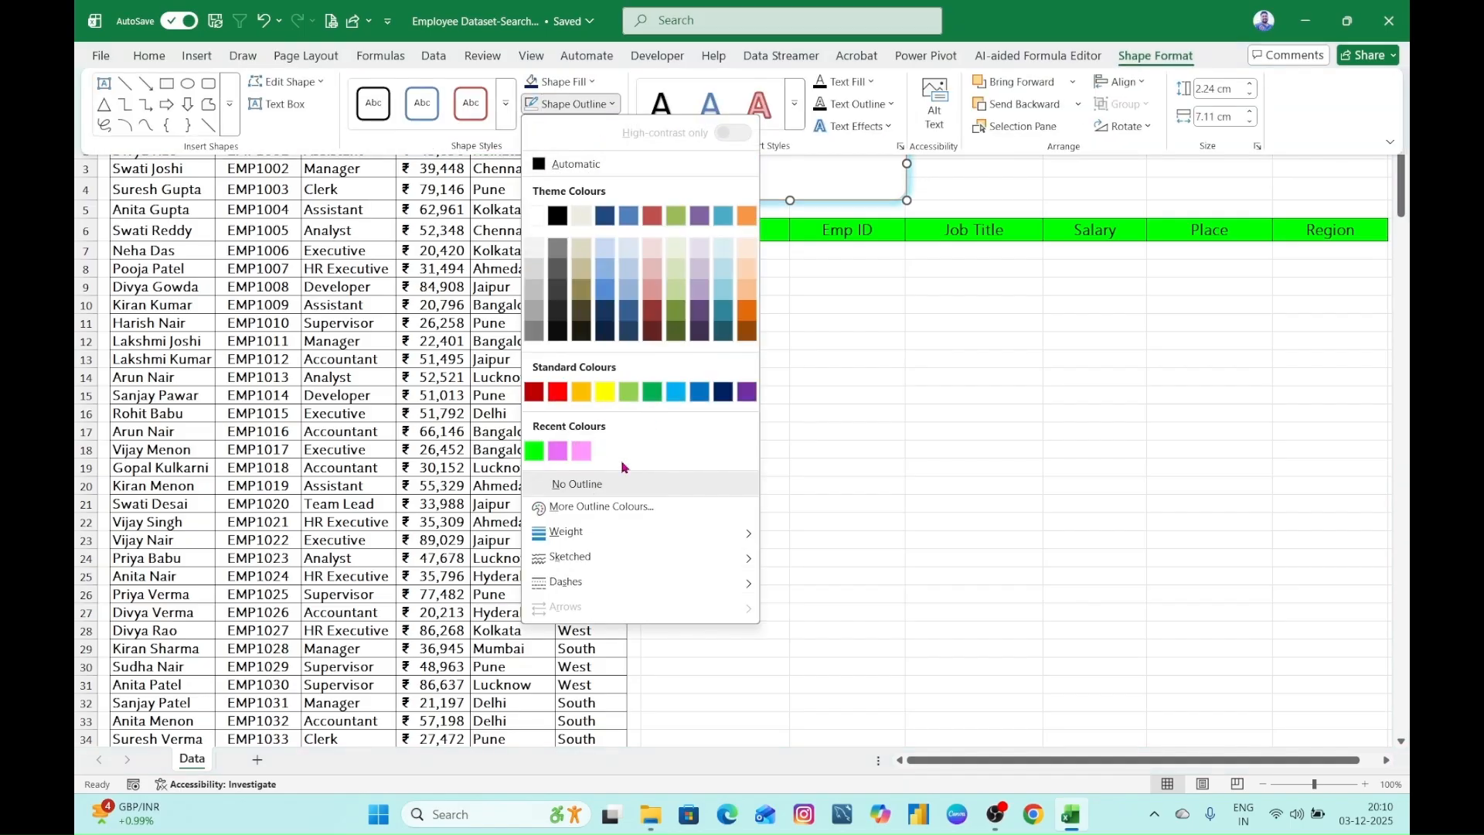
key(Escape)
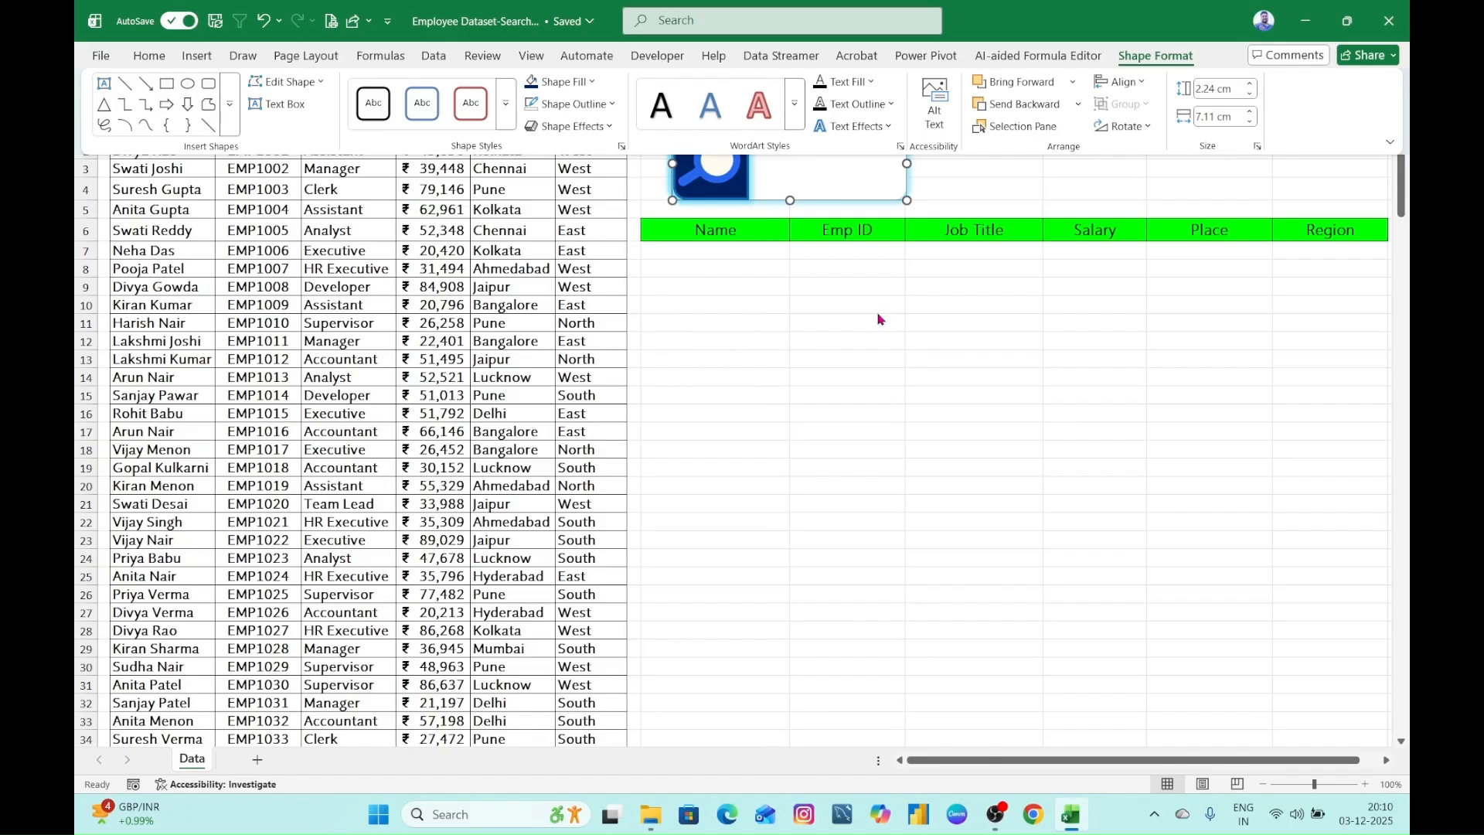
click(606, 103)
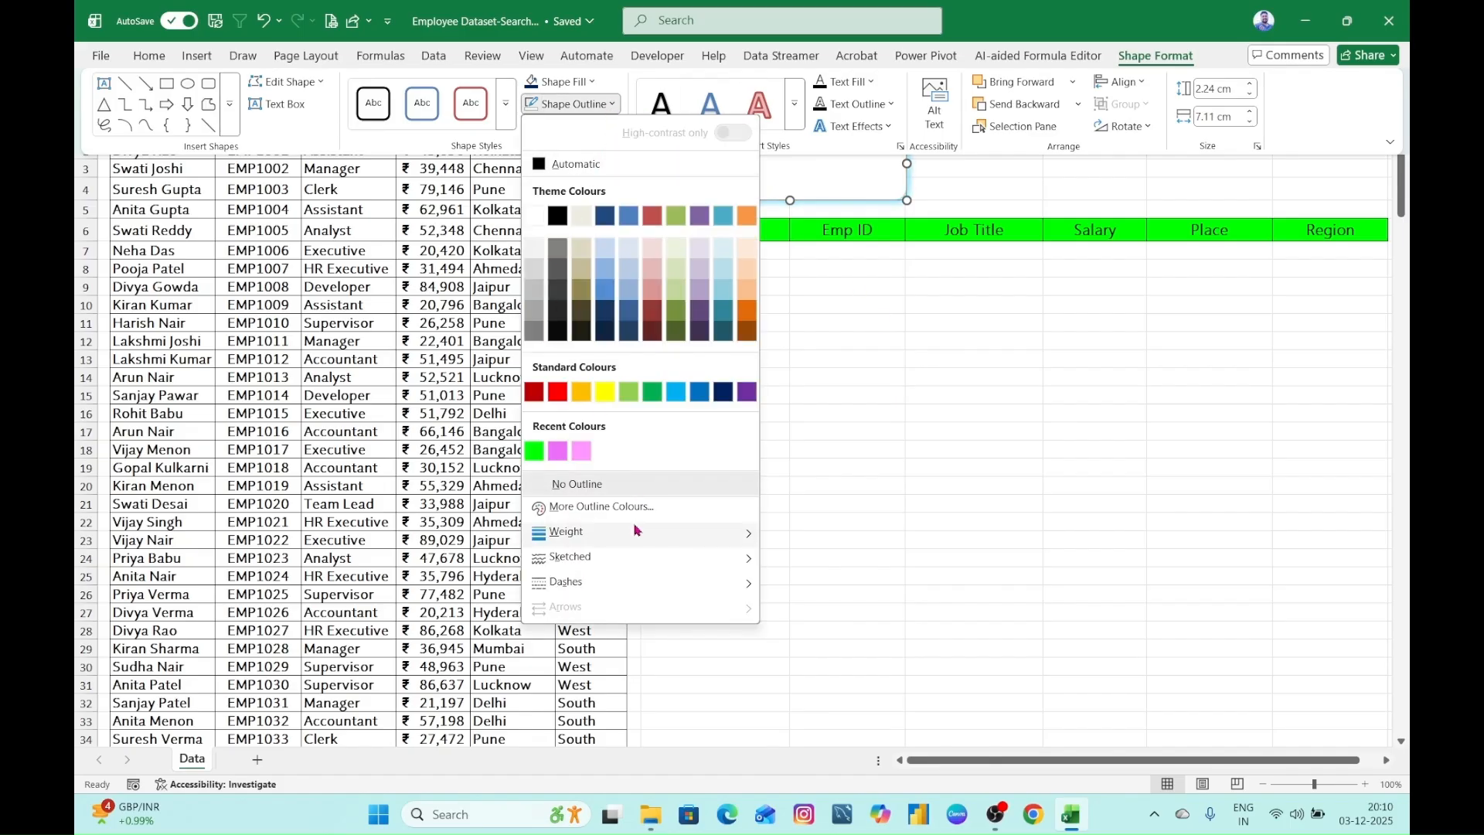
mouse_move(635, 531)
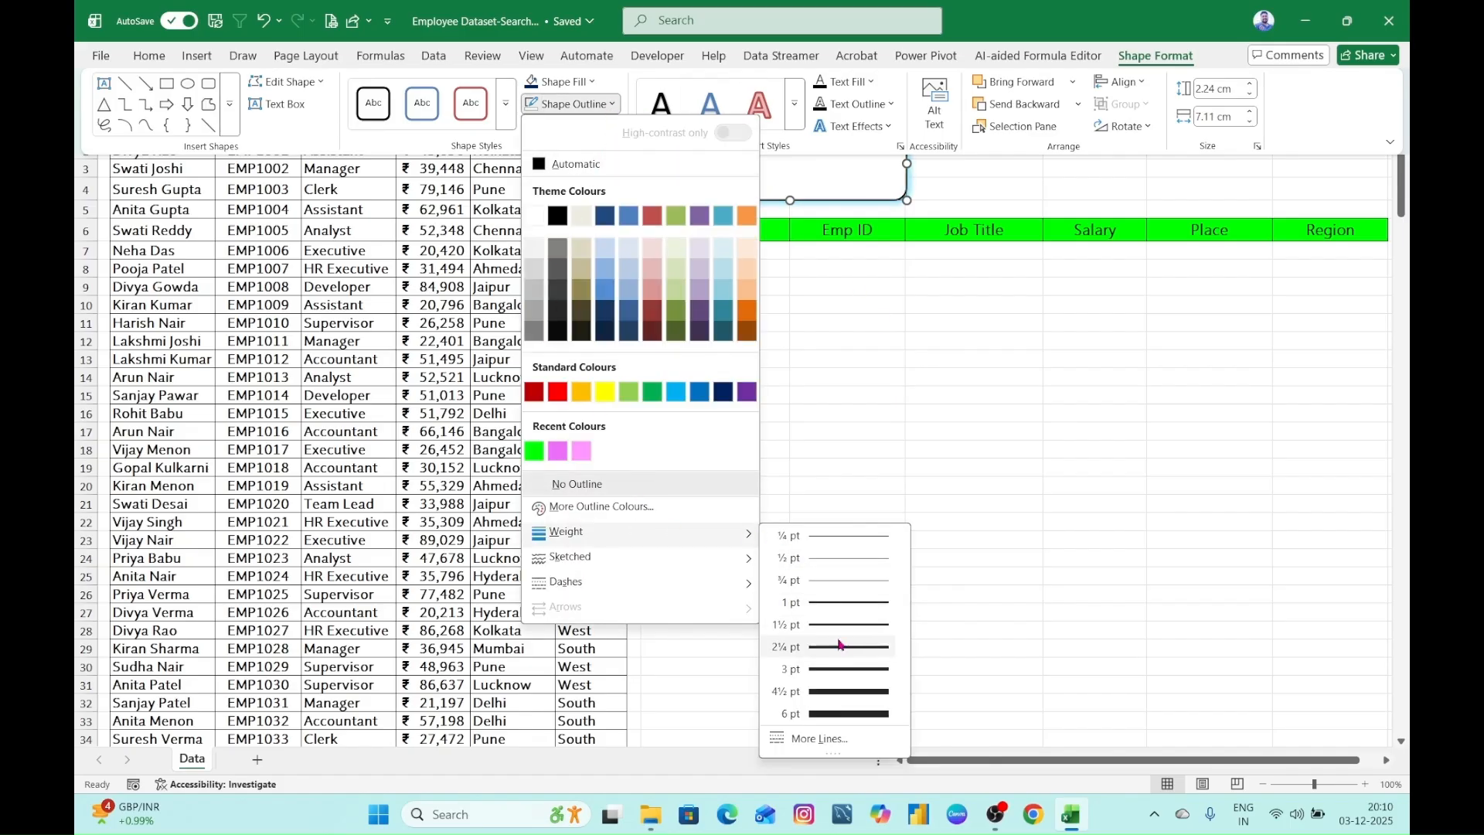
click(840, 669)
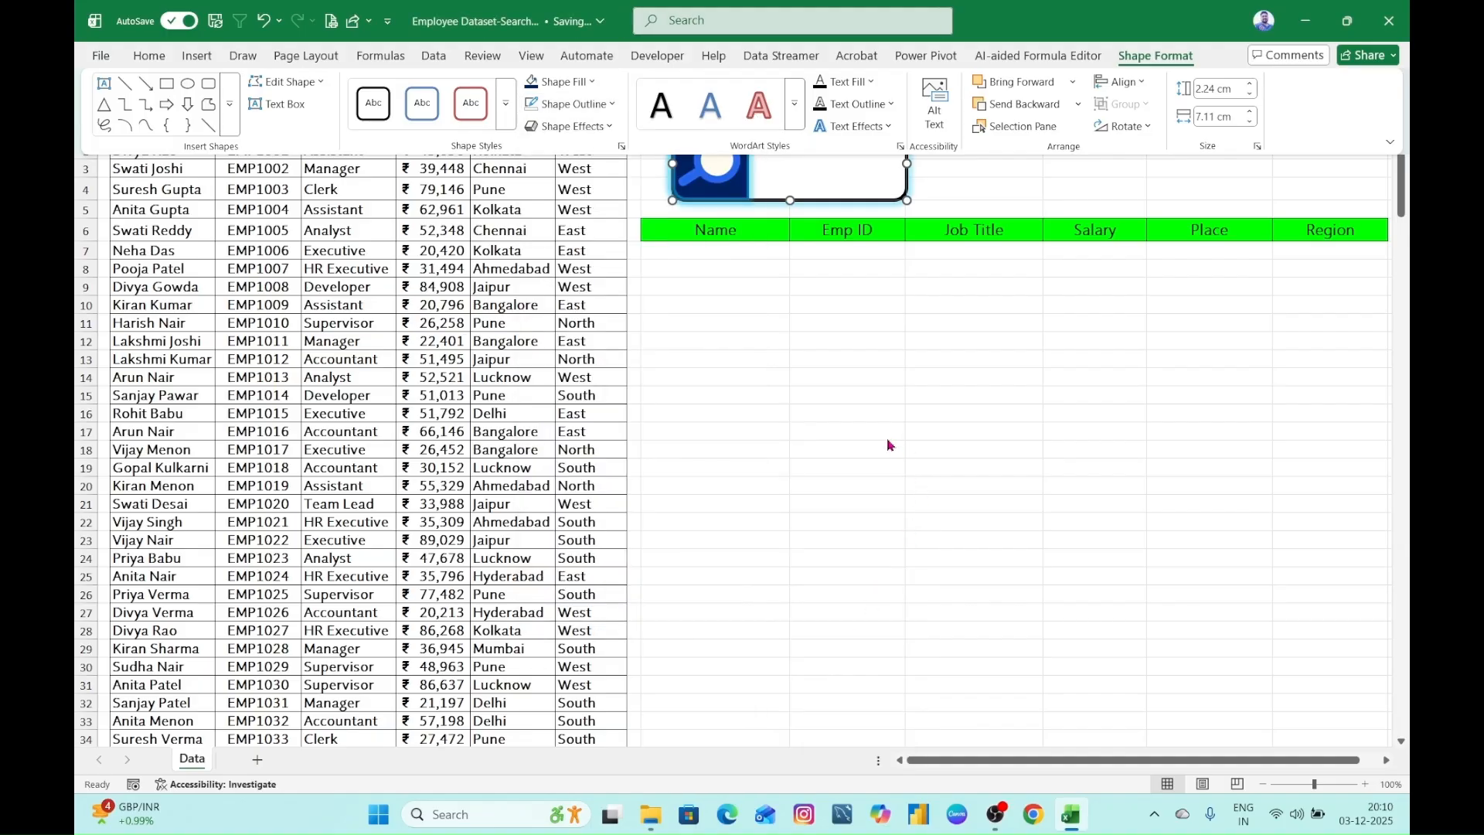
- Colour the search box rectangle's outline with the standard Green
click(613, 112)
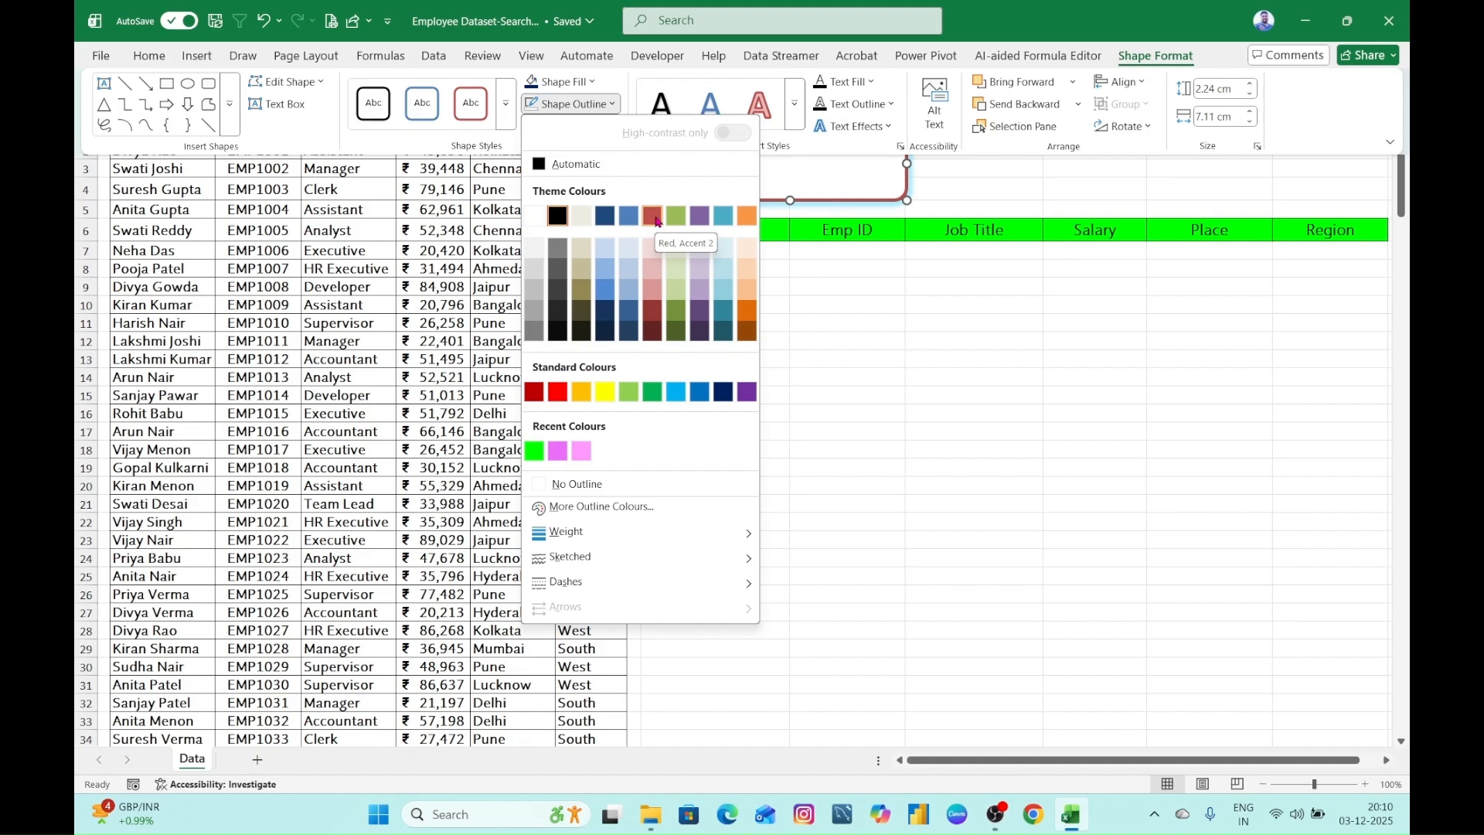
click(659, 393)
click(871, 408)
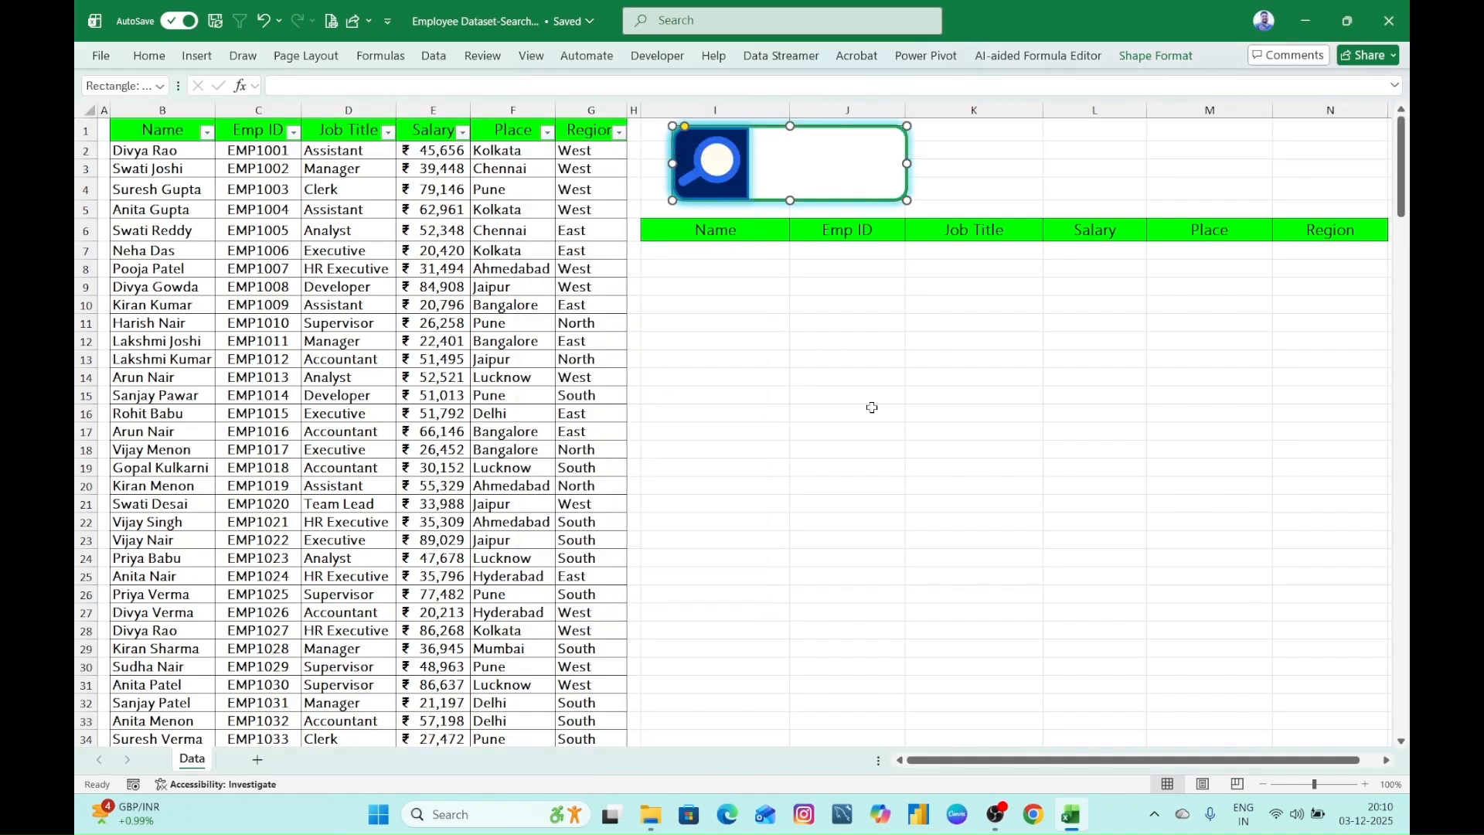
double_click(871, 408)
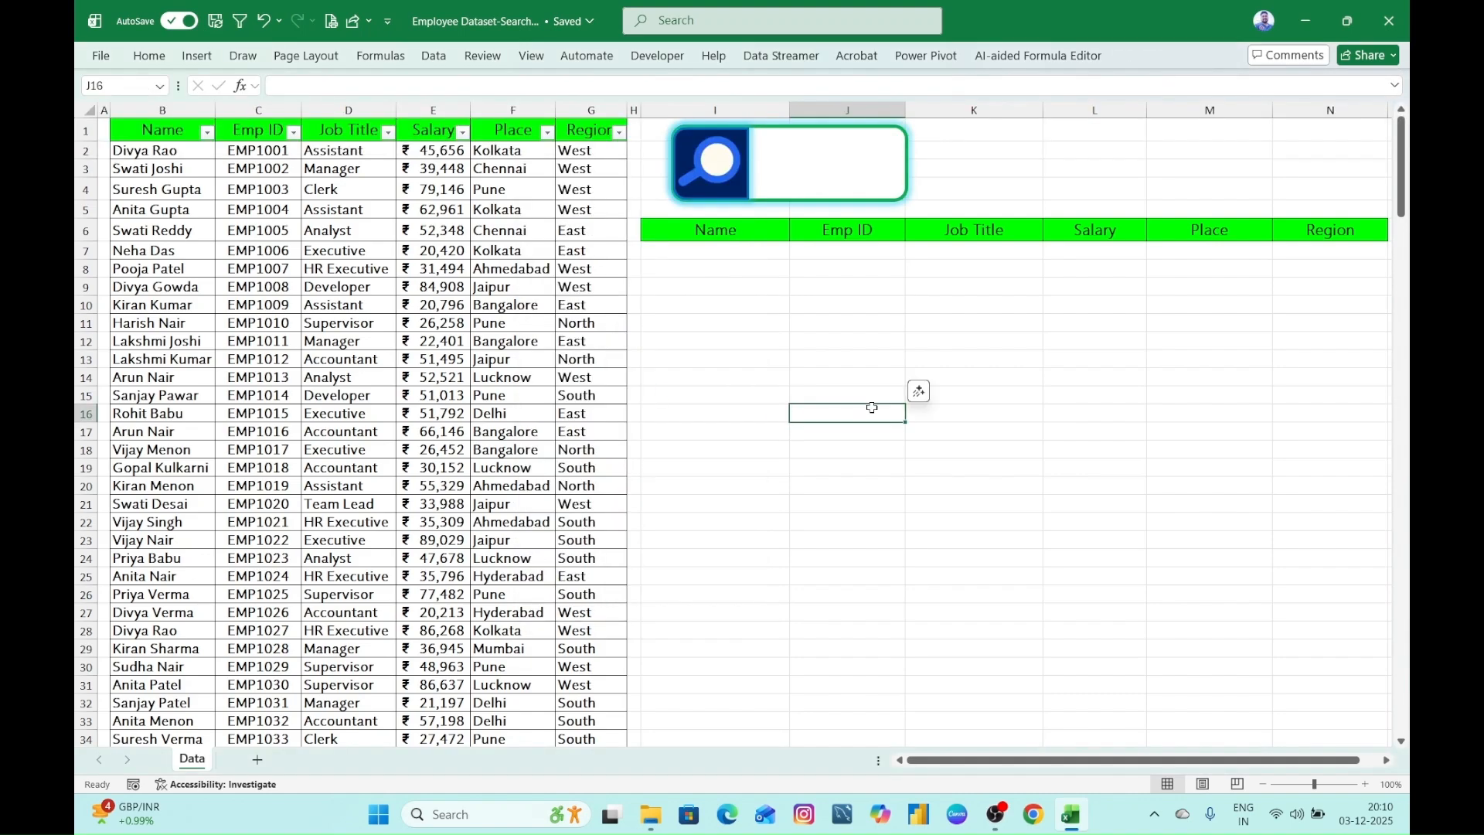
- Recolour the search box rectangle's outline with the recently used pinkish-purple colour
click(901, 198)
click(1155, 56)
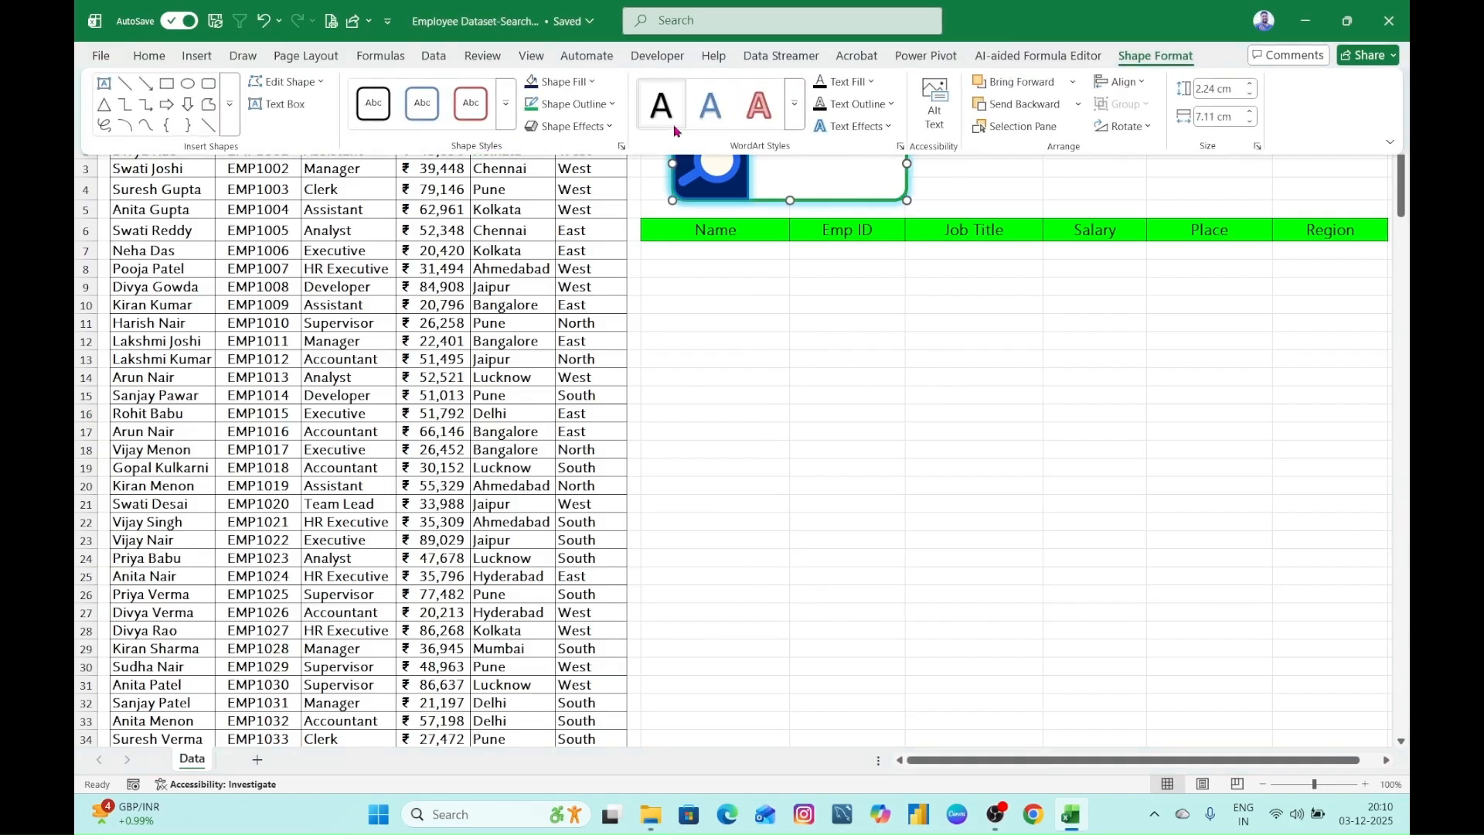
click(611, 105)
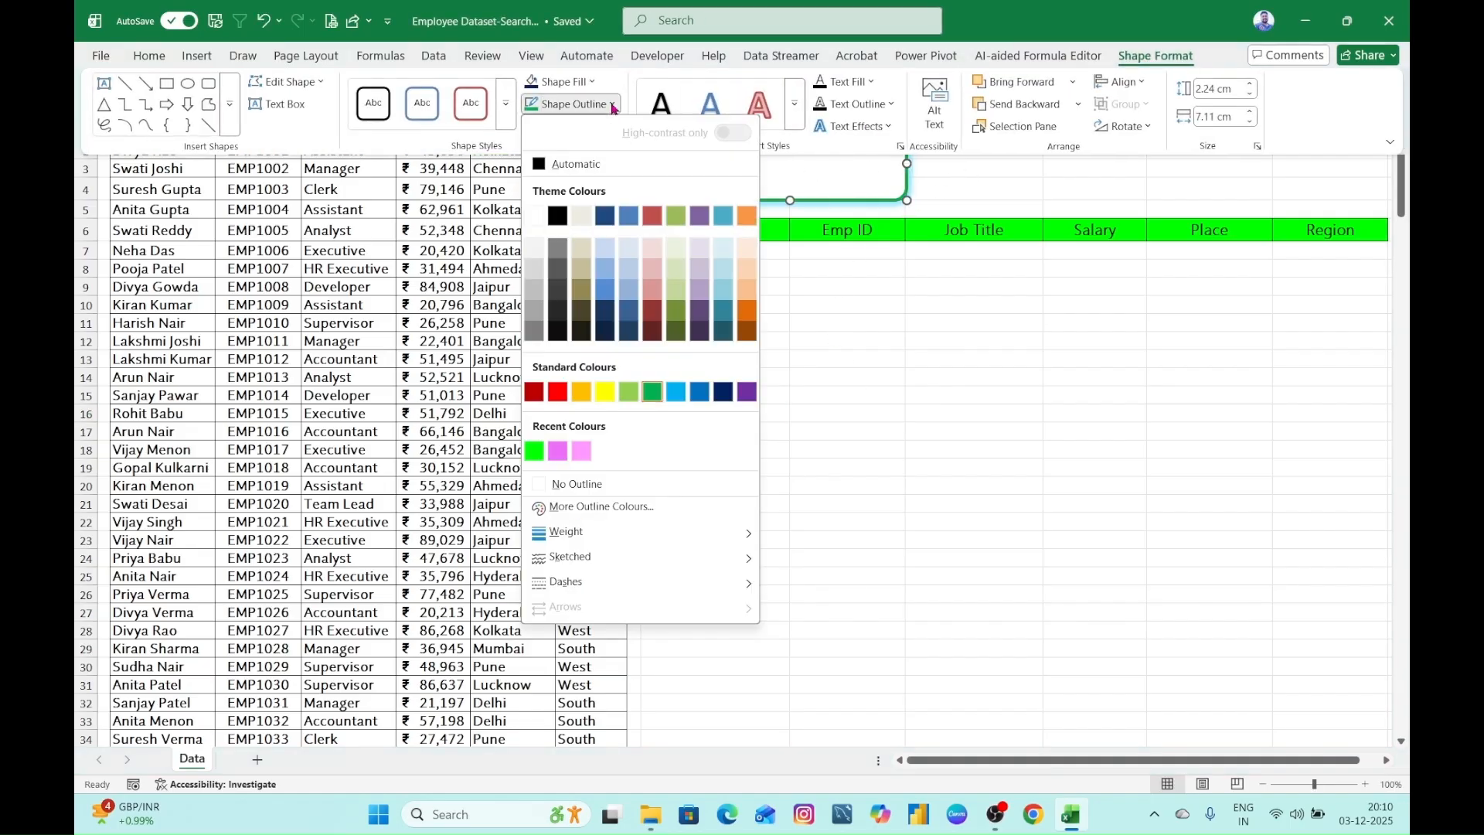
click(557, 450)
click(755, 287)
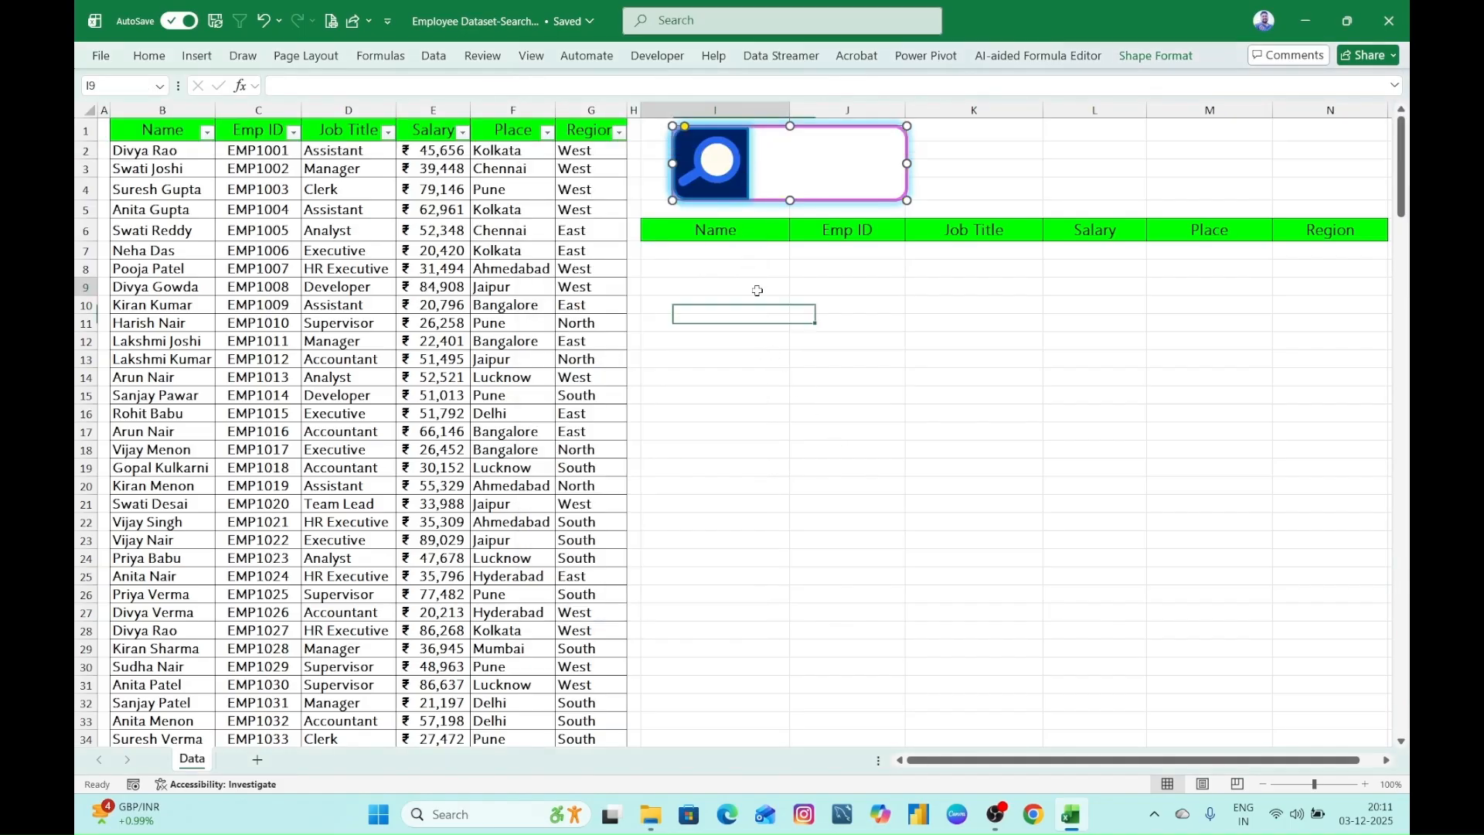
- Apply the white theme shape style with the thin aqua outline to the search box rectangle
click(907, 143)
click(1156, 56)
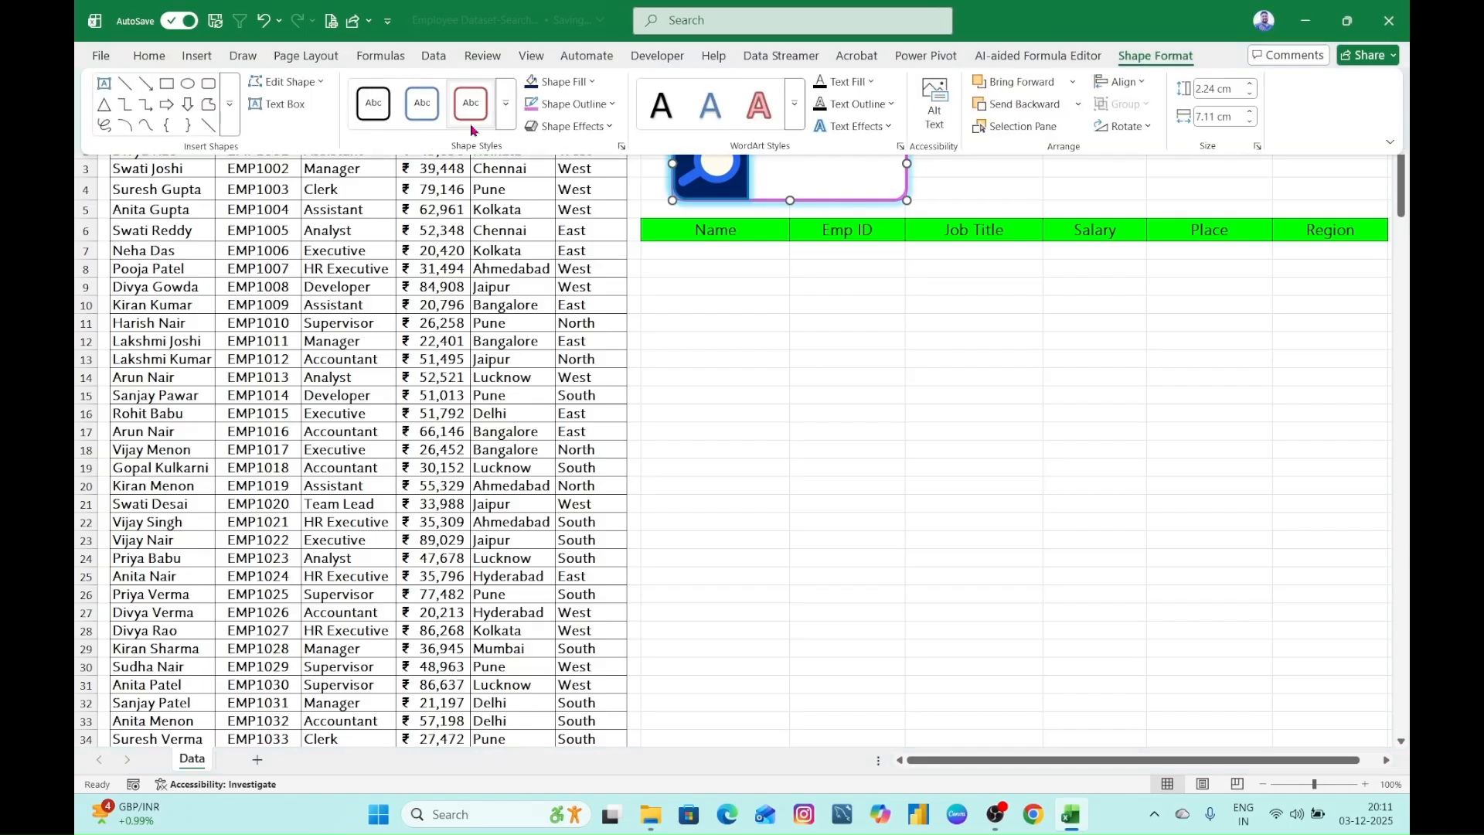
click(422, 108)
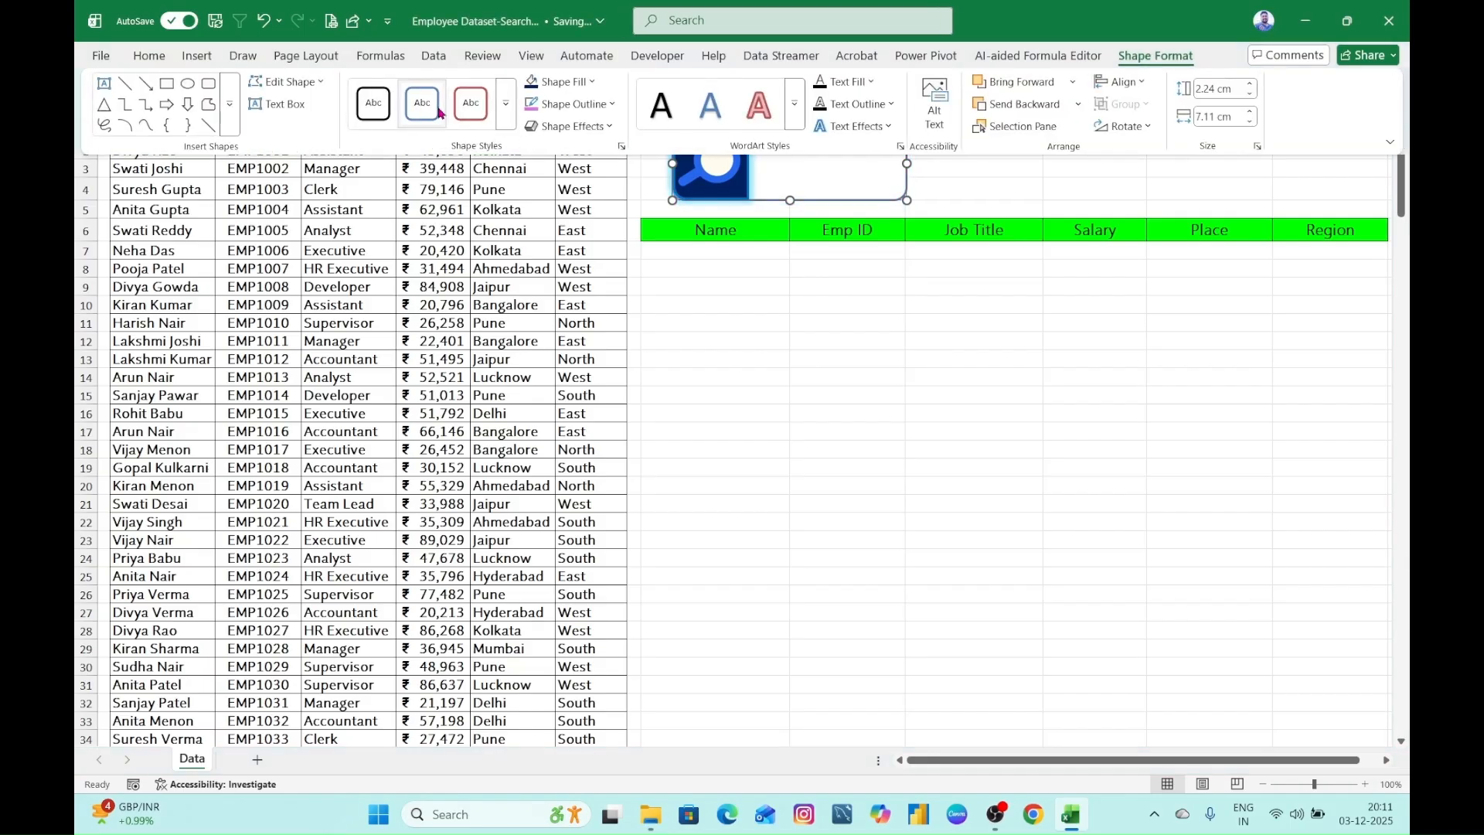
click(507, 116)
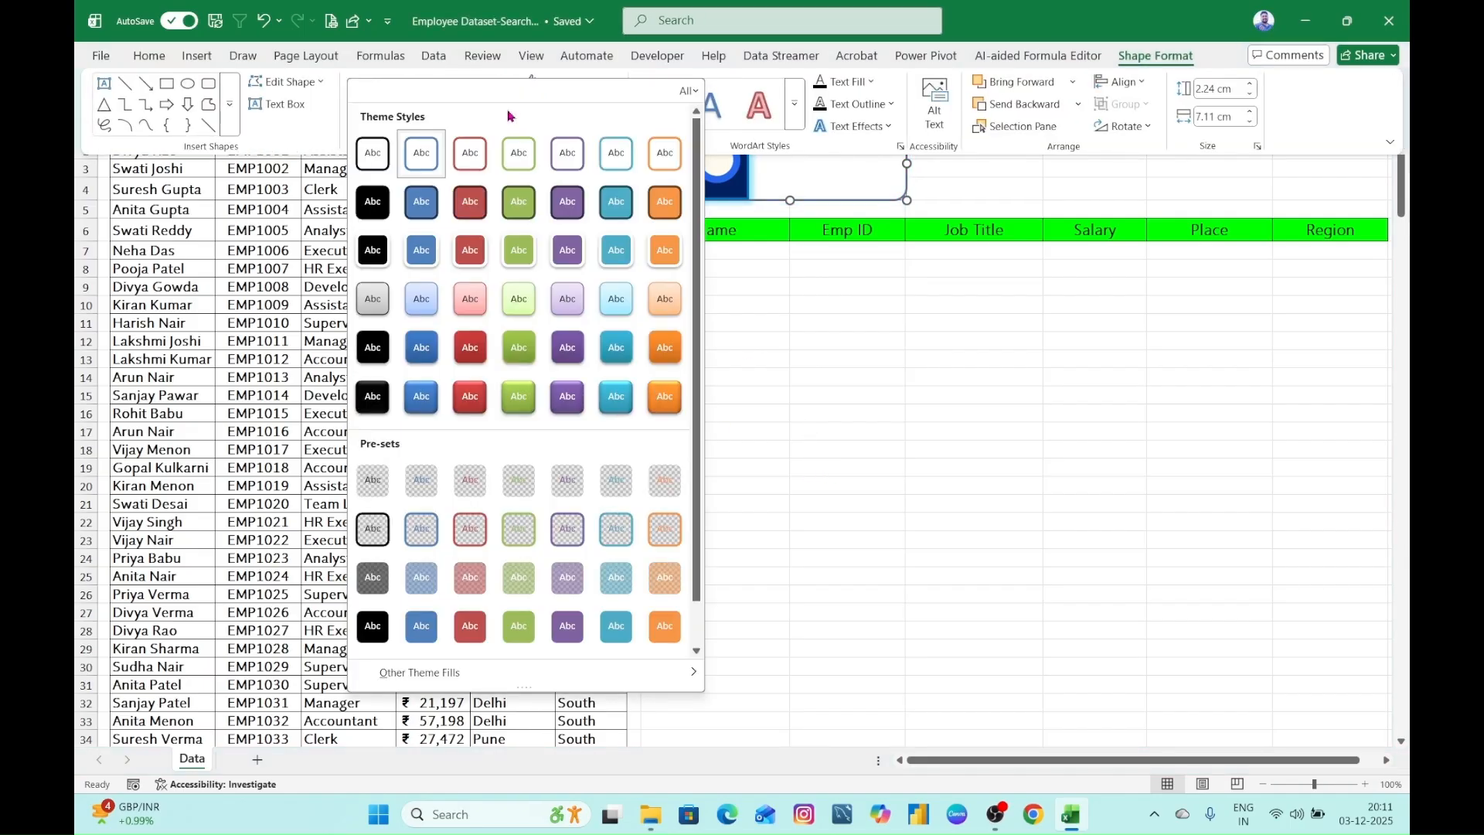
click(615, 162)
click(879, 364)
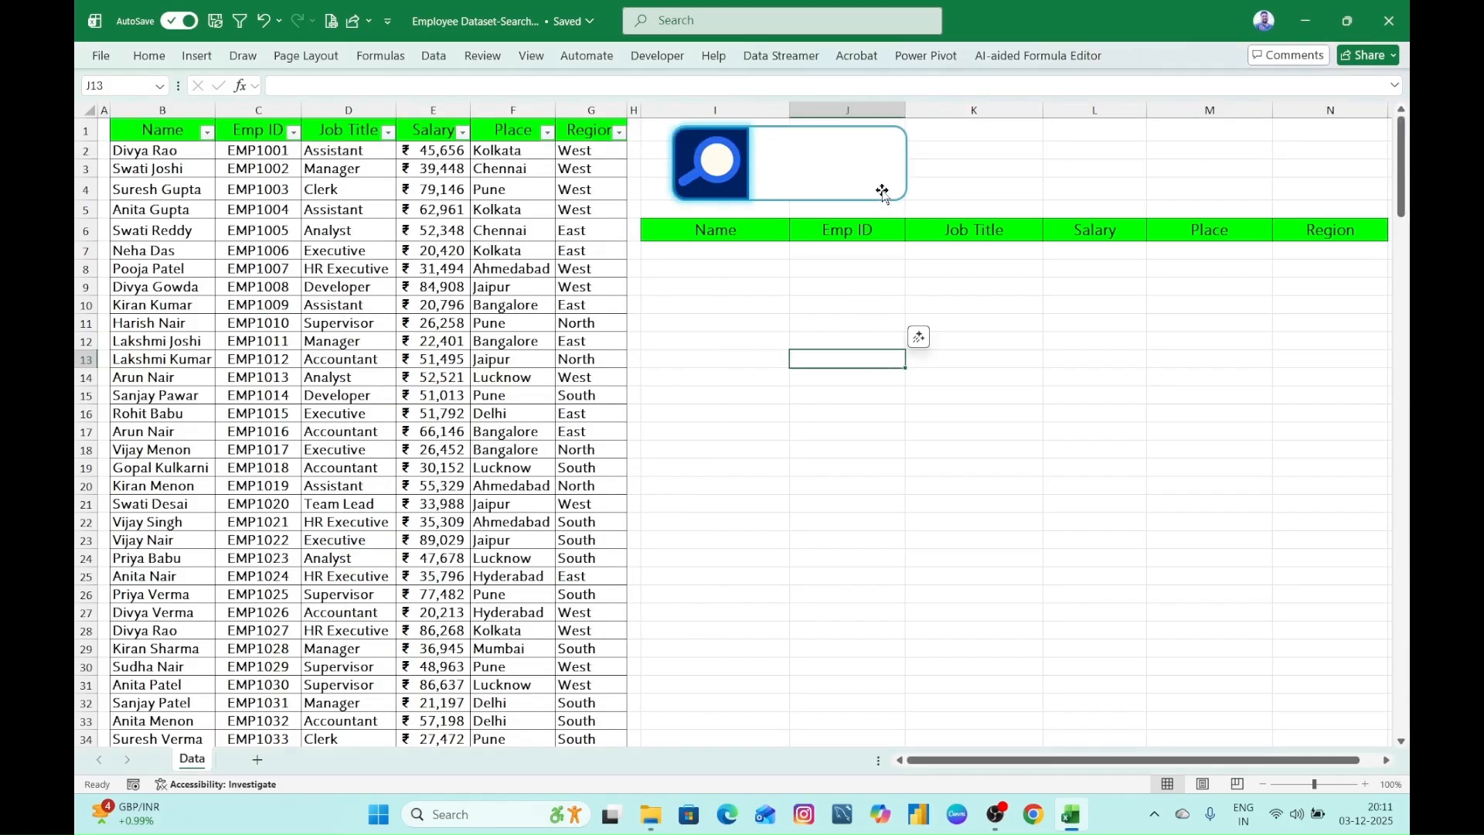
- Check in the ribbon customisation options that Developer is enabled among the Main Tabs, and confirm the options
click(840, 167)
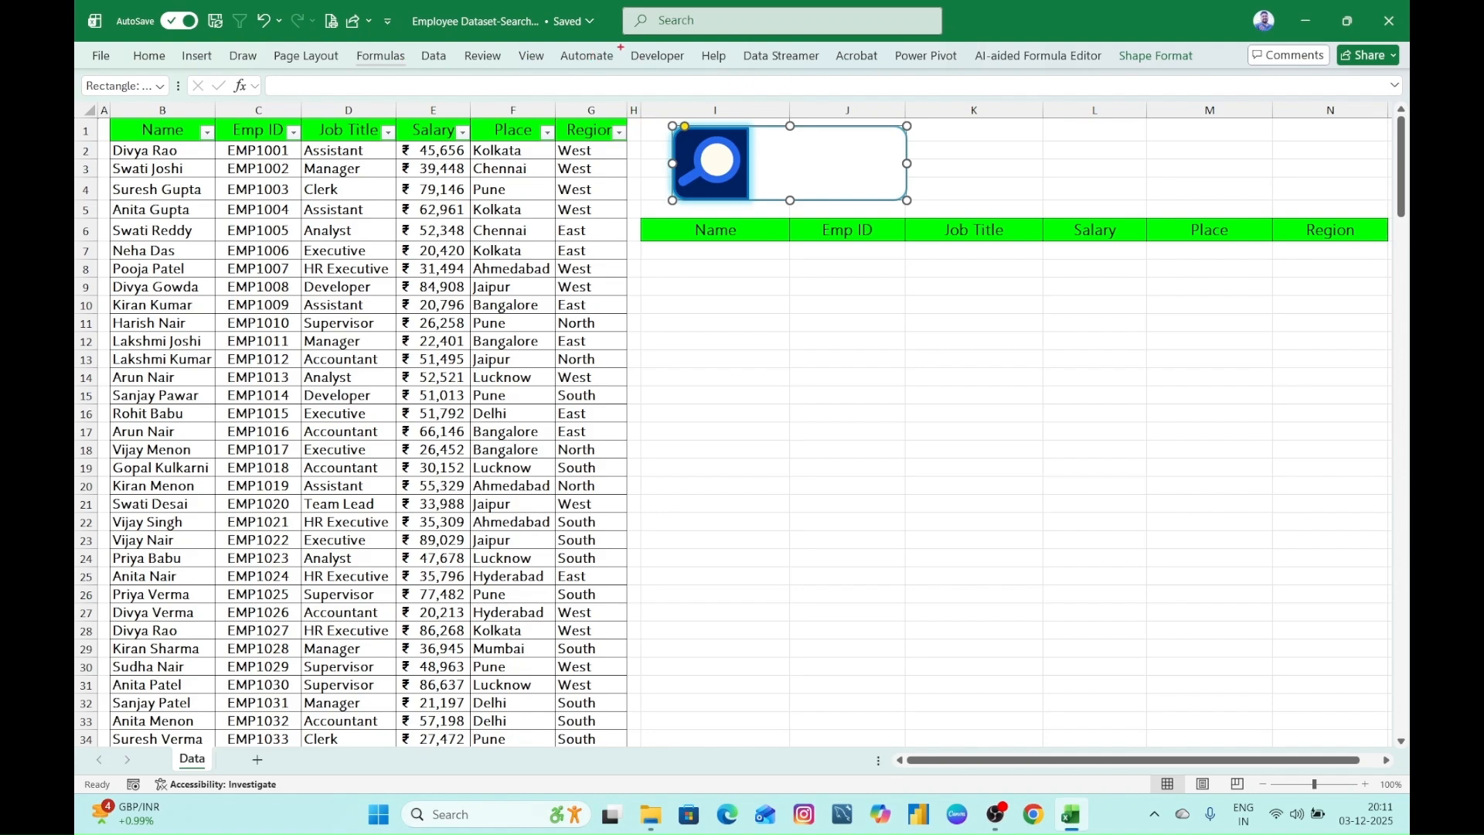
drag(620, 47, 692, 71)
click(720, 387)
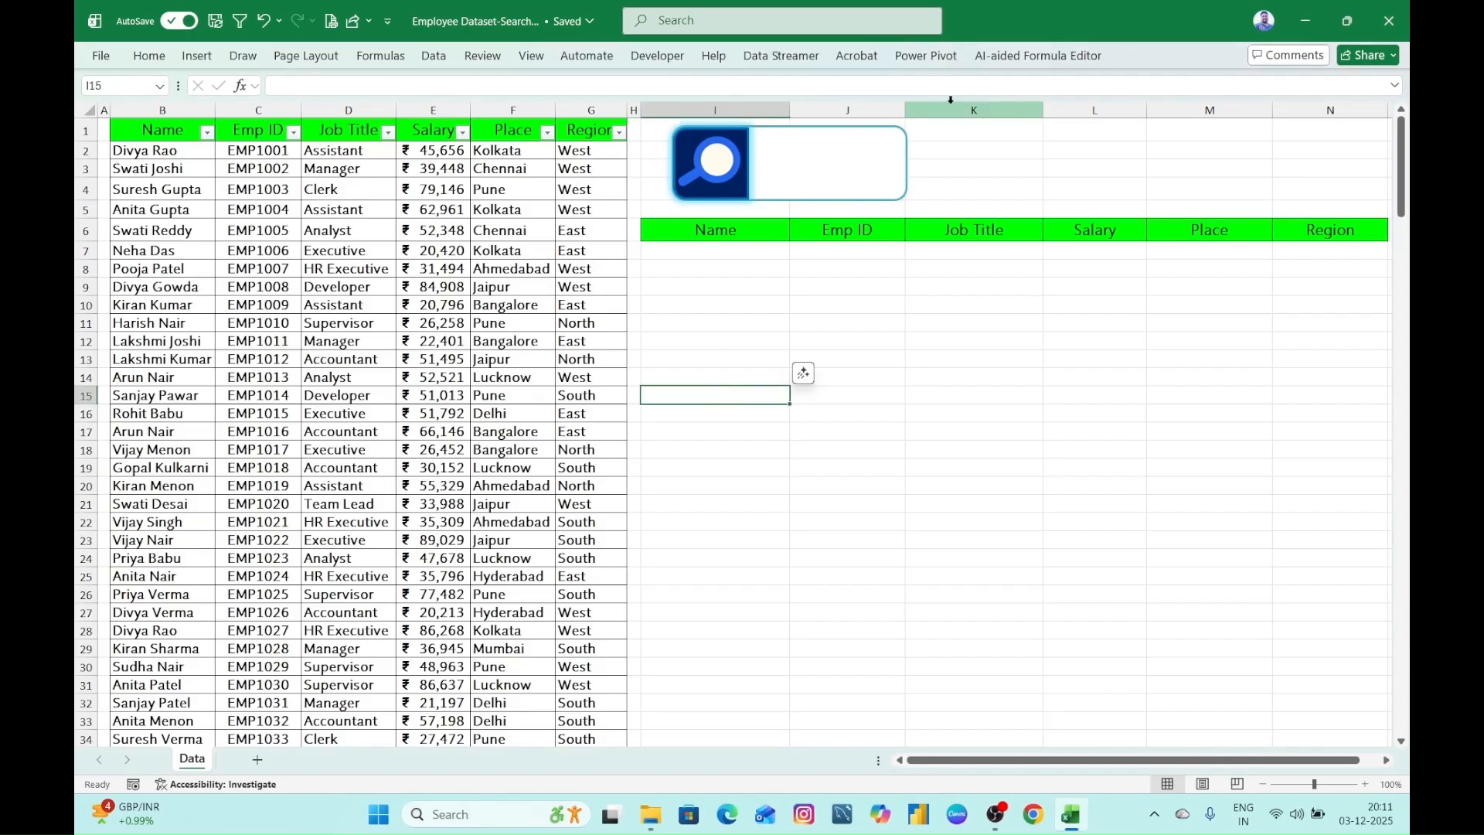
right_click(248, 59)
click(333, 99)
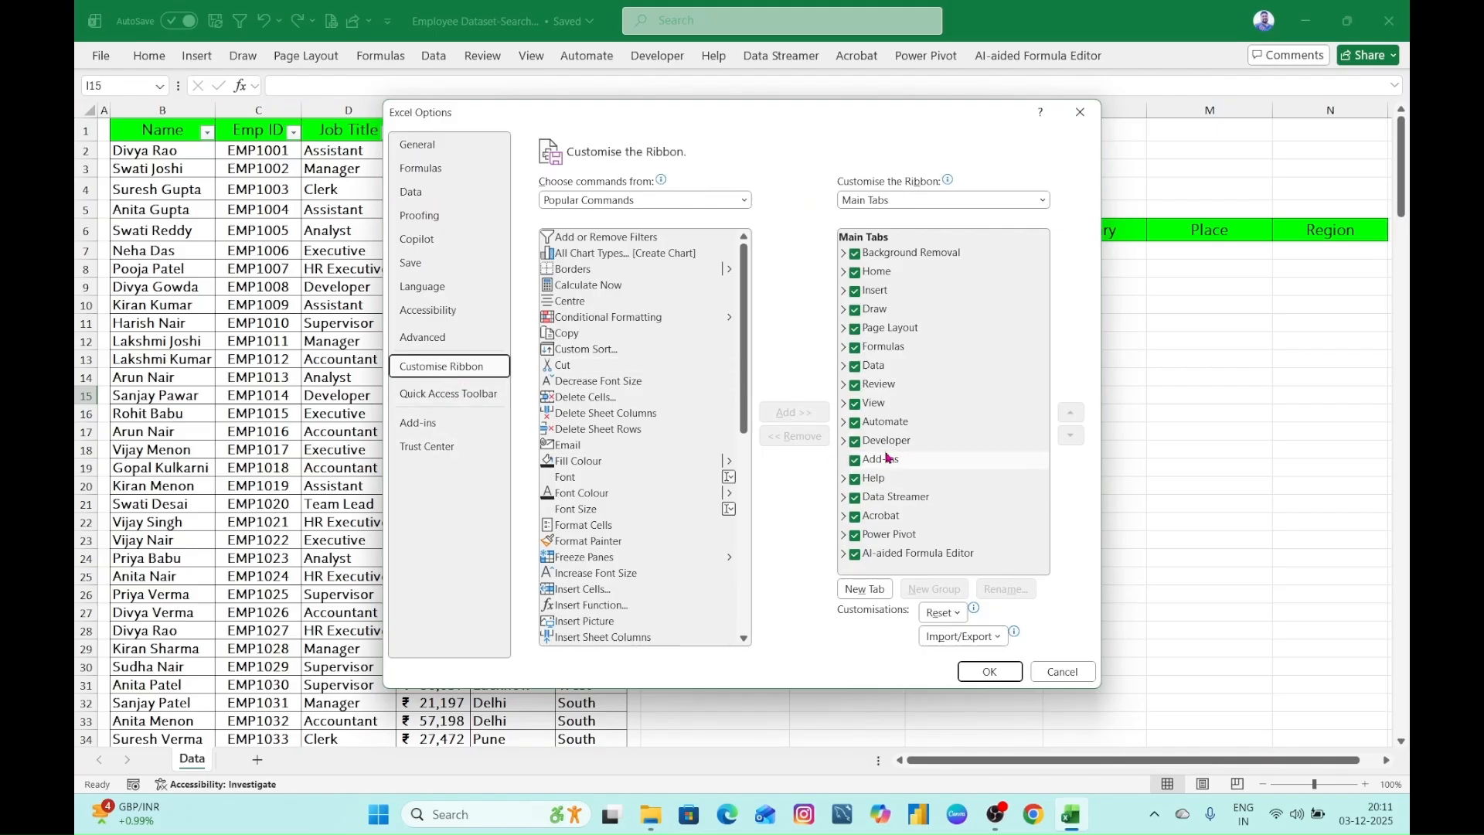
drag(835, 436, 934, 455)
key(Escape)
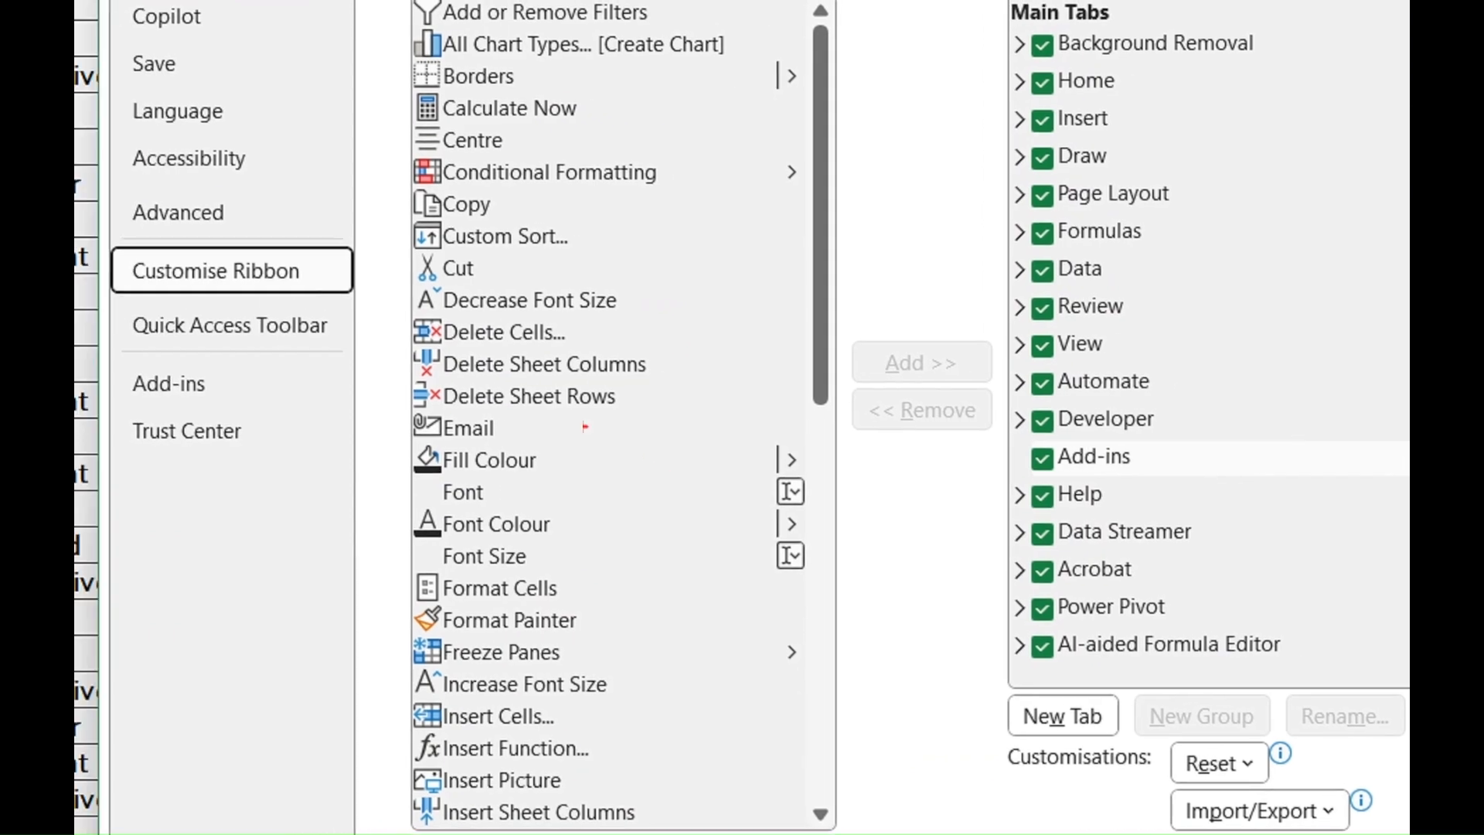
mouse_move(114, 251)
mouse_down()
mouse_move(175, 289)
mouse_move(335, 290)
mouse_up()
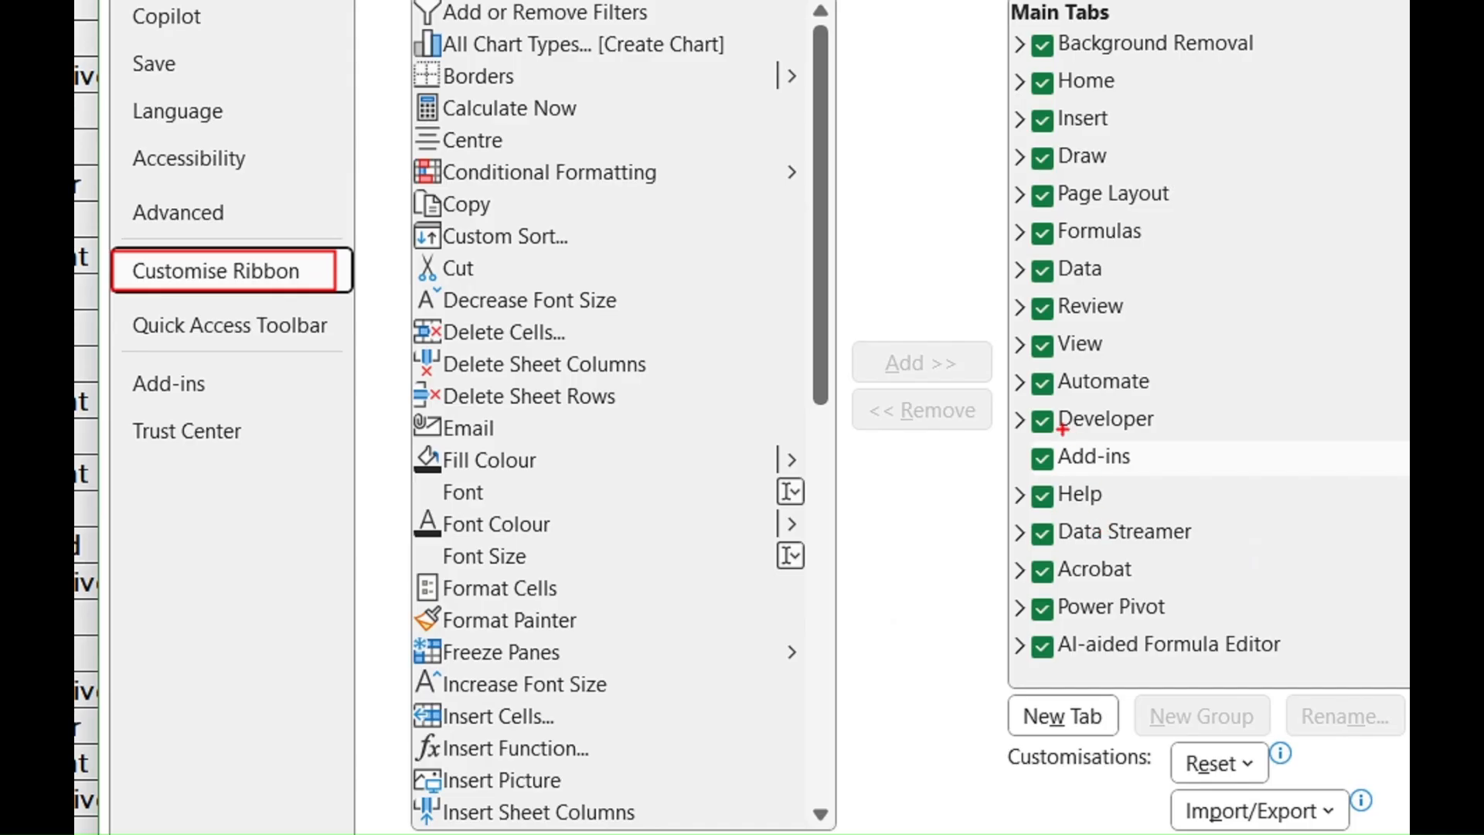
drag(998, 396, 1210, 446)
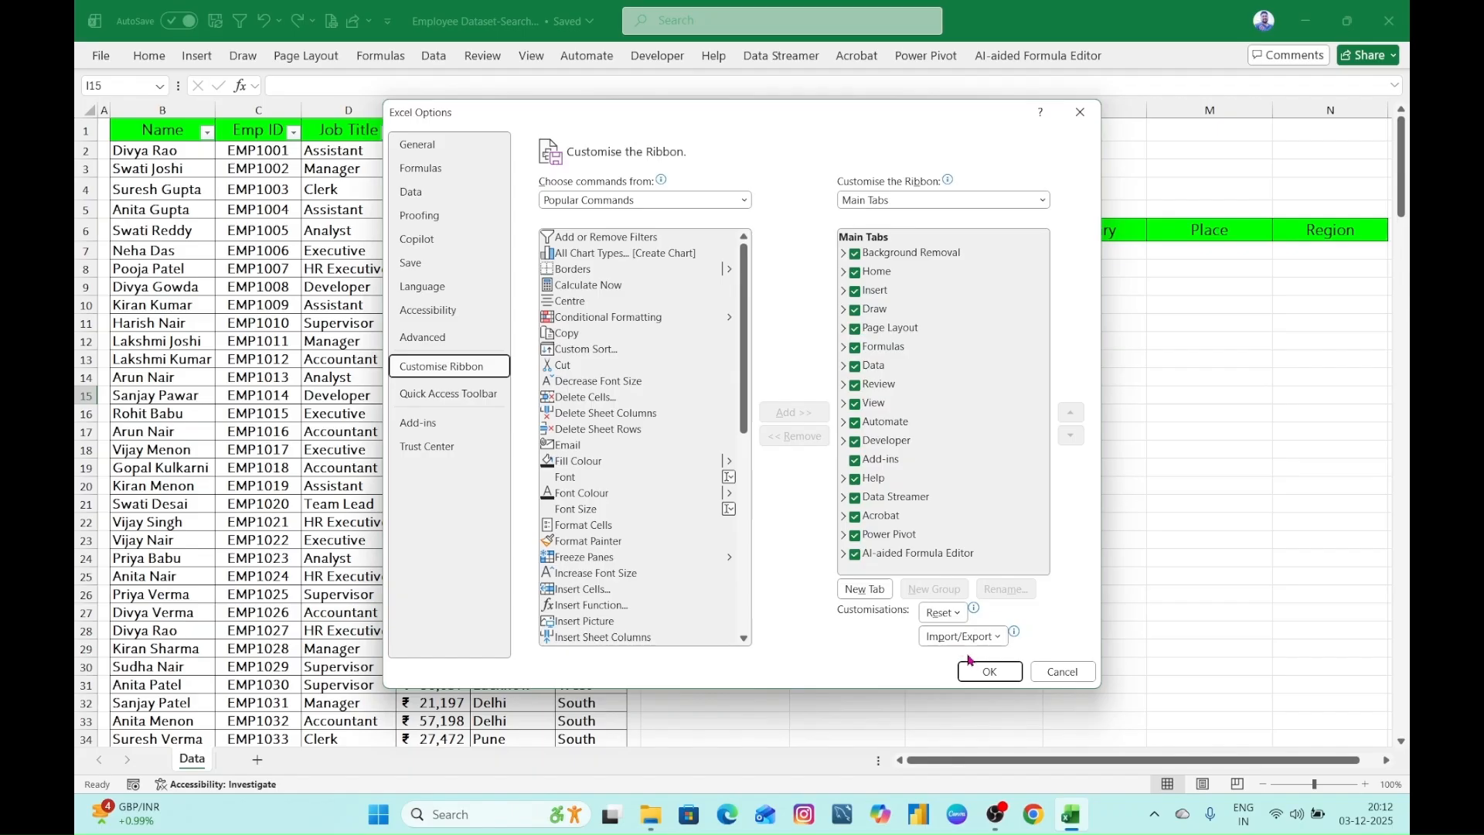
click(990, 671)
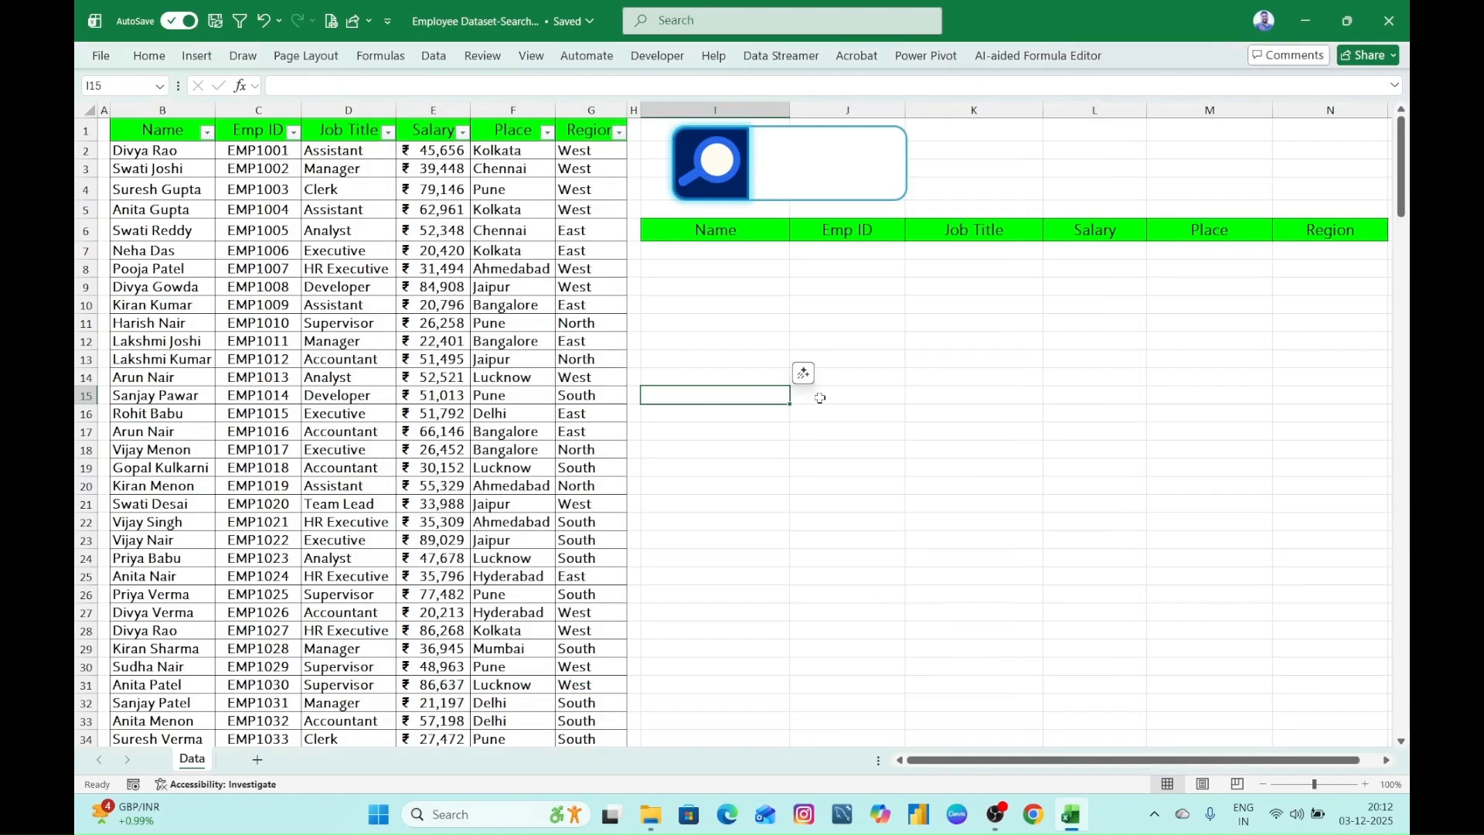
click(846, 379)
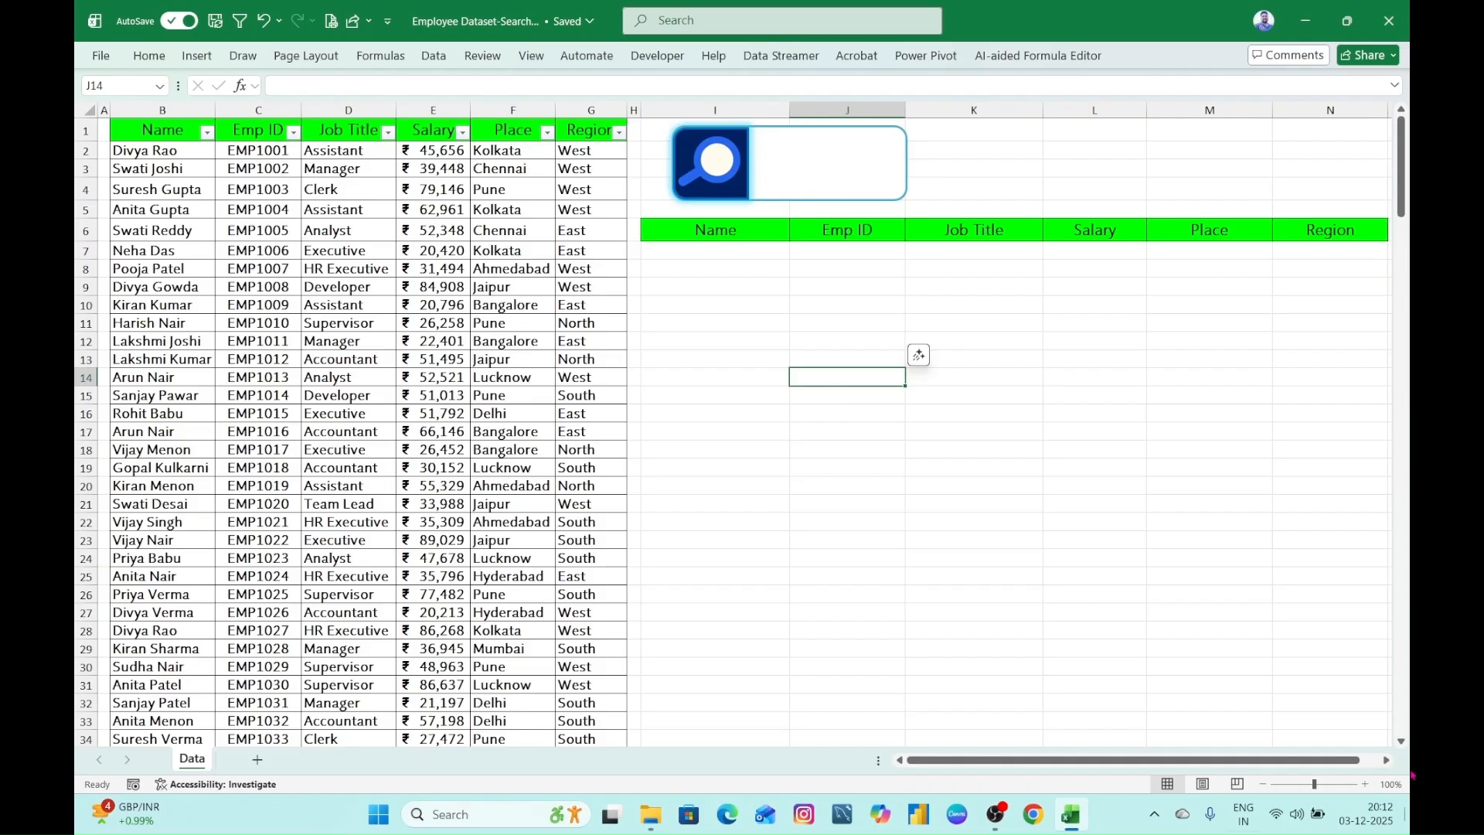
- Draw an ActiveX text box about 115 by 41 points inside the white area of the search box, beside the magnifier
click(830, 172)
click(657, 55)
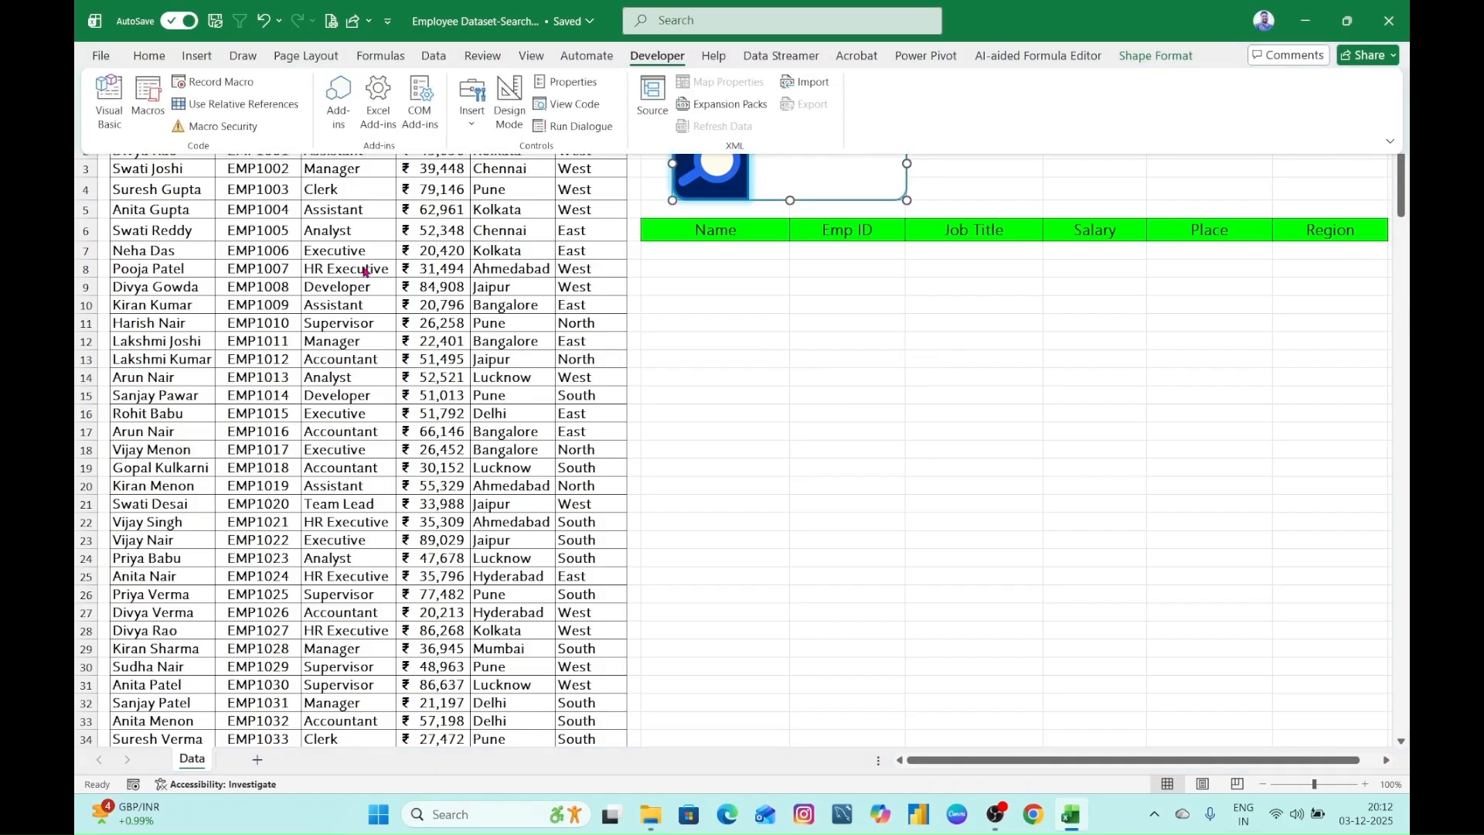
click(469, 130)
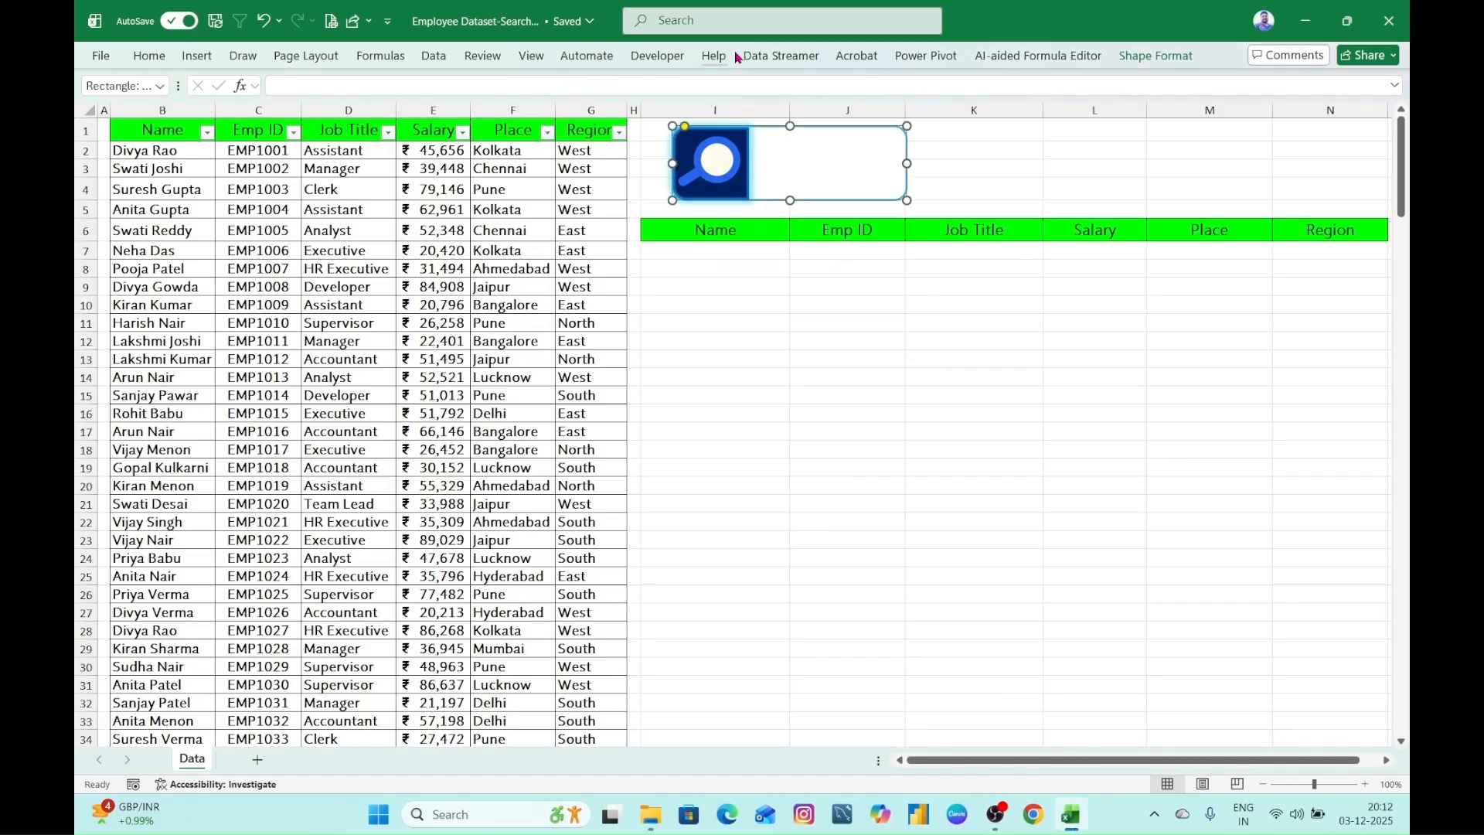
click(669, 61)
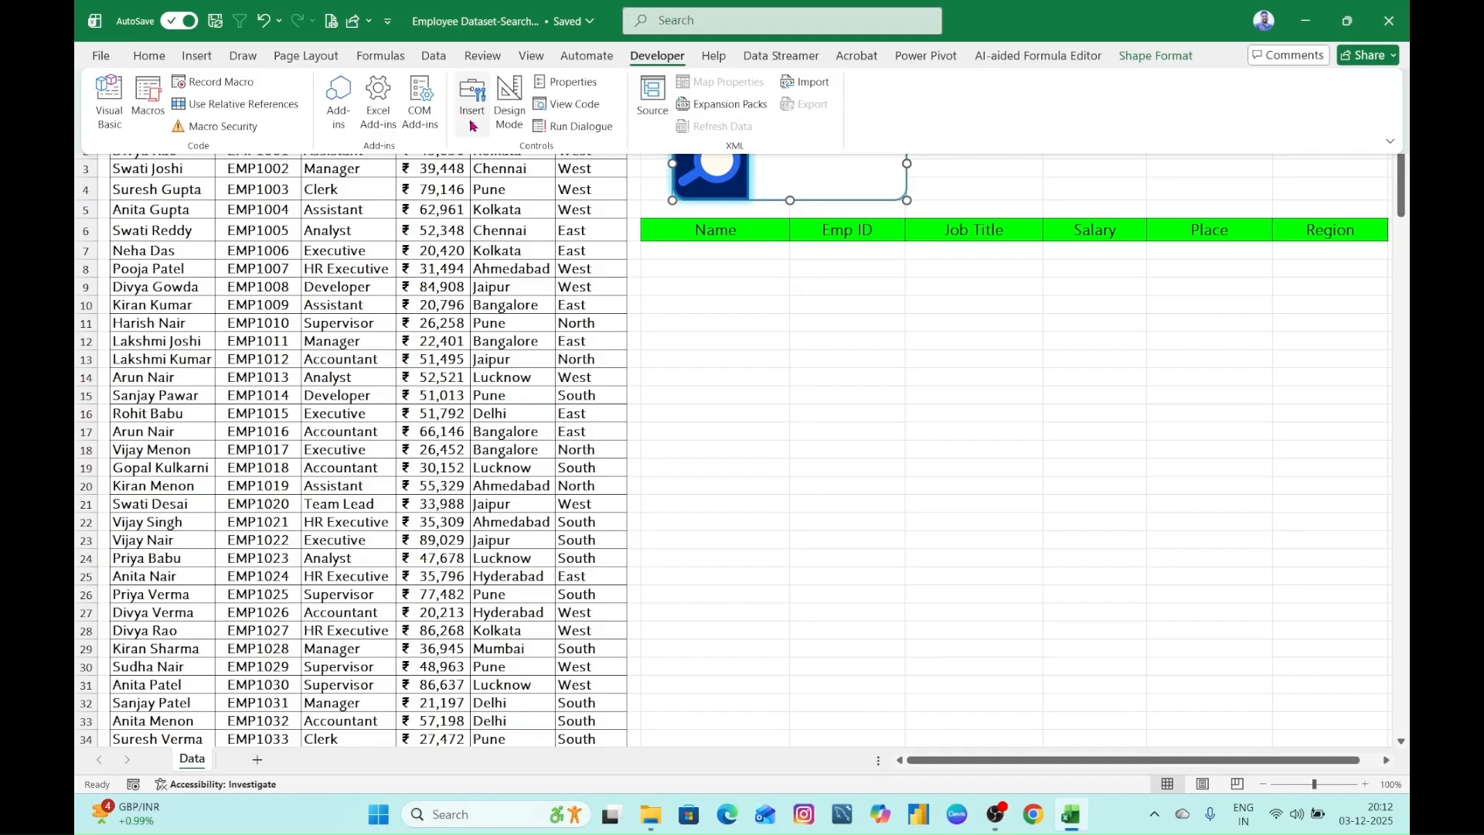
click(471, 101)
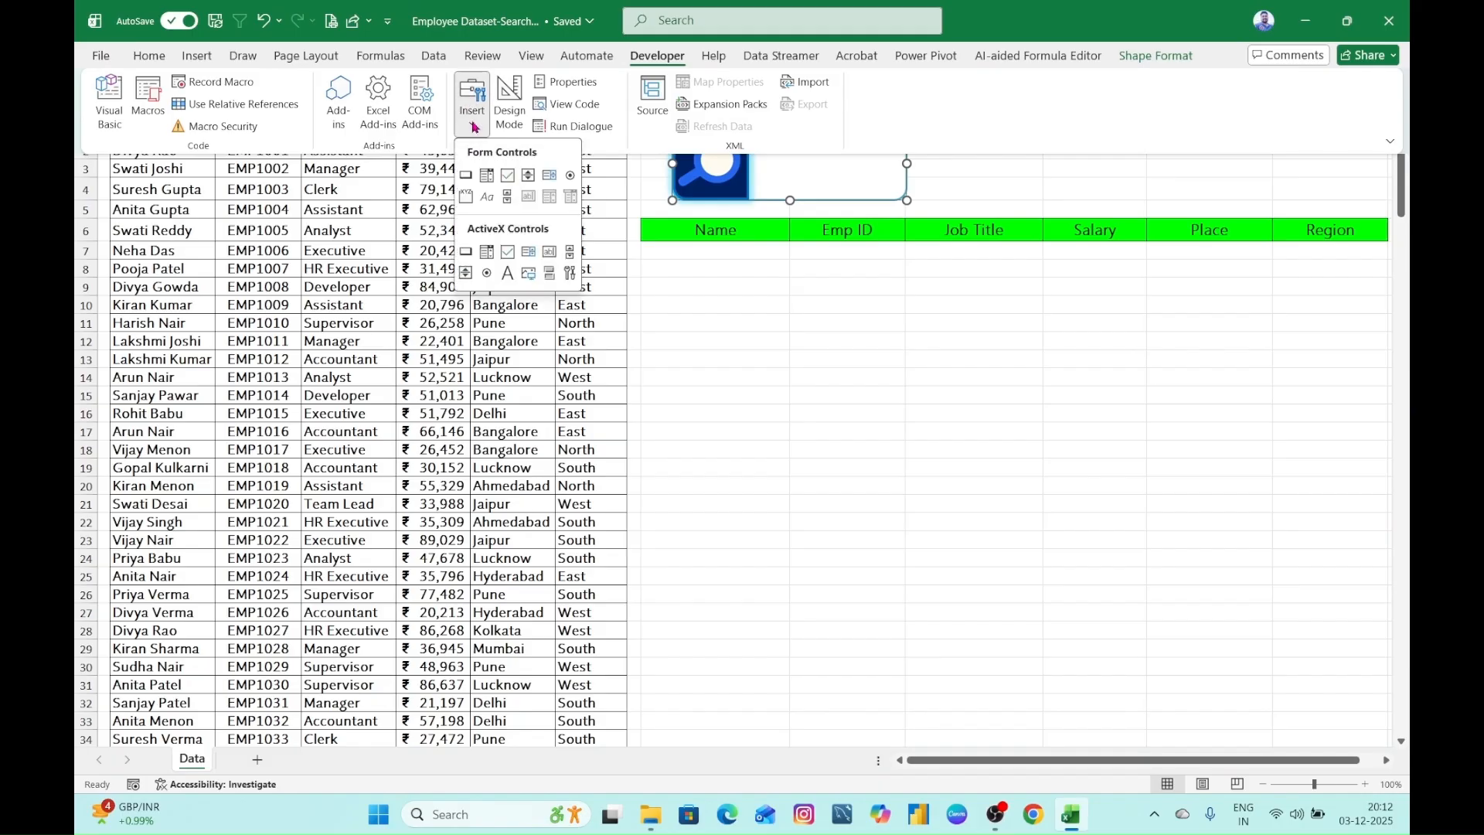
click(548, 254)
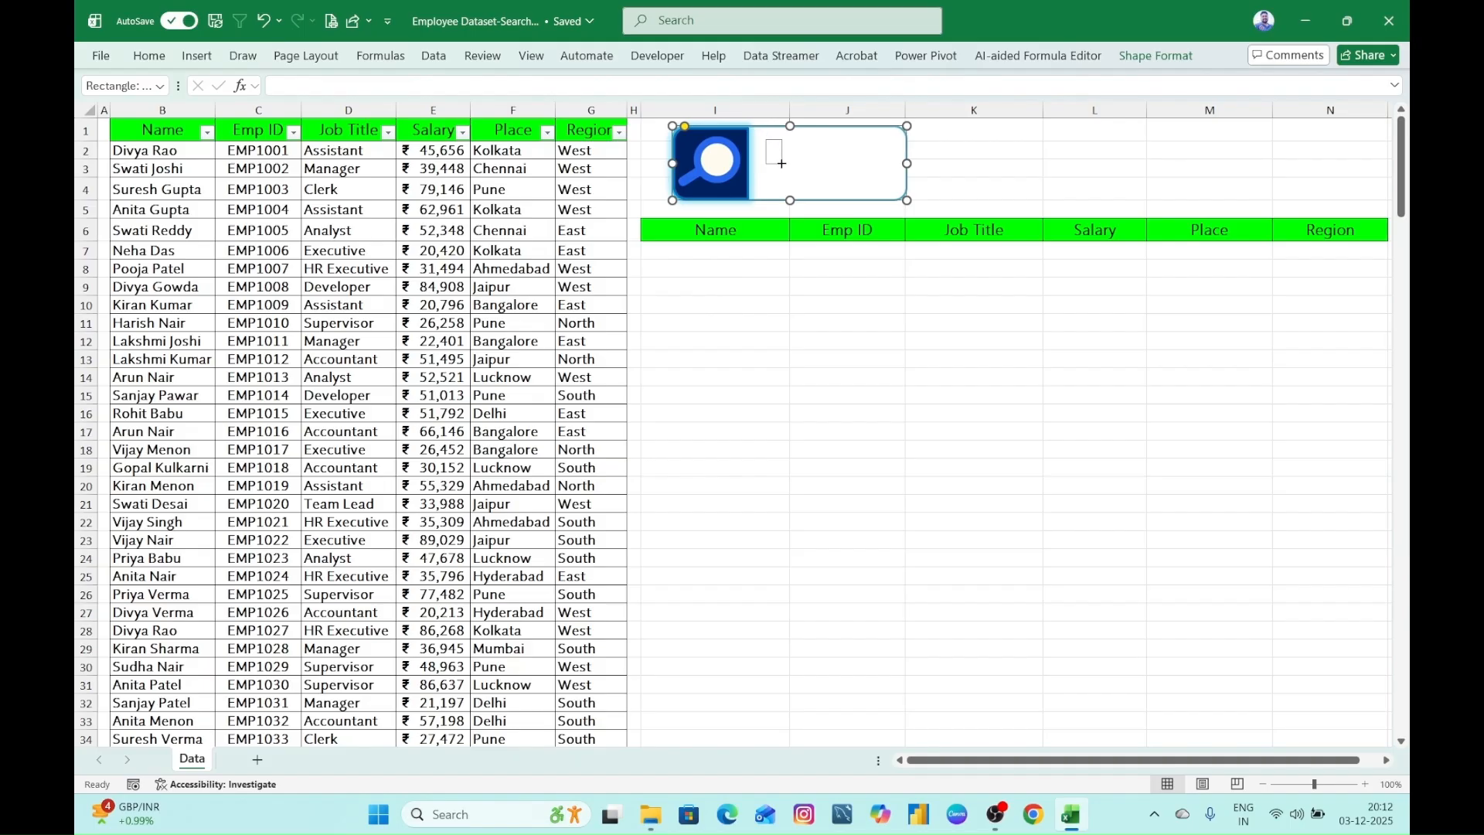
mouse_move(782, 163)
mouse_down()
mouse_move(833, 186)
mouse_move(896, 186)
mouse_up()
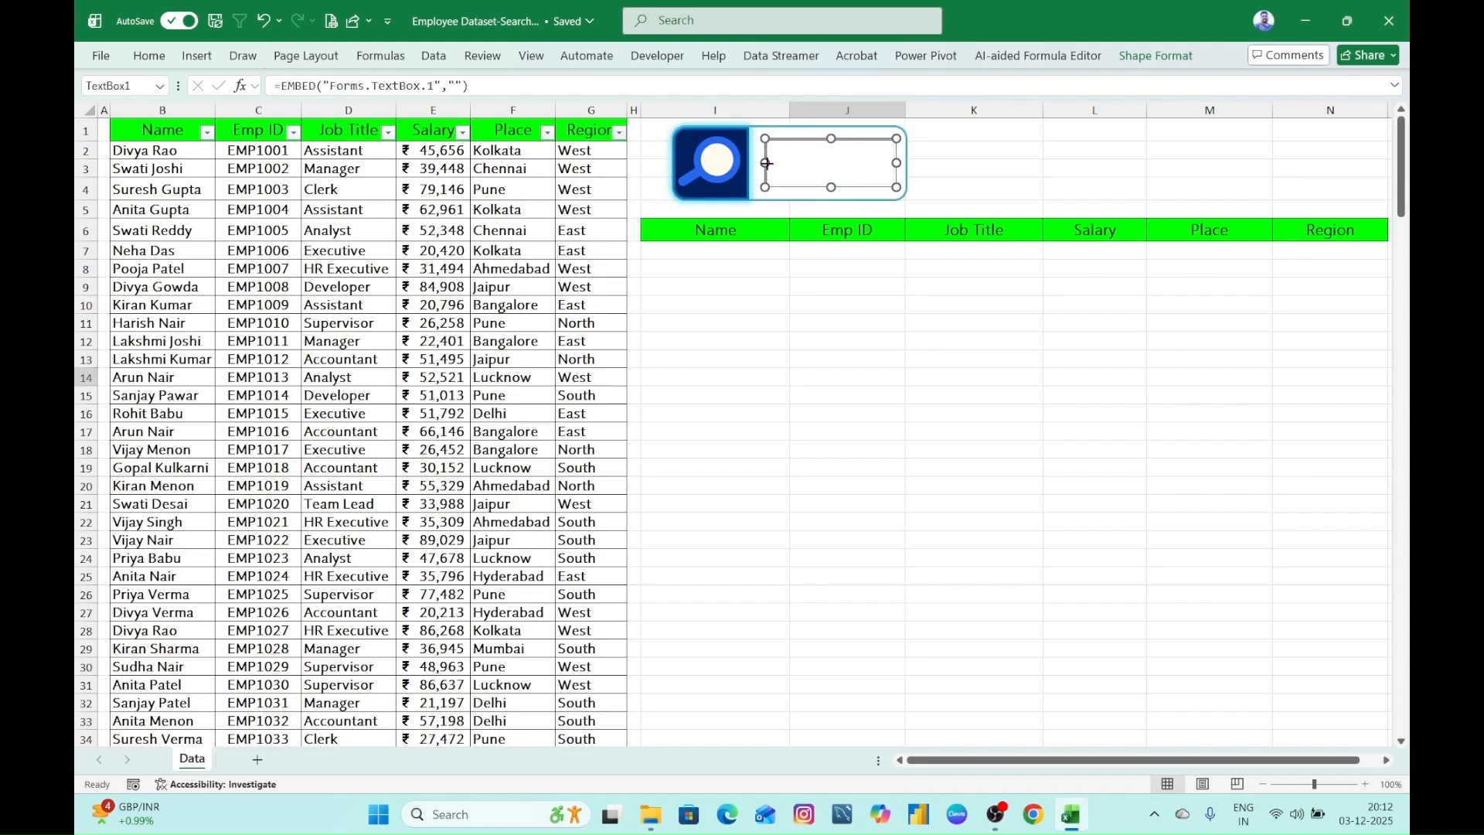
drag(766, 163, 763, 163)
click(1154, 57)
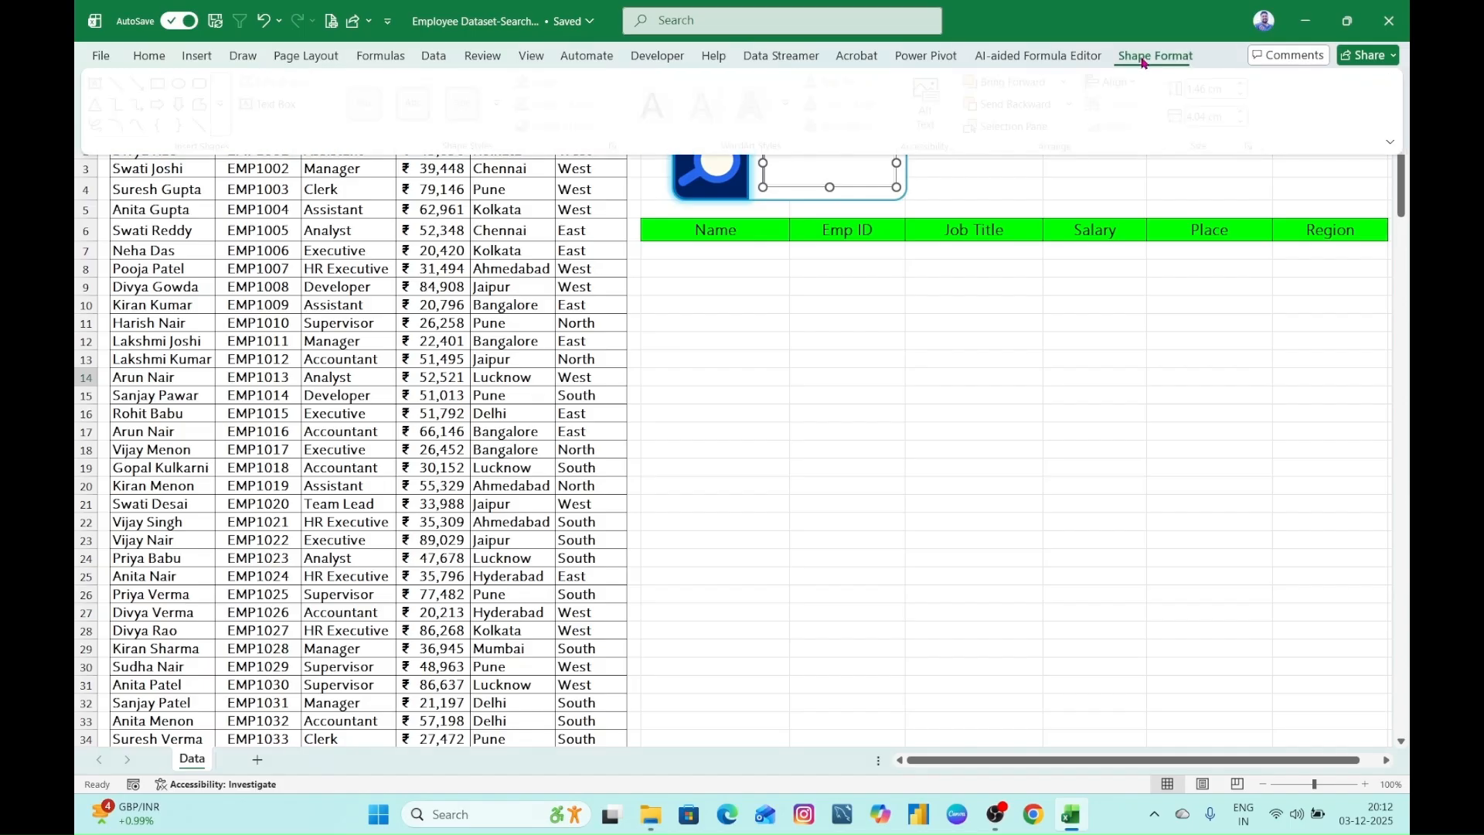
click(818, 250)
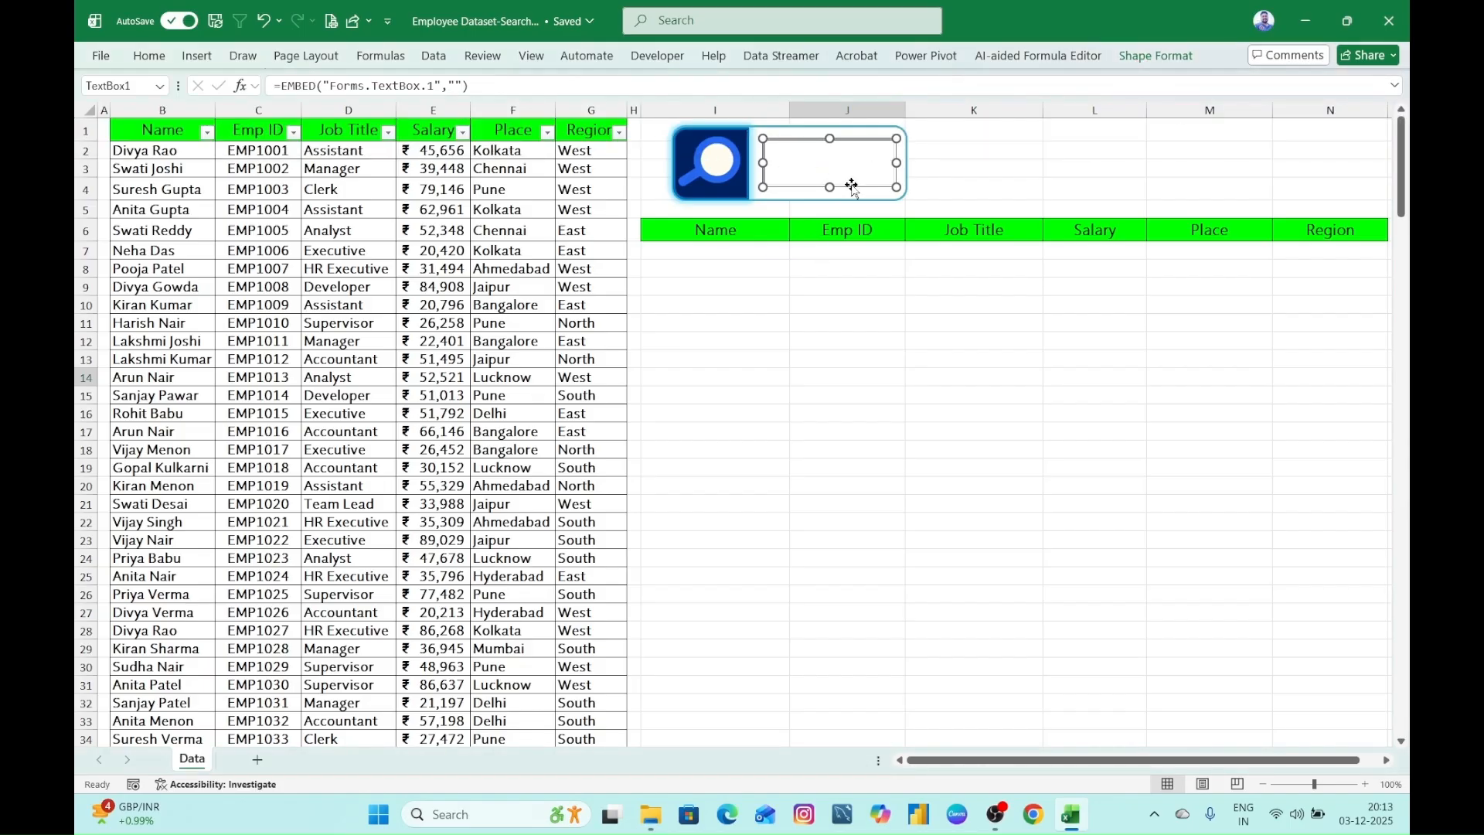
- Examine the text box's properties for the LinkedCell property and identify K2 as the cell beside the search box
right_click(847, 167)
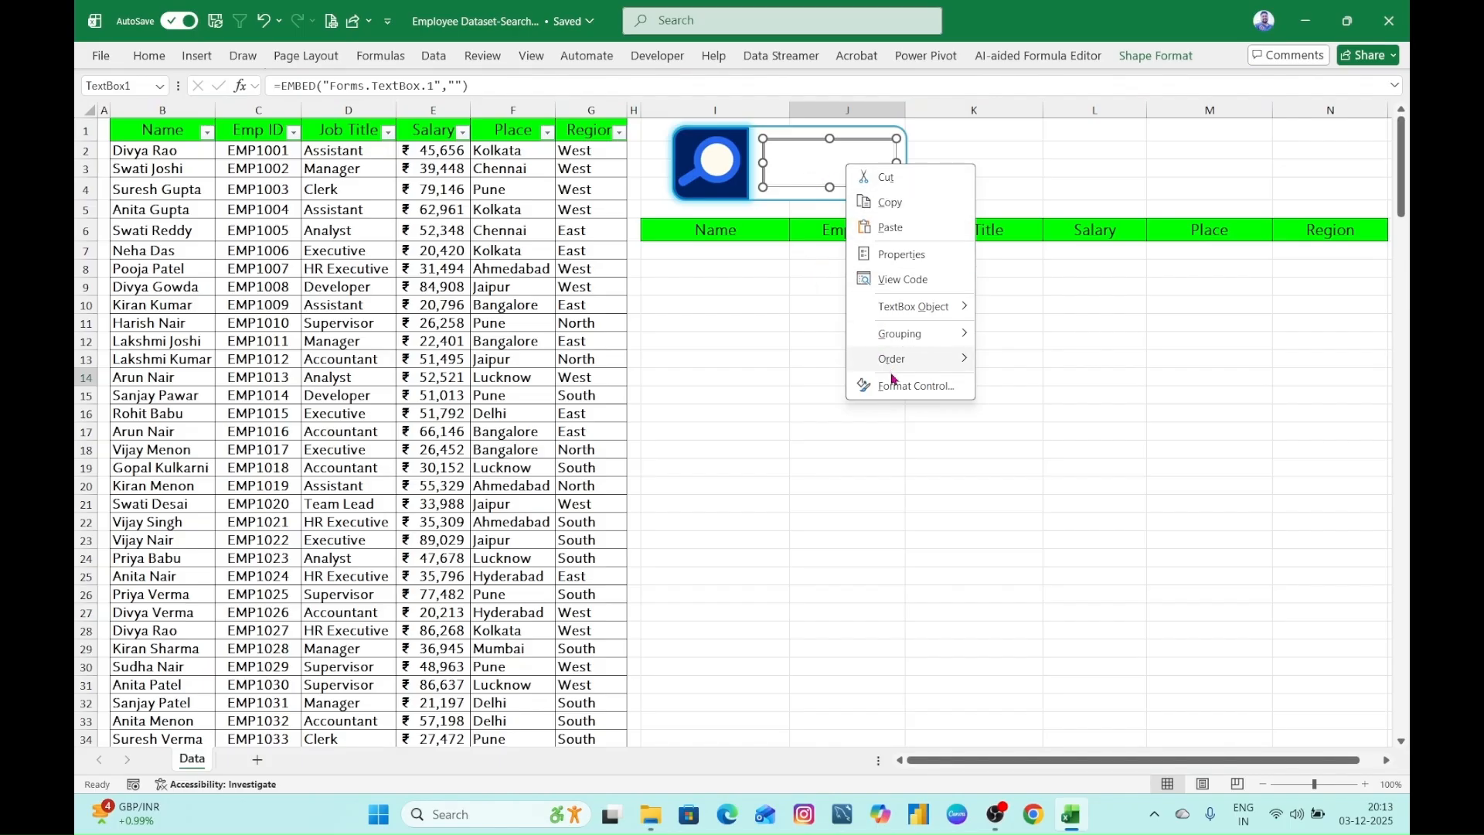
click(909, 257)
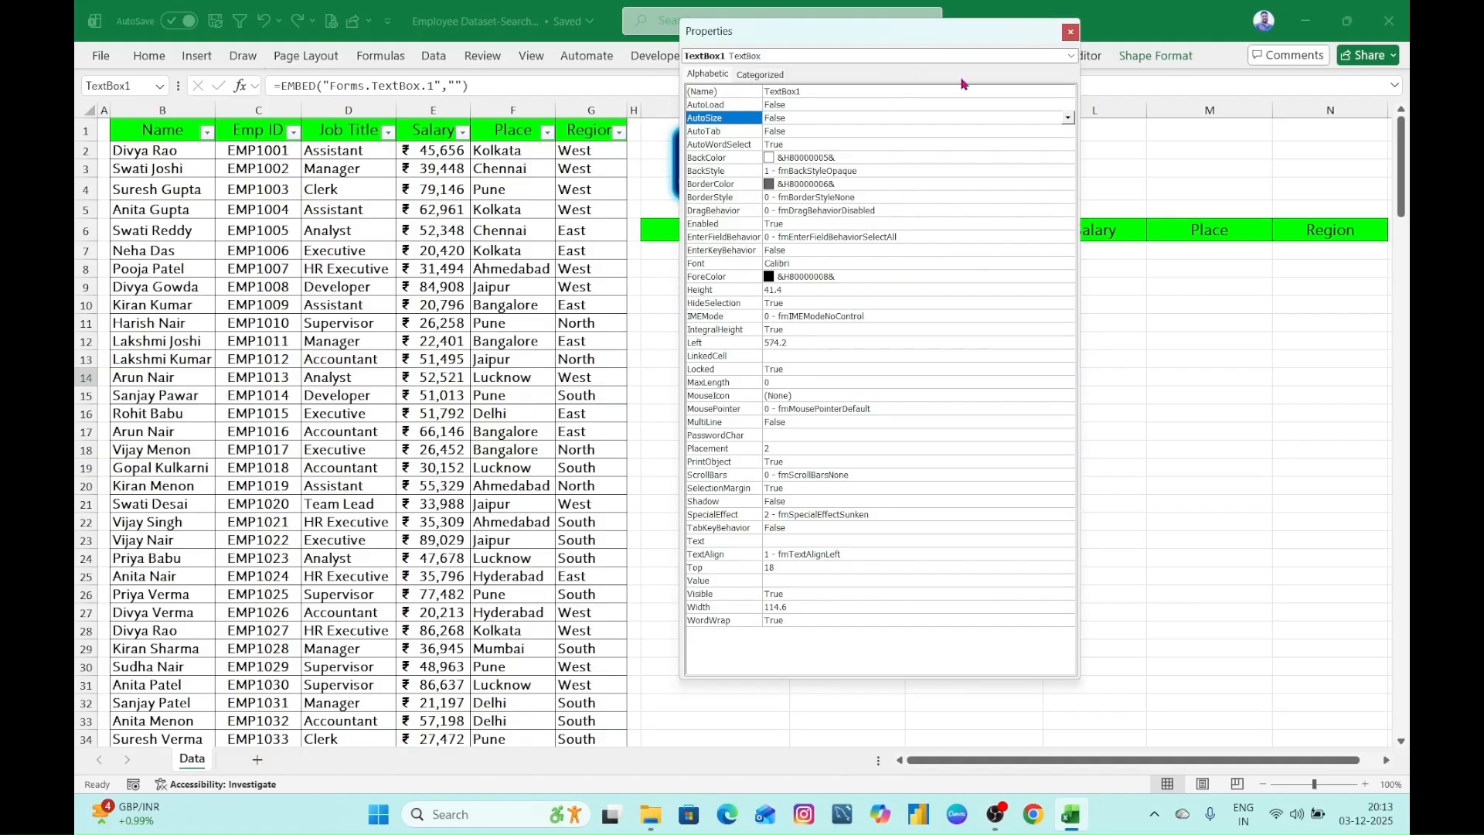
drag(925, 35, 1085, 164)
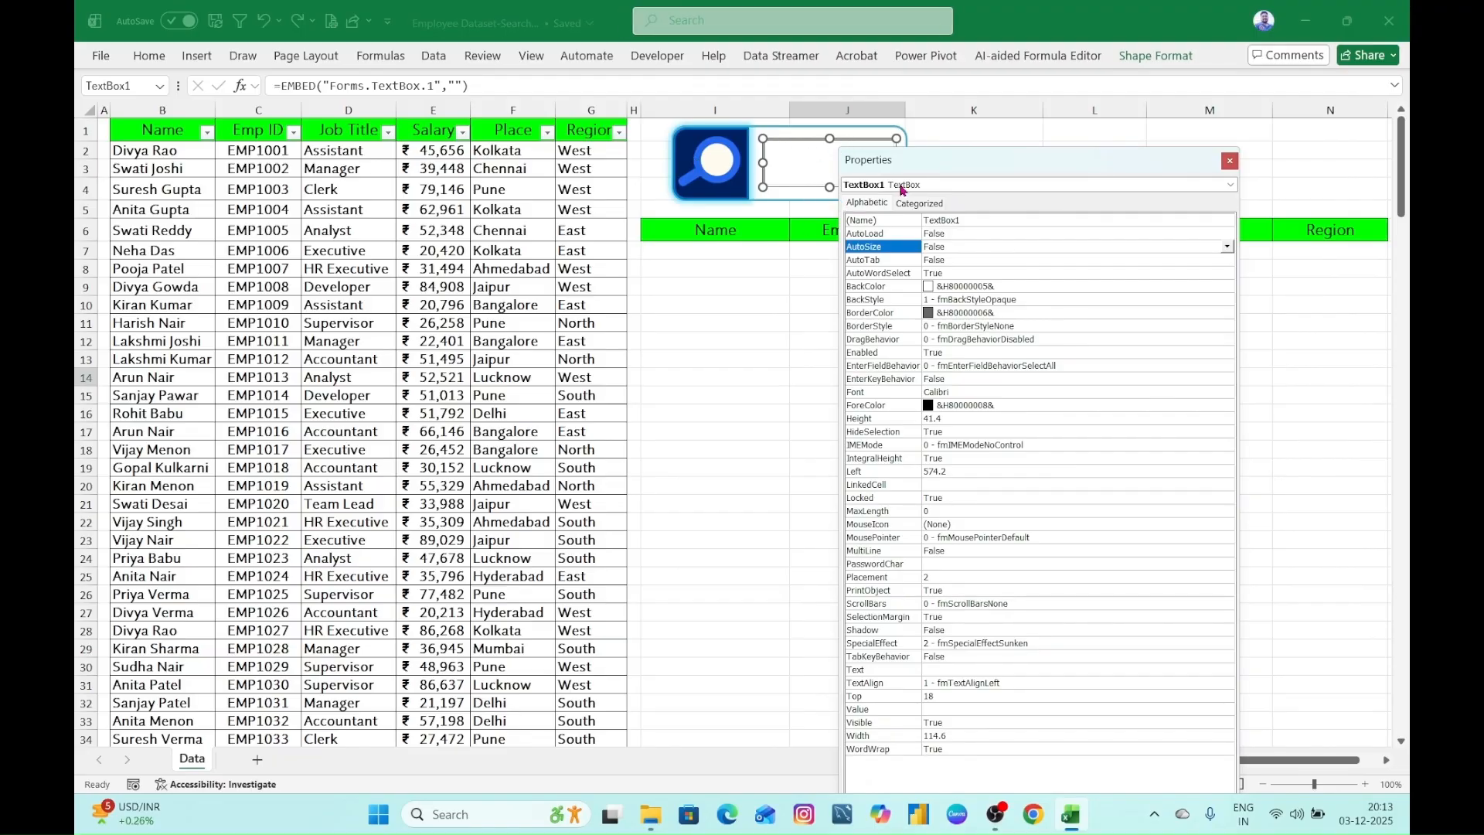
drag(1113, 173, 1017, 54)
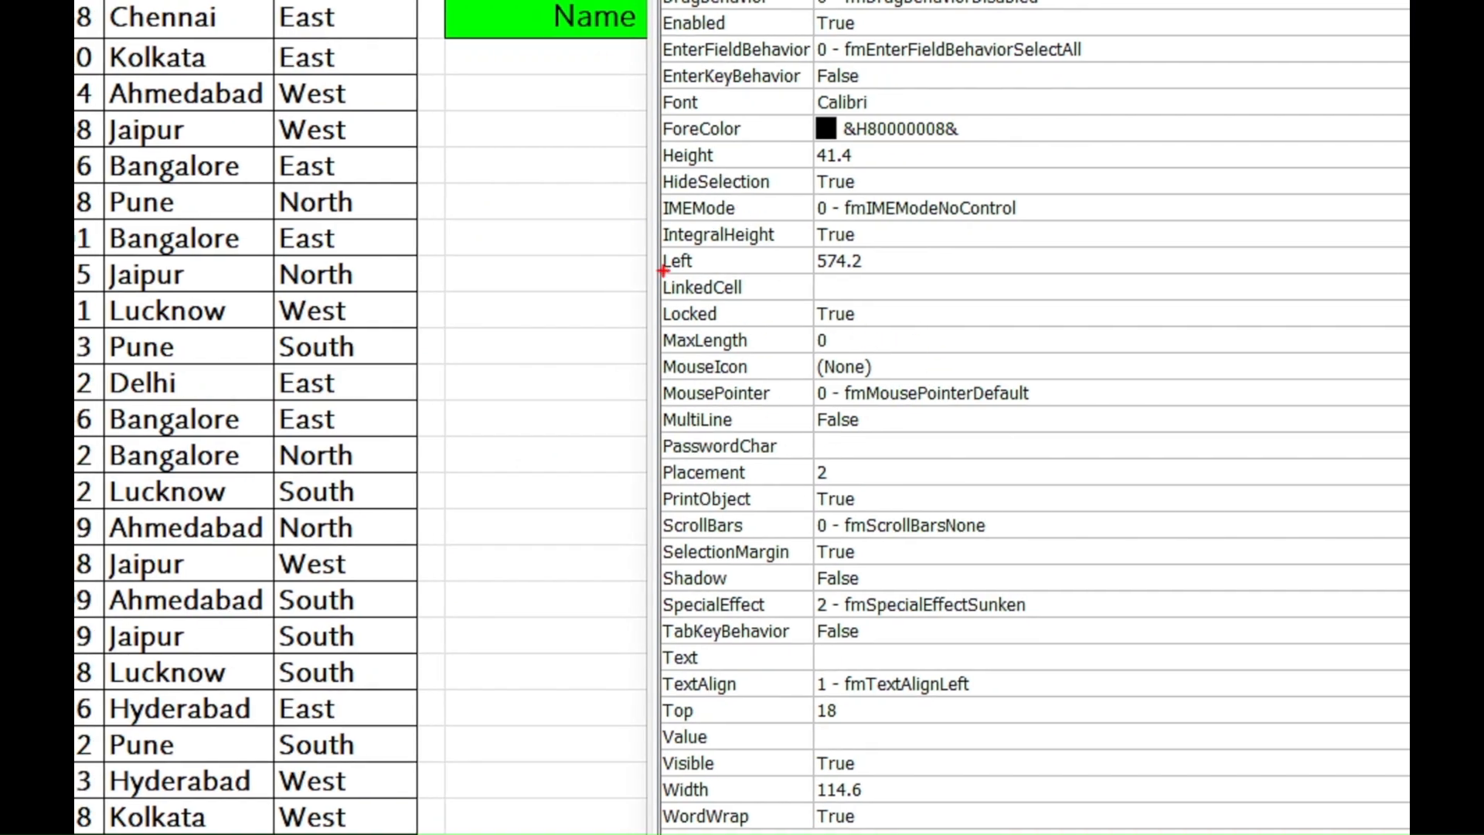
mouse_move(657, 271)
mouse_down()
mouse_move(761, 303)
mouse_move(825, 301)
mouse_up()
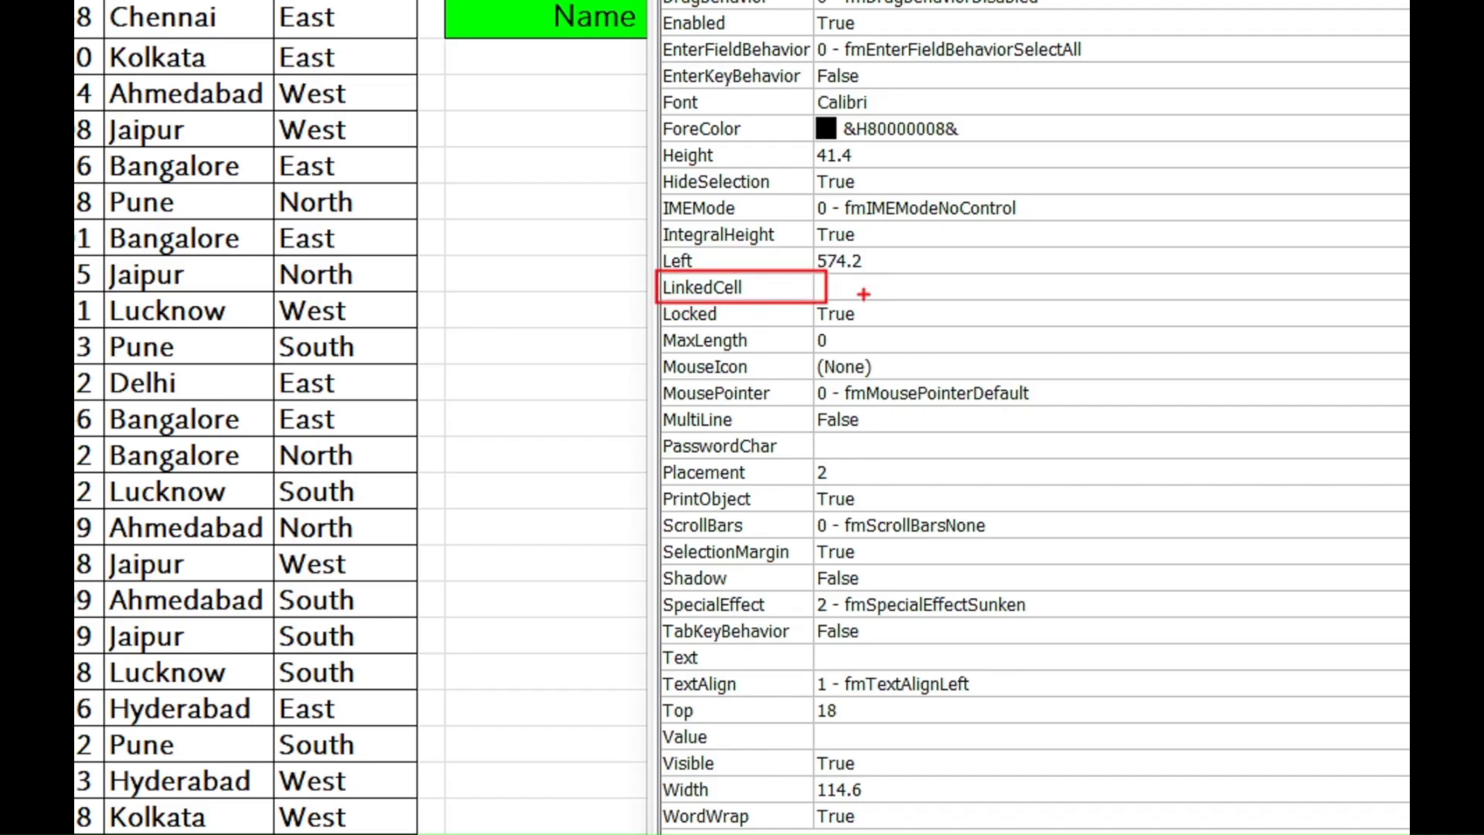
key(Escape)
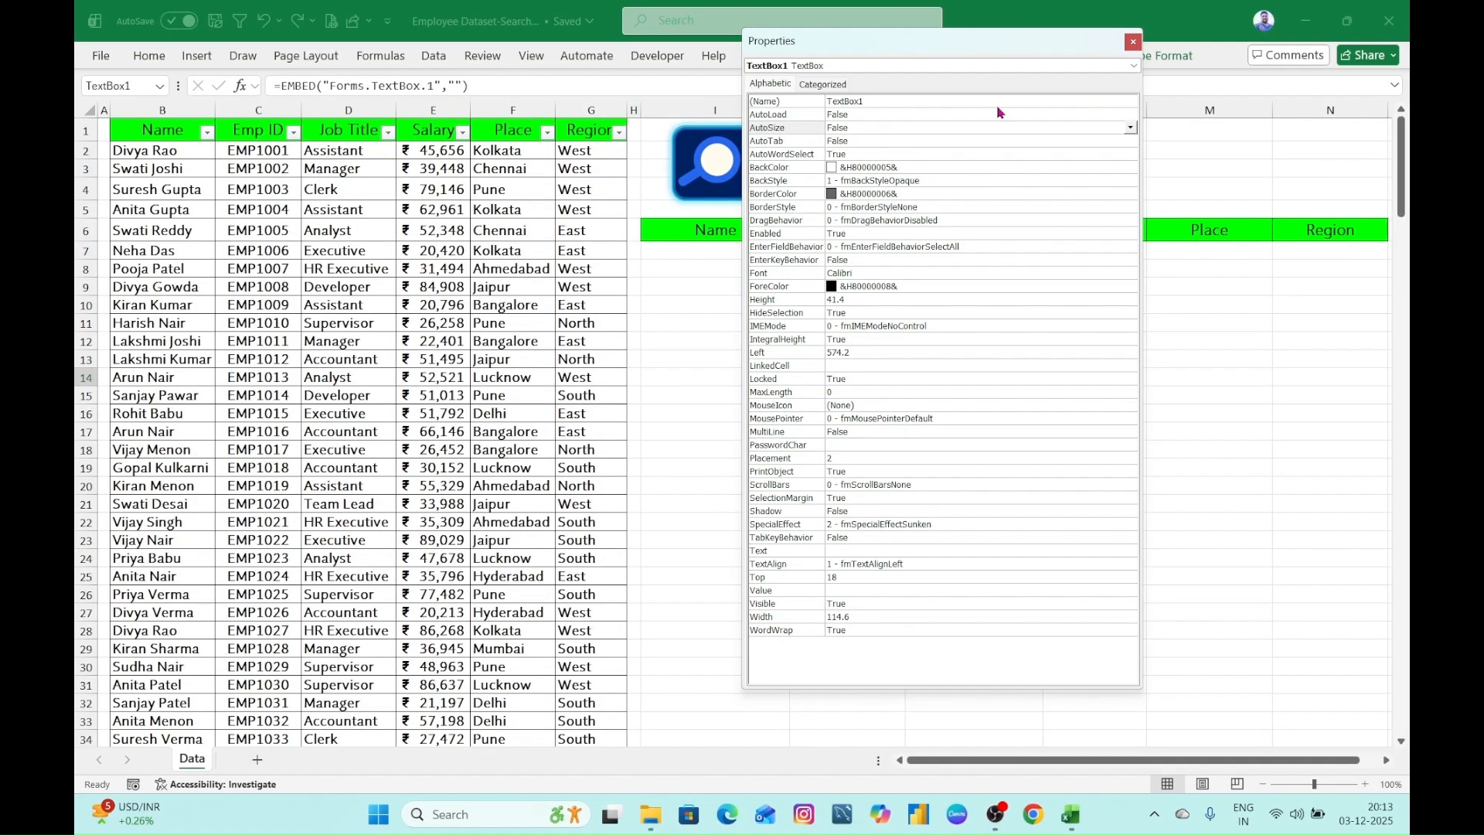
drag(995, 51, 962, 312)
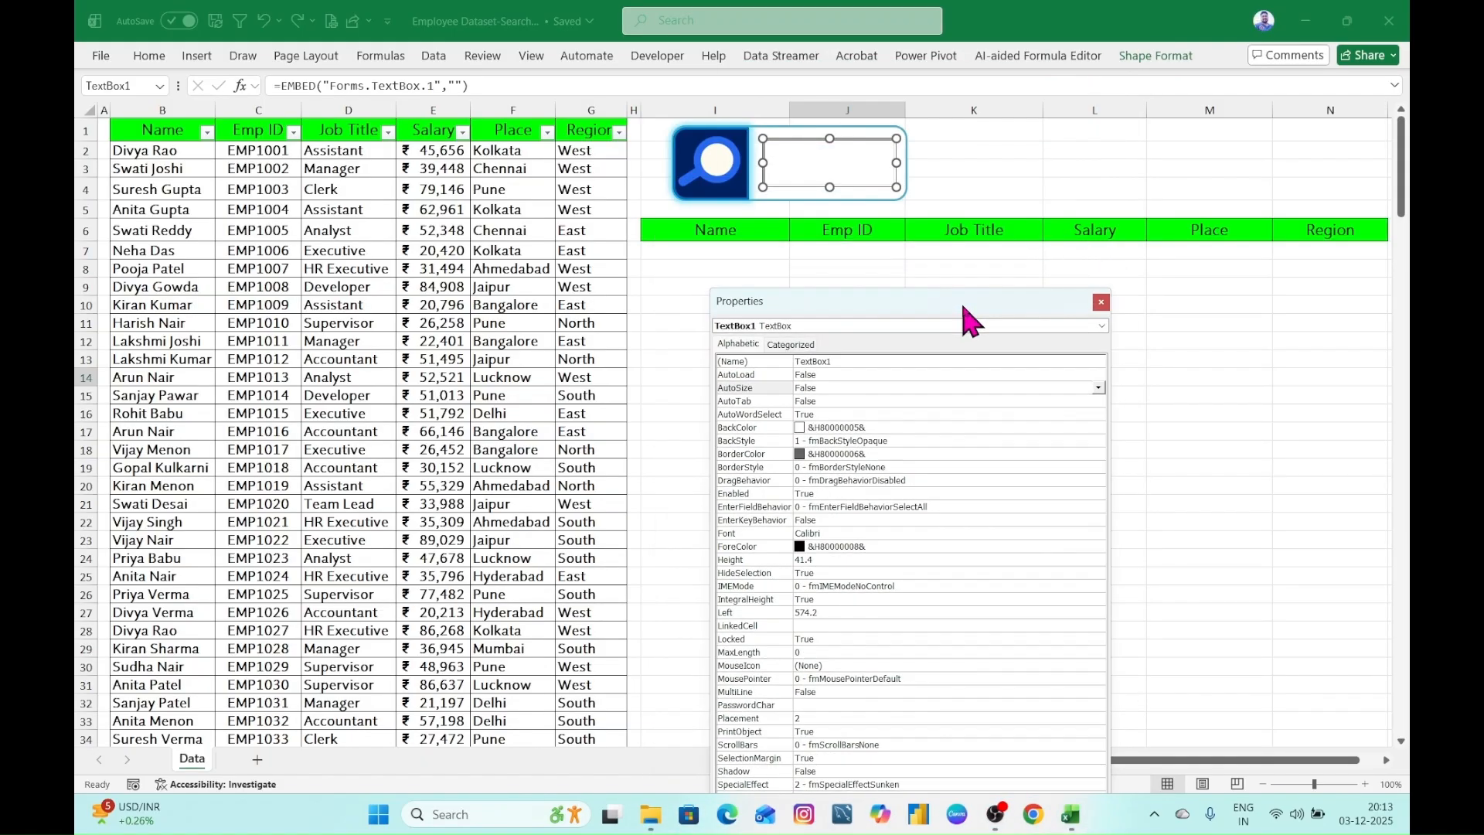
click(981, 149)
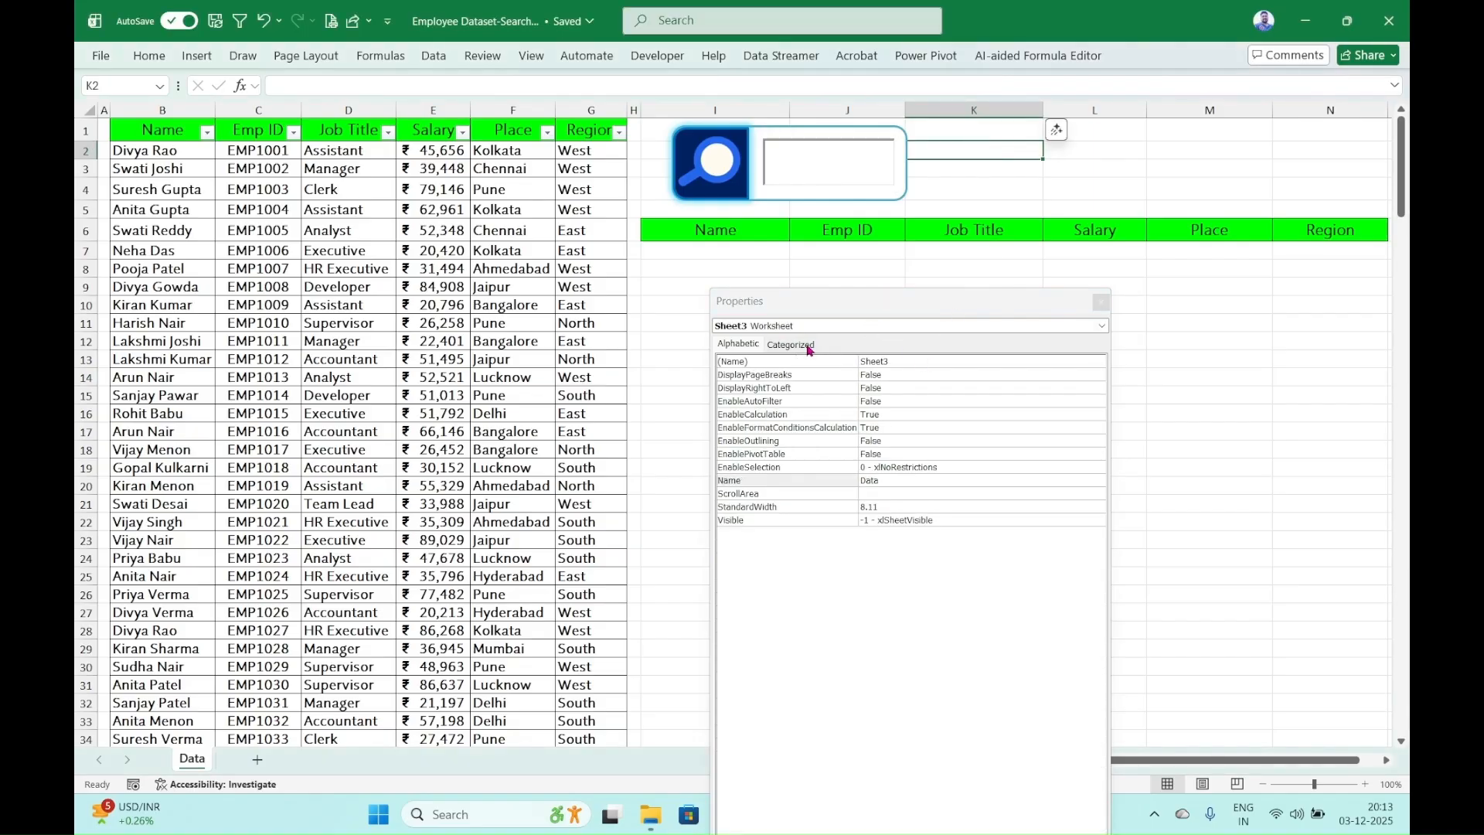
click(733, 346)
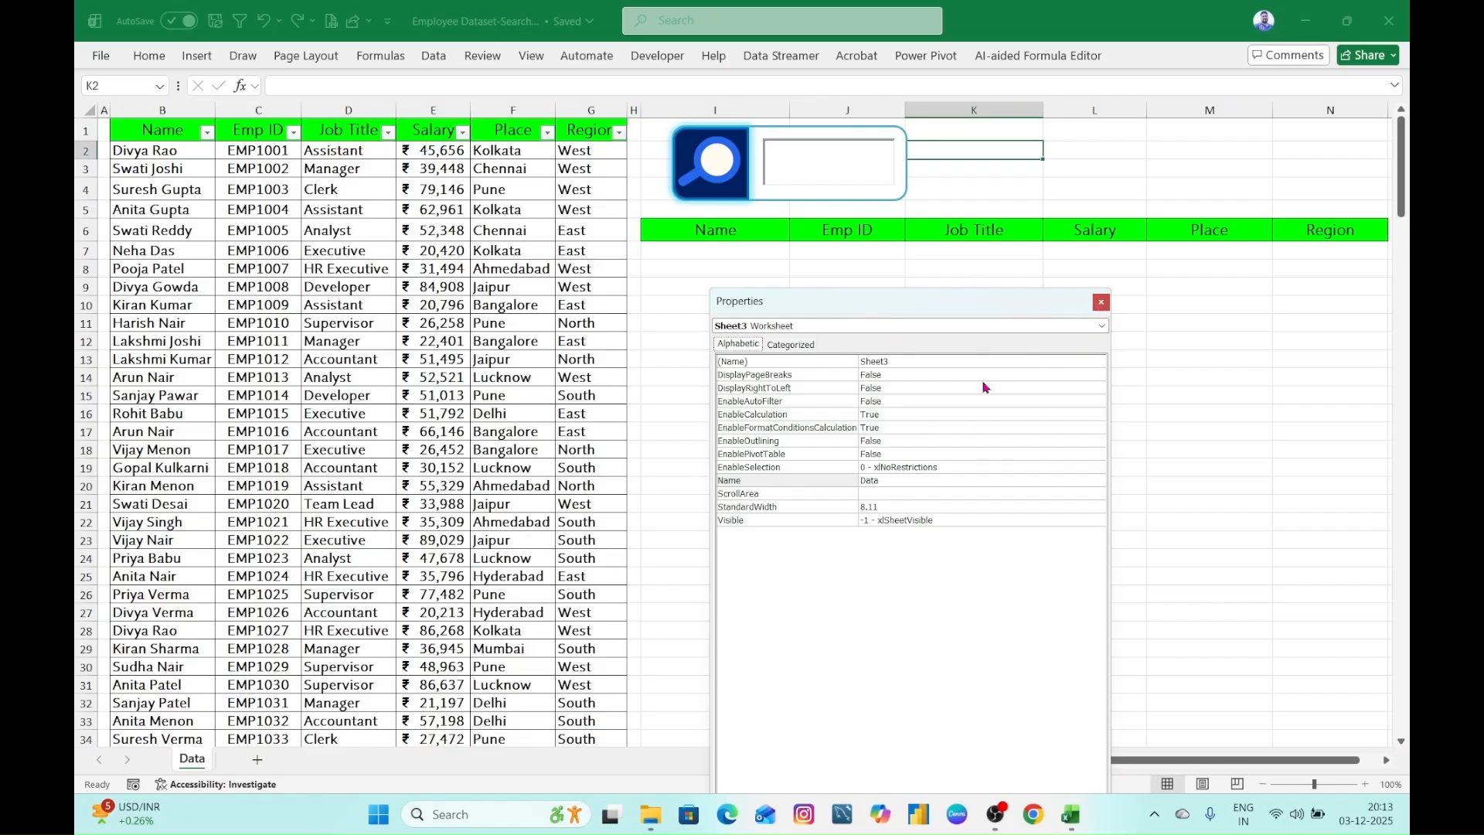
click(1101, 301)
- Link the text box to cell K2 through its LinkedCell property and close its properties
click(855, 183)
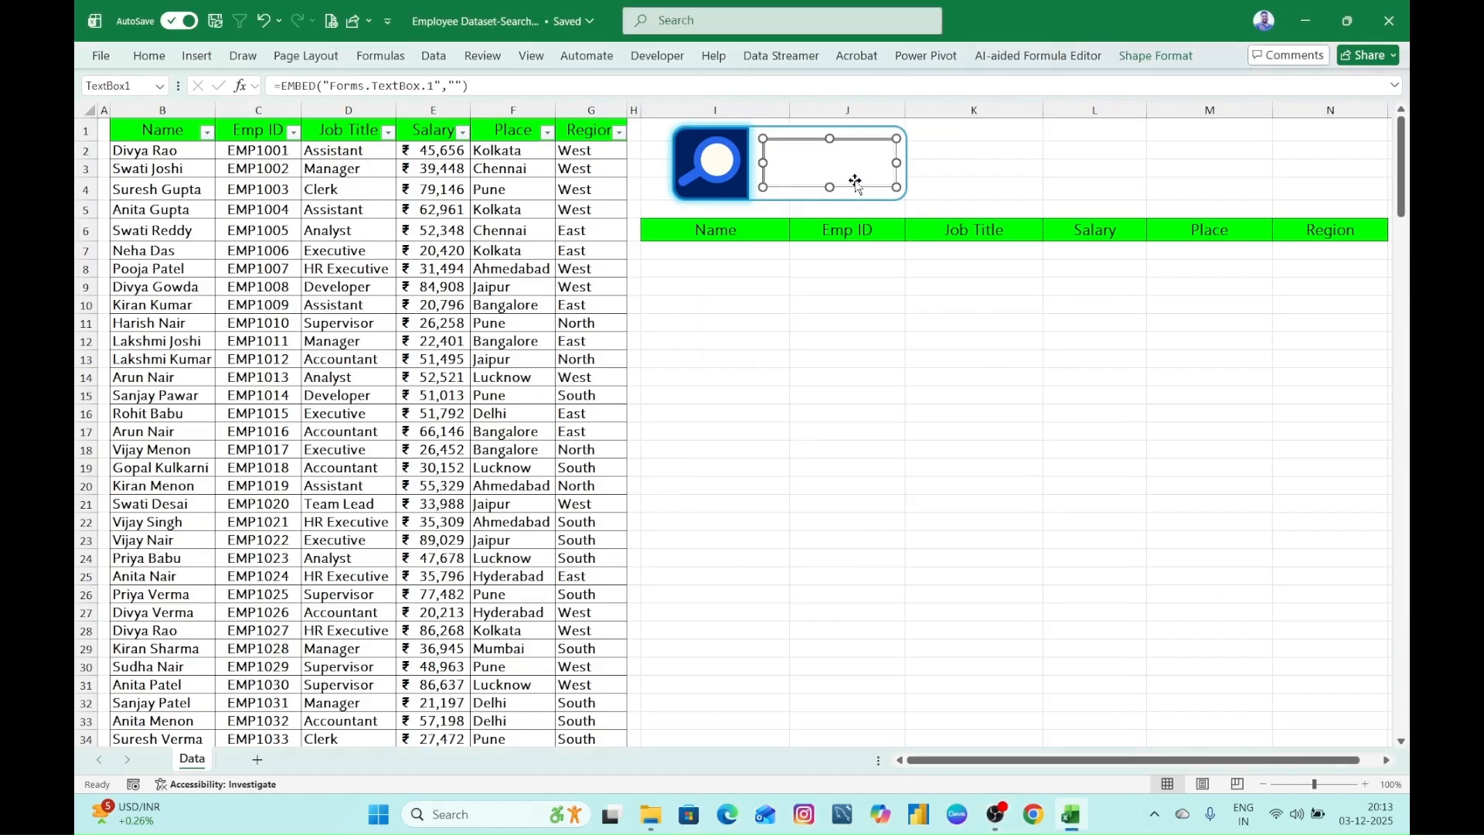
right_click(856, 183)
click(896, 263)
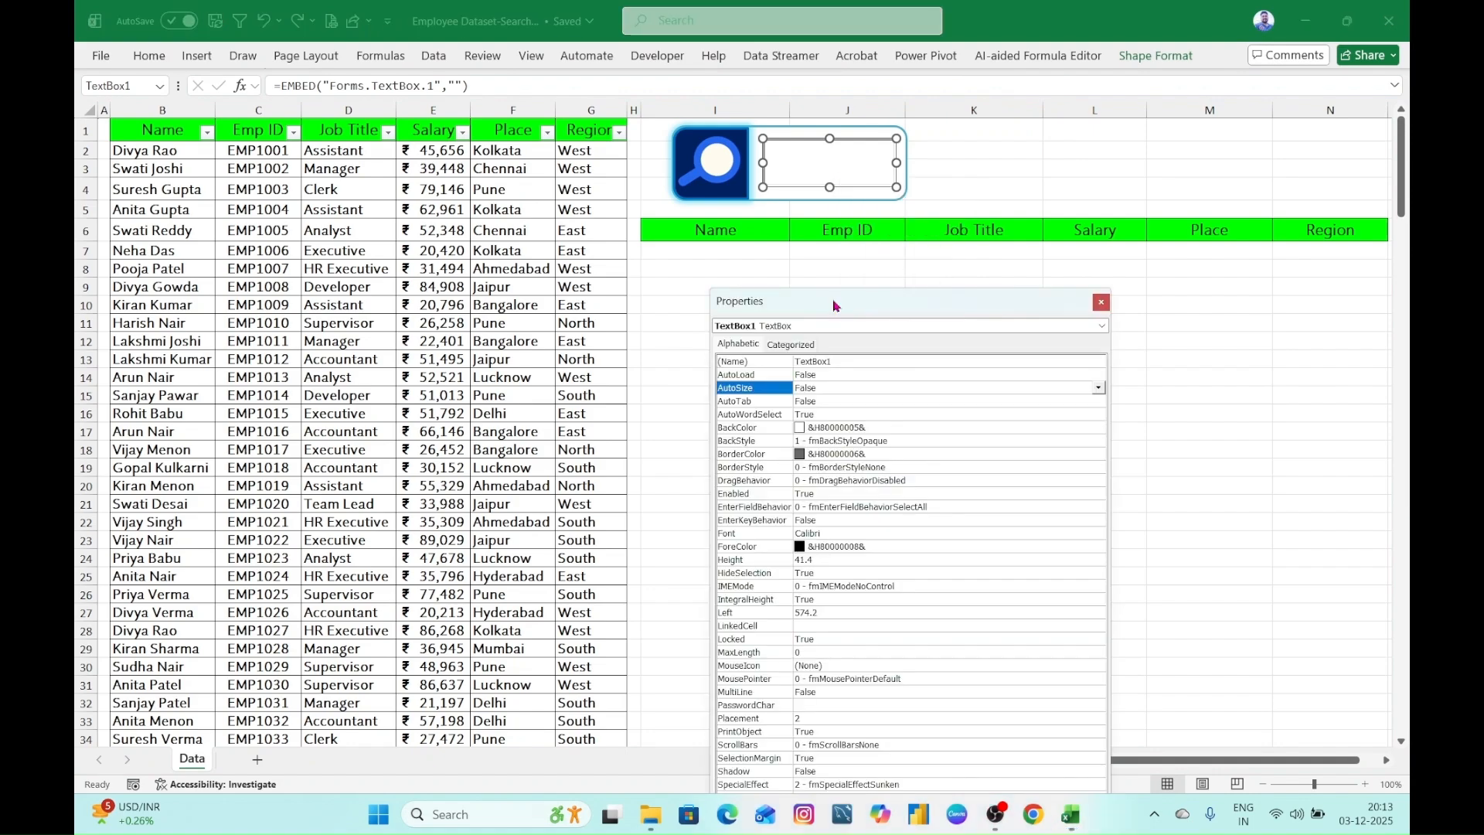
drag(833, 304, 852, 162)
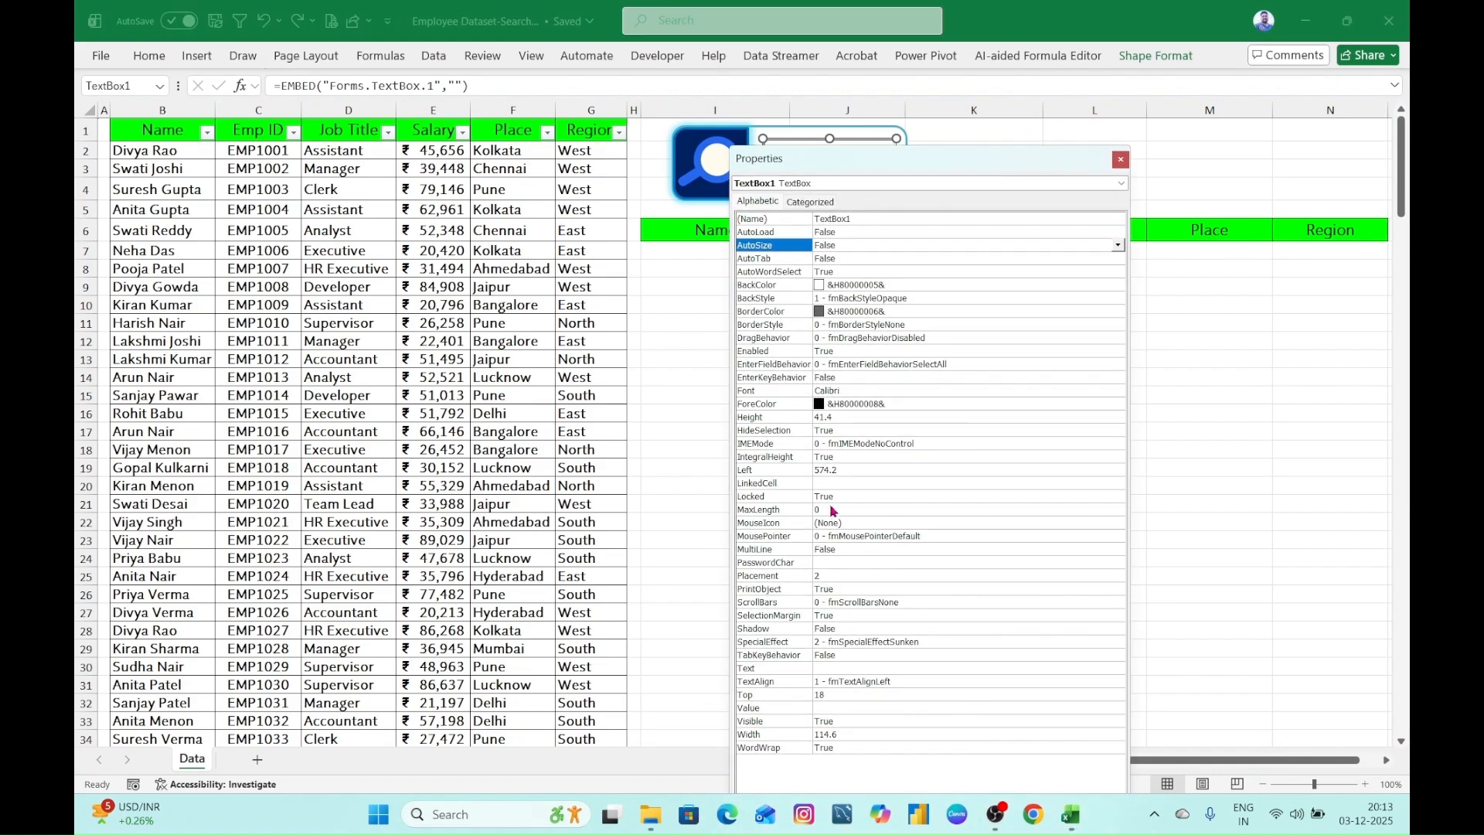
click(824, 485)
click(860, 485)
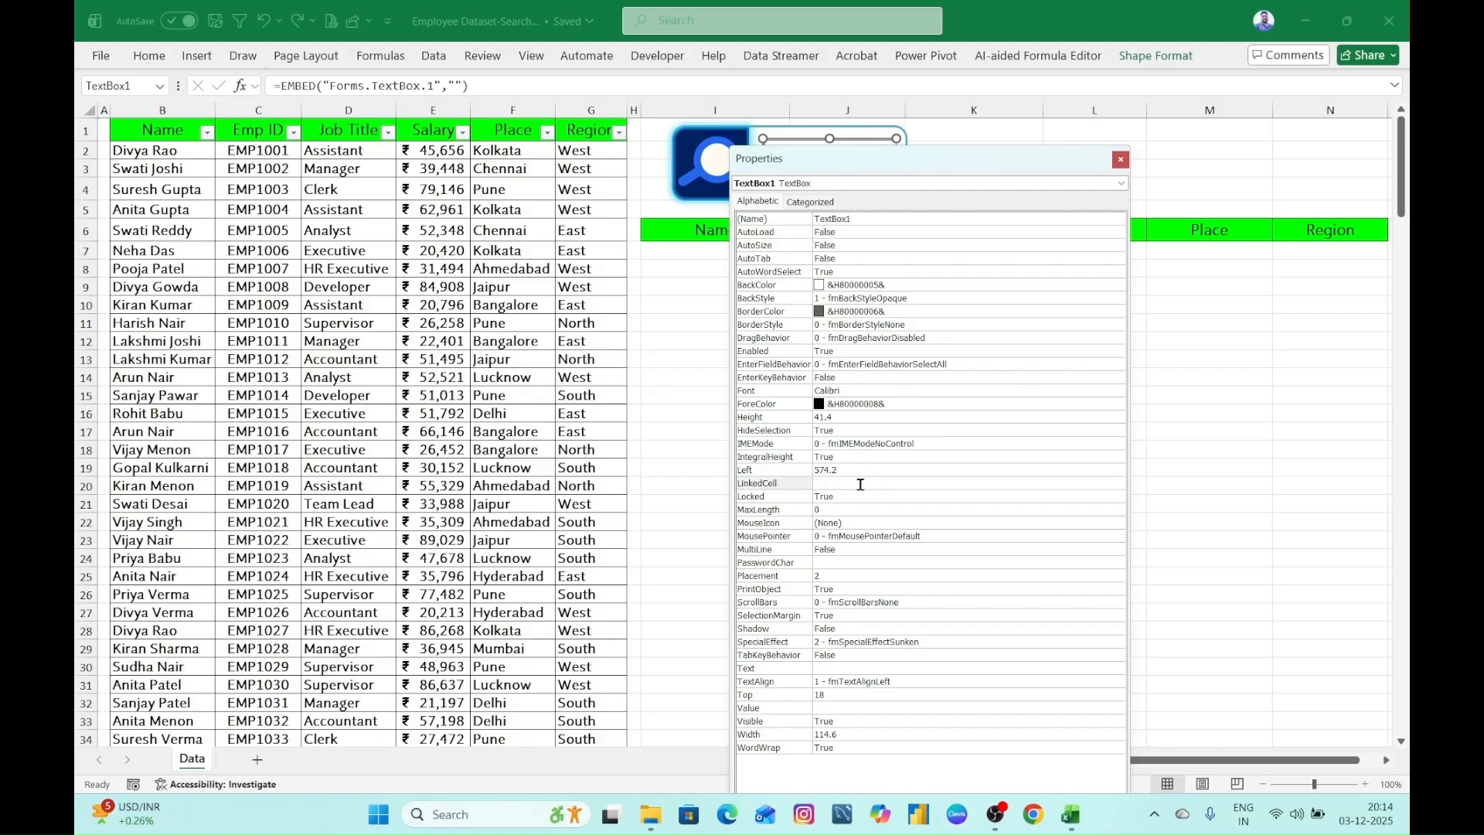
text(k)
key(BackSpace)
text(K2)
drag(733, 475, 863, 493)
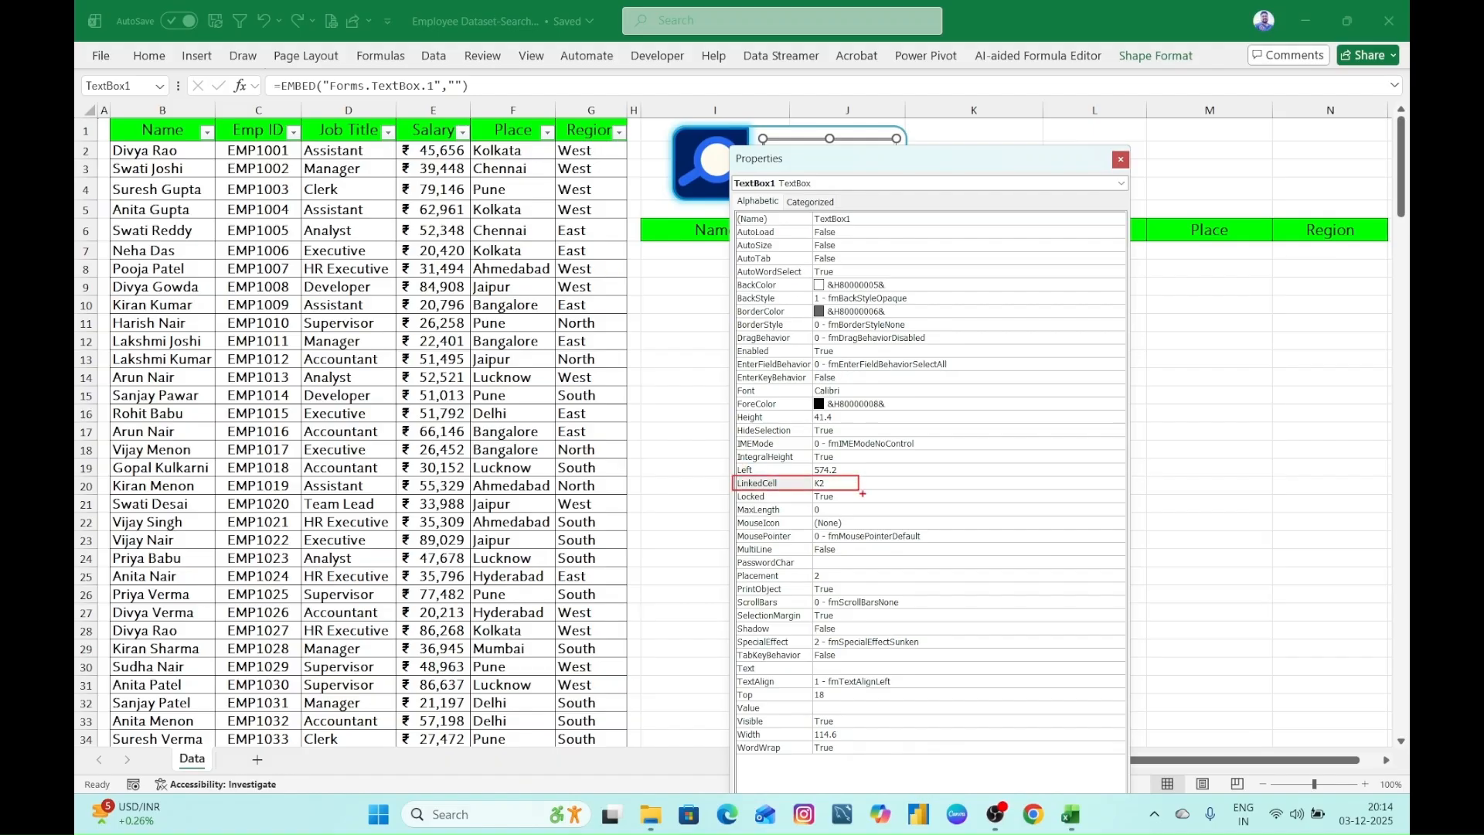
click(1121, 159)
click(1007, 322)
- Recheck the LinkedCell setting in the text box's properties
click(857, 172)
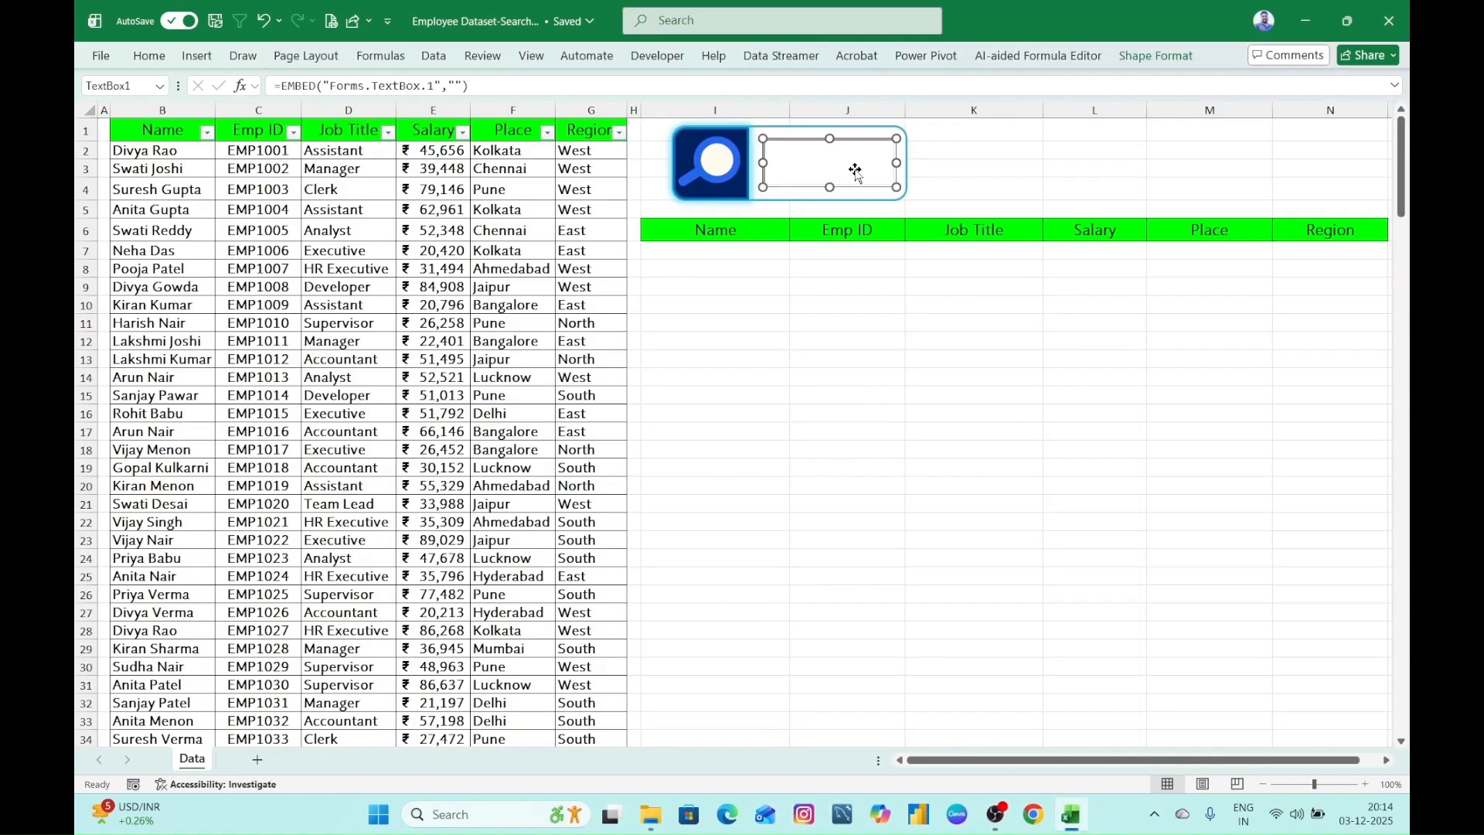
right_click(856, 171)
click(922, 261)
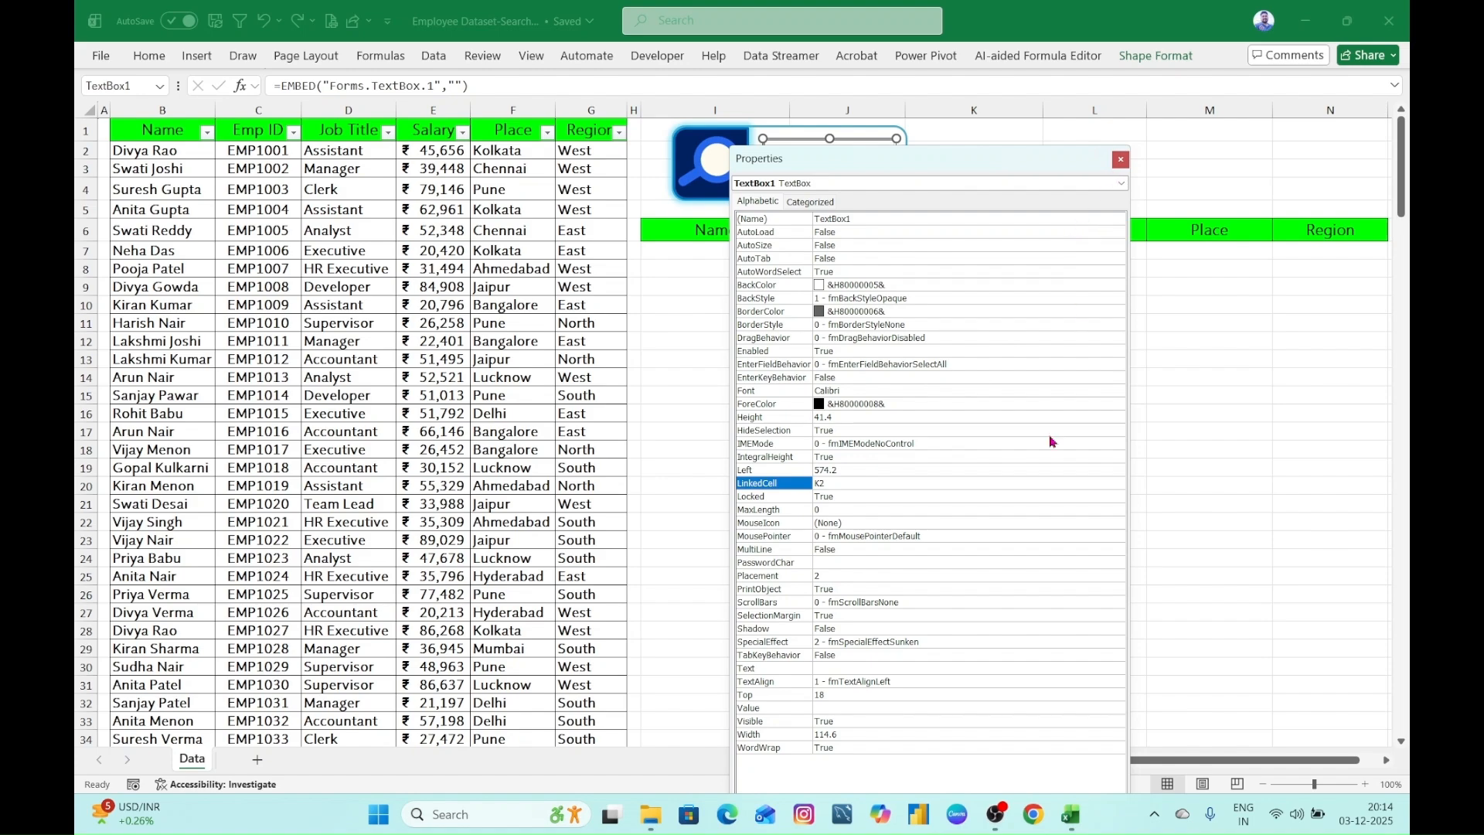
click(1120, 159)
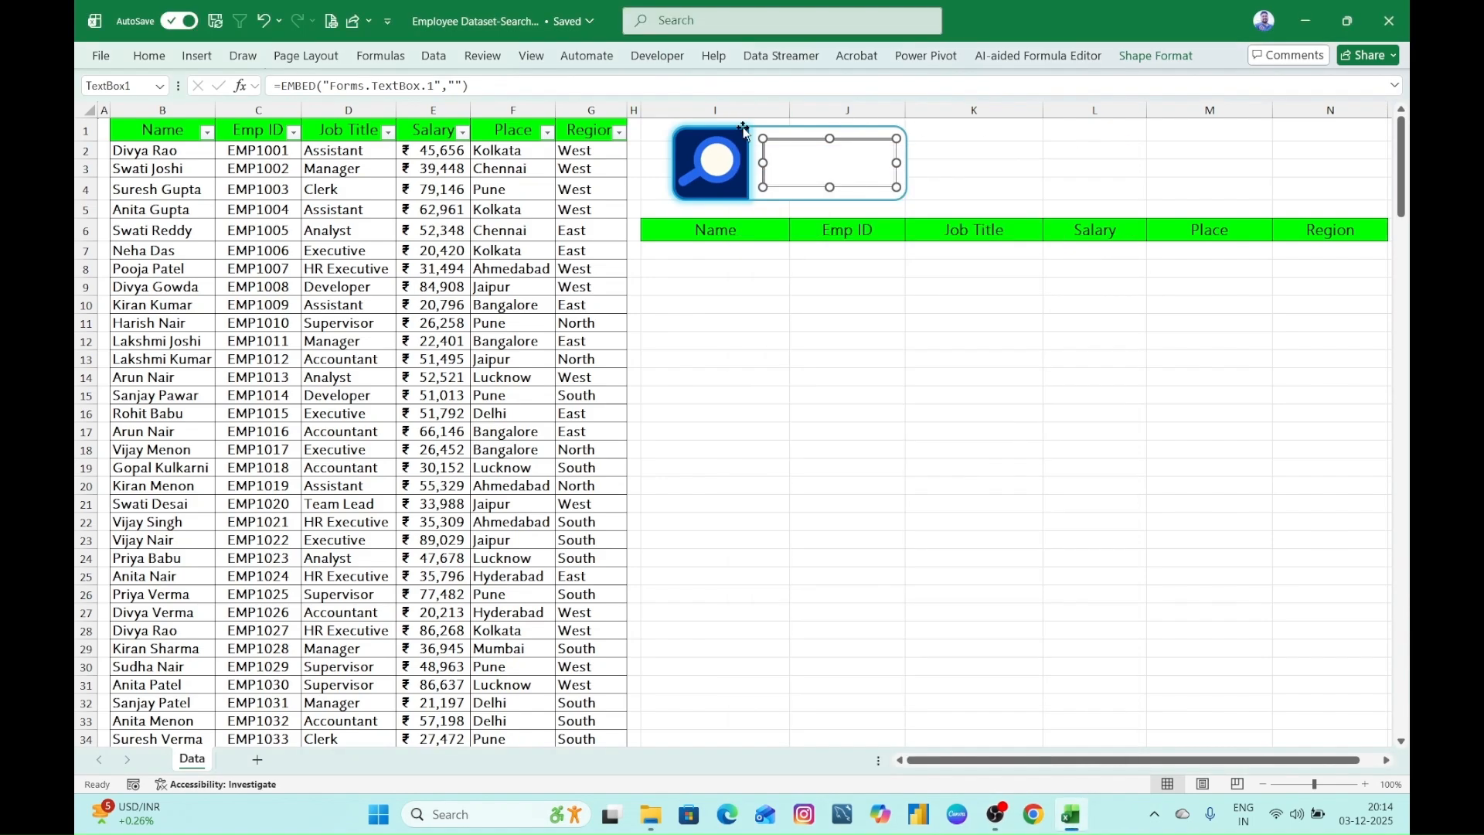
- Turn off Design Mode so the ActiveX text box accepts typed input, and deselect it
click(658, 59)
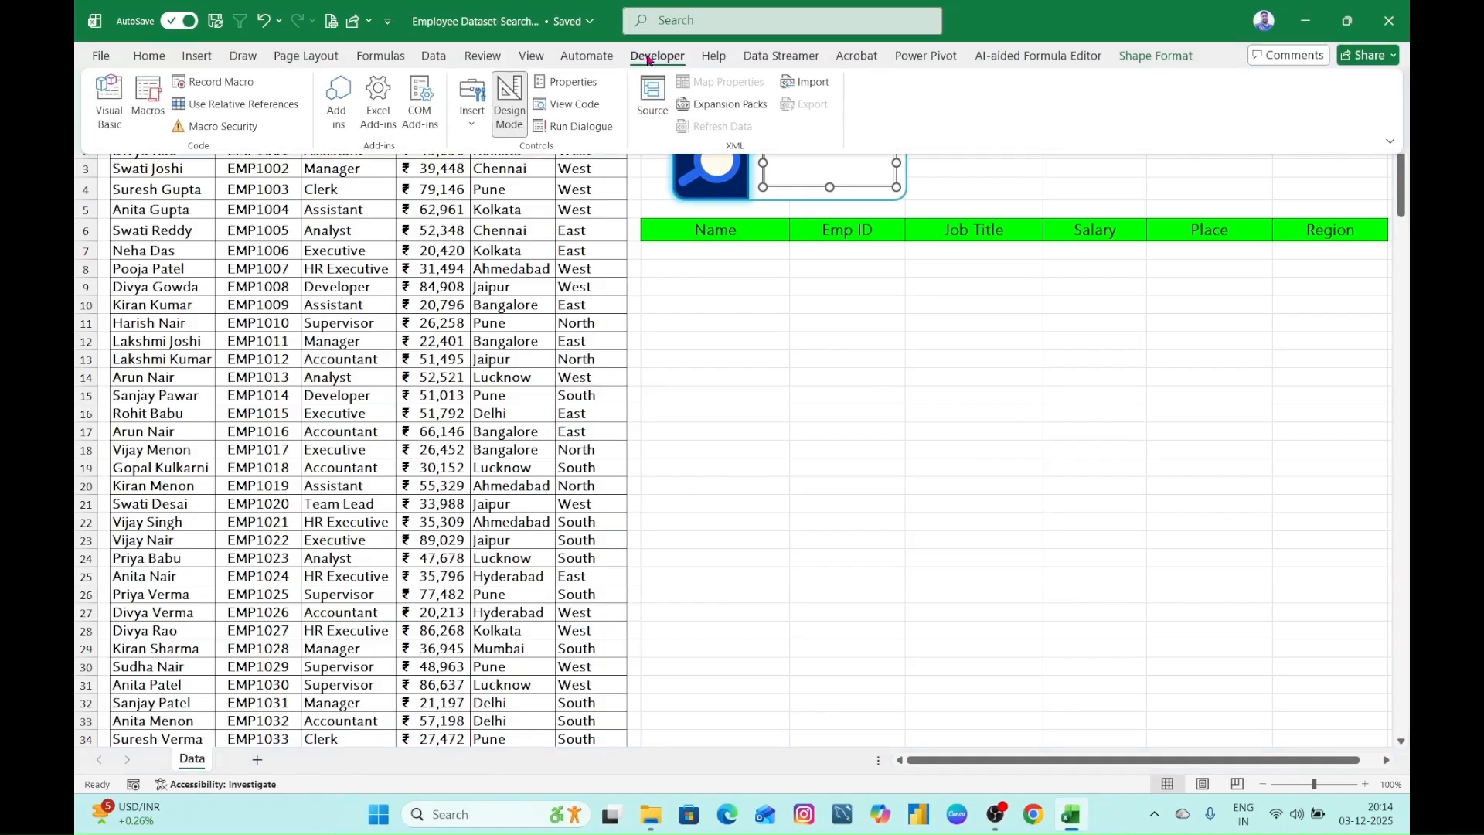
click(512, 108)
click(796, 332)
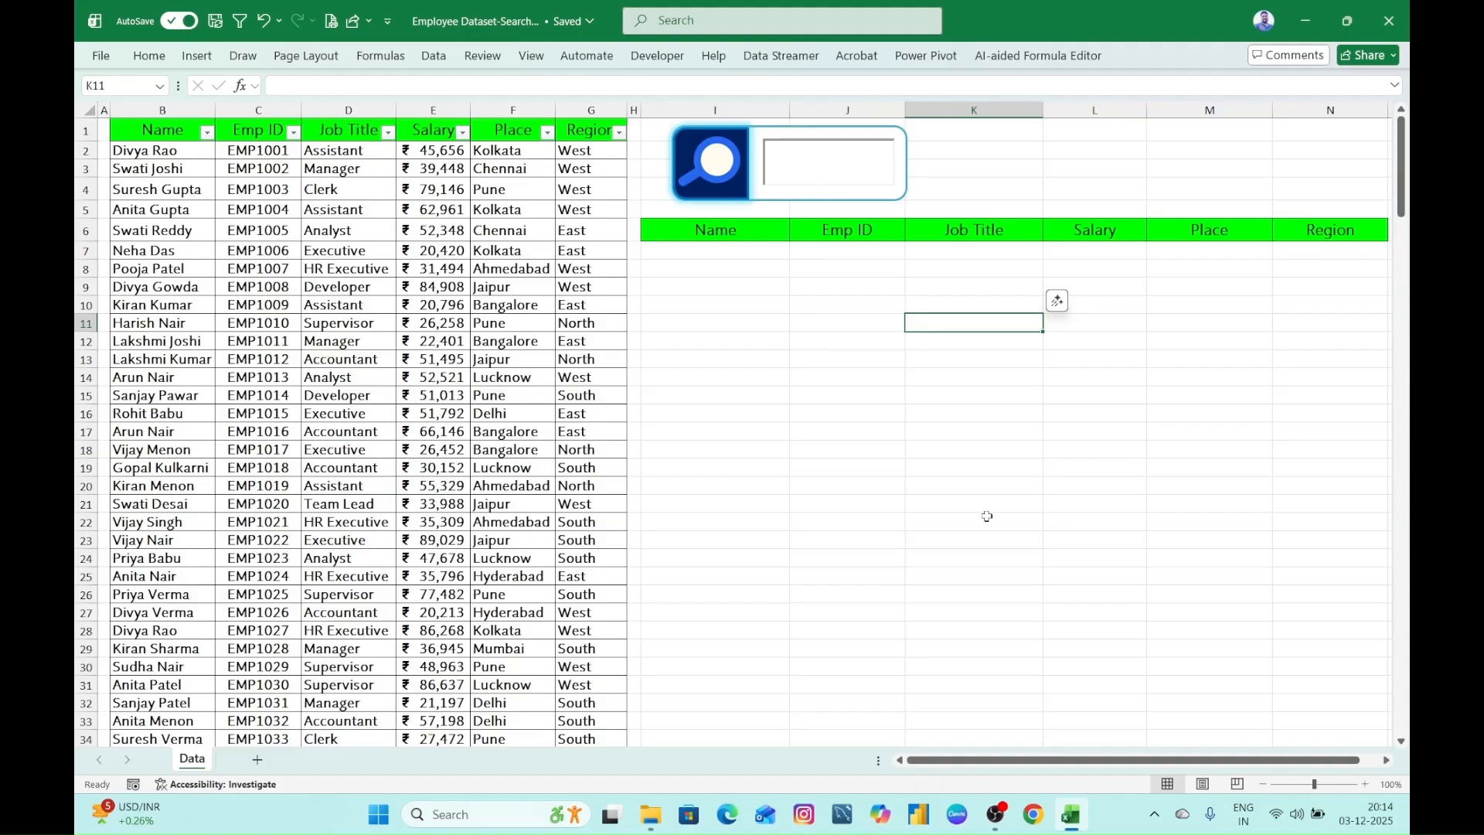
- Test the link to cell K2 by entering a sample name in the text box and erasing it
click(800, 166)
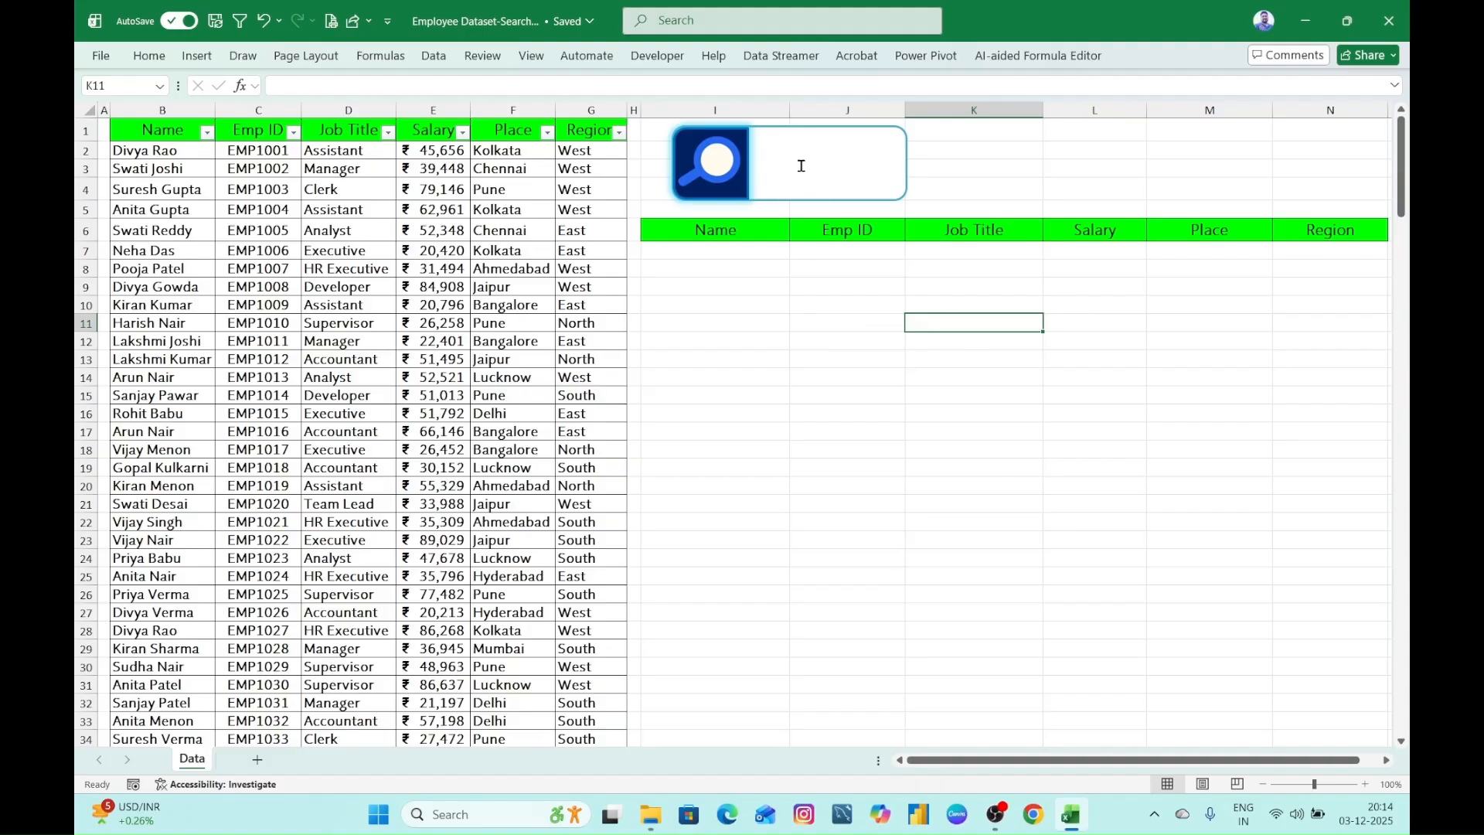
text(SR)
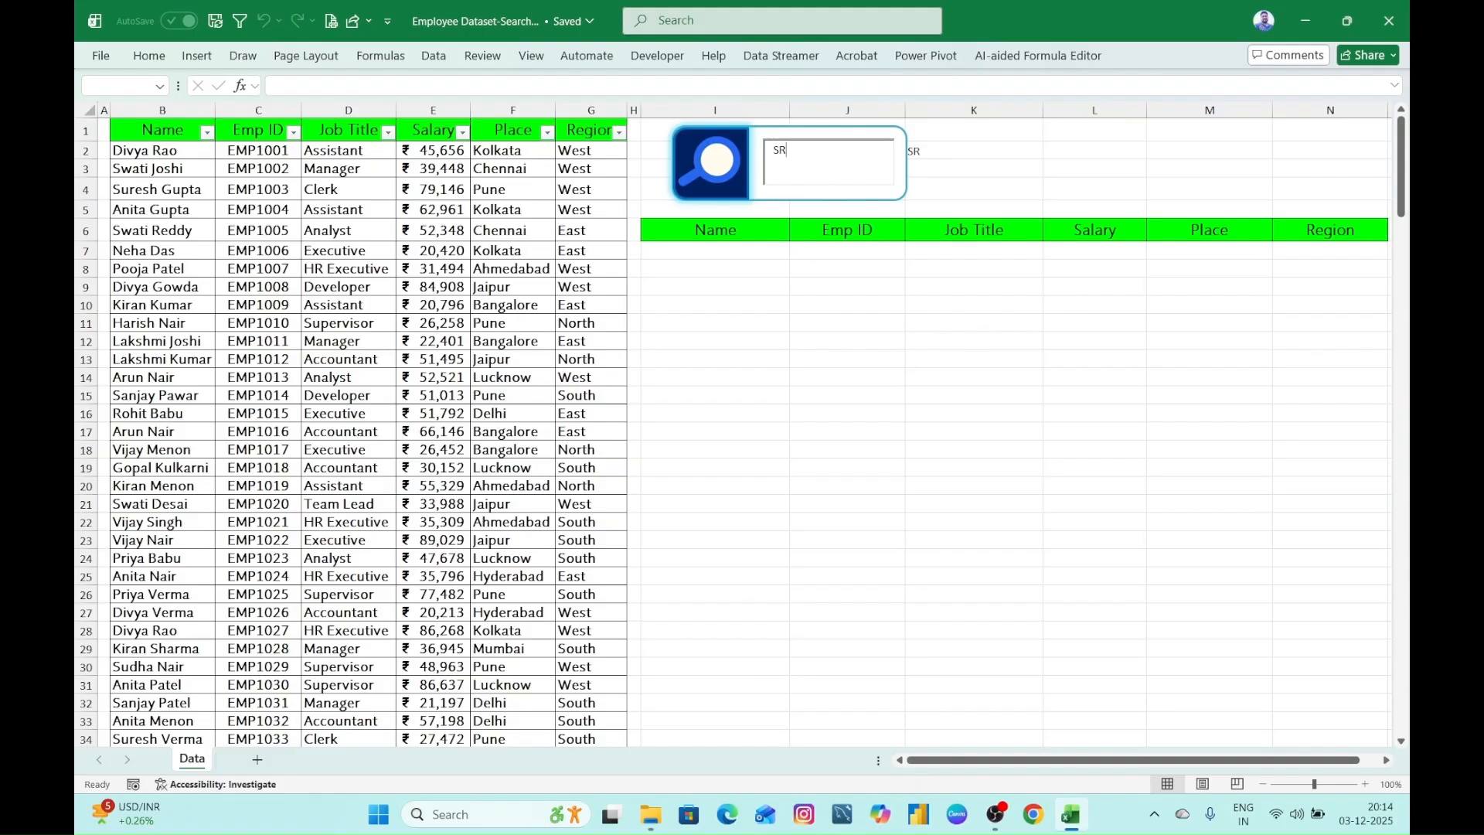
text(INIVAS)
key(BackSpace)
key(BackSpace)
key(BackSpace)
key(BackSpace)
key(BackSpace)
key(BackSpace)
key(BackSpace)
key(BackSpace)
- Narrow the search box rectangle slightly from its right edge and retest the text box by entering and erasing a sample name
click(906, 162)
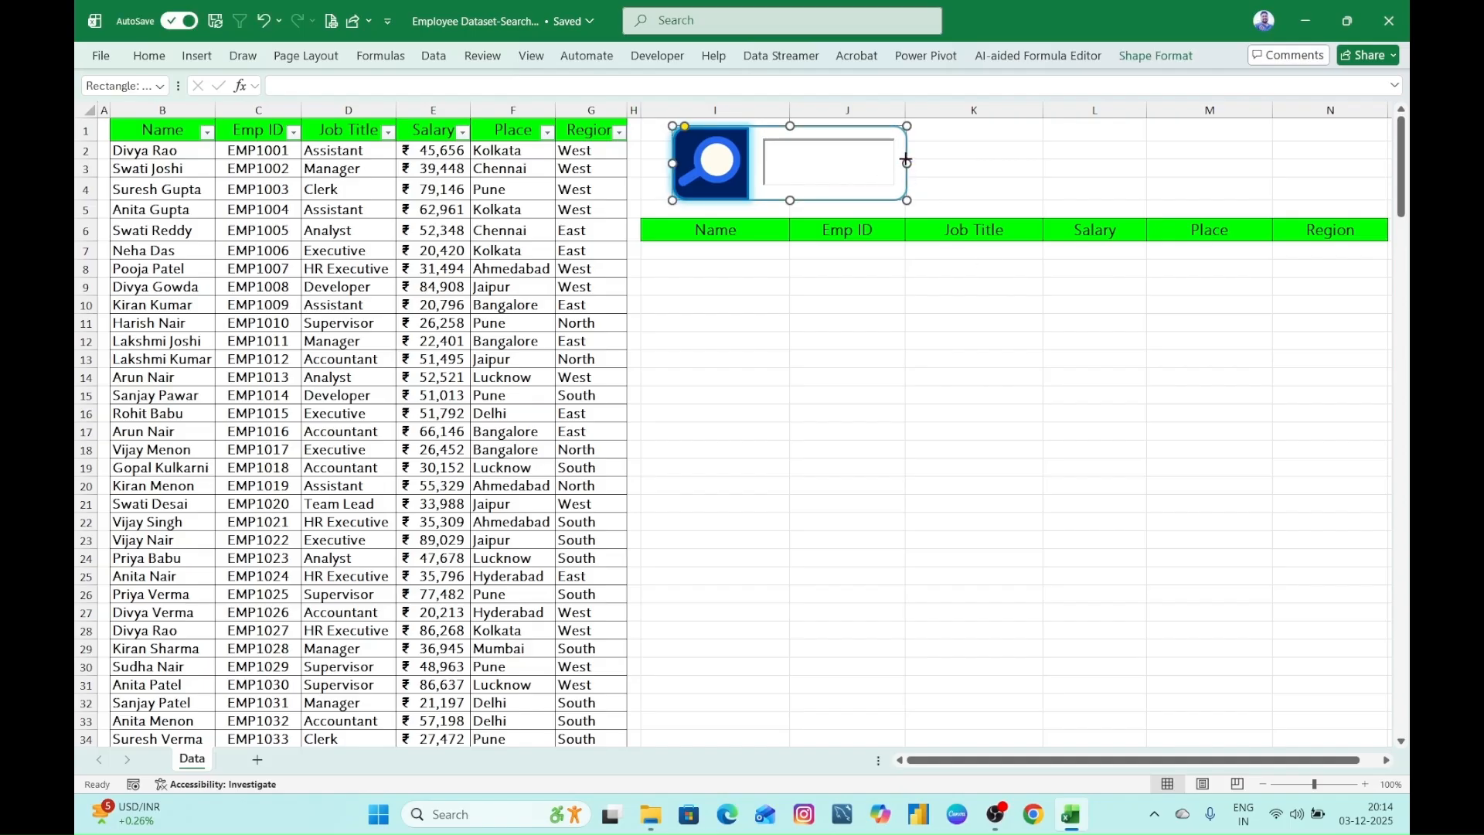
click(873, 323)
click(814, 176)
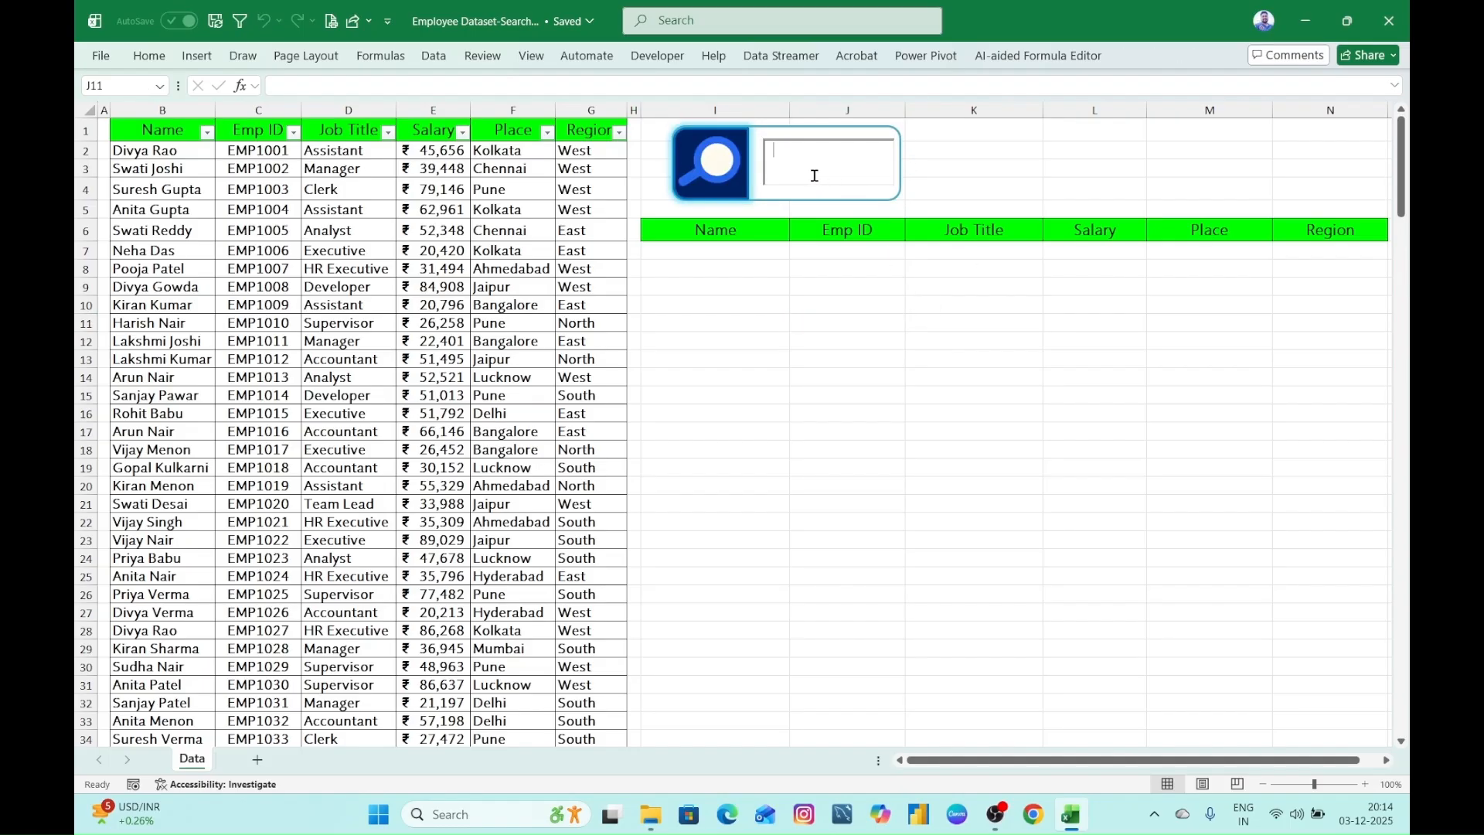
text(SRINIVAS)
key(BackSpace)
key(BackSpace)
key(BackSpace)
key(BackSpace)
key(BackSpace)
key(BackSpace)
key(BackSpace)
click(895, 453)
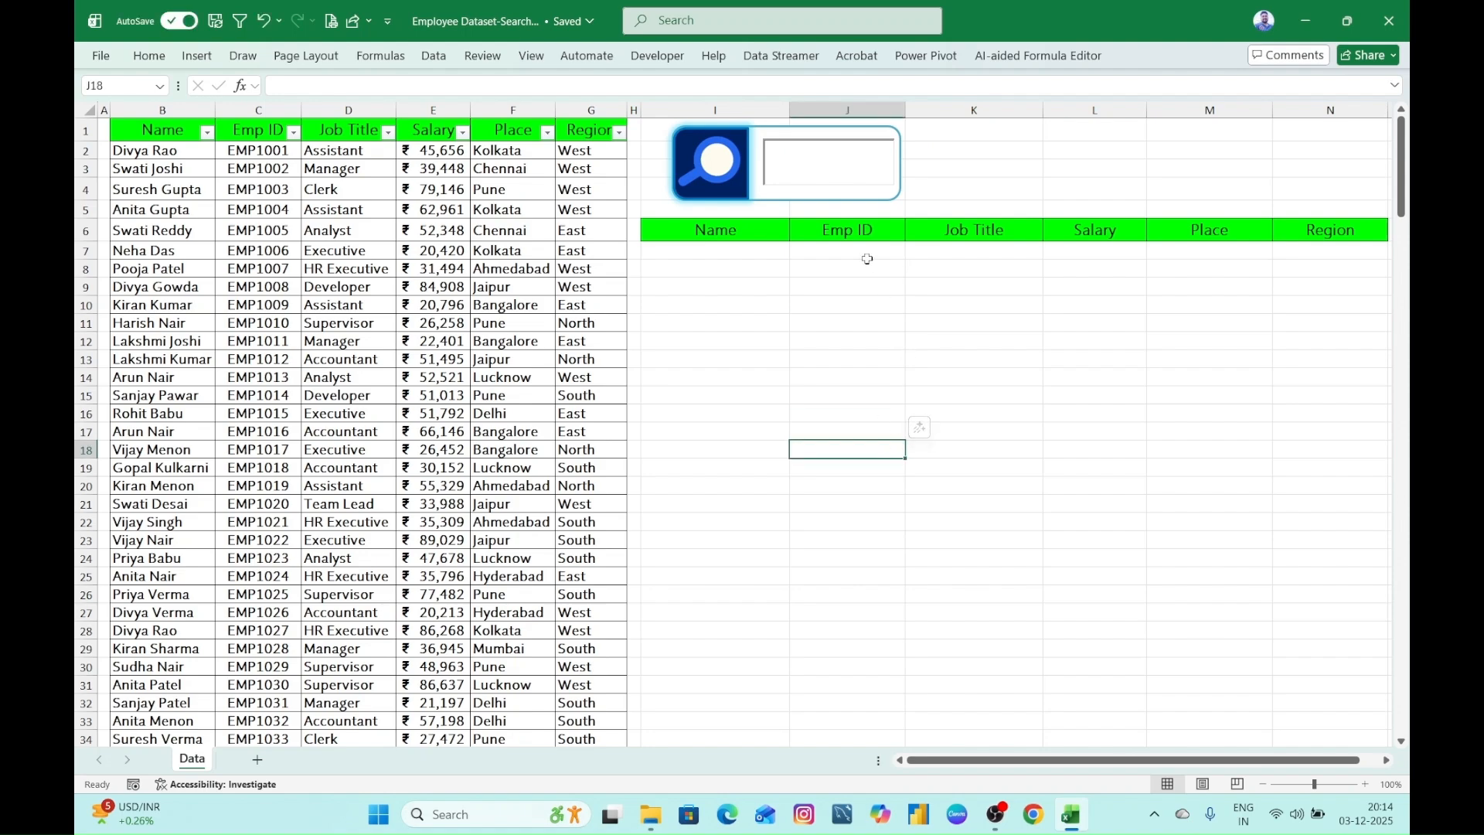
click(768, 157)
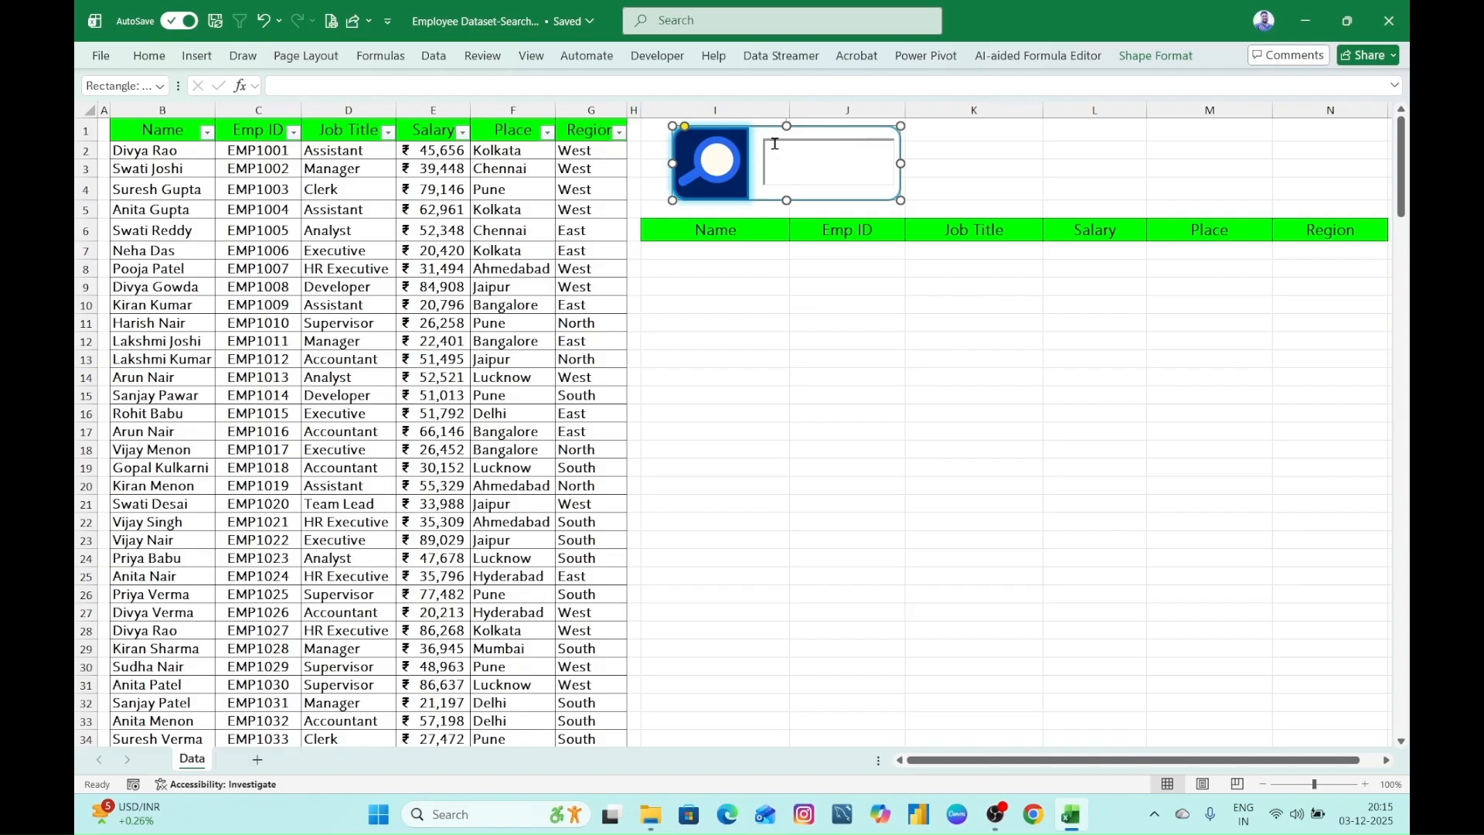
click(664, 55)
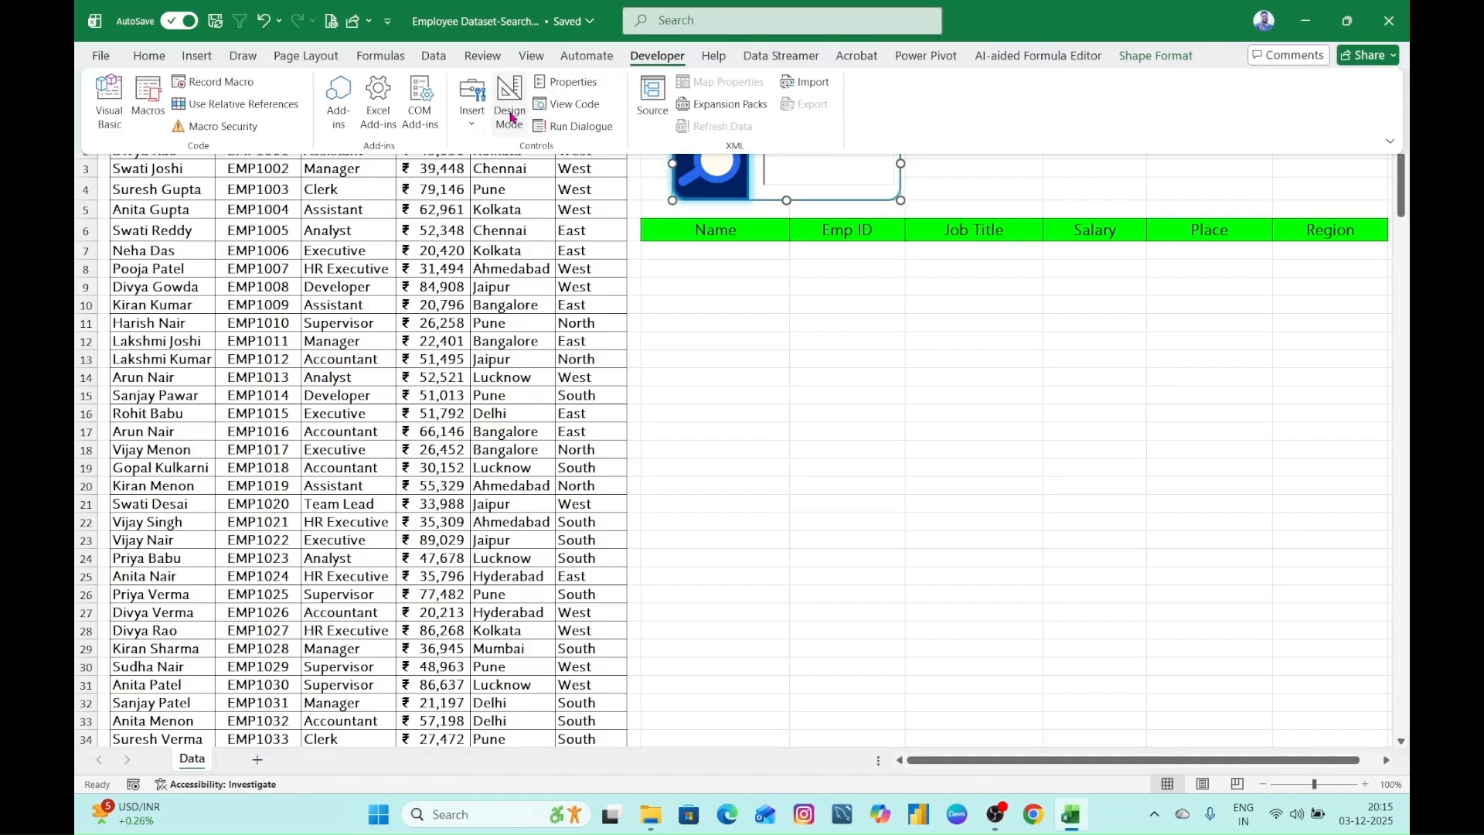
click(578, 82)
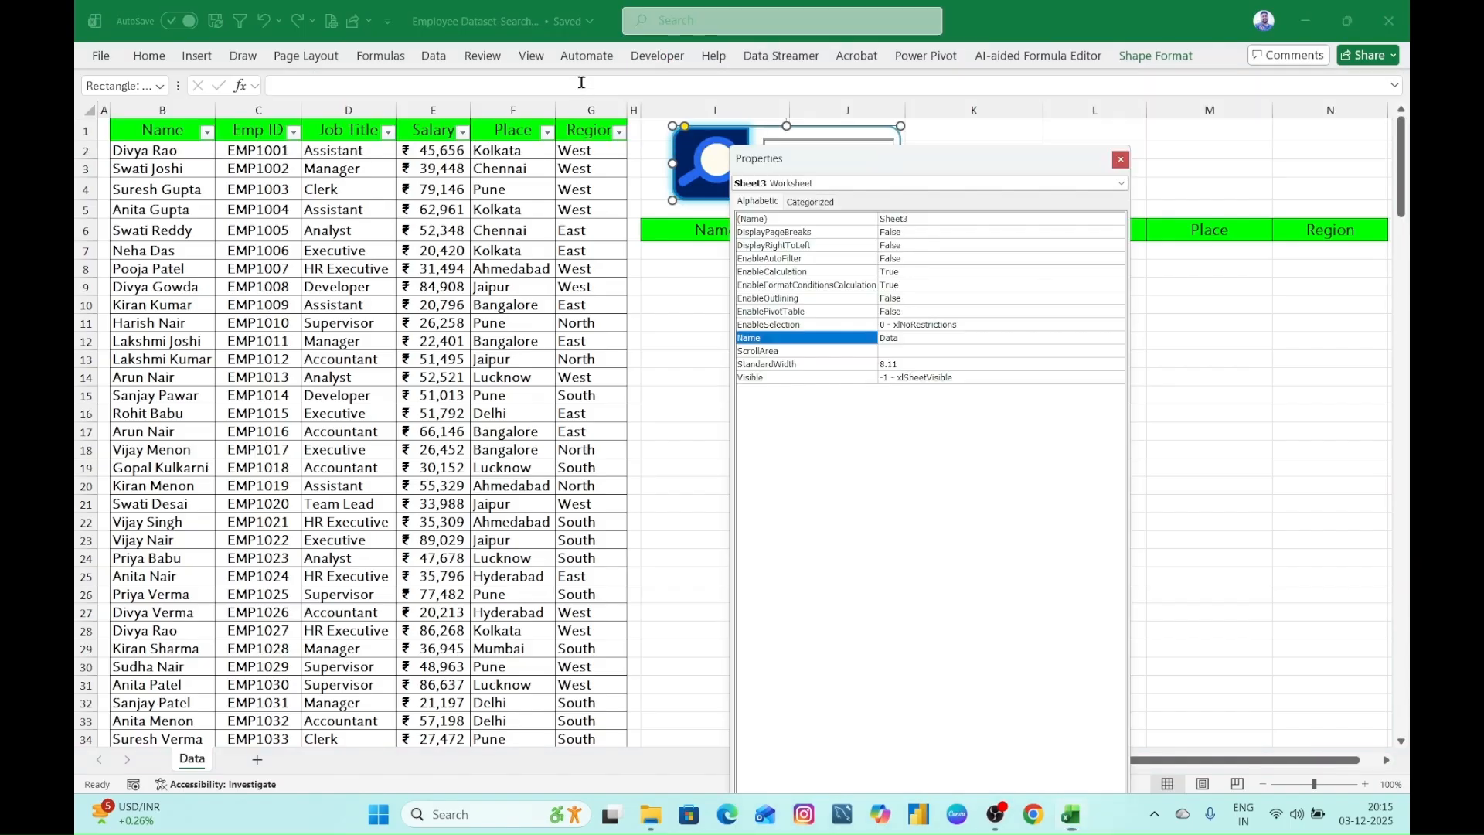
click(757, 203)
click(818, 205)
click(757, 204)
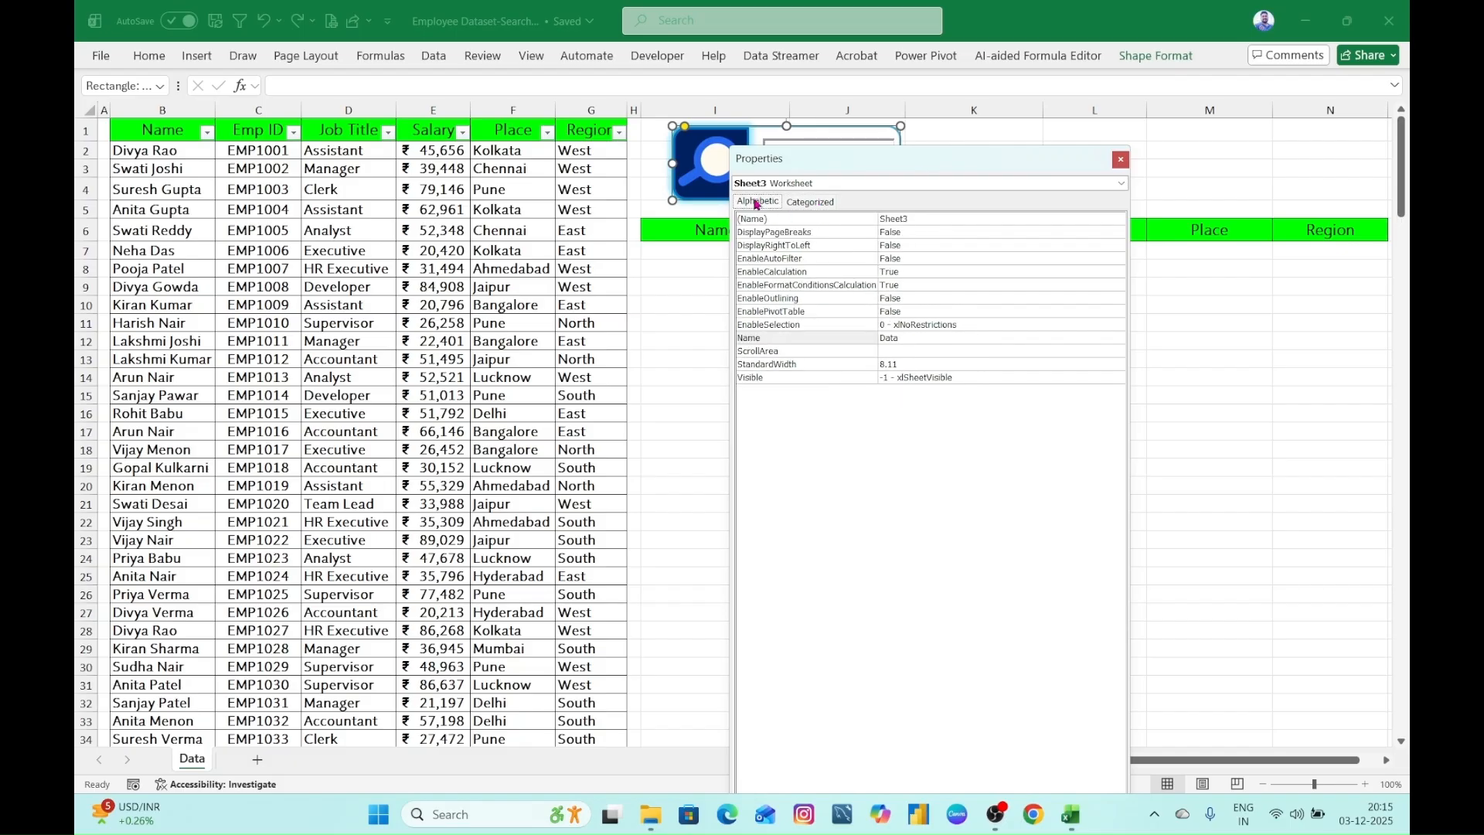
click(1121, 159)
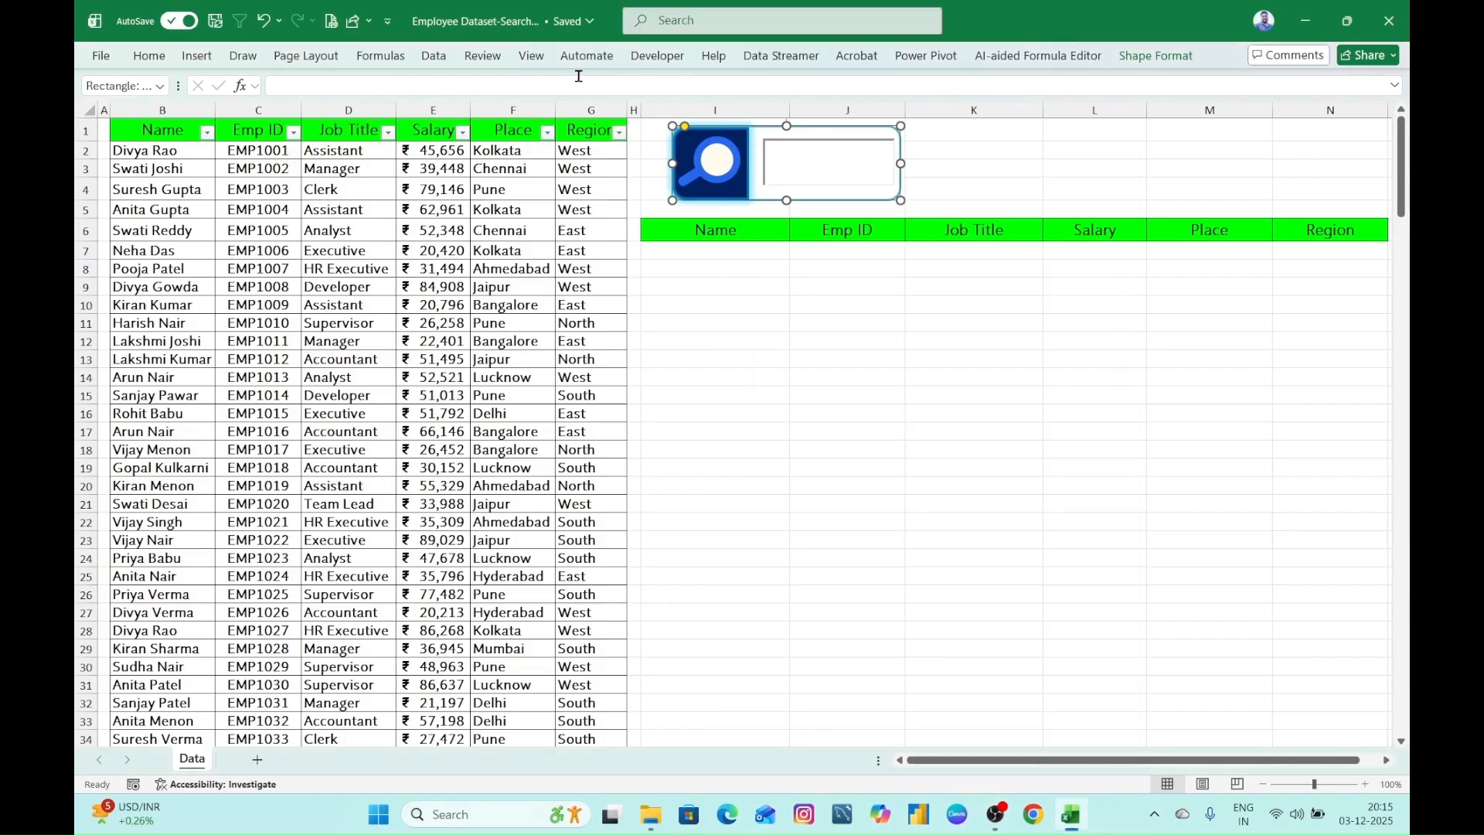
- Turn on Design Mode and open the properties of the ActiveX text box inside the search box
click(657, 56)
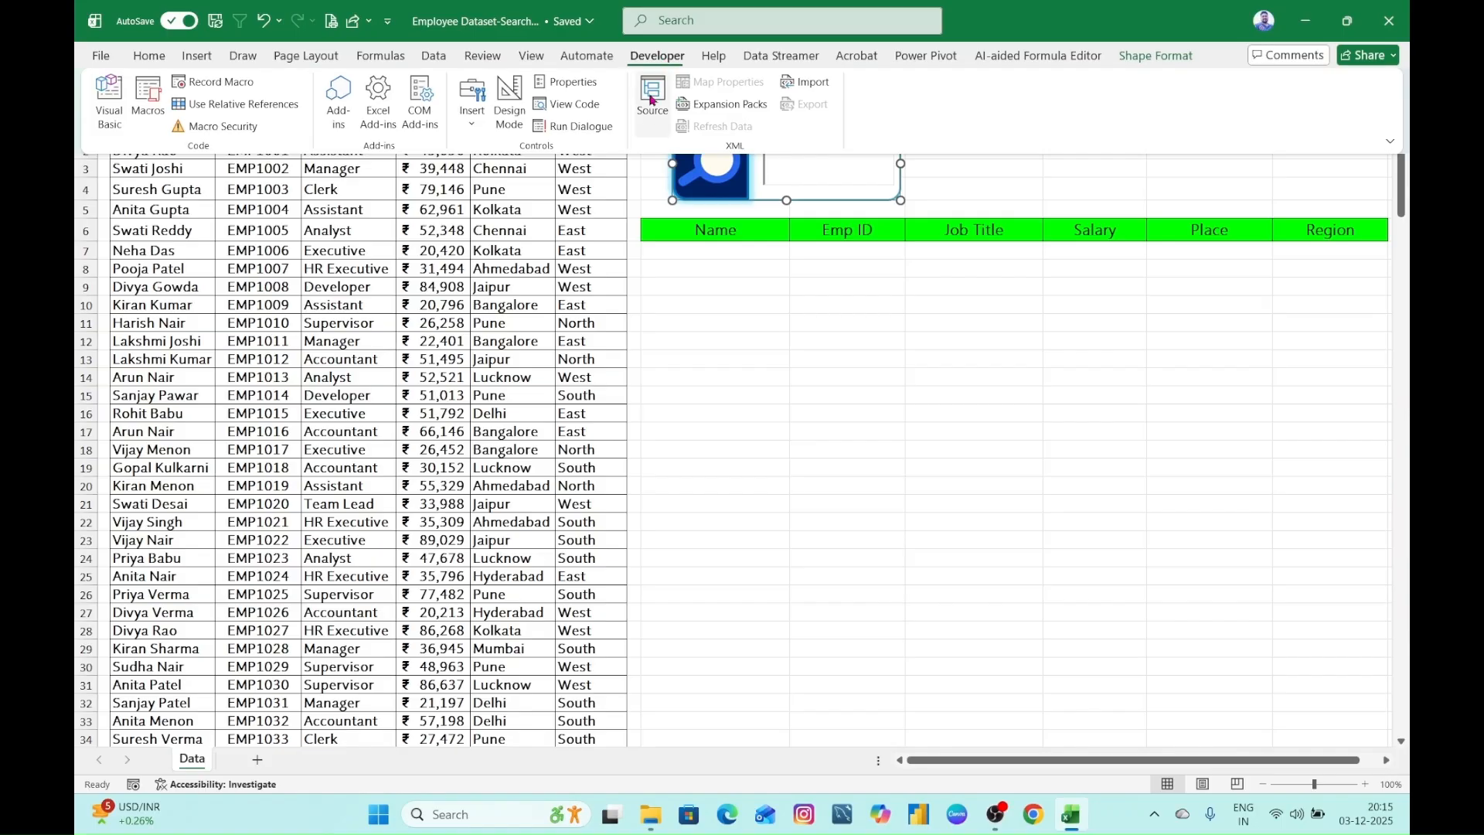
click(510, 129)
right_click(803, 176)
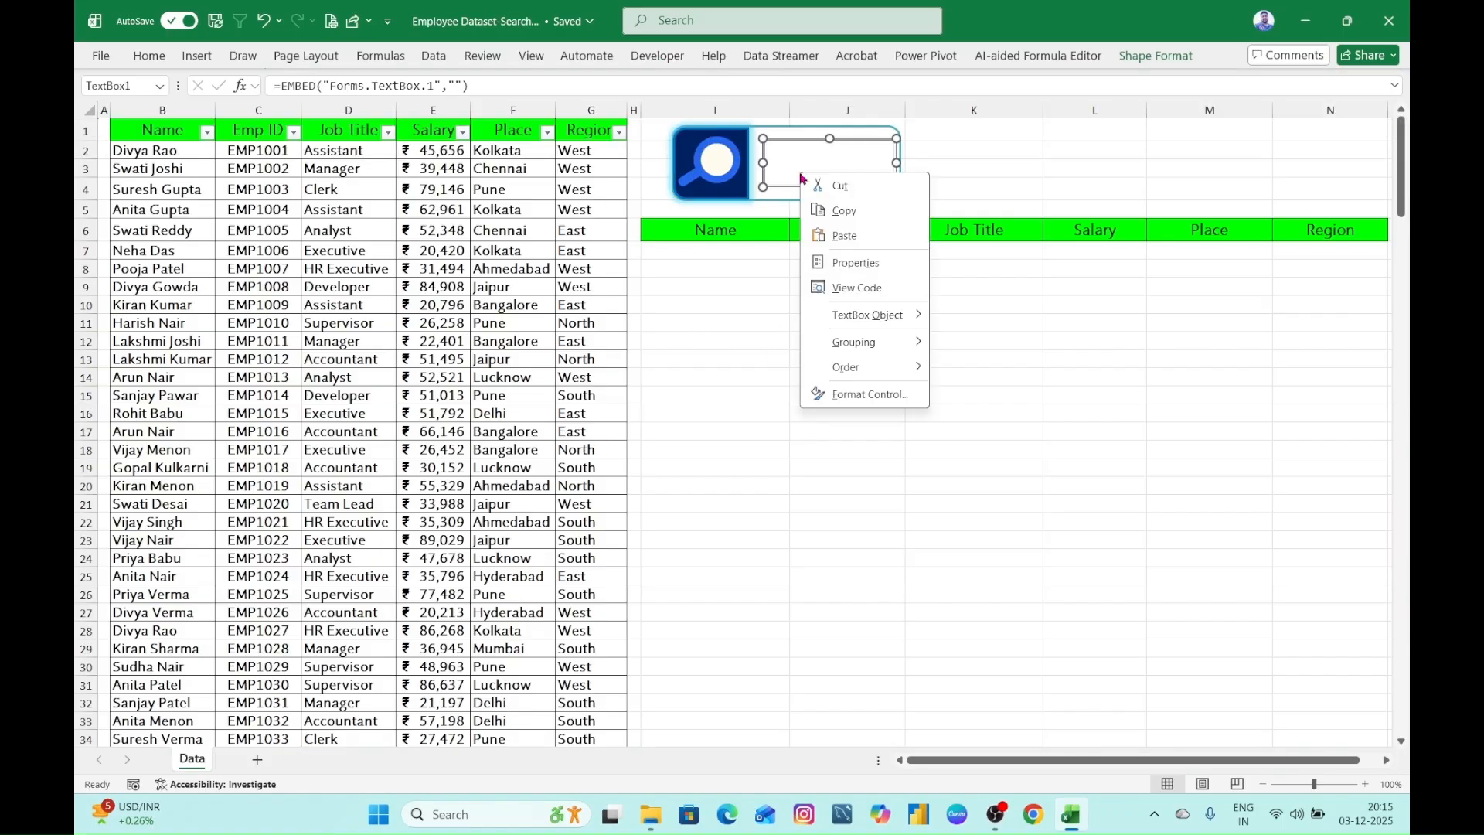
click(872, 271)
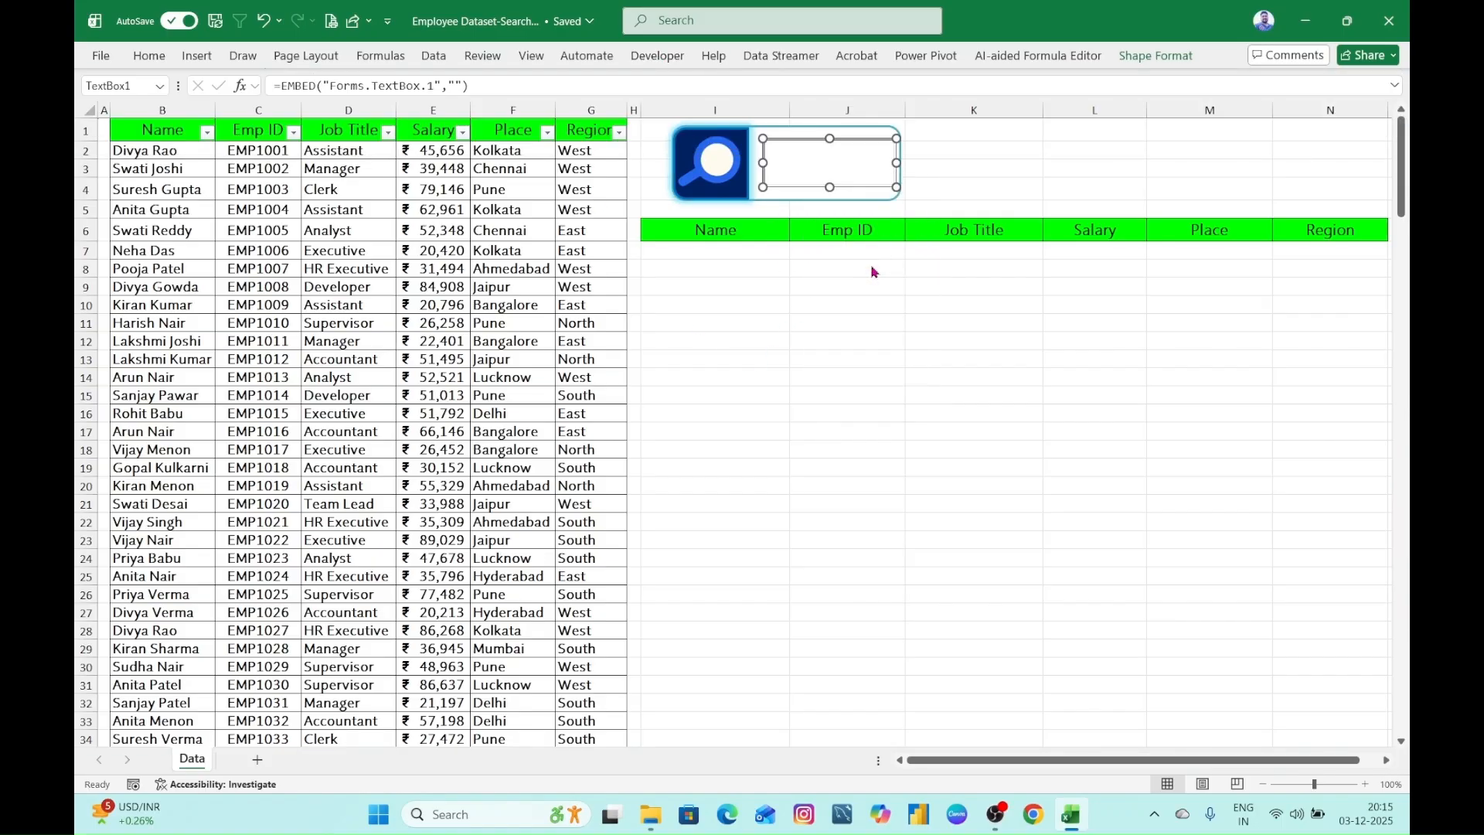
drag(927, 160, 1110, 57)
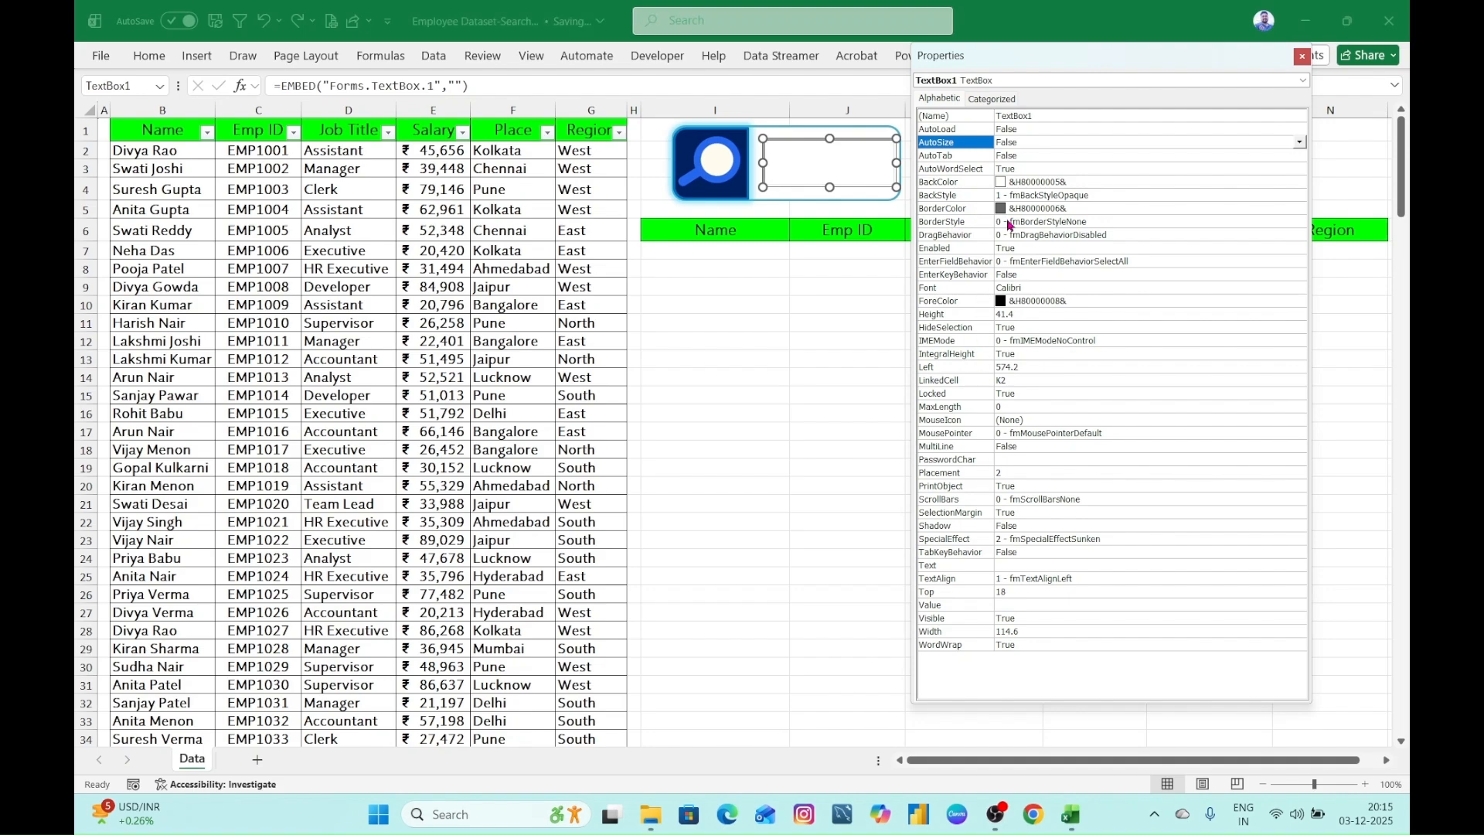
- Set the text box's BorderStyle property to 0 - fmBorderStyleNone
click(1051, 223)
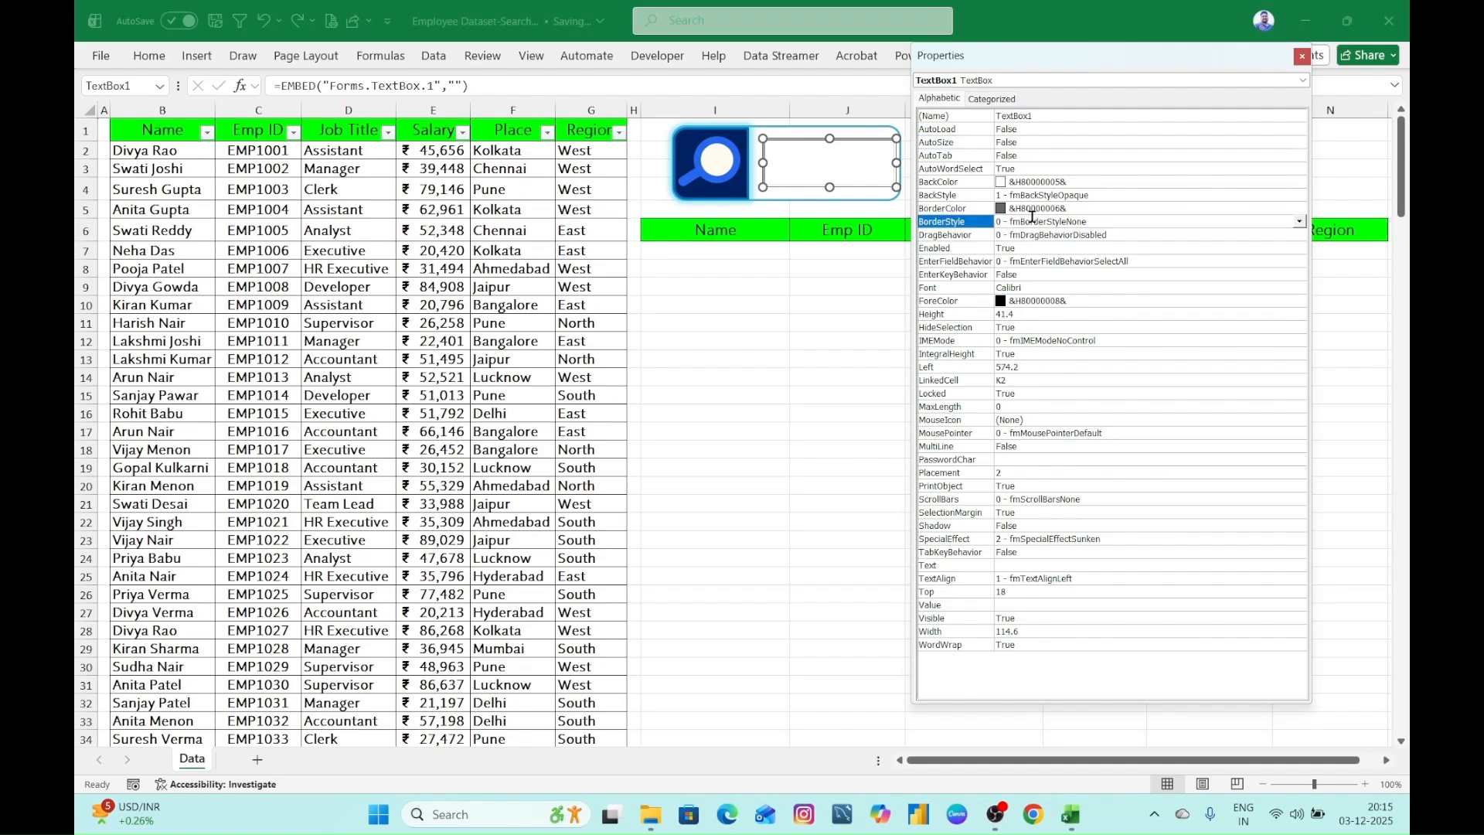
click(1301, 225)
click(1068, 239)
click(788, 305)
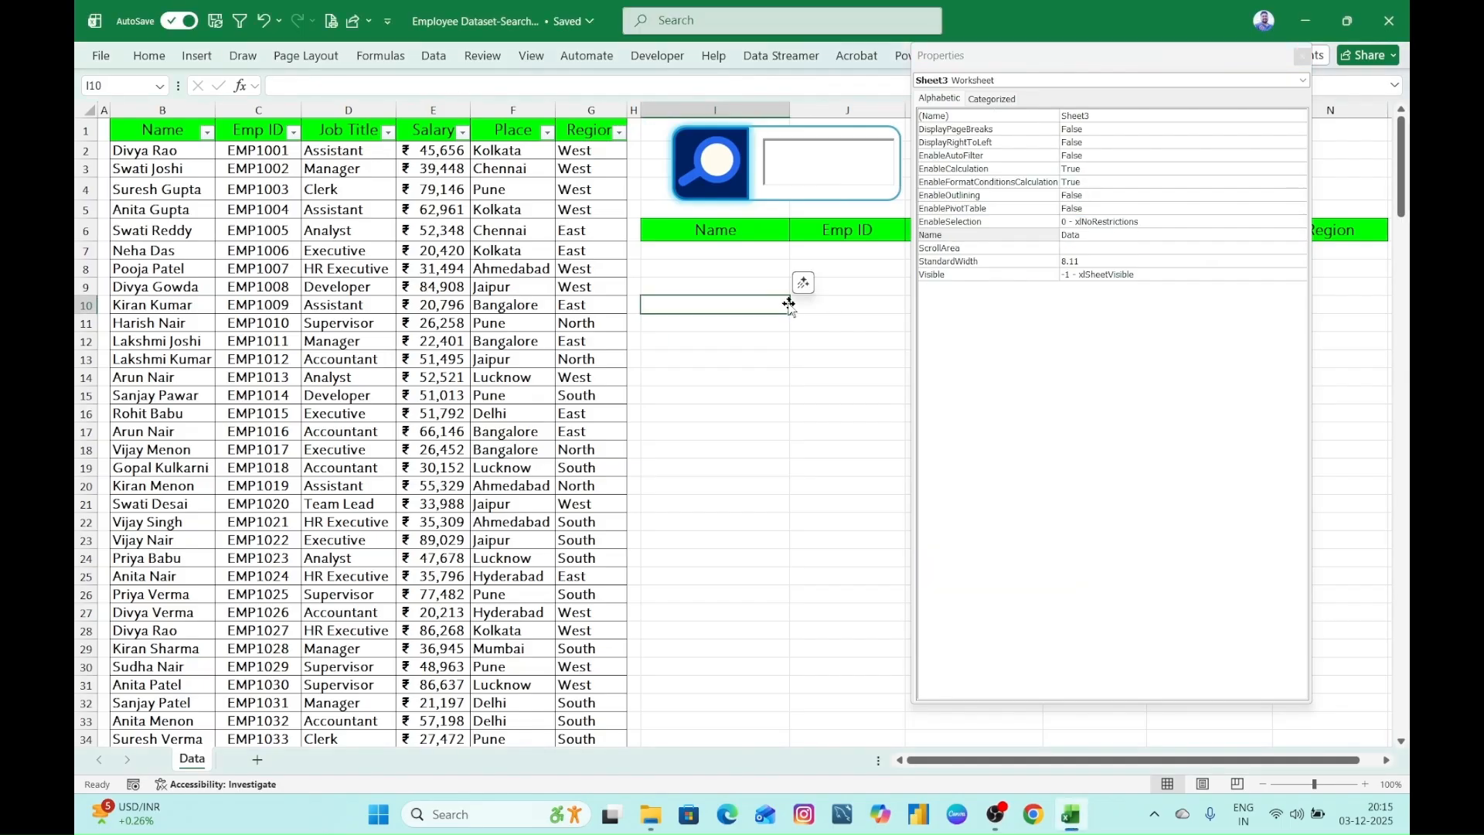
click(796, 383)
- Set the text box's BorderColor property to the Window Background system colour
click(834, 170)
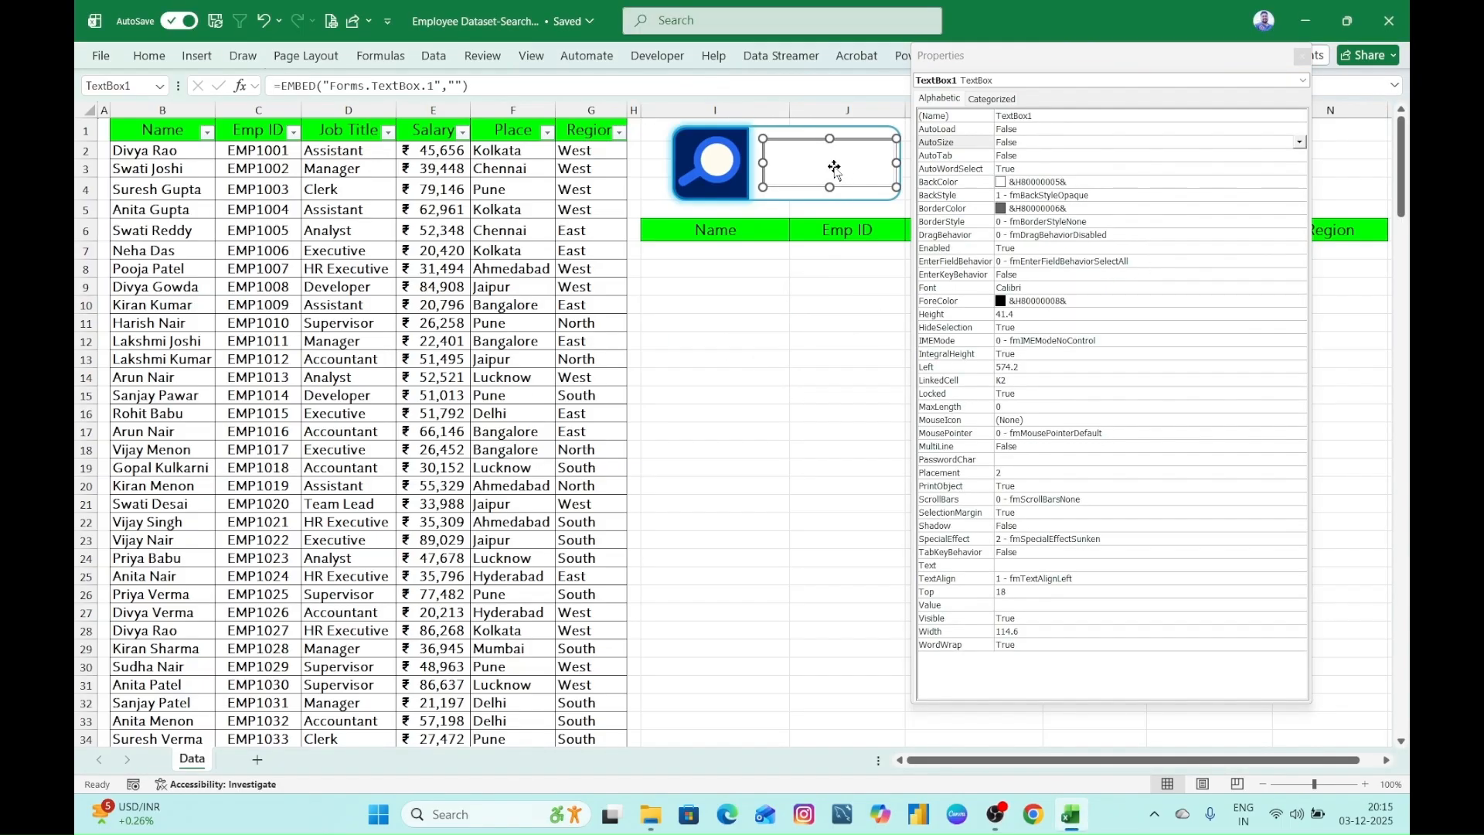
click(1059, 210)
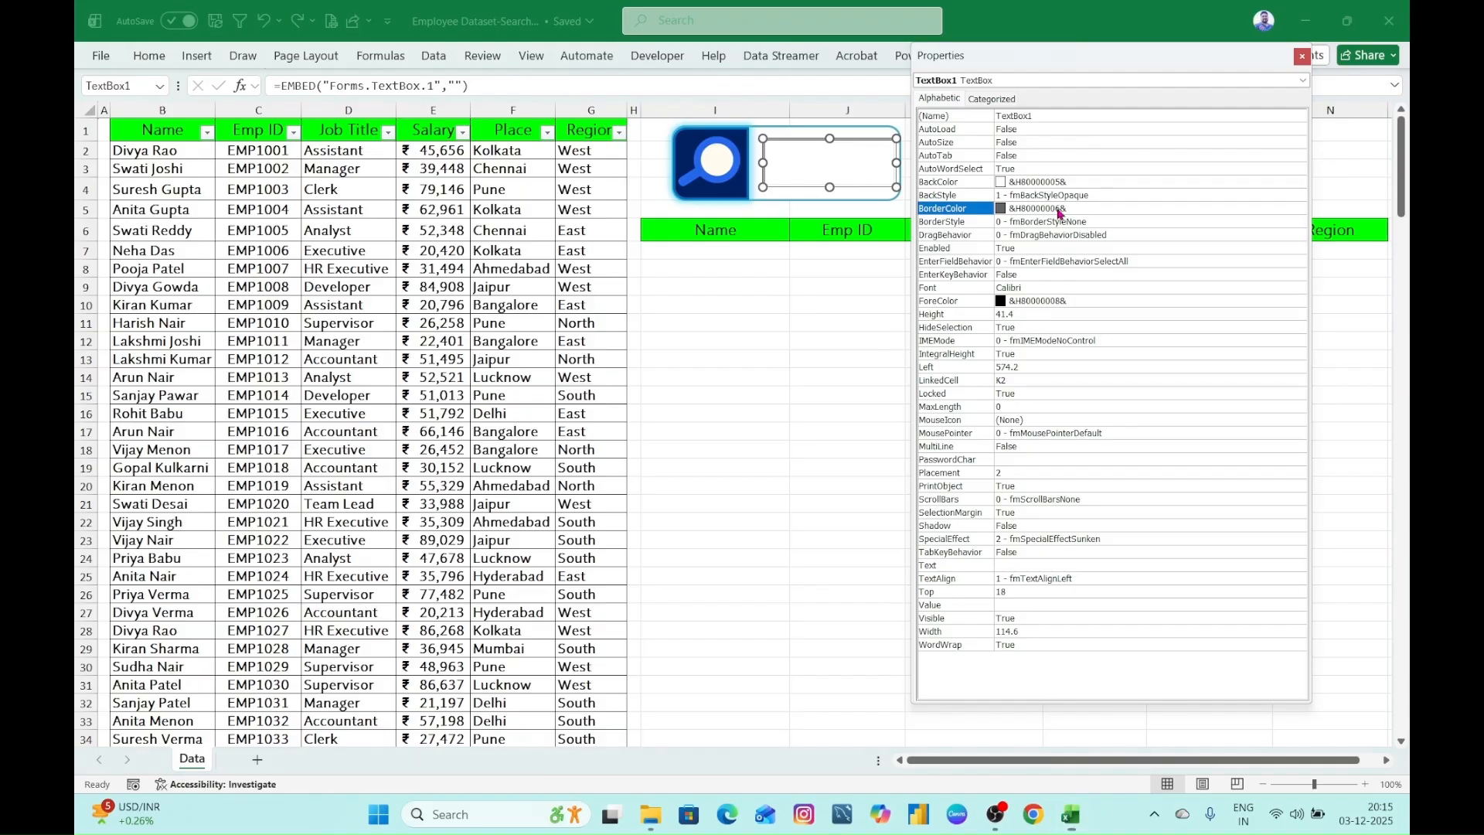
click(1299, 210)
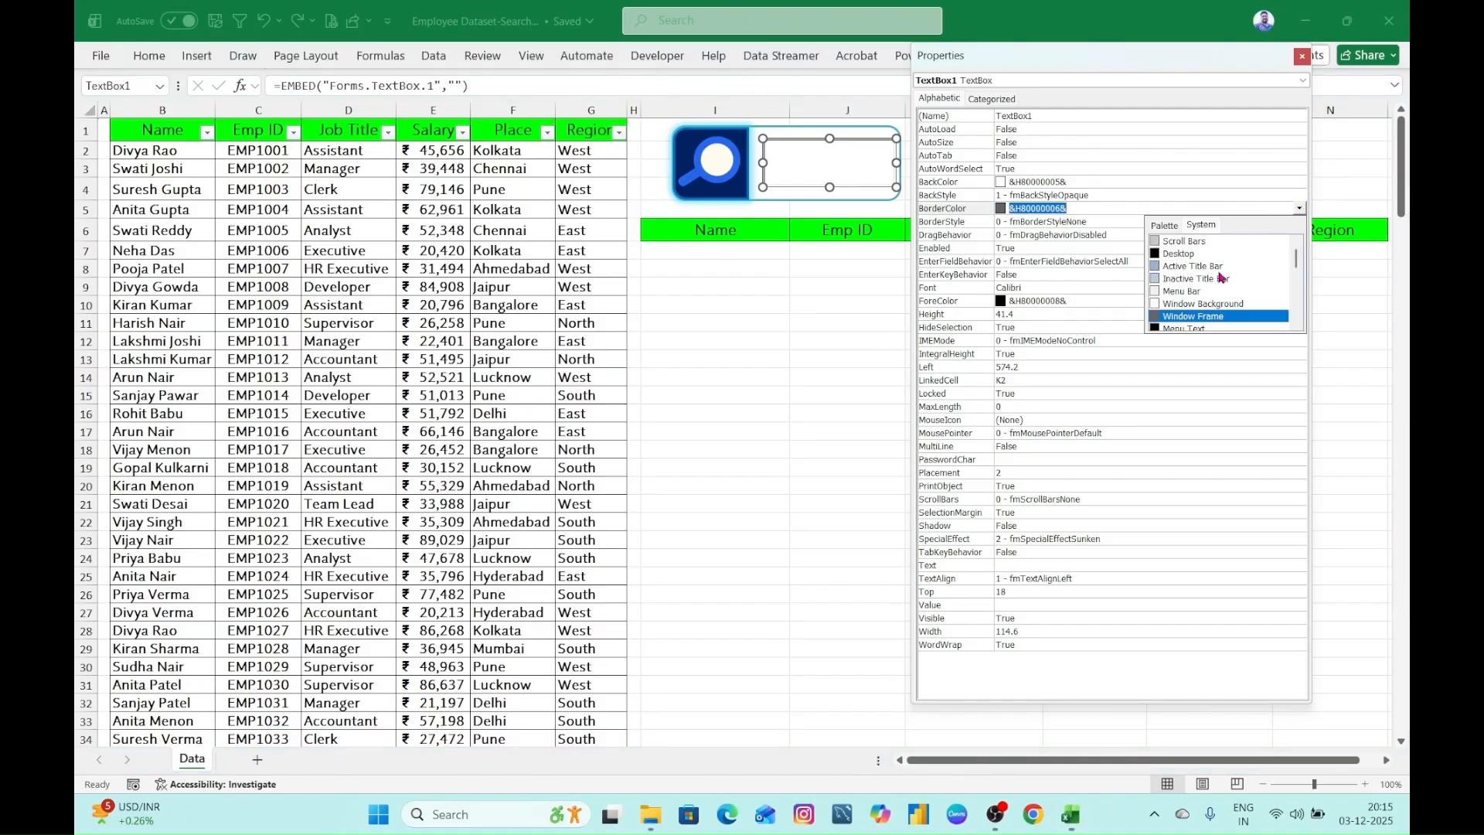
click(1179, 306)
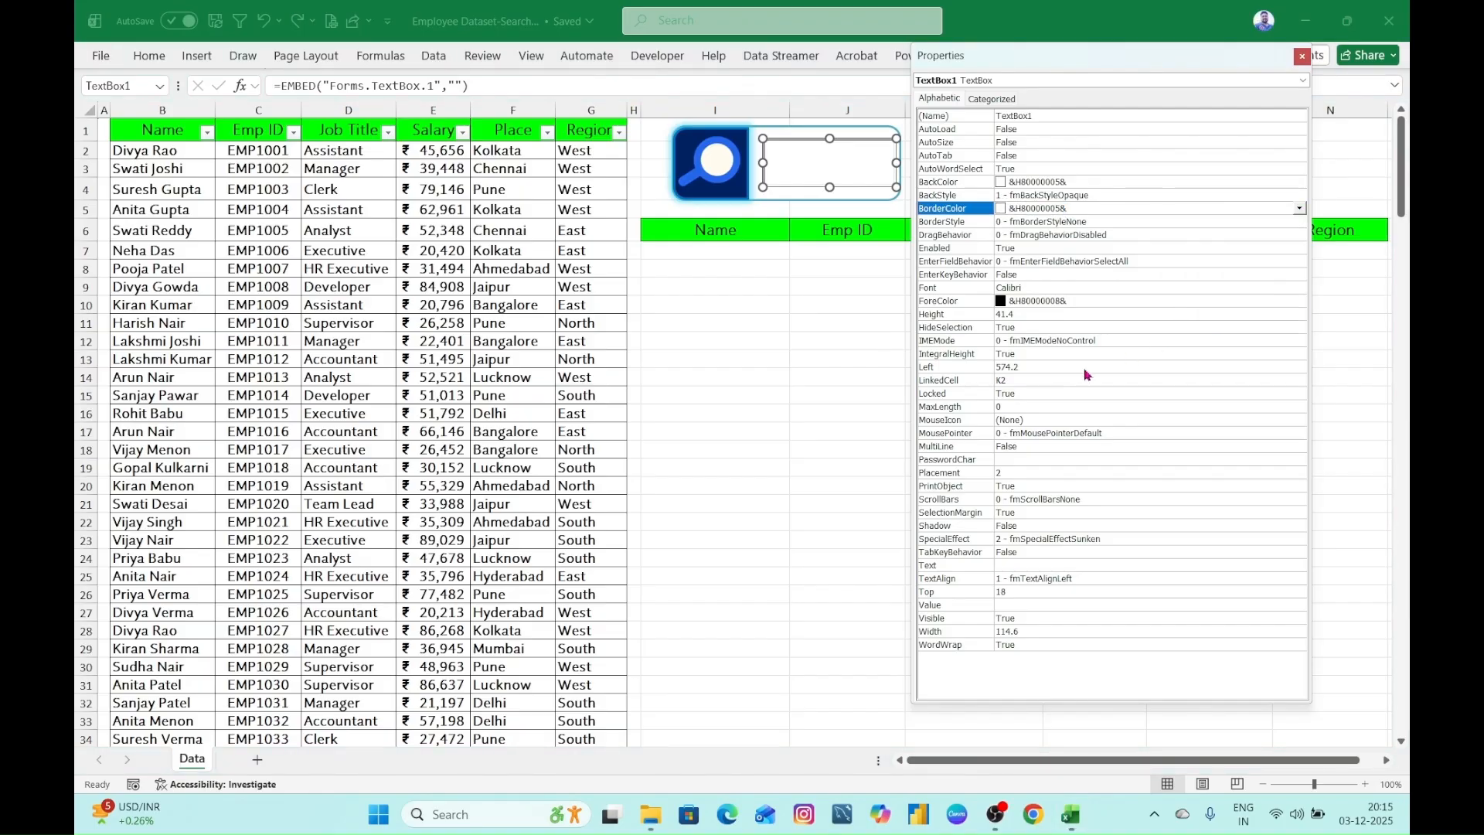
click(813, 340)
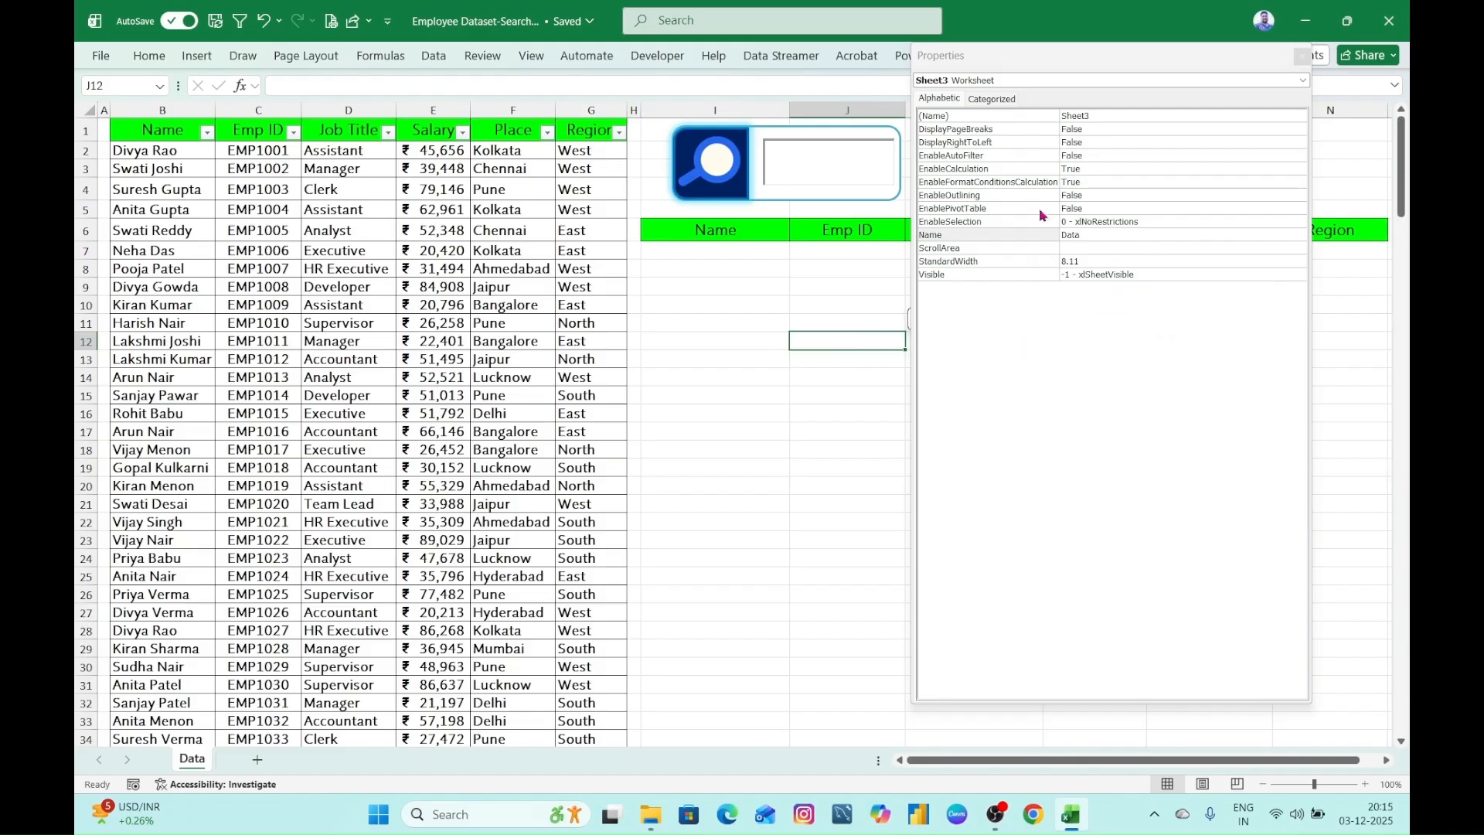
click(949, 101)
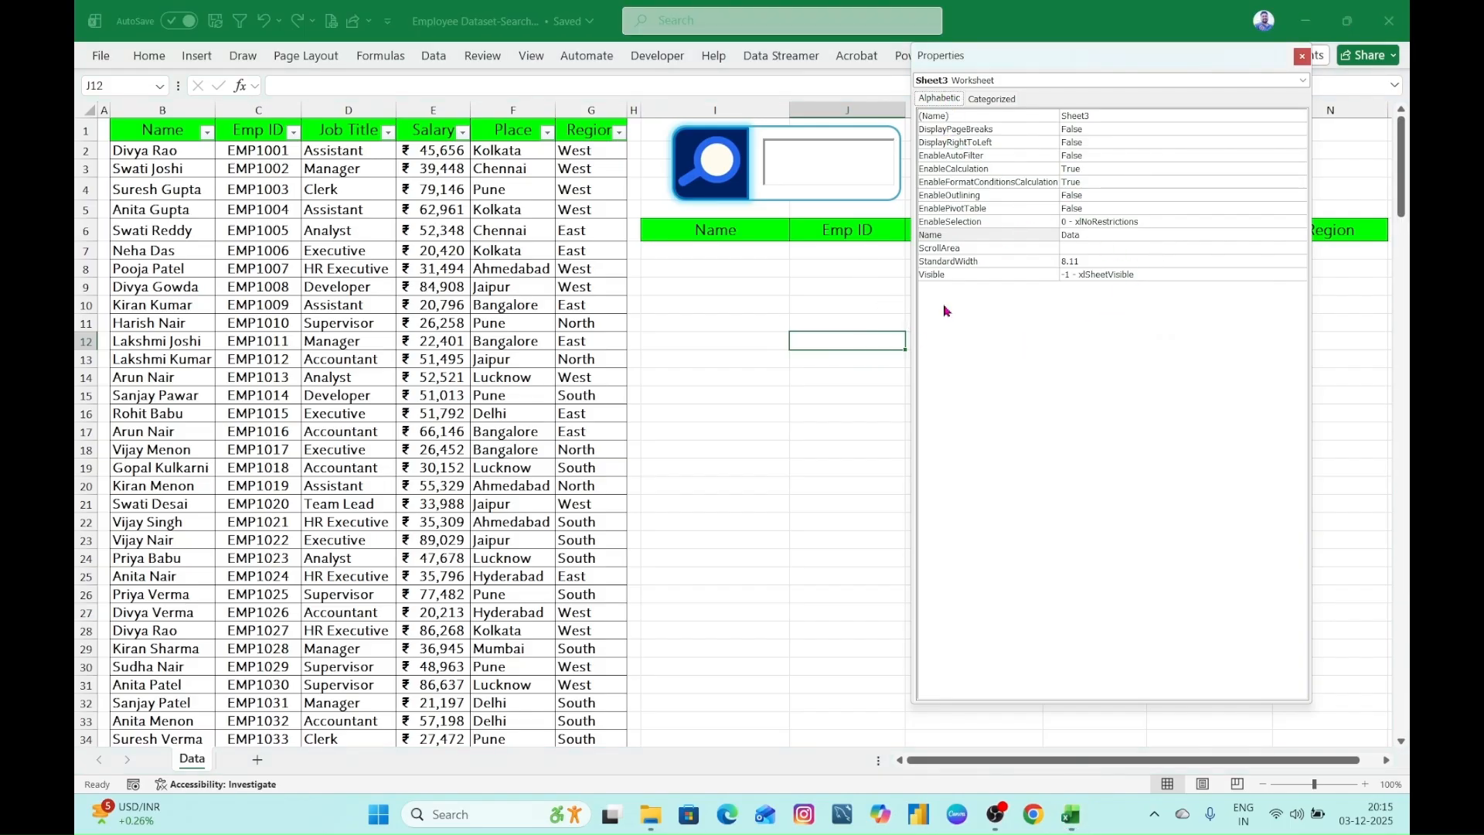
click(991, 99)
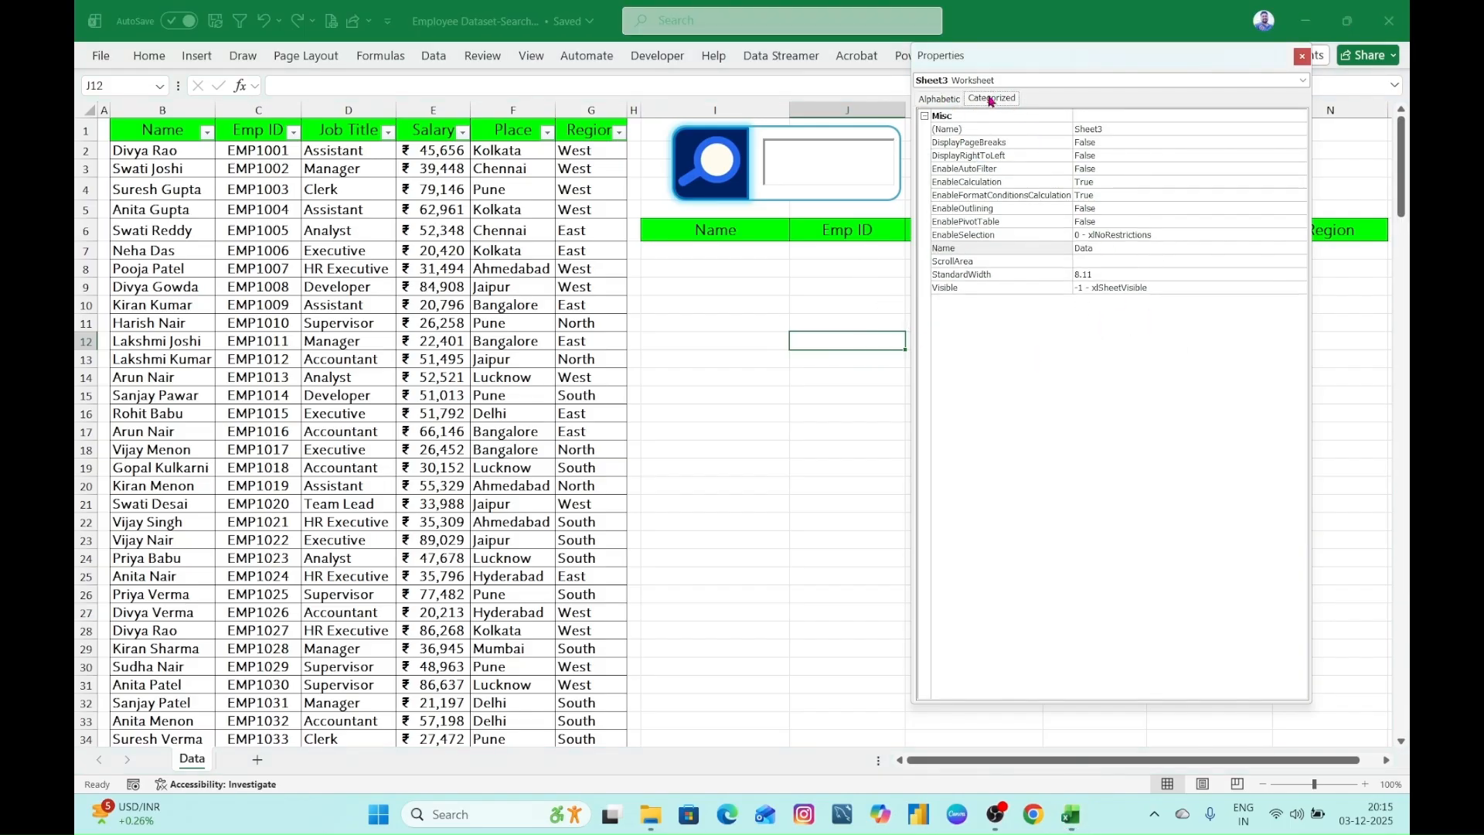
click(933, 103)
click(762, 363)
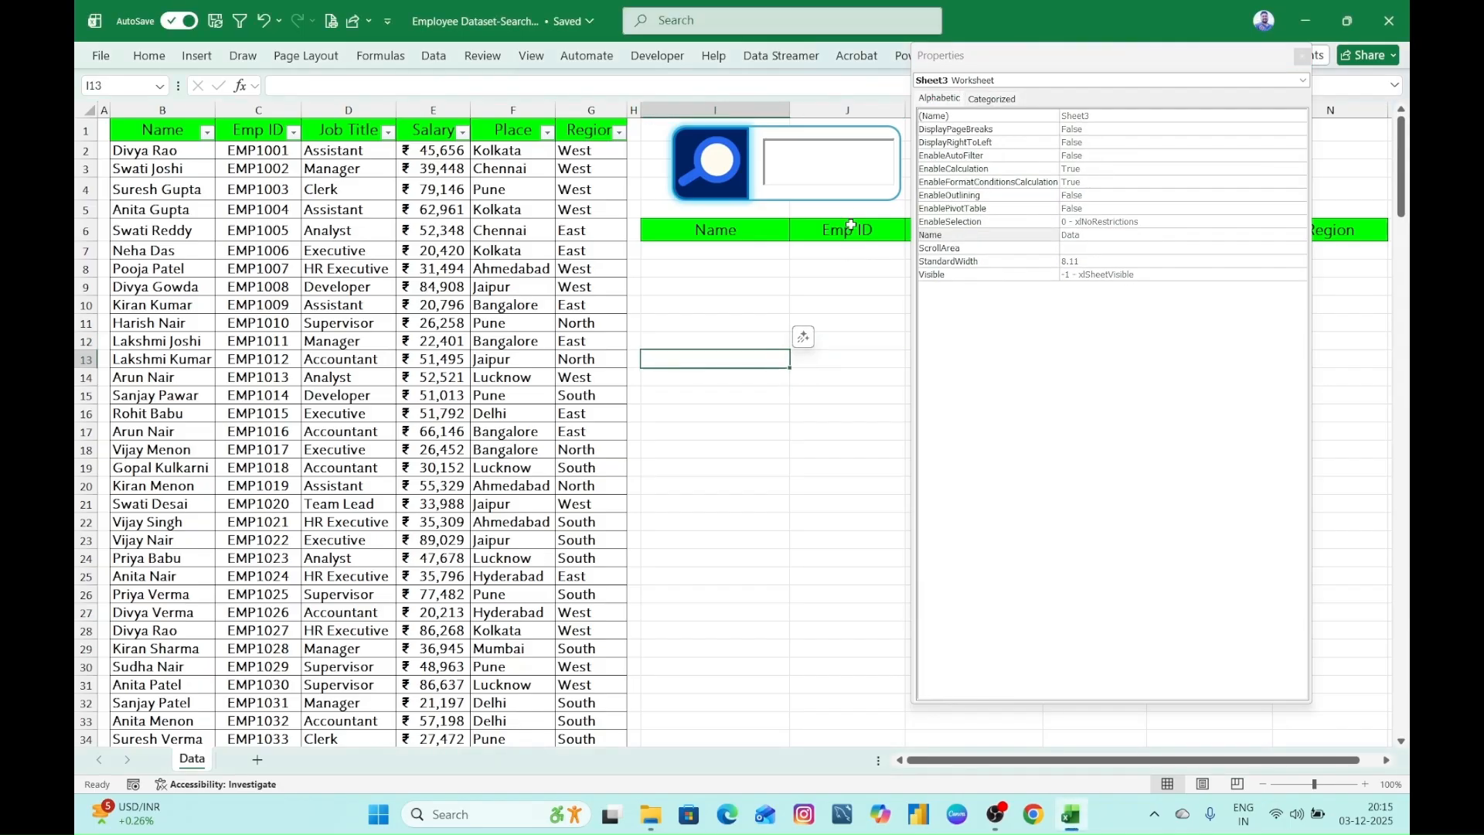
- Set the text box's BorderStyle property to 1 - fmBorderStyleSingle and close its properties
click(848, 179)
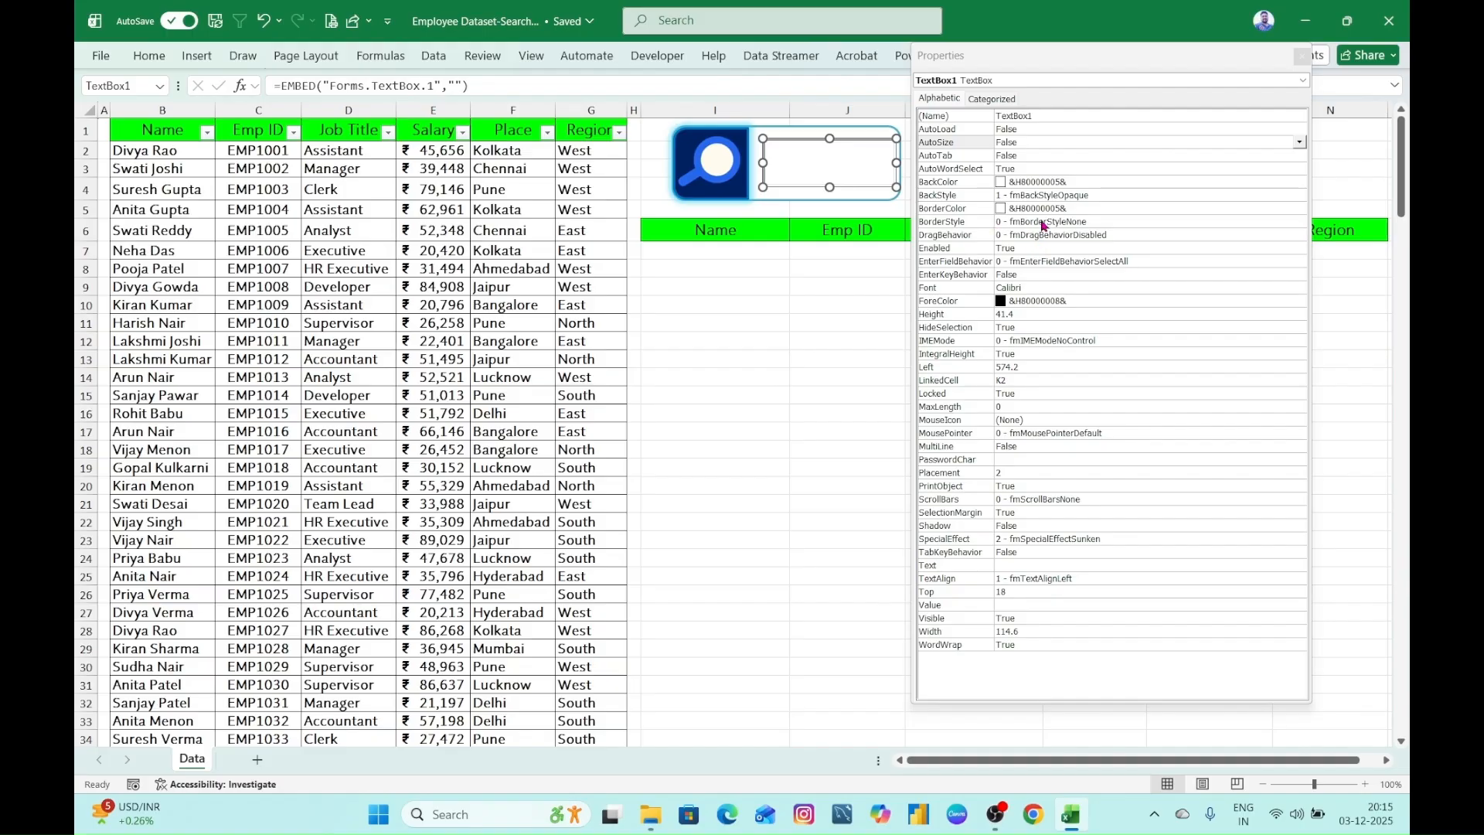
click(1042, 224)
click(1304, 223)
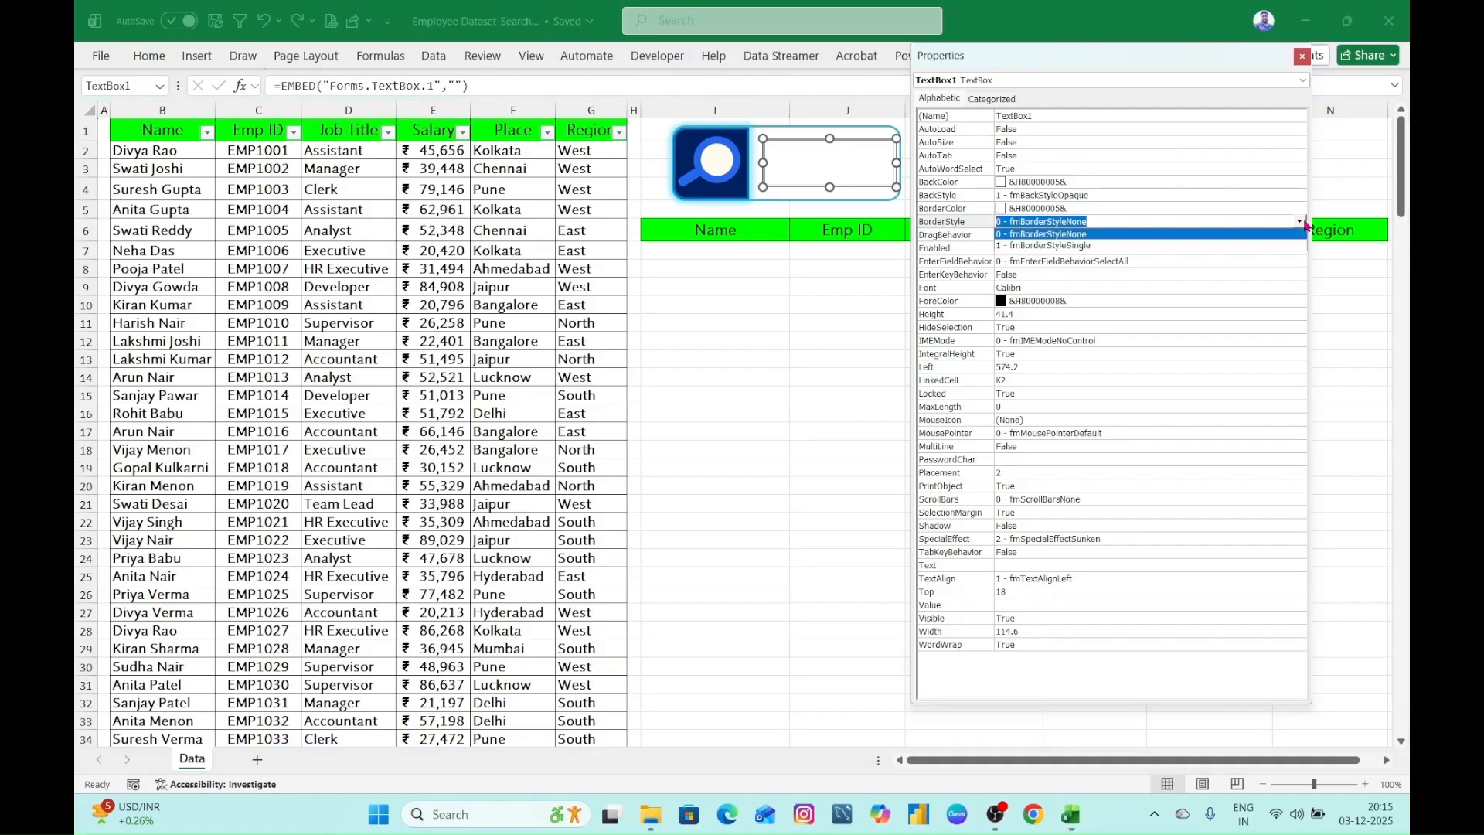
click(1077, 246)
click(855, 291)
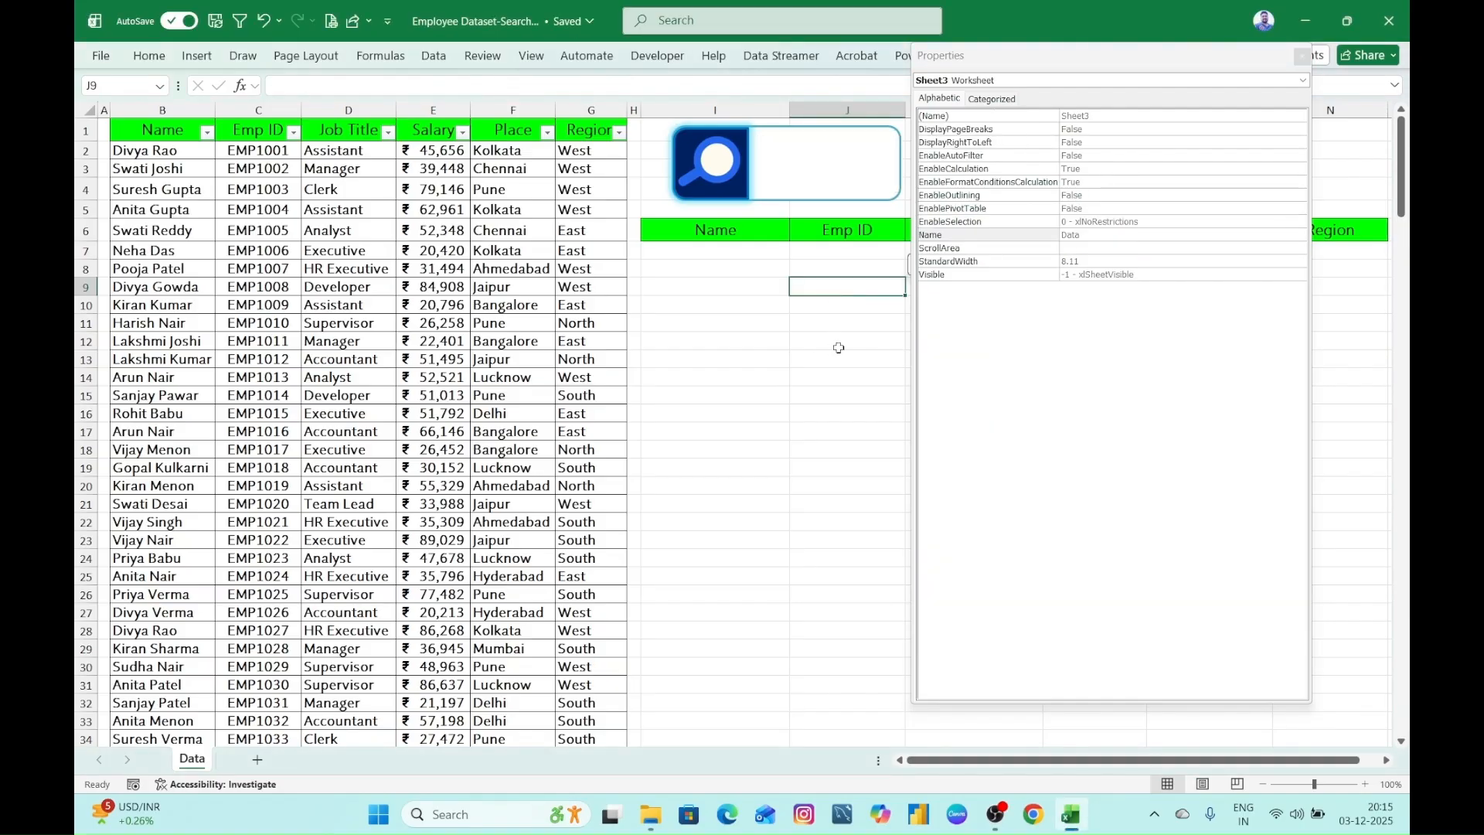
click(750, 377)
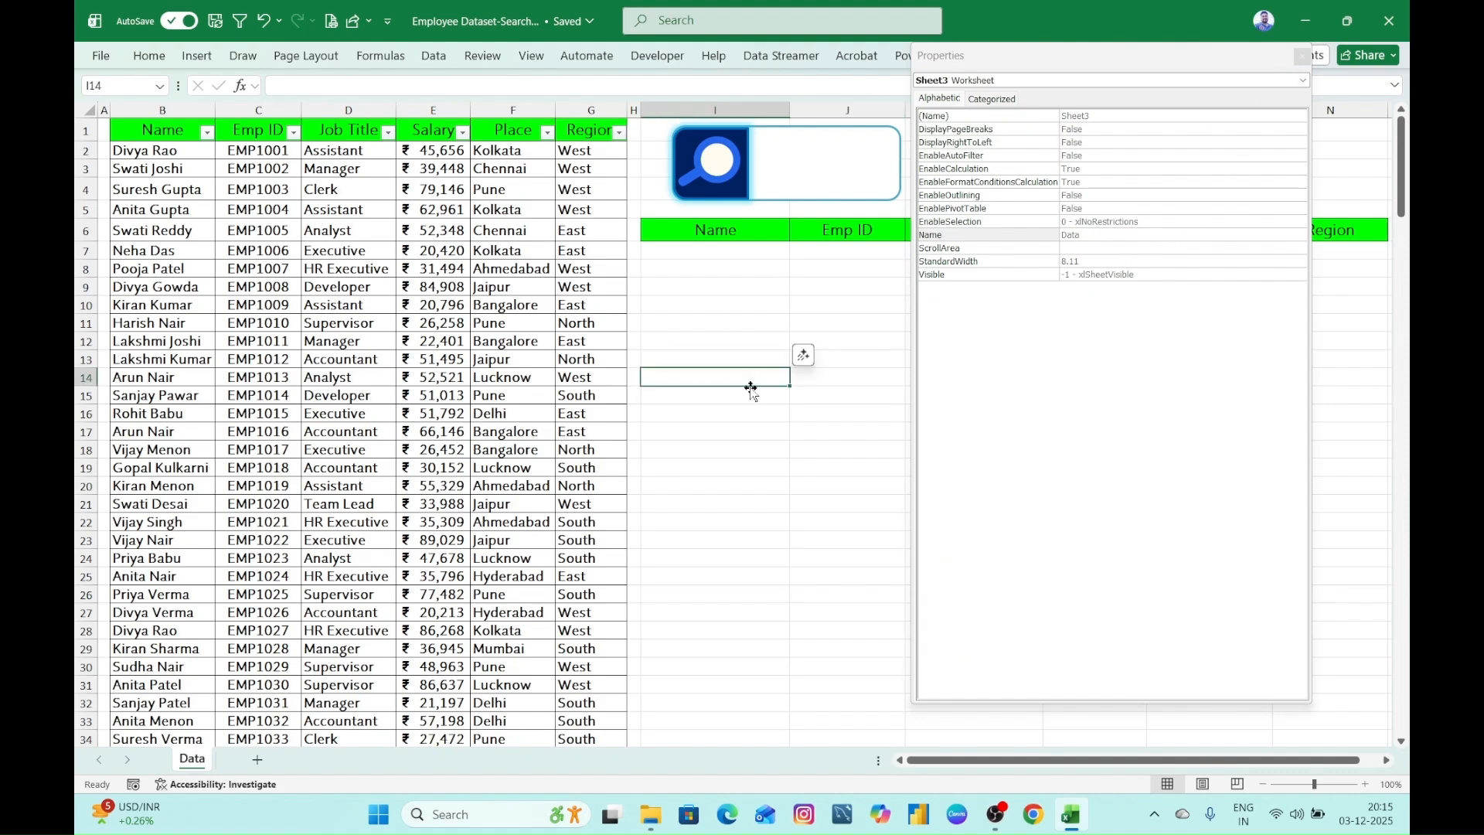
click(828, 341)
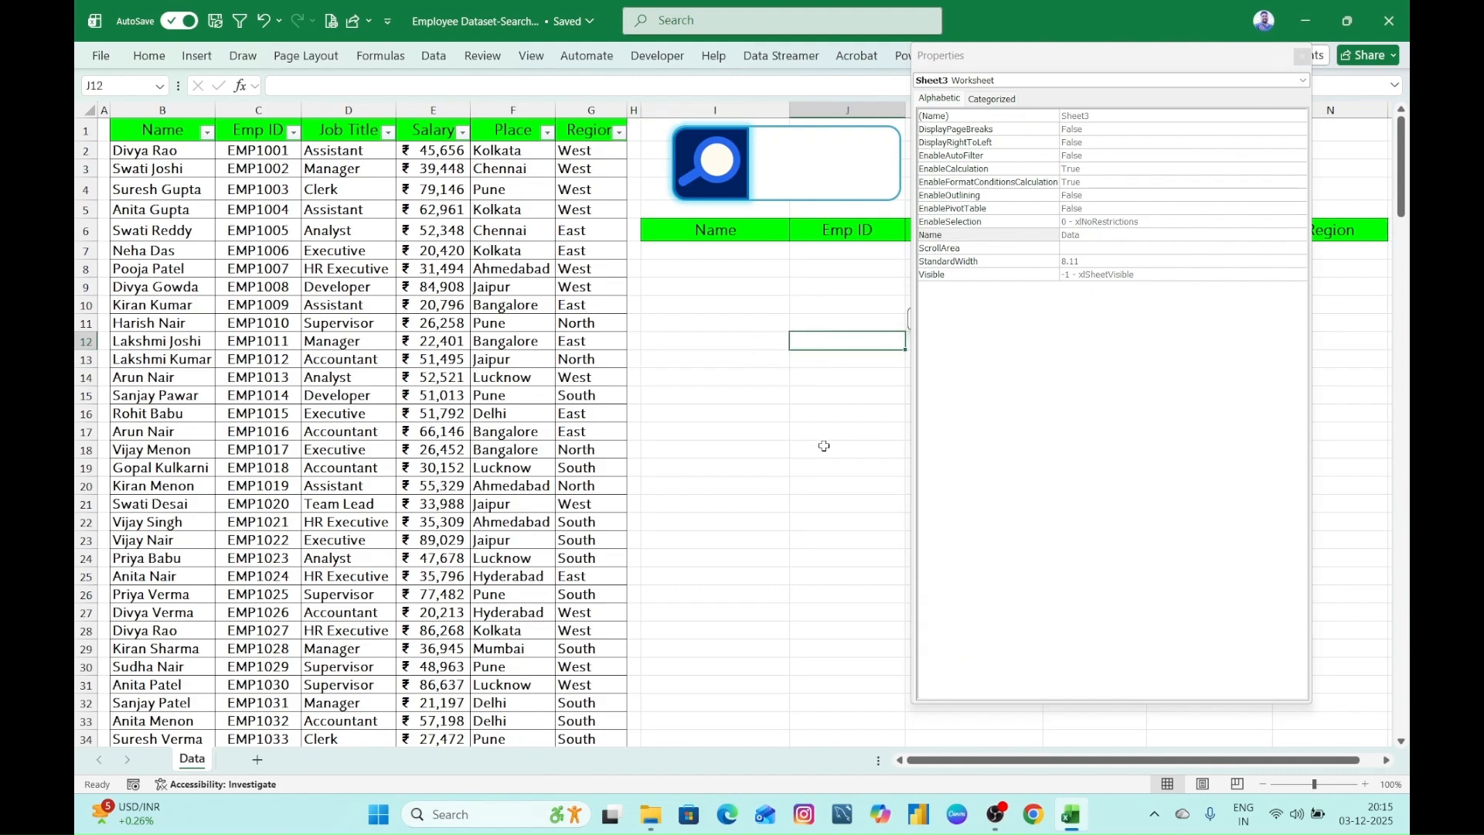
click(782, 428)
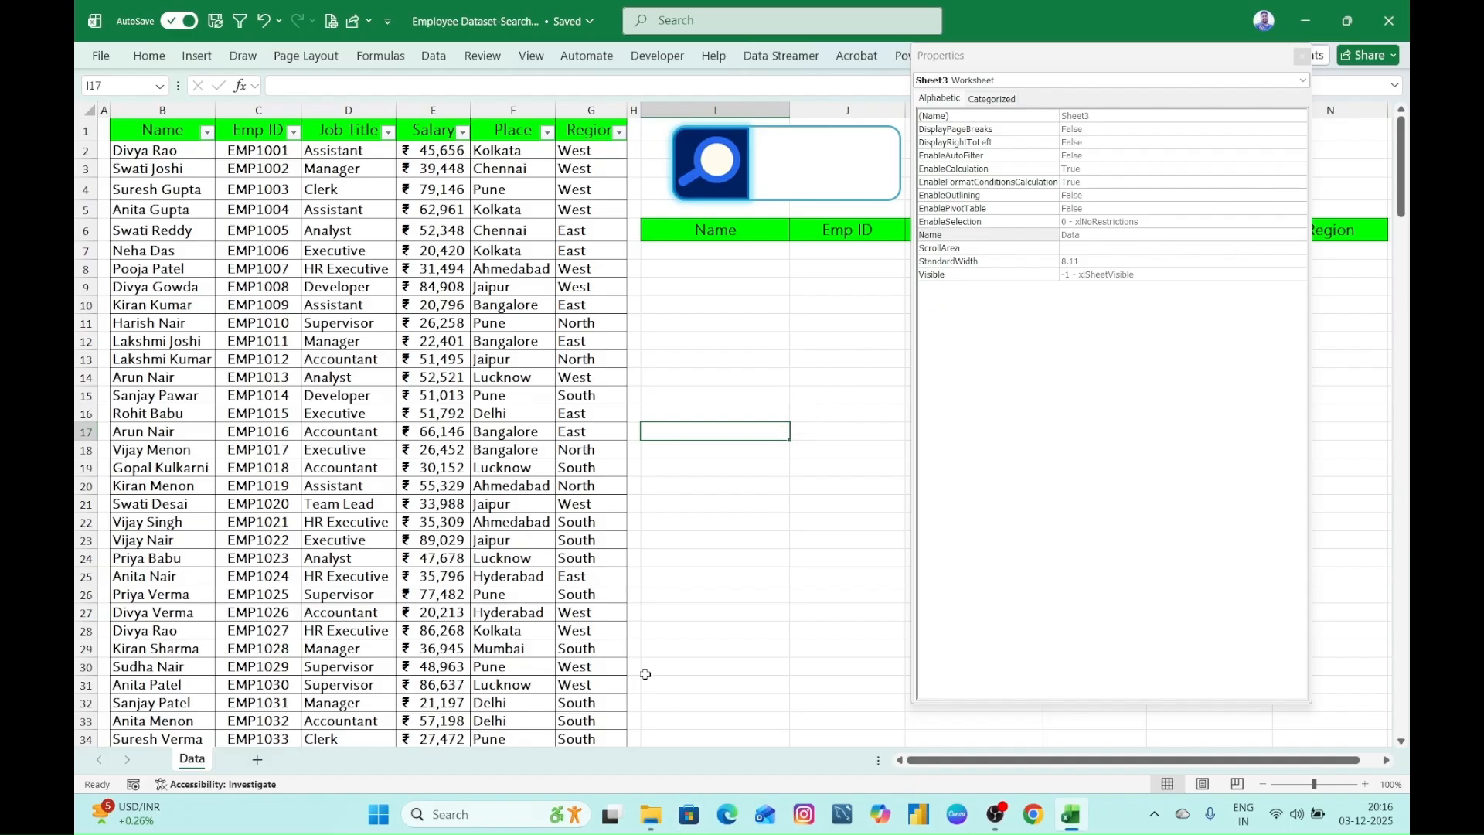
click(782, 592)
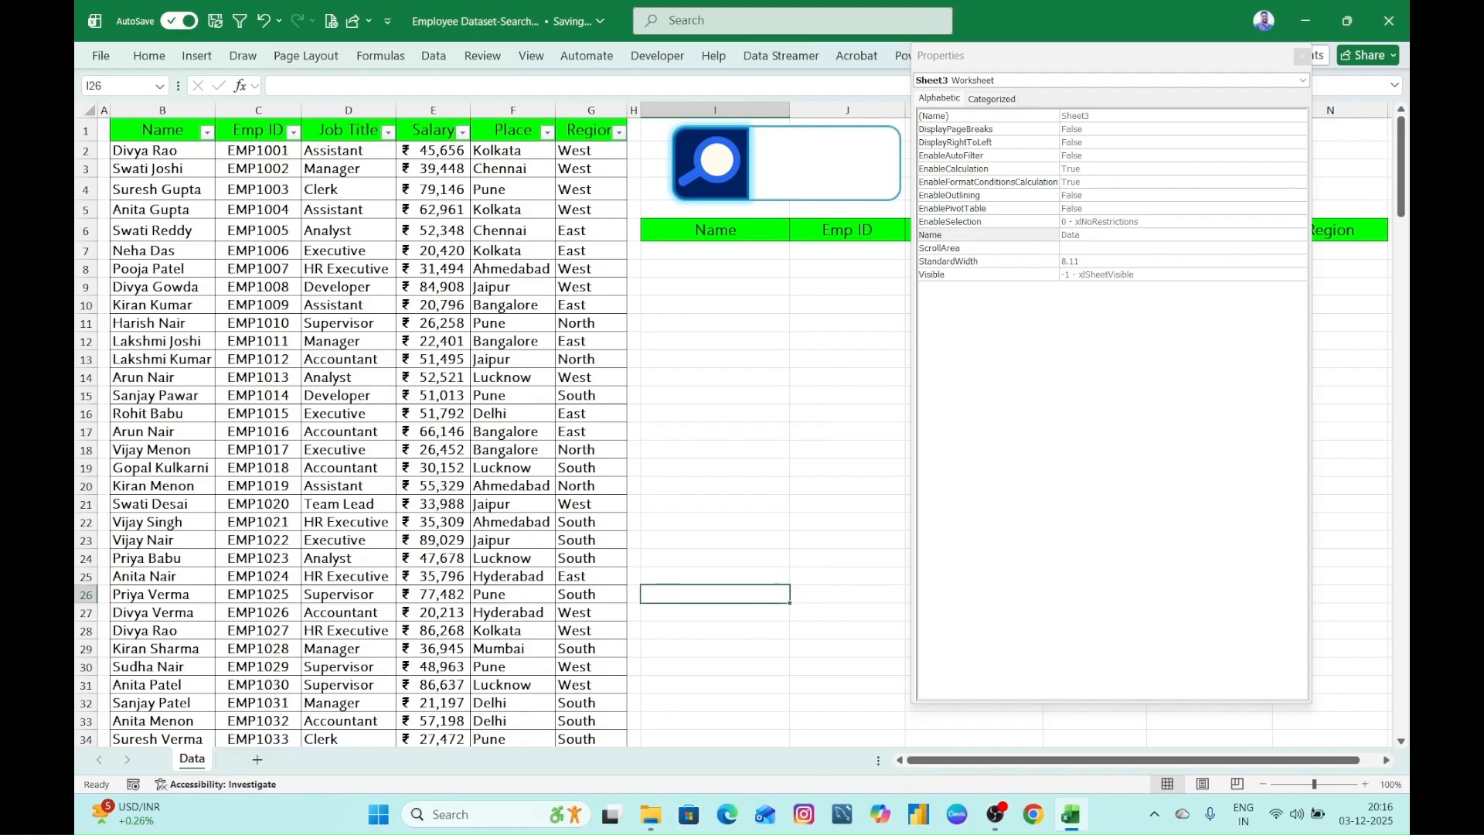
click(1302, 55)
click(994, 304)
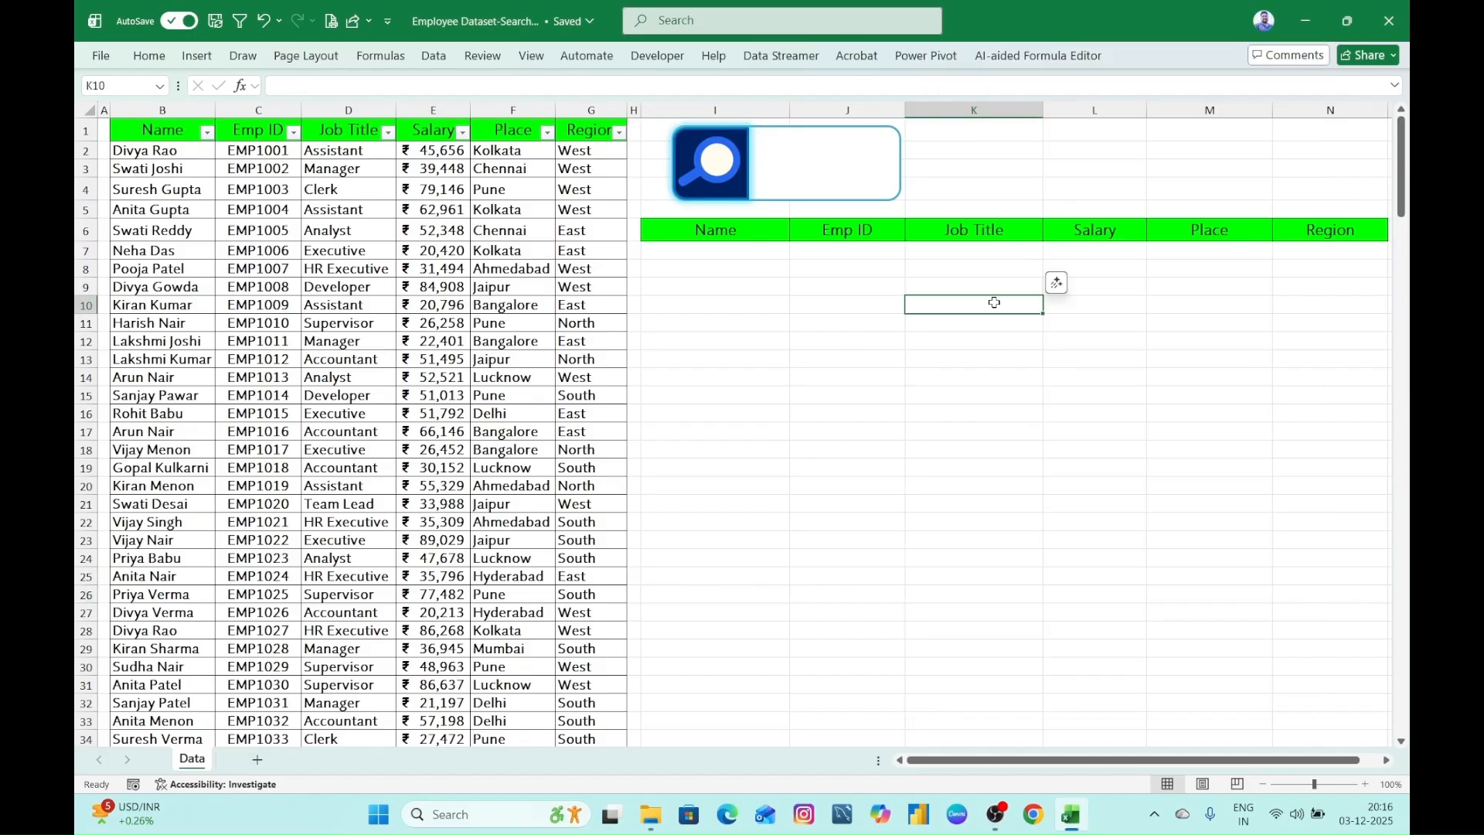
click(800, 171)
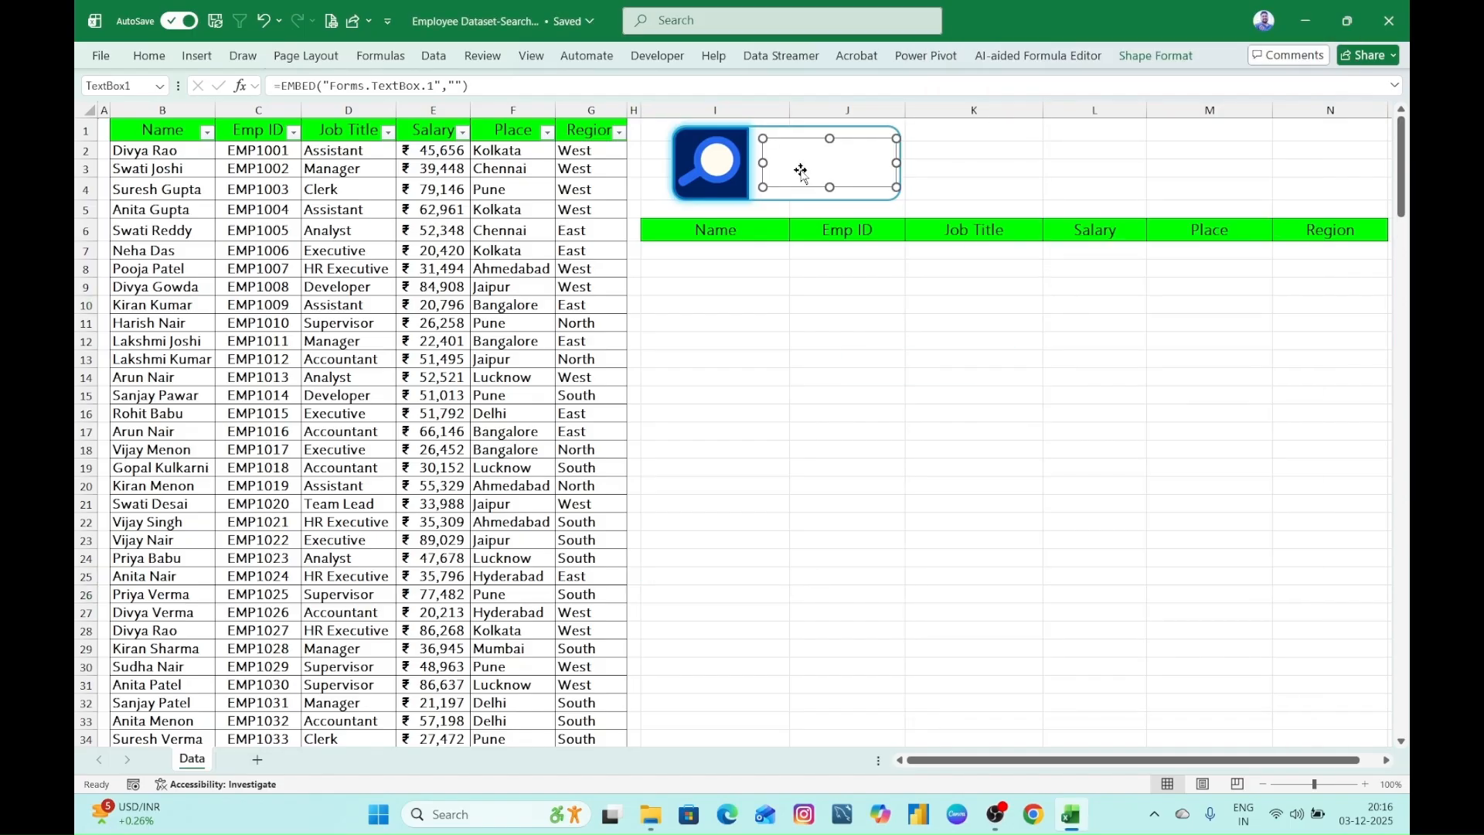
click(858, 302)
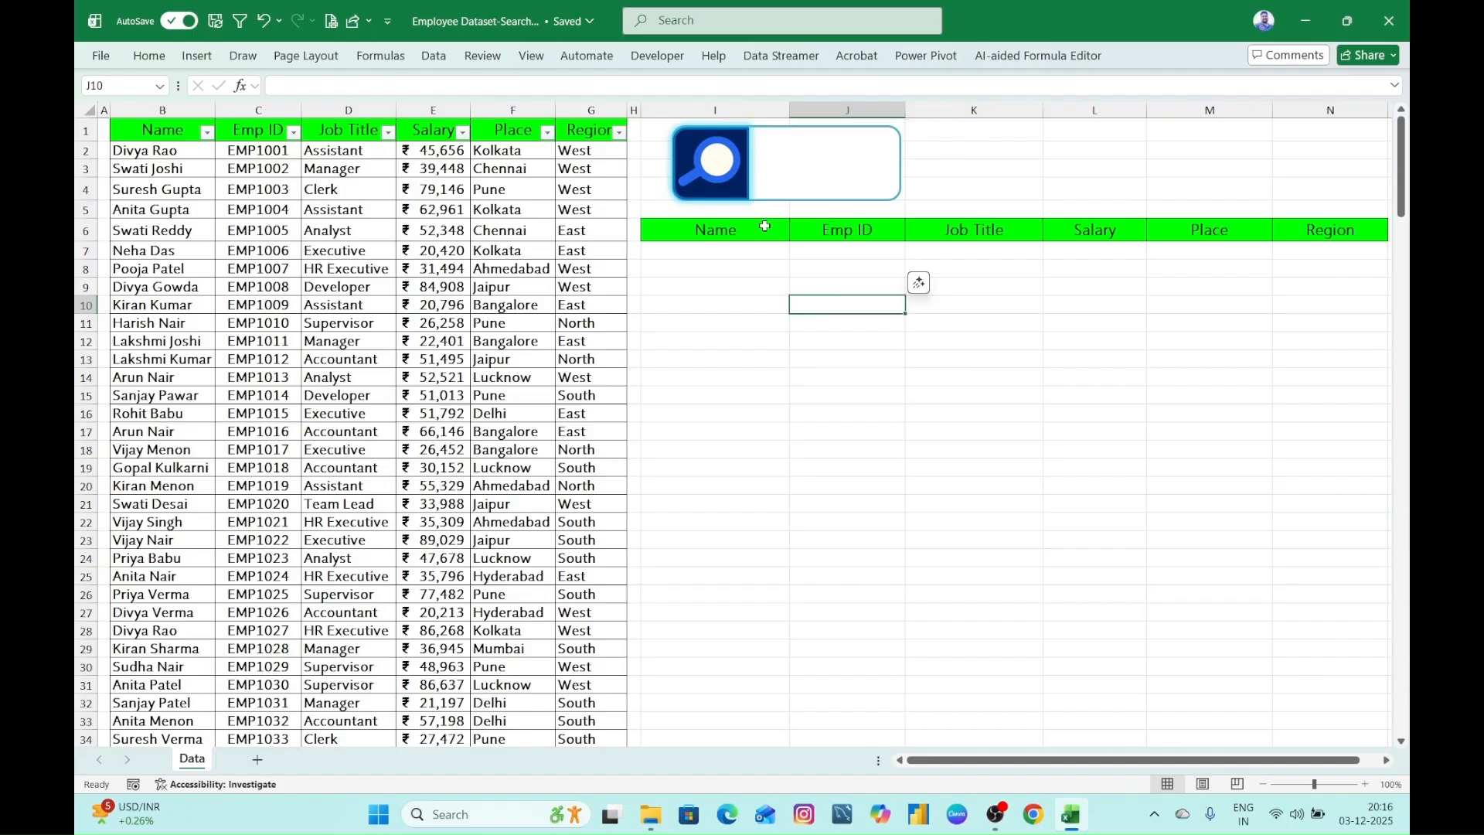
click(802, 165)
click(1134, 64)
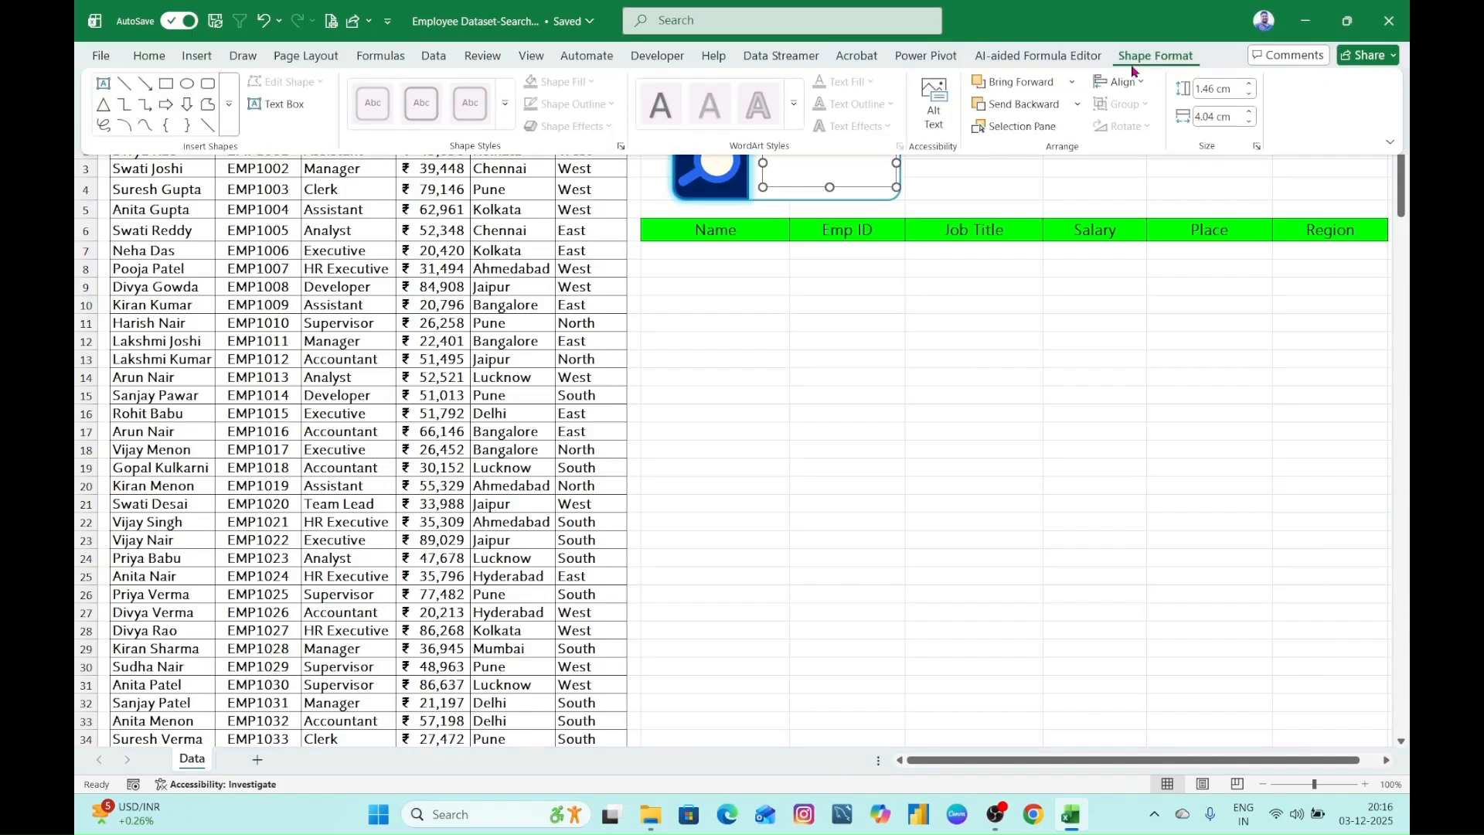
click(942, 379)
click(837, 253)
- Turn off Design Mode so the borderless-looking text box accepts typed input
click(844, 178)
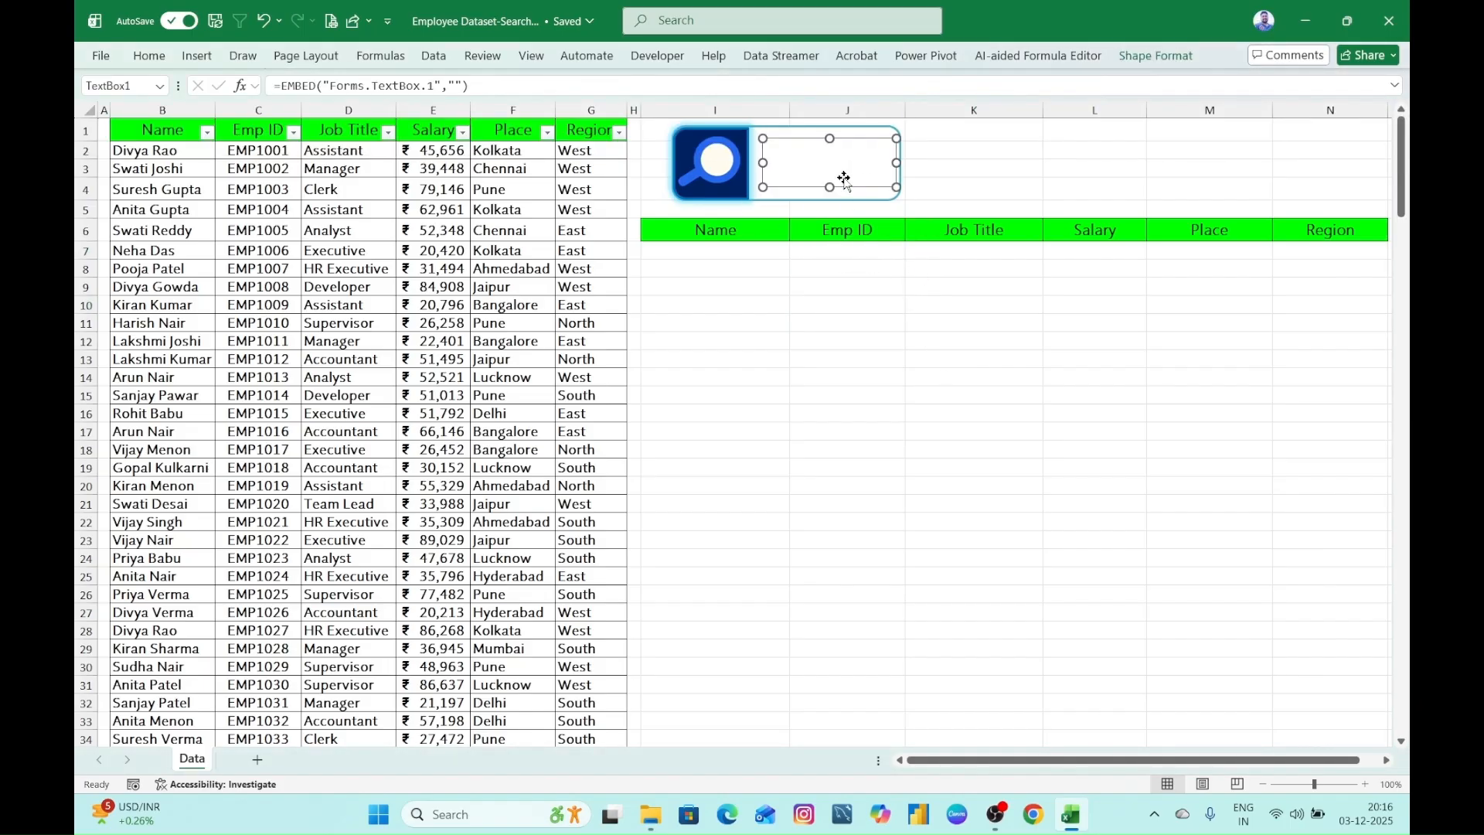
click(657, 56)
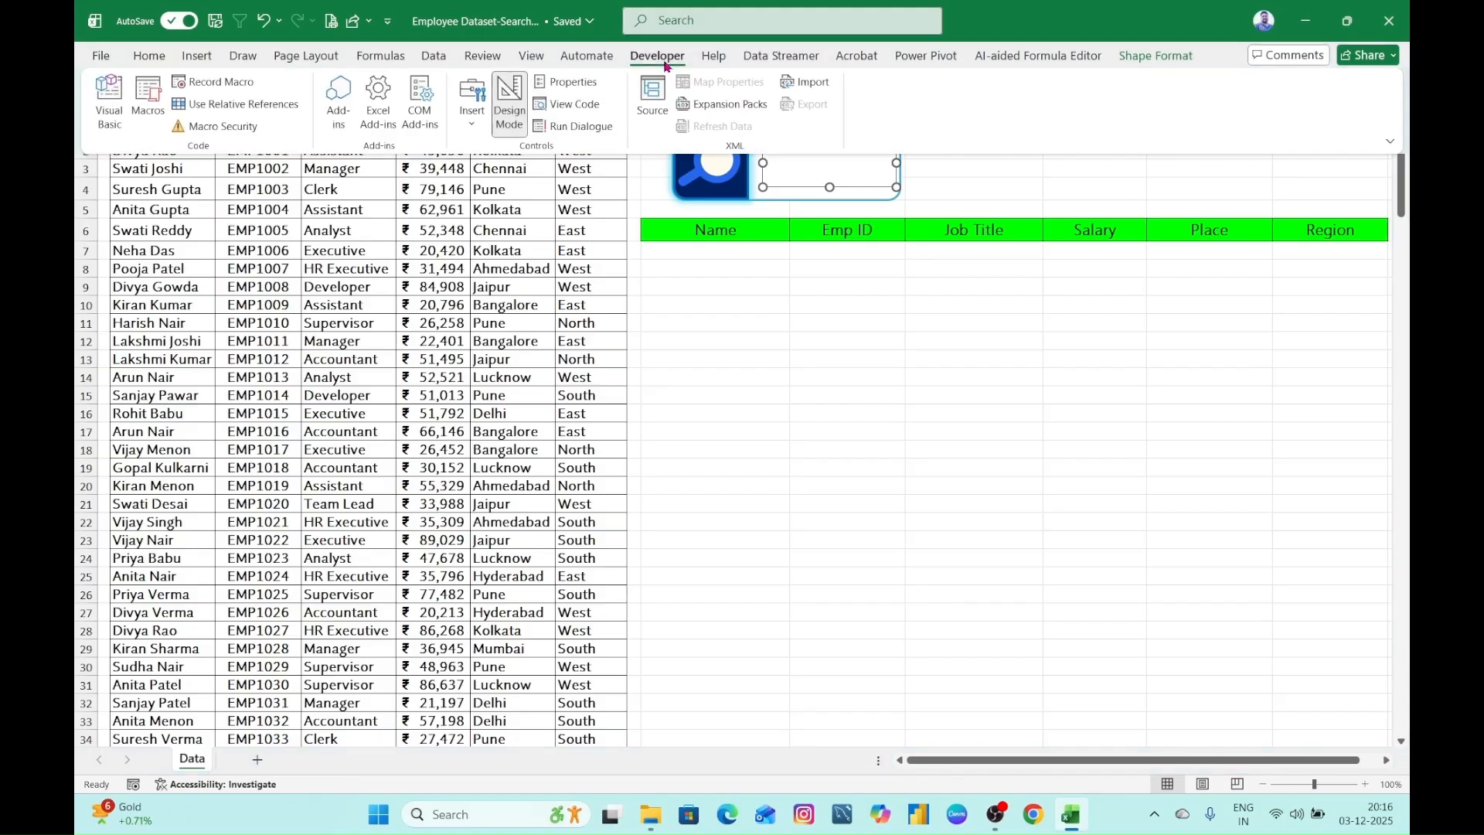
click(533, 116)
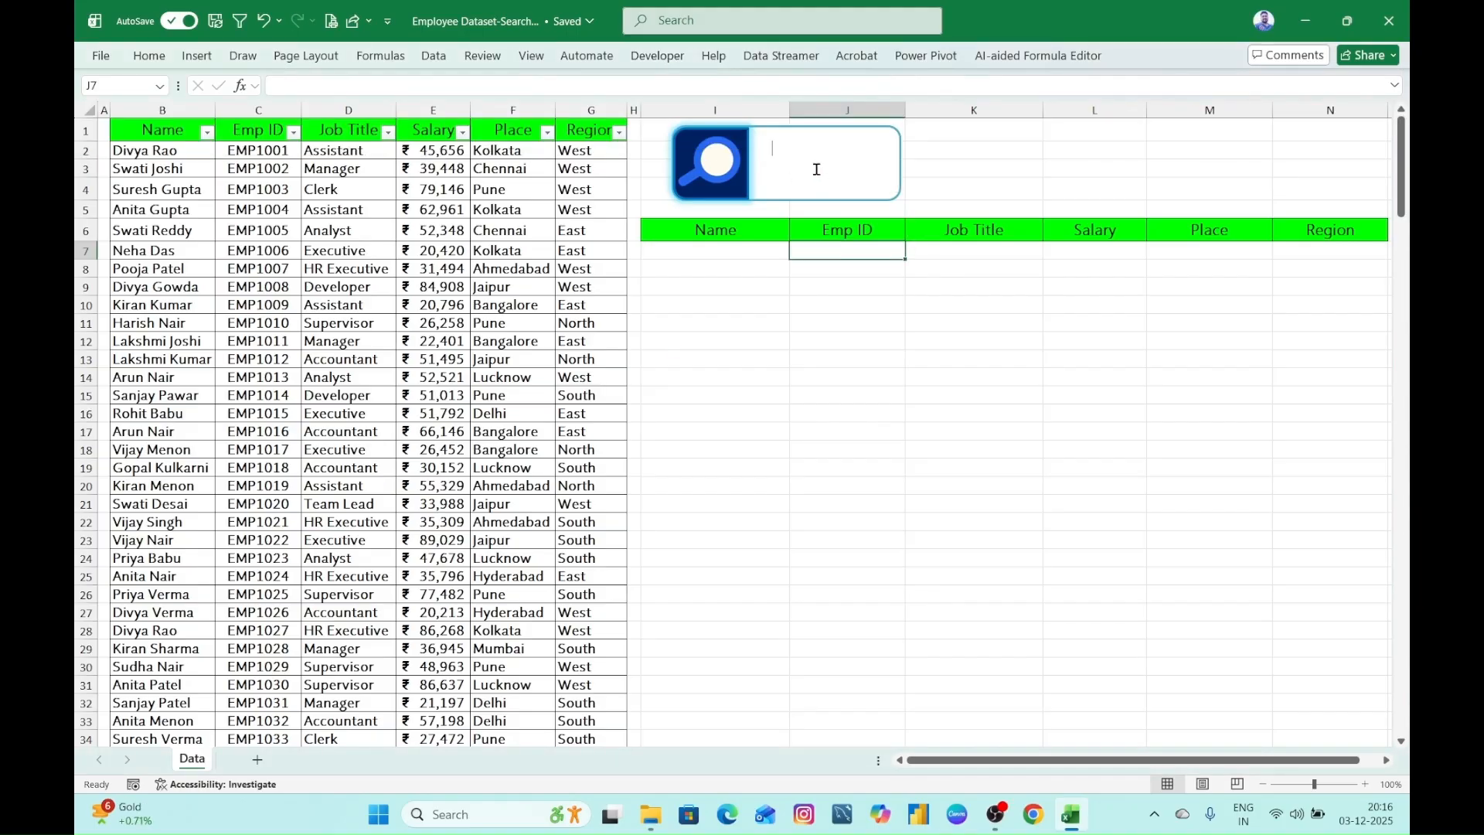
- Test the restyled text box by entering and erasing several sample names, leaving it empty
click(764, 170)
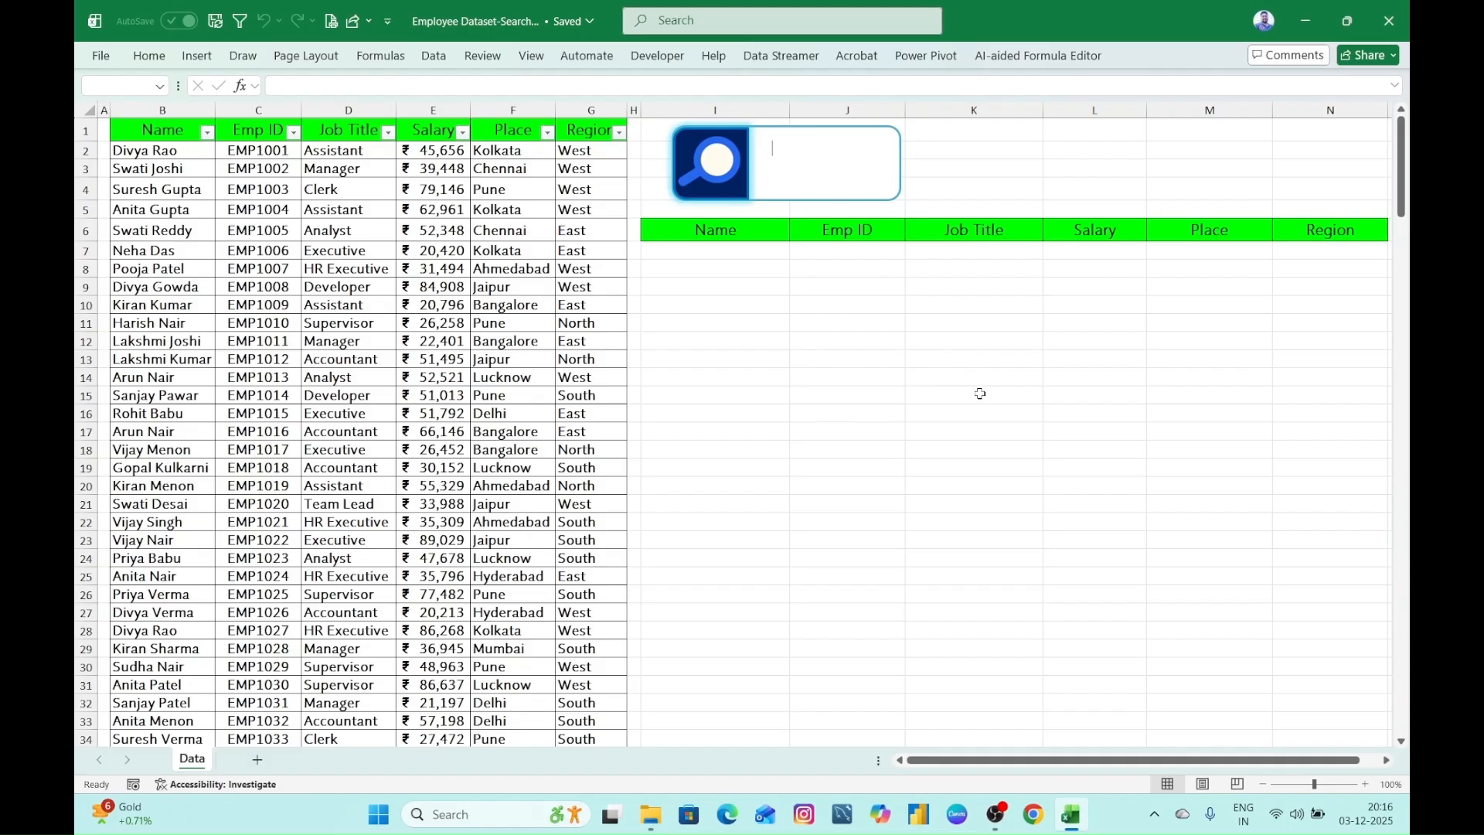
text(SRINI)
key(BackSpace)
key(BackSpace)
key(BackSpace)
key(BackSpace)
text(DIV)
key(BackSpace)
key(BackSpace)
key(BackSpace)
text(DIVYA)
key(BackSpace)
key(BackSpace)
click(951, 433)
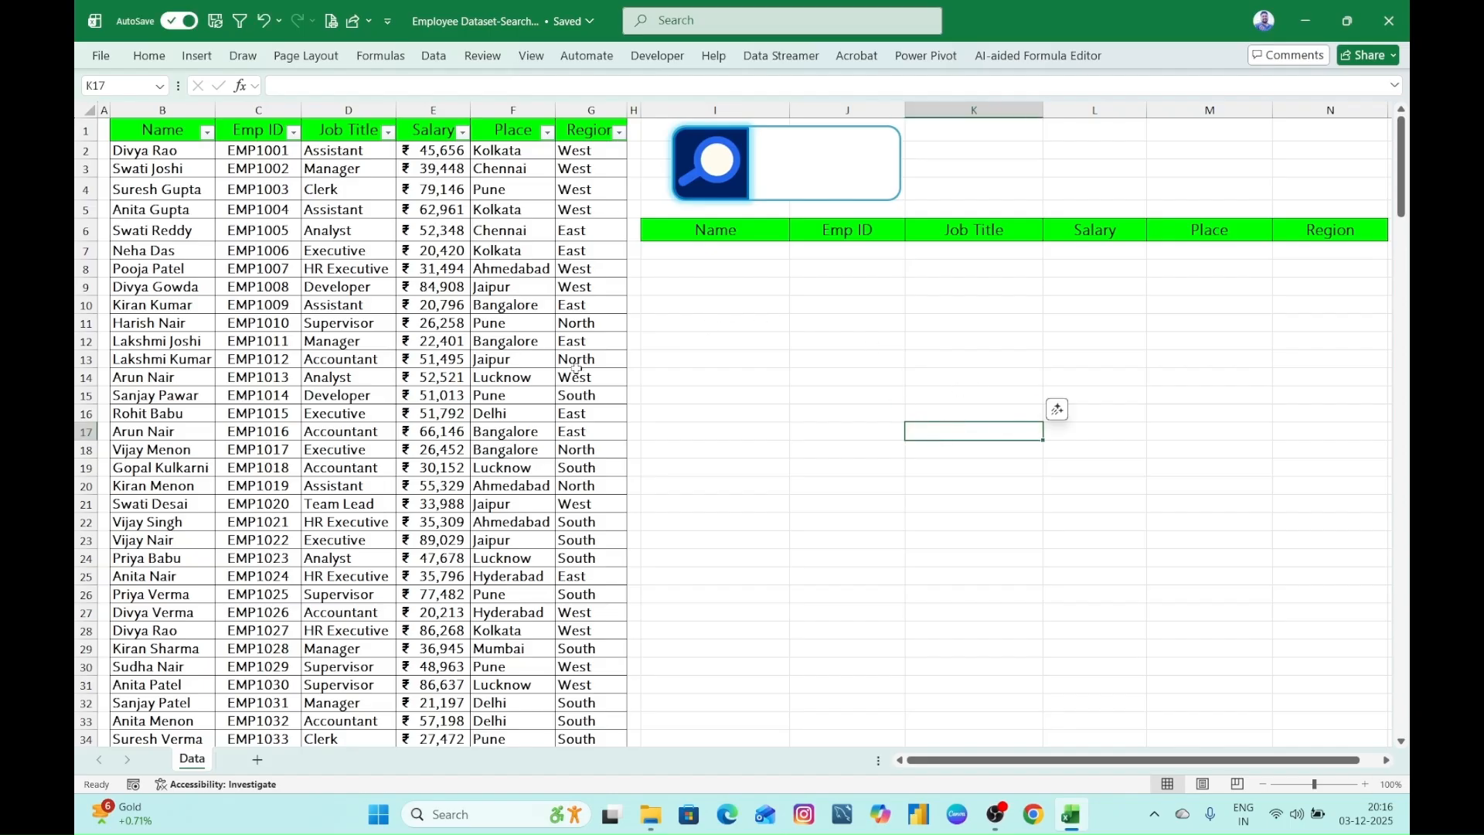
- Start a FILTER formula in cell I7 with the whole employee data range, datatable, as its array
click(720, 251)
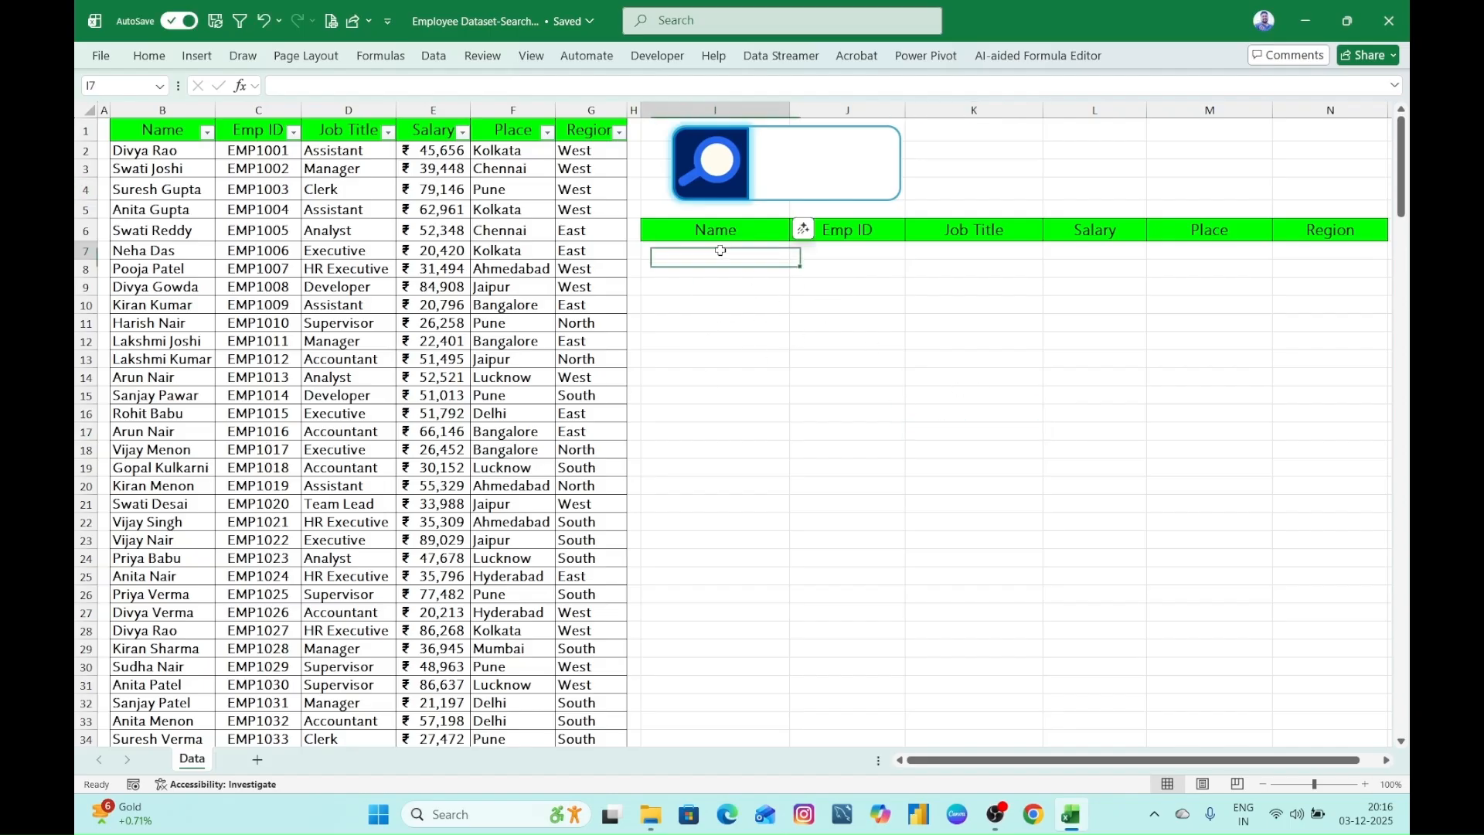
text(=)
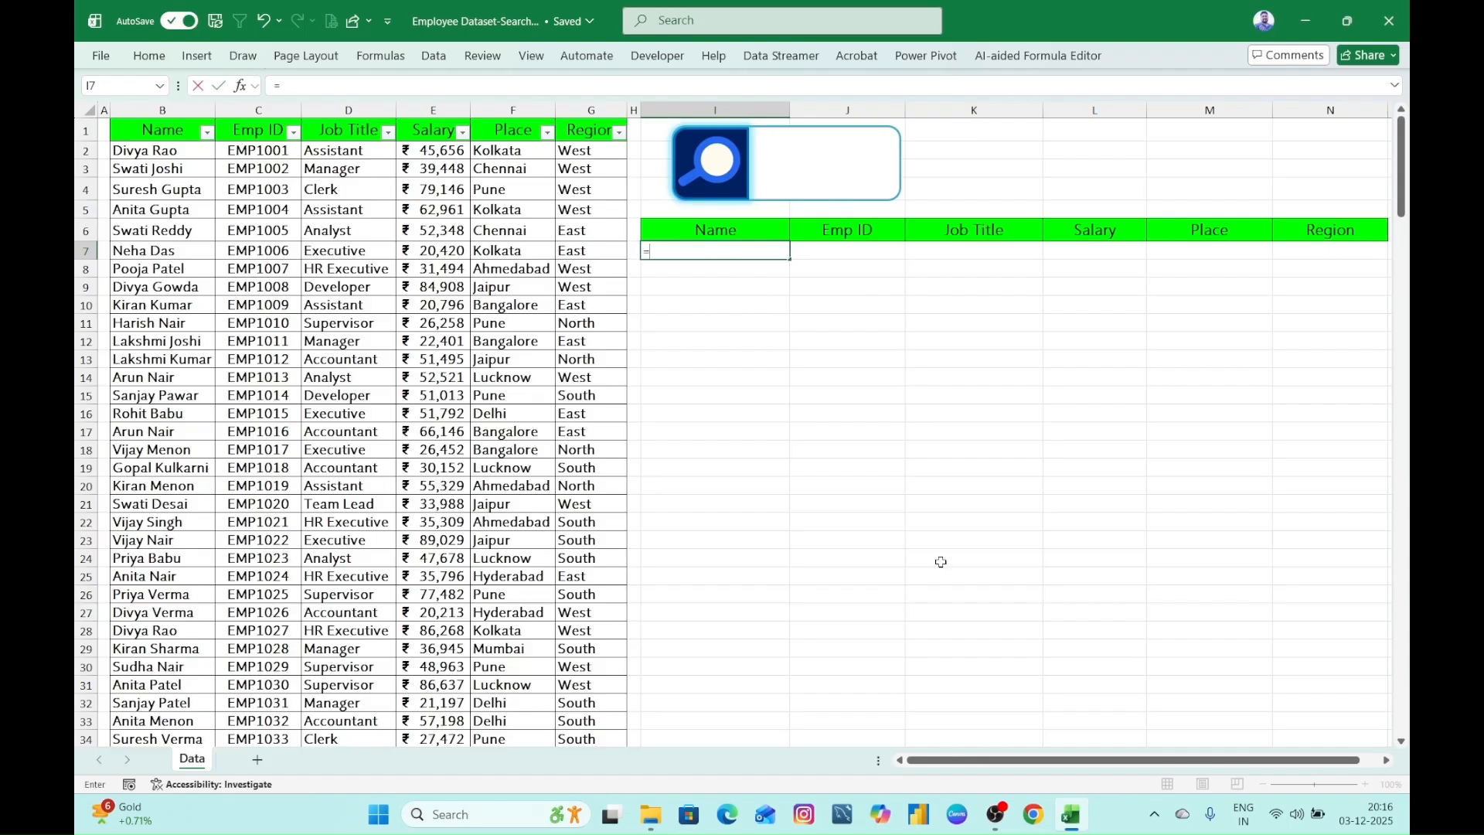
text(FIL)
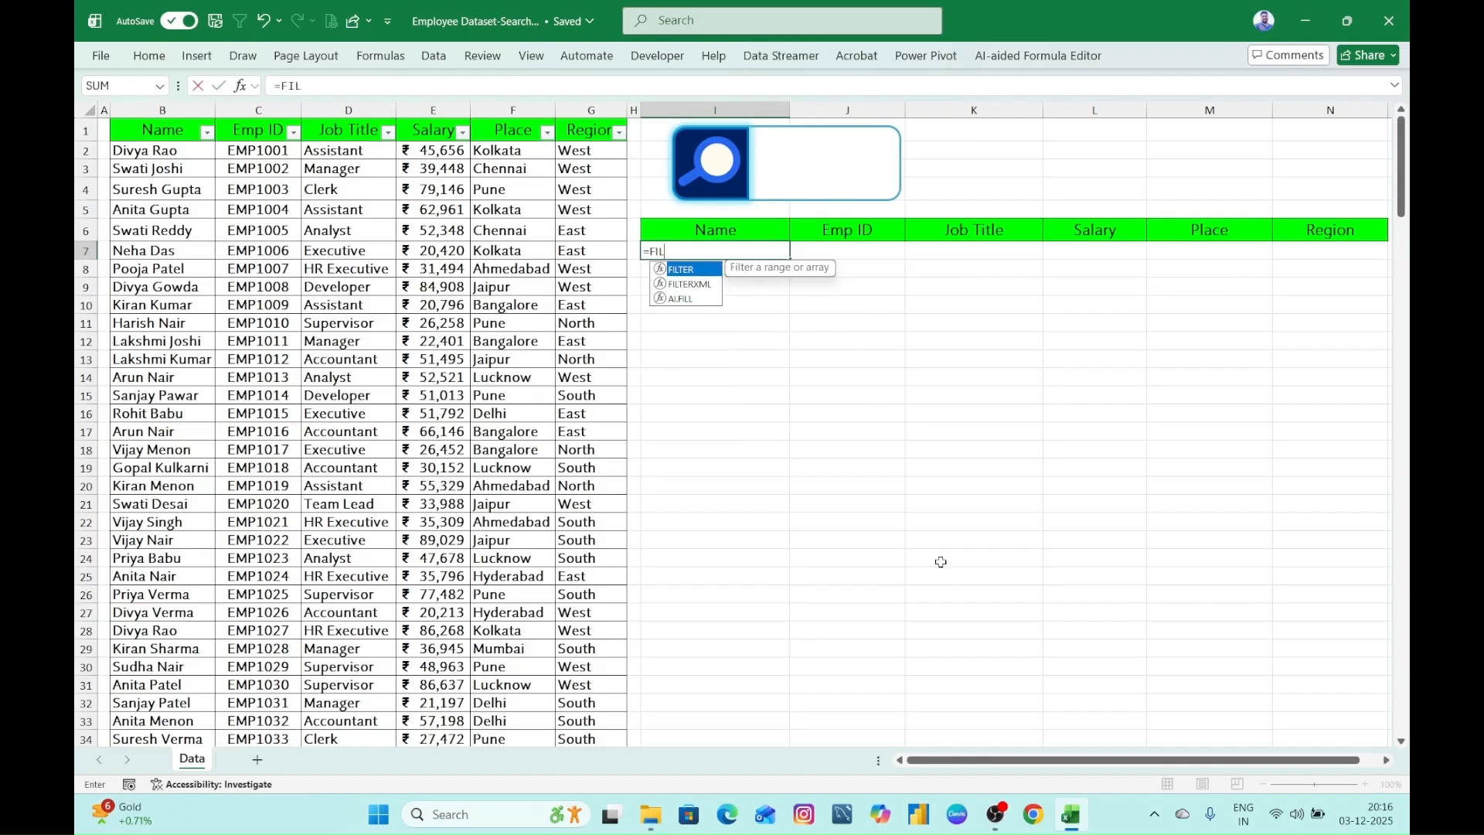
key(Tab)
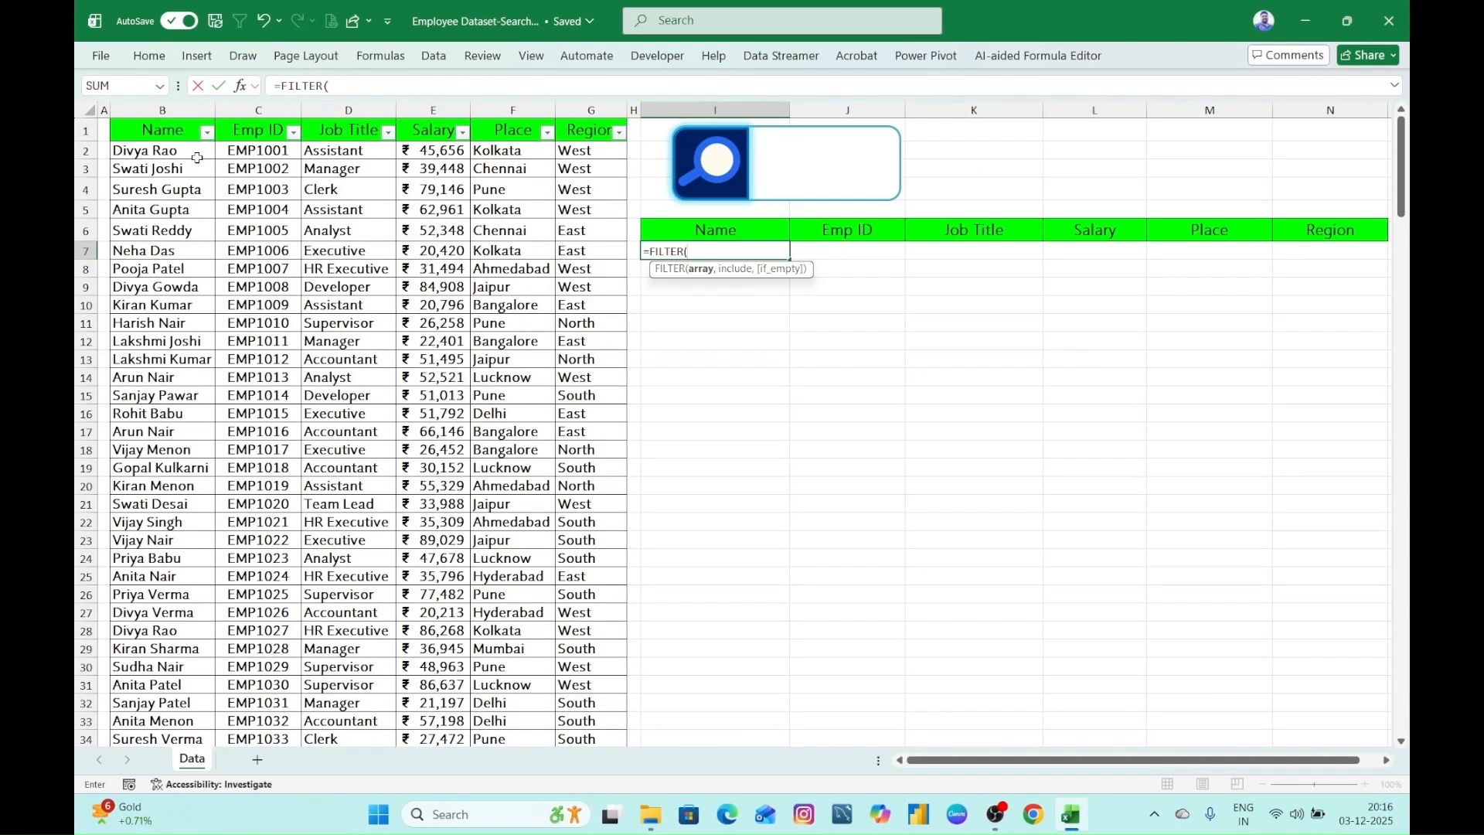
click(163, 152)
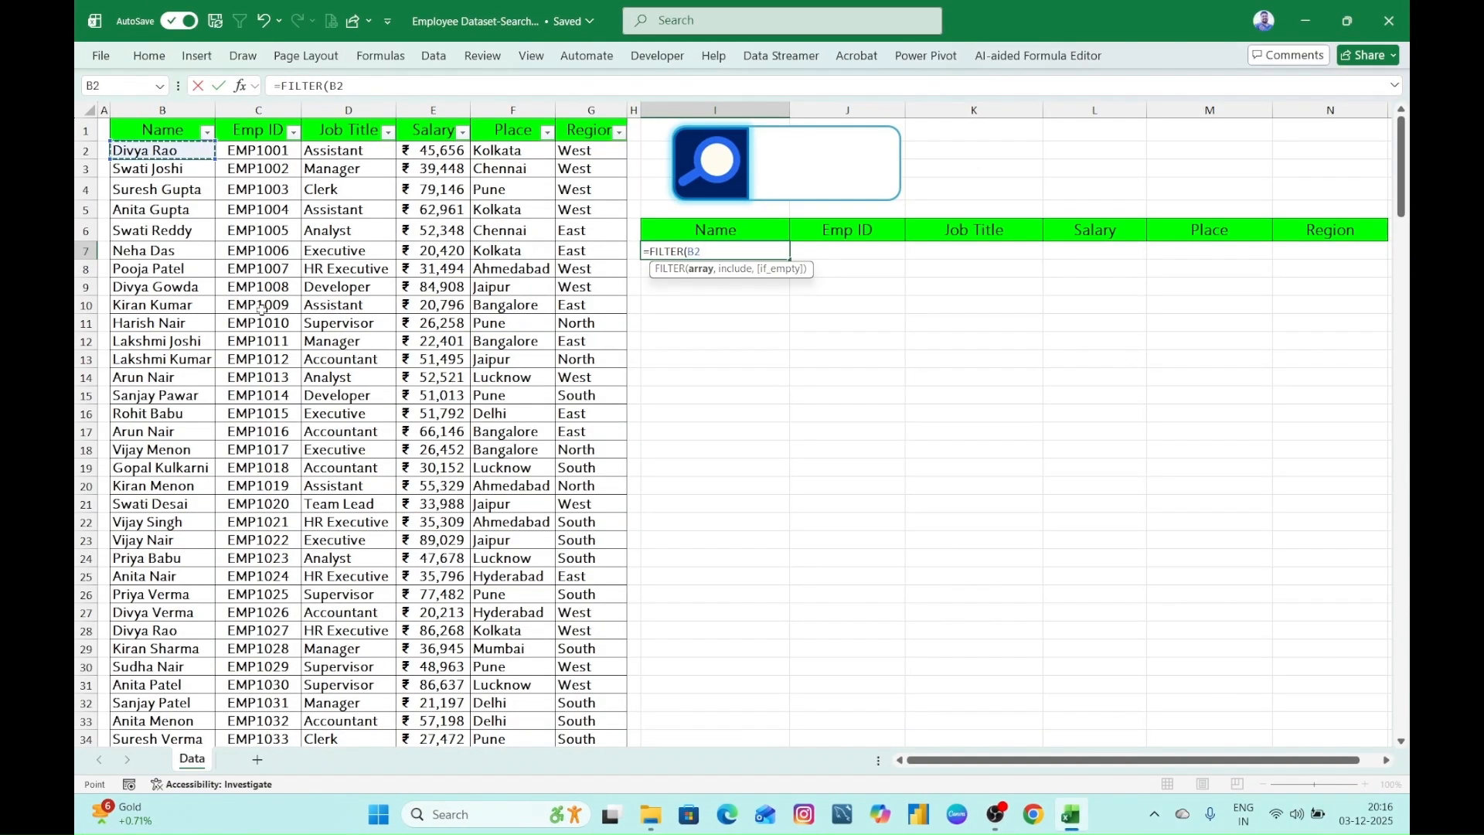
drag(163, 151, 603, 153)
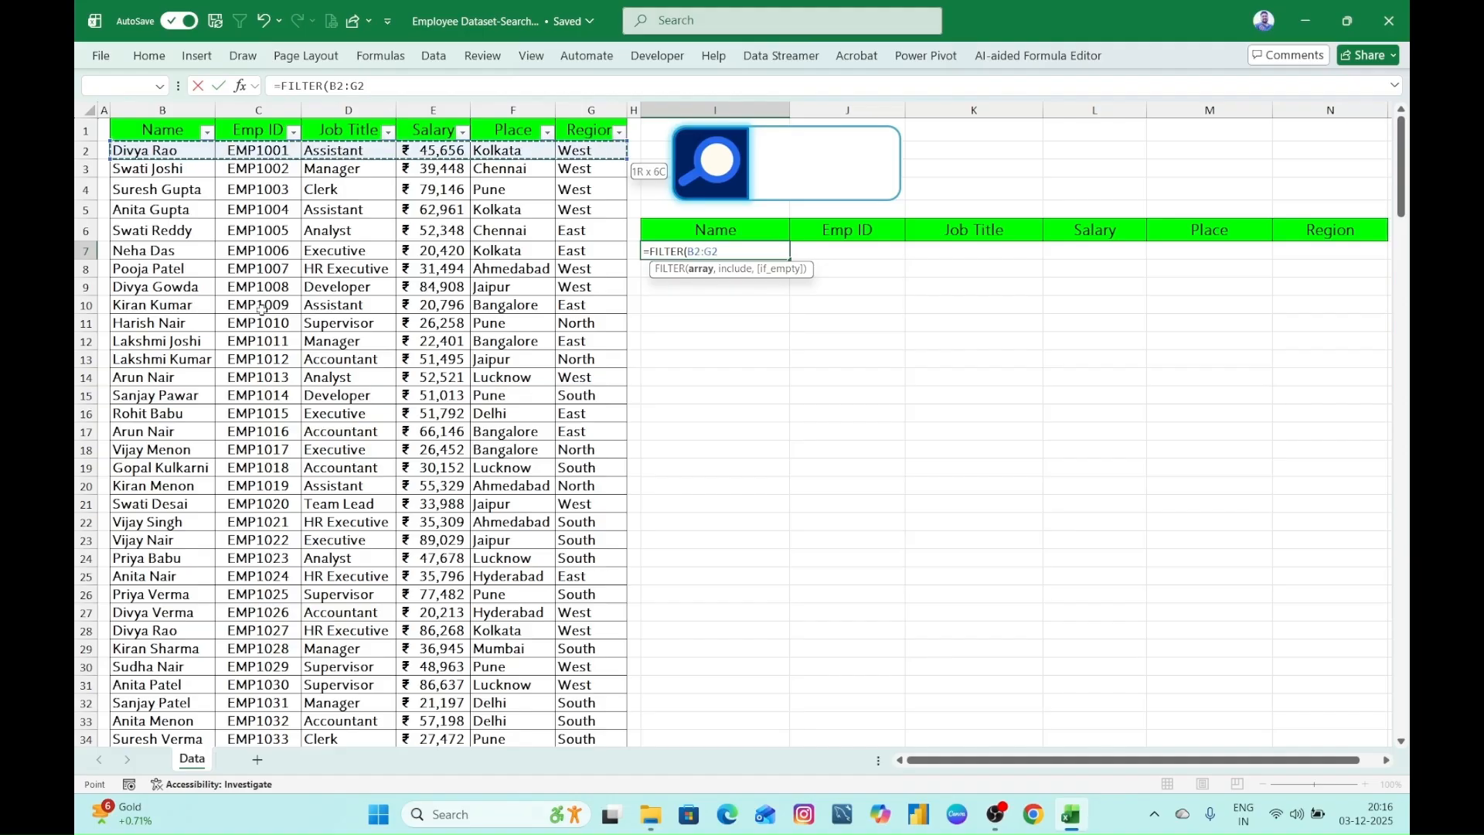
key(ctrl+shift+Down)
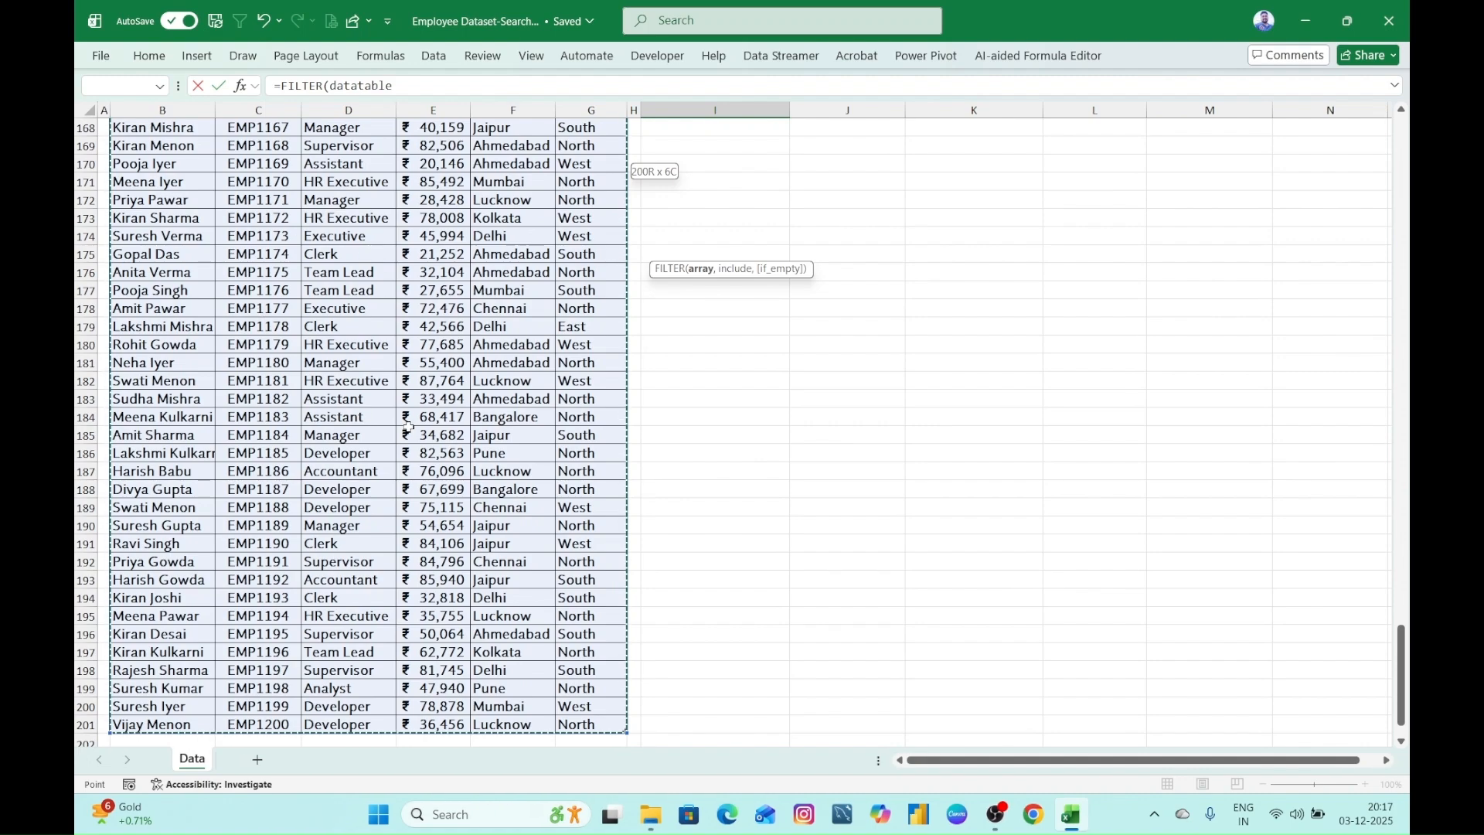
scroll(408, 427, up, 20)
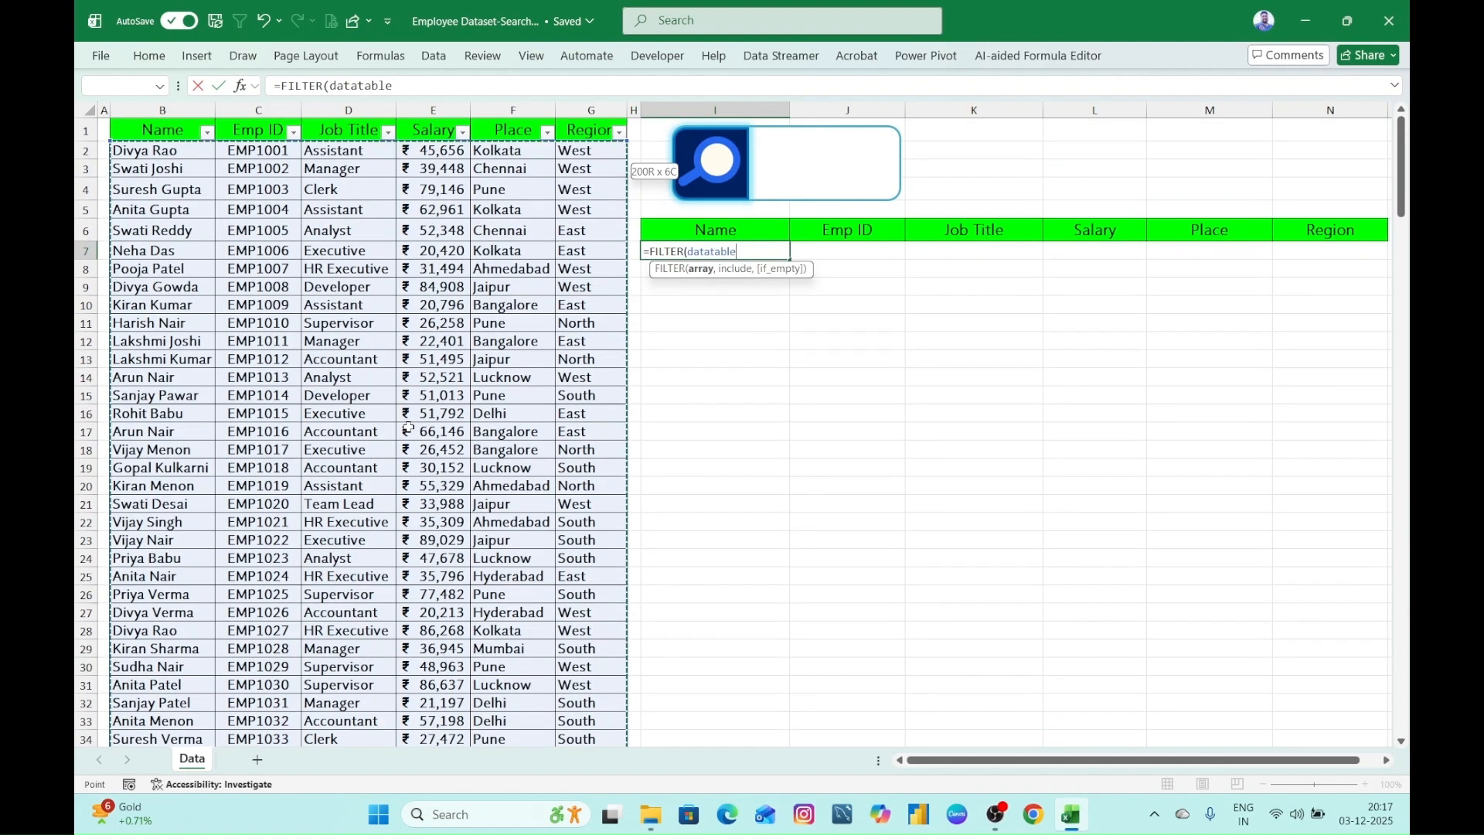
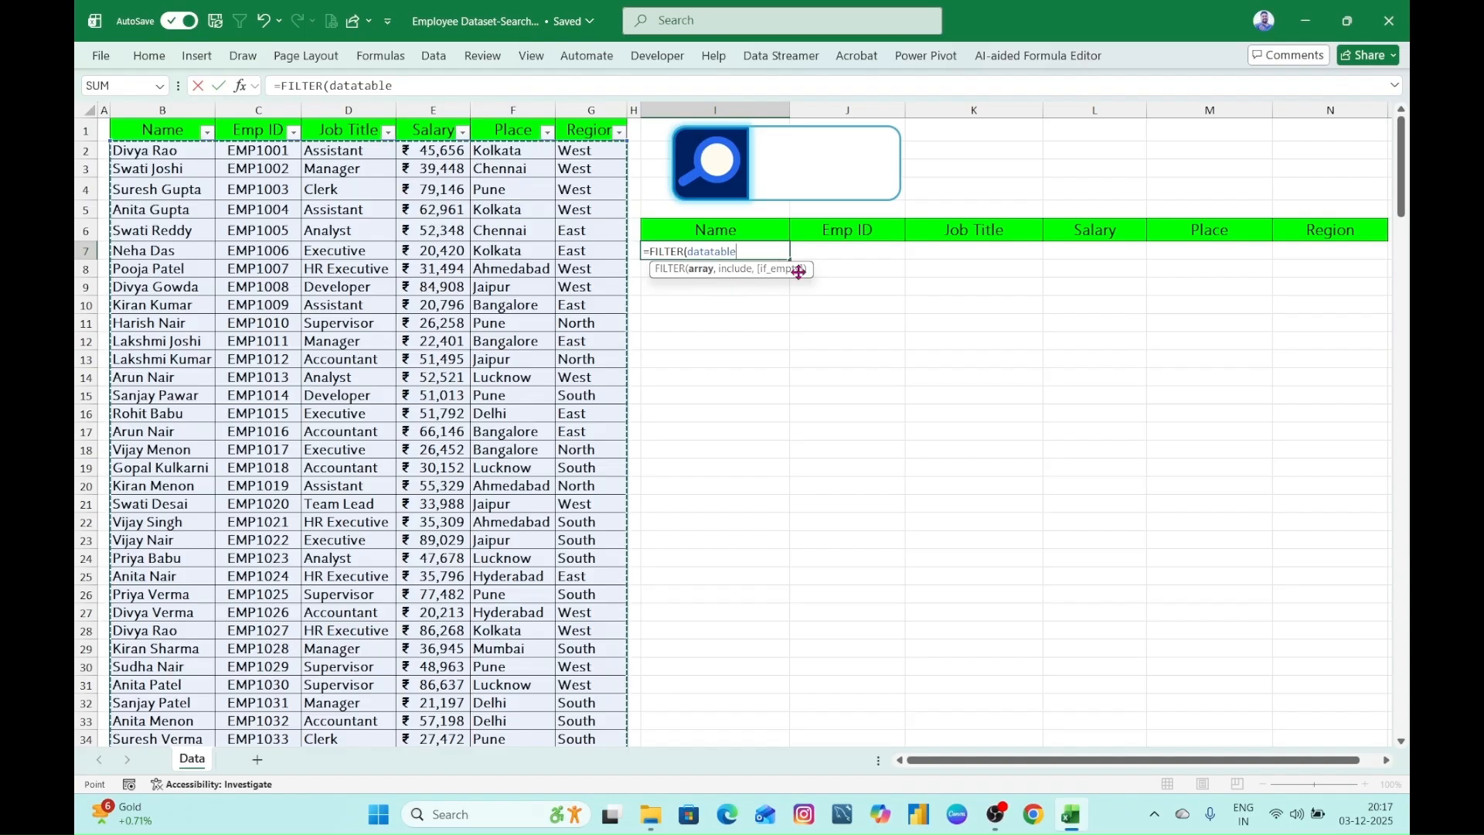
- Set the FILTER formula's include condition to datatable[Name]=K2, referencing the table's whole Name column
text(,)
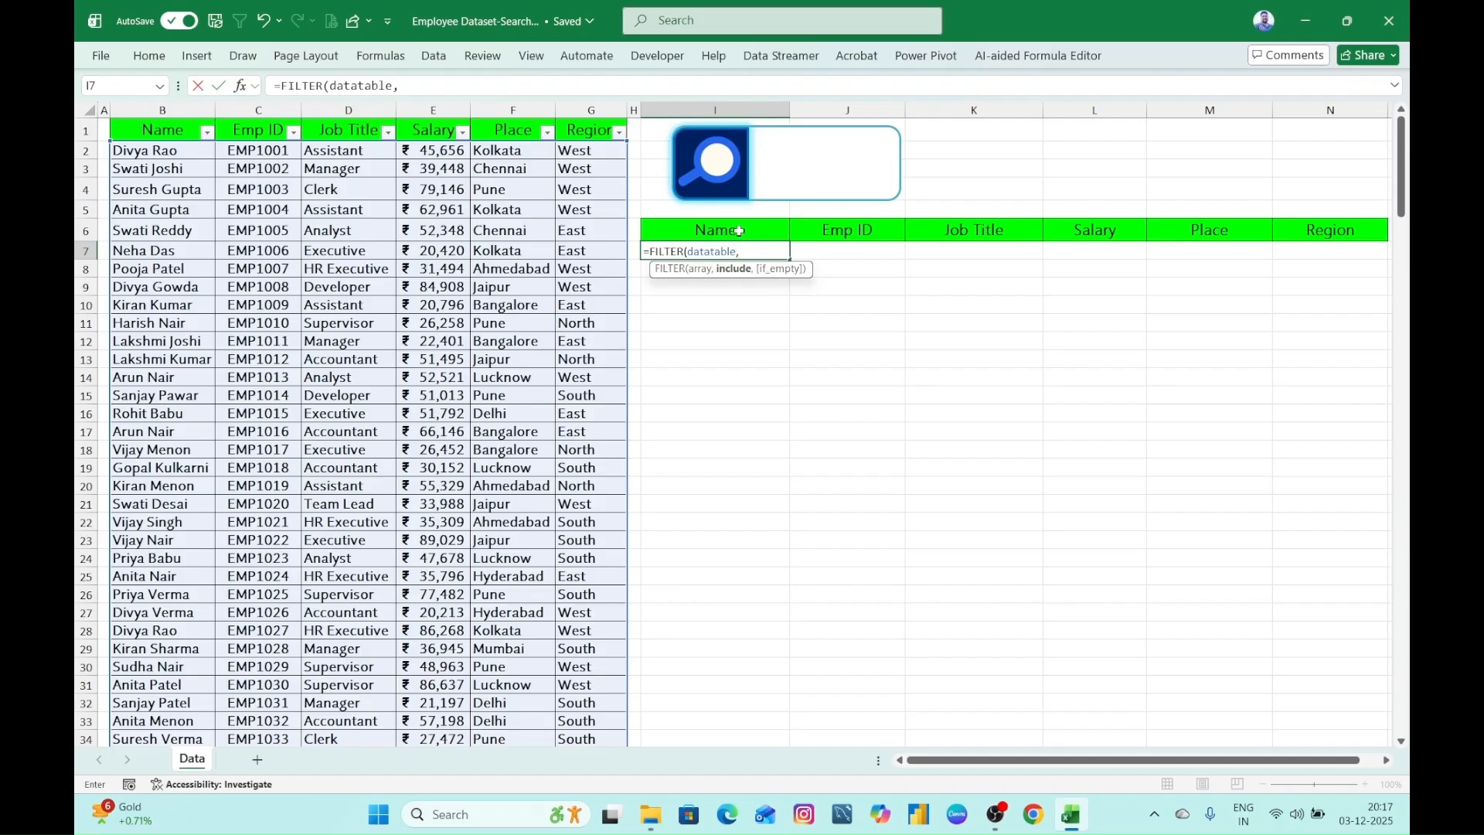
click(162, 111)
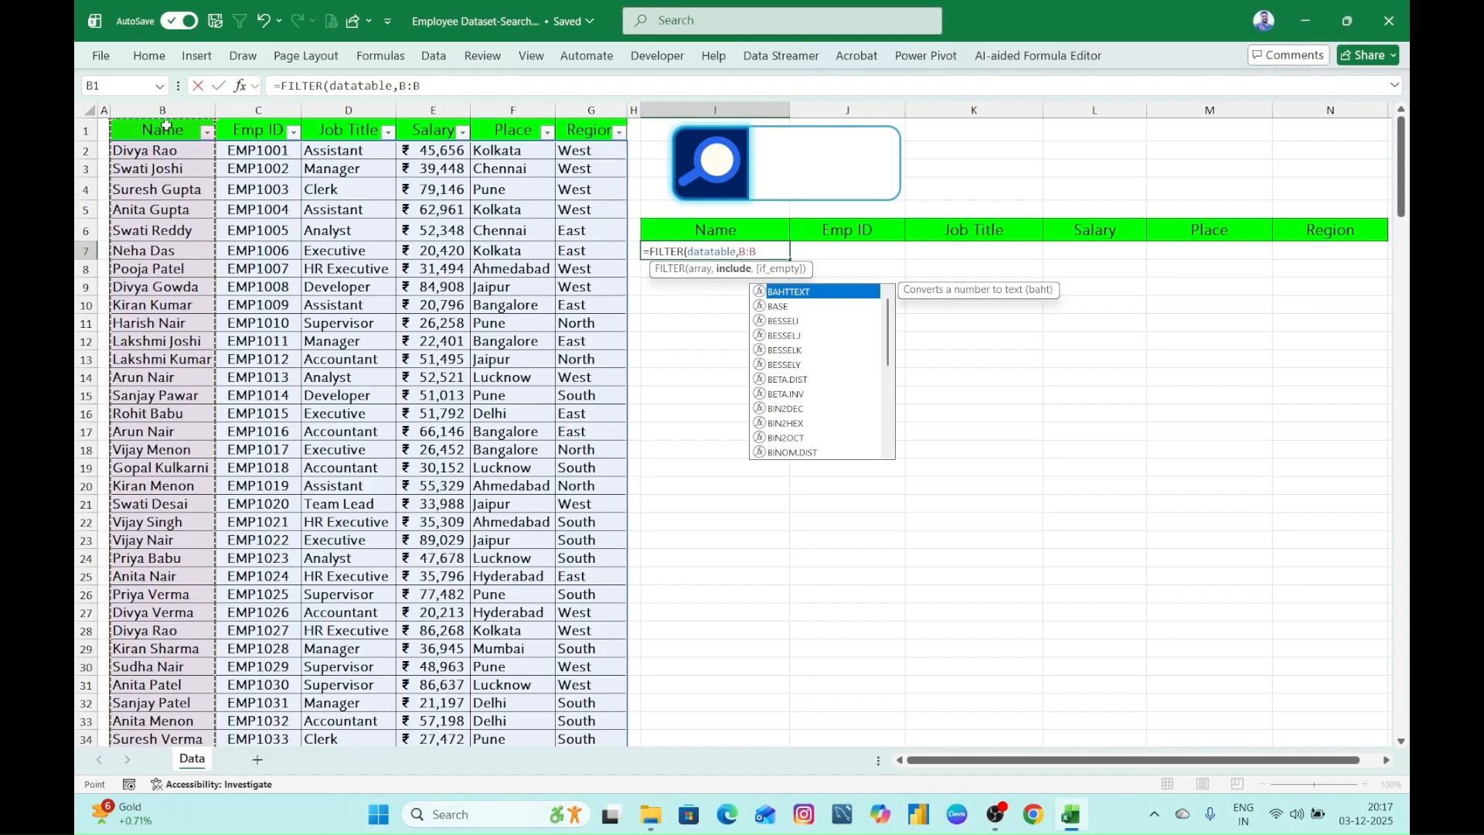
key(BackSpace)
key(BackSpace)
key(BackSpace)
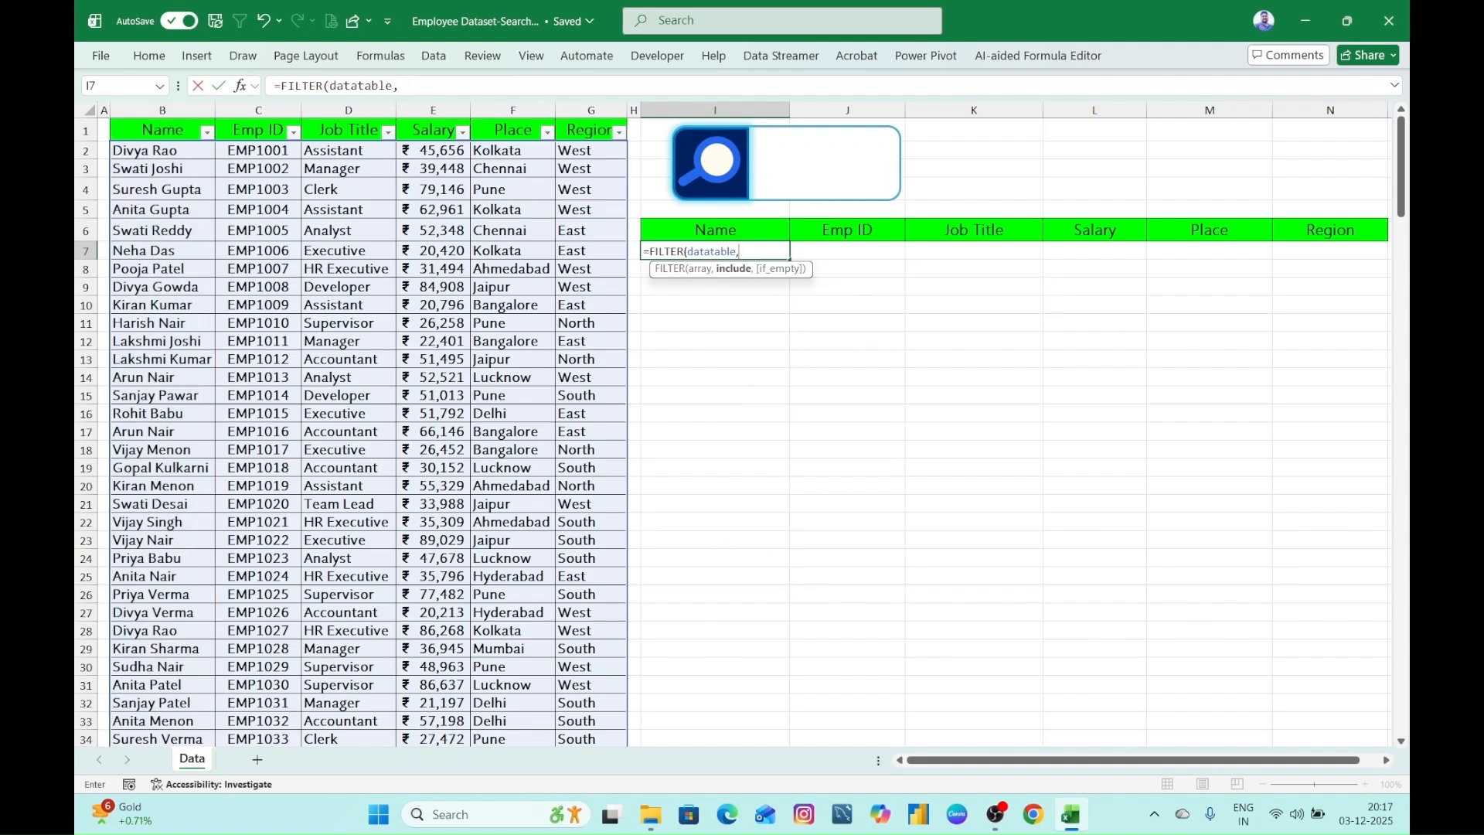
click(165, 115)
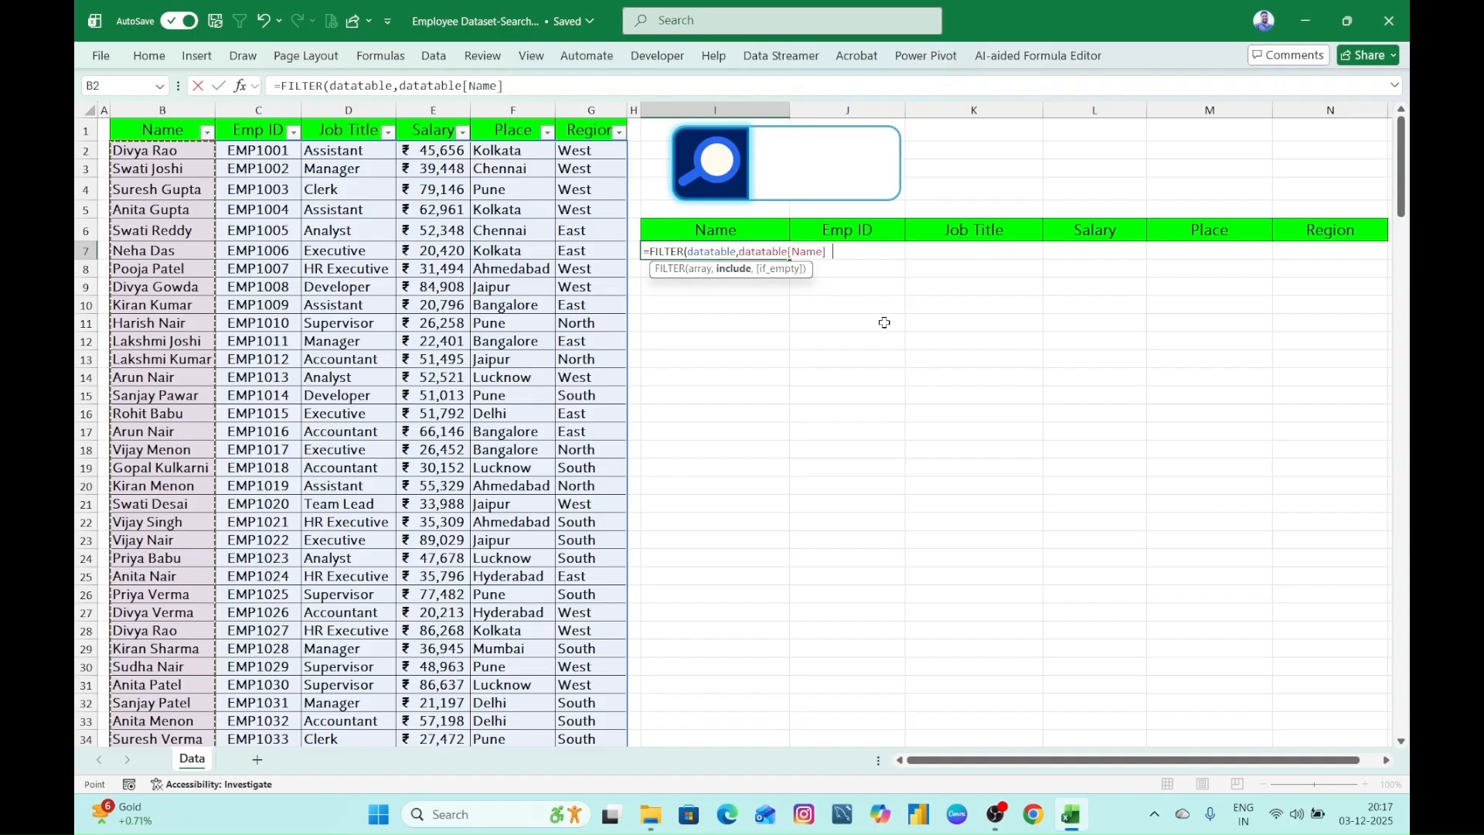
text(=)
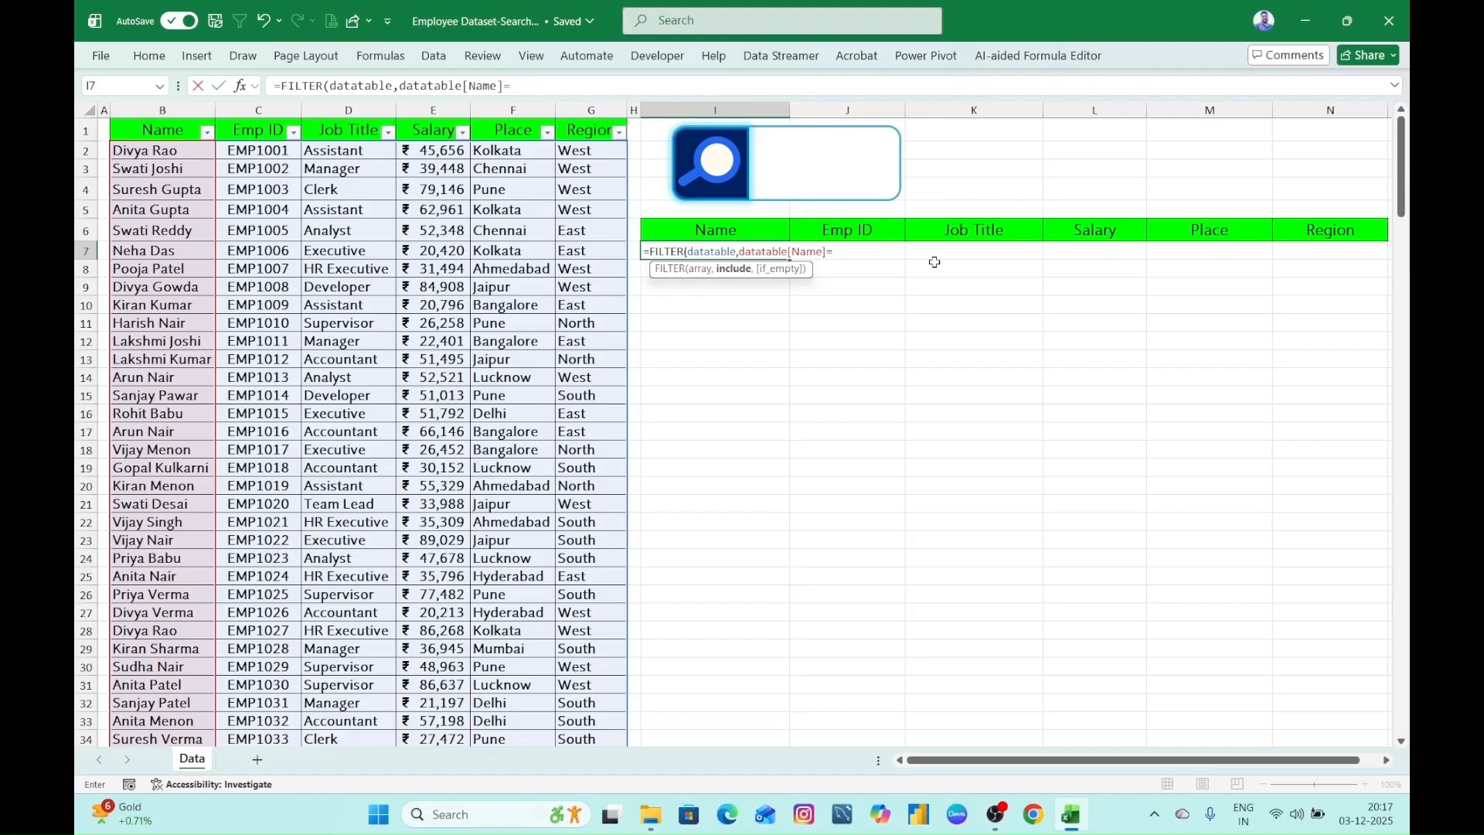
text(K)
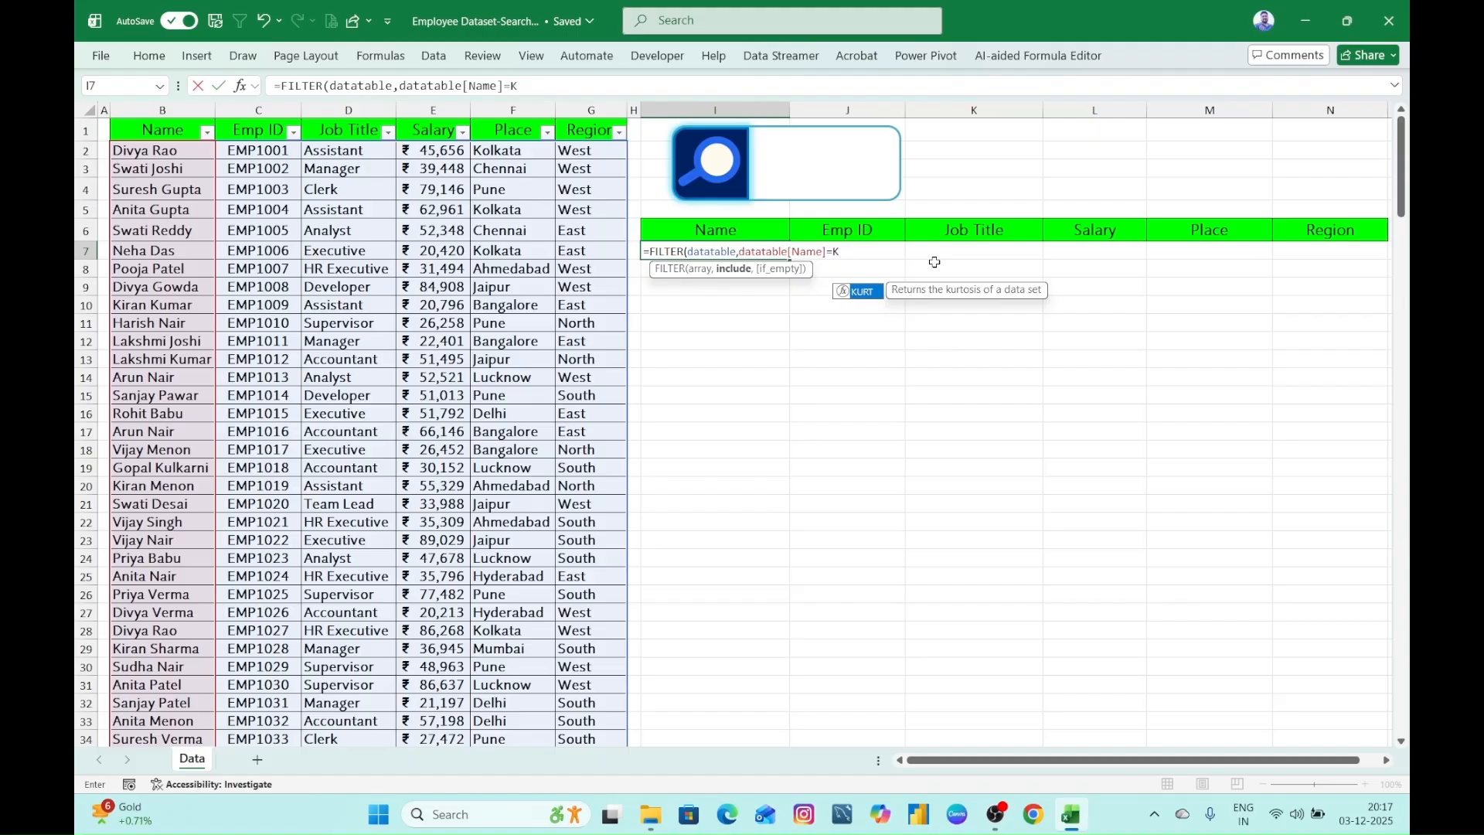
text(2)
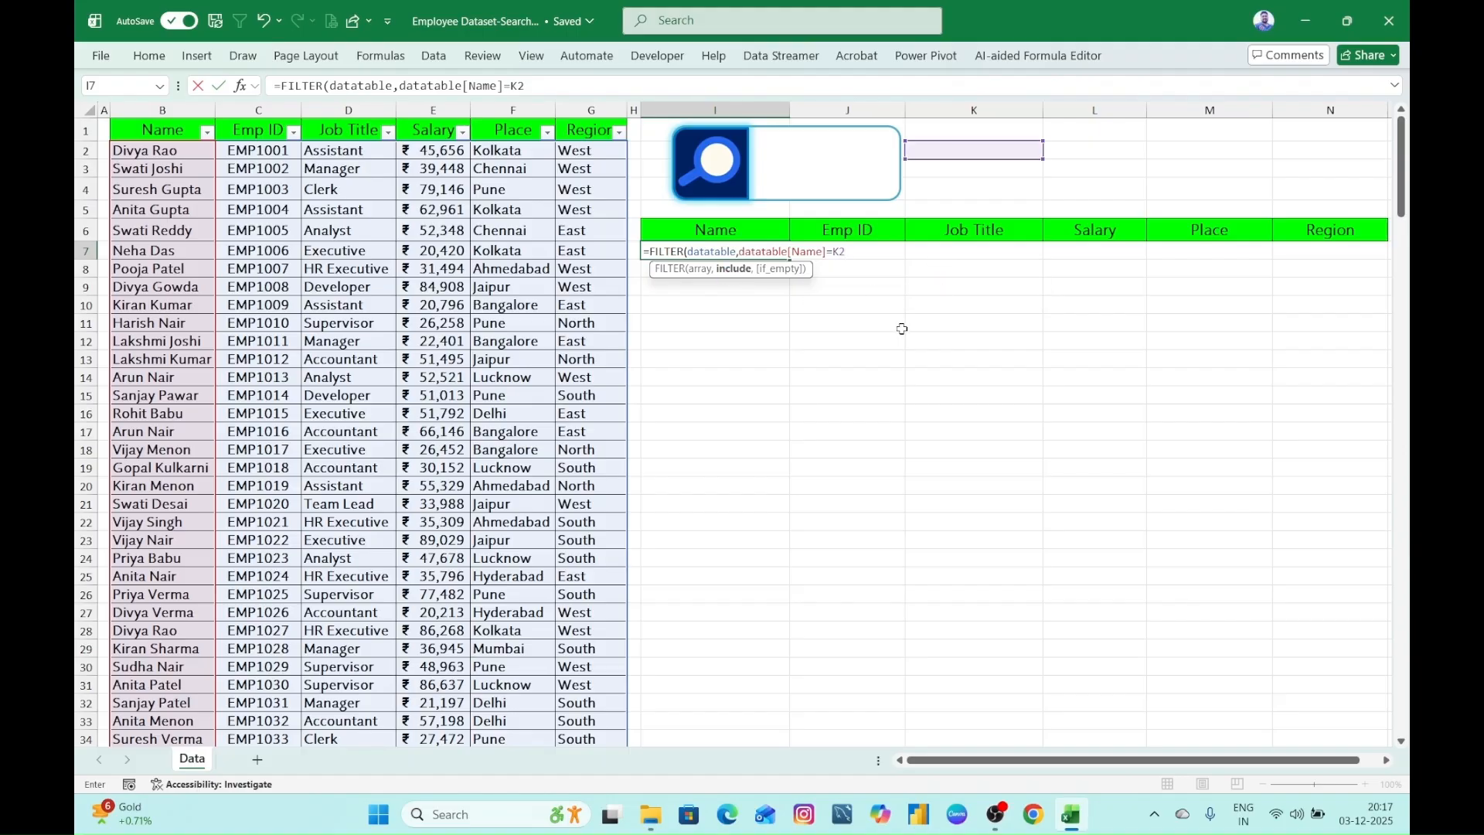
text(,)
text("No )
text(a)
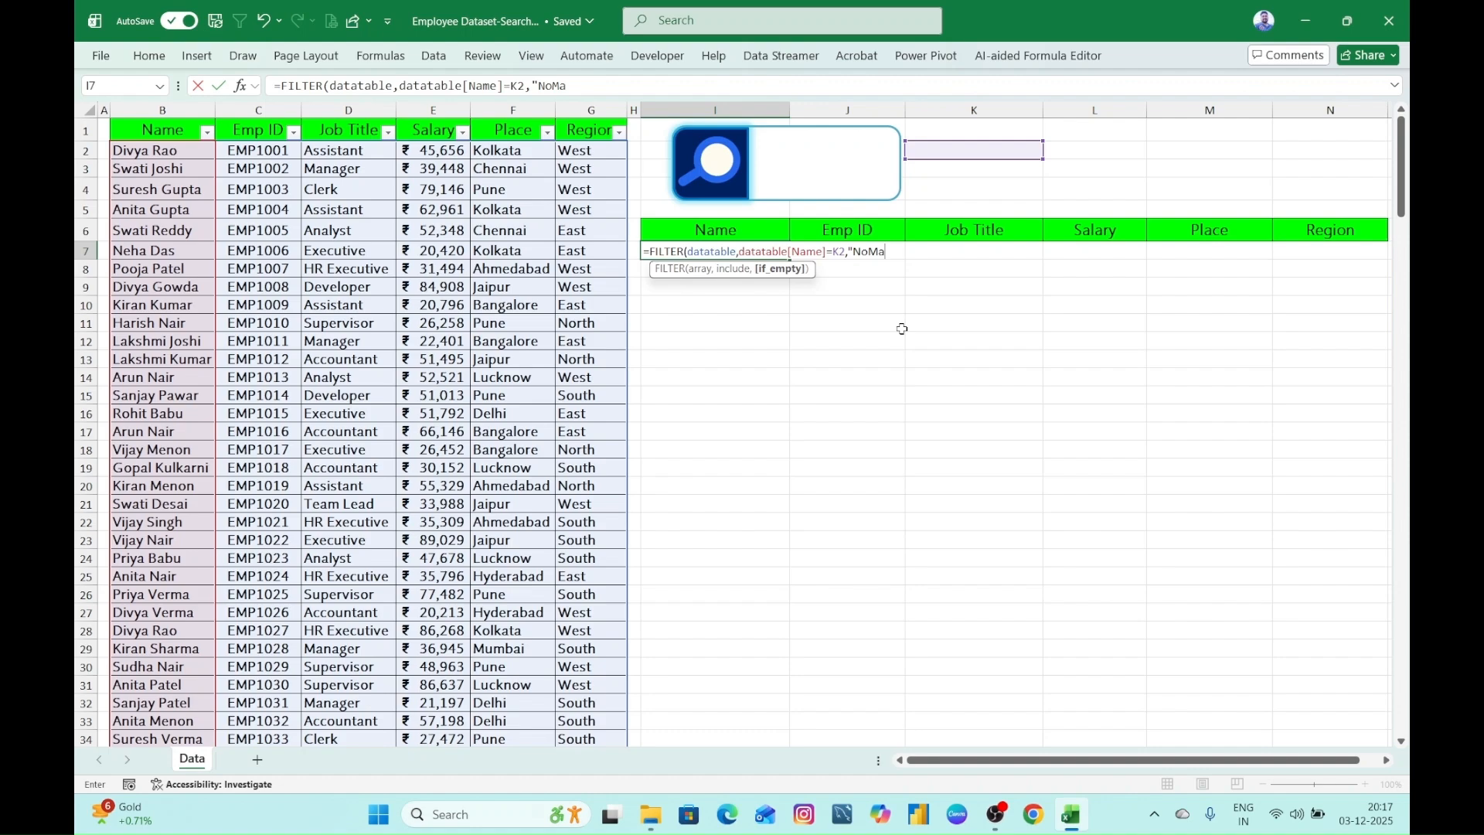
text(atch)
- Add "No Match" as the FILTER formula's if_empty value and commit the formula in cell I7
key(Return)
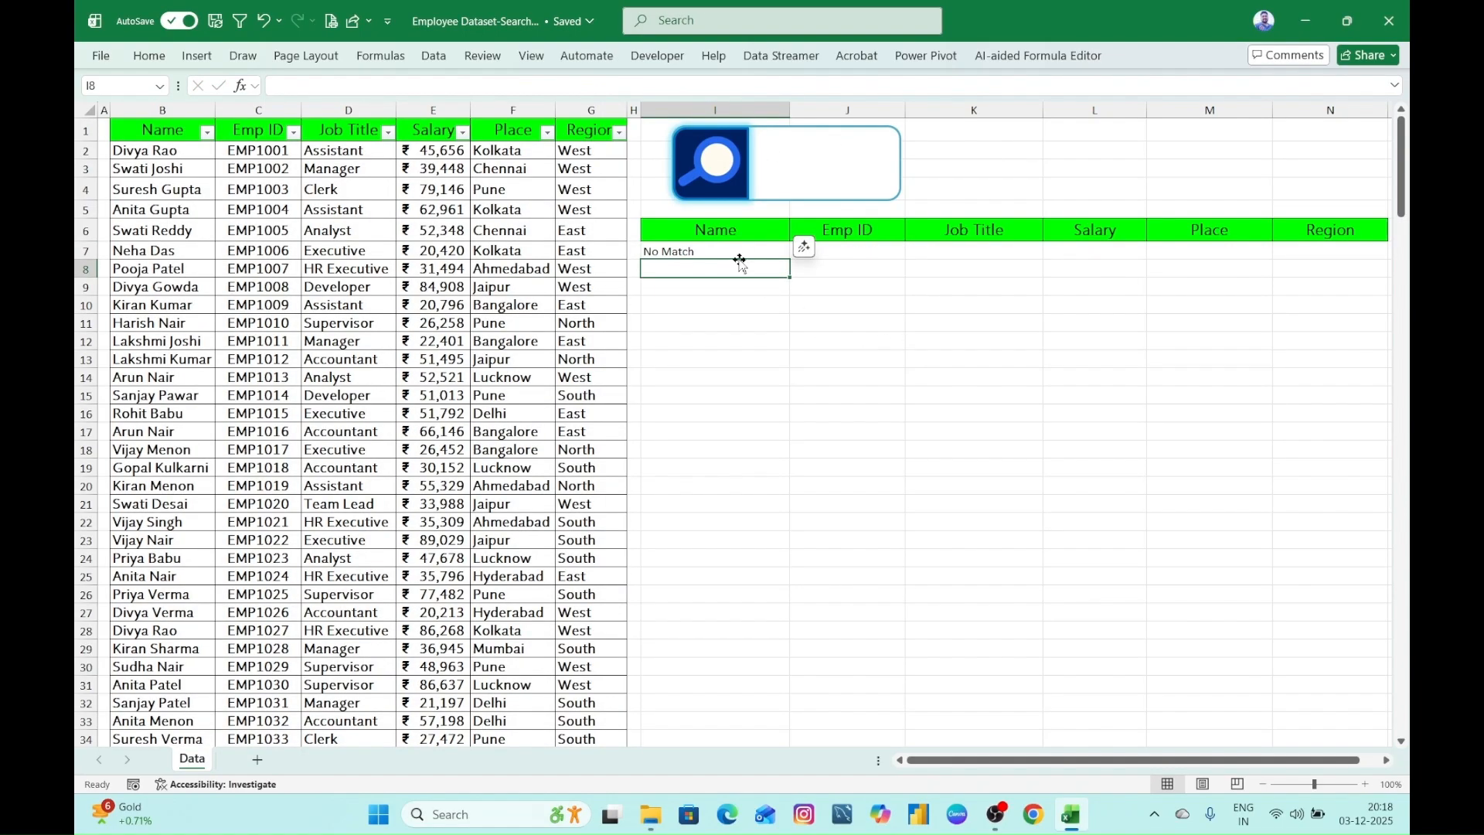
- Test the search box with the full name of the first listed employee and start erasing it
click(810, 160)
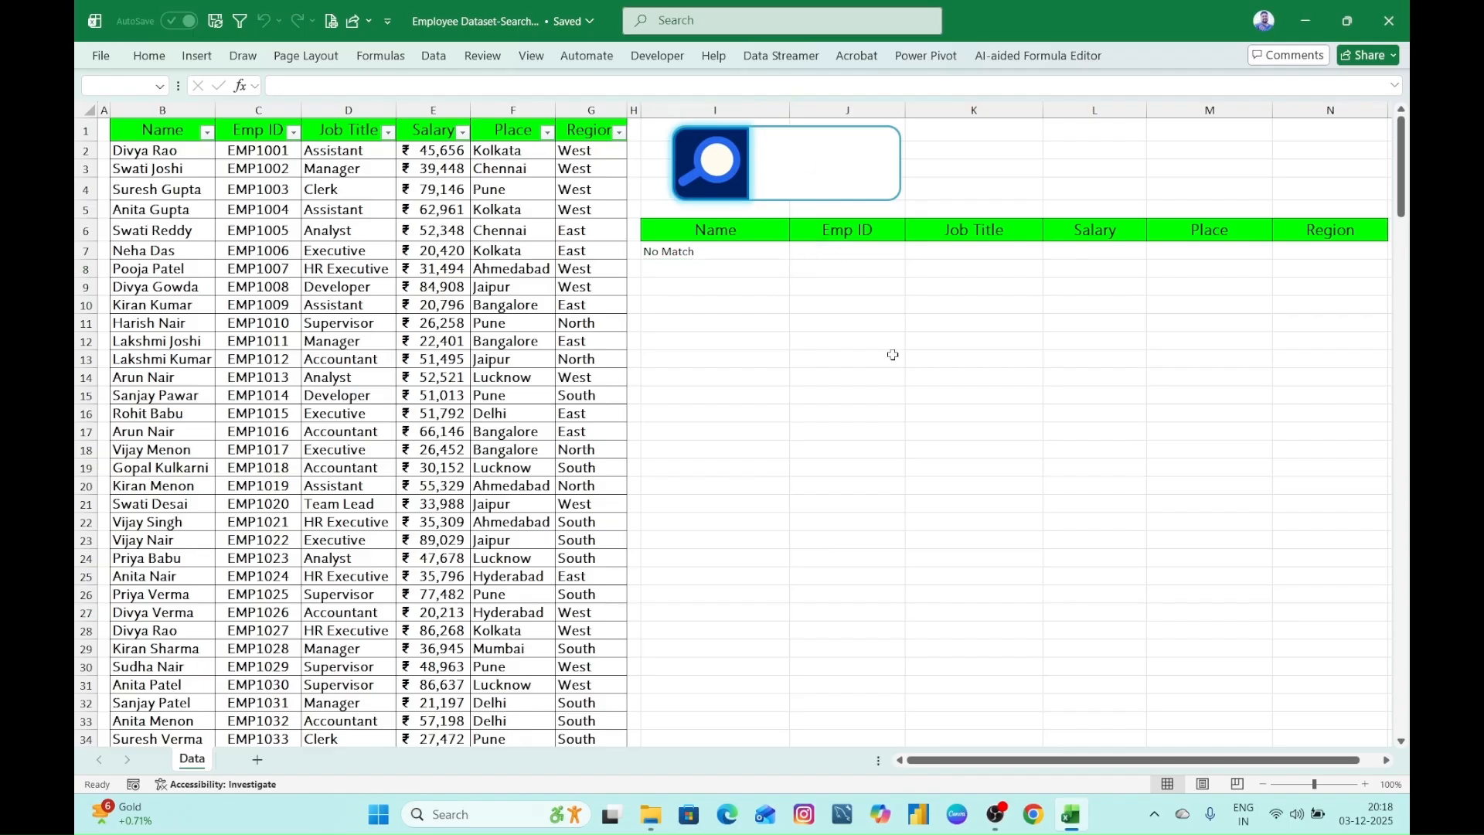
text(diva)
text(a rao)
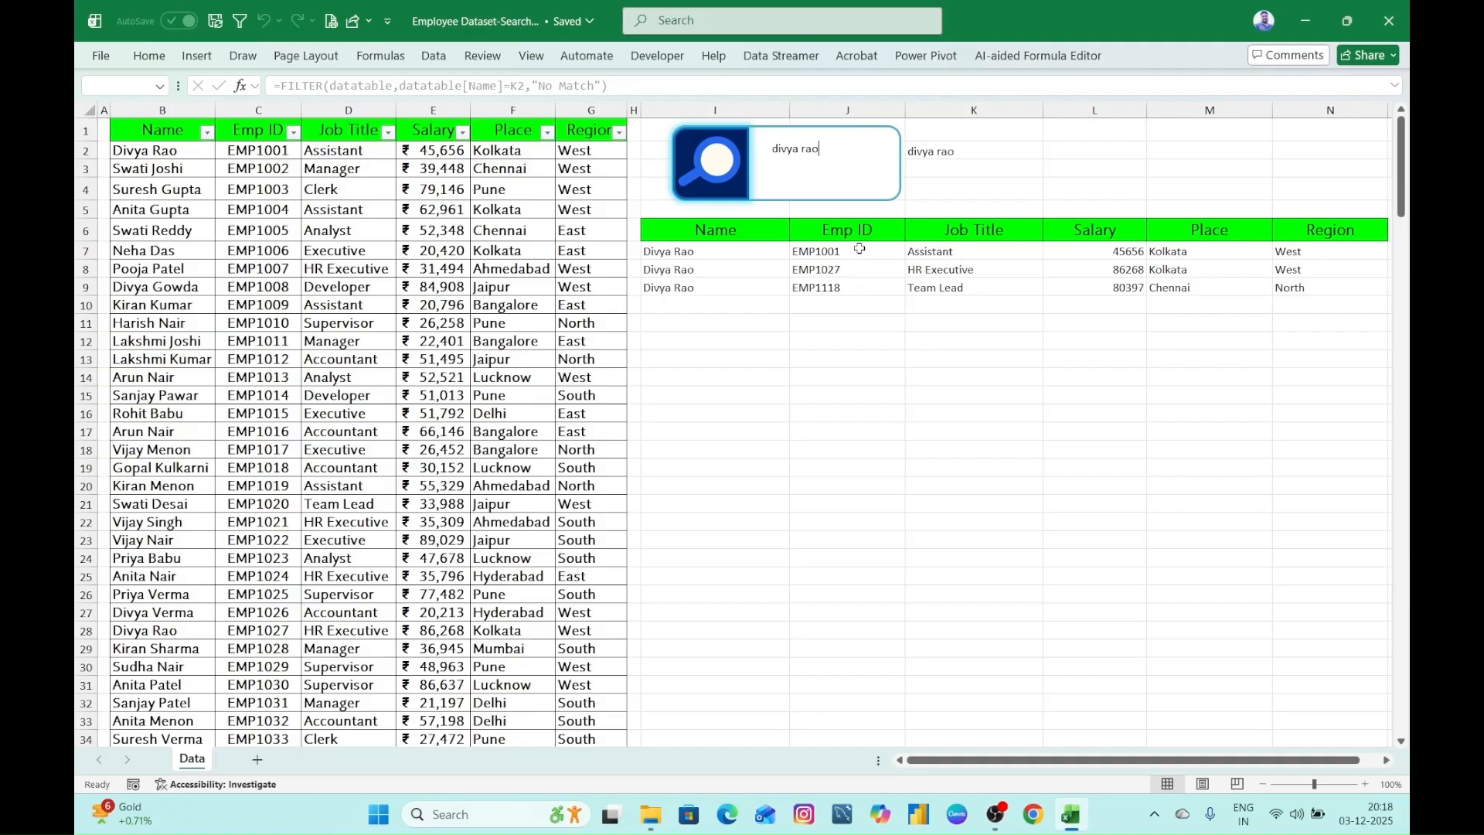
key(BackSpace)
key(BackSpace)
key(BackSpace)
key(BackSpace)
key(BackSpace)
key(BackSpace)
key(BackSpace)
key(BackSpace)
key(BackSpace)
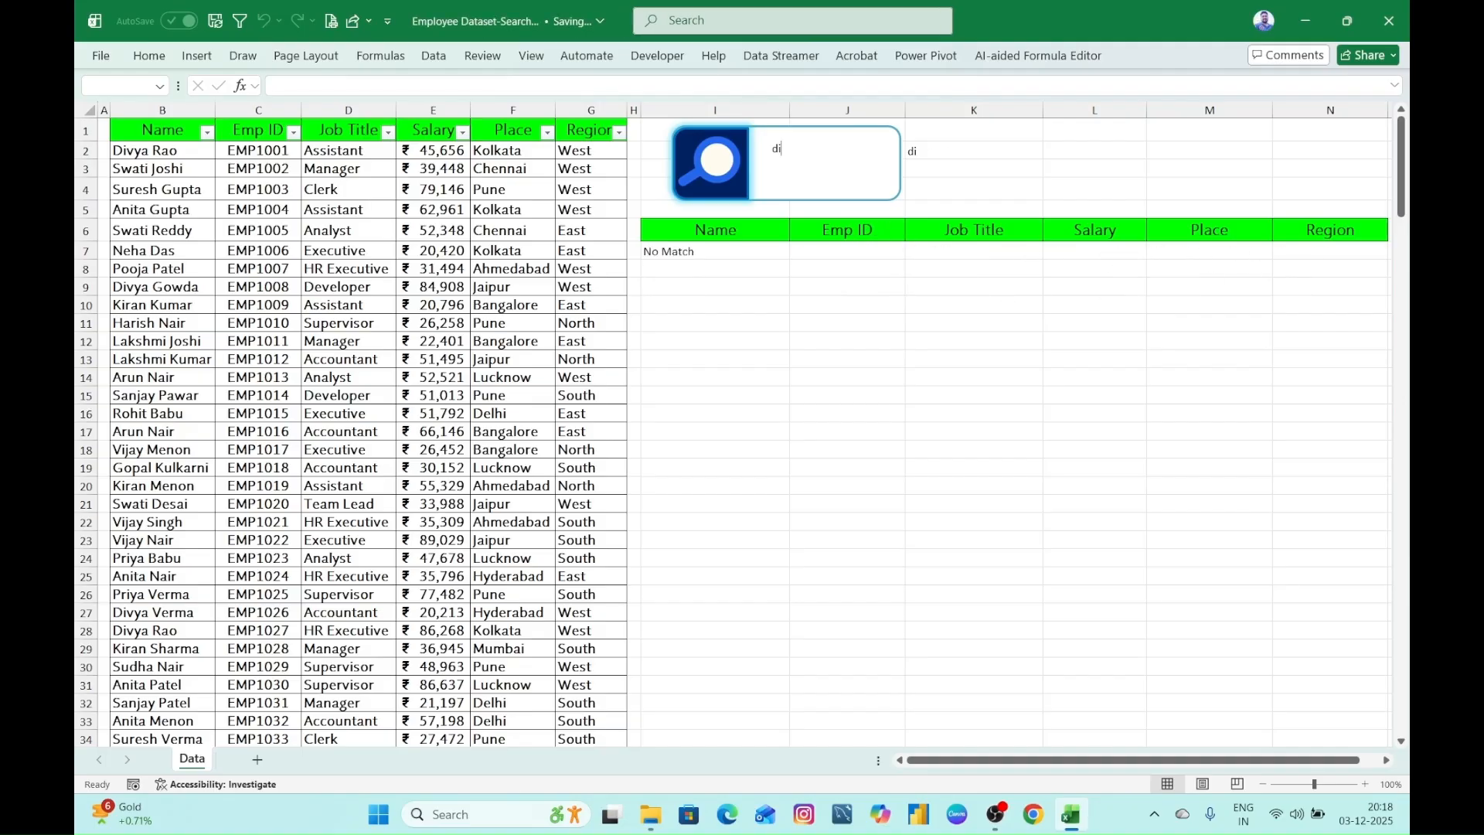
- Test the search box with a partial first name and another employee's first name and full name, then empty it
text(div)
key(BackSpace)
key(BackSpace)
key(BackSpace)
key(BackSpace)
key(BackSpace)
text(suresh)
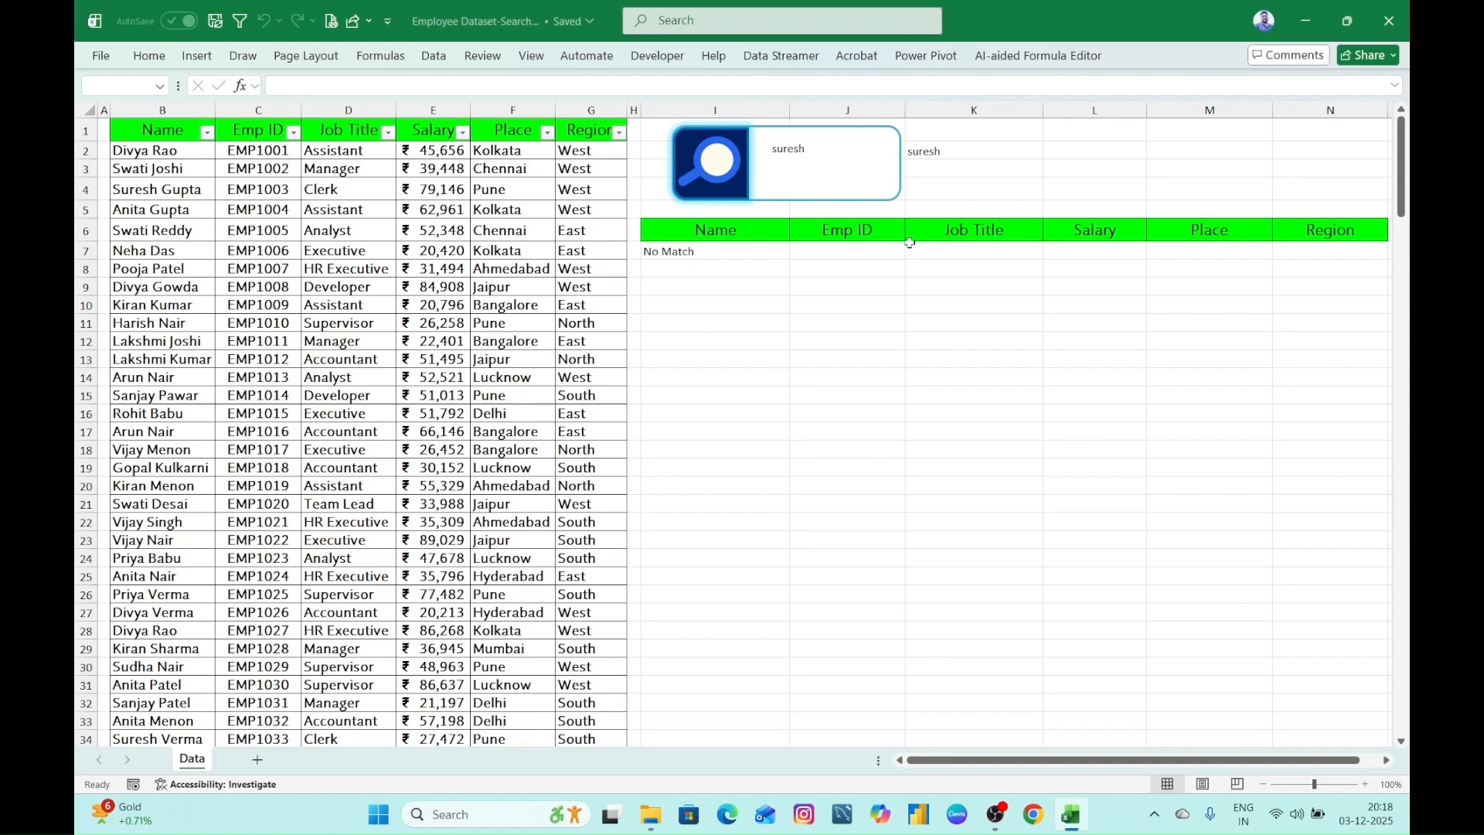
text( gupta)
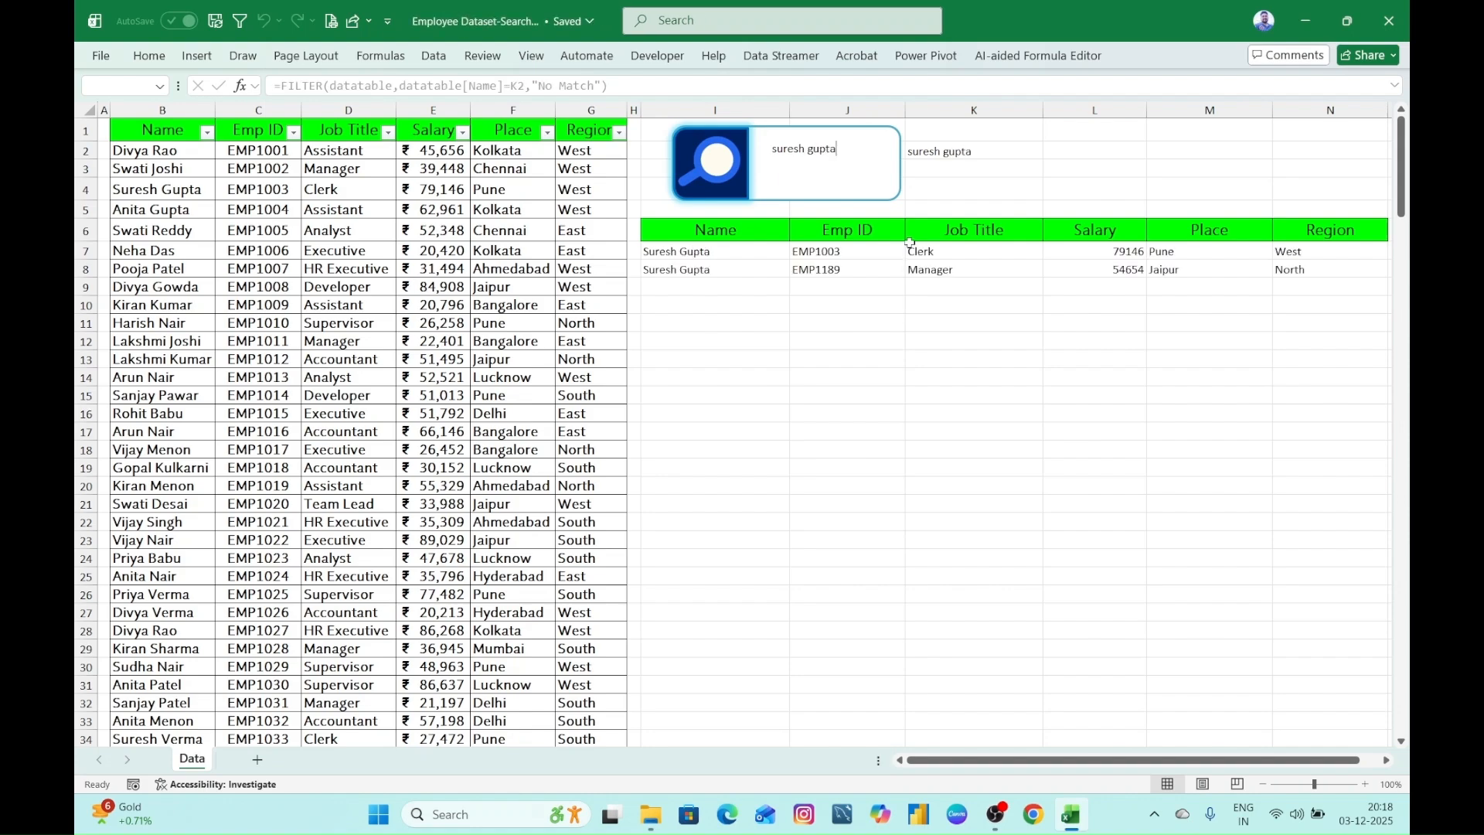
key(BackSpace)
key(BackSpace)
key(BackSpace)
key(BackSpace)
key(BackSpace)
key(BackSpace)
key(BackSpace)
key(BackSpace)
key(BackSpace)
key(BackSpace)
key(BackSpace)
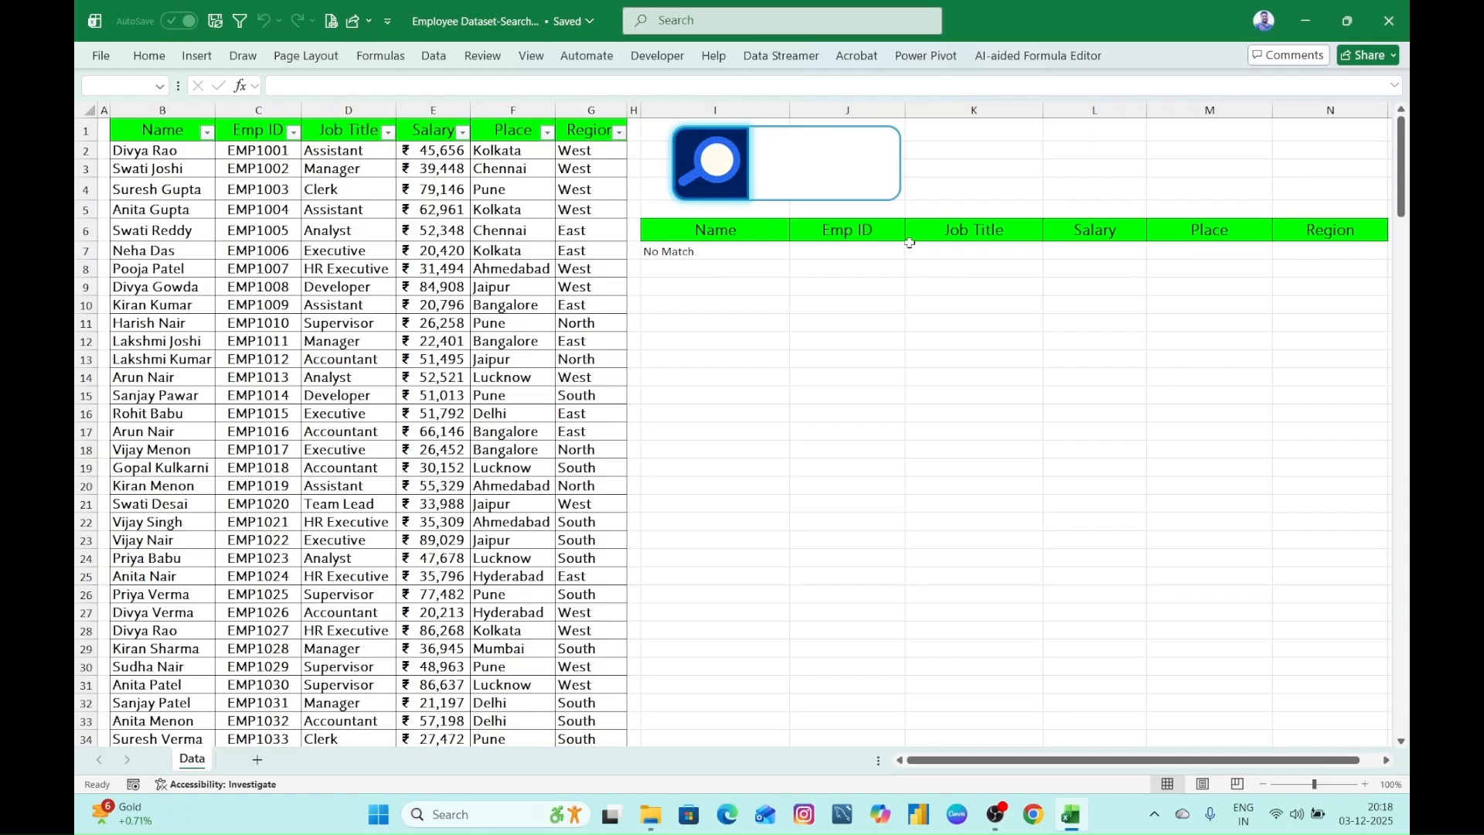
- Test the search box with two other employees' first names and one more full name, then clear it
text(pooja)
key(BackSpace)
key(BackSpace)
key(BackSpace)
key(BackSpace)
key(BackSpace)
text(rohit)
key(BackSpace)
key(BackSpace)
key(BackSpace)
key(BackSpace)
text(r)
text(sanja)
text(y pawar)
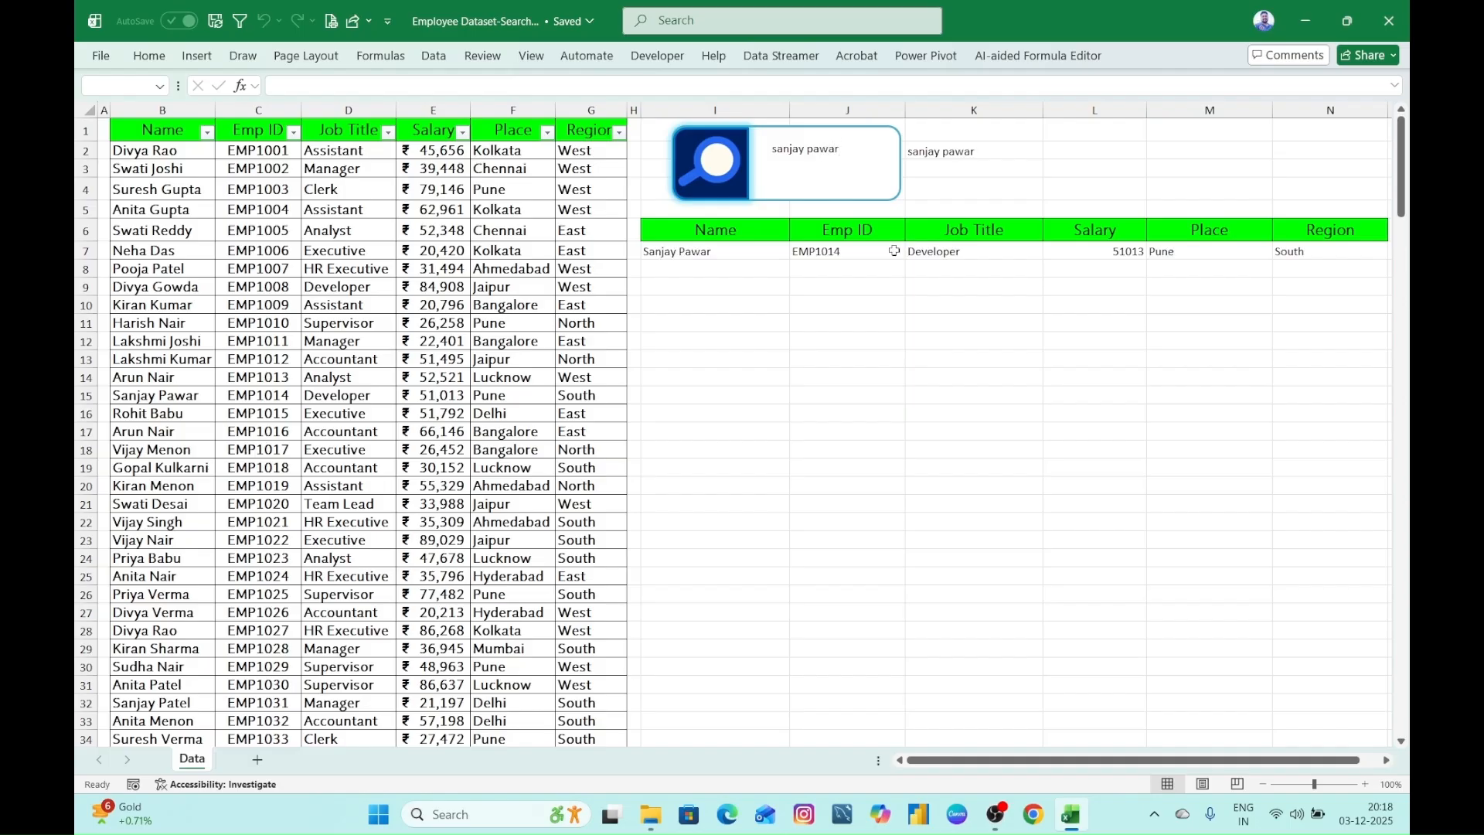
key(BackSpace)
key(BackSpace)
key(BackSpace)
key(BackSpace)
key(BackSpace)
key(BackSpace)
key(BackSpace)
key(BackSpace)
key(BackSpace)
key(BackSpace)
key(BackSpace)
key(BackSpace)
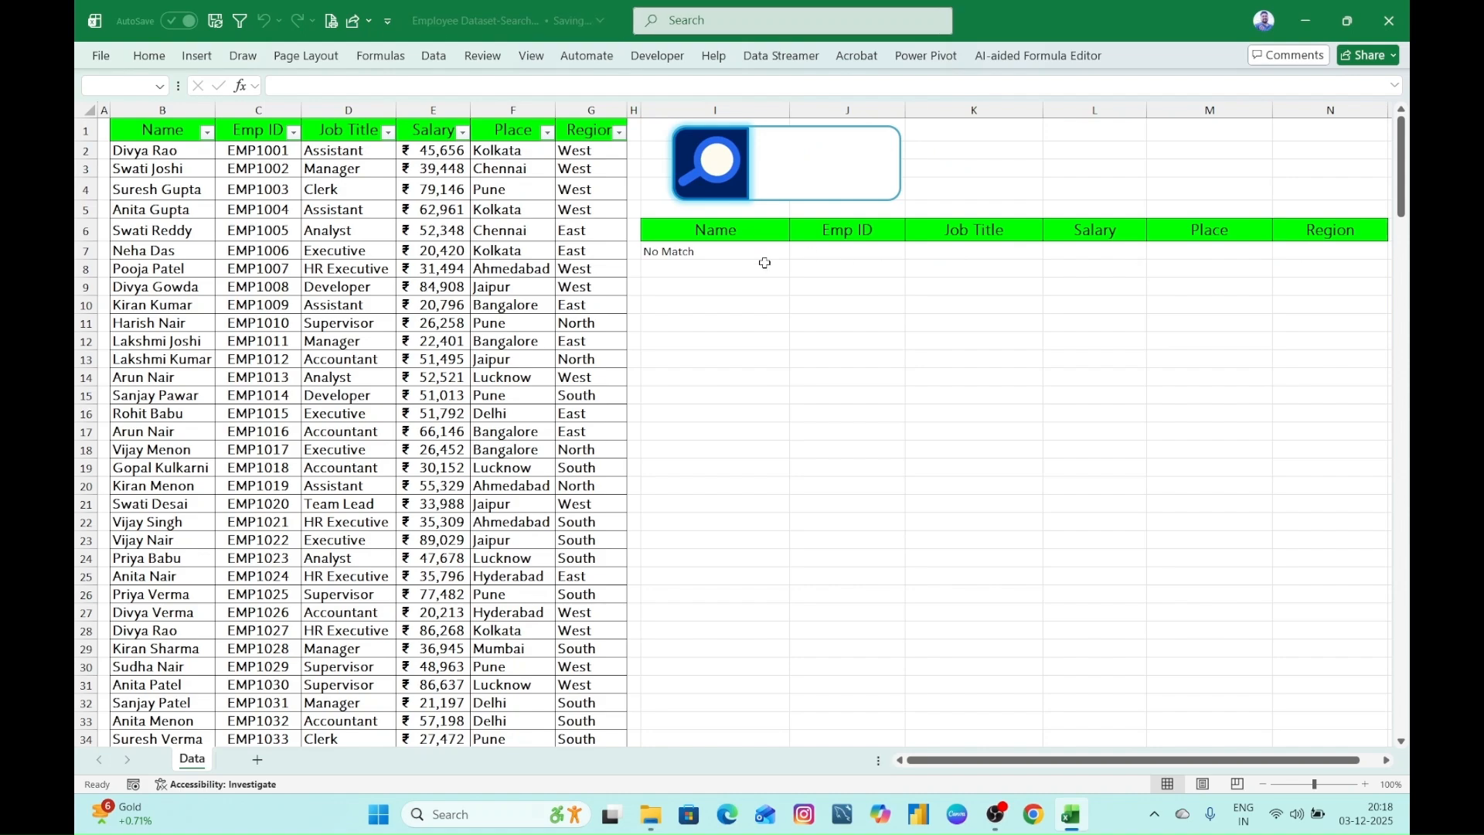
- Replace the datatable[Name]=K2 condition in cell I7's FILTER formula with an opening ISNUMBER function
click(742, 254)
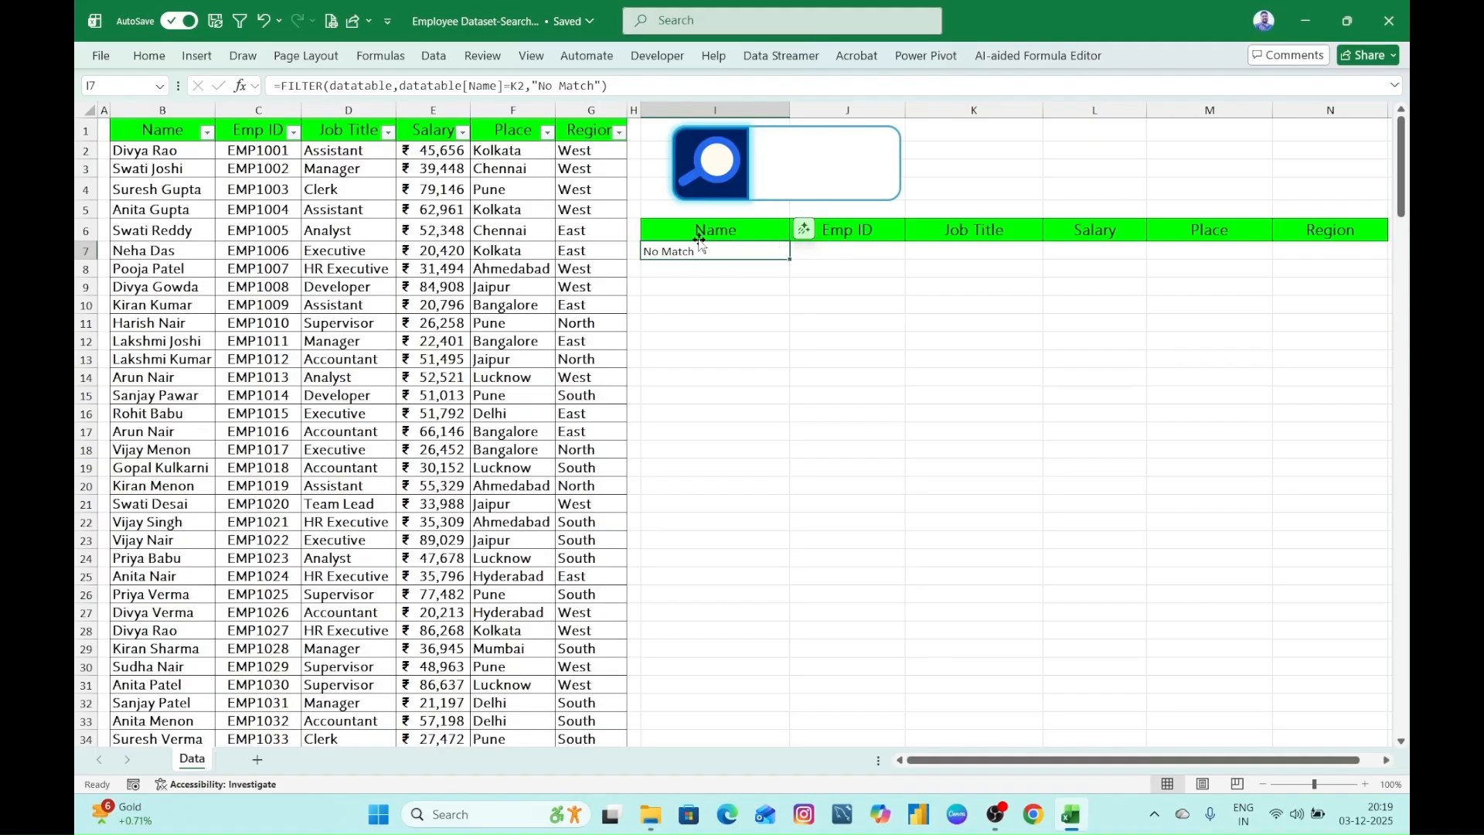
double_click(761, 254)
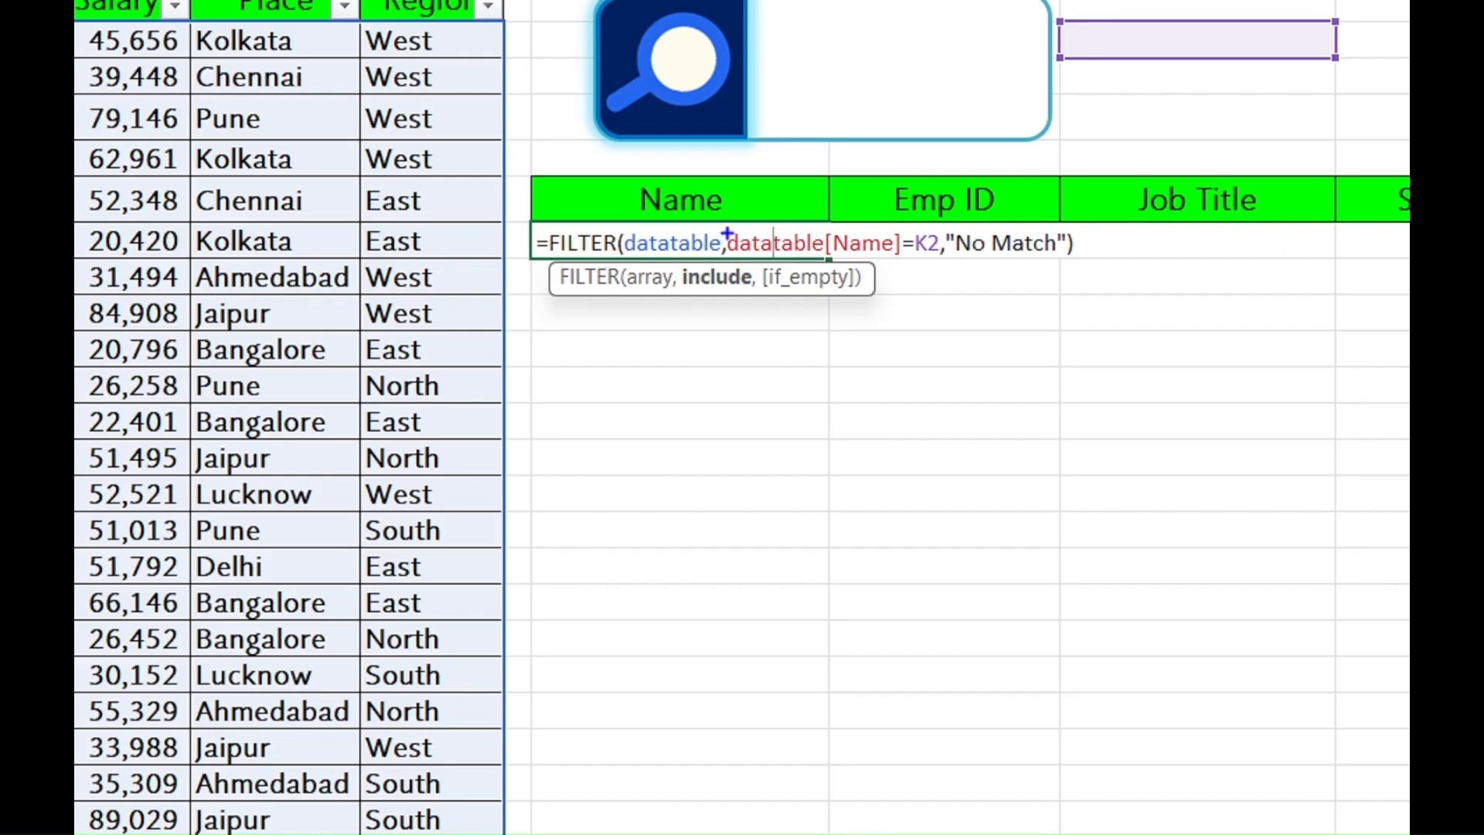
mouse_move(722, 223)
mouse_down()
mouse_move(747, 265)
mouse_move(938, 265)
mouse_up()
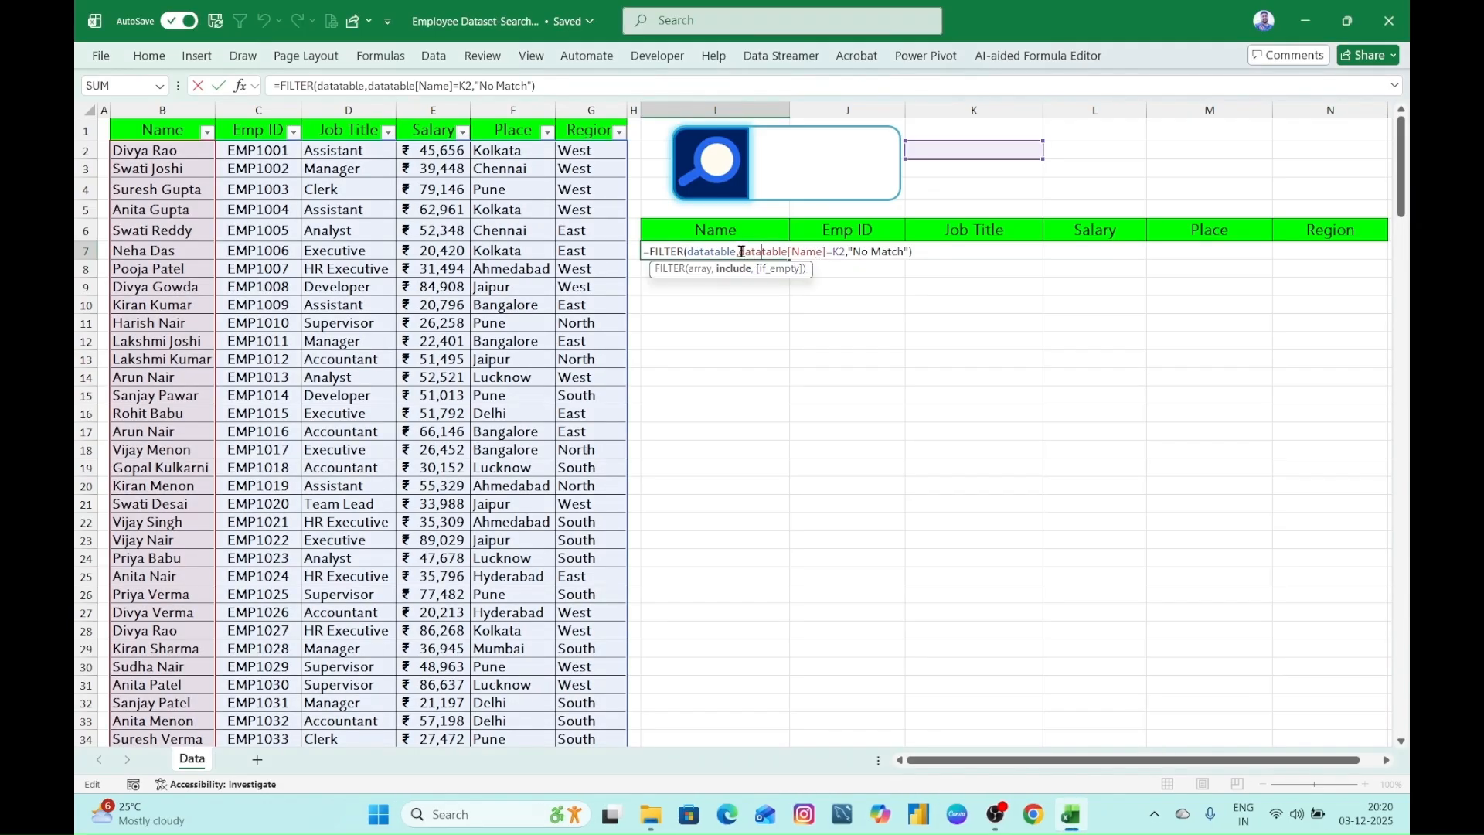
click(739, 252)
key(shift+Right)
key(shift+Right)
key(shift+Right)
key(shift+Right)
key(shift+Right)
key(shift+Right)
key(shift+Right)
key(shift+Right)
key(shift+Right)
key(shift+Right)
key(shift+Right)
key(shift+Right)
key(shift+Right)
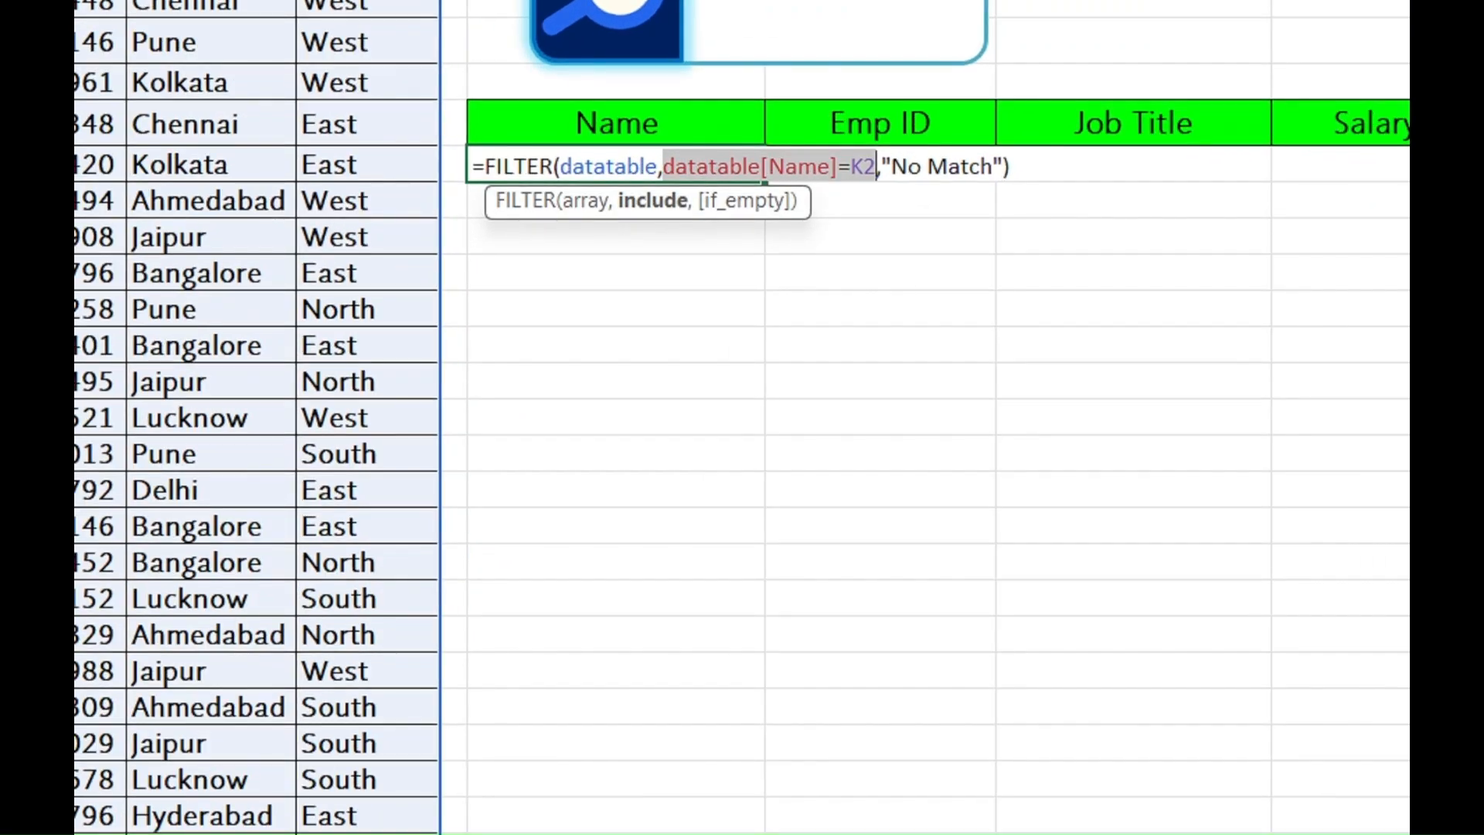
mouse_move(664, 148)
mouse_down()
mouse_move(710, 187)
mouse_move(874, 190)
mouse_up()
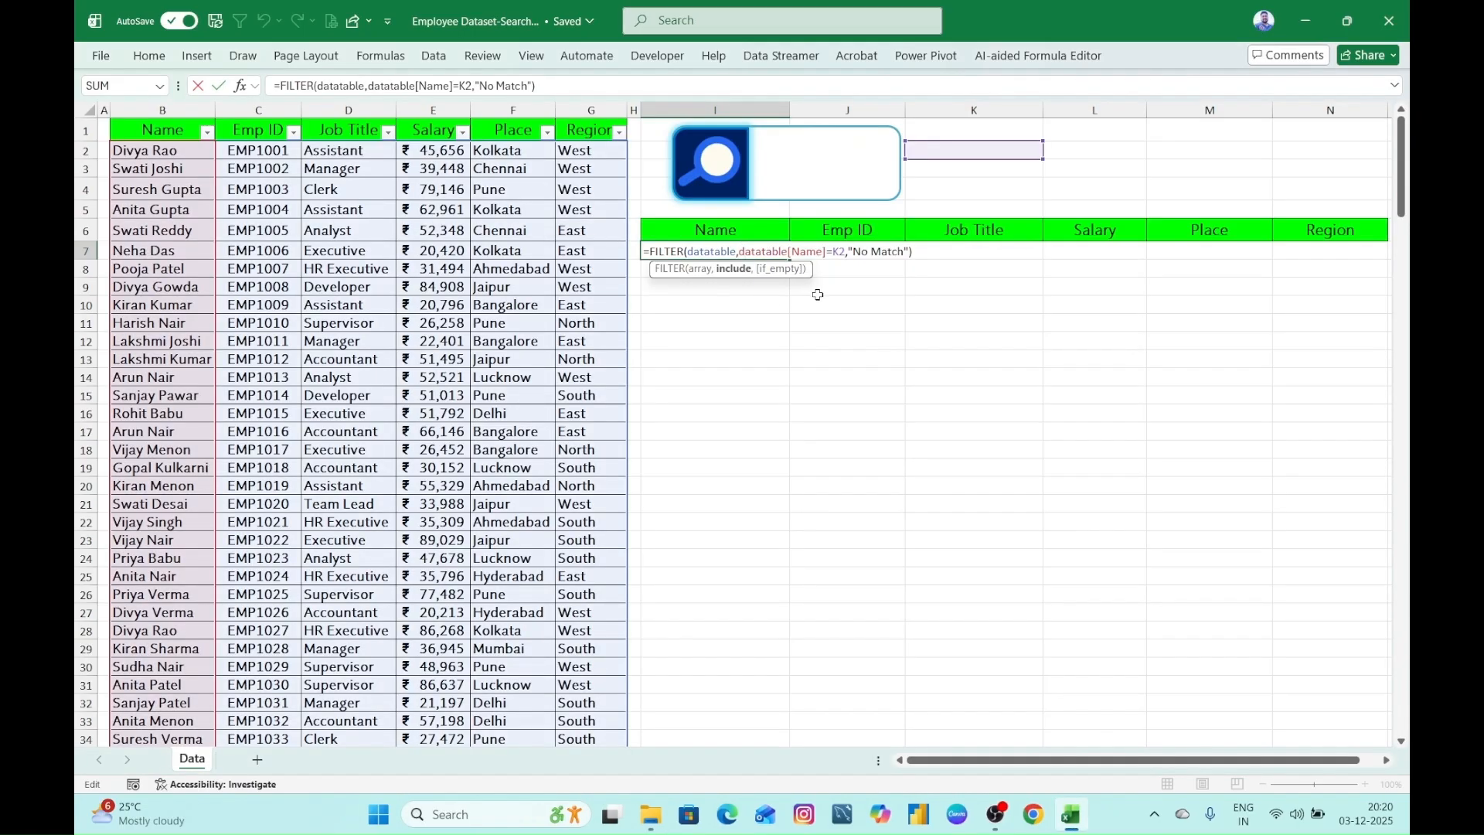
text(s)
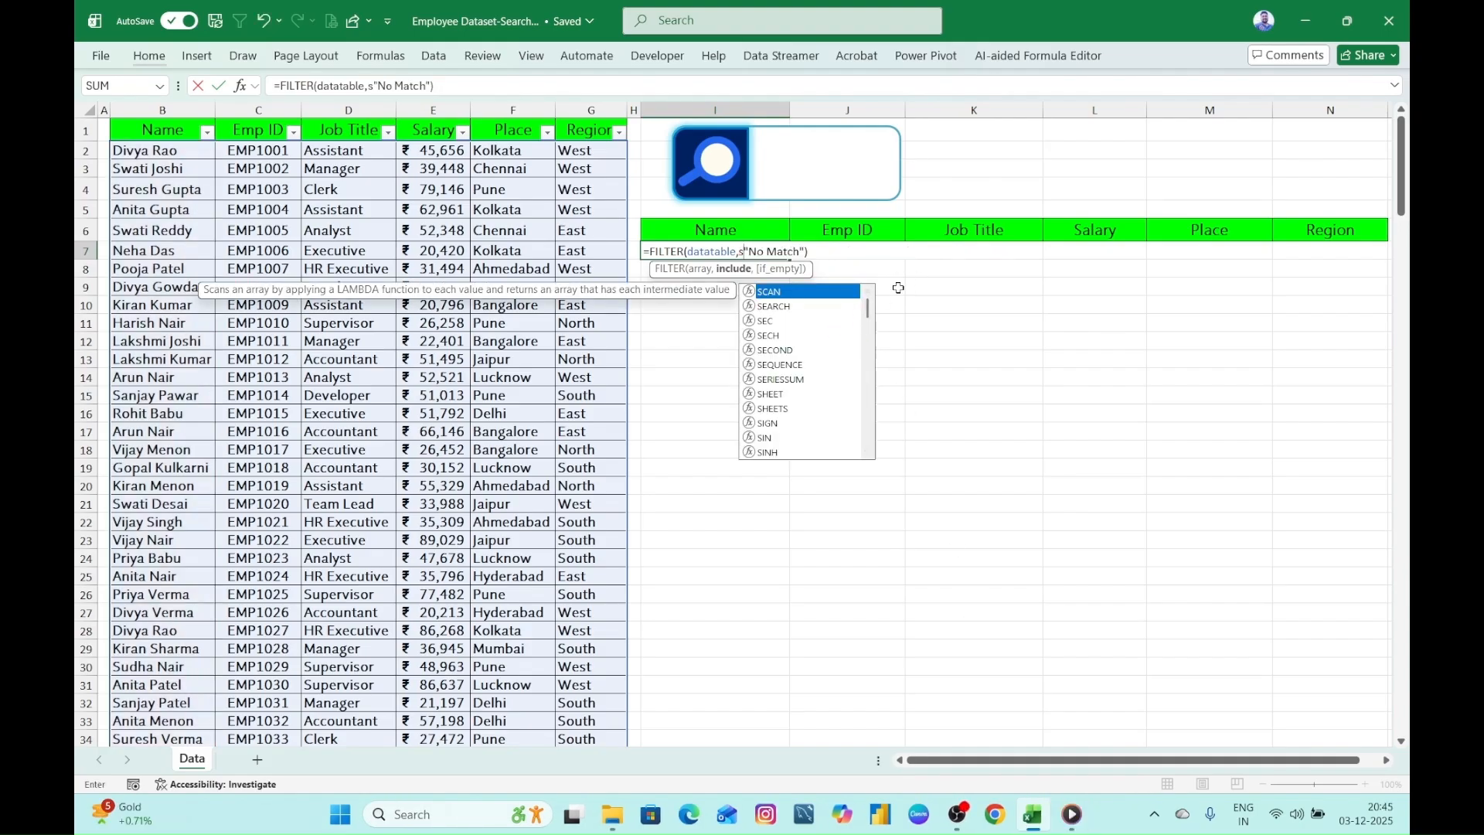
key(BackSpace)
text(ISNUMBER()
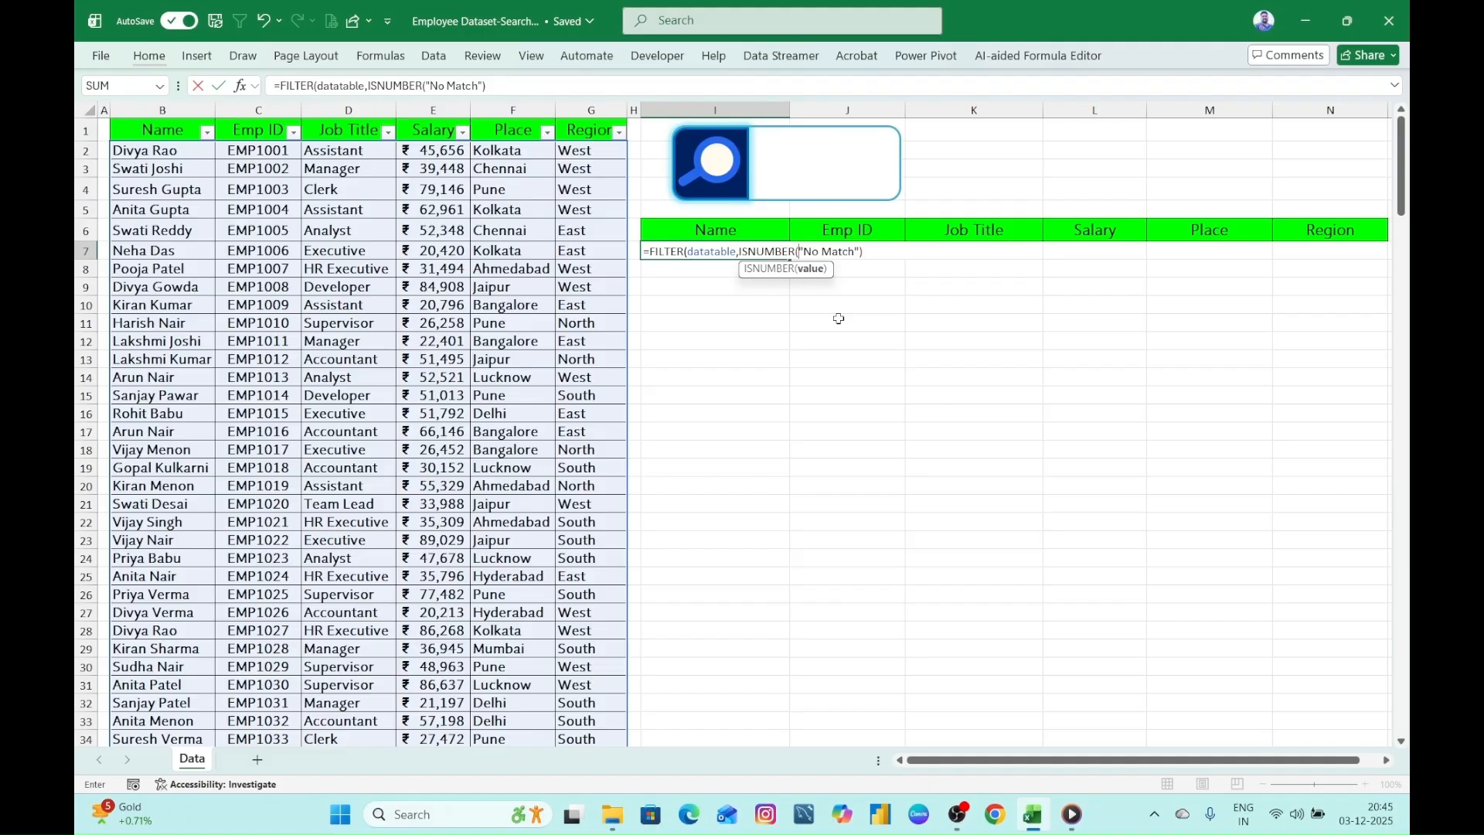
- Nest a SEARCH function inside ISNUMBER with cell K2 as its find_text argument
text(sear)
key(Tab)
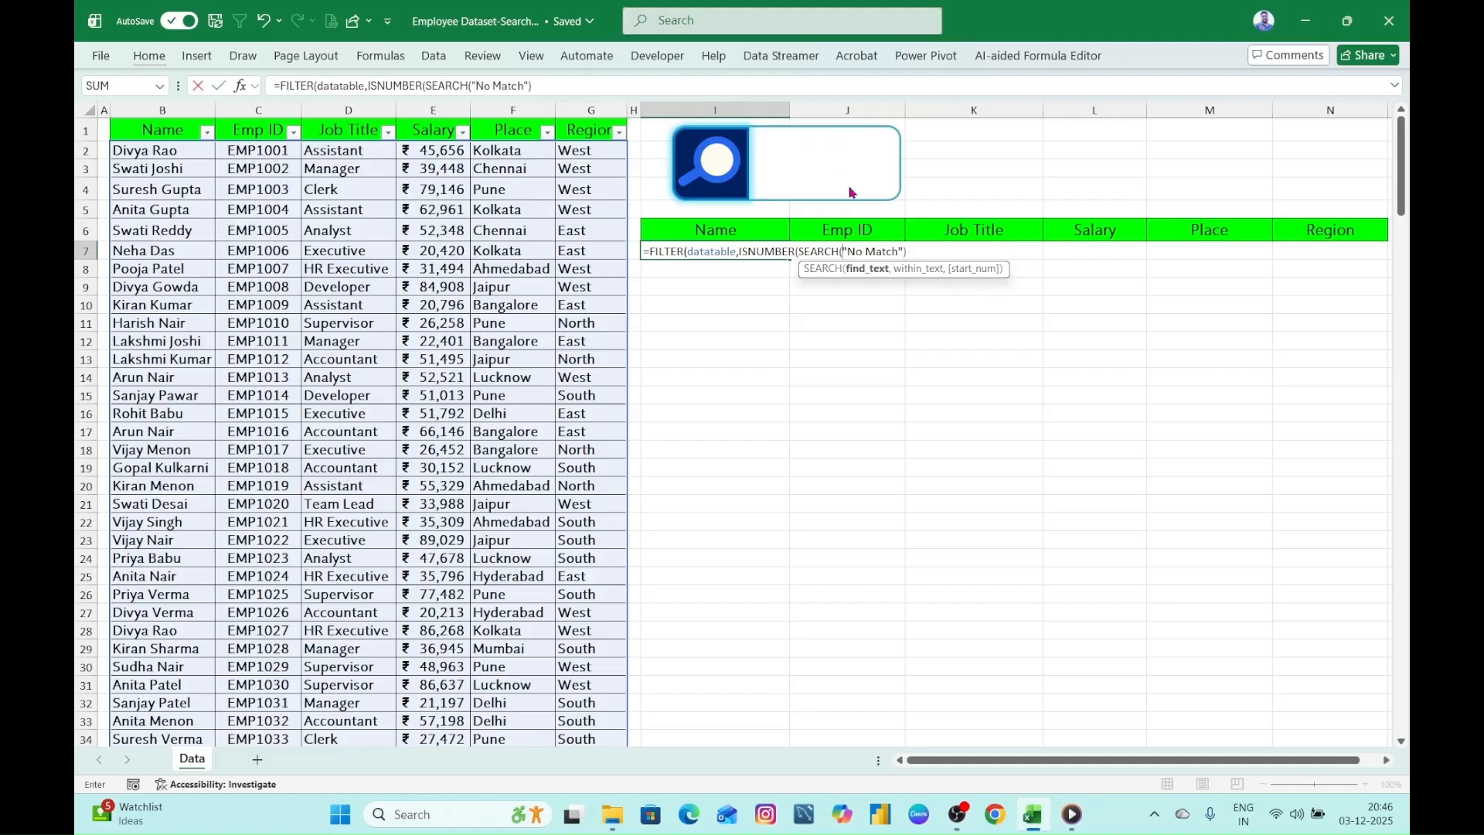
text(k)
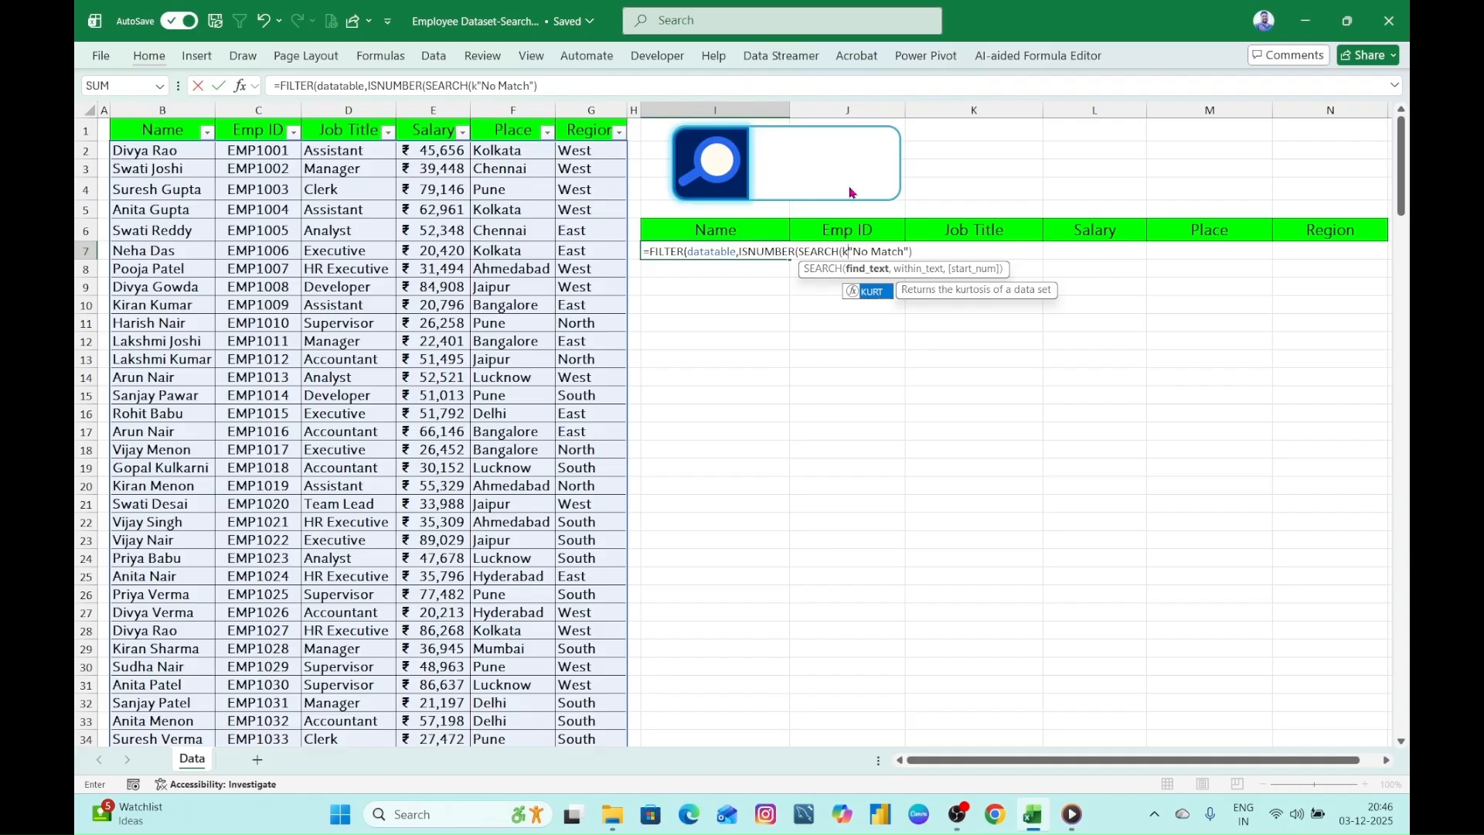
key(BackSpace)
text(K2)
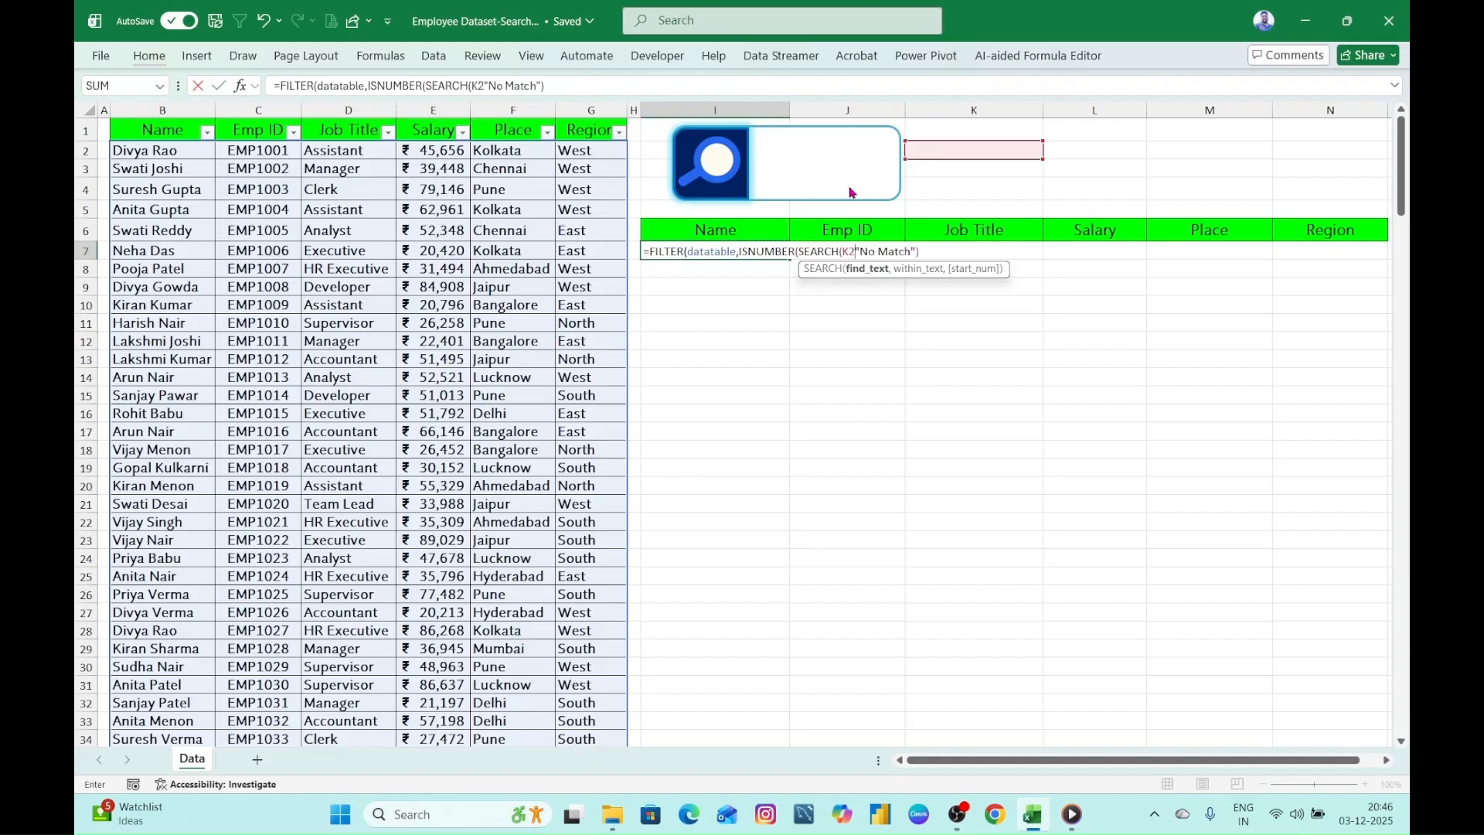
text(,)
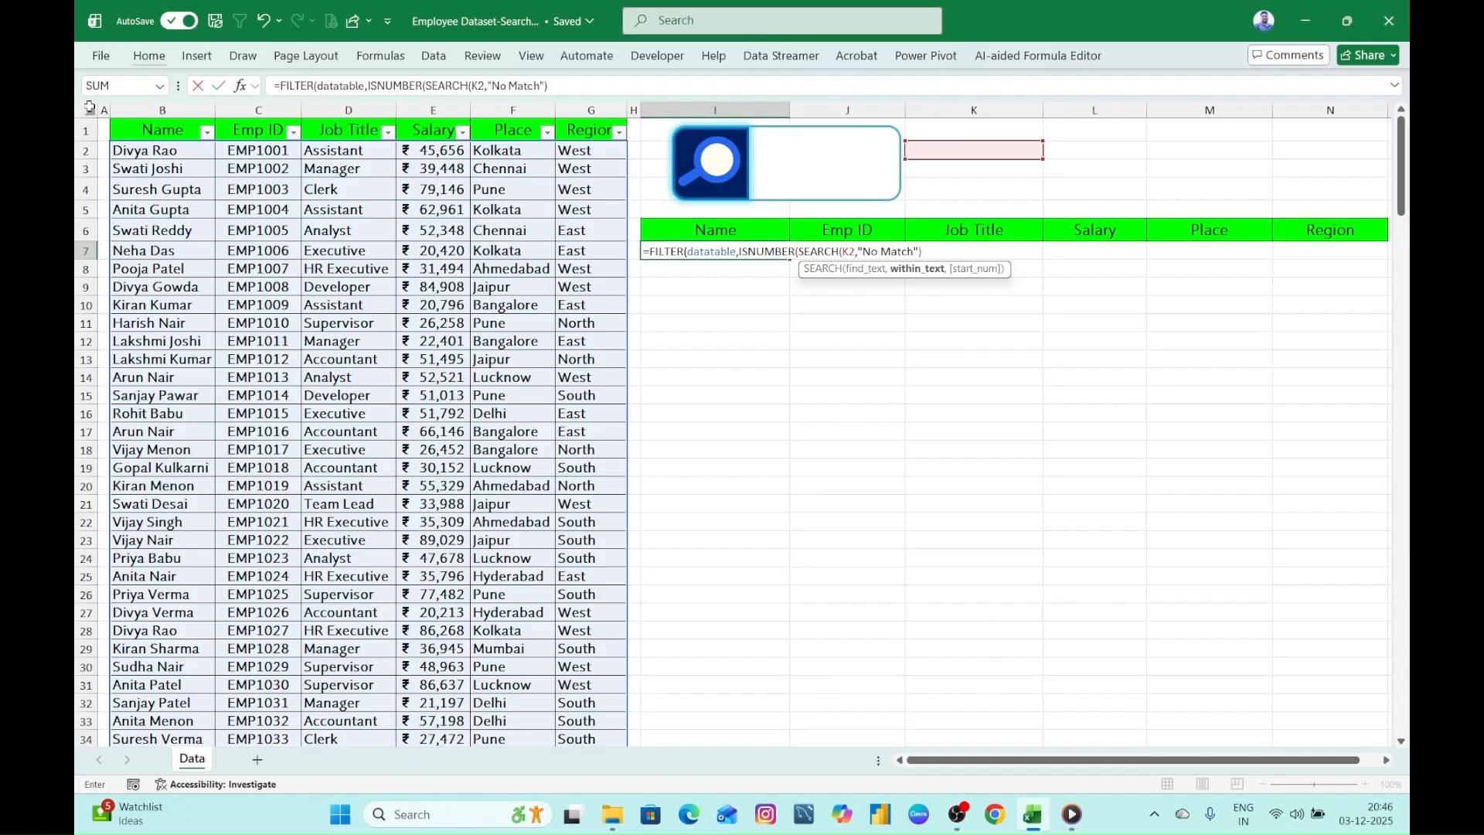
- Set SEARCH's within_text to datatable[Name], close SEARCH and ISNUMBER, and add a comma before "No Match"
click(157, 110)
key(BackSpace)
key(BackSpace)
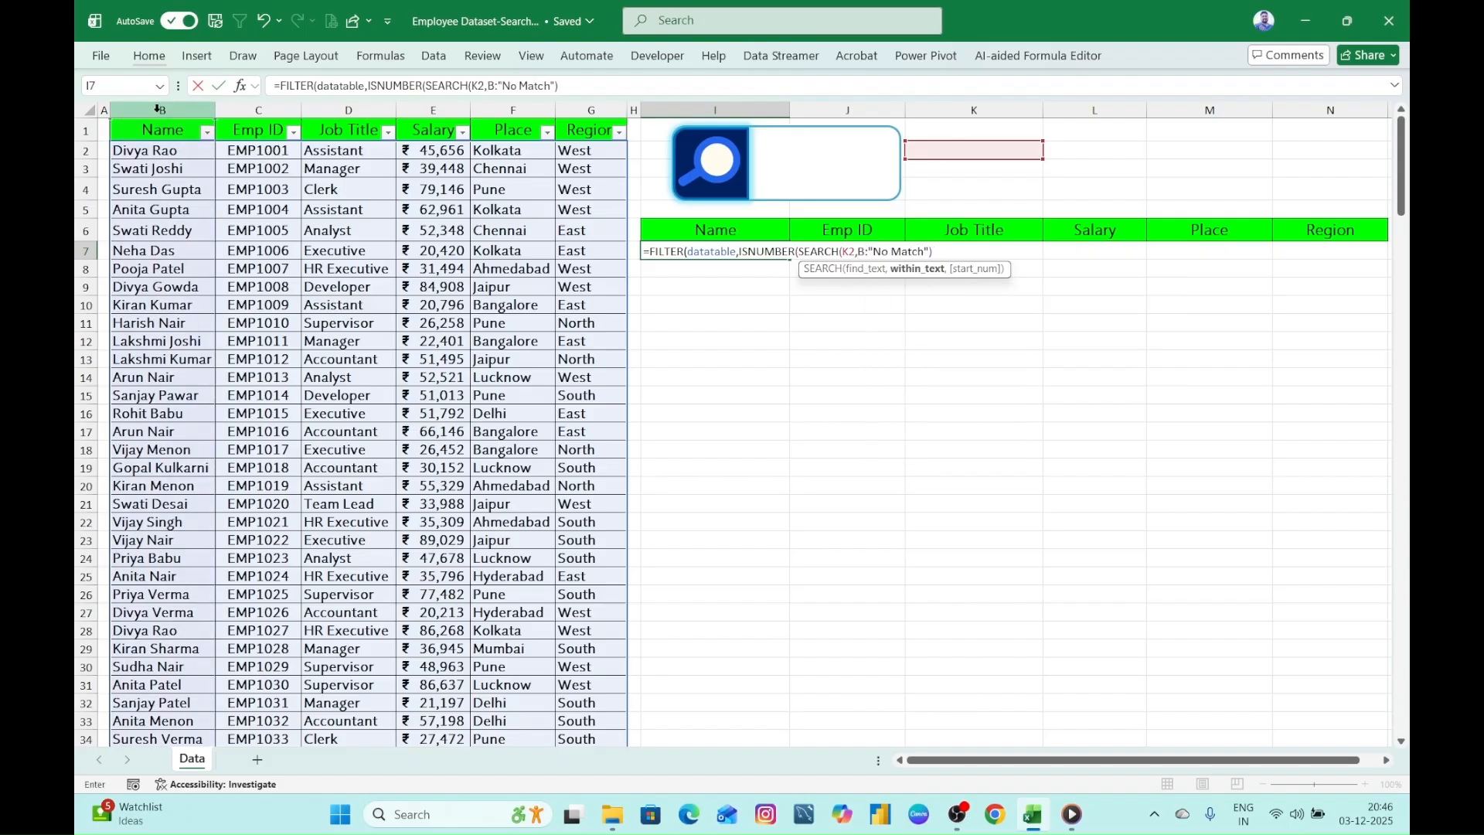
key(BackSpace)
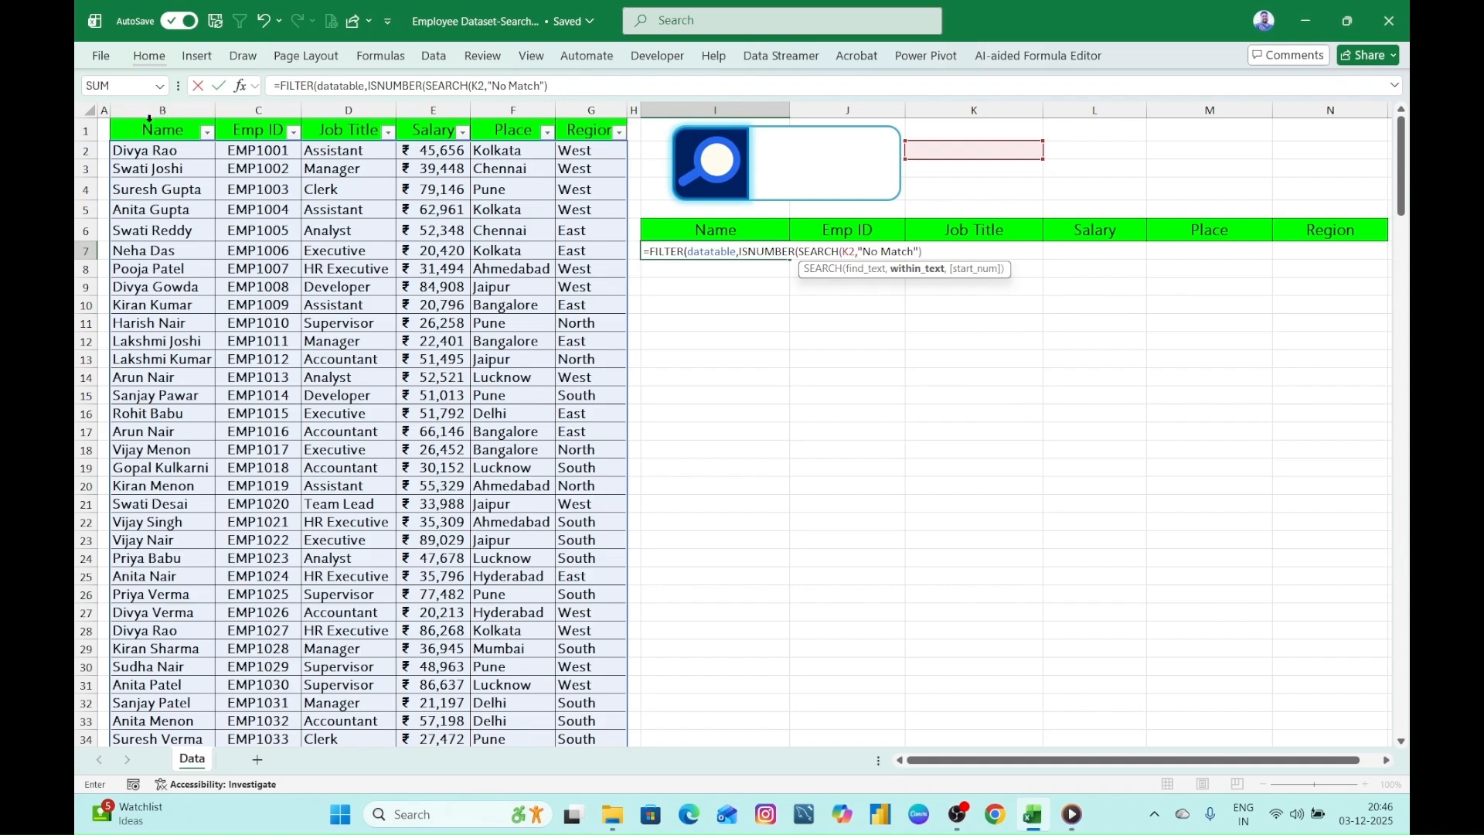
click(154, 120)
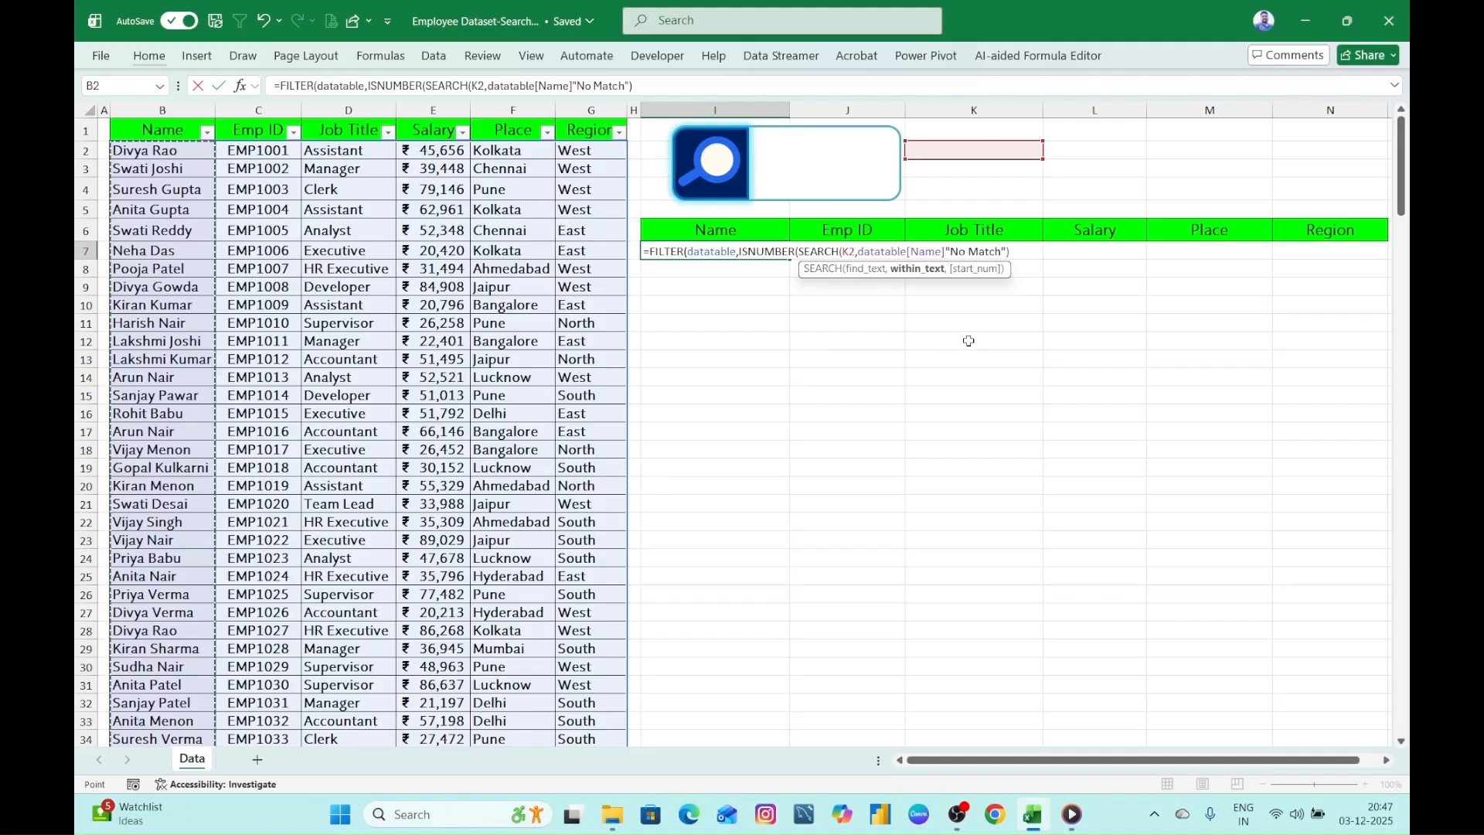
text())
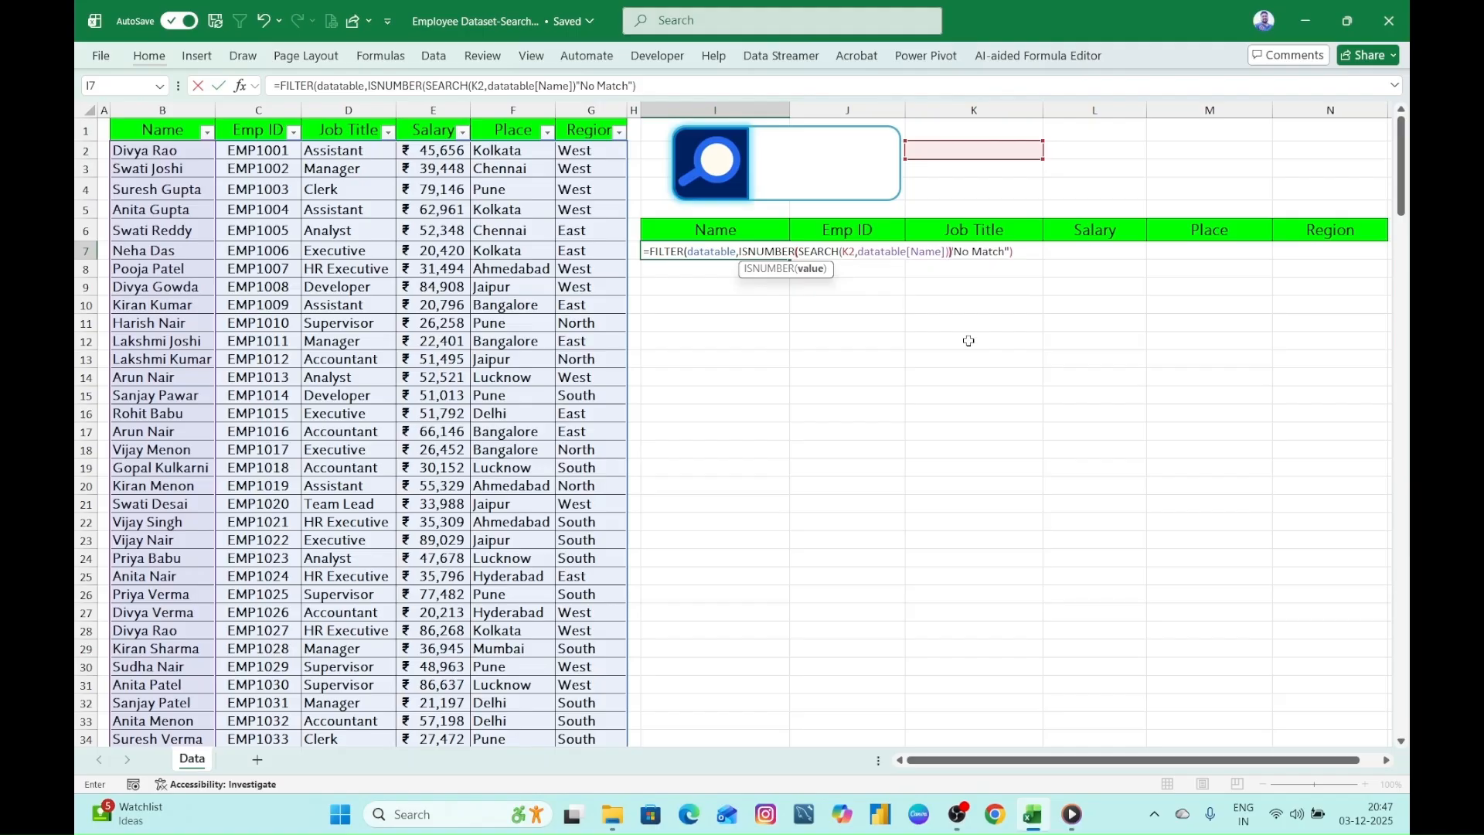
text())
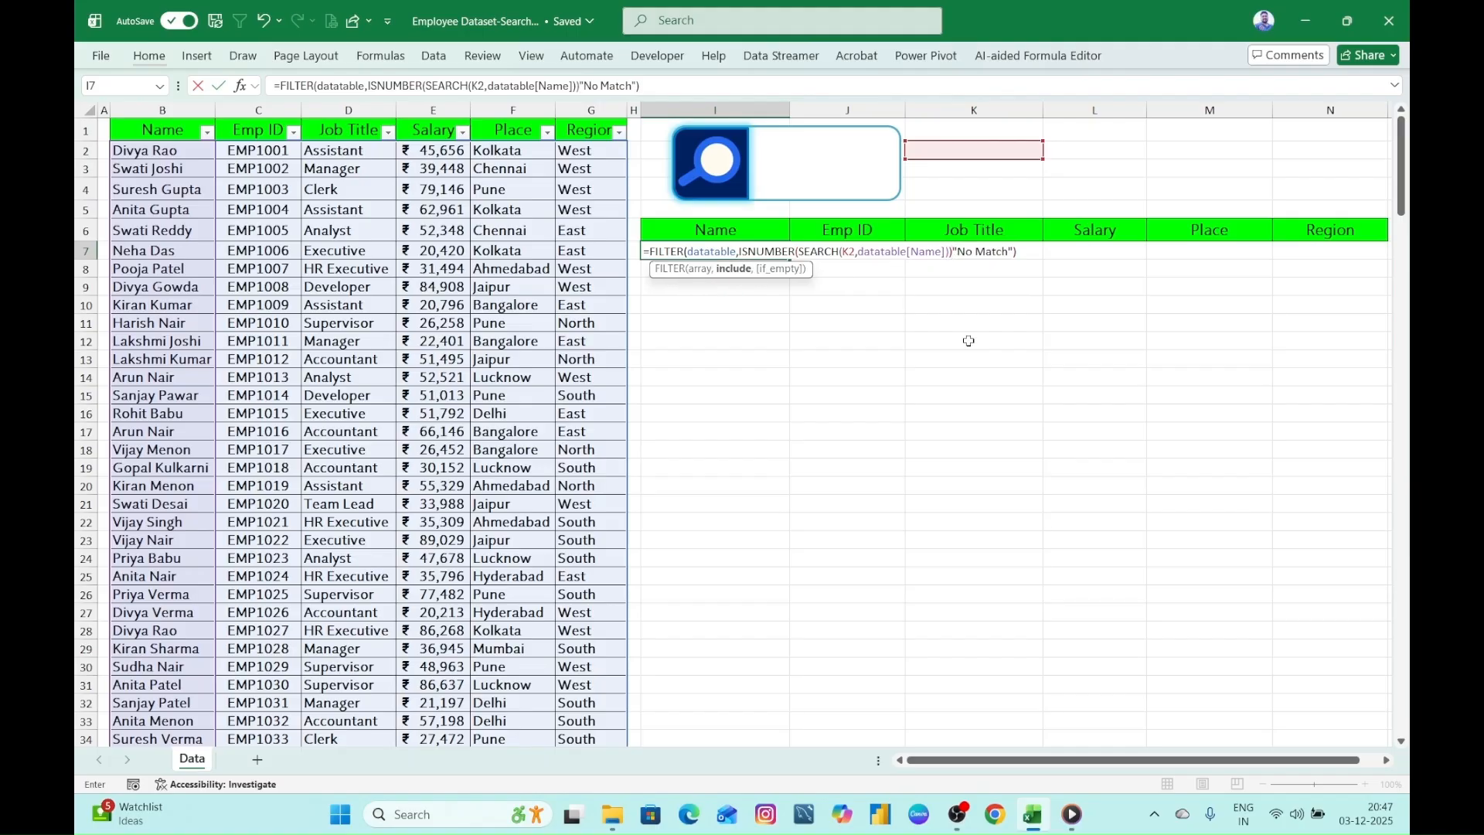
text(,)
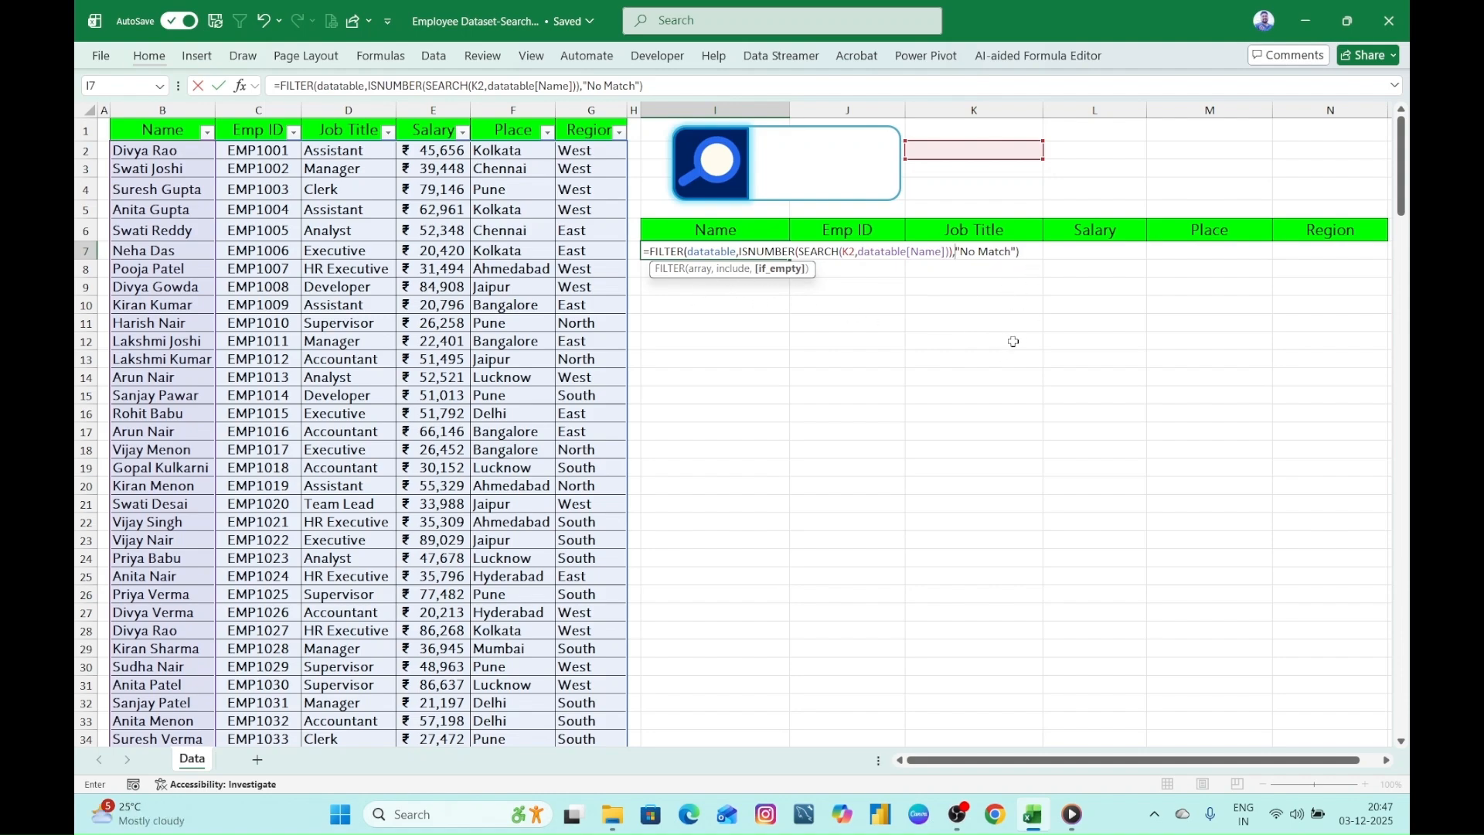
- Commit the partial-match FILTER formula in I7 and test the search box with an employee's first name
key(Return)
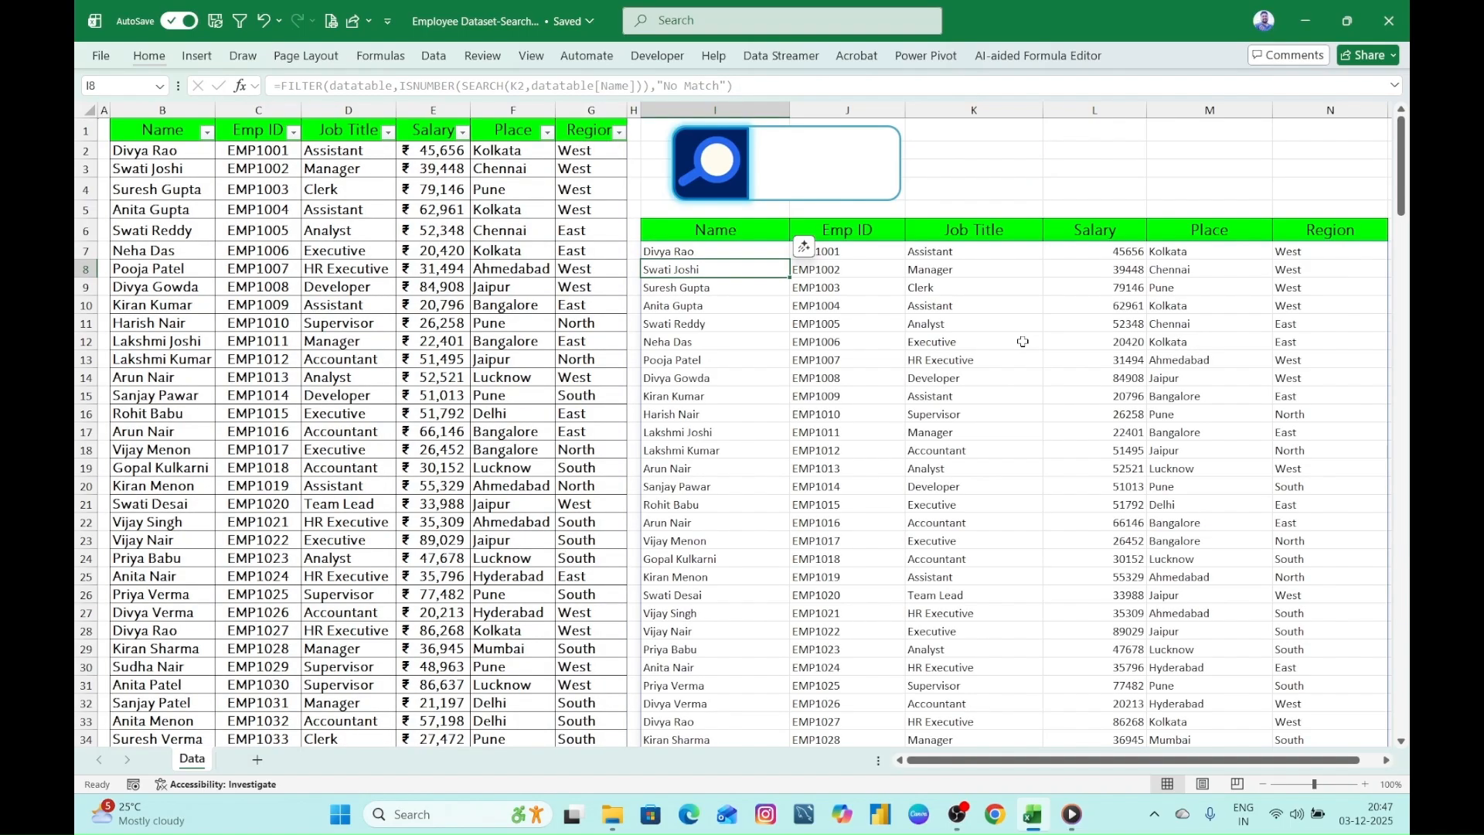
click(735, 258)
click(779, 157)
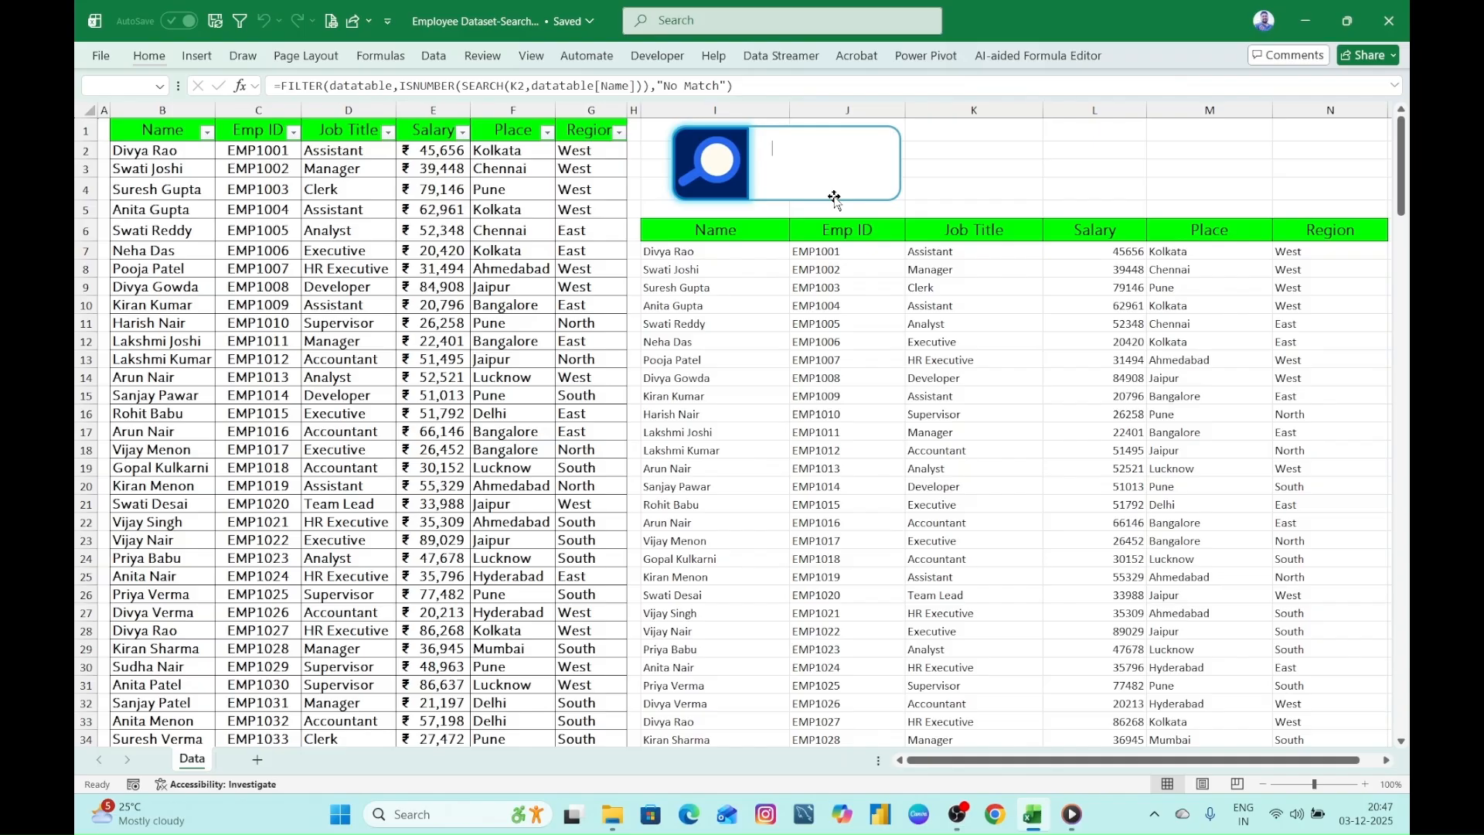
text(Divya)
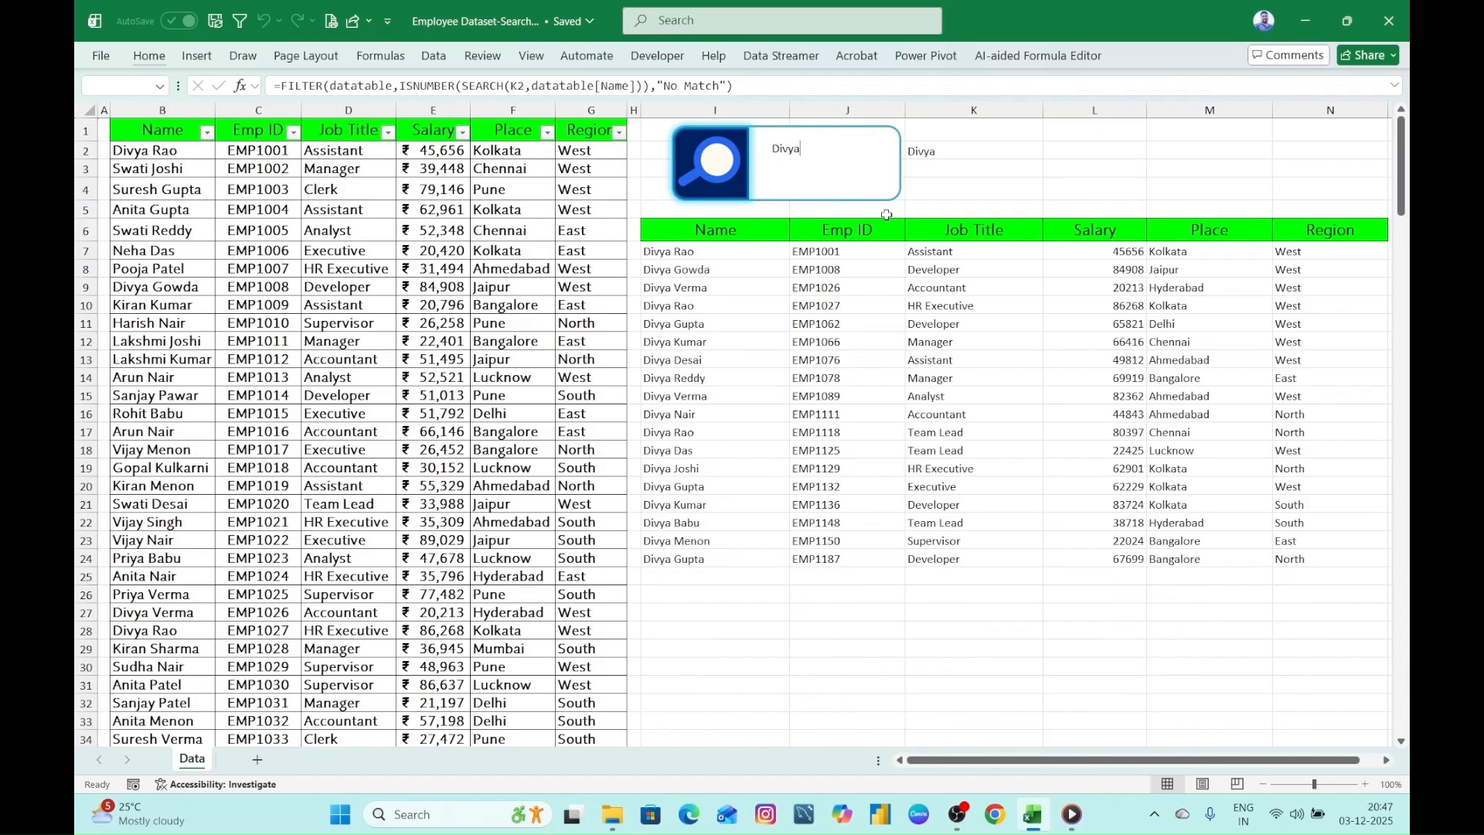
key(BackSpace)
key(BackSpace)
key(BackSpace)
key(BackSpace)
key(BackSpace)
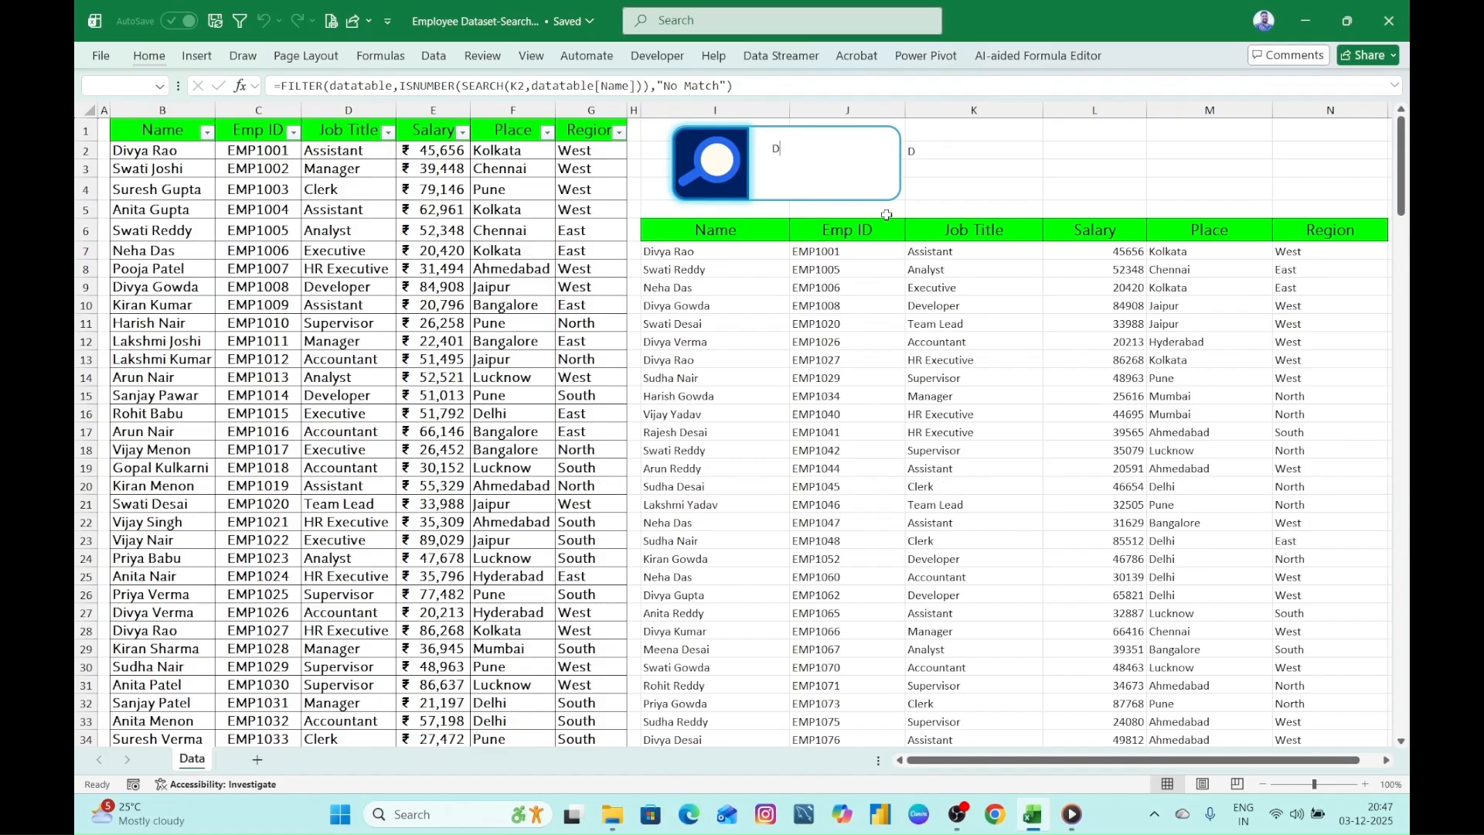
- Test the search box with a second employee's first name, then clear it
text(Swati)
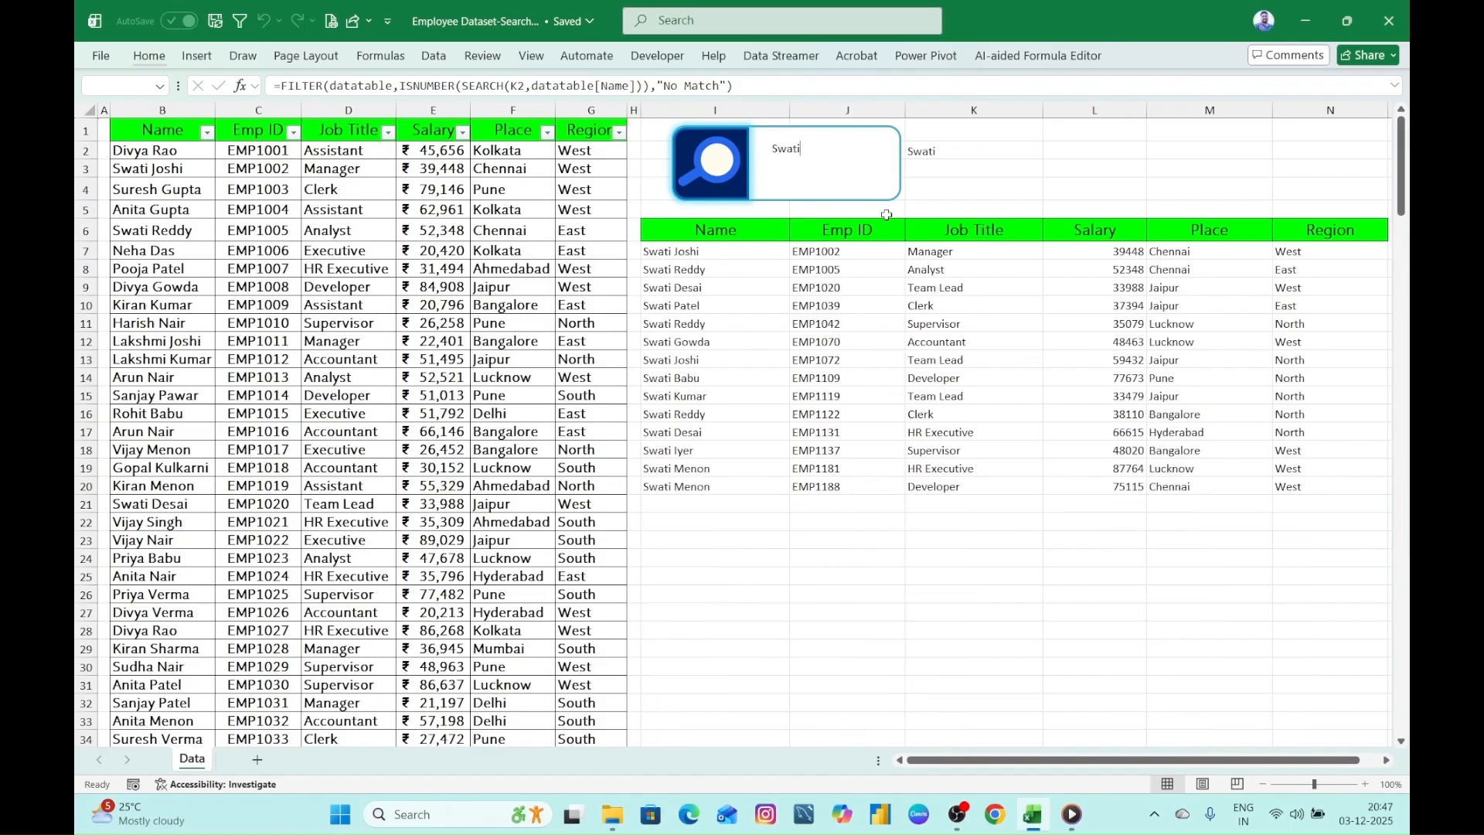
key(BackSpace)
key(BackSpace)
key(BackSpace)
key(BackSpace)
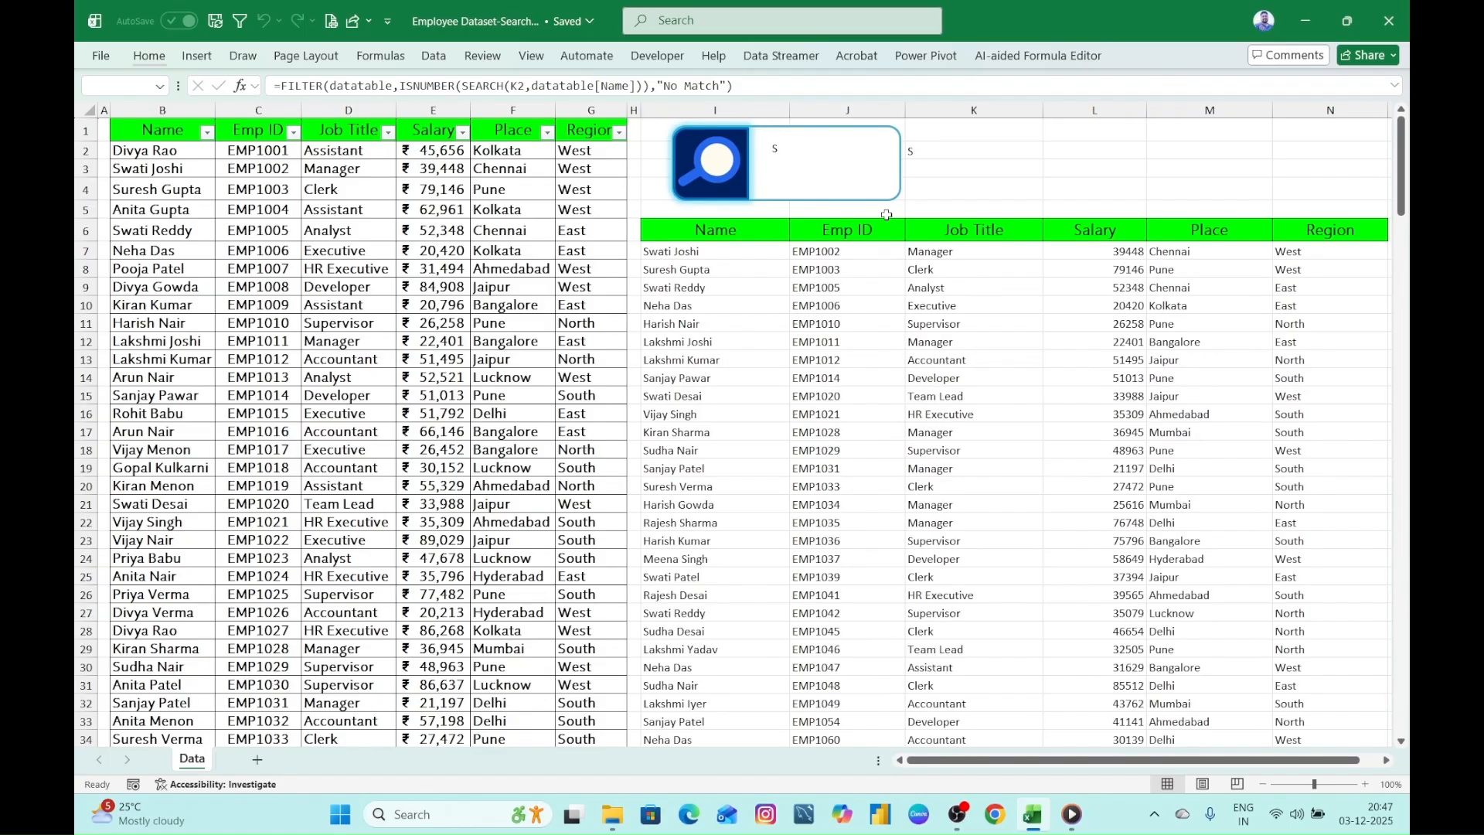
key(BackSpace)
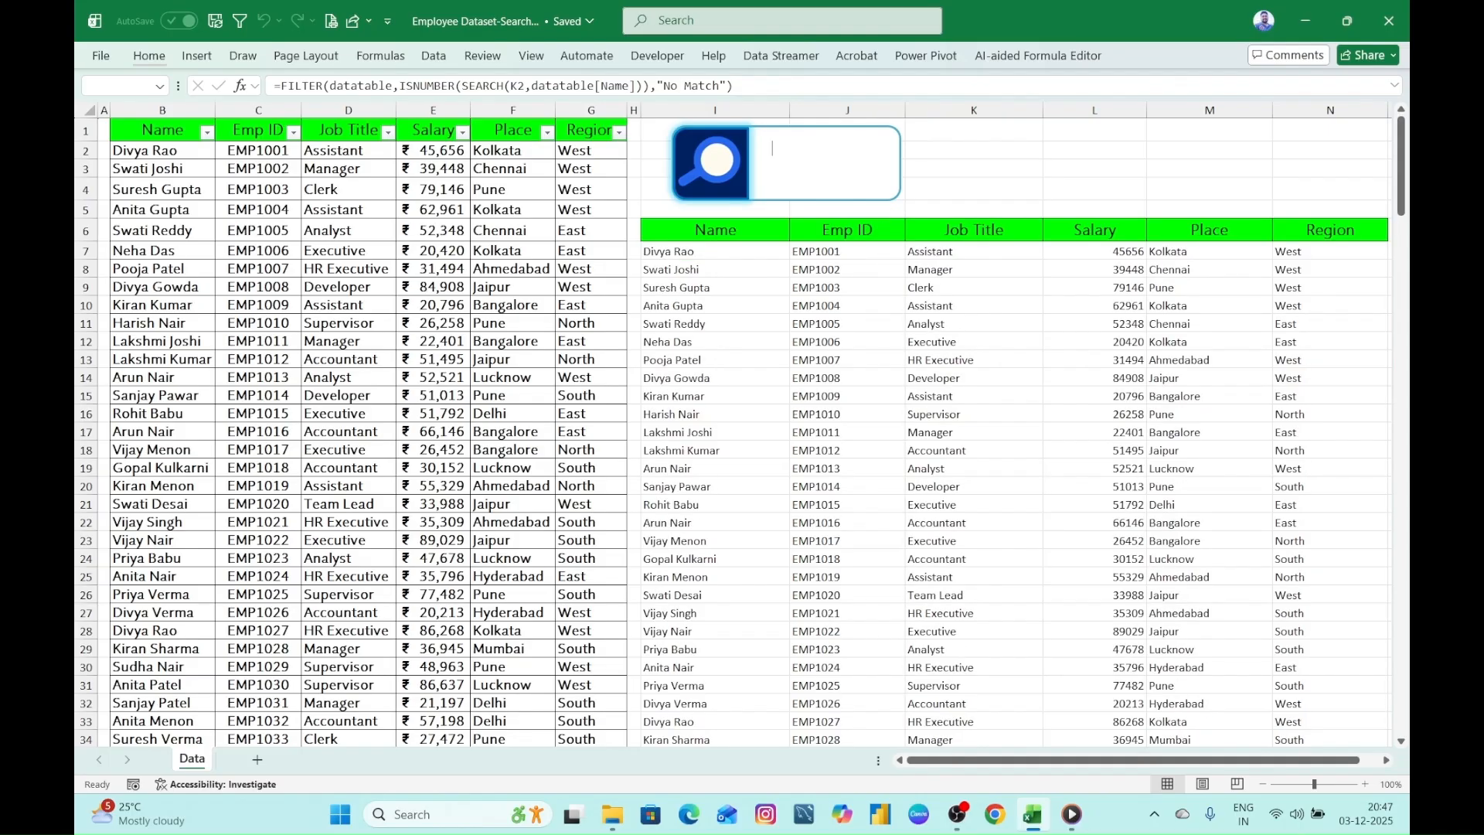
- Test the search box with the letter A and the opening letters of two other employees' names, then clear it
text(A)
key(BackSpace)
text(Gopa)
key(BackSpace)
key(BackSpace)
key(BackSpace)
key(BackSpace)
text(Ki)
key(BackSpace)
key(BackSpace)
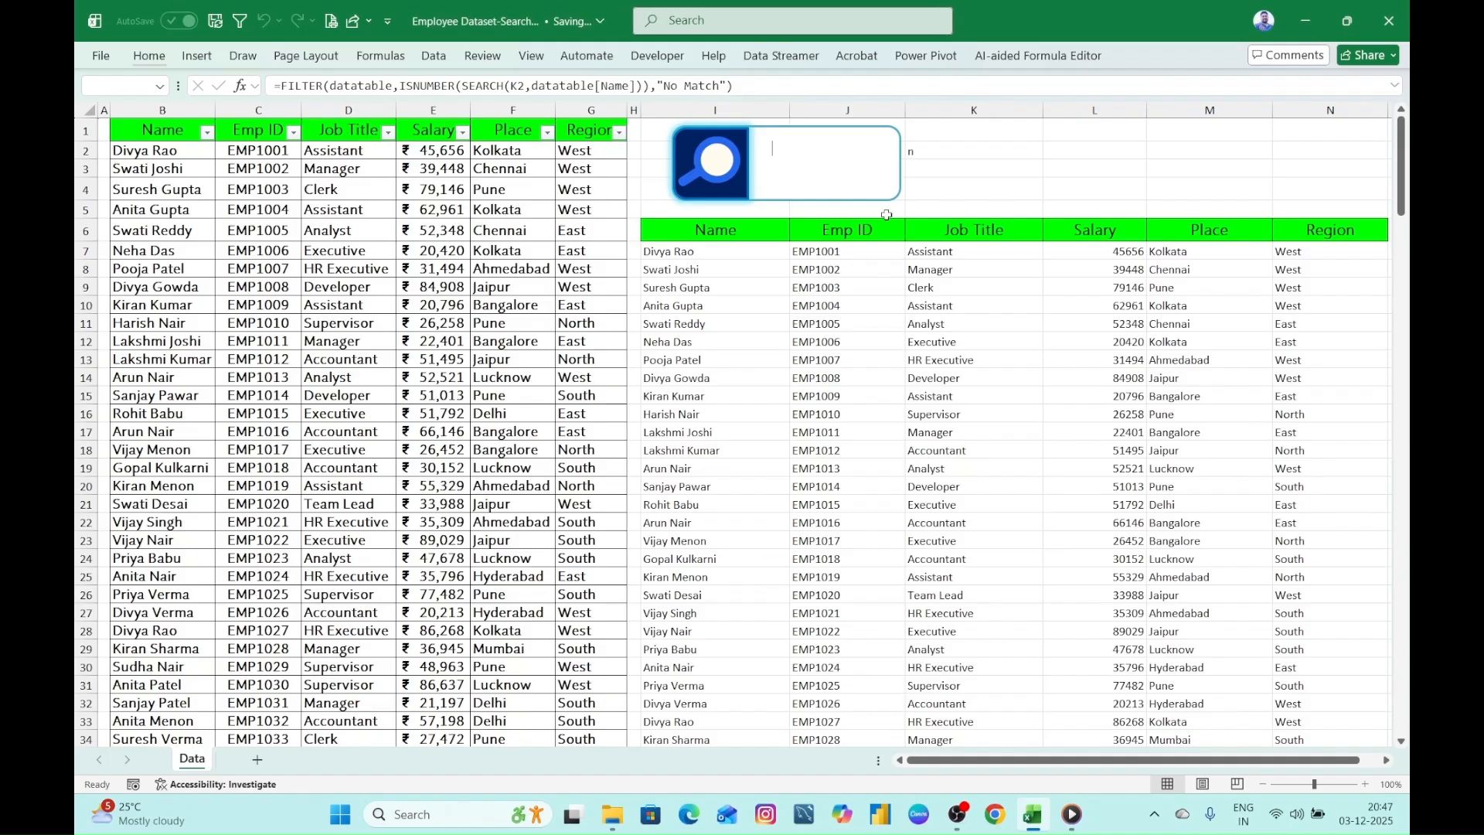
- Test the search box with "name", "emp" and "100", clearing it after each term
text(name)
key(BackSpace)
key(BackSpace)
key(BackSpace)
key(BackSpace)
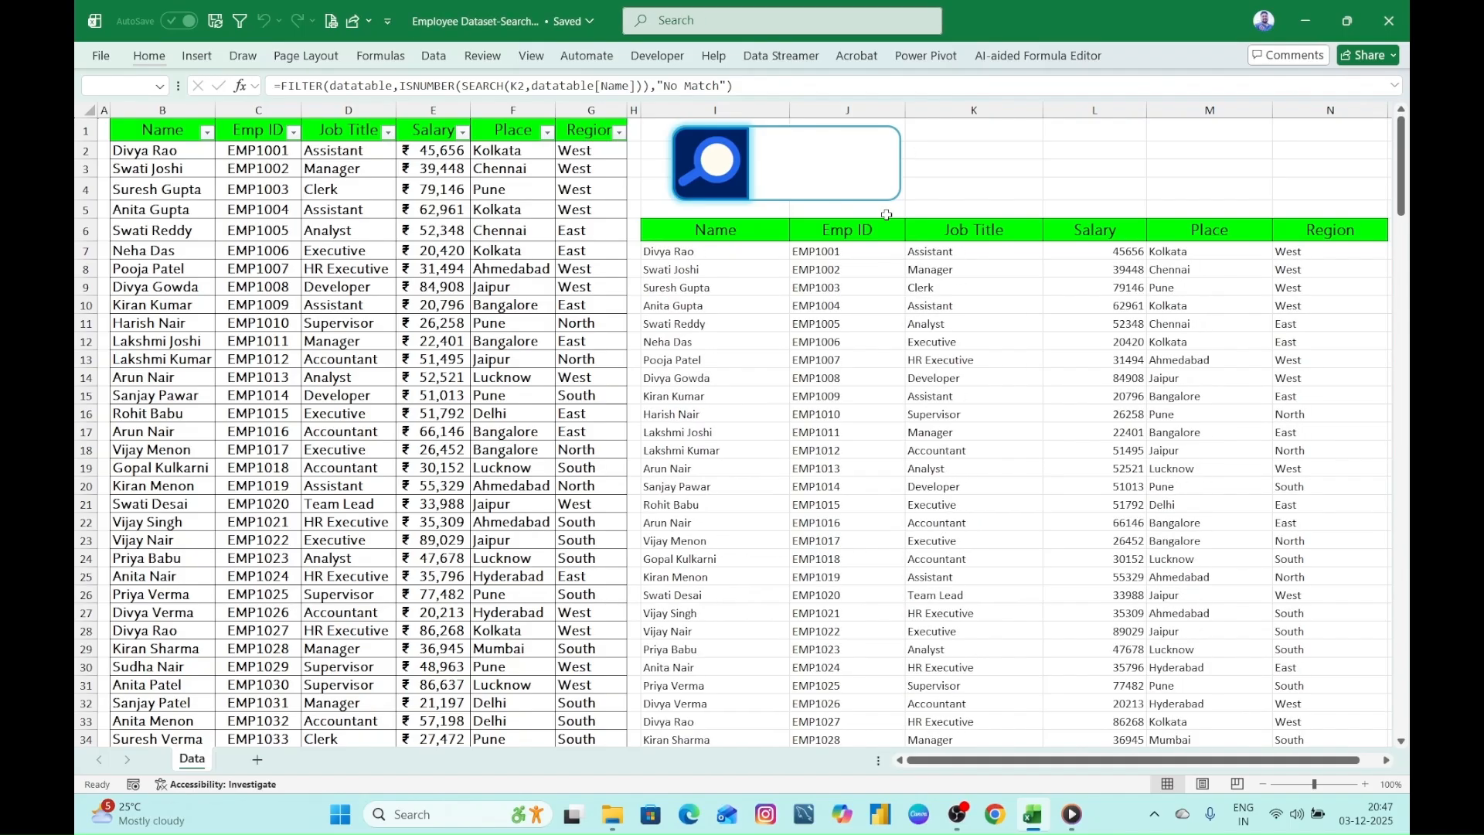
text(emp)
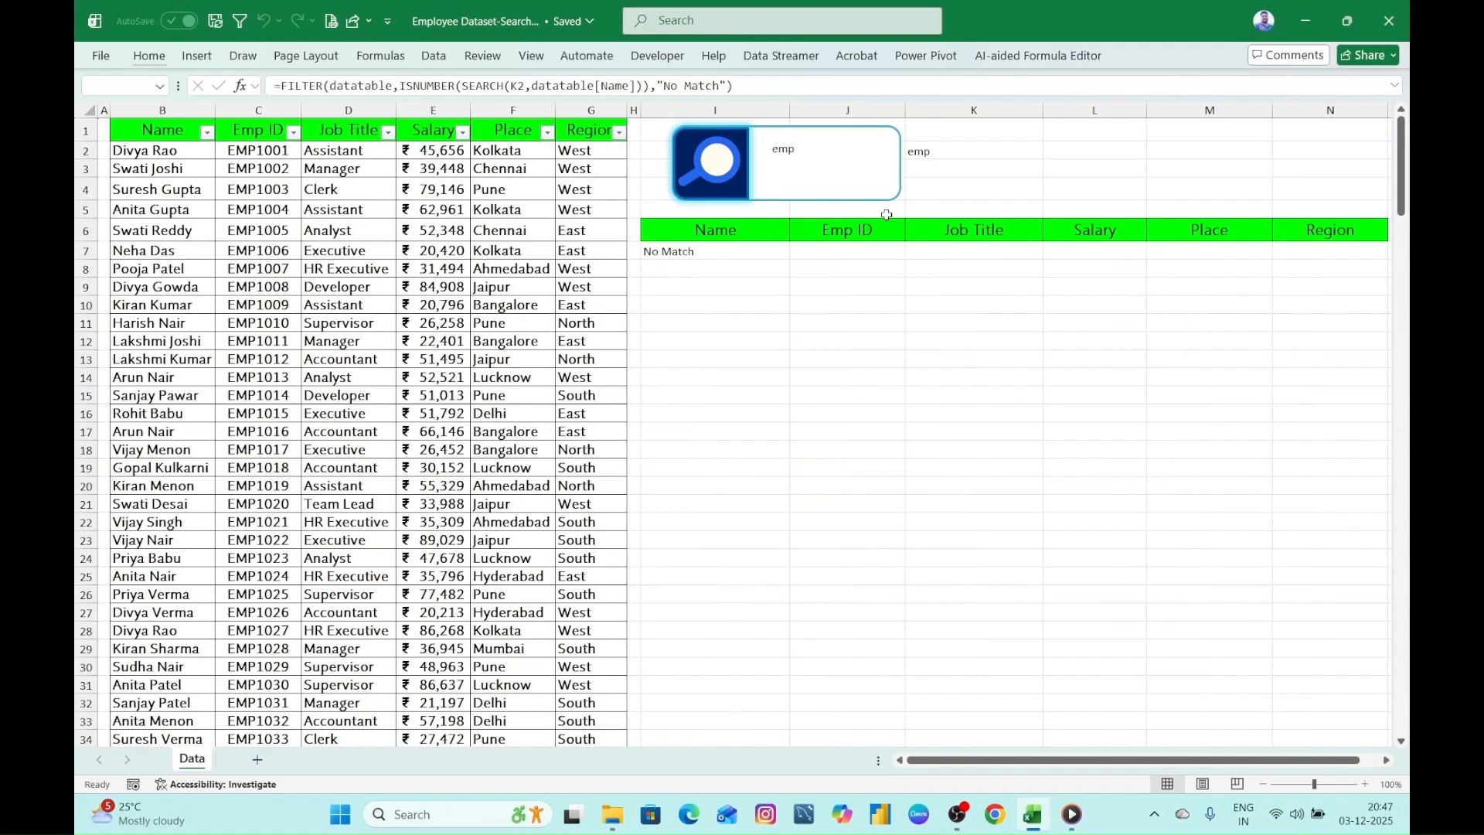
key(BackSpace)
key(BackSpace)
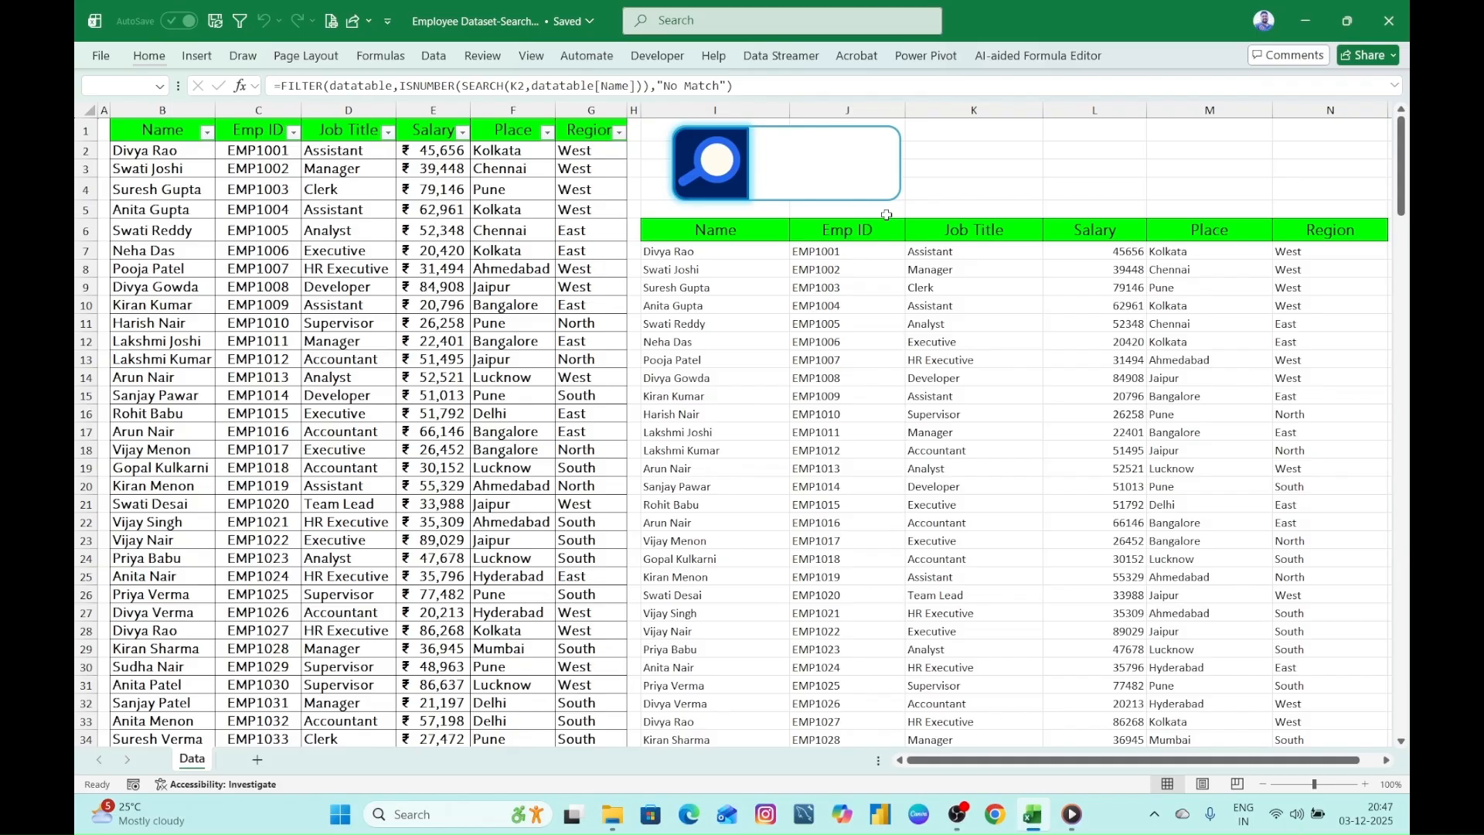
text(100)
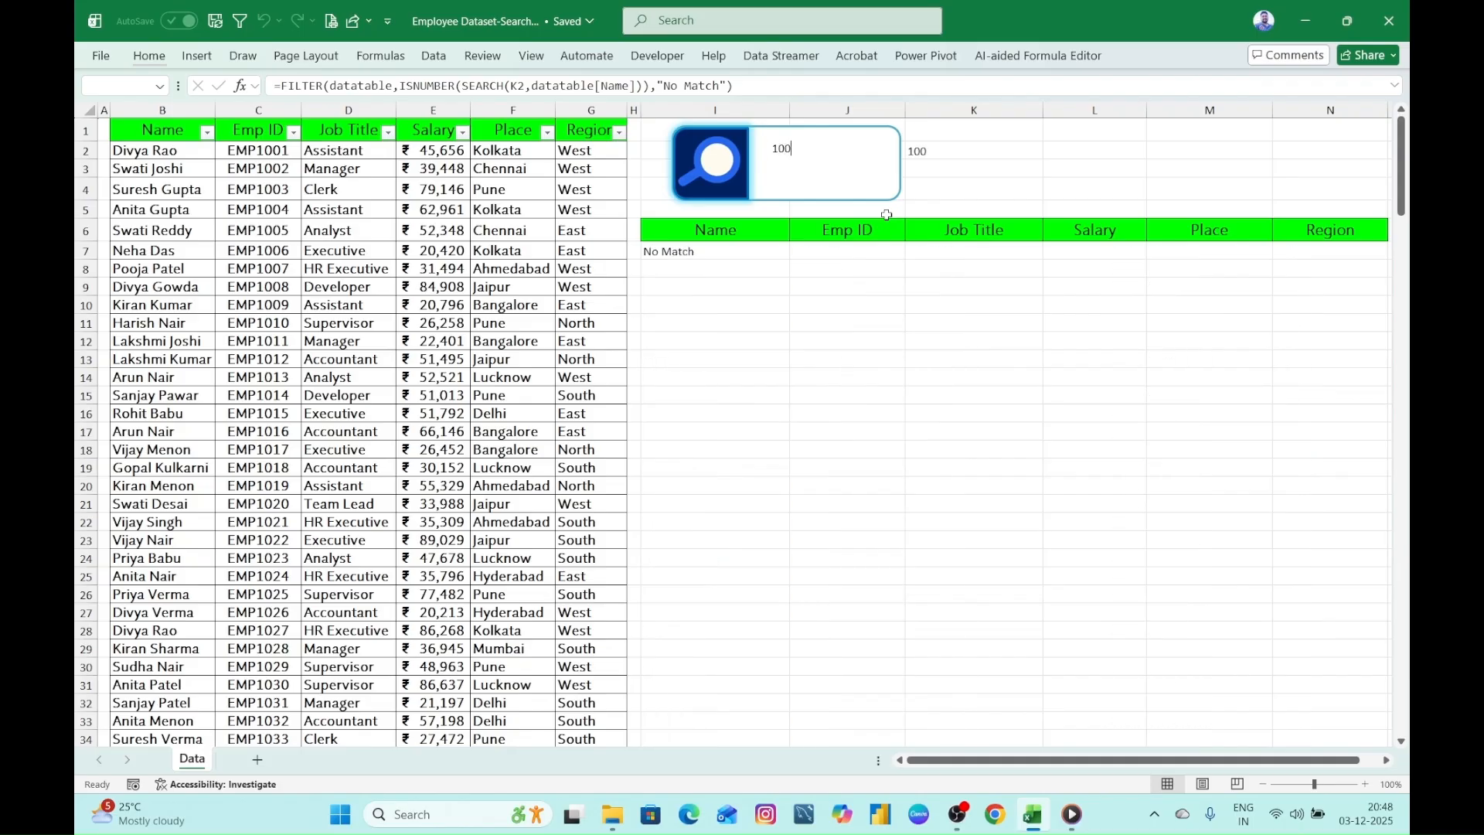
key(BackSpace)
key(BackSpace)
key(BackSpace)
key(BackSpace)
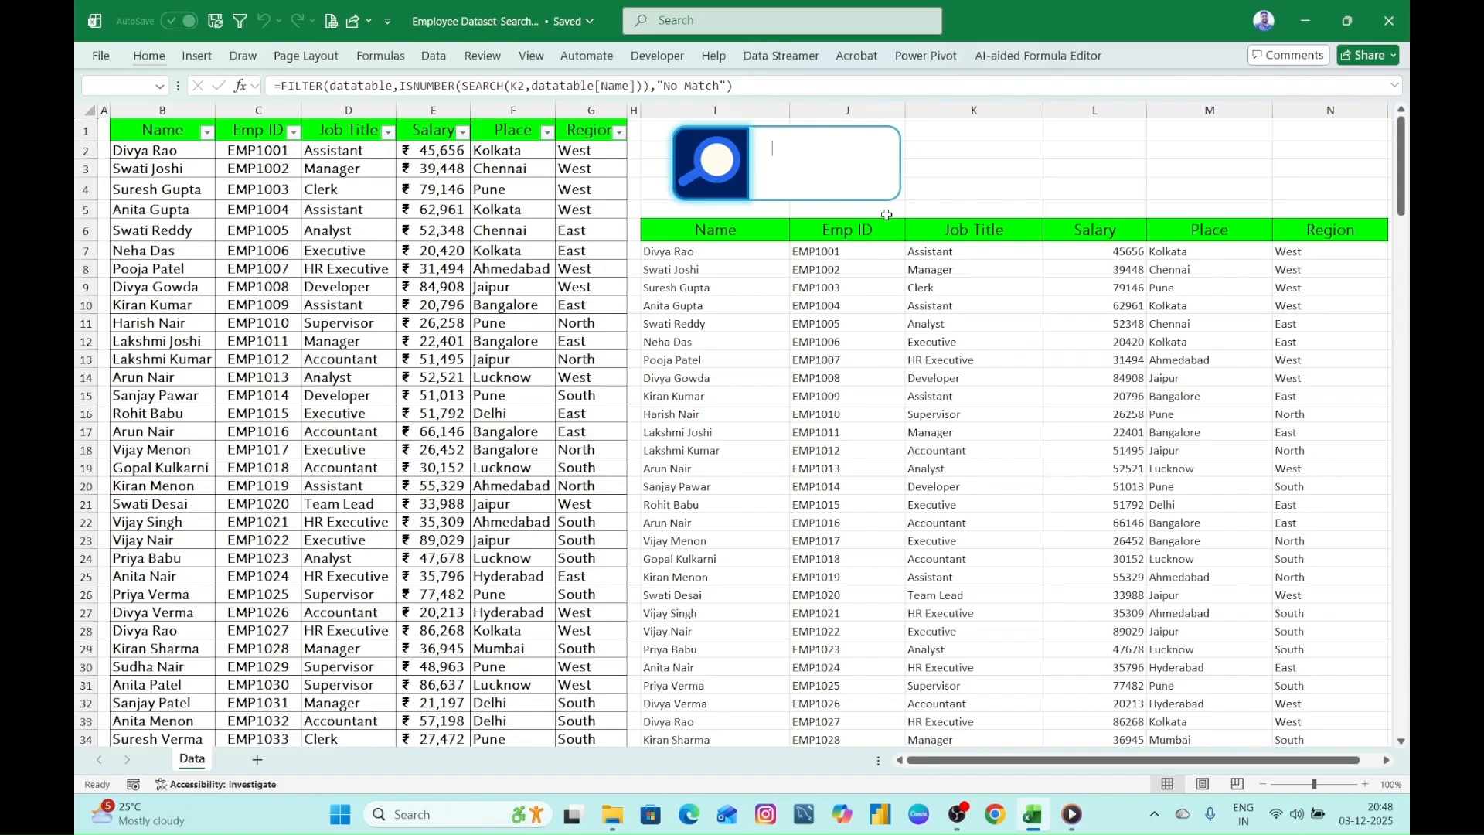
- Test the search box with the place fragment "kol" and the region "west", then clear it and select cell I7
text(kol)
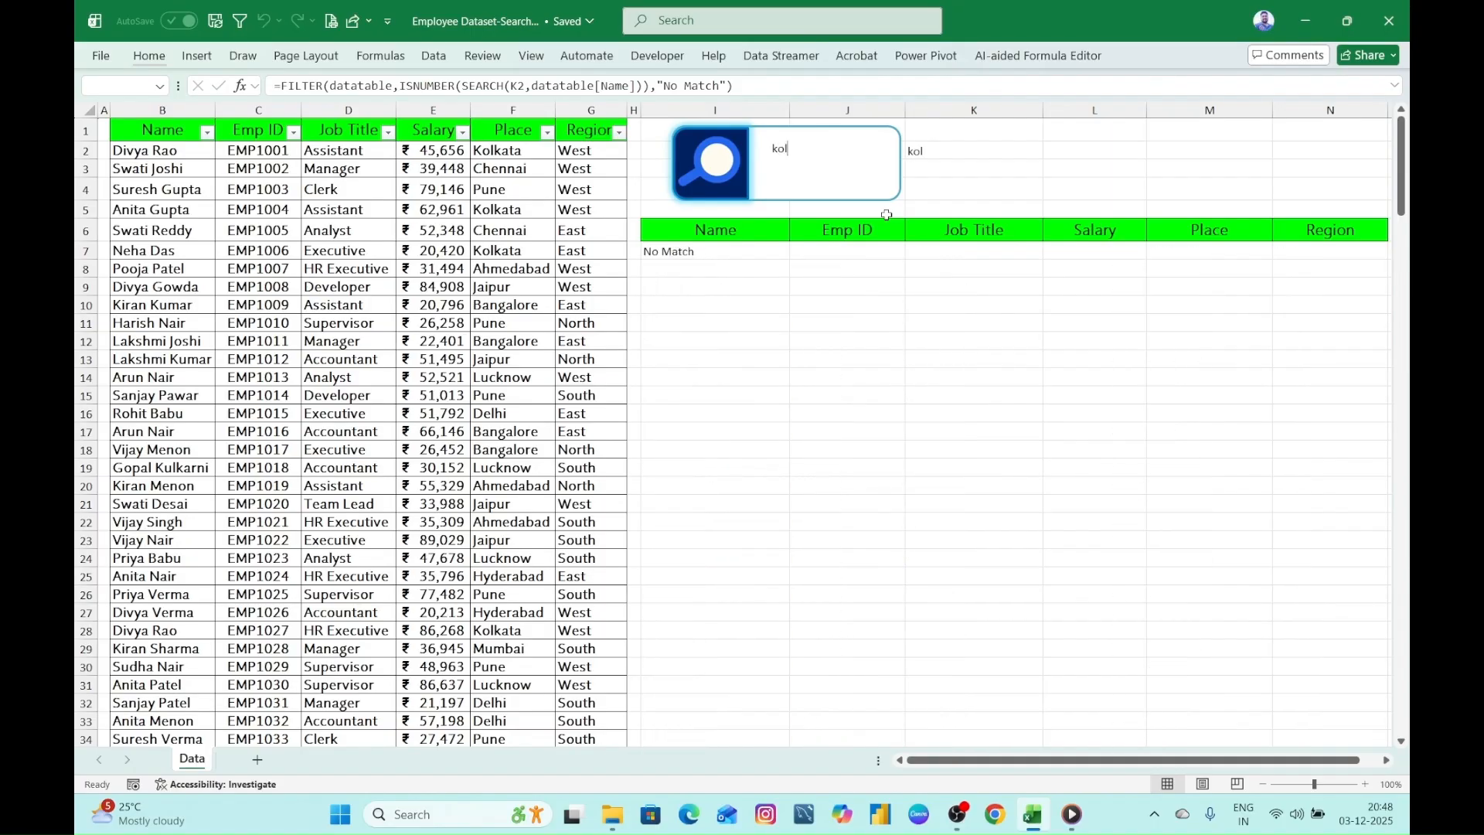
key(BackSpace)
key(BackSpace)
key(BackSpace)
text(west)
key(BackSpace)
key(BackSpace)
key(BackSpace)
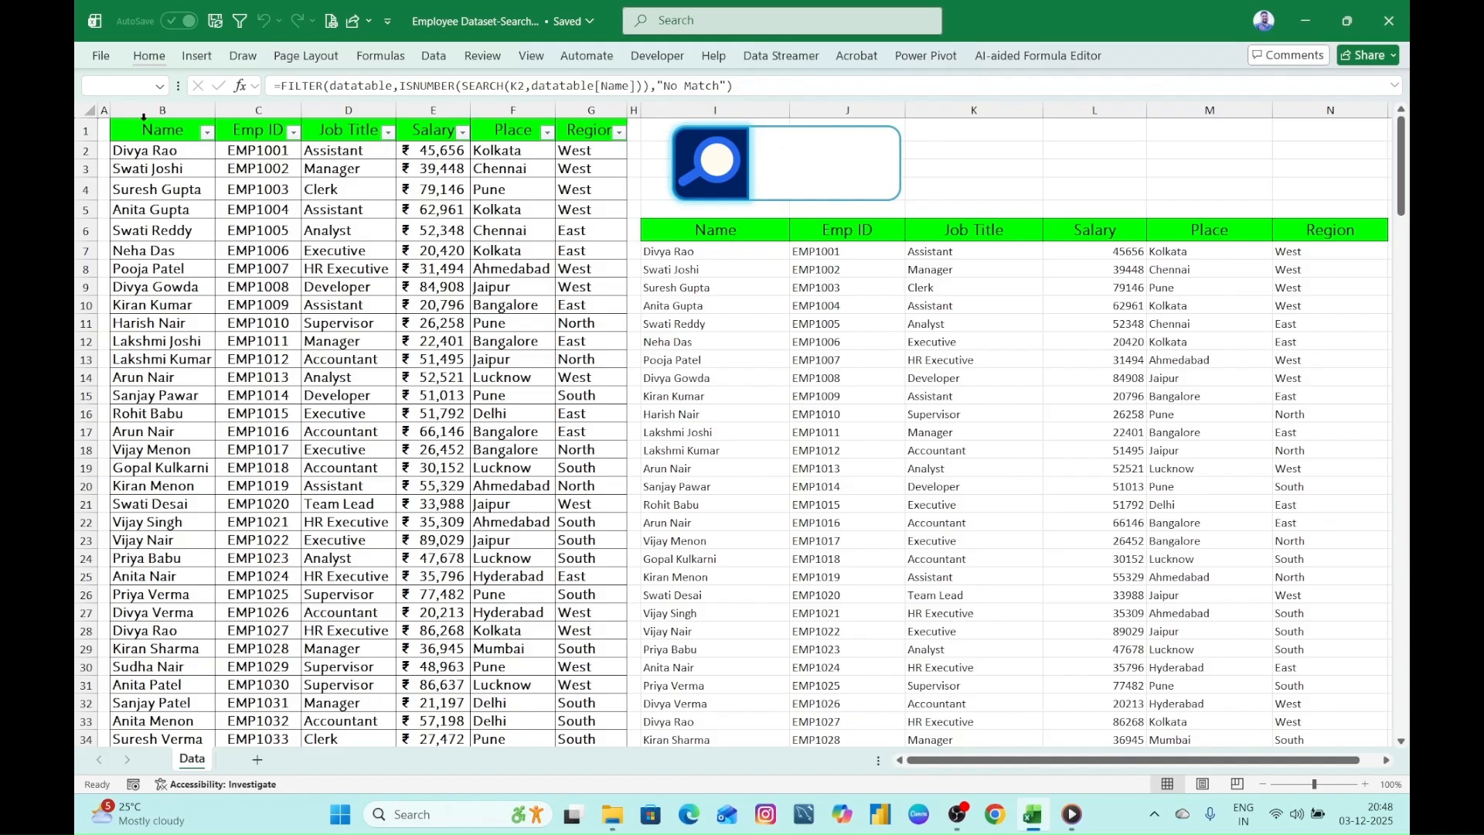
click(681, 253)
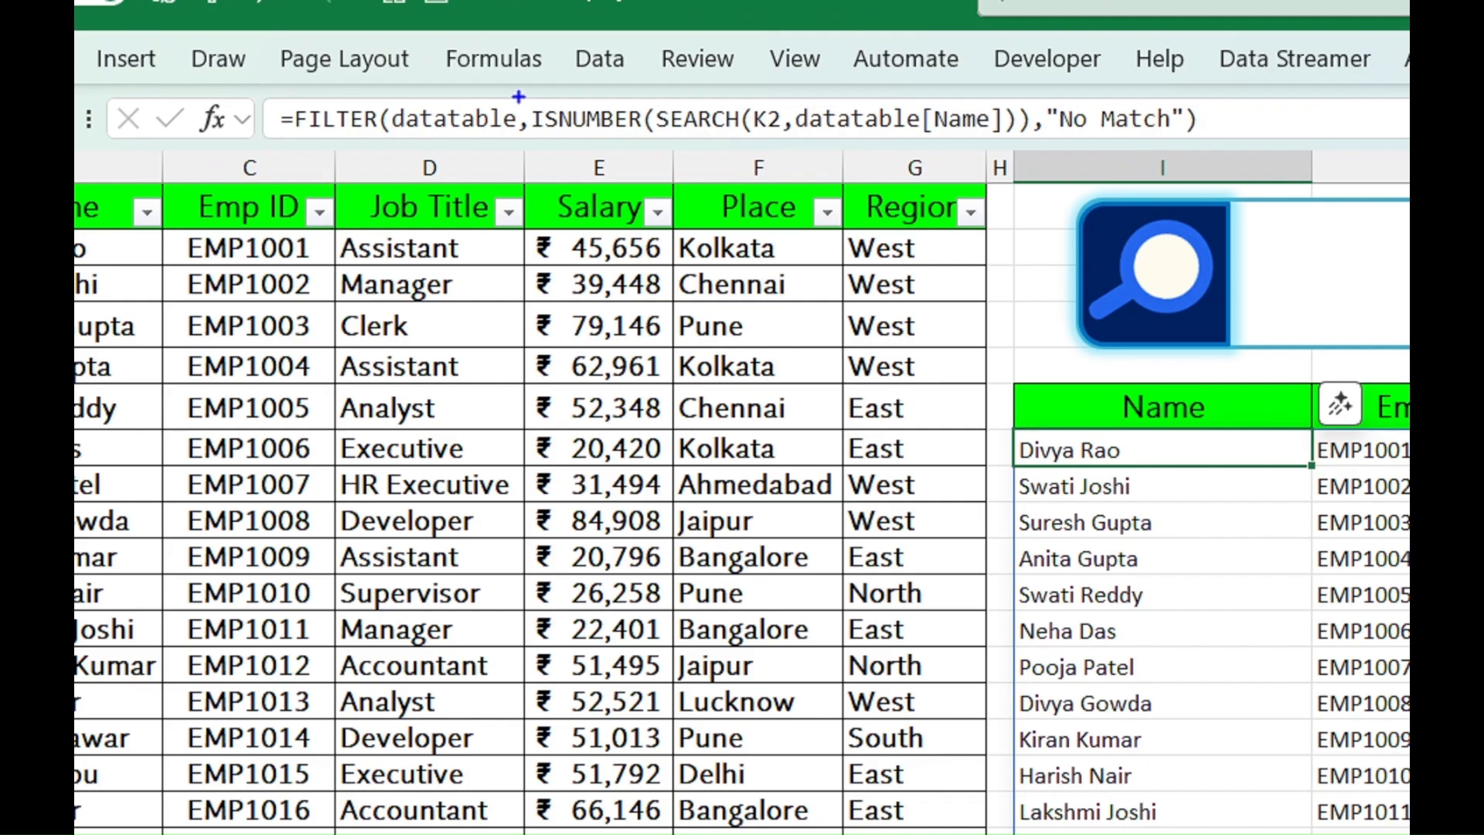
drag(425, 127, 376, 174)
mouse_move(521, 92)
mouse_down()
mouse_move(585, 154)
mouse_move(1035, 154)
mouse_up()
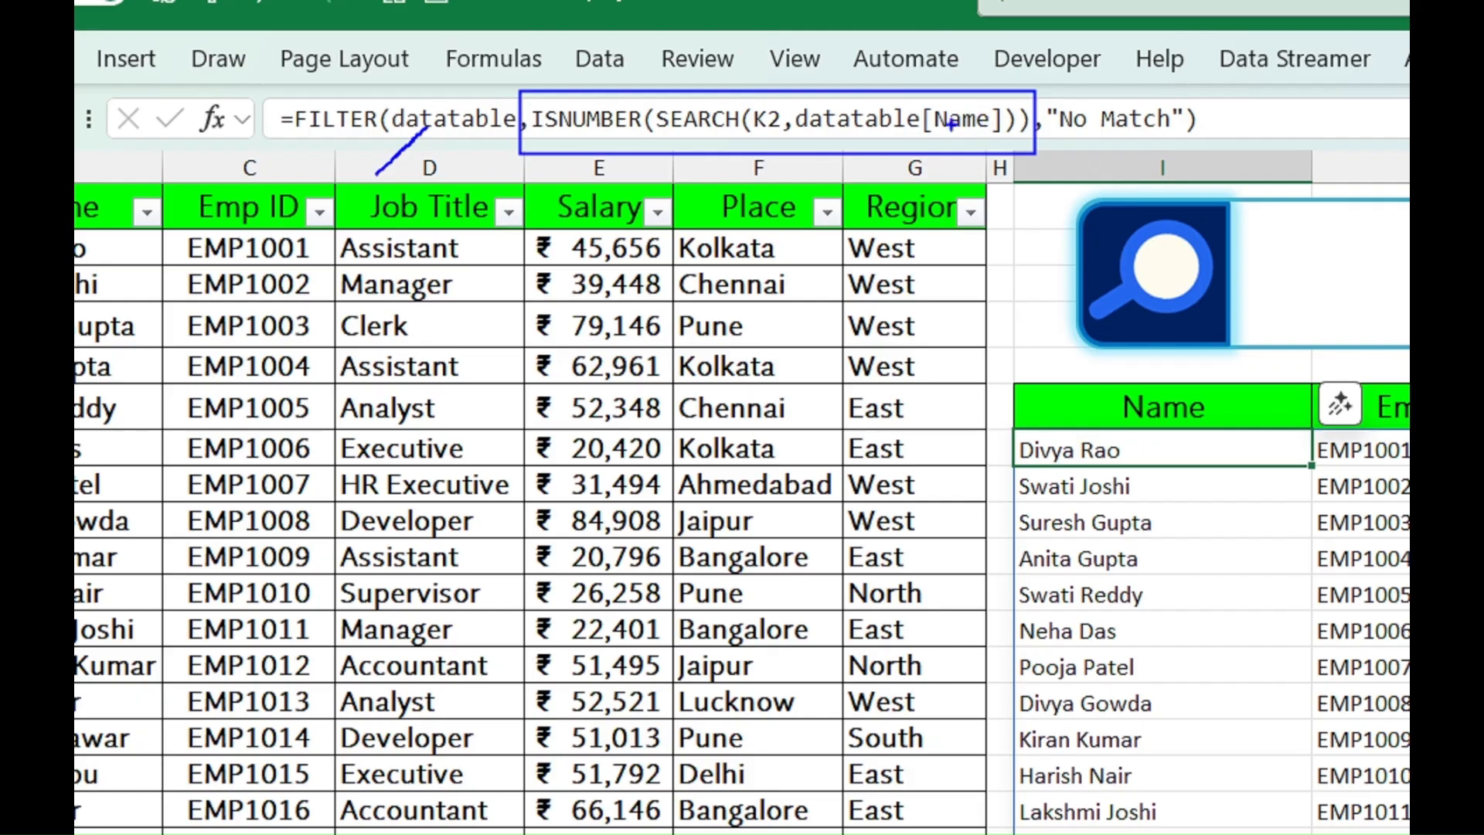
mouse_move(918, 122)
mouse_down()
mouse_move(181, 269)
mouse_move(89, 248)
mouse_up()
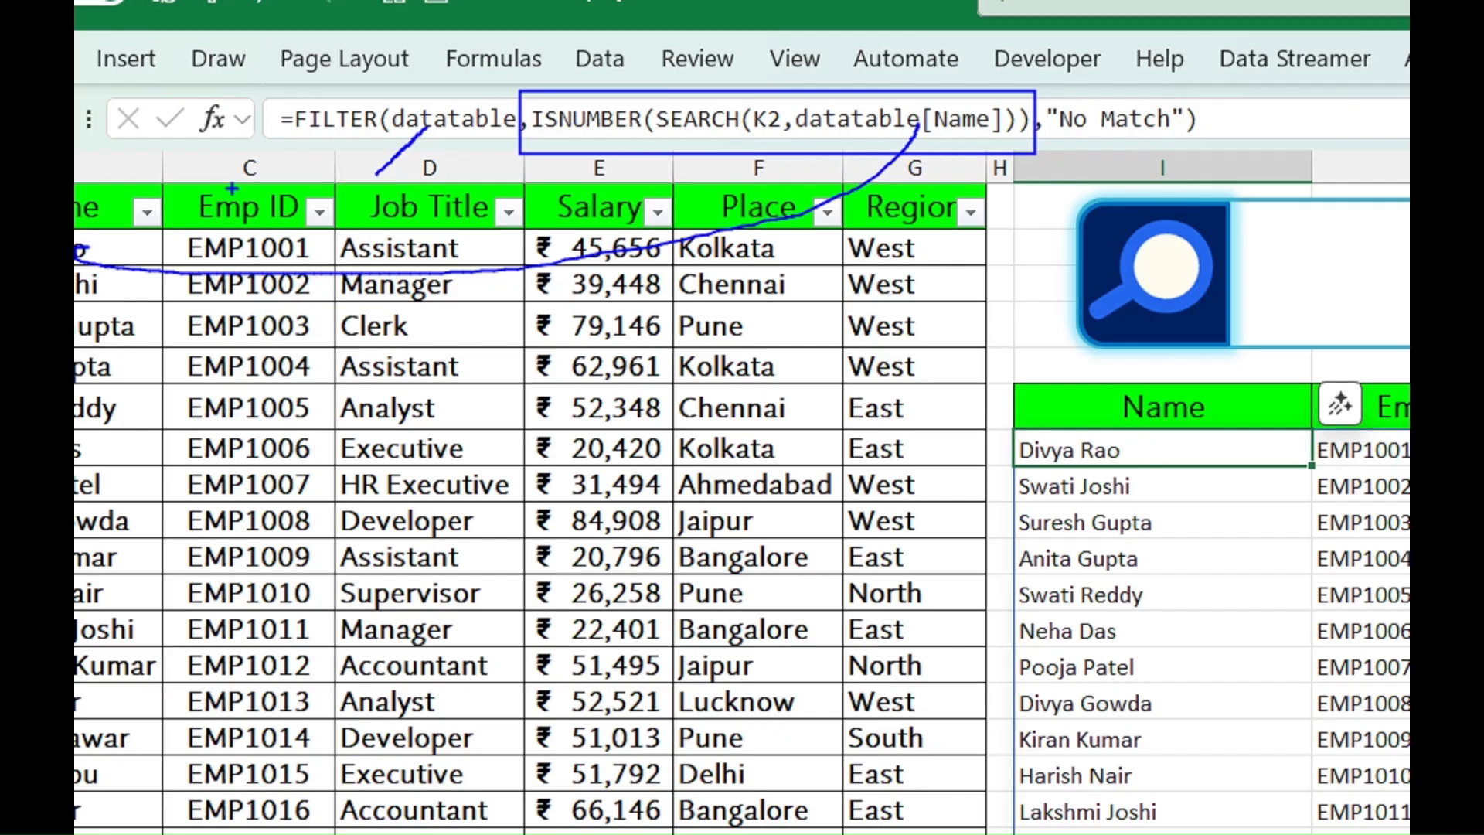
drag(231, 195, 315, 152)
drag(422, 225, 479, 168)
drag(568, 216, 620, 173)
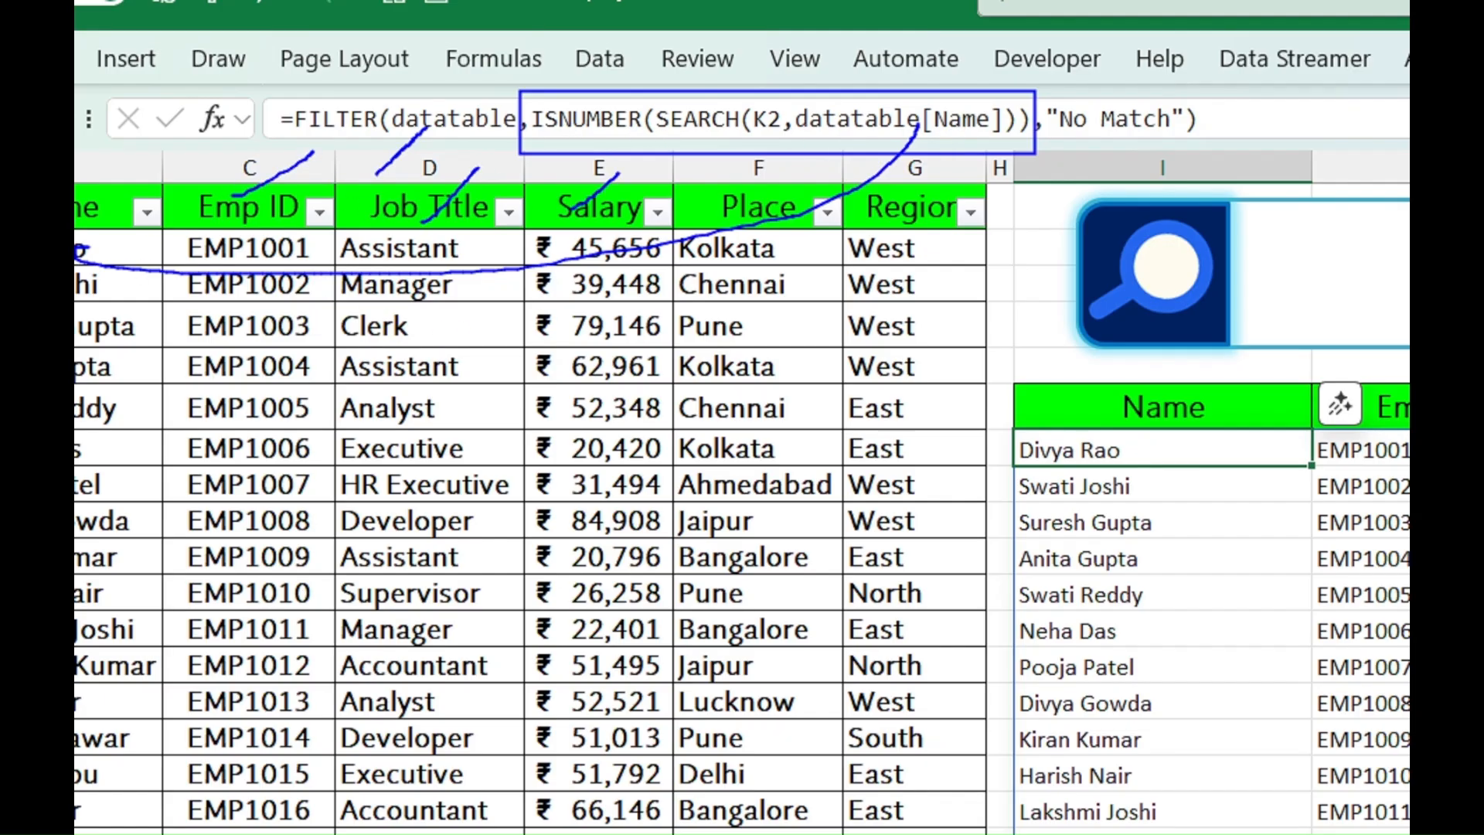
drag(790, 225, 821, 168)
drag(919, 228, 981, 176)
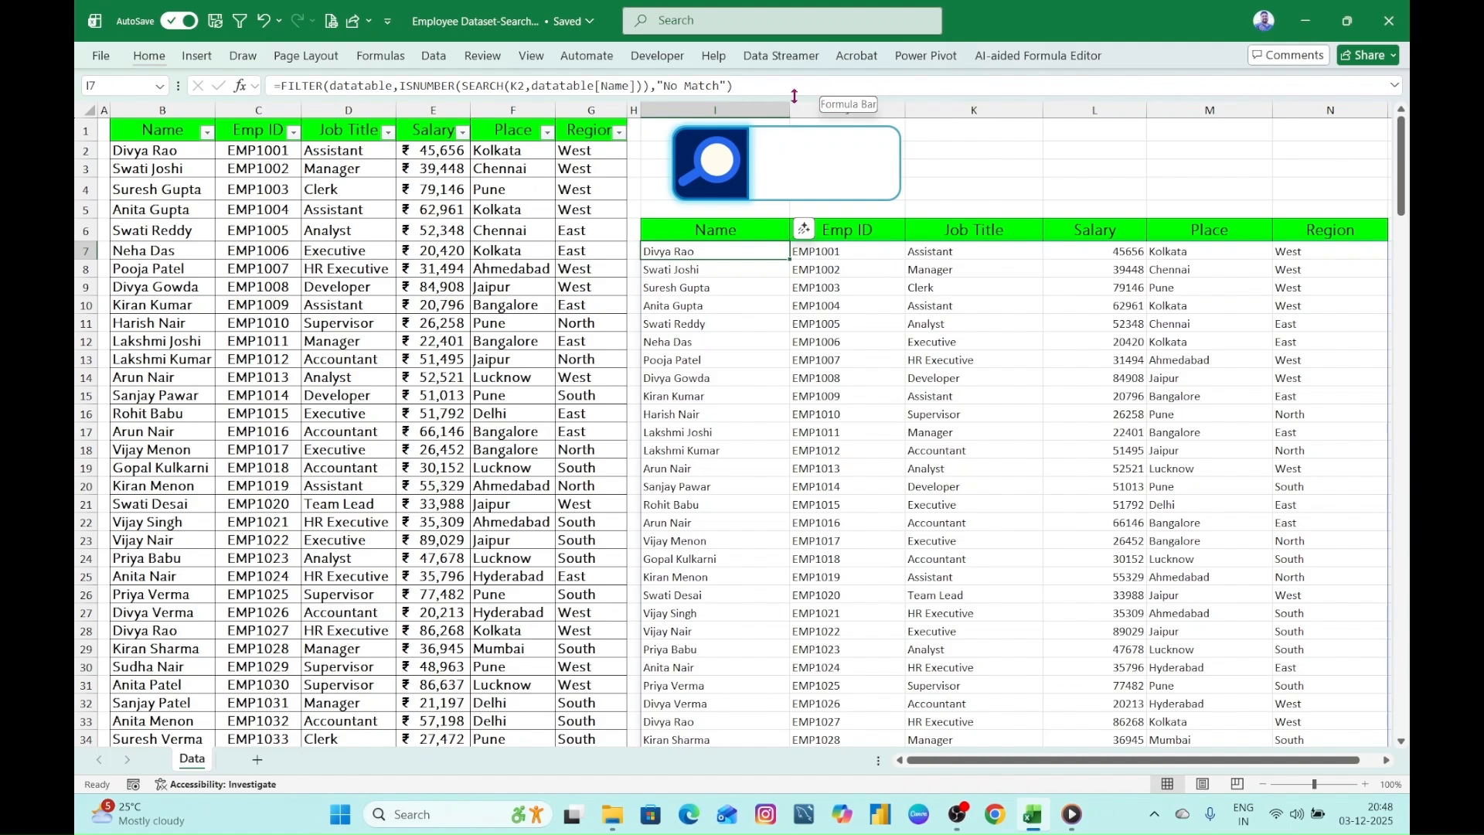
- Enlarge the formula bar so that a longer formula can be edited over several lines
drag(811, 95, 773, 179)
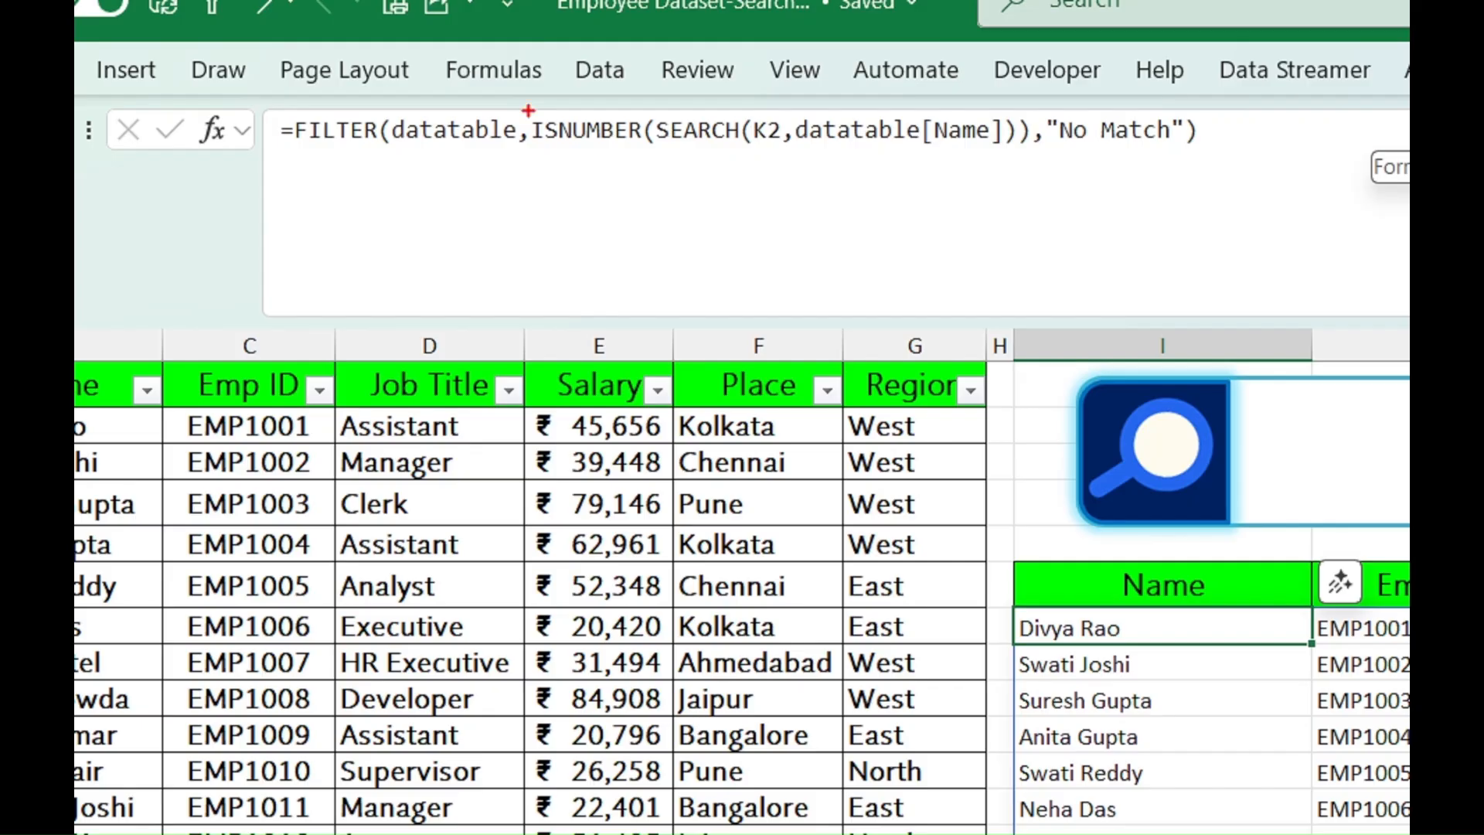
mouse_move(528, 110)
mouse_down()
mouse_move(538, 157)
mouse_move(1029, 163)
mouse_up()
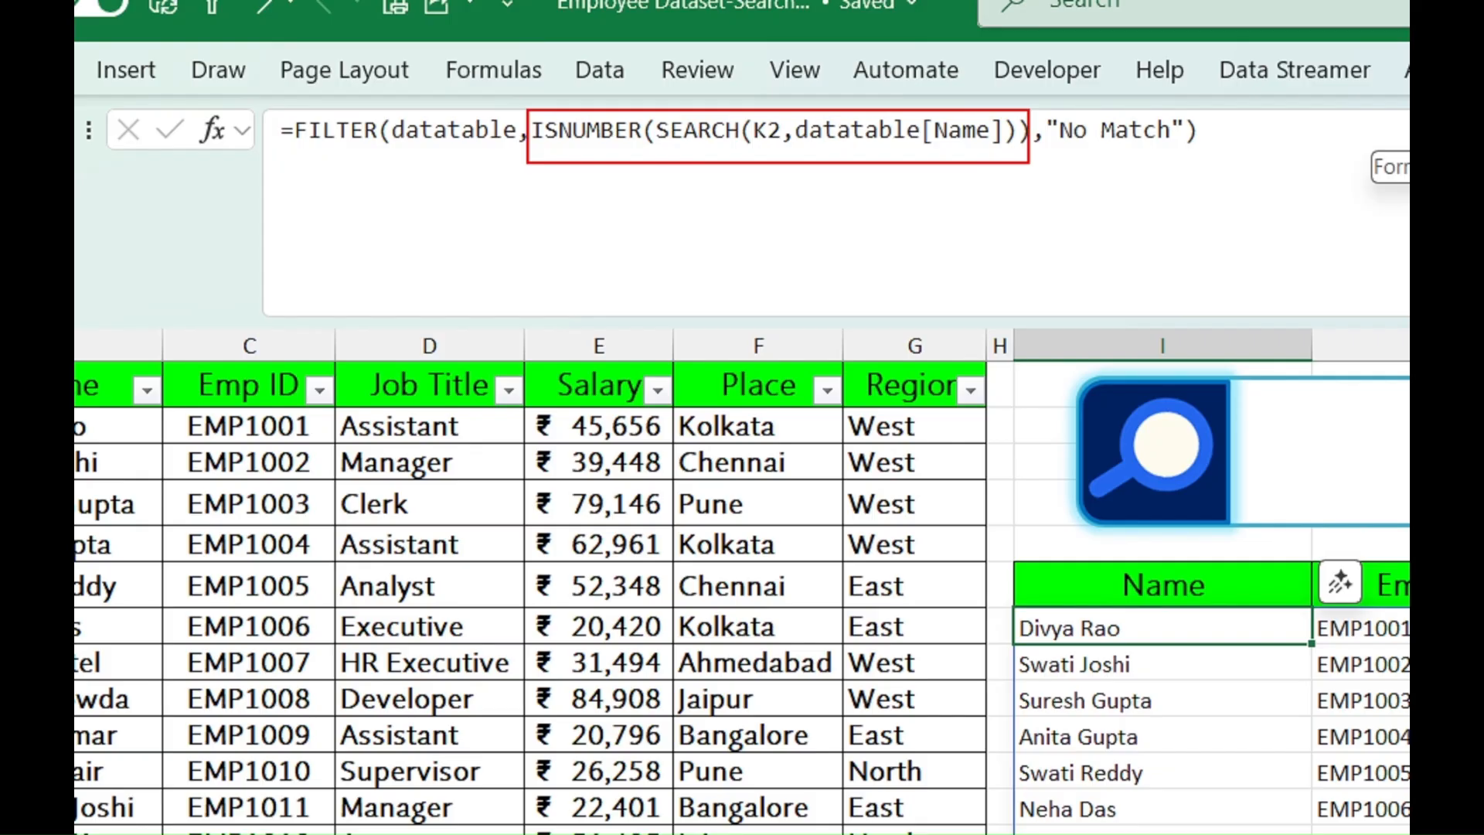
drag(1028, 162, 1032, 205)
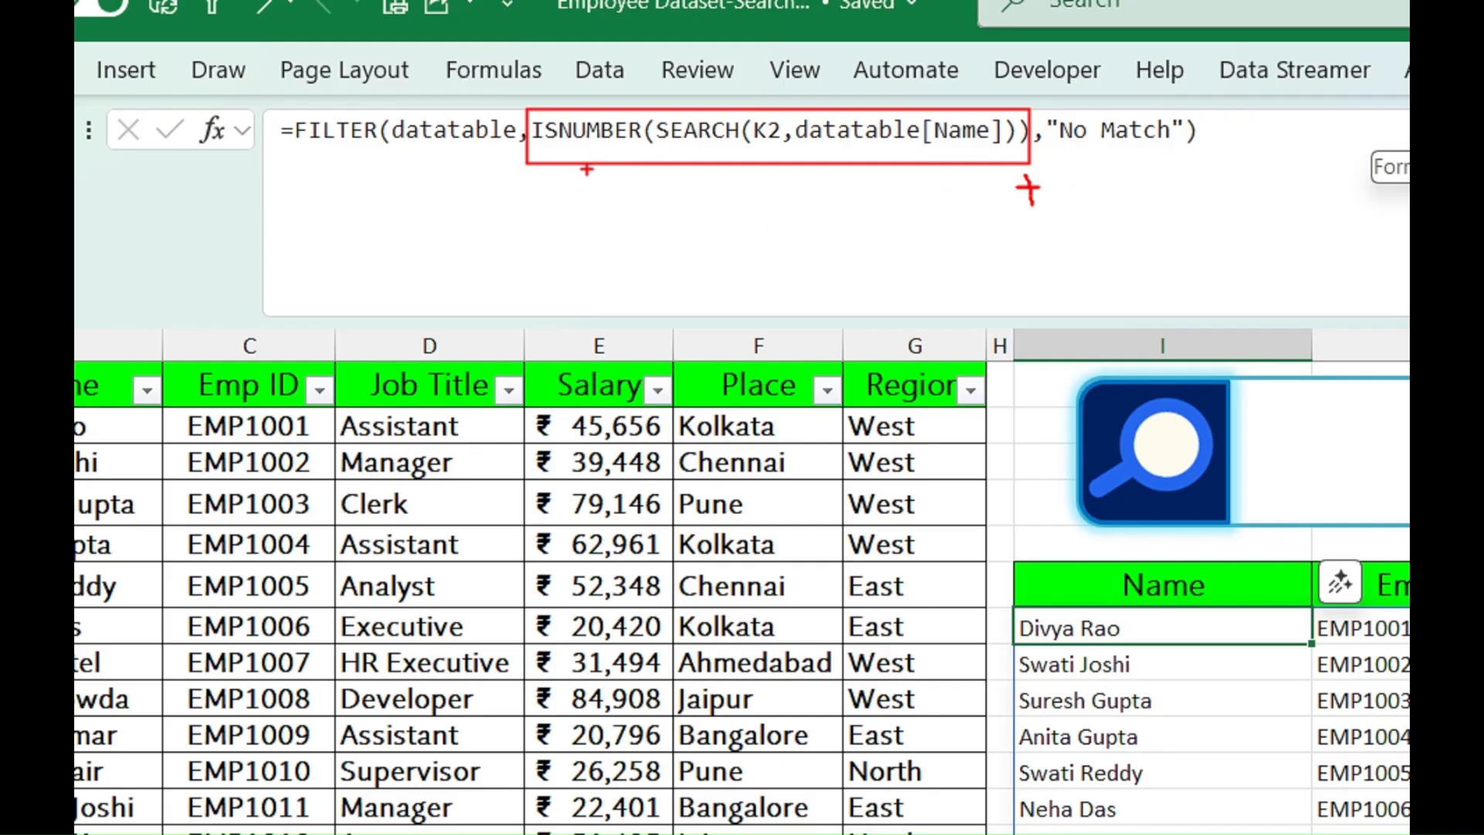
drag(587, 170, 581, 197)
text(copy the formula)
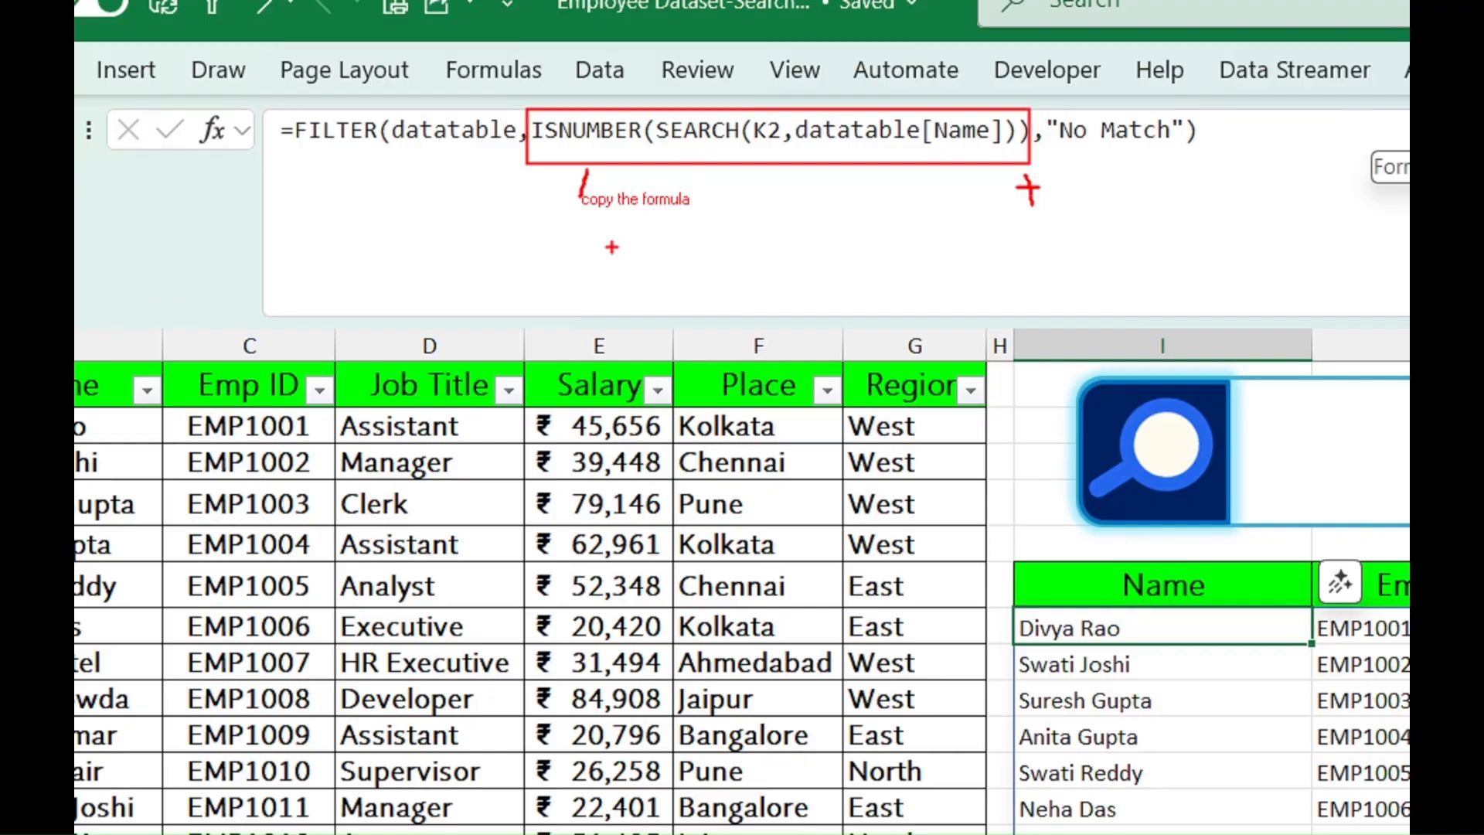
key(Escape)
- Copy the ISNUMBER(SEARCH(K2,datatable[Name])) condition in I7's formula and append the copy after it with a + operator
click(400, 85)
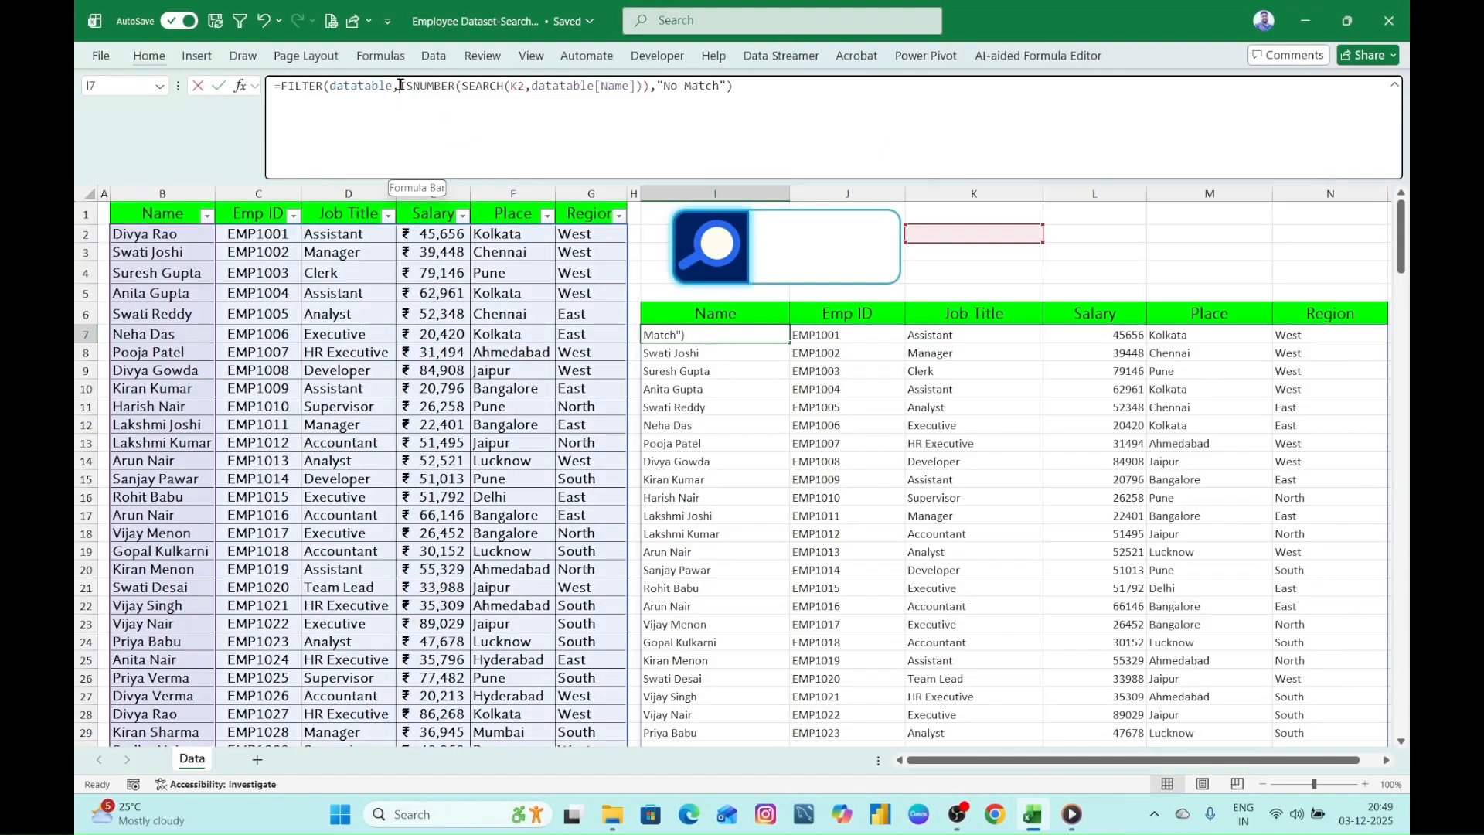
drag(400, 85, 649, 95)
key(ctrl+c)
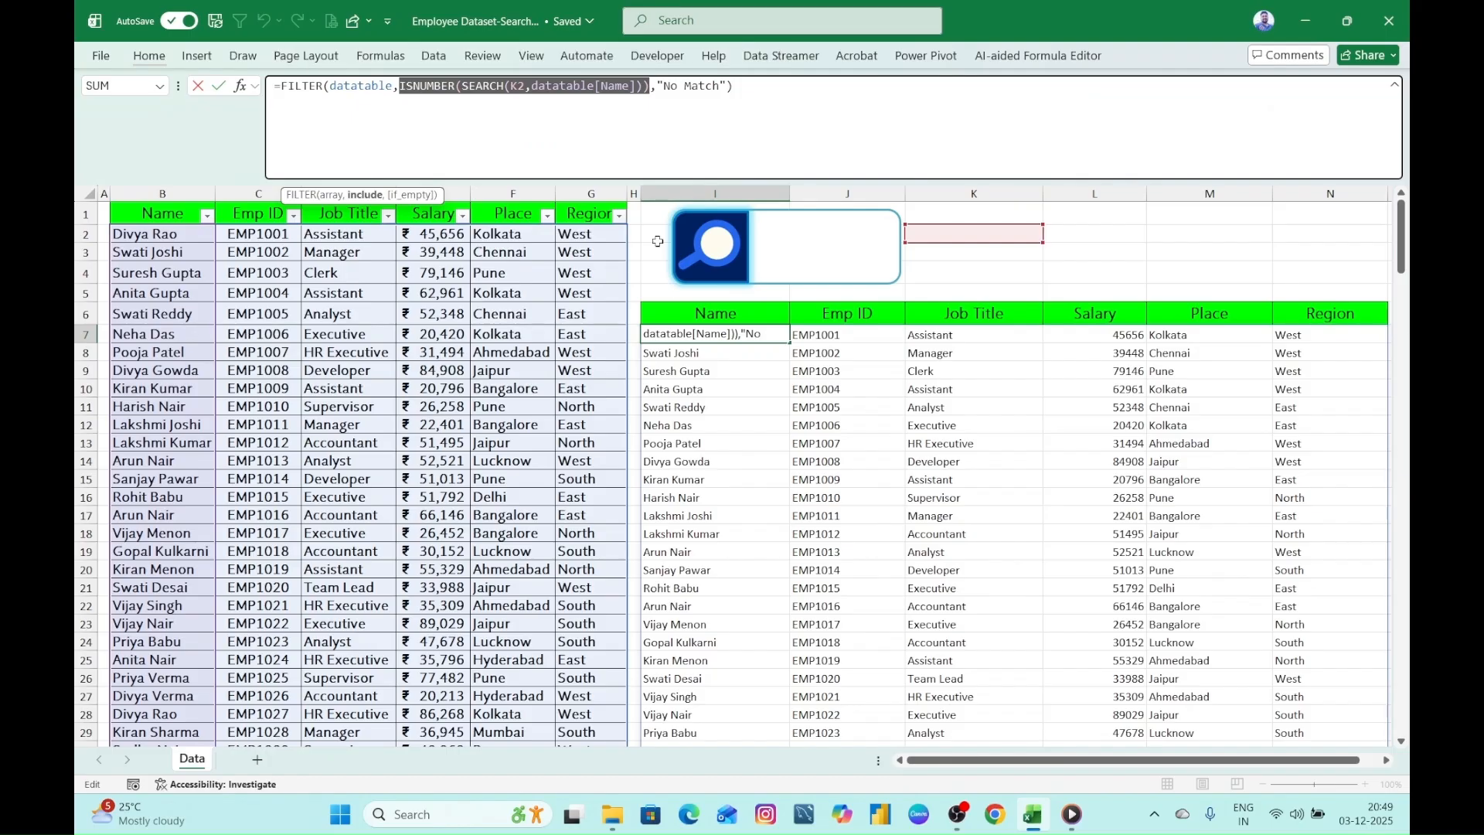
click(652, 99)
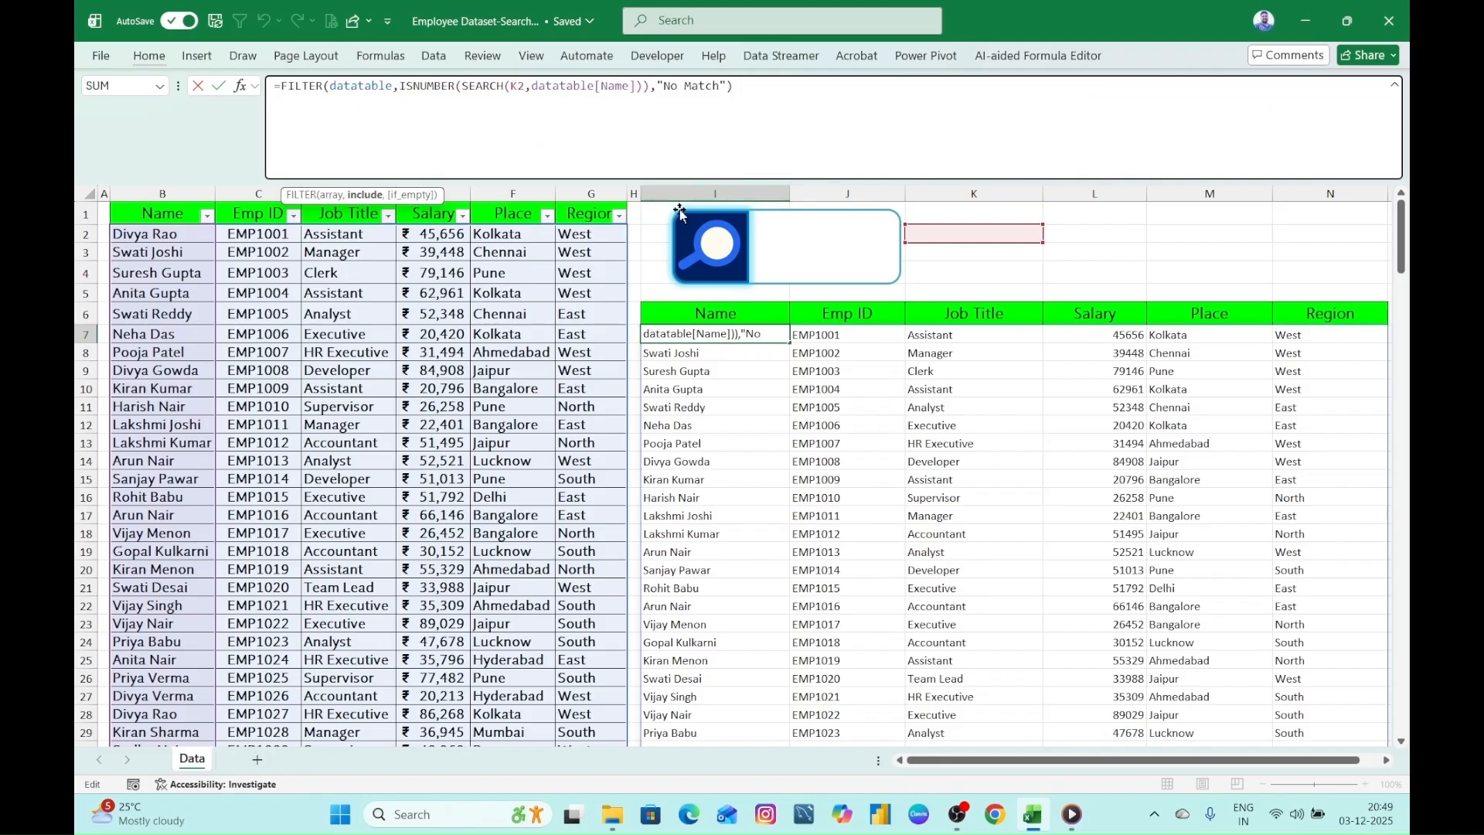
text(+)
key(ctrl+v)
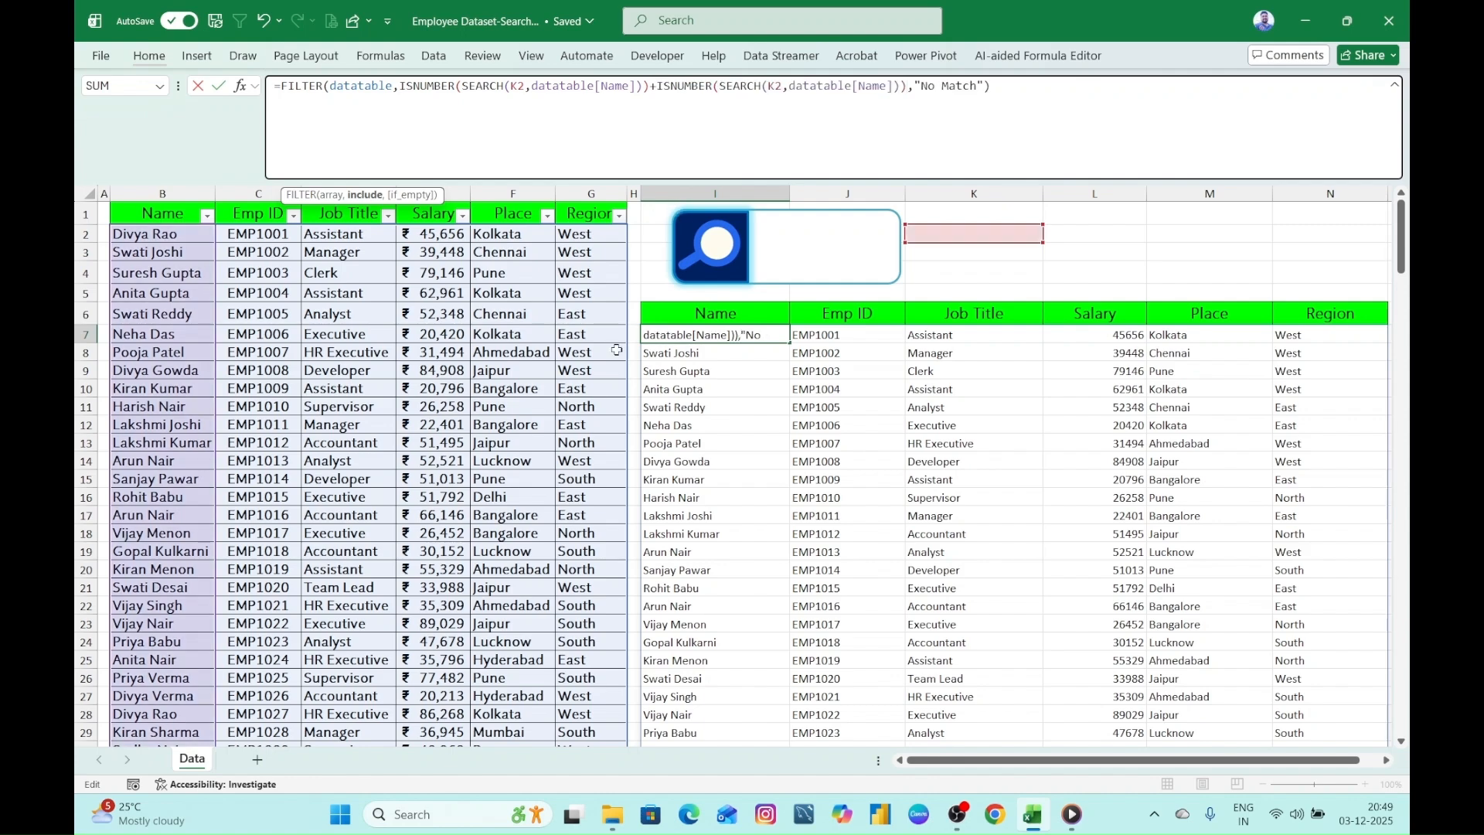
- Change the searched column in the second ISNUMBER condition to datatable[Emp ID]
click(859, 85)
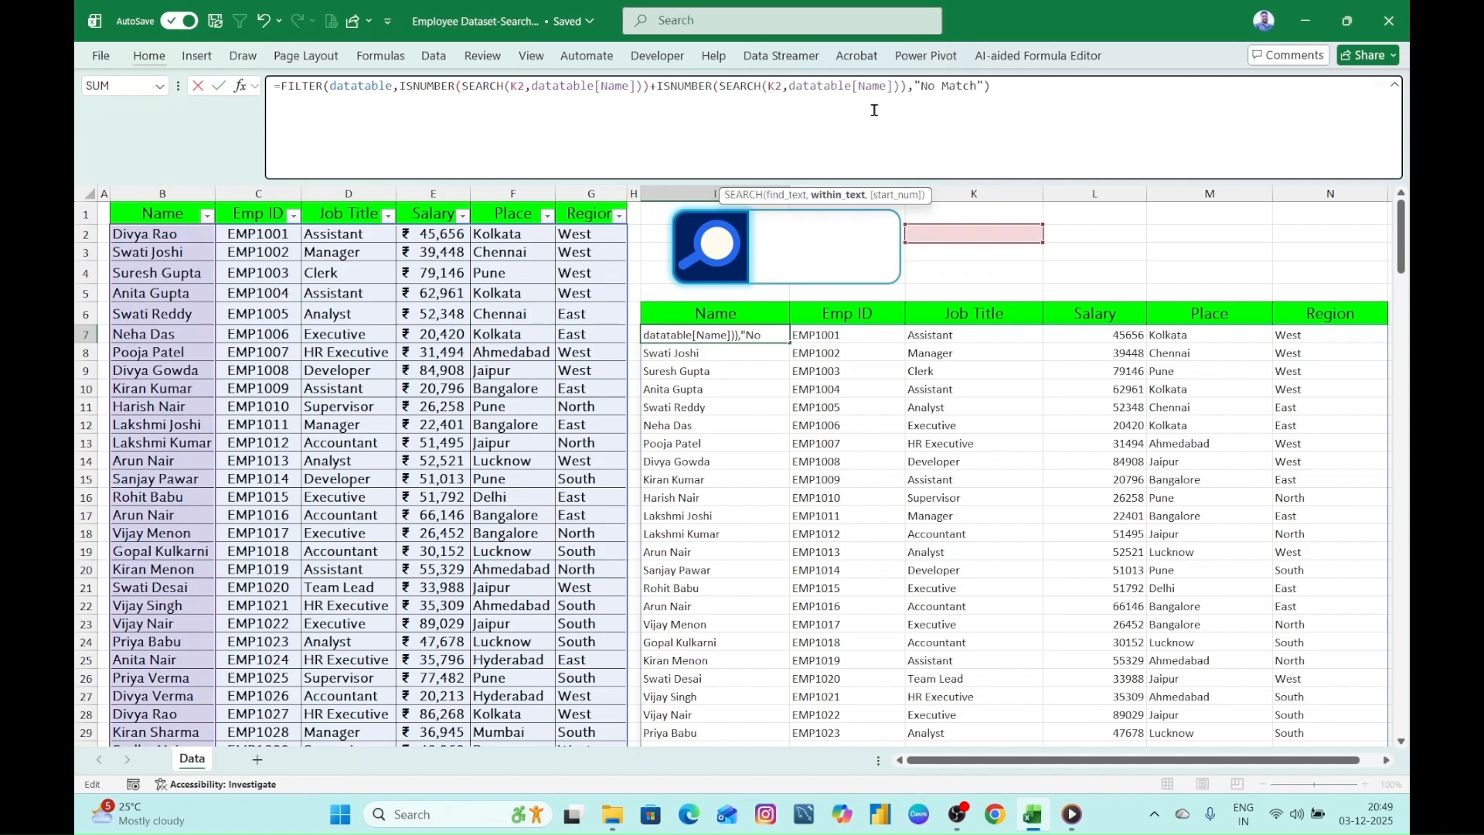
key(shift+Right)
key(shift+Right)
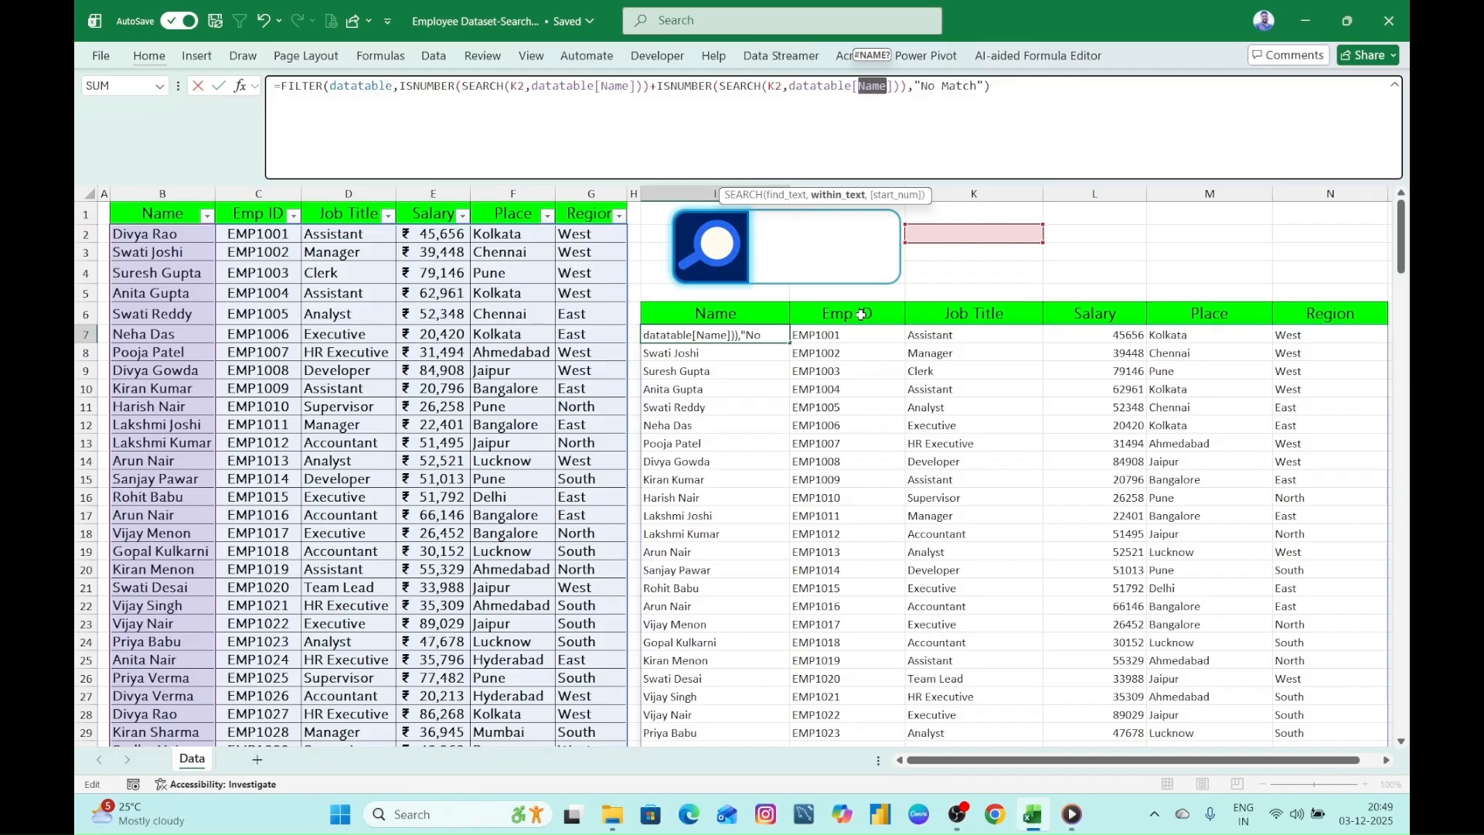
text(Em)
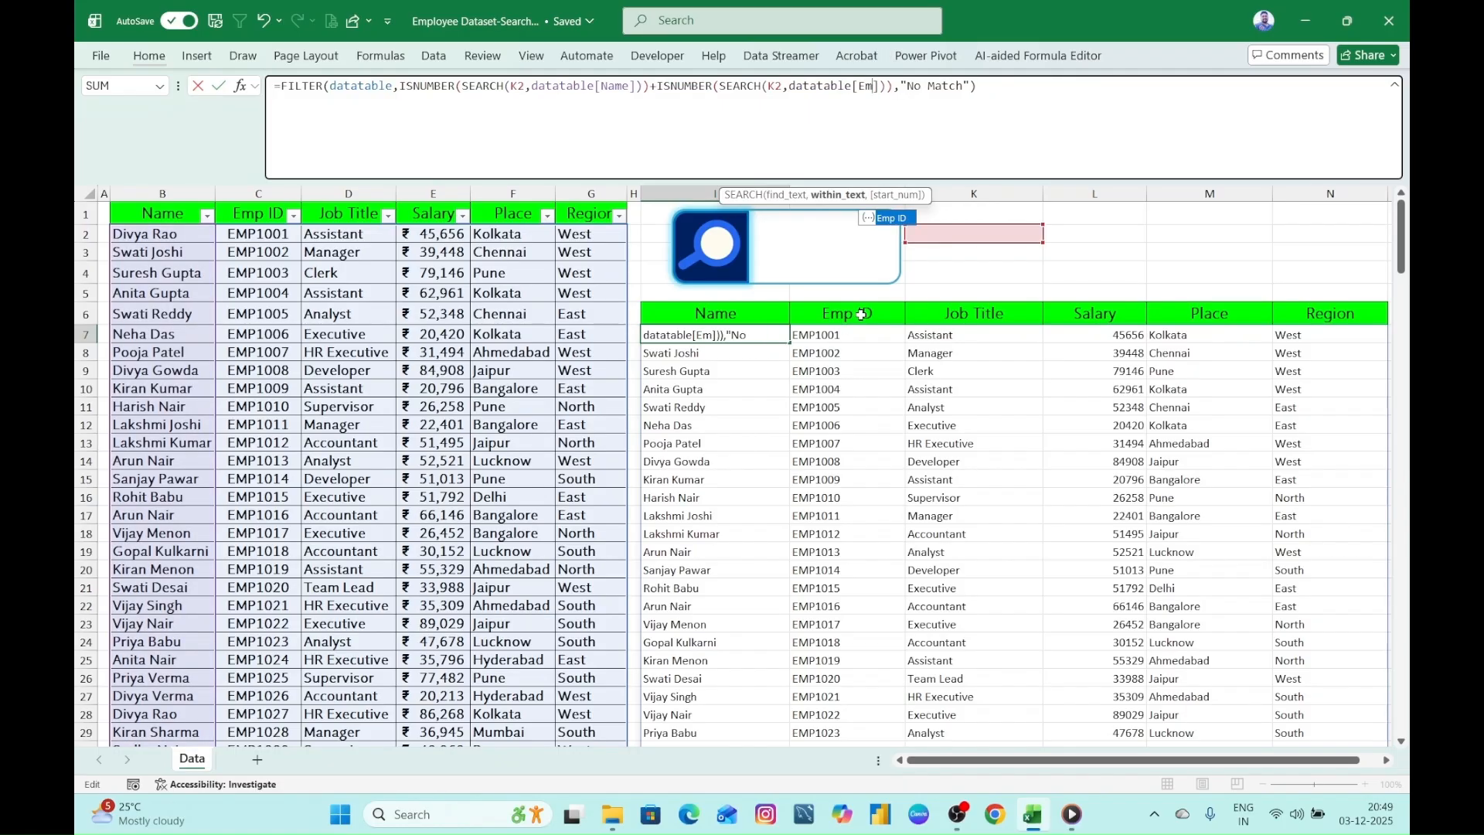
double_click(893, 220)
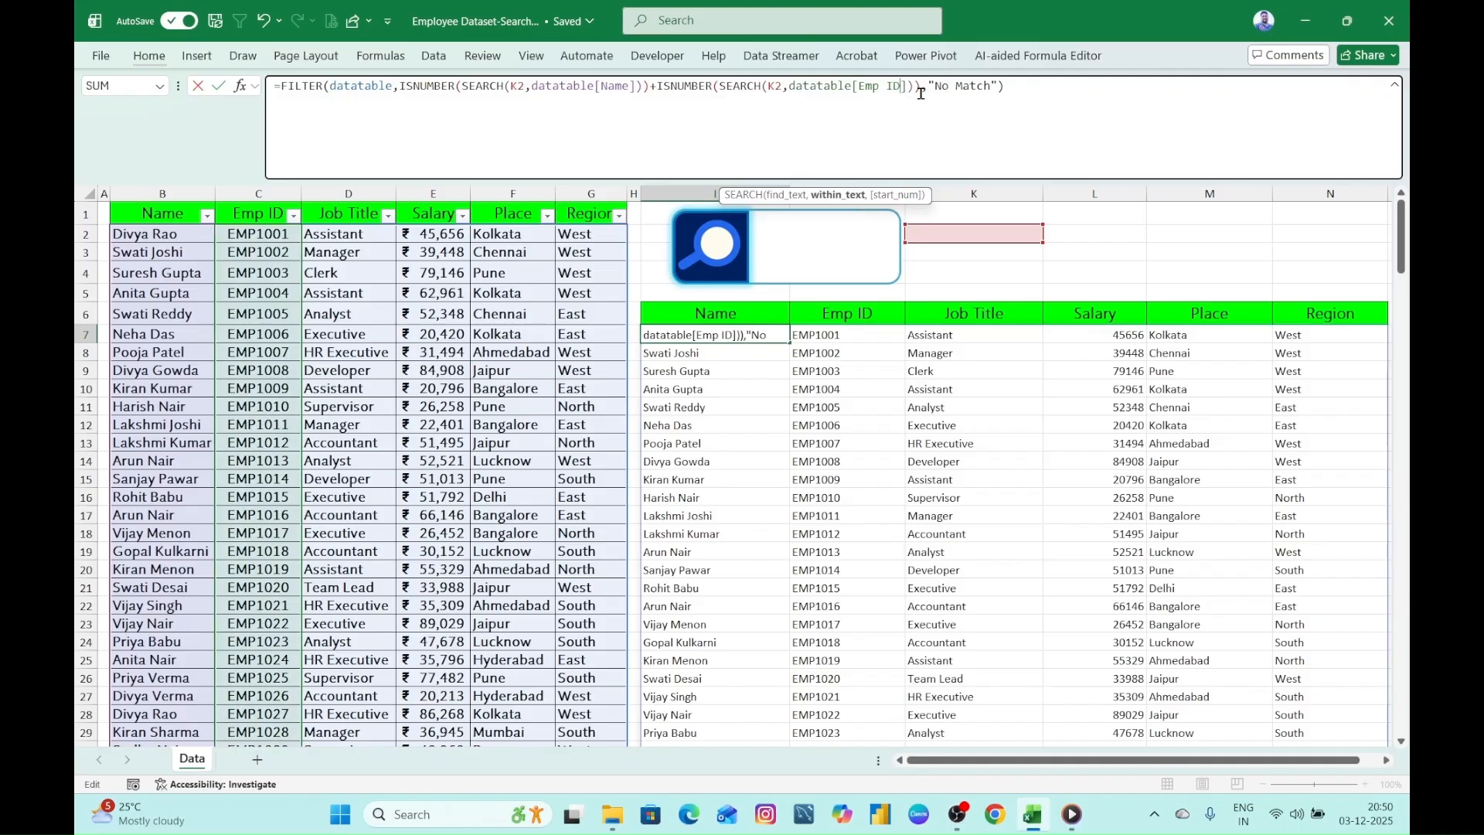
- Append a third + ISNUMBER(SEARCH(K2,...)) condition to I7's FILTER formula that searches datatable[Job Title]
click(920, 124)
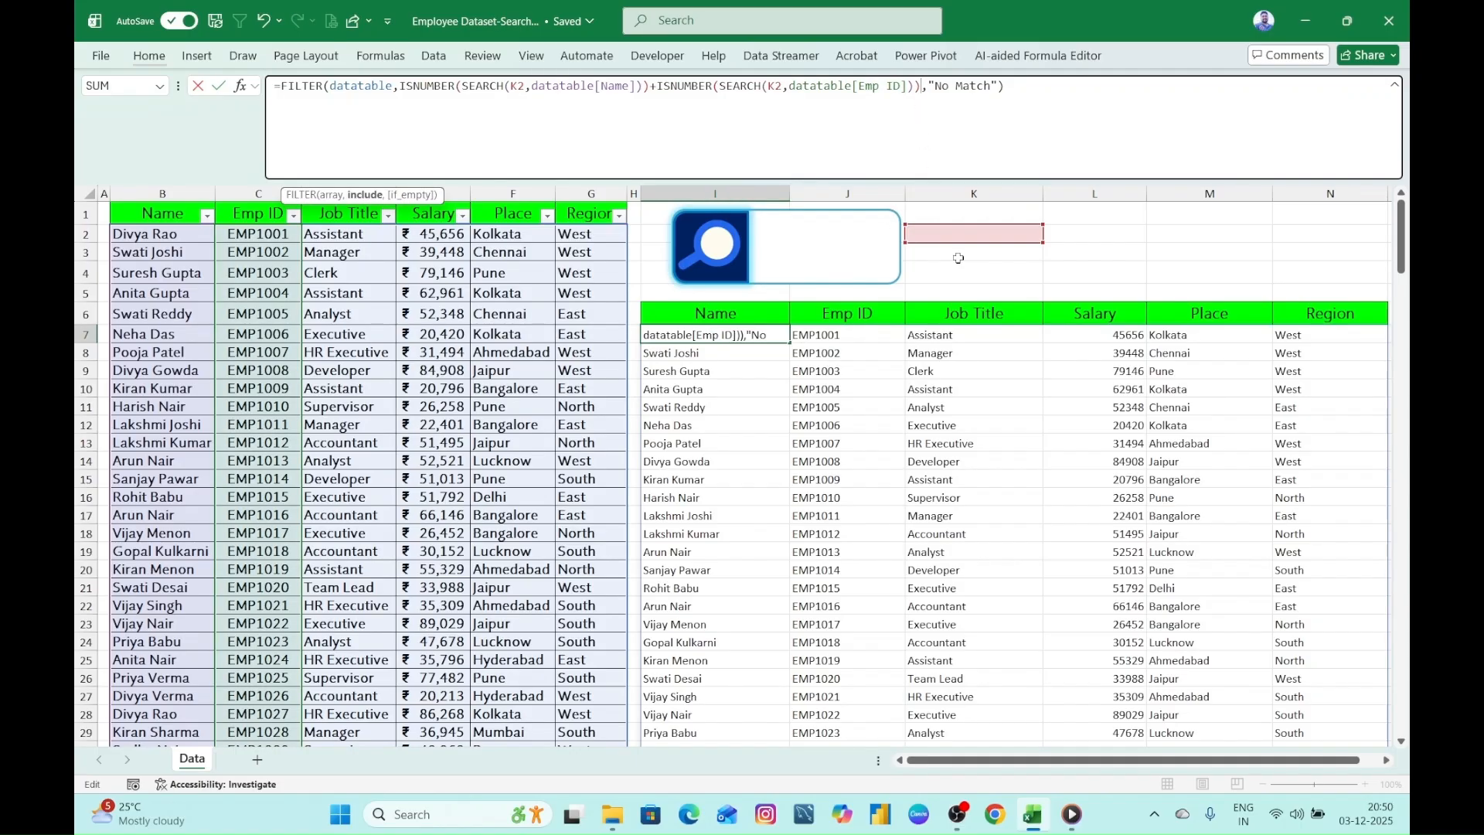
text(+)
key(ctrl+v)
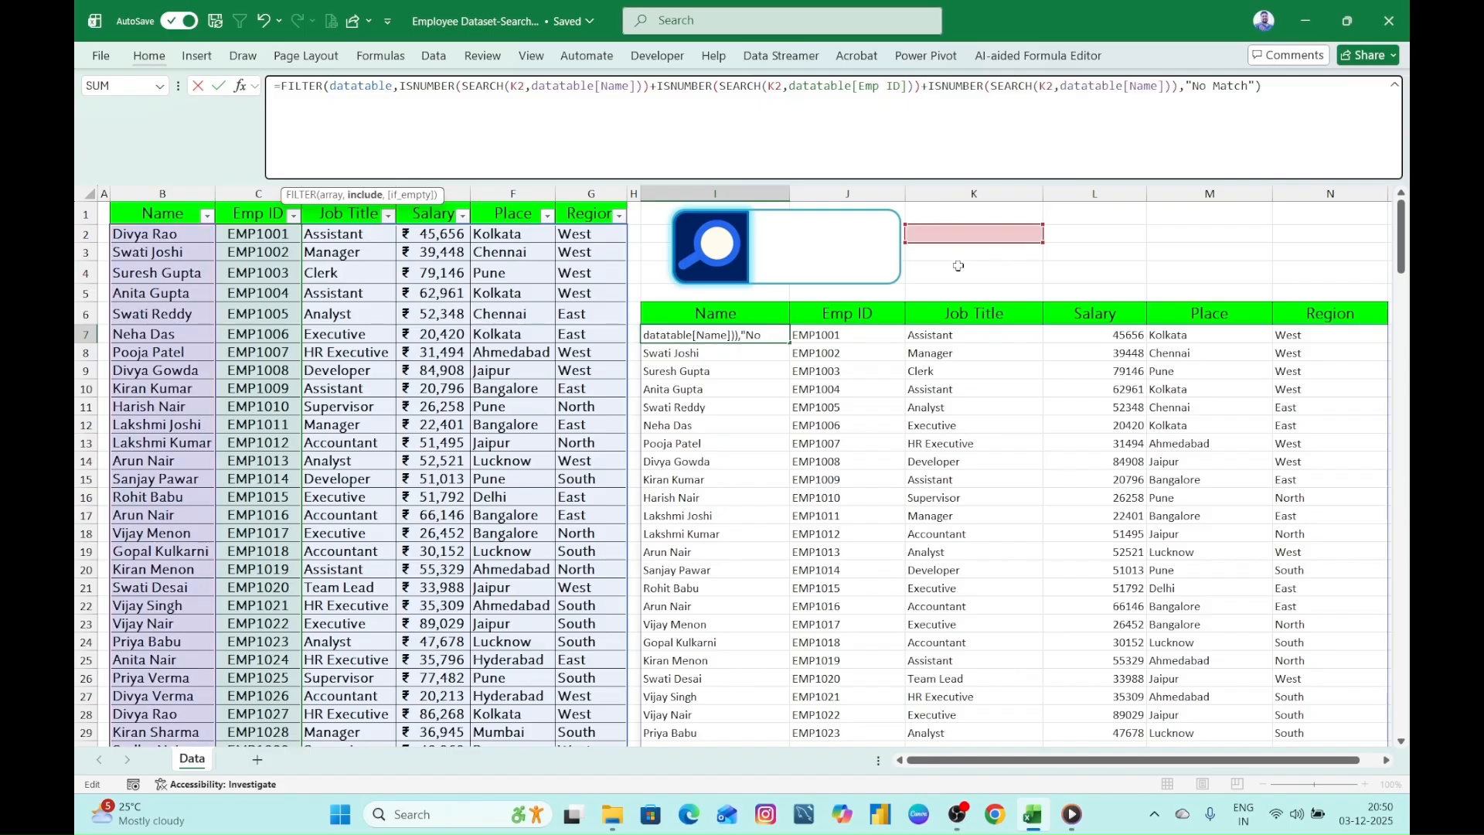
click(1142, 91)
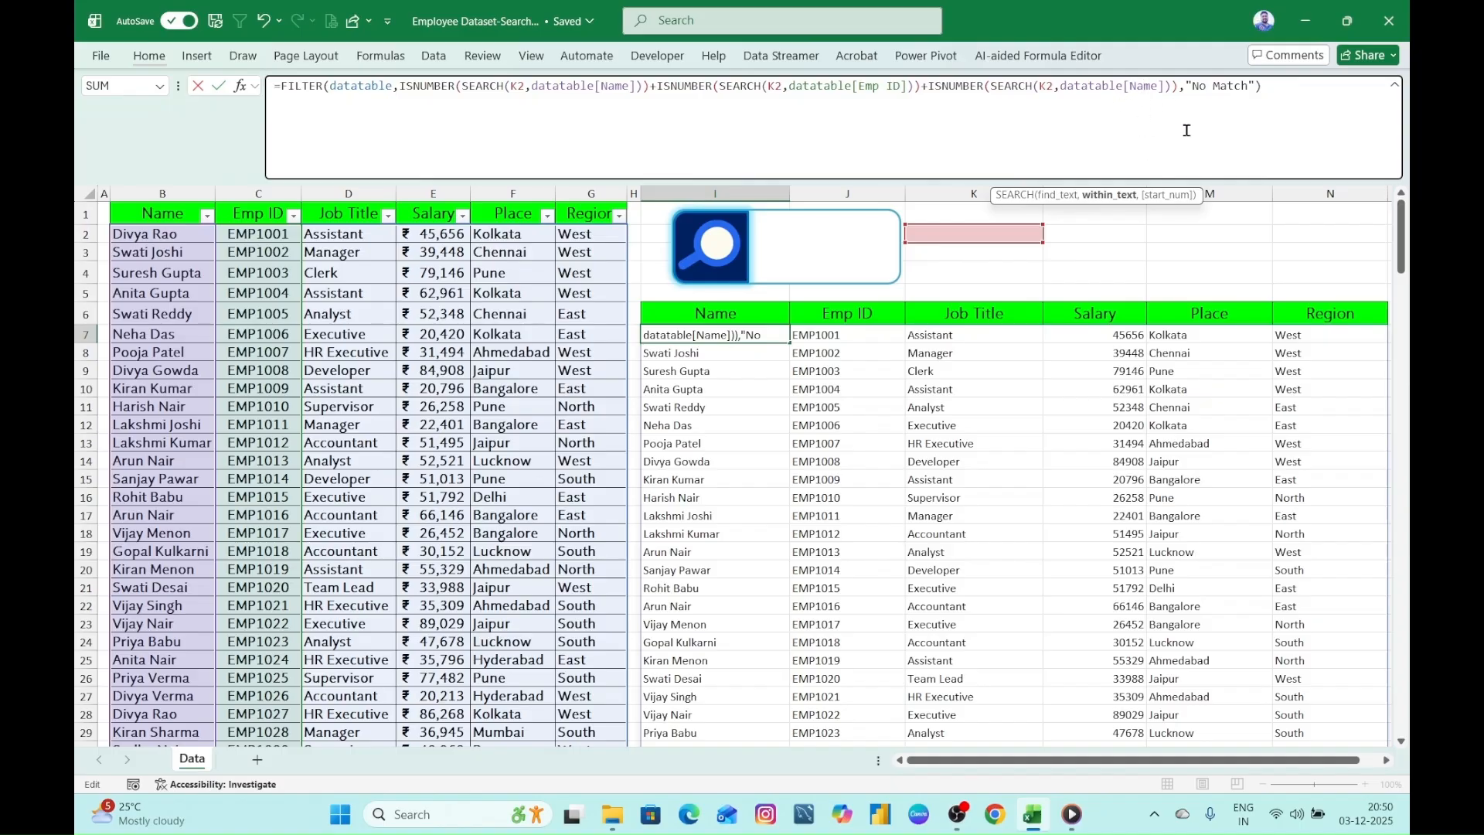
key(shift+Right)
key(shift+Right)
key(shift+Right)
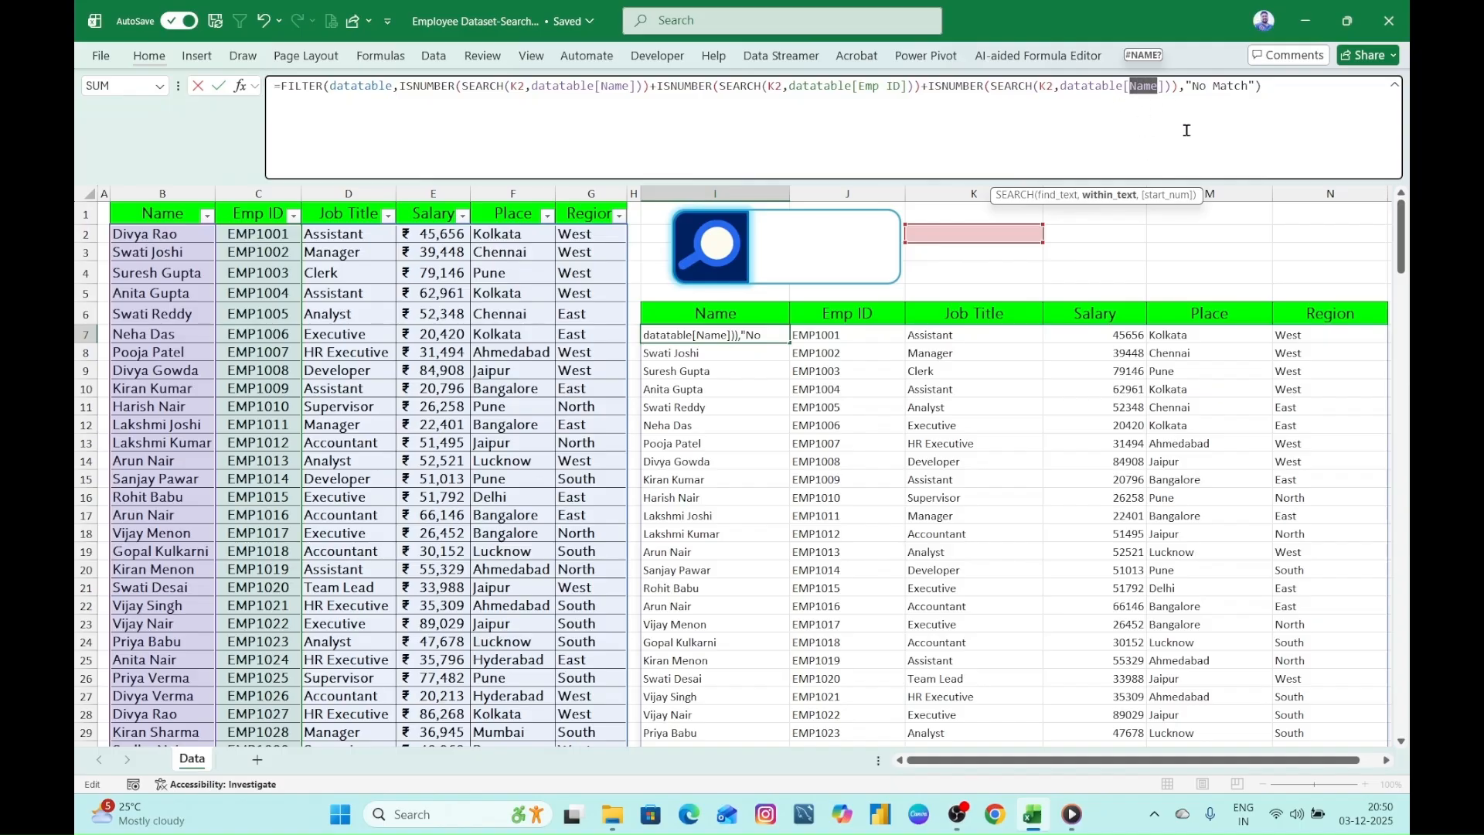
text(Jo)
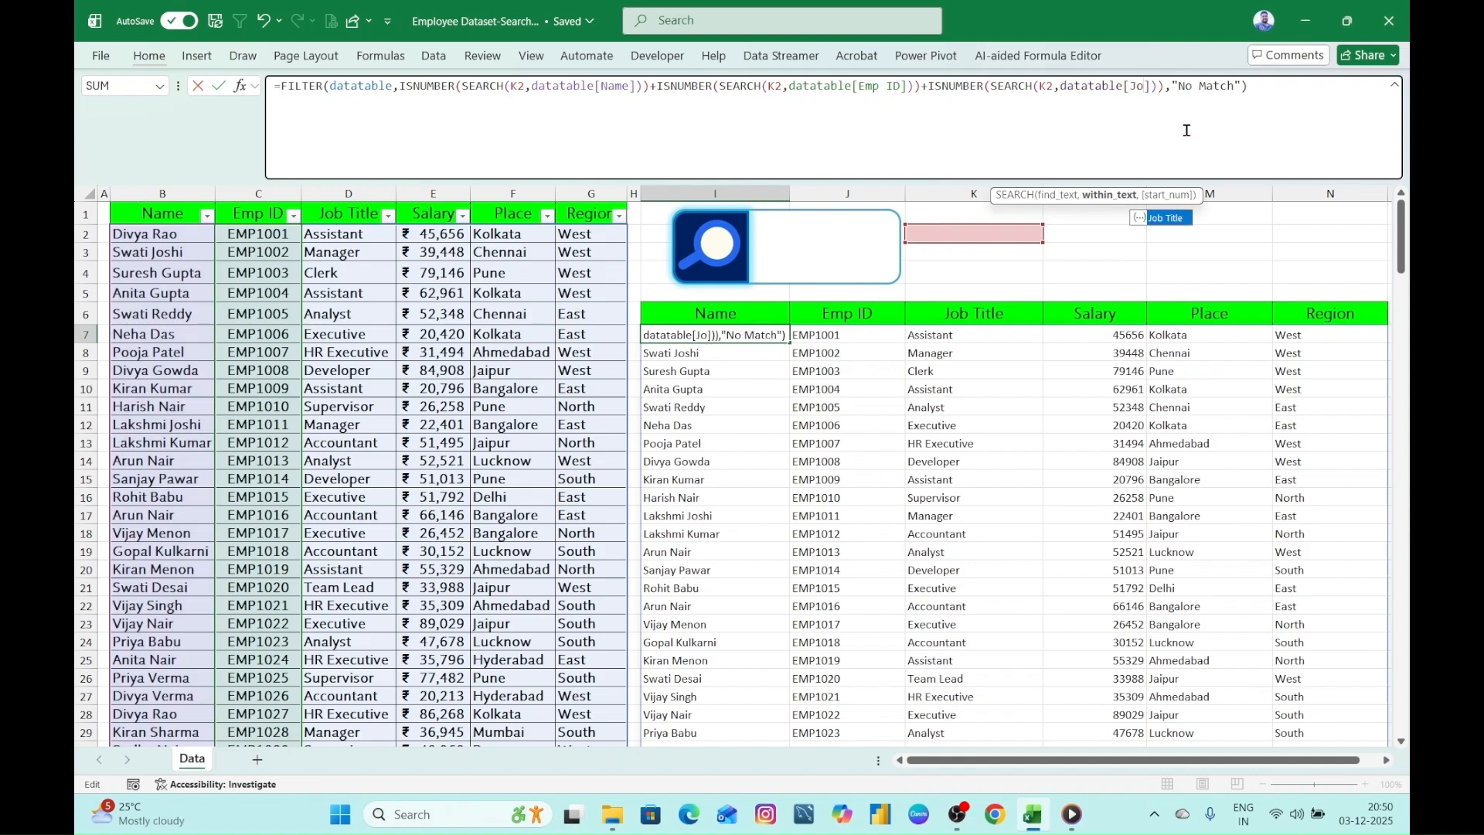
key(Tab)
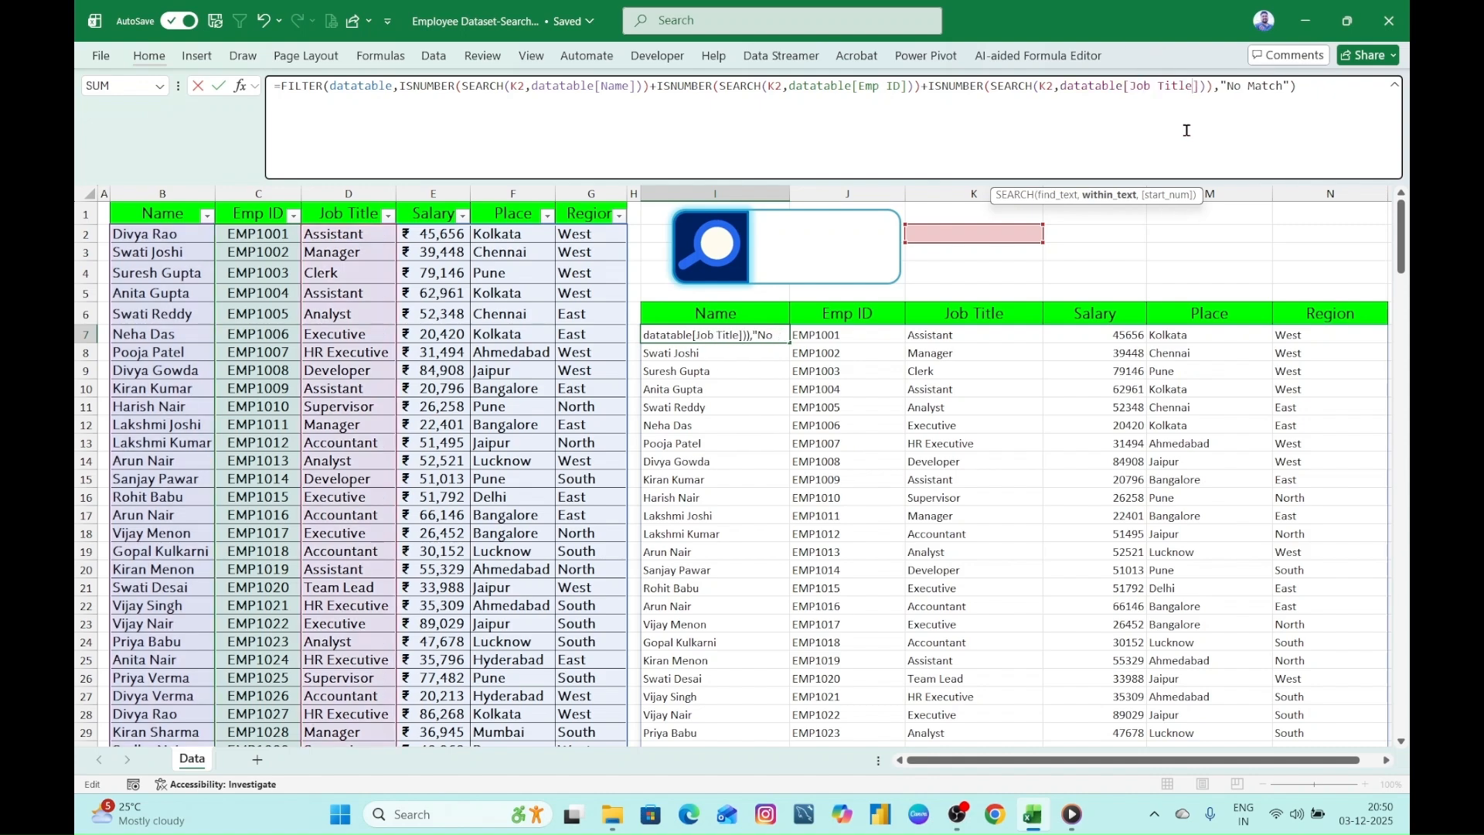
- Append a fourth + ISNUMBER(SEARCH(K2,...)) condition to the FILTER formula that searches datatable[Salary]
click(1212, 86)
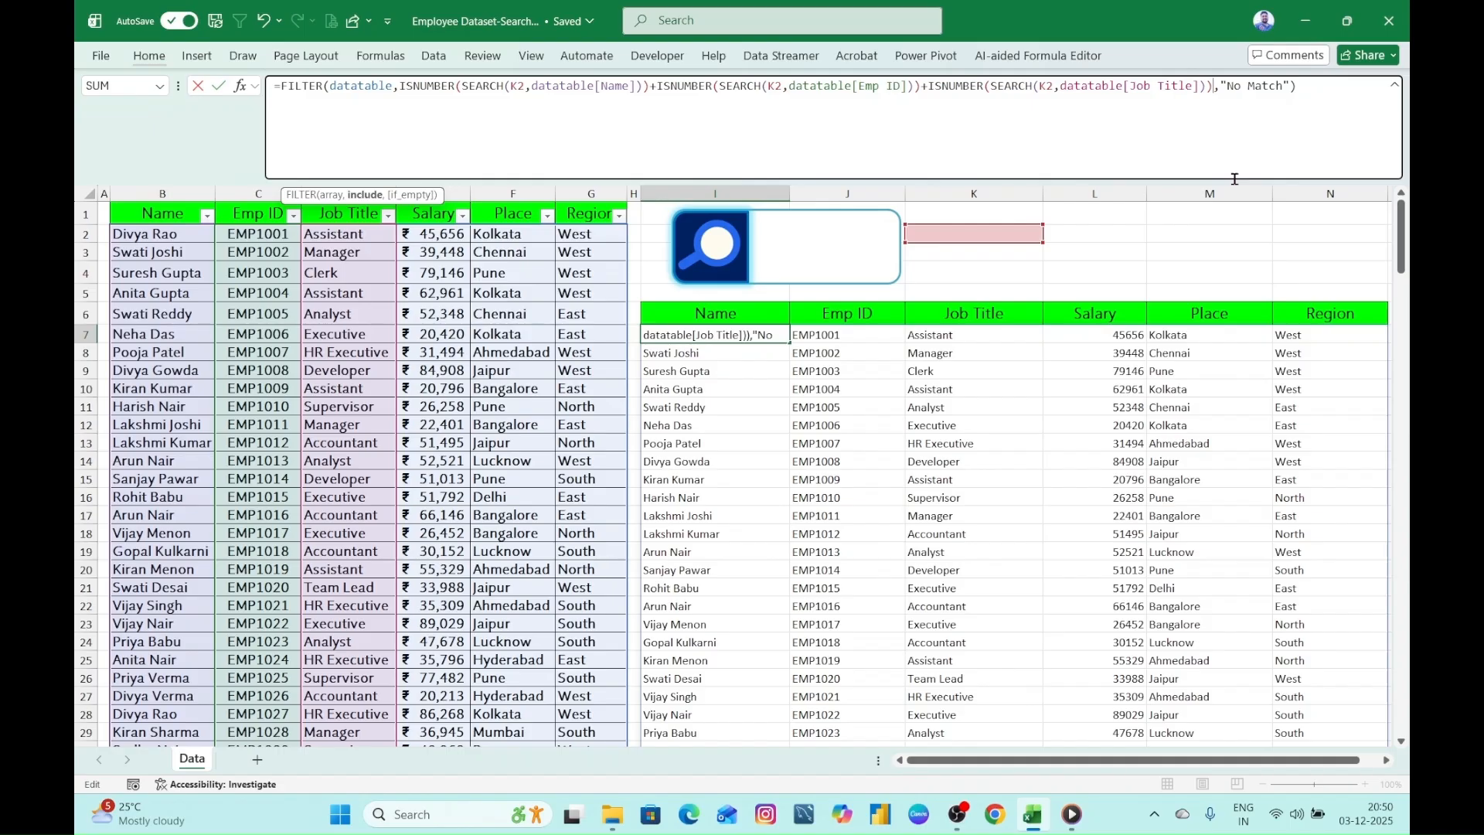
text(+)
key(ctrl+v)
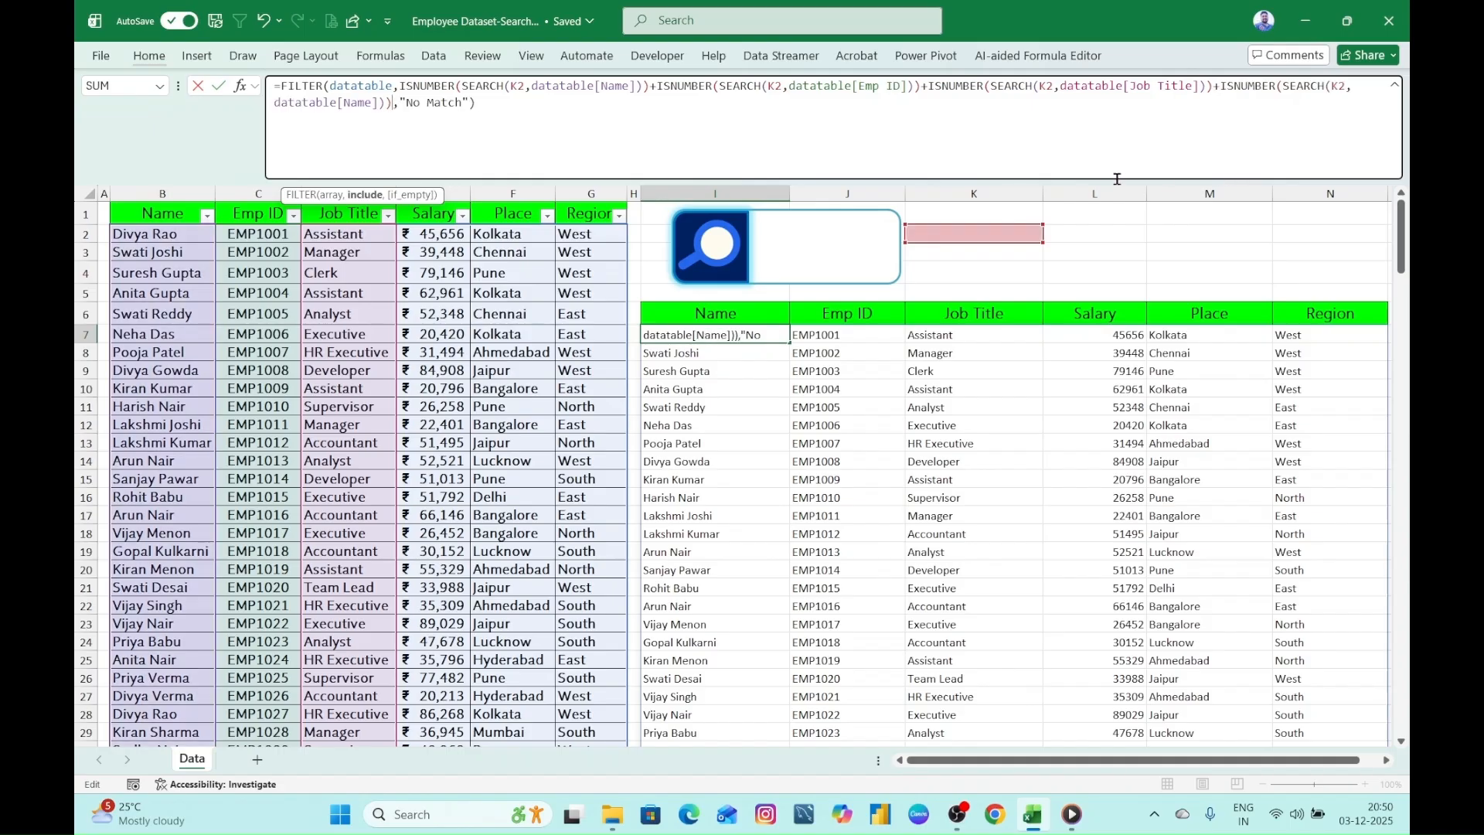
click(348, 103)
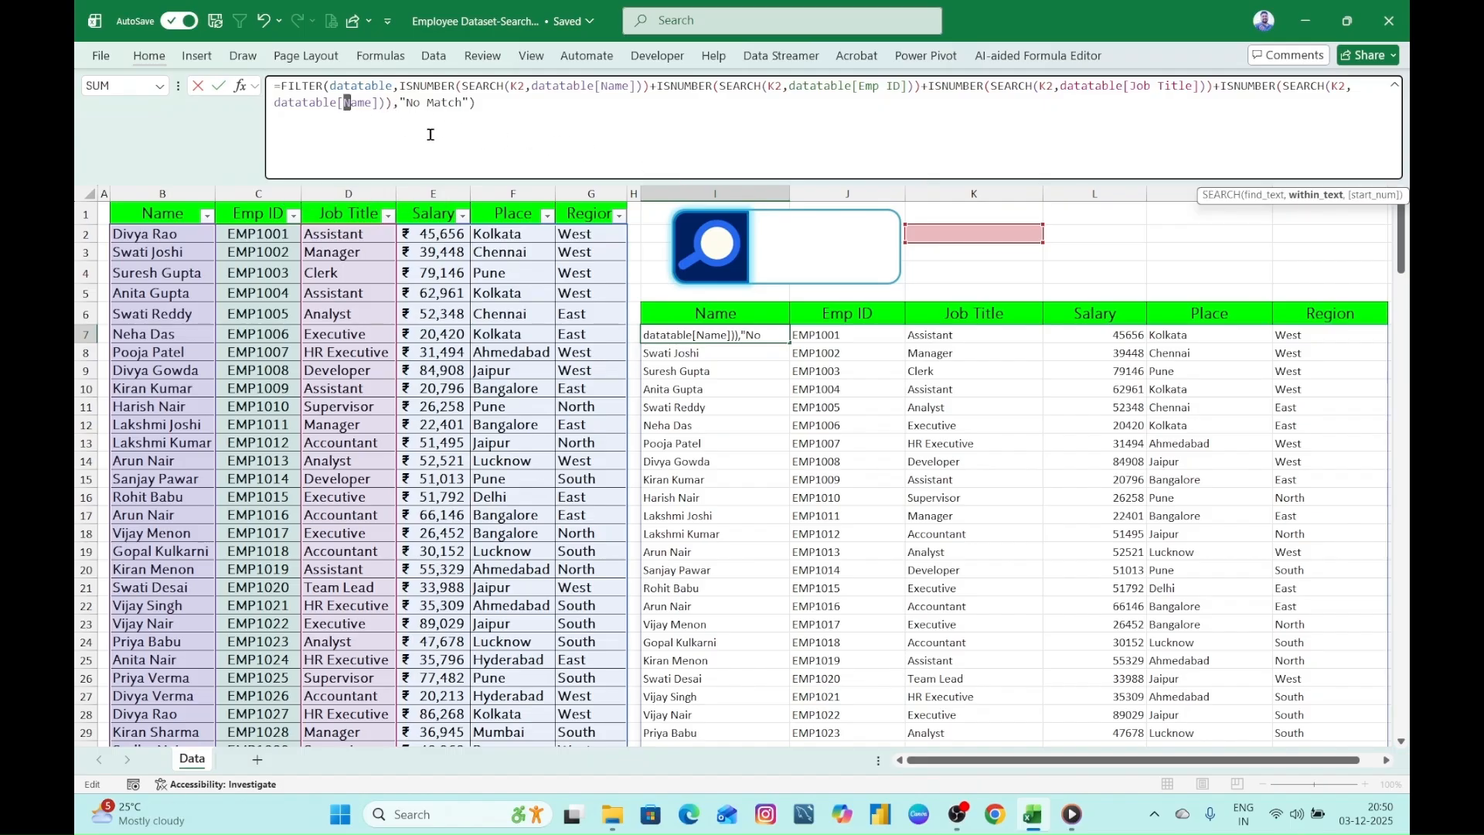
key(shift+Right)
key(shift+Right)
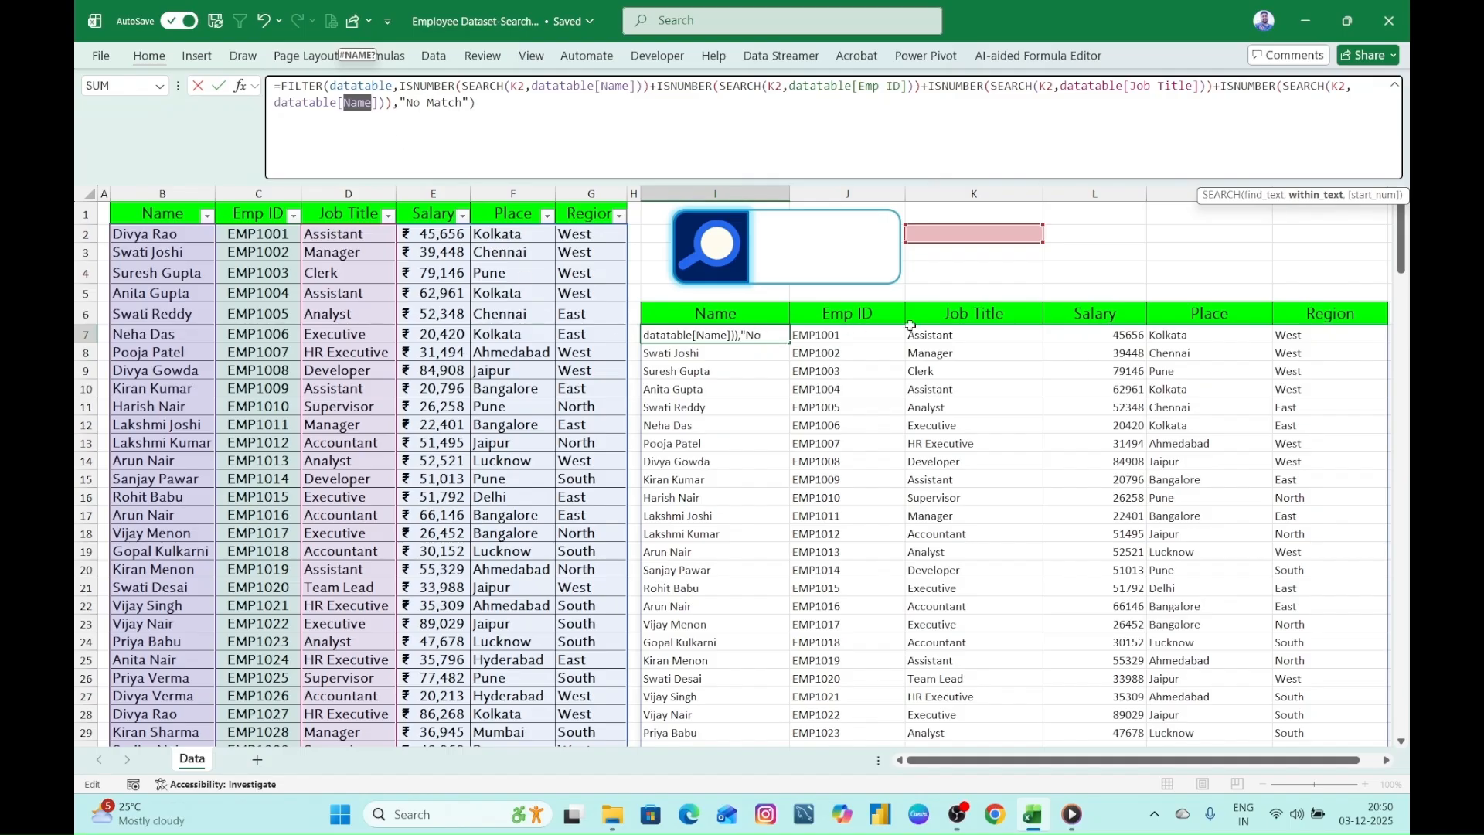
text(S)
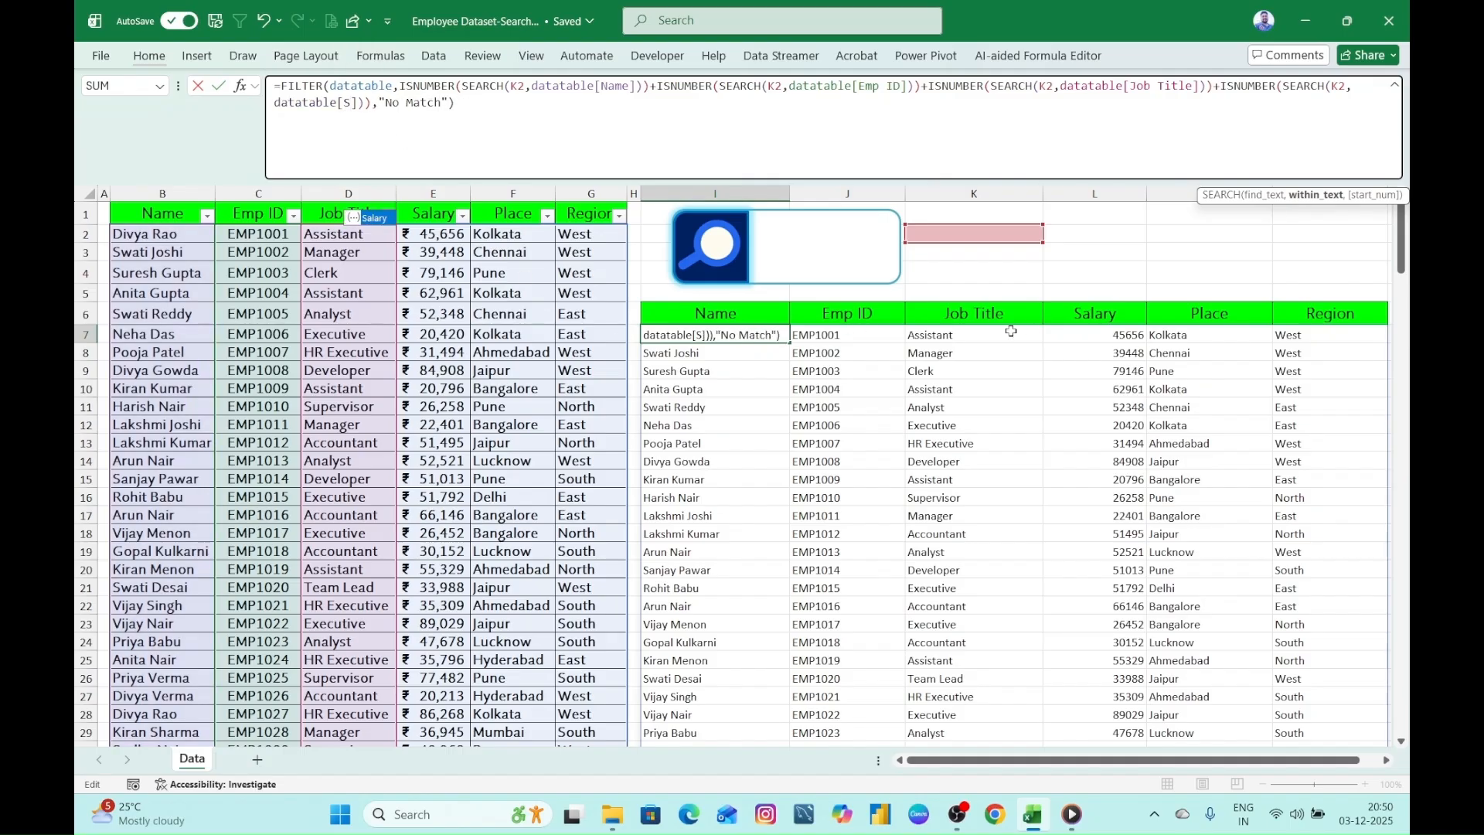
key(Tab)
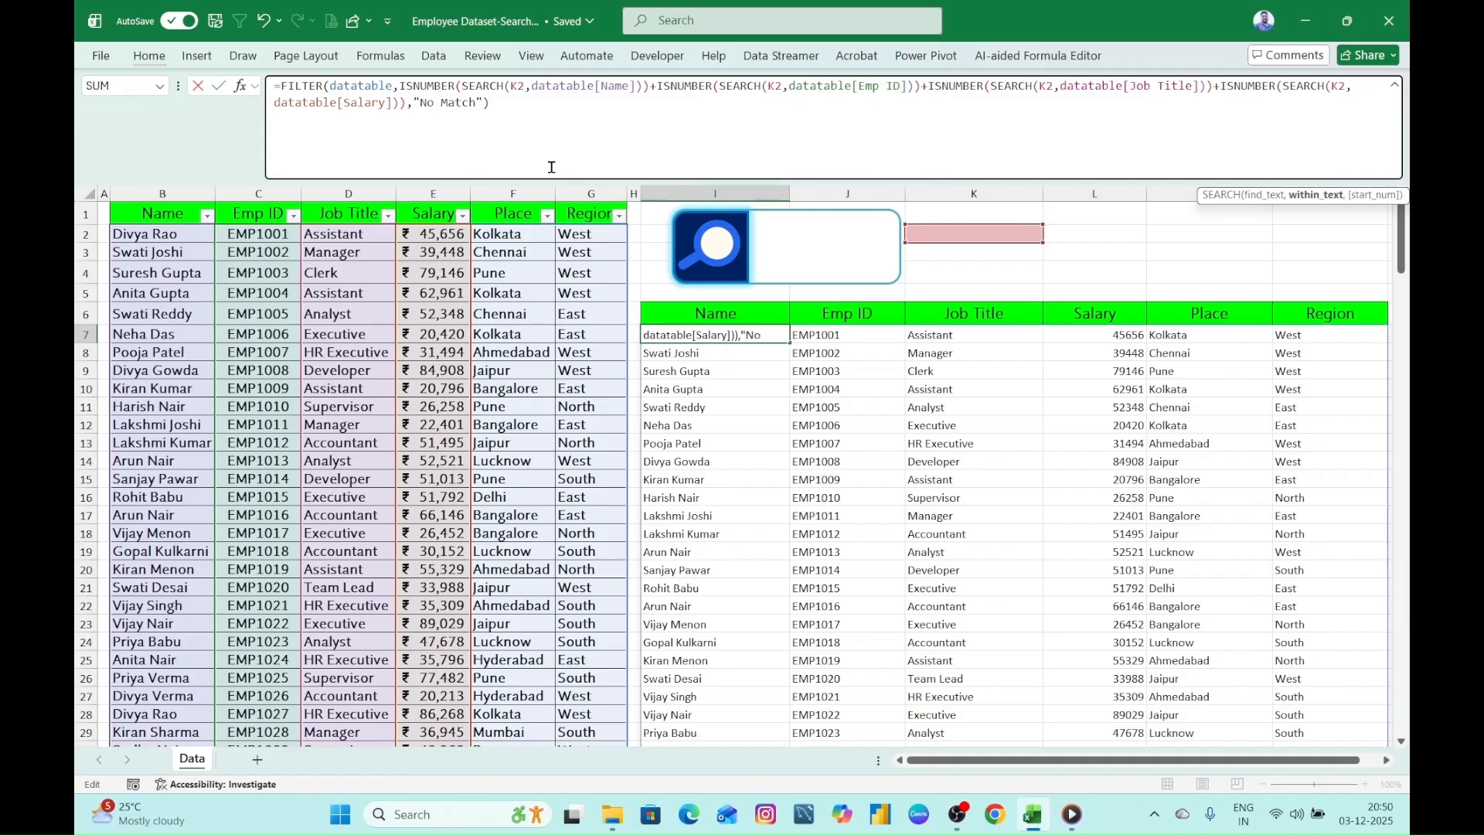
- Append a fifth + ISNUMBER(SEARCH(K2,...)) condition that searches datatable[Region] and commit the FILTER formula
click(404, 102)
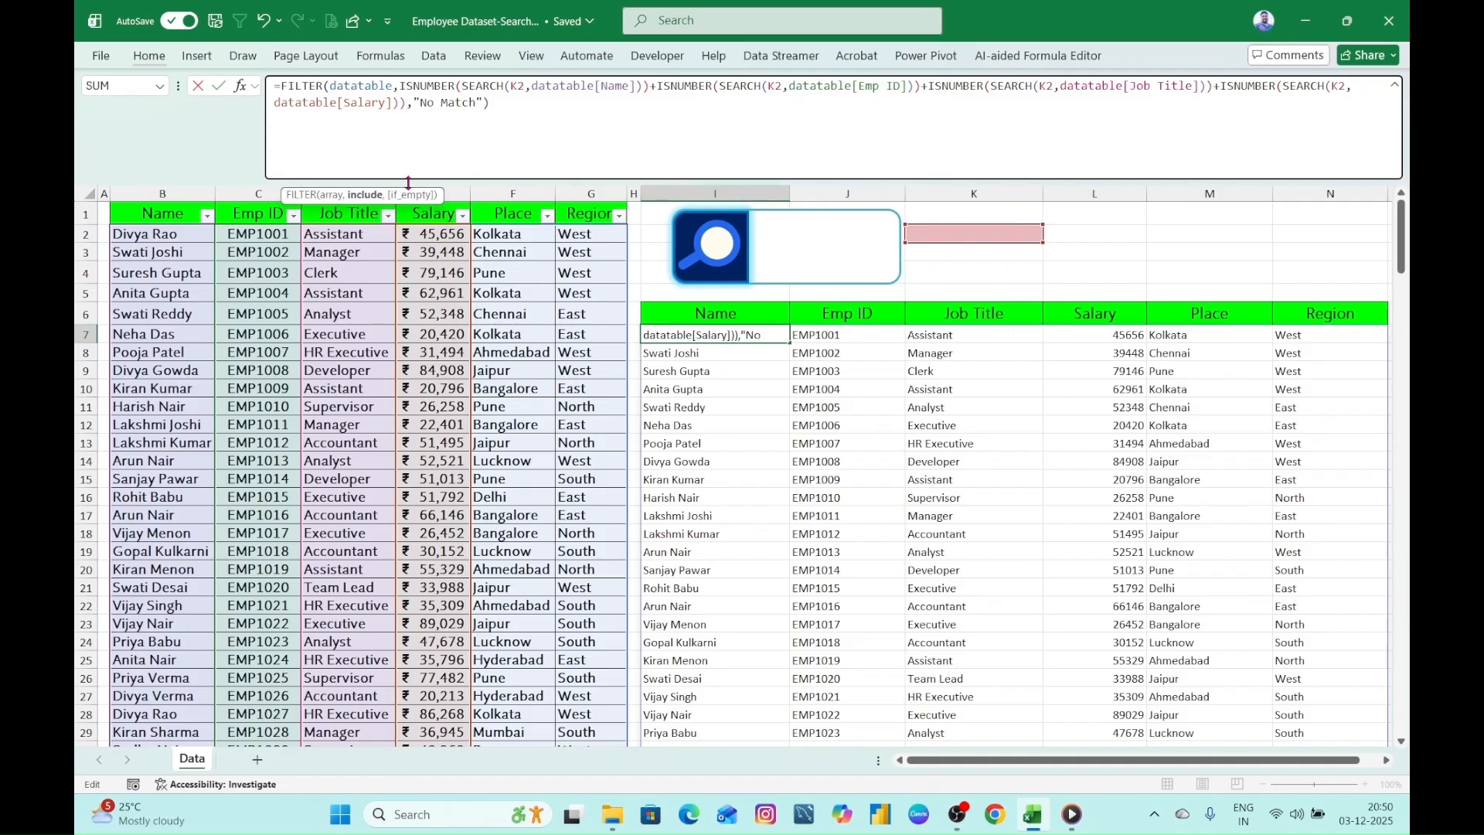
text(+)
text(ISNUMBER(SEARCH(K2,datatable[Name])))
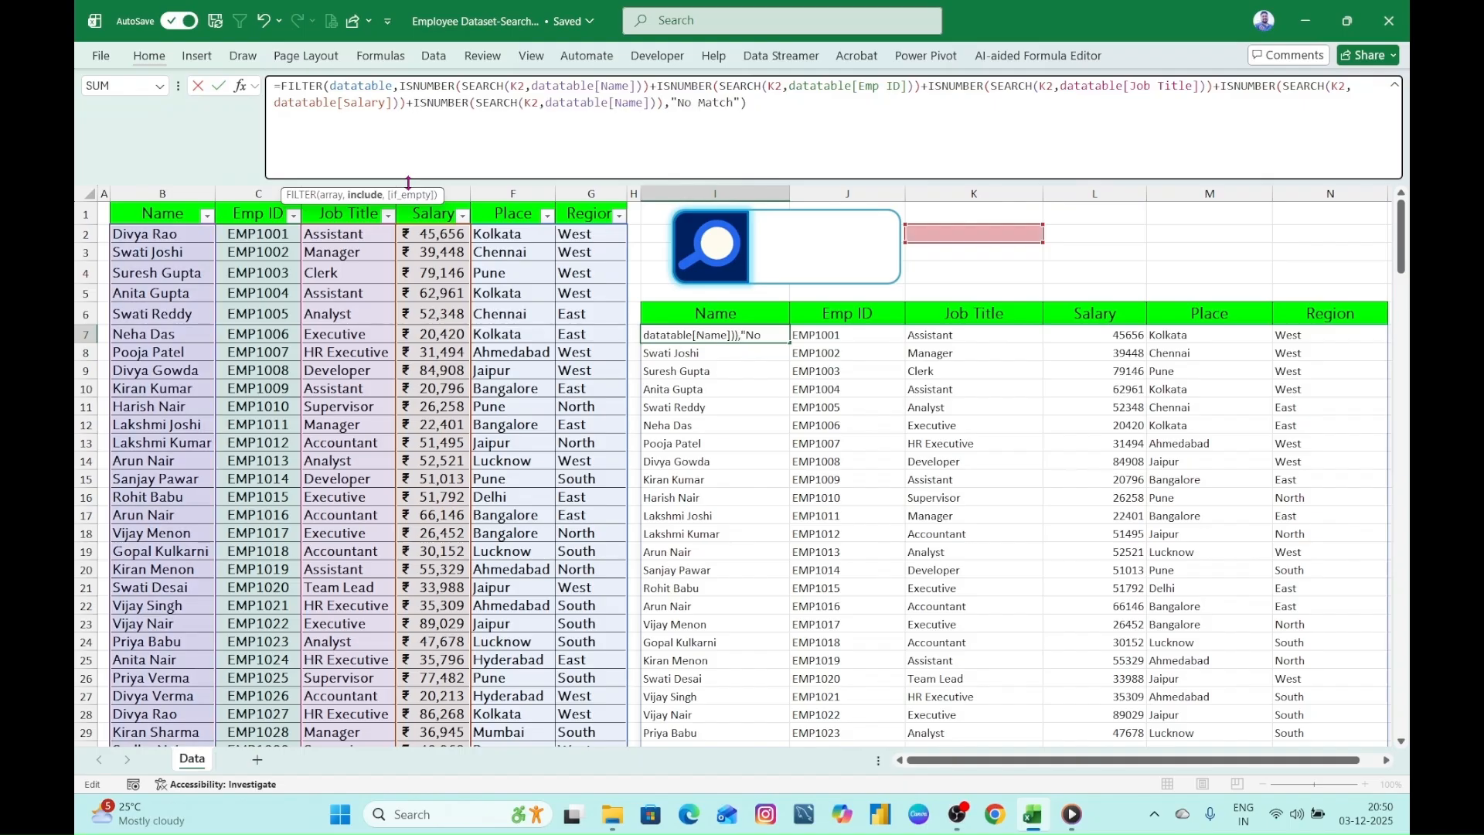
click(625, 95)
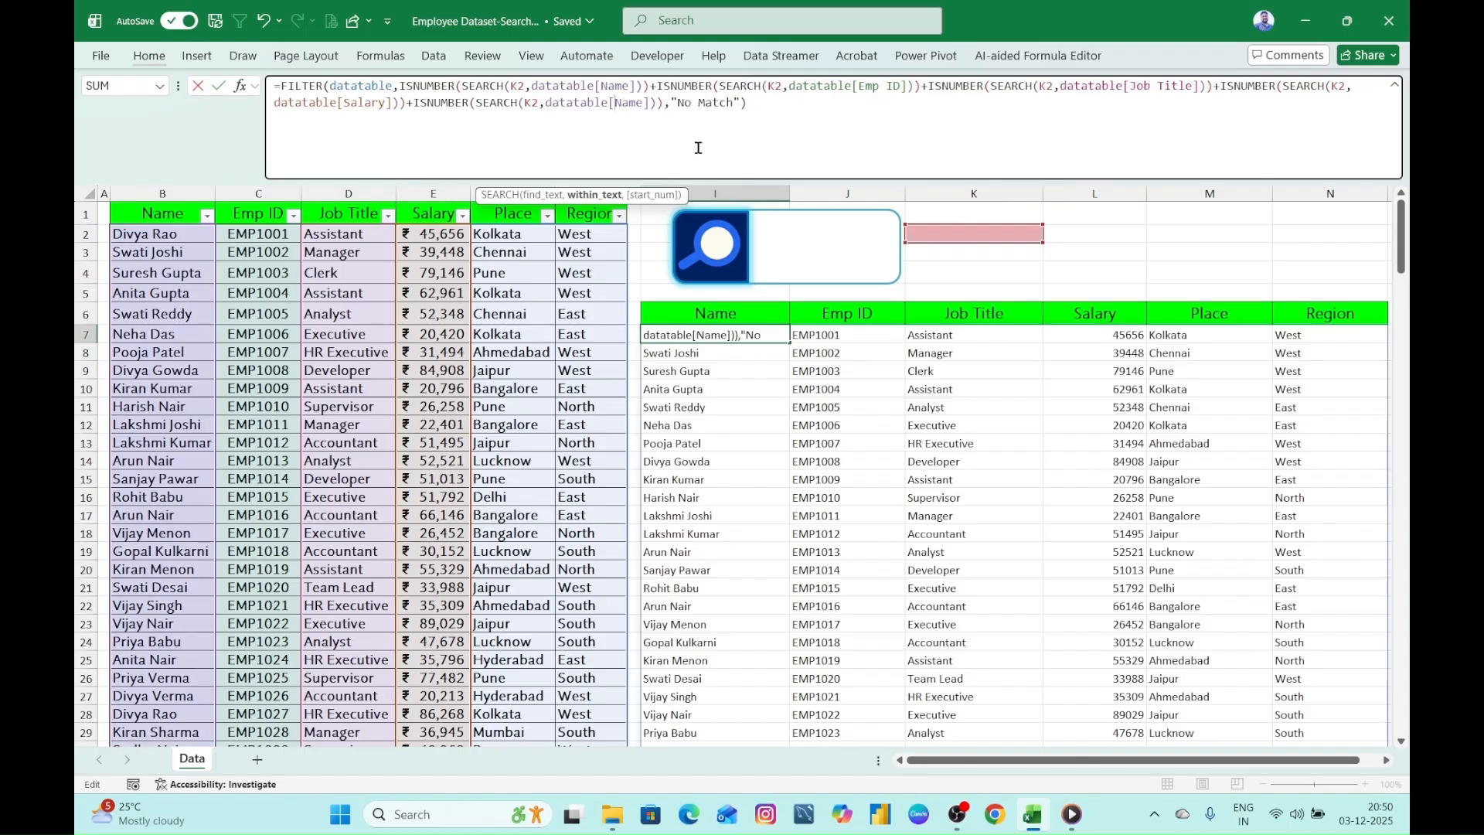
key(shift+Right)
key(shift+Right)
text(Re)
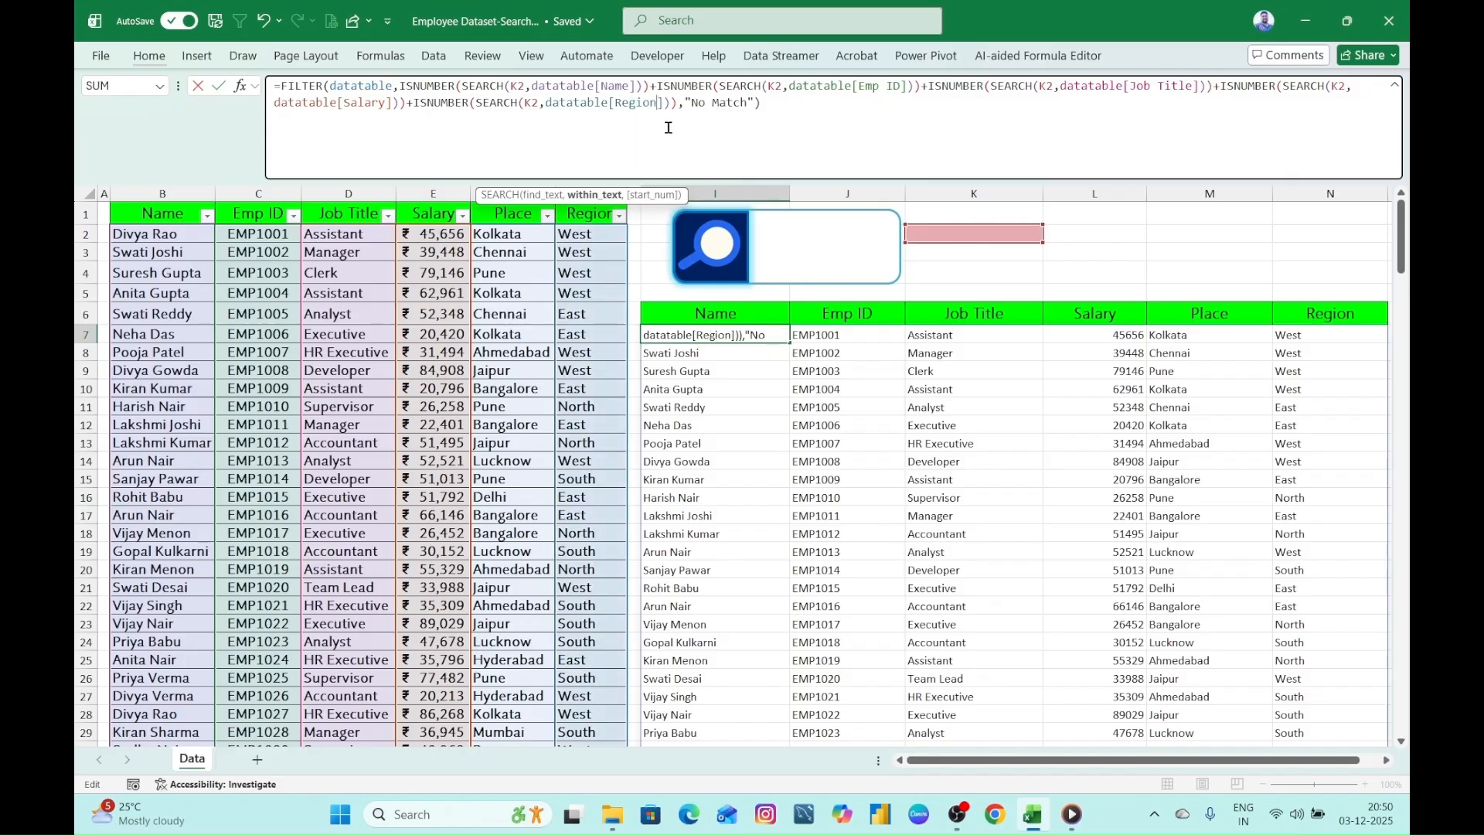
key(Tab)
key(Return)
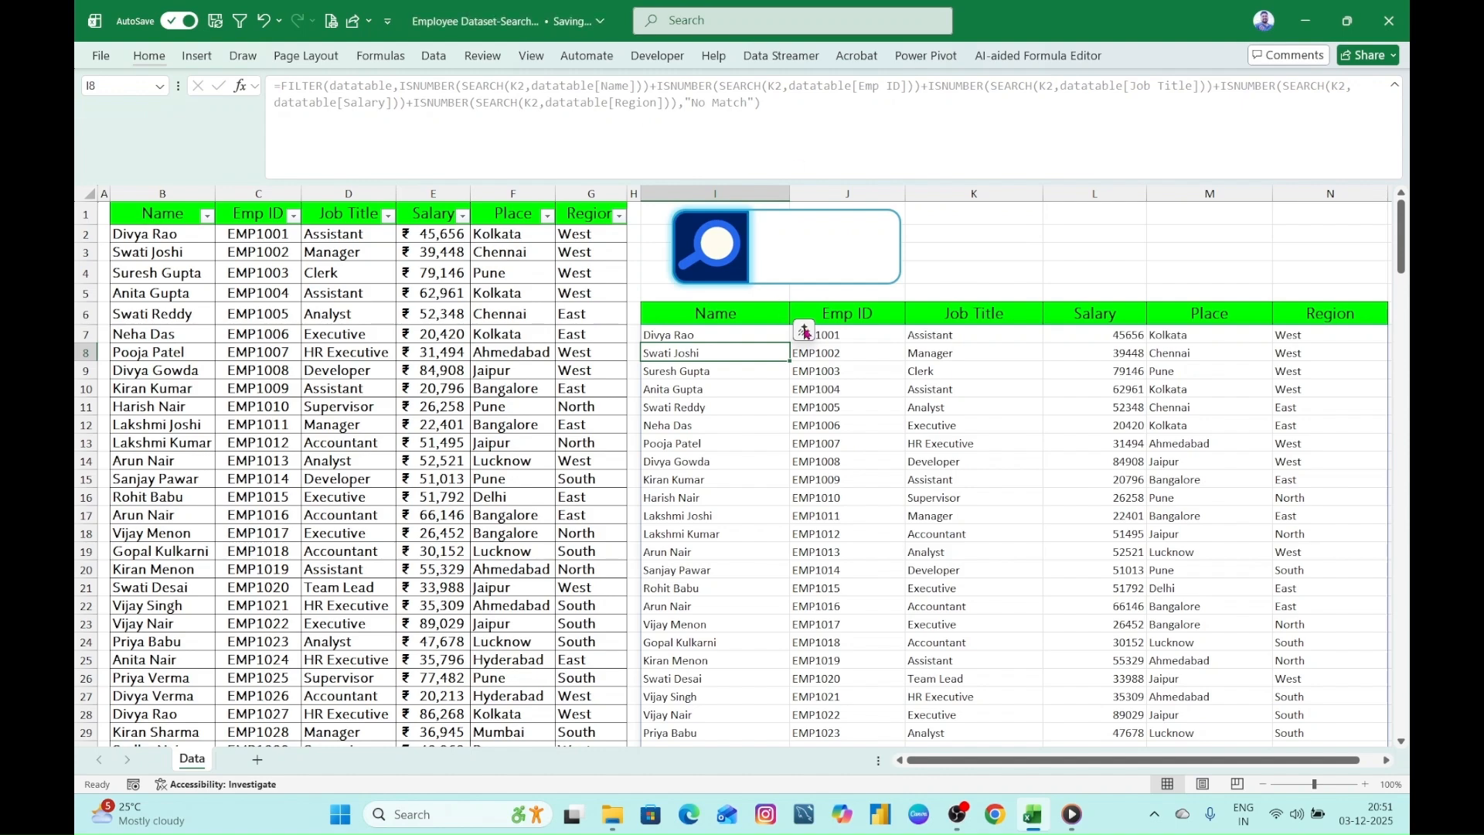
- Test the search box with an employee's first name, clear it, and test the employee ID prefix "emp"
click(817, 235)
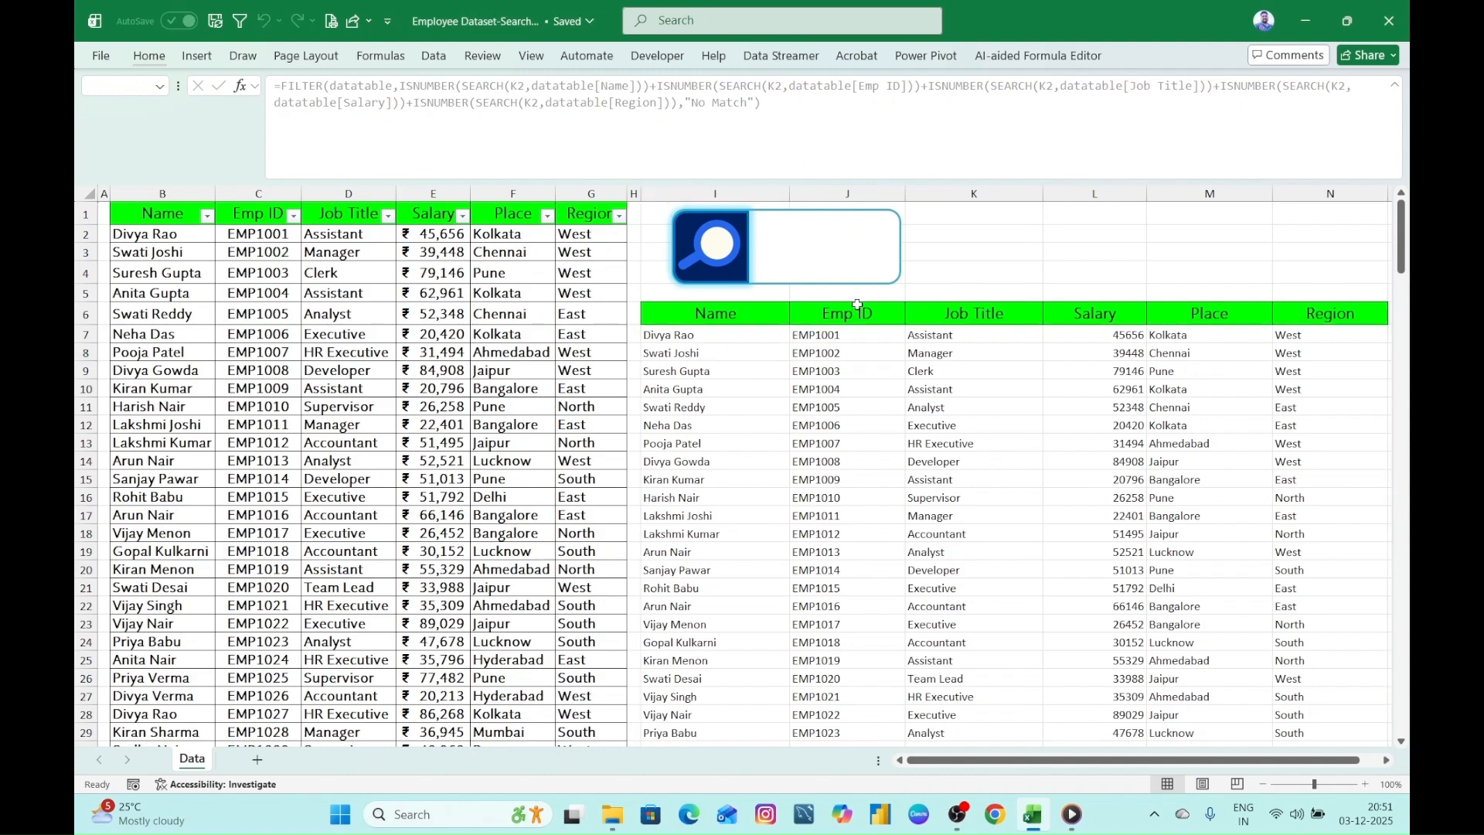
text(Divya)
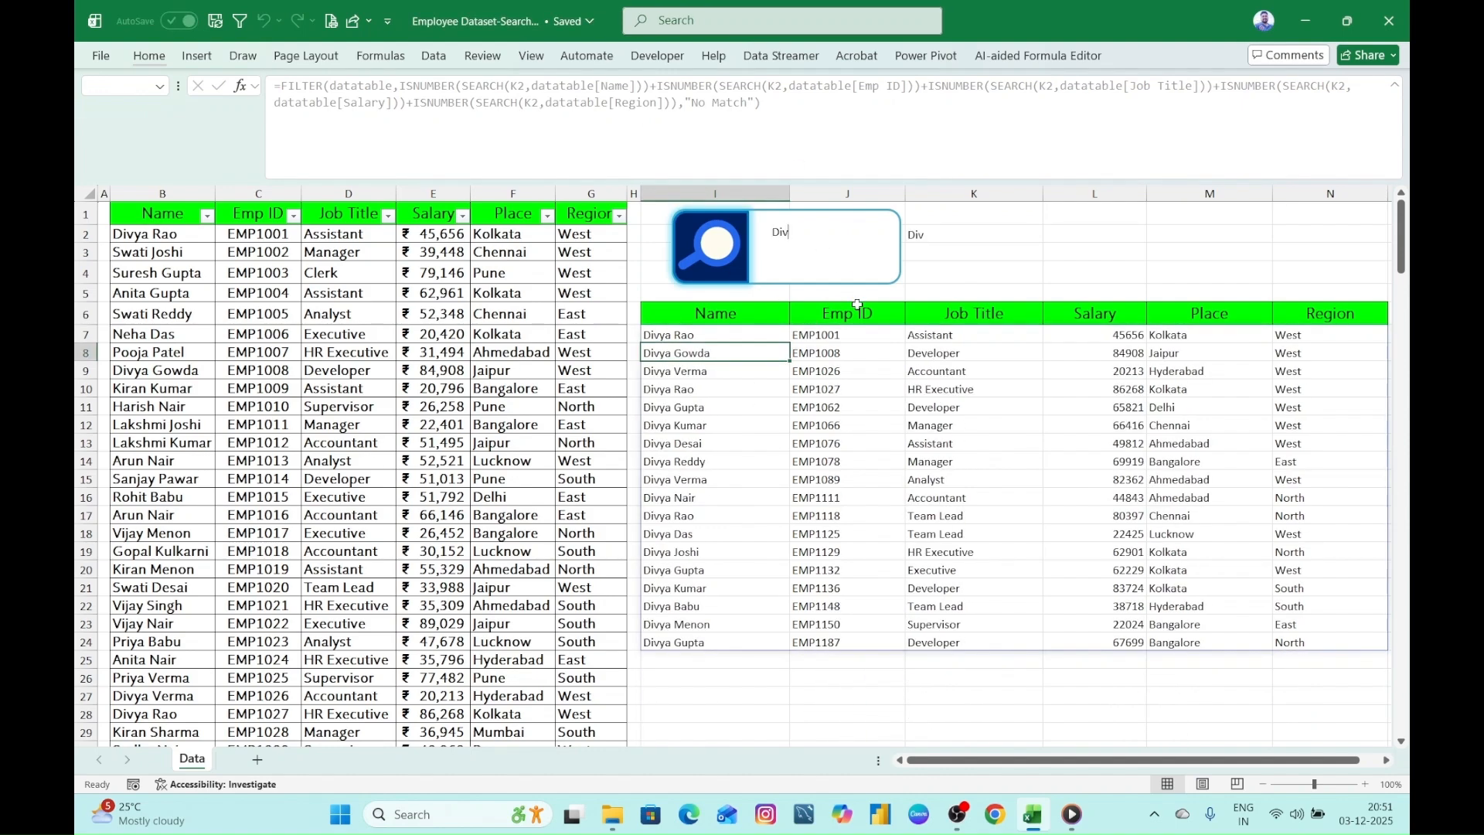
key(BackSpace)
key(BackSpace)
key(BackSpace)
key(BackSpace)
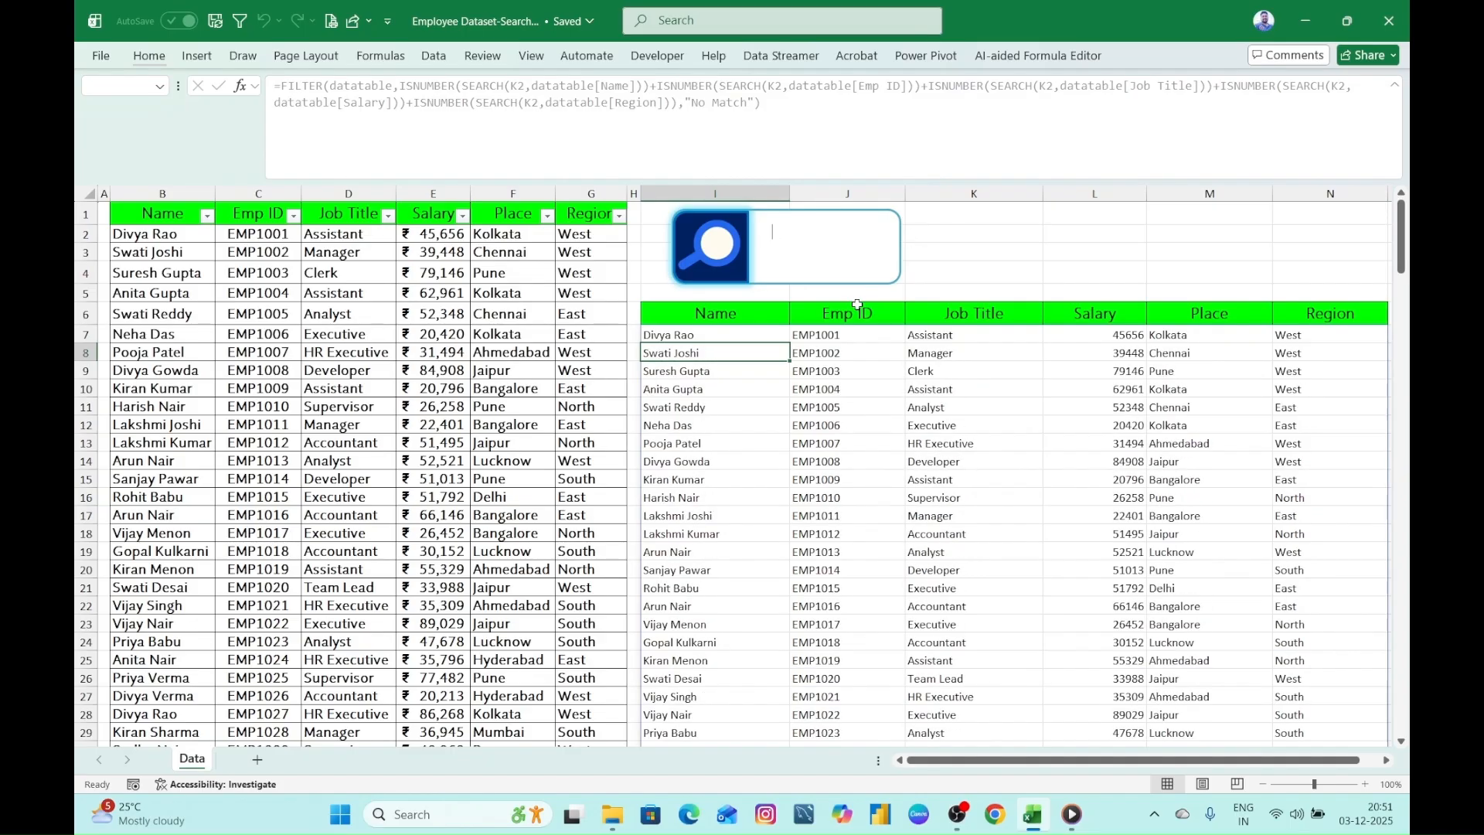
text(emp)
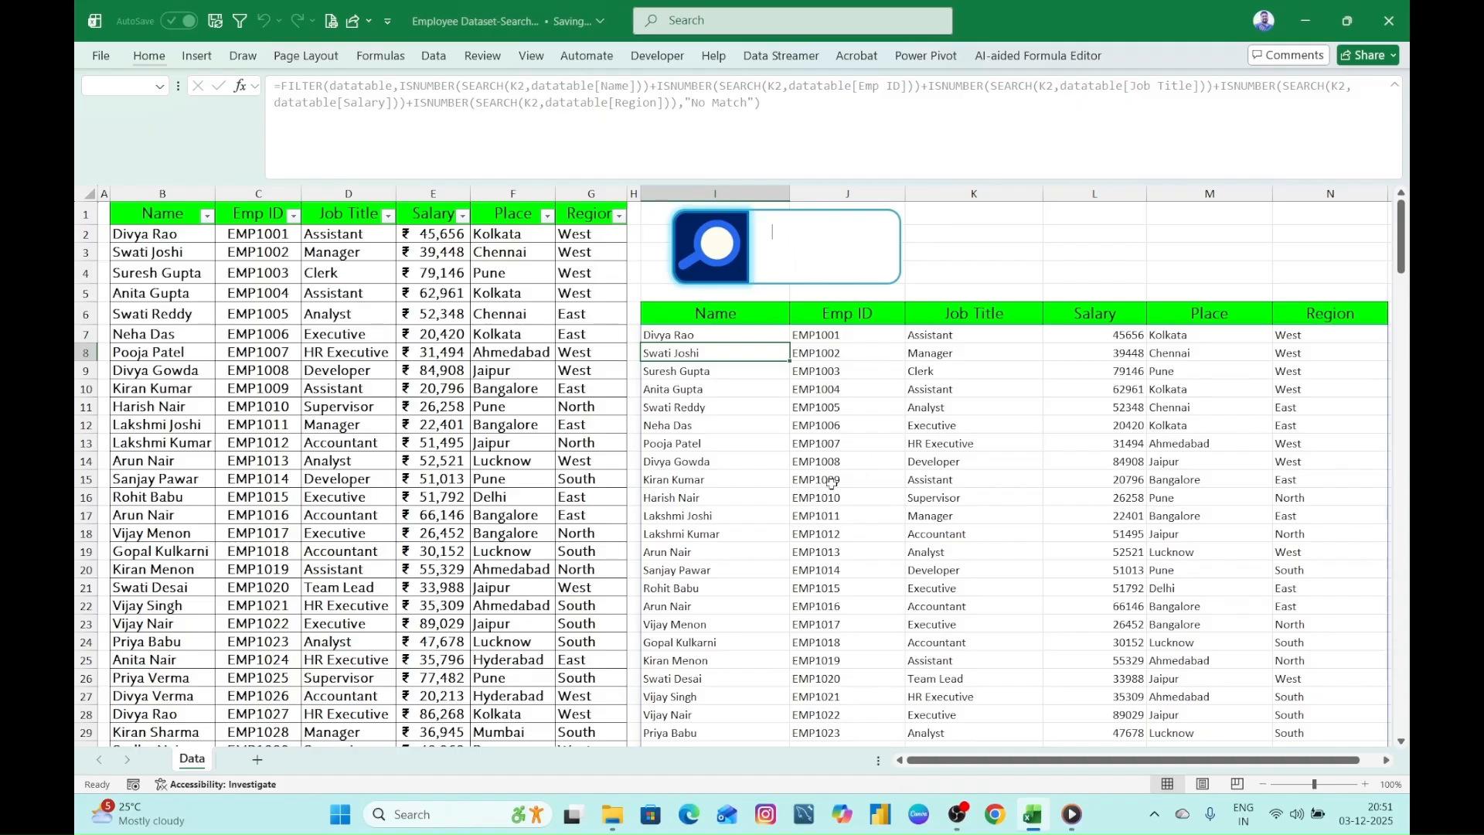
- Test the search box with the region "west" and the job title fragment "ass", clearing it after each
text(west)
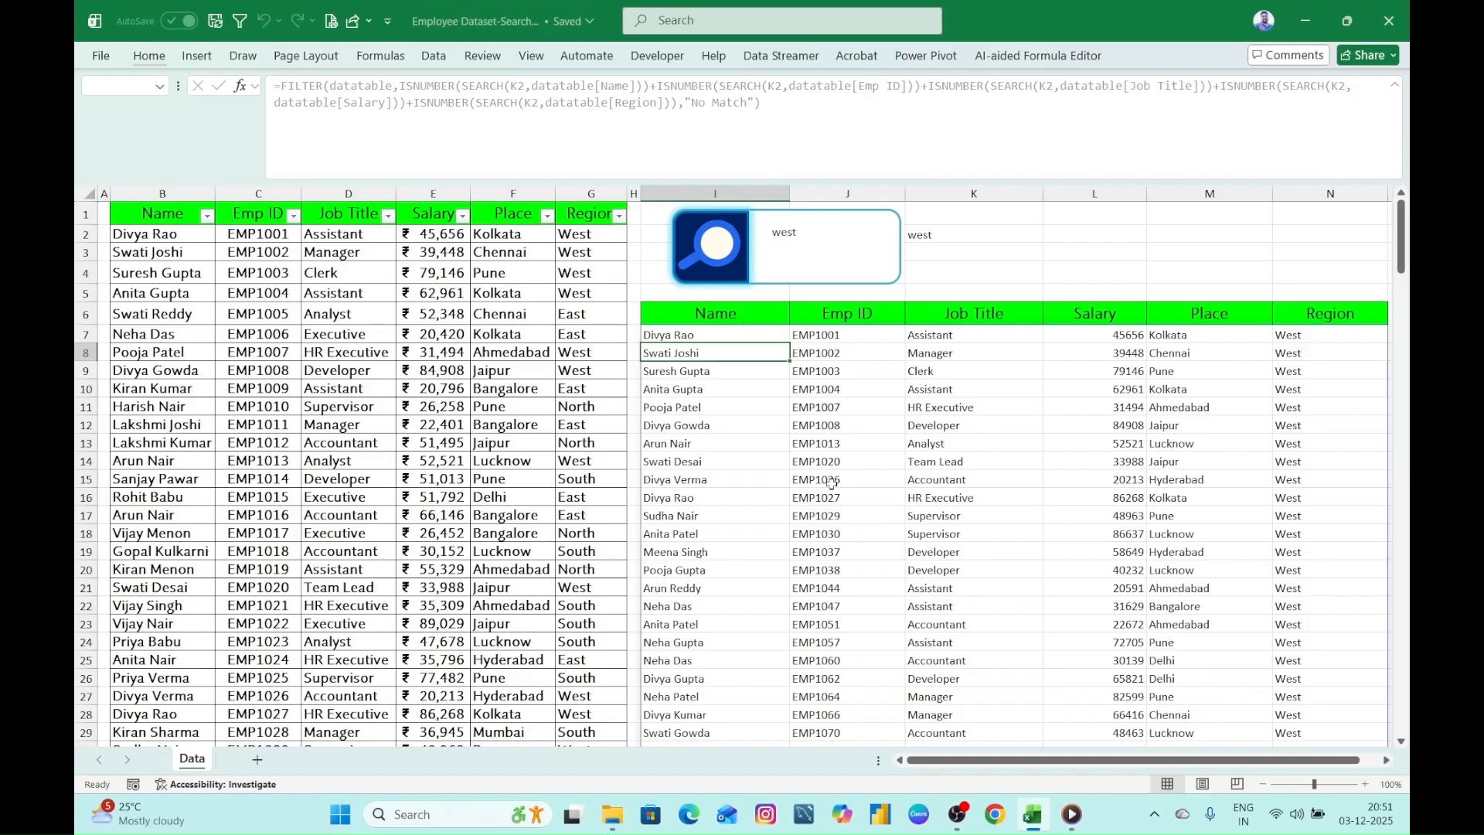
key(BackSpace)
key(BackSpace)
key(BackSpace)
key(BackSpace)
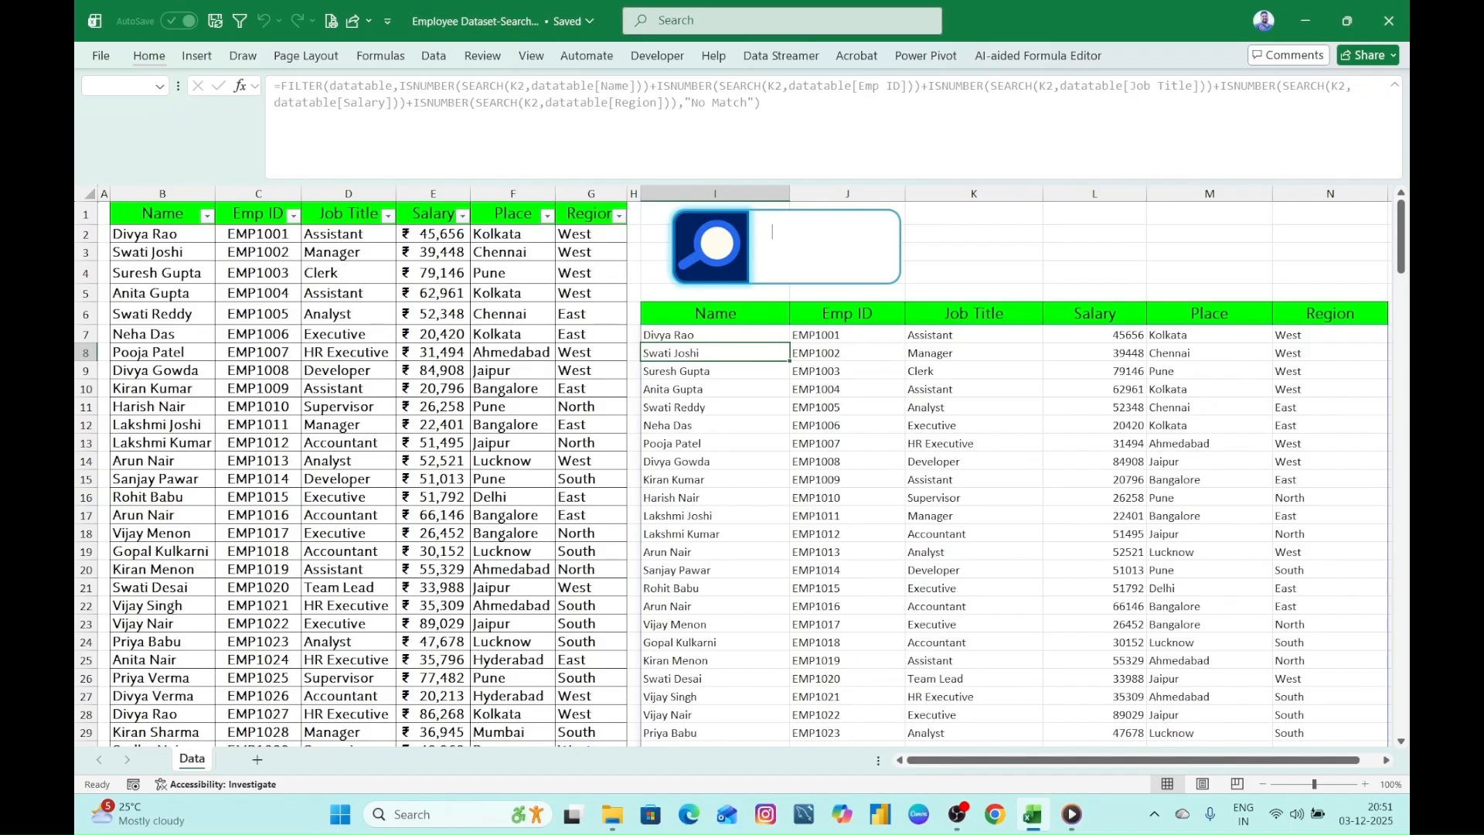
text(ass)
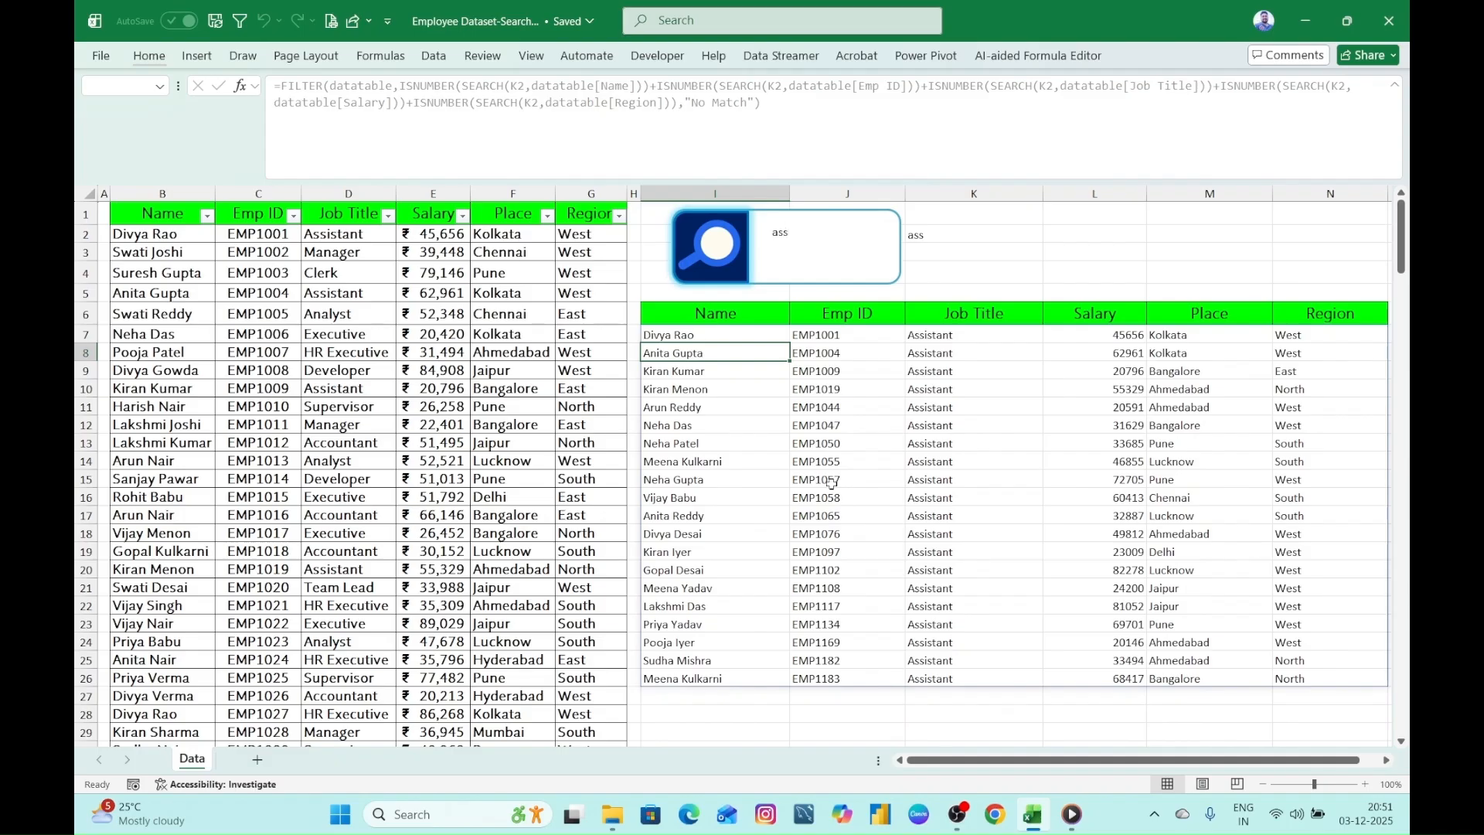
key(BackSpace)
key(BackSpace)
key(BackSpace)
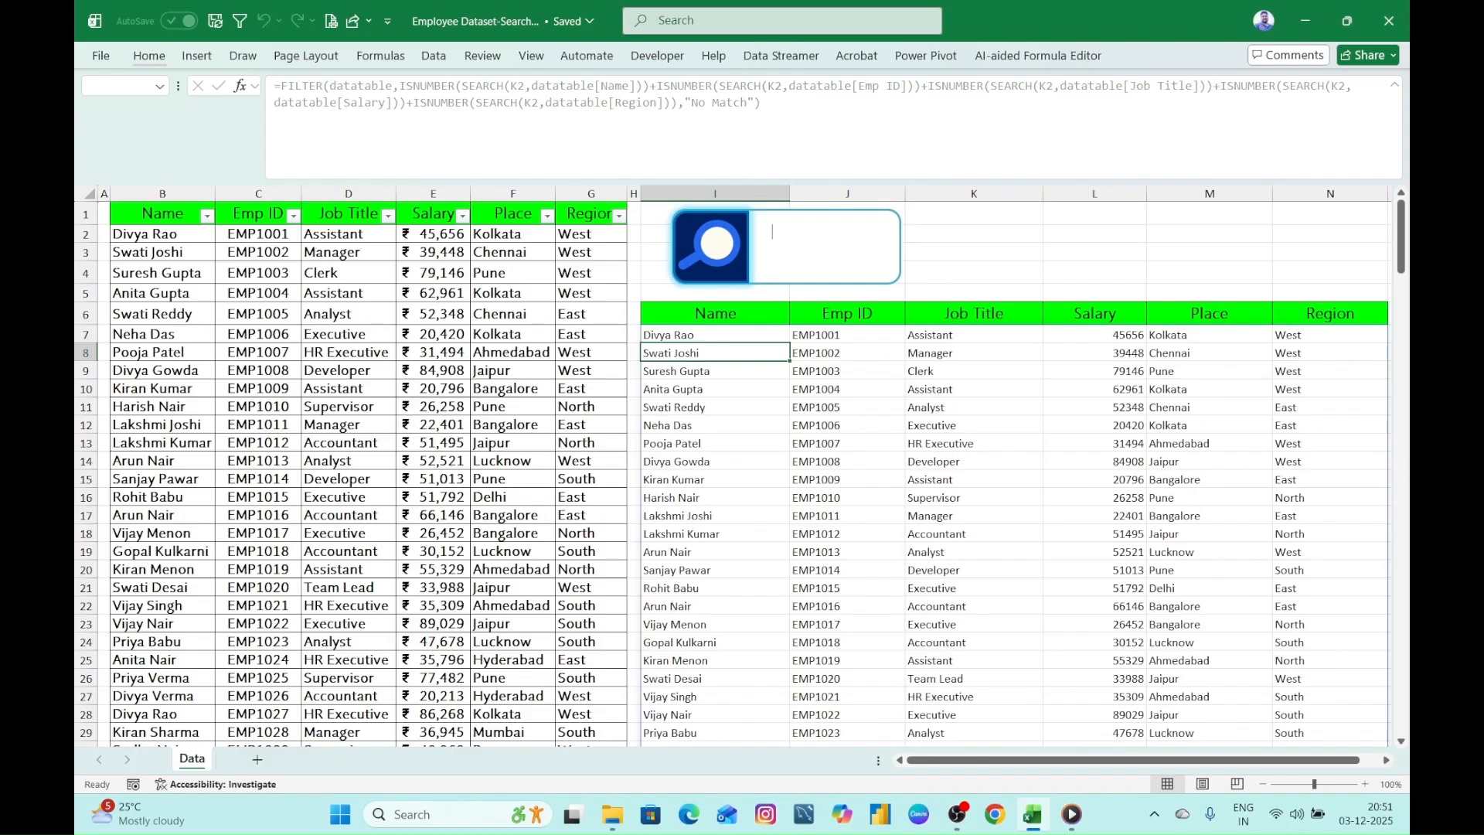
- Test the search box with the salary fragment "45", clear it, and select cell I7 to review its formula
text(45)
click(933, 269)
click(777, 243)
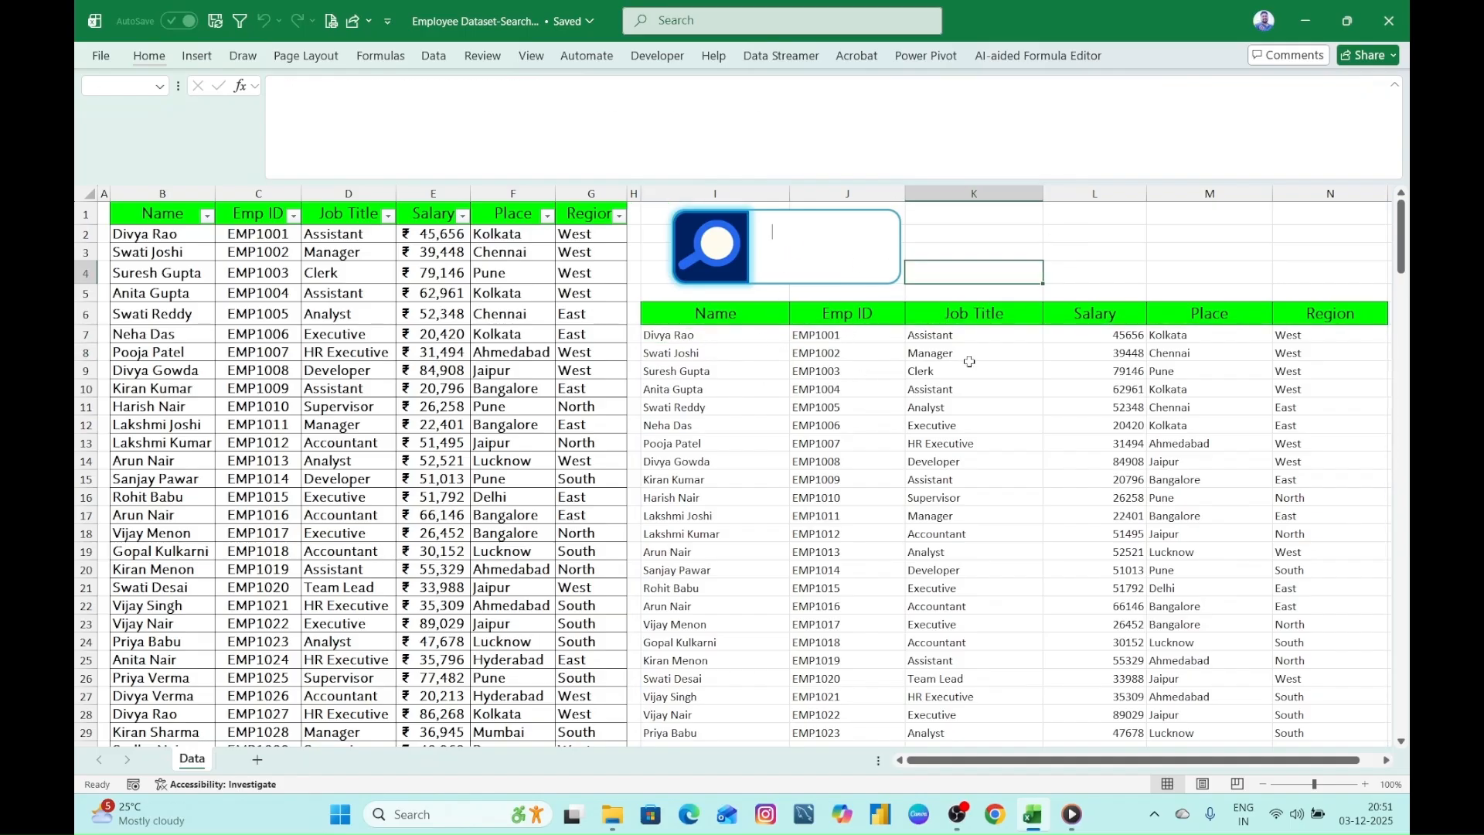
click(684, 338)
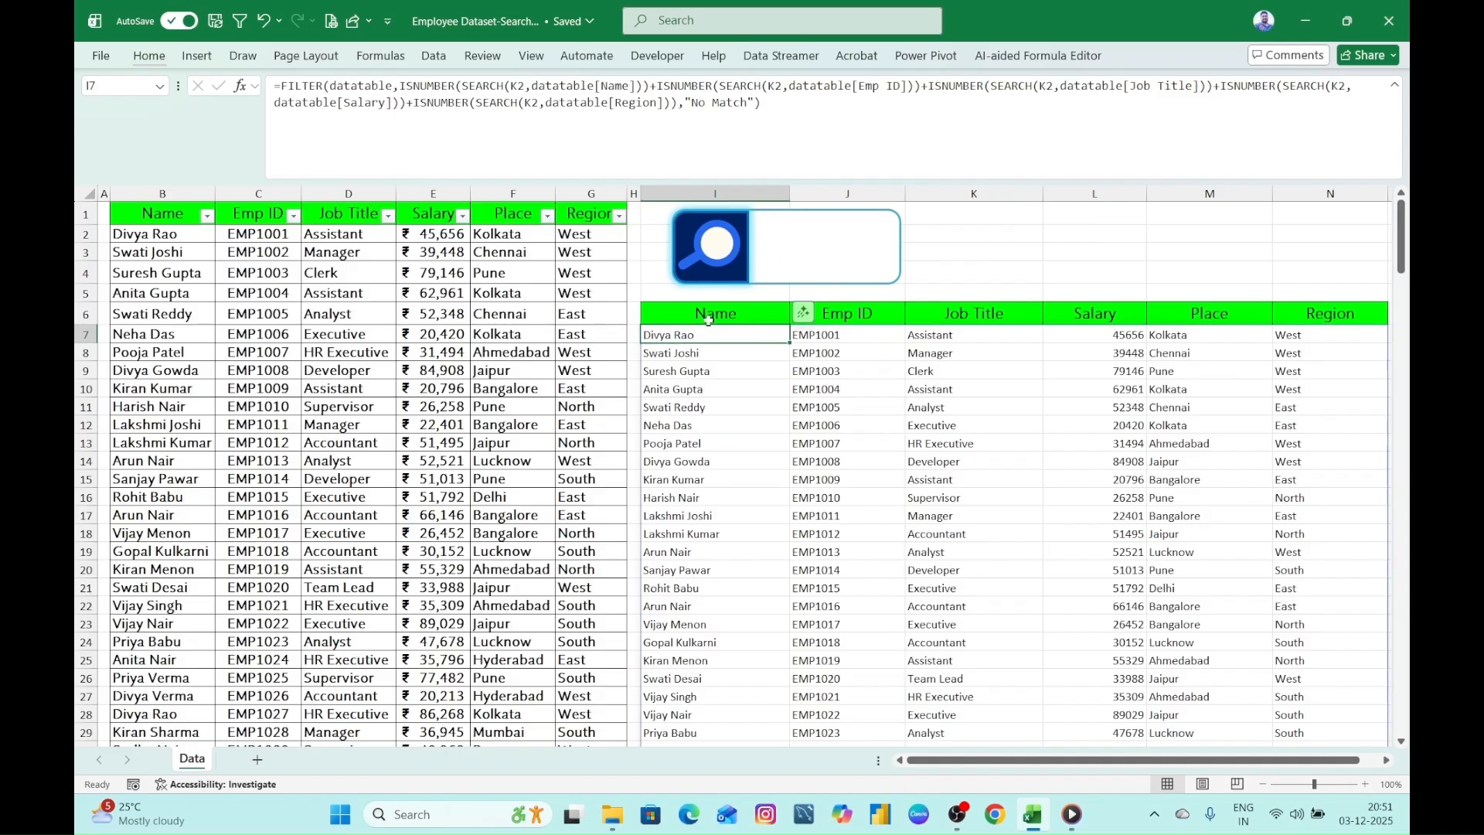
- Test the search box with an employee's full name and clear it
click(790, 231)
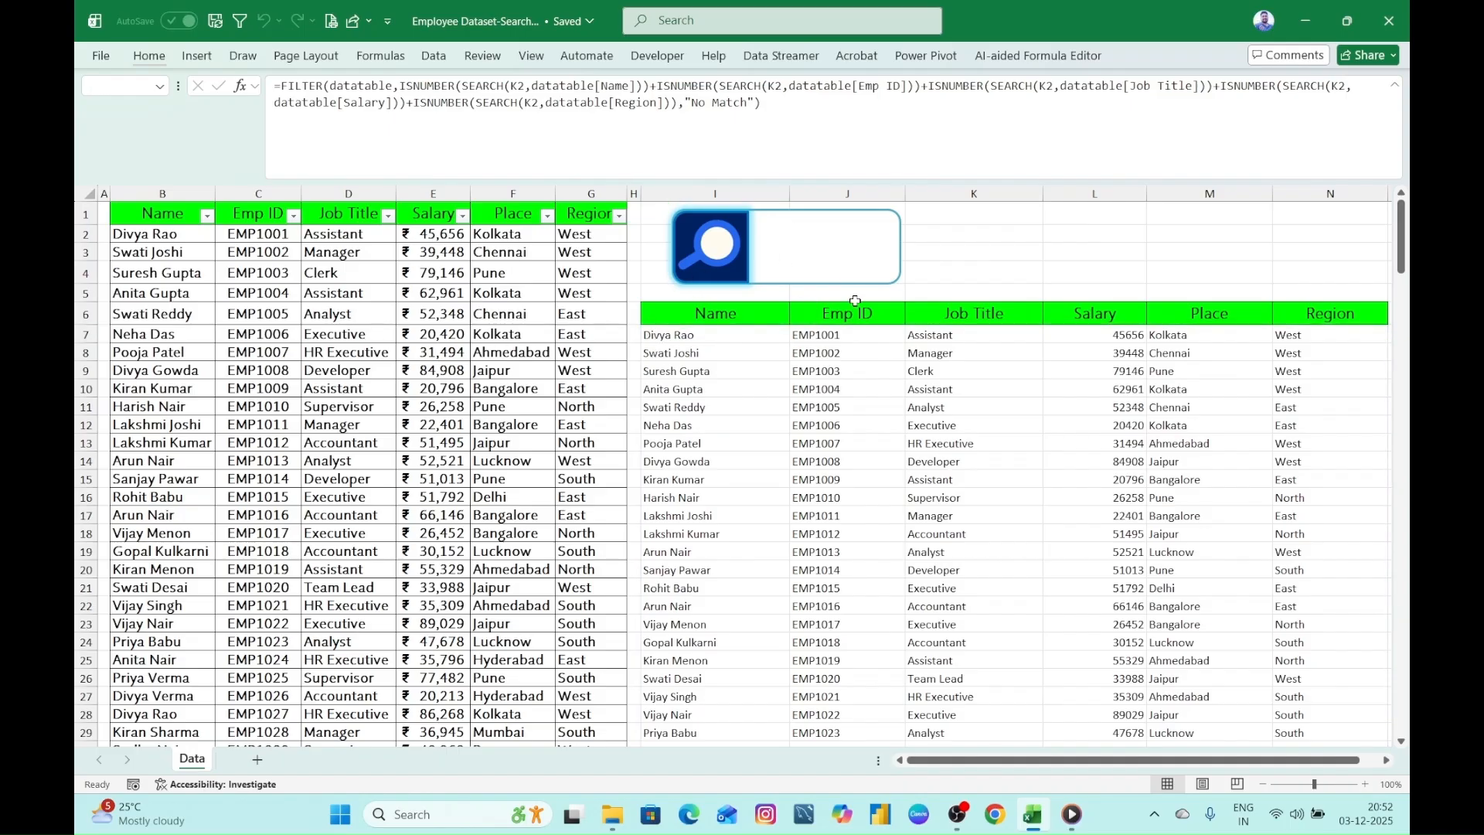
text(kiran kumar)
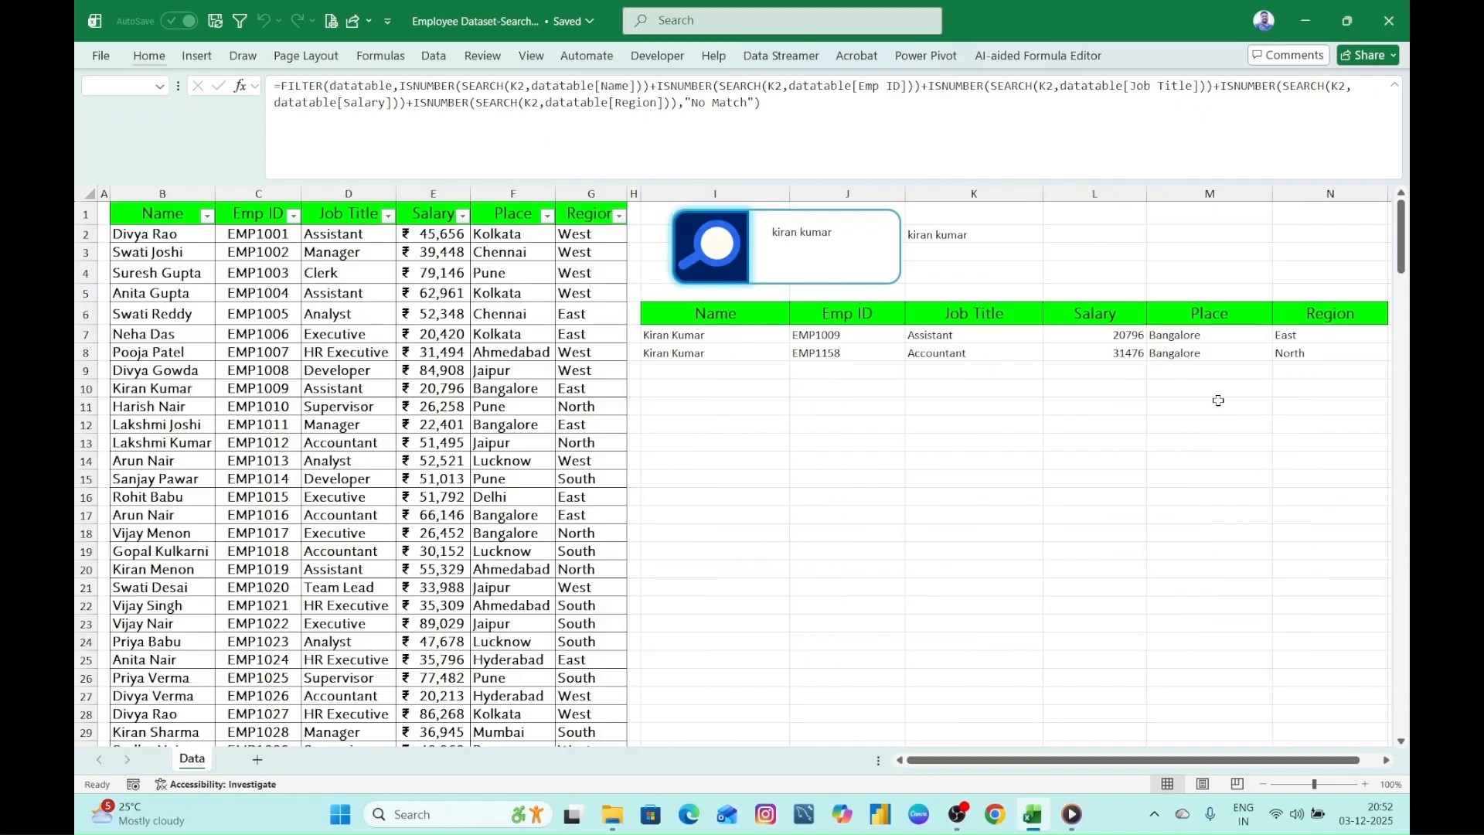
key(BackSpace)
key(BackSpace)
key(BackSpace)
key(BackSpace)
key(BackSpace)
key(BackSpace)
key(BackSpace)
key(BackSpace)
key(BackSpace)
key(BackSpace)
key(BackSpace)
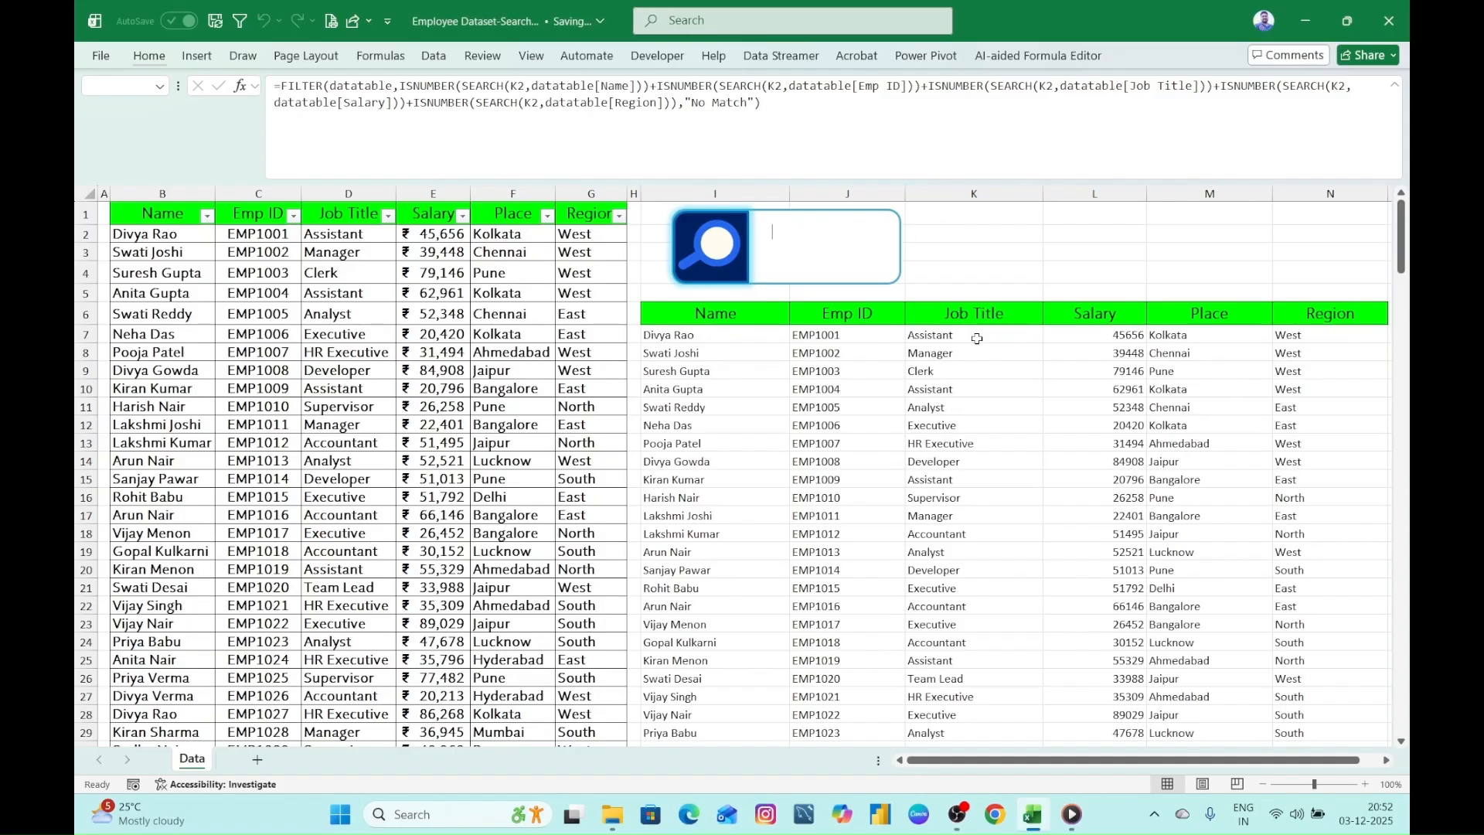
- Select the entire spilled search results range below the headers, from I7 to N206
click(698, 338)
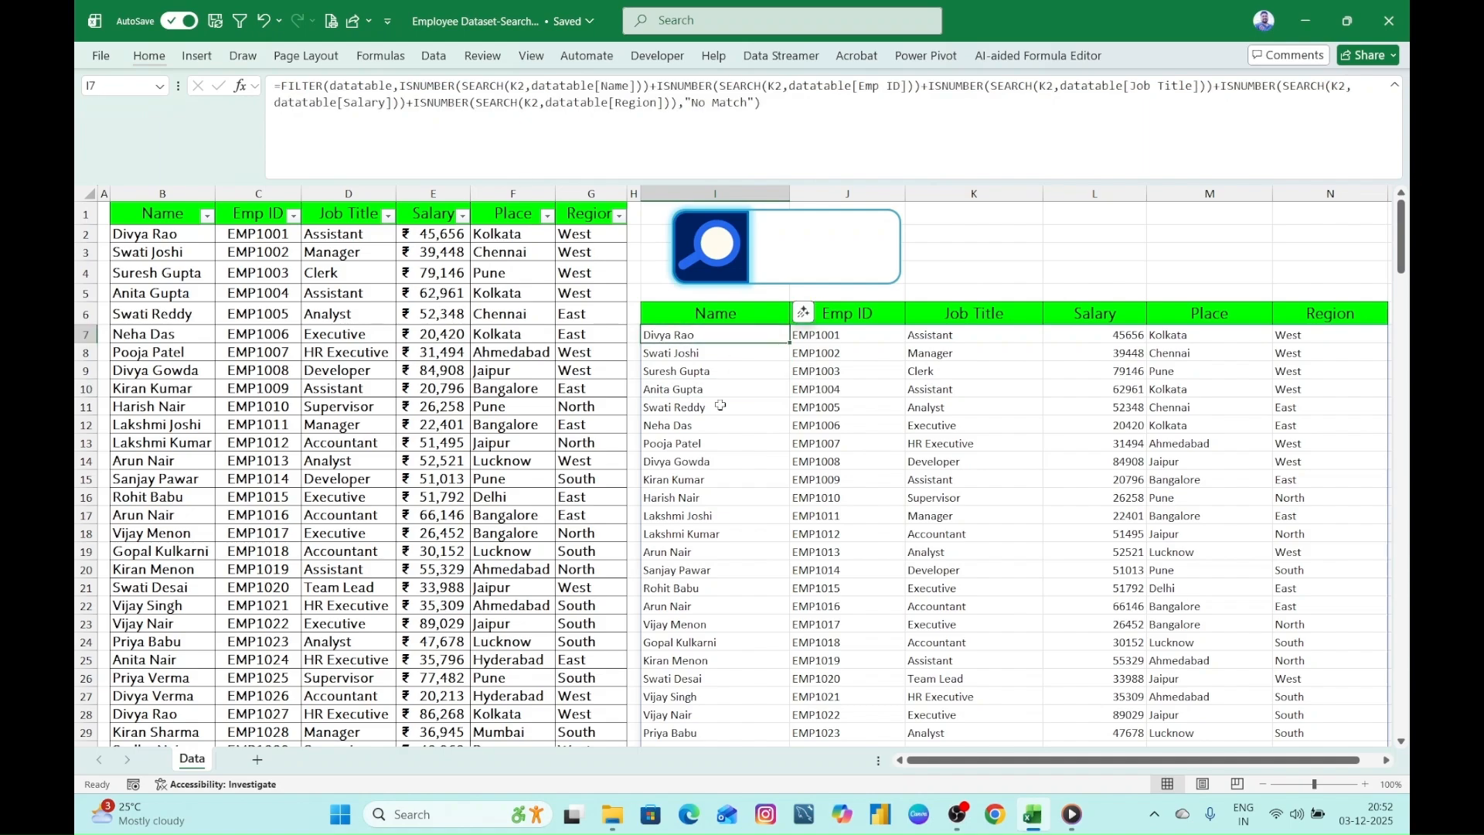
key(ctrl+shift+Right)
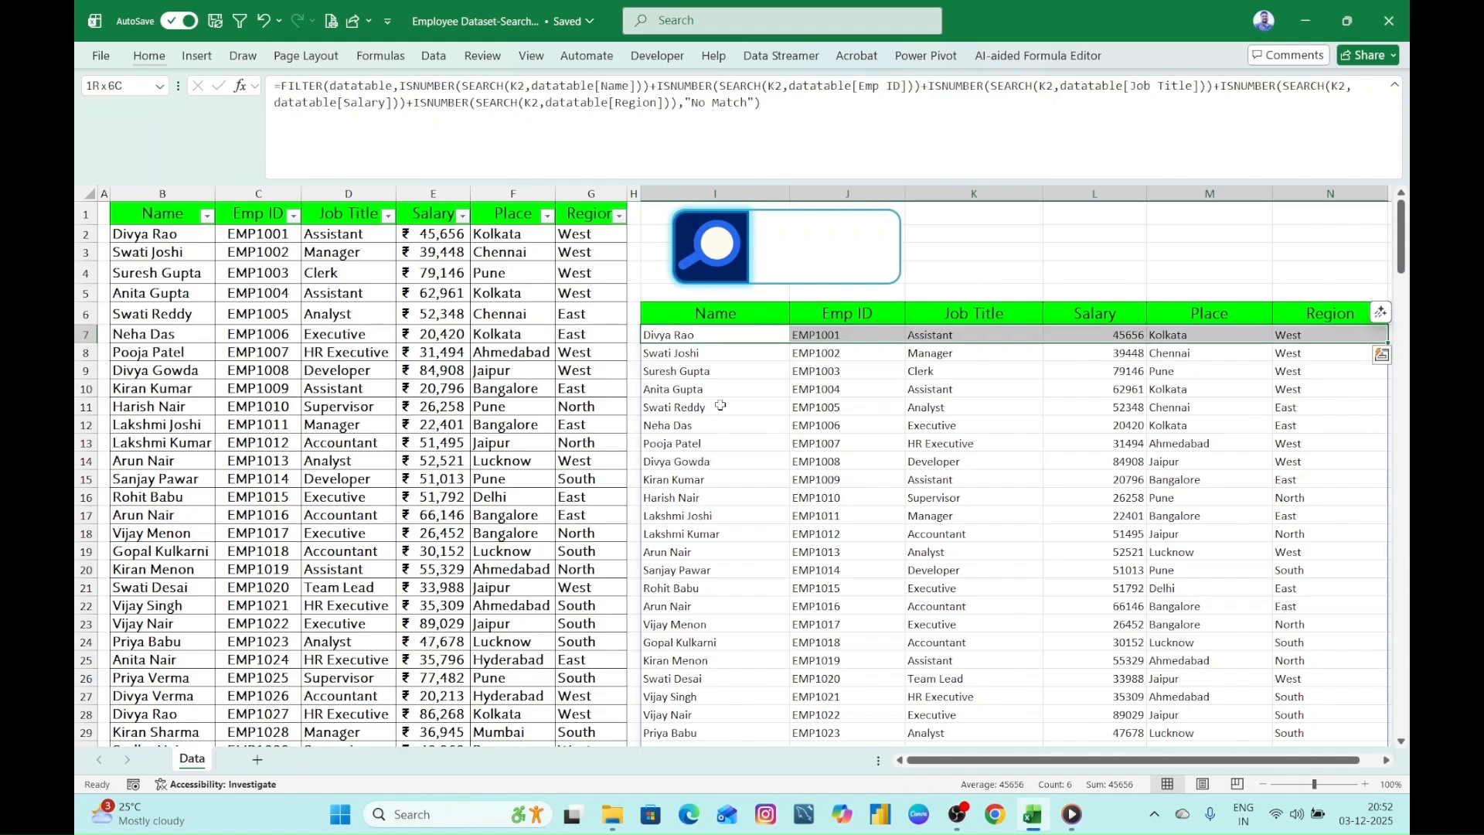
key(ctrl+shift+Down)
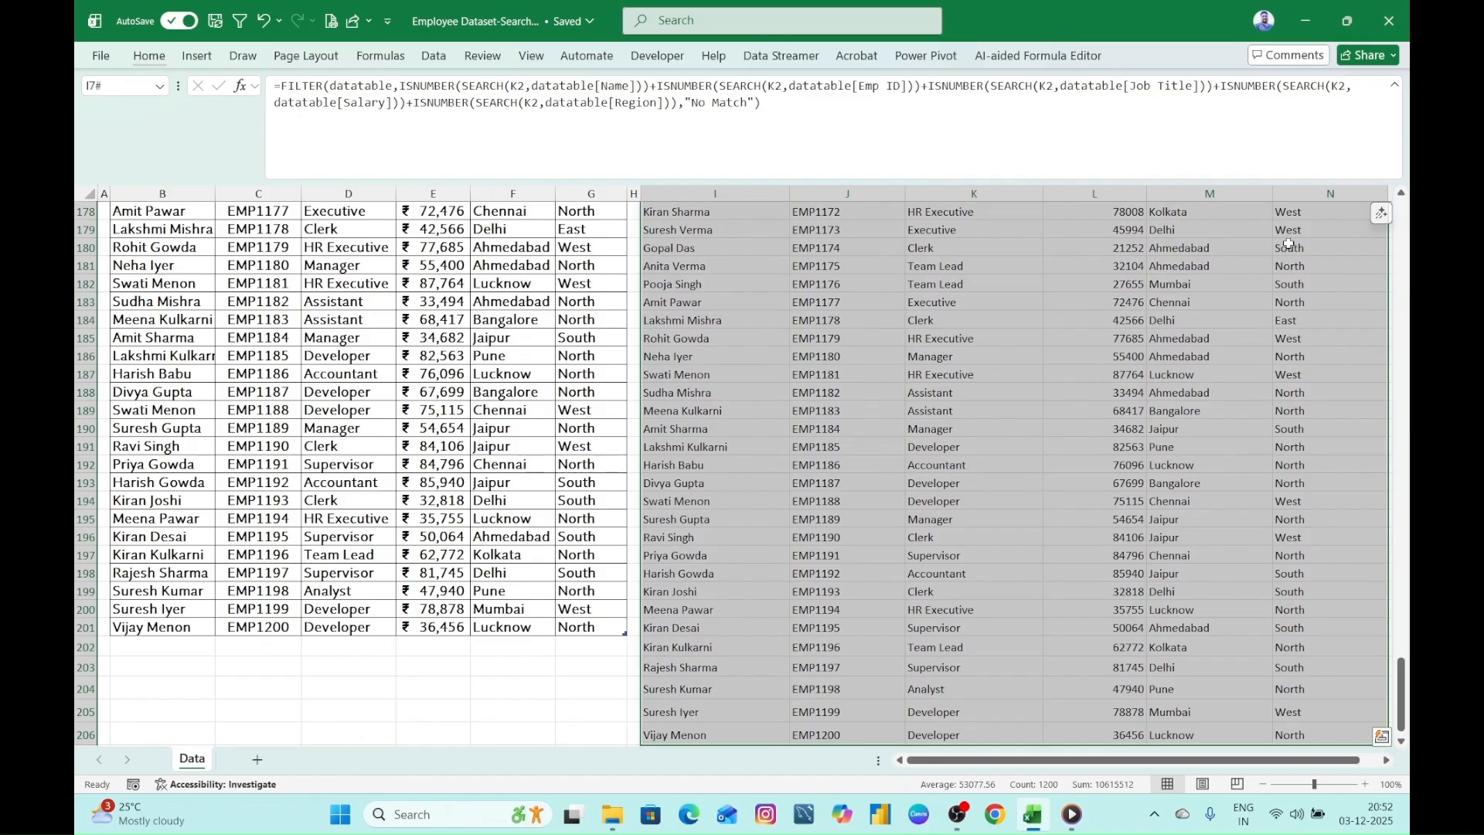
drag(1411, 678, 1411, 54)
click(149, 55)
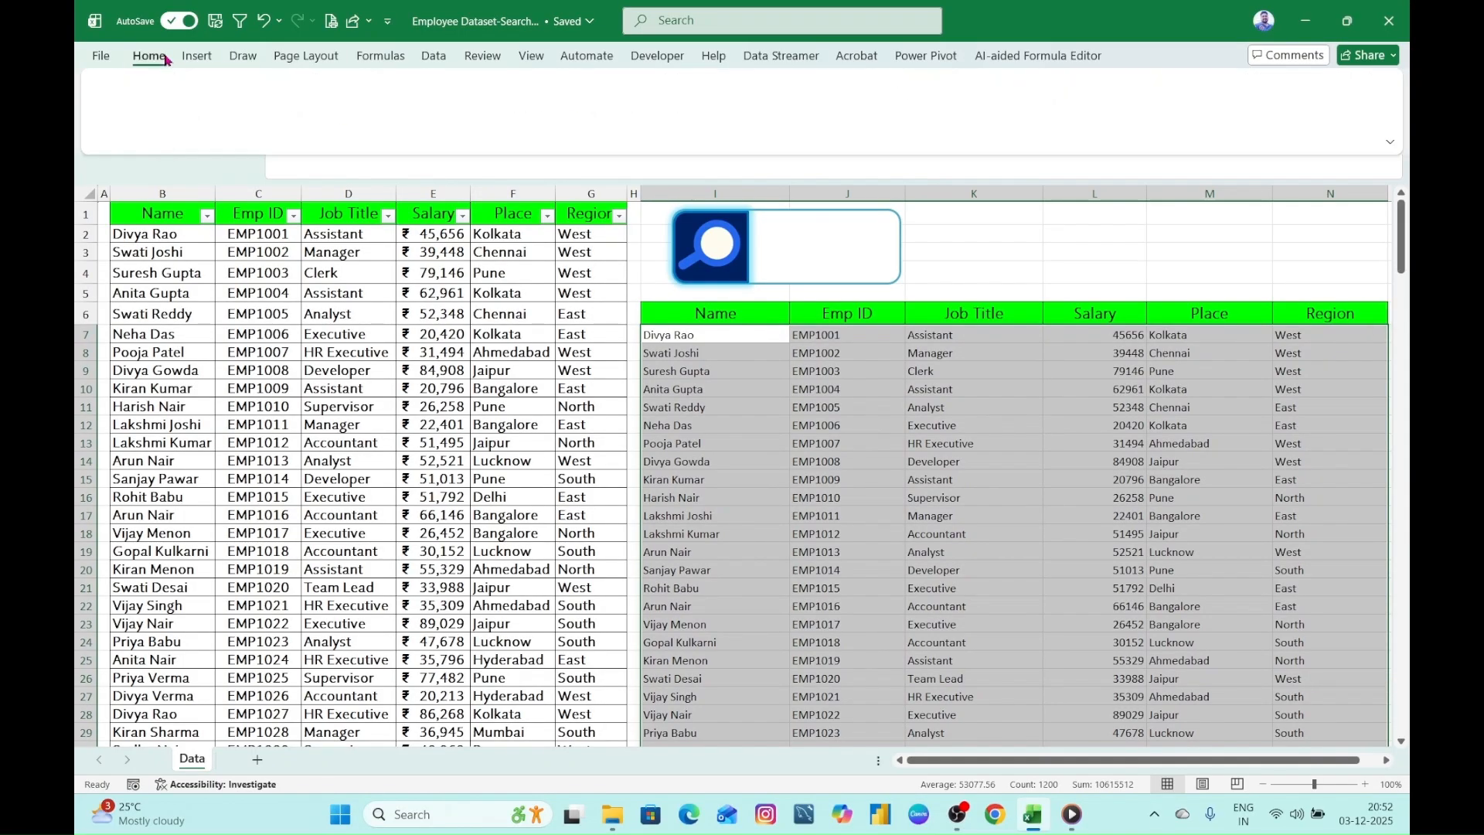
click(733, 124)
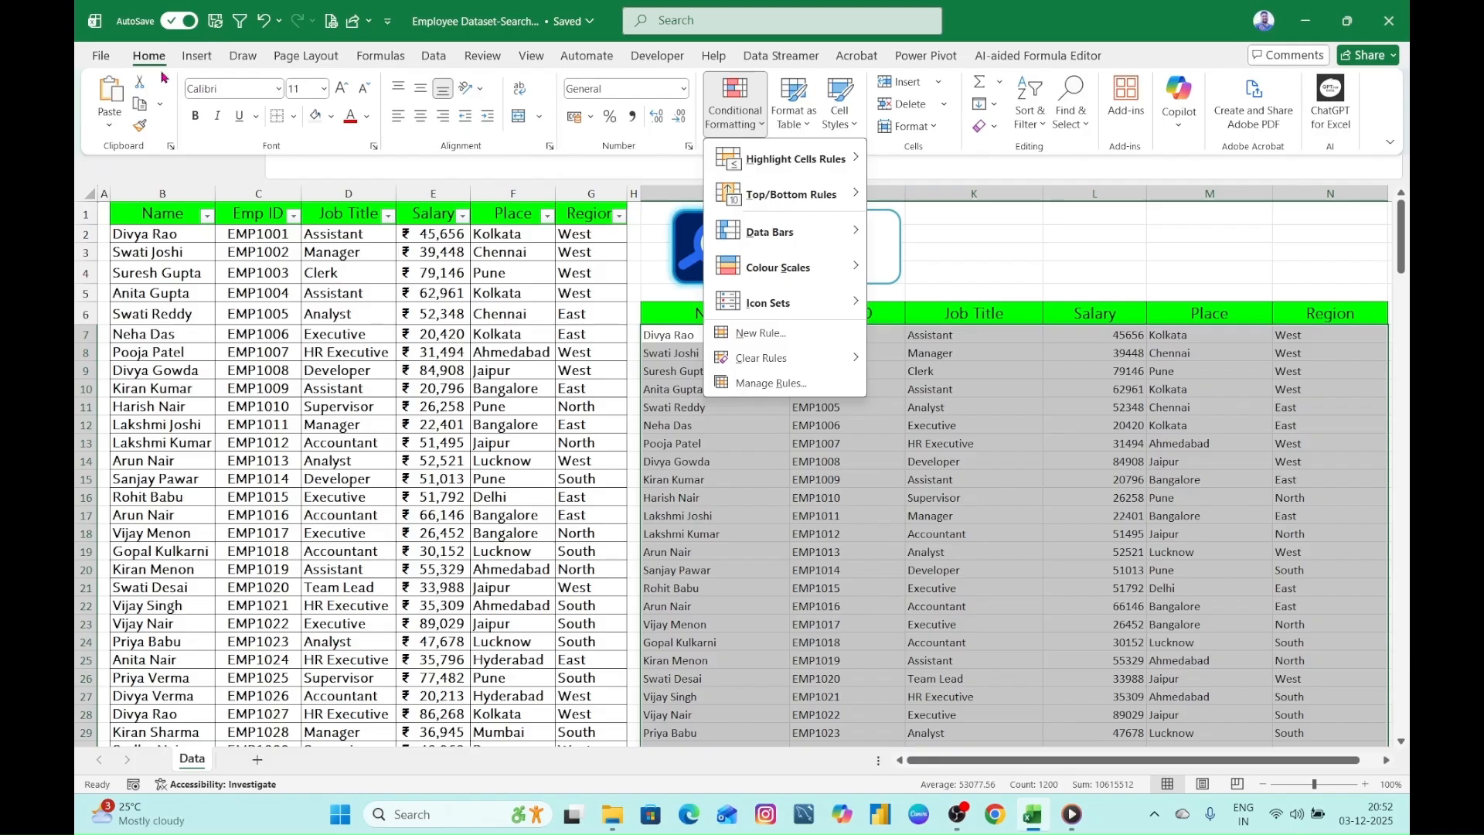
mouse_move(783, 160)
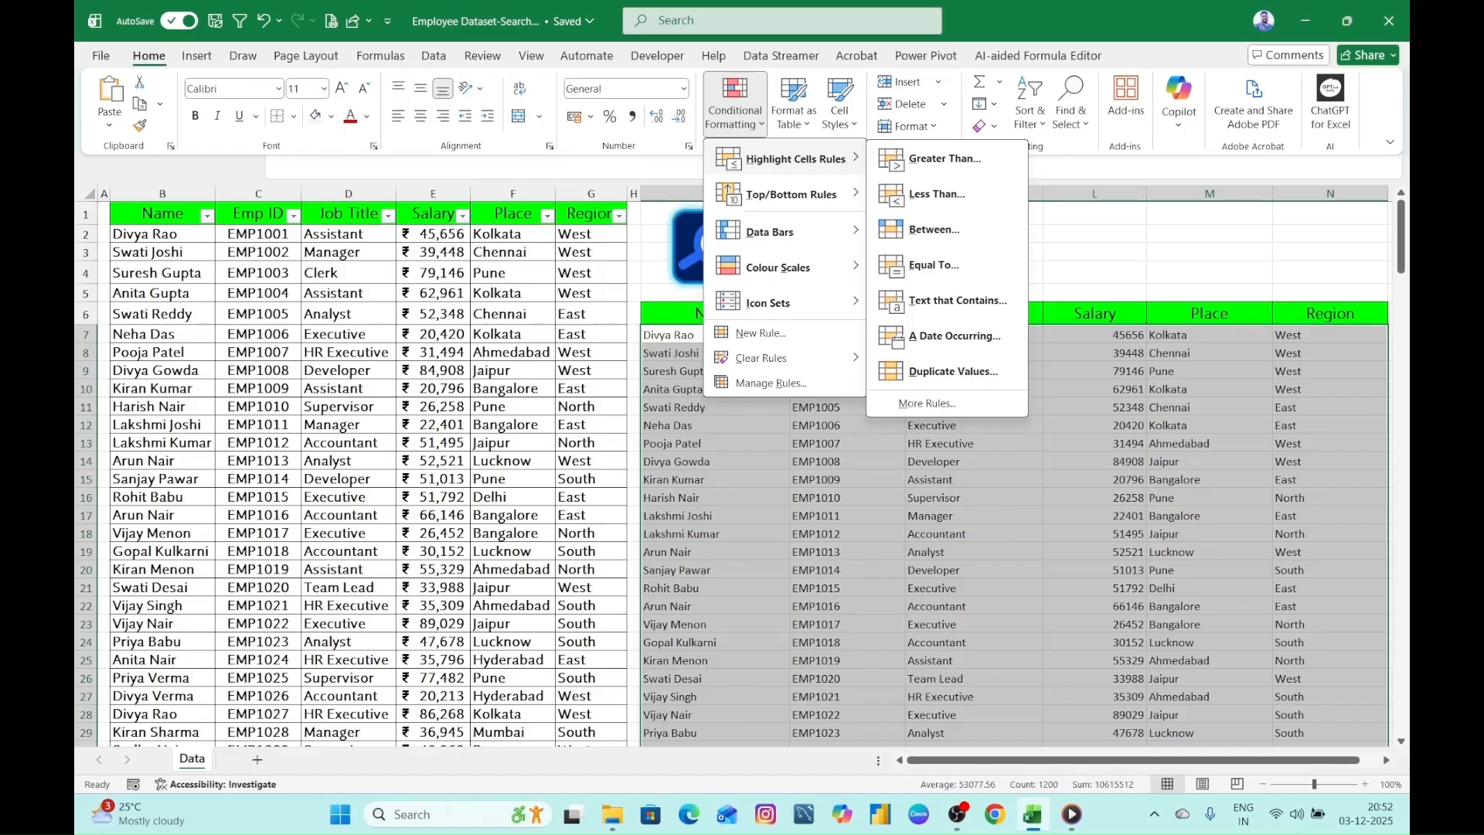
drag(119, 44, 174, 69)
mouse_move(702, 71)
mouse_down()
mouse_move(751, 127)
mouse_move(866, 174)
mouse_up()
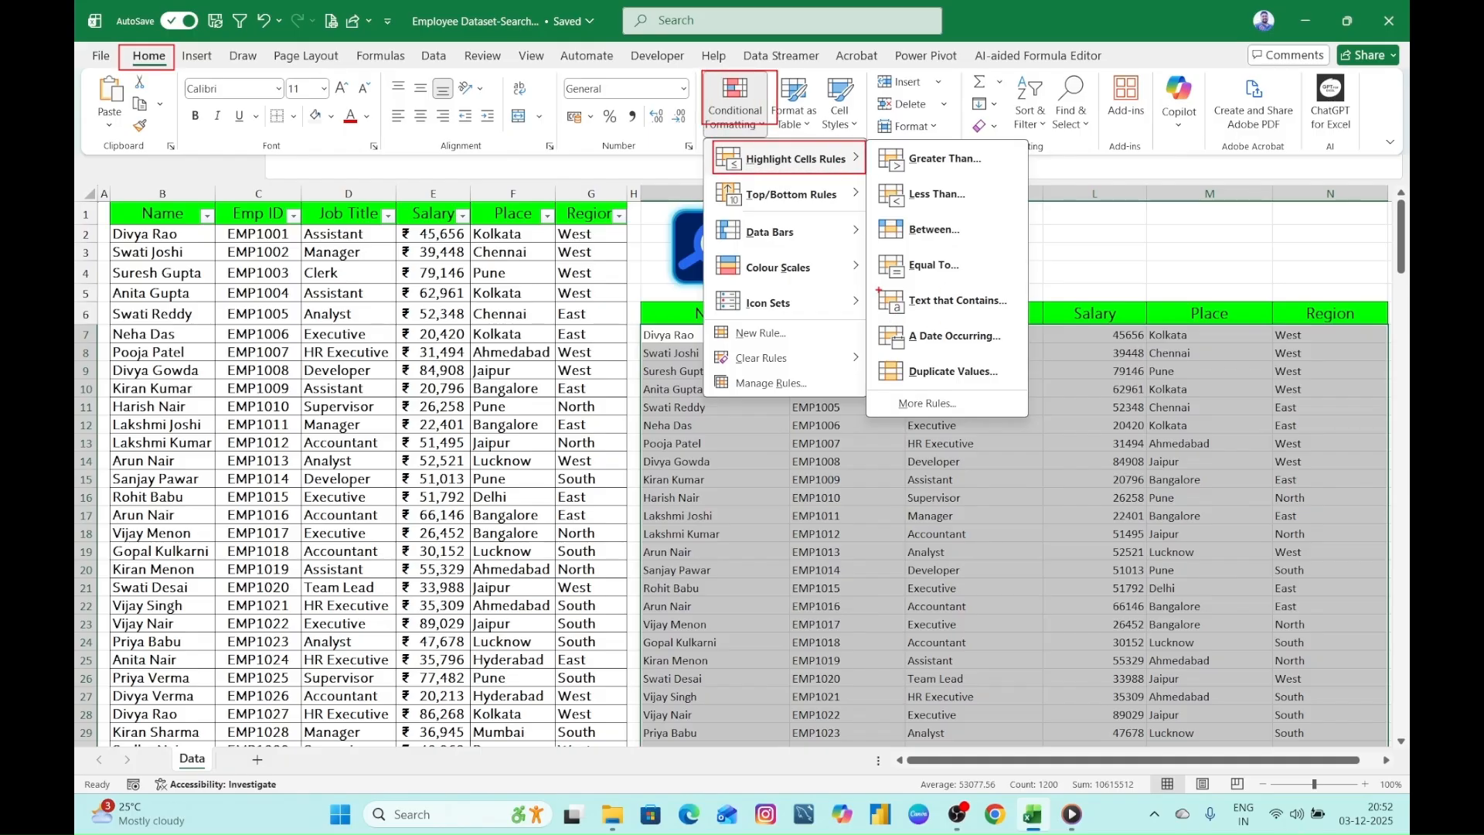
mouse_move(870, 282)
mouse_down()
mouse_move(976, 323)
mouse_move(1022, 323)
mouse_up()
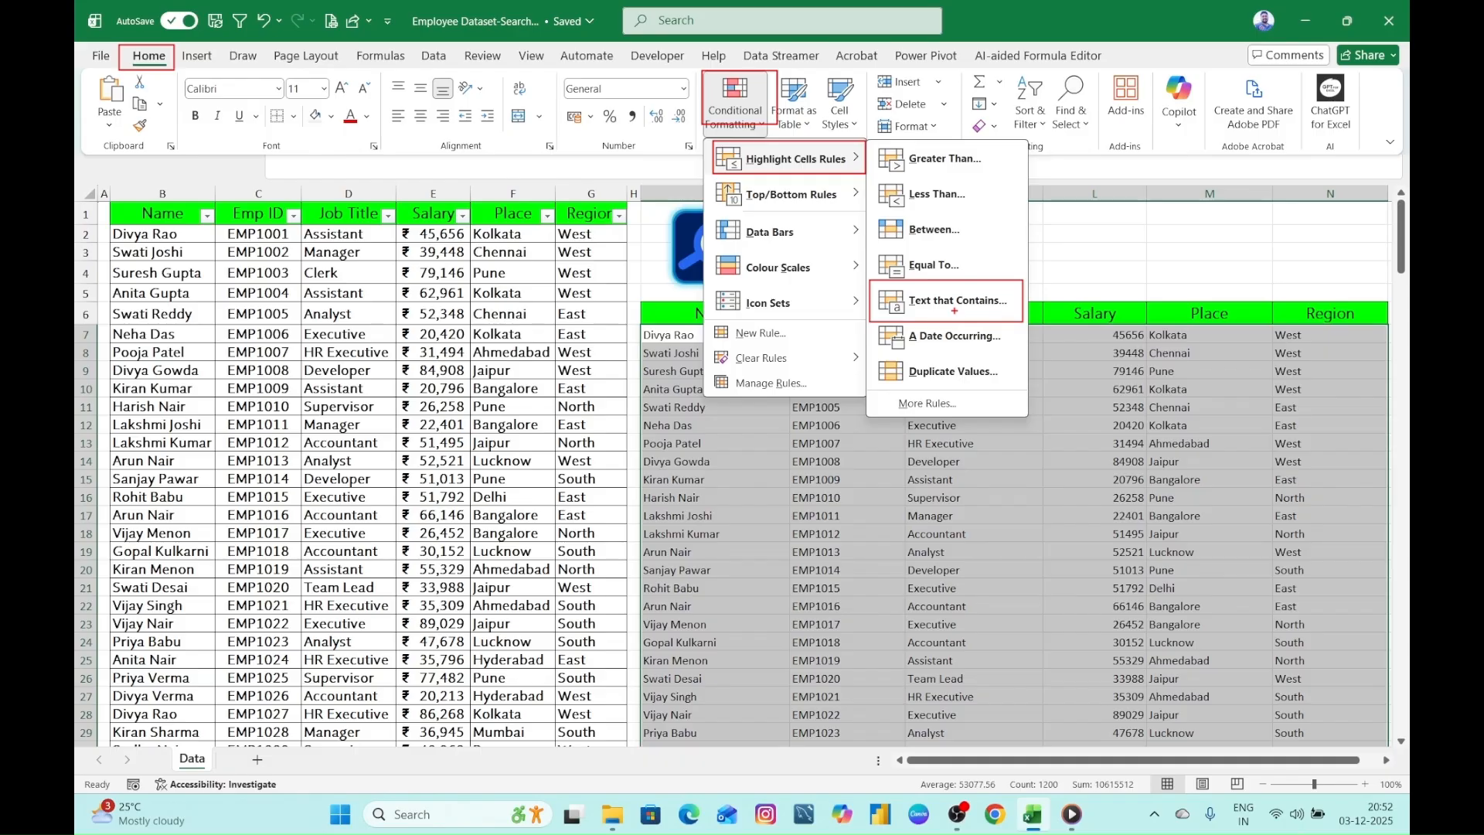
key(Escape)
- Start a Text That Contains highlight rule on the selected results, with cell K2 as the text to match
click(146, 56)
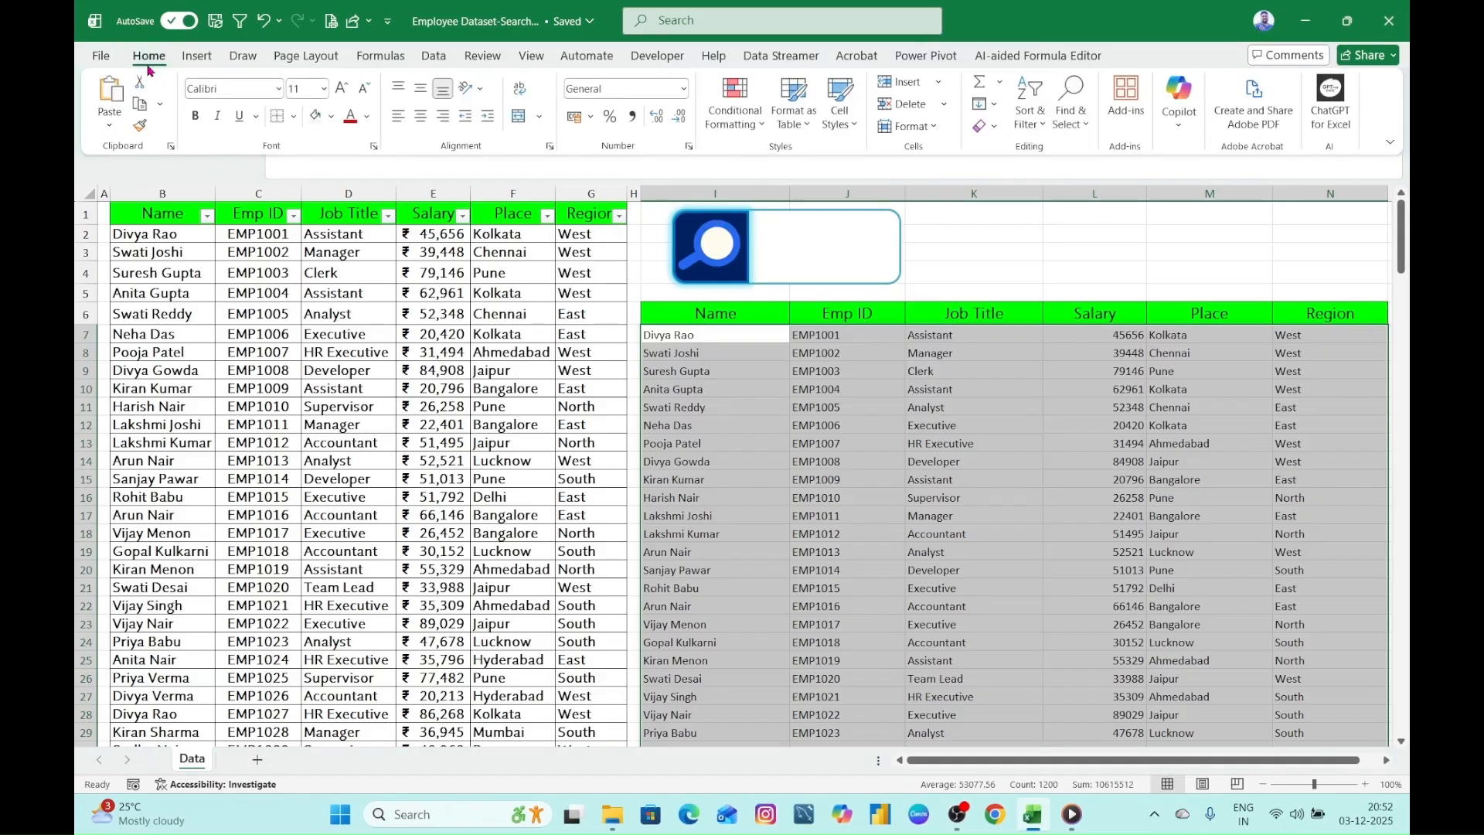
click(744, 120)
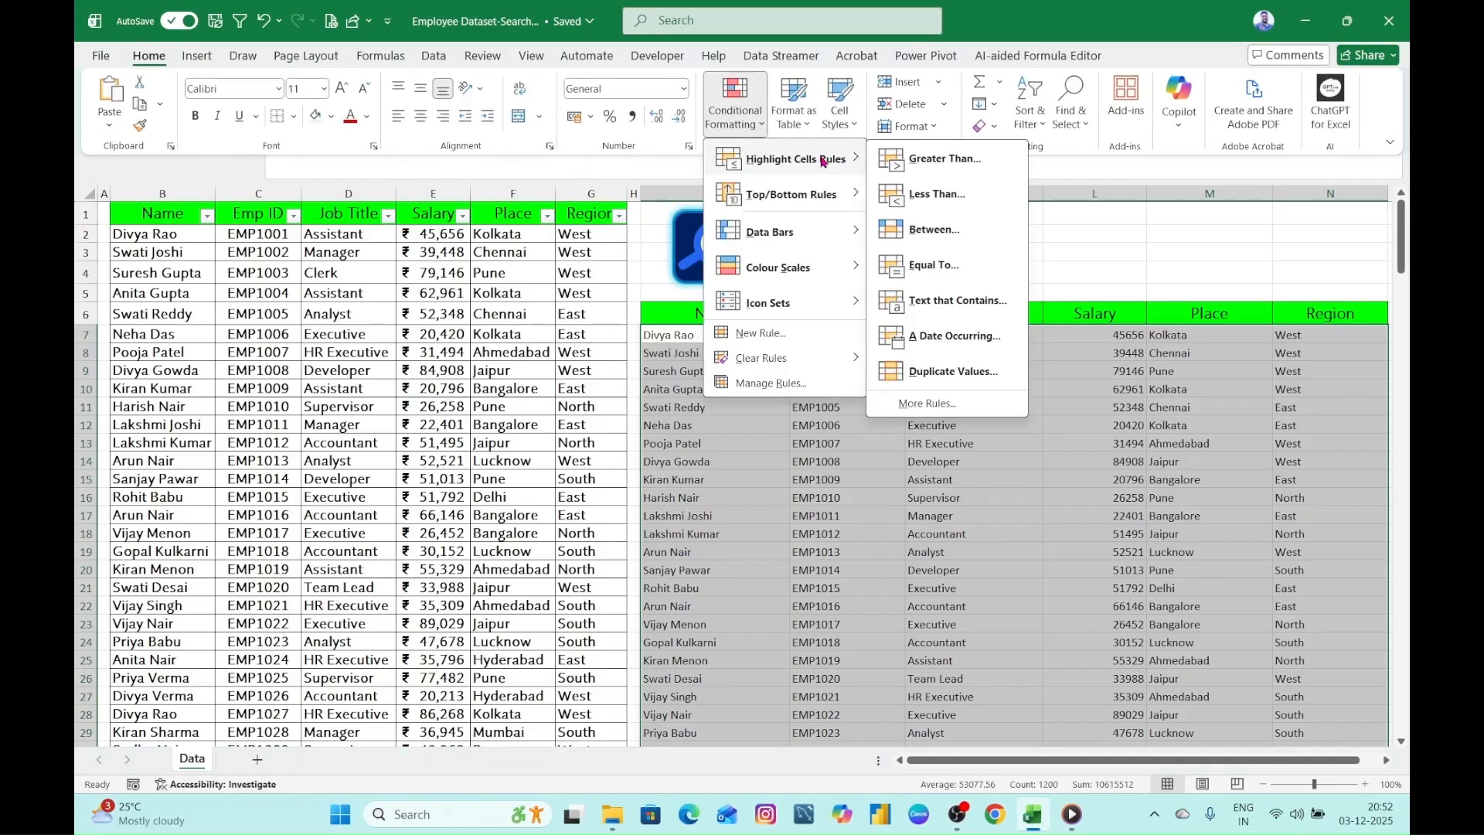
click(966, 300)
drag(686, 436, 823, 407)
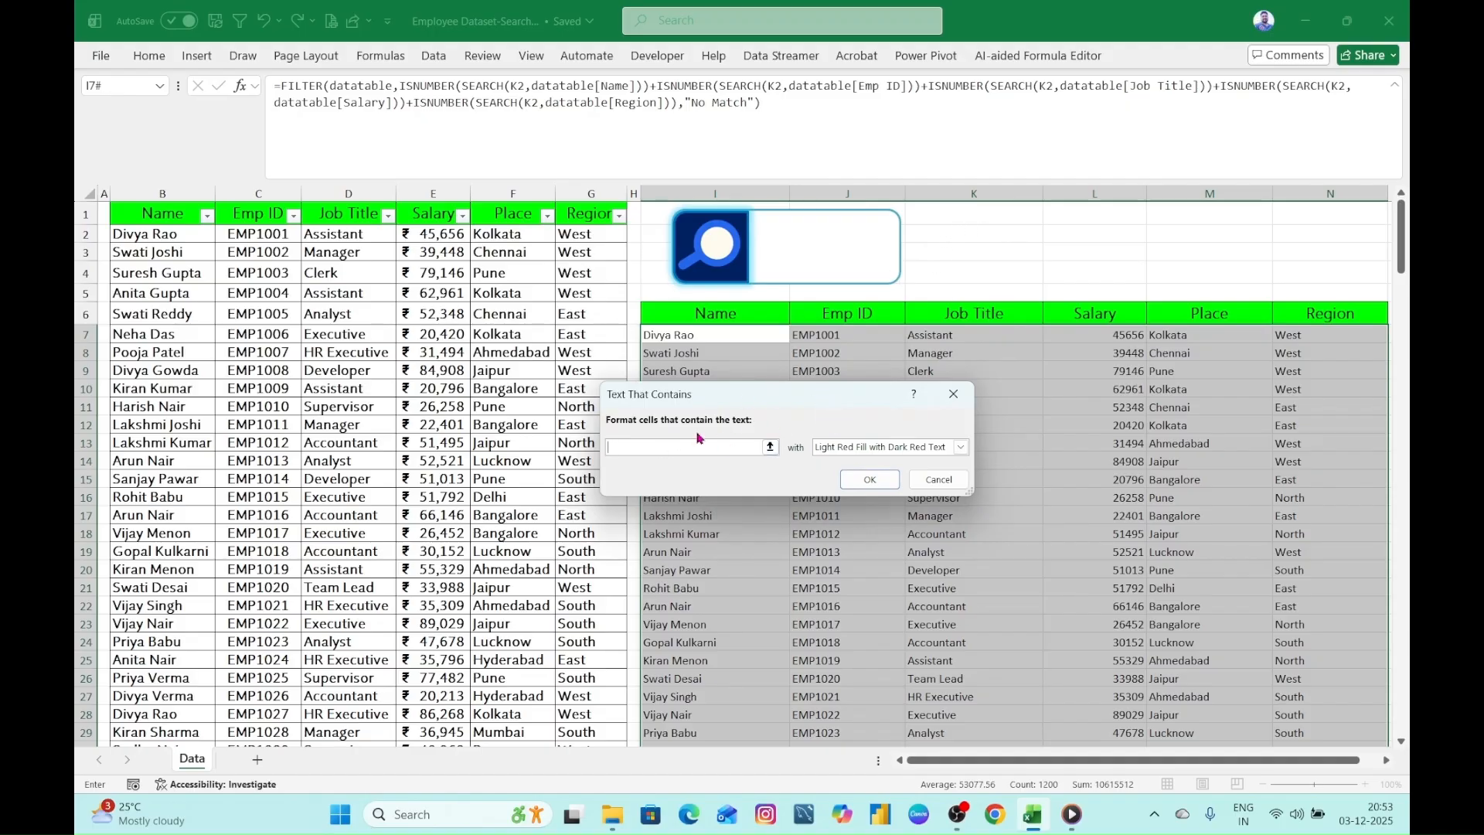
click(970, 237)
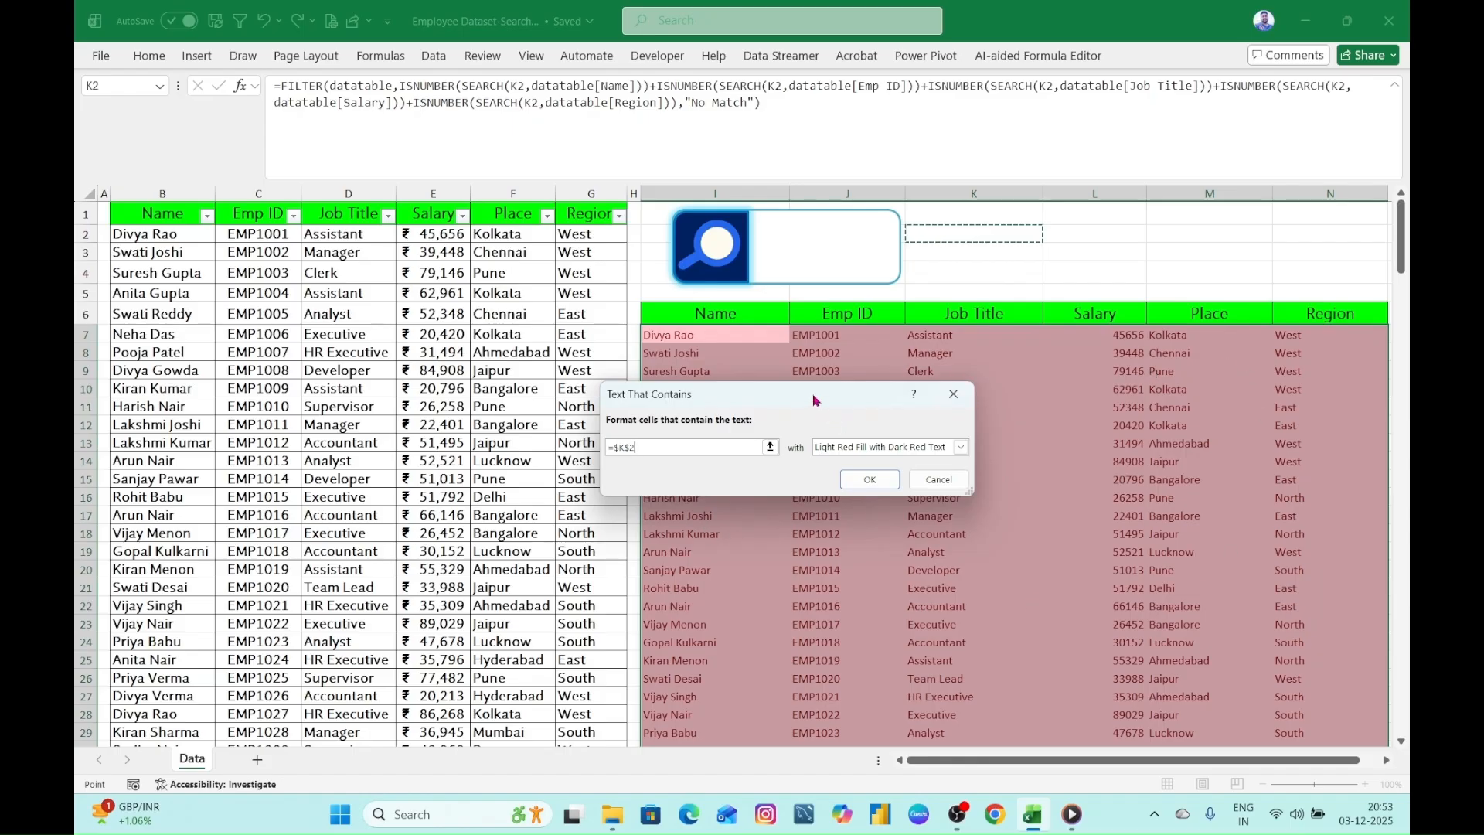
- Give the highlight rule a customised format with a bright magenta fill and apply it
drag(819, 395, 791, 335)
click(932, 387)
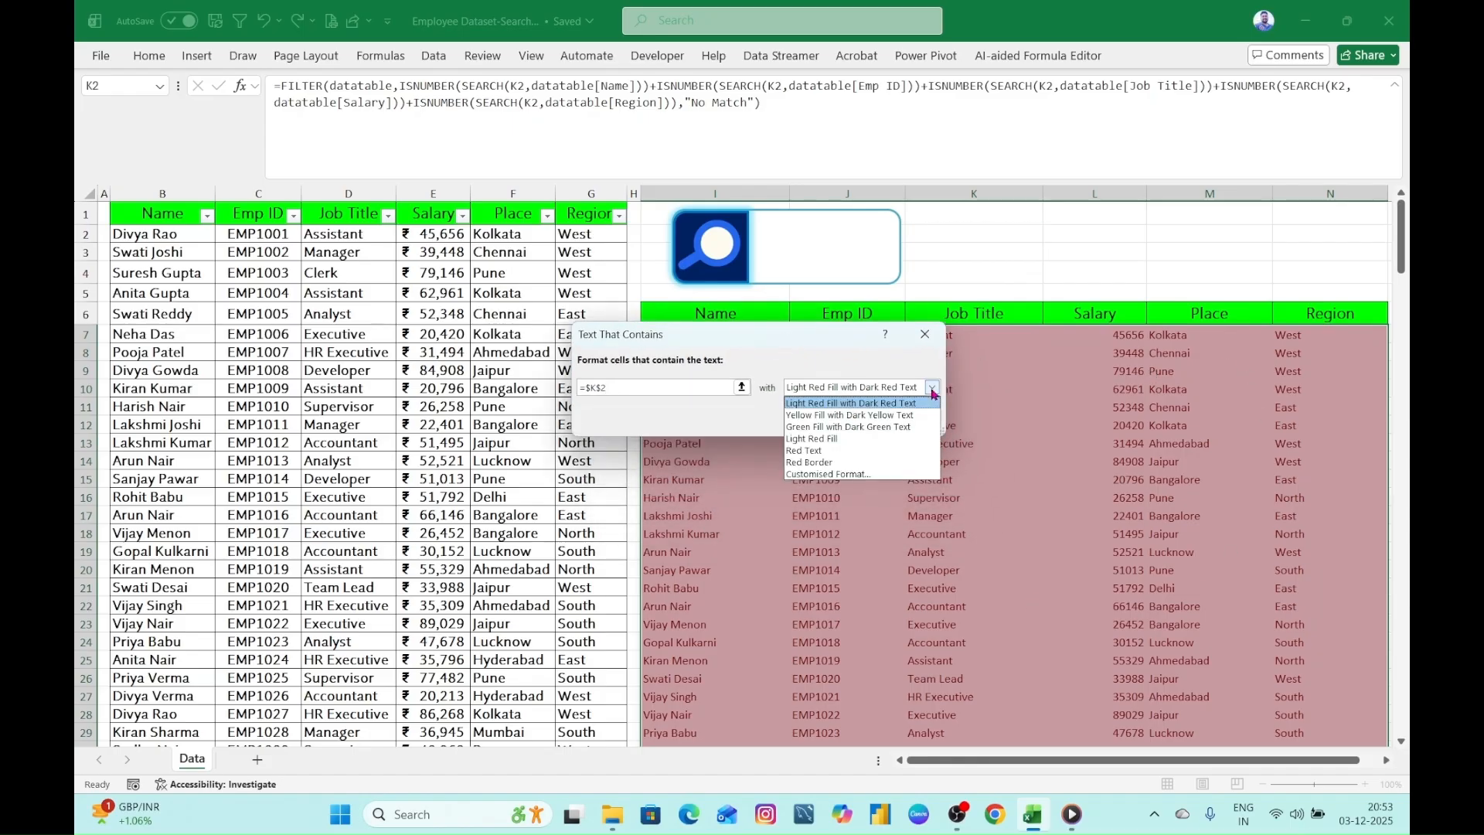
click(850, 475)
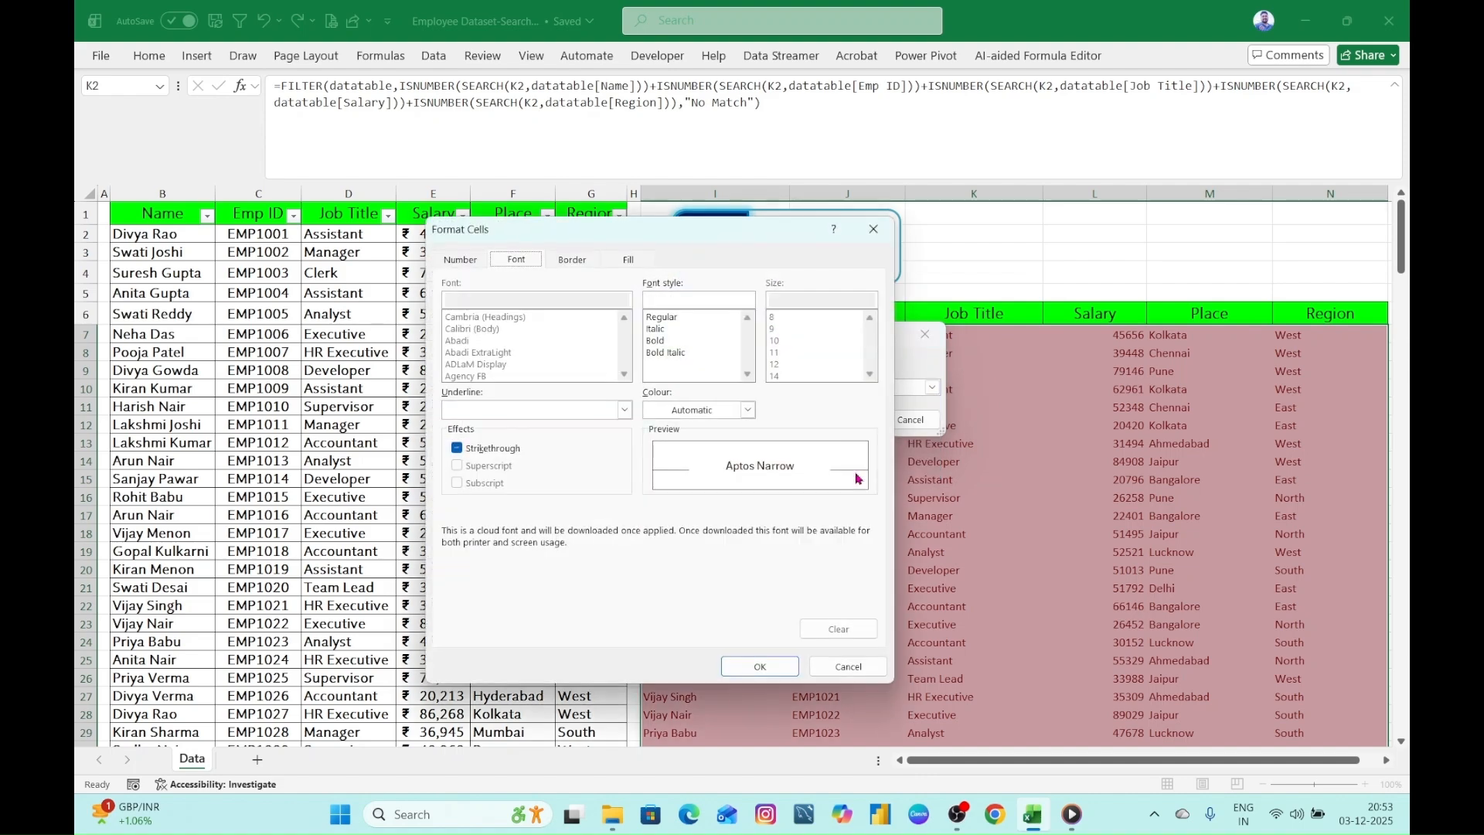
click(629, 263)
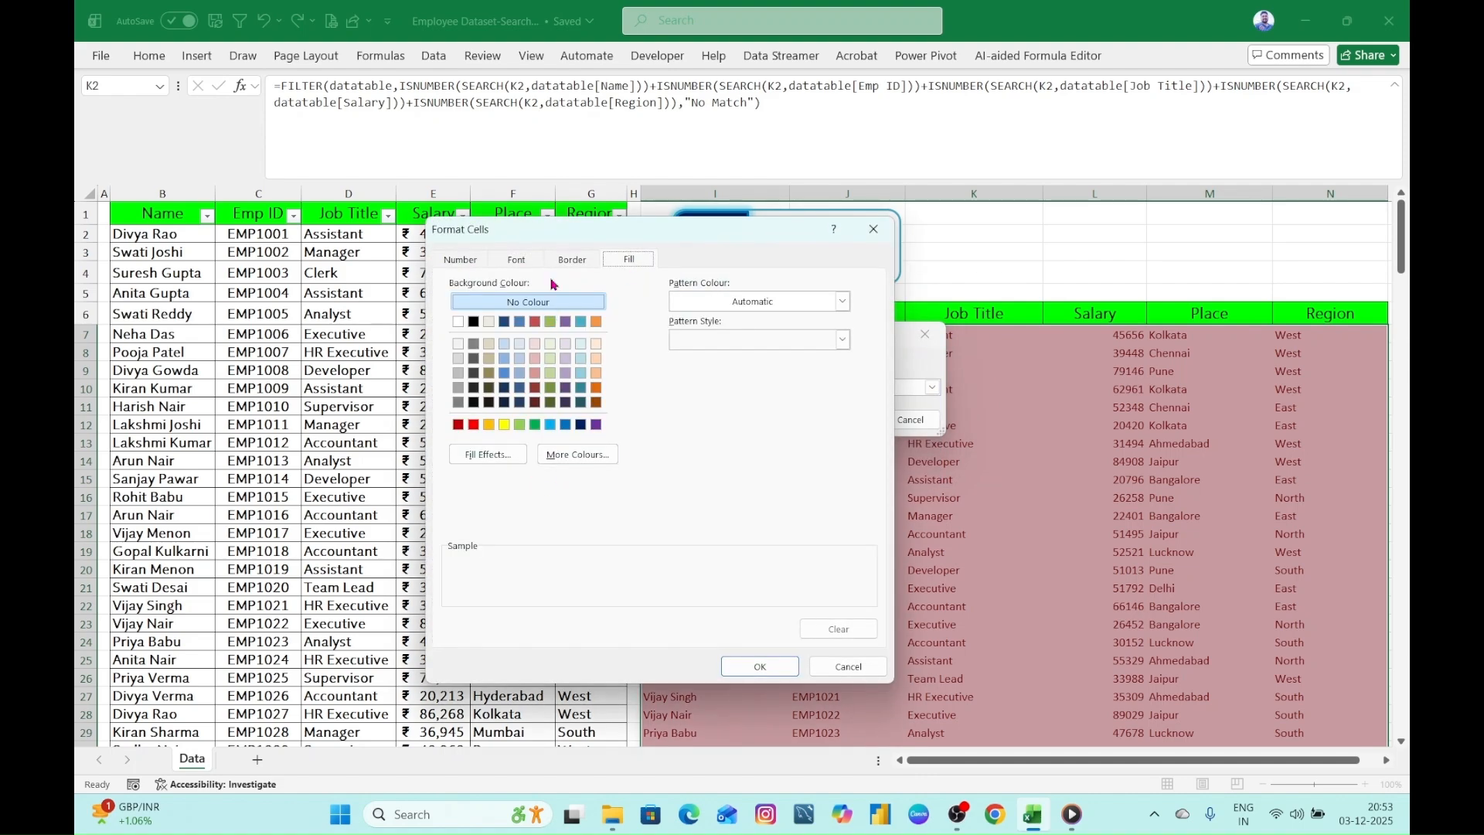
click(584, 456)
click(623, 438)
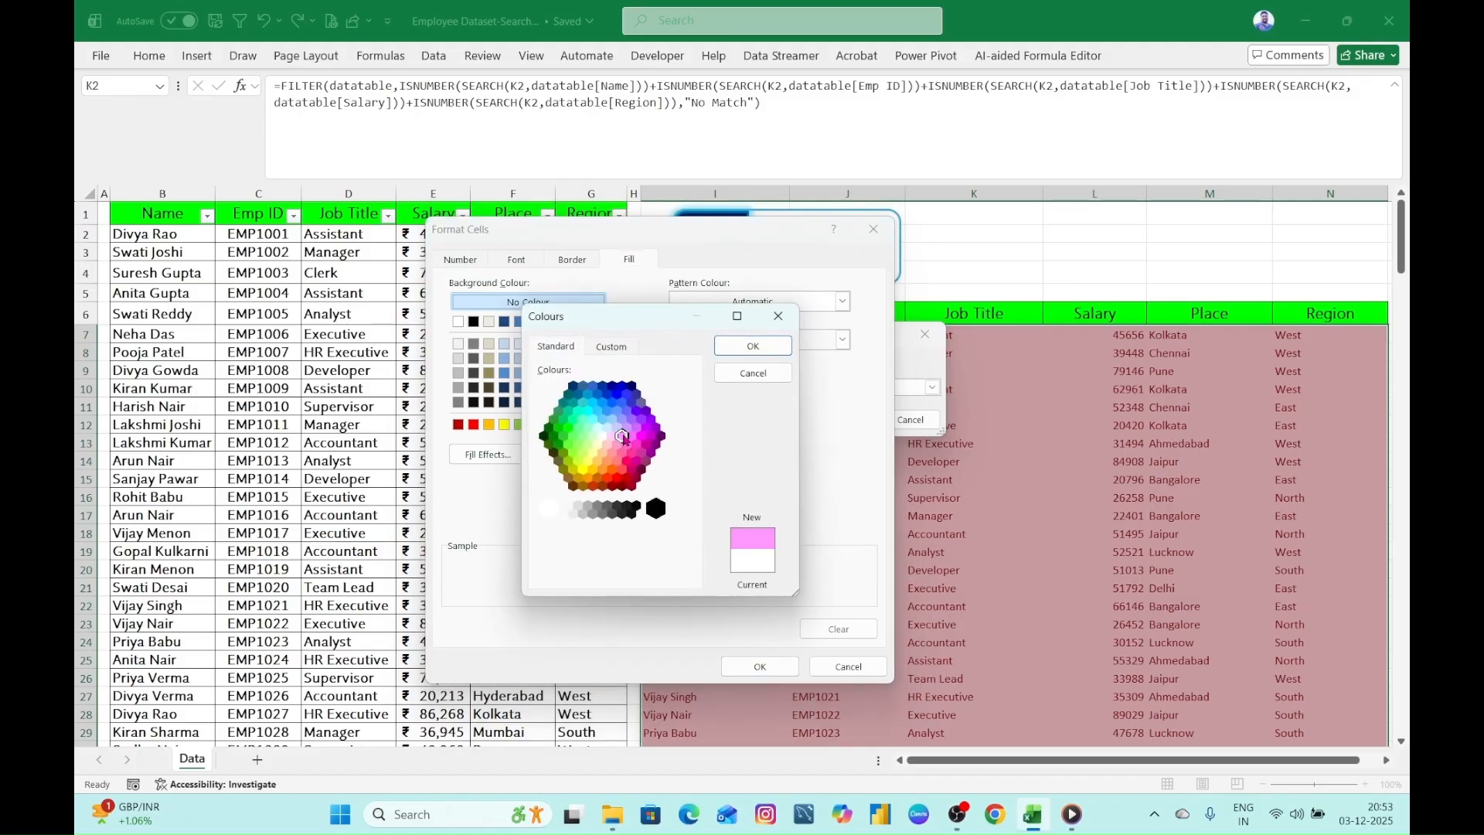
click(641, 437)
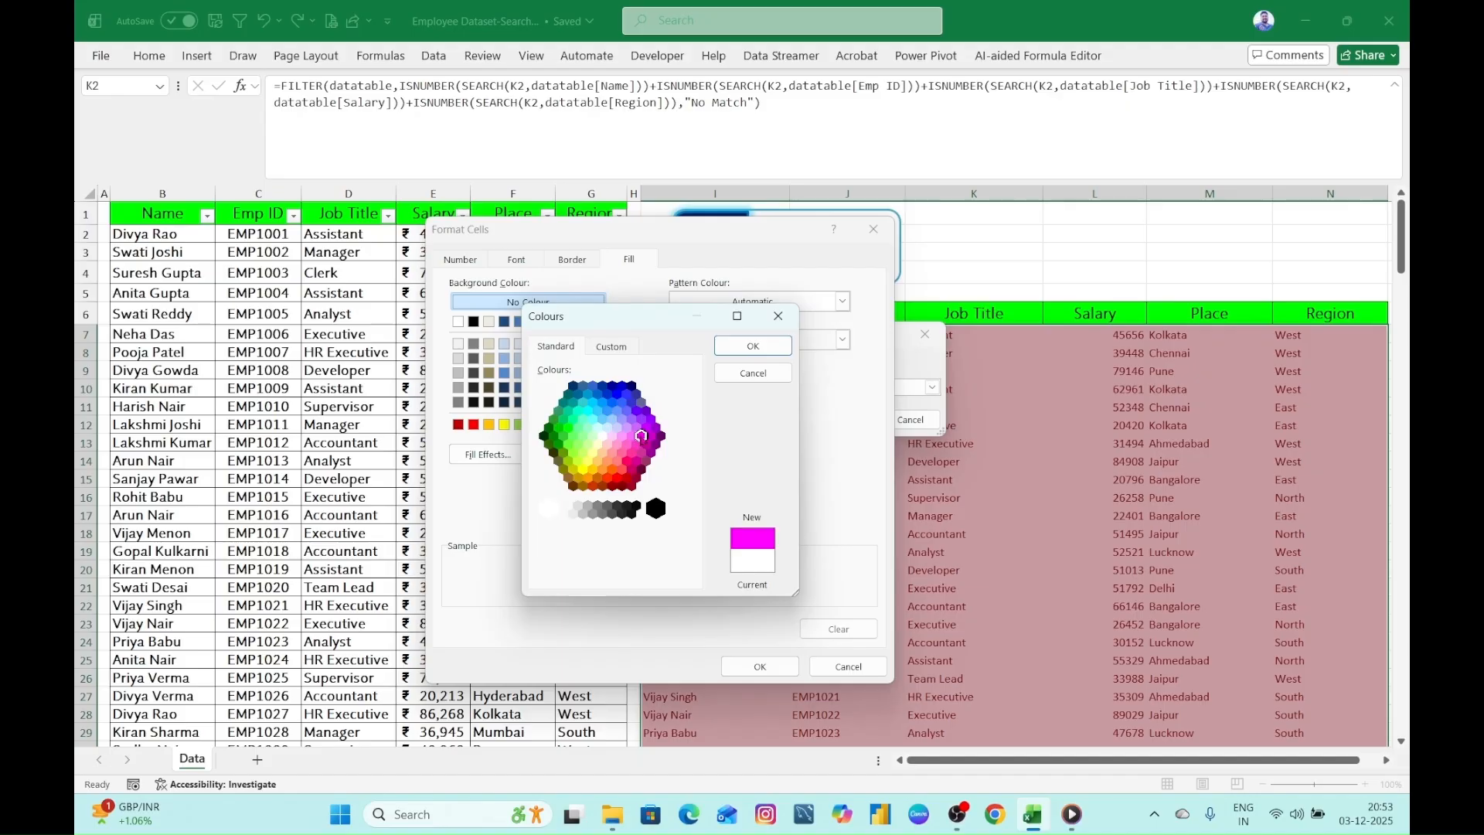
click(753, 345)
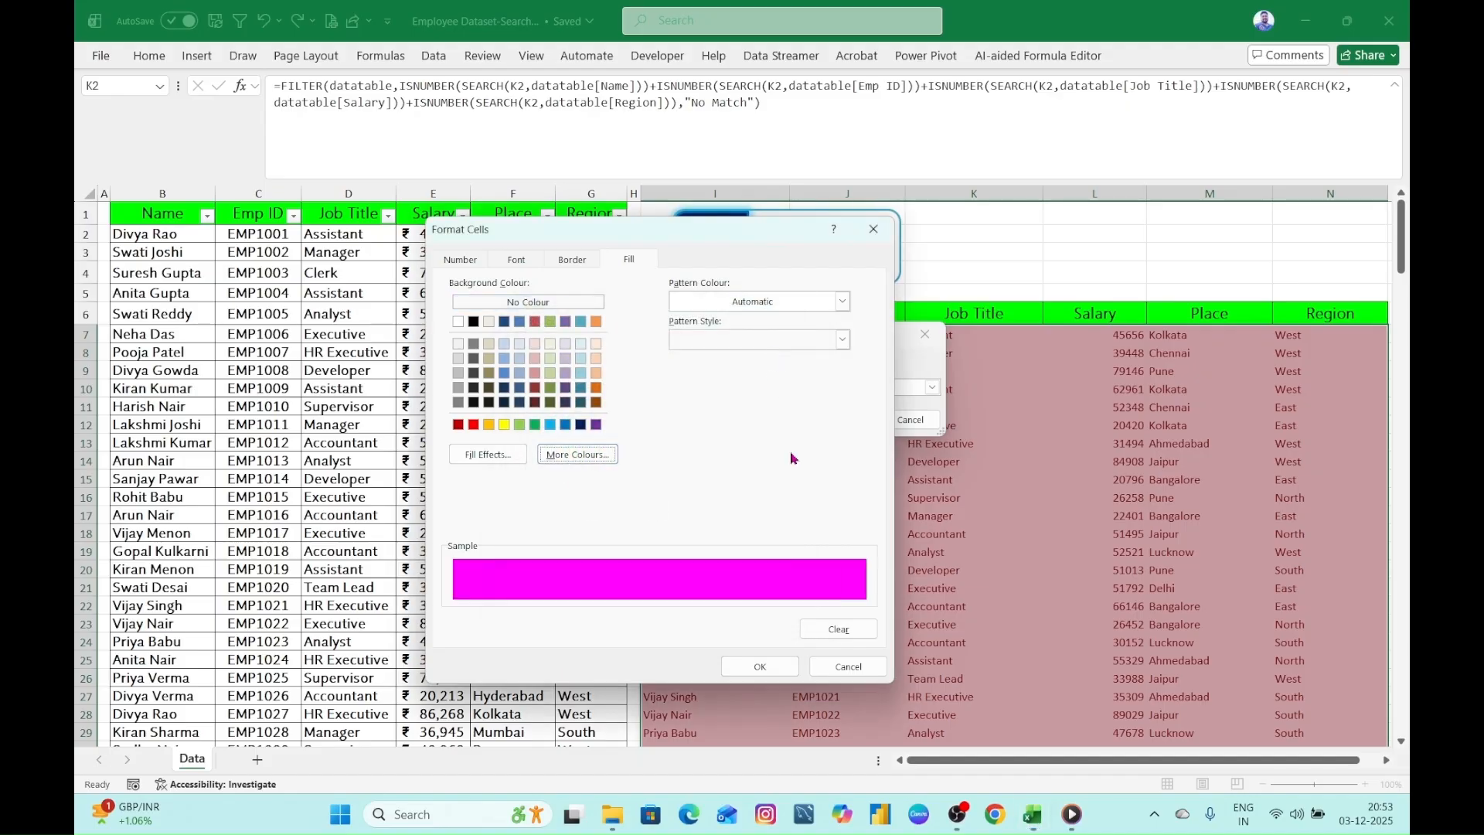
click(765, 669)
click(849, 420)
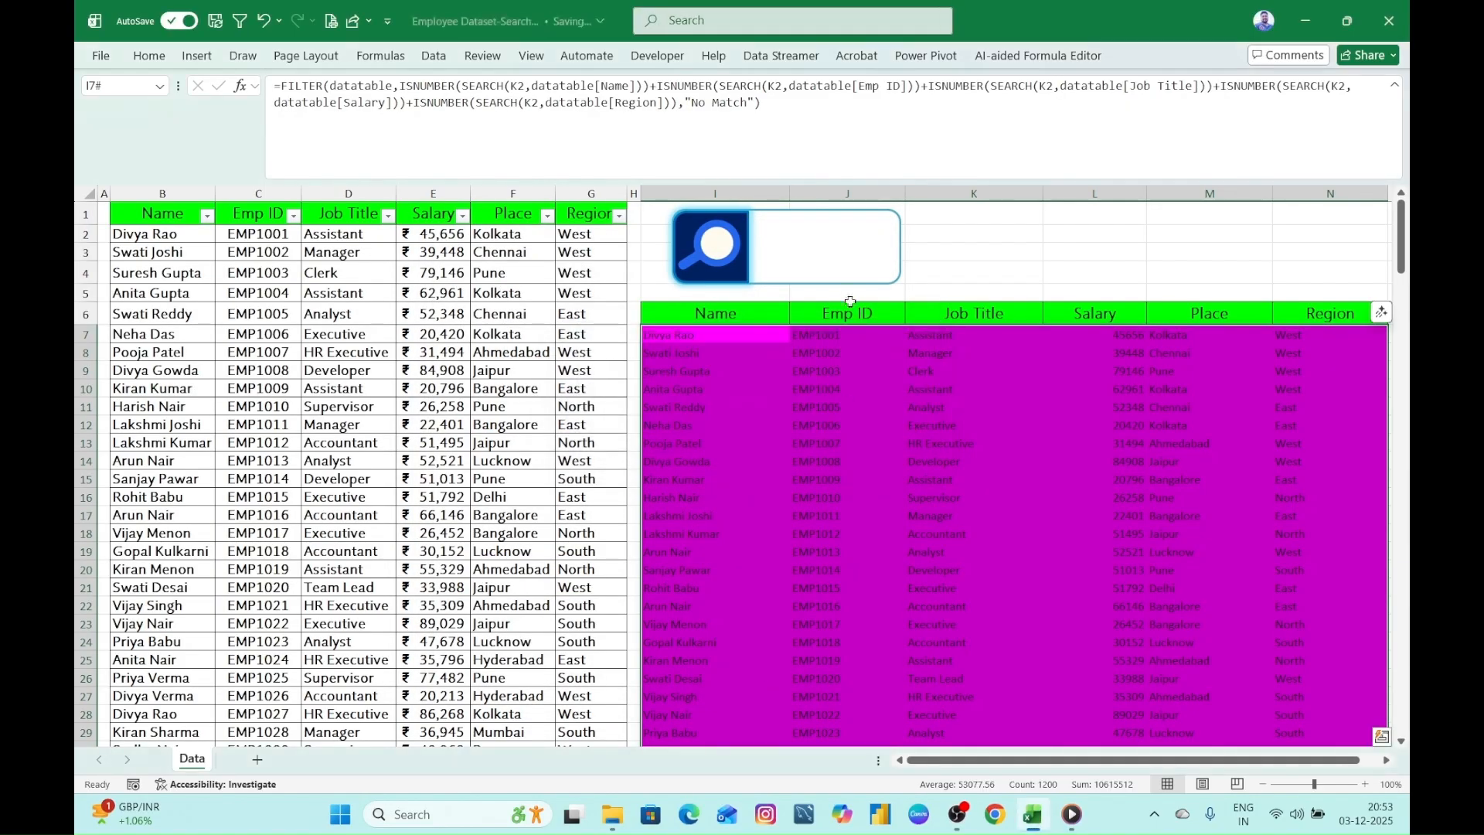
- Select the linked cell K2 and collapse the formula bar to a single line
click(827, 259)
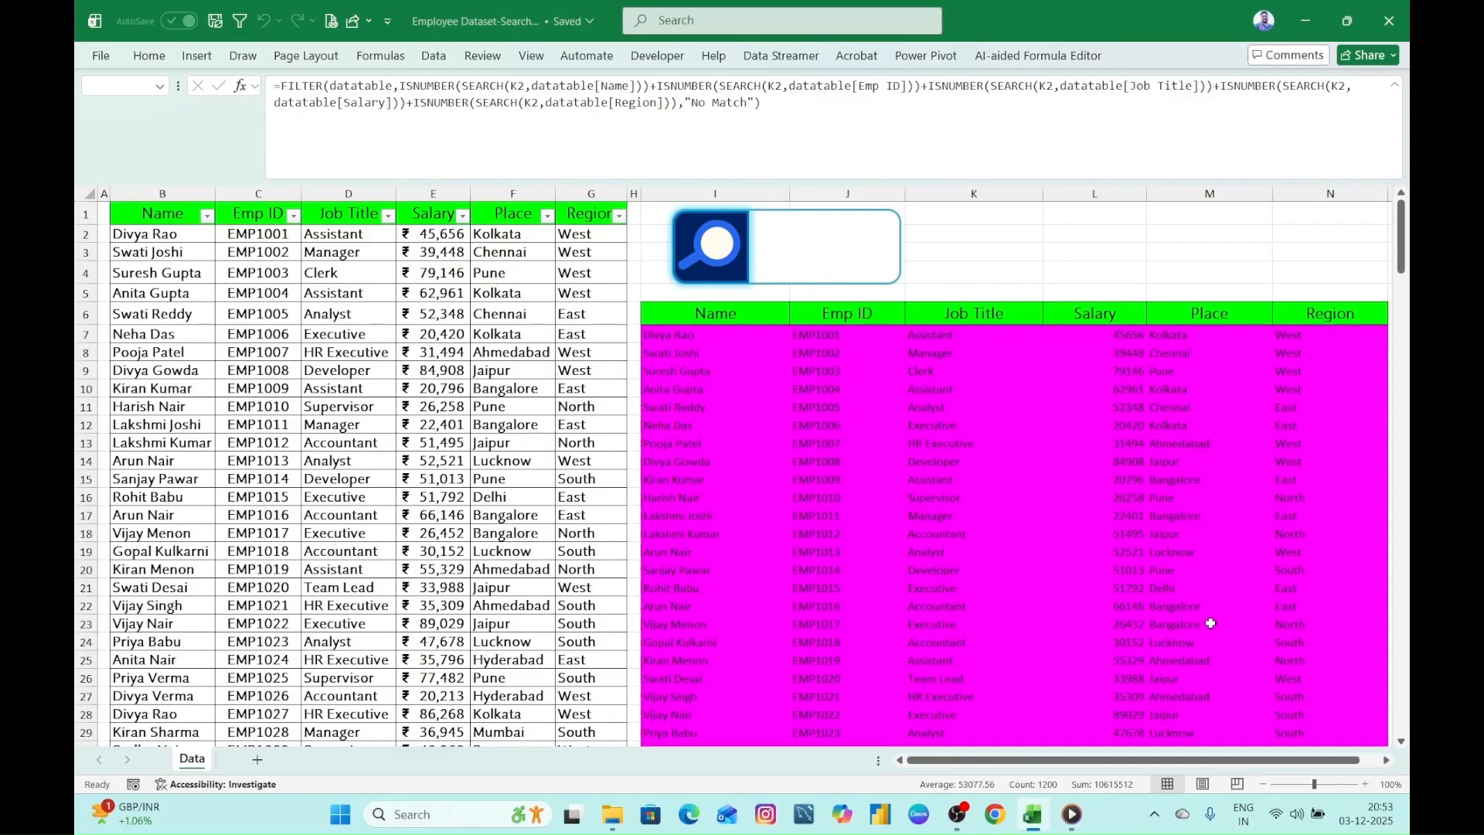
drag(1094, 761, 1006, 764)
click(963, 762)
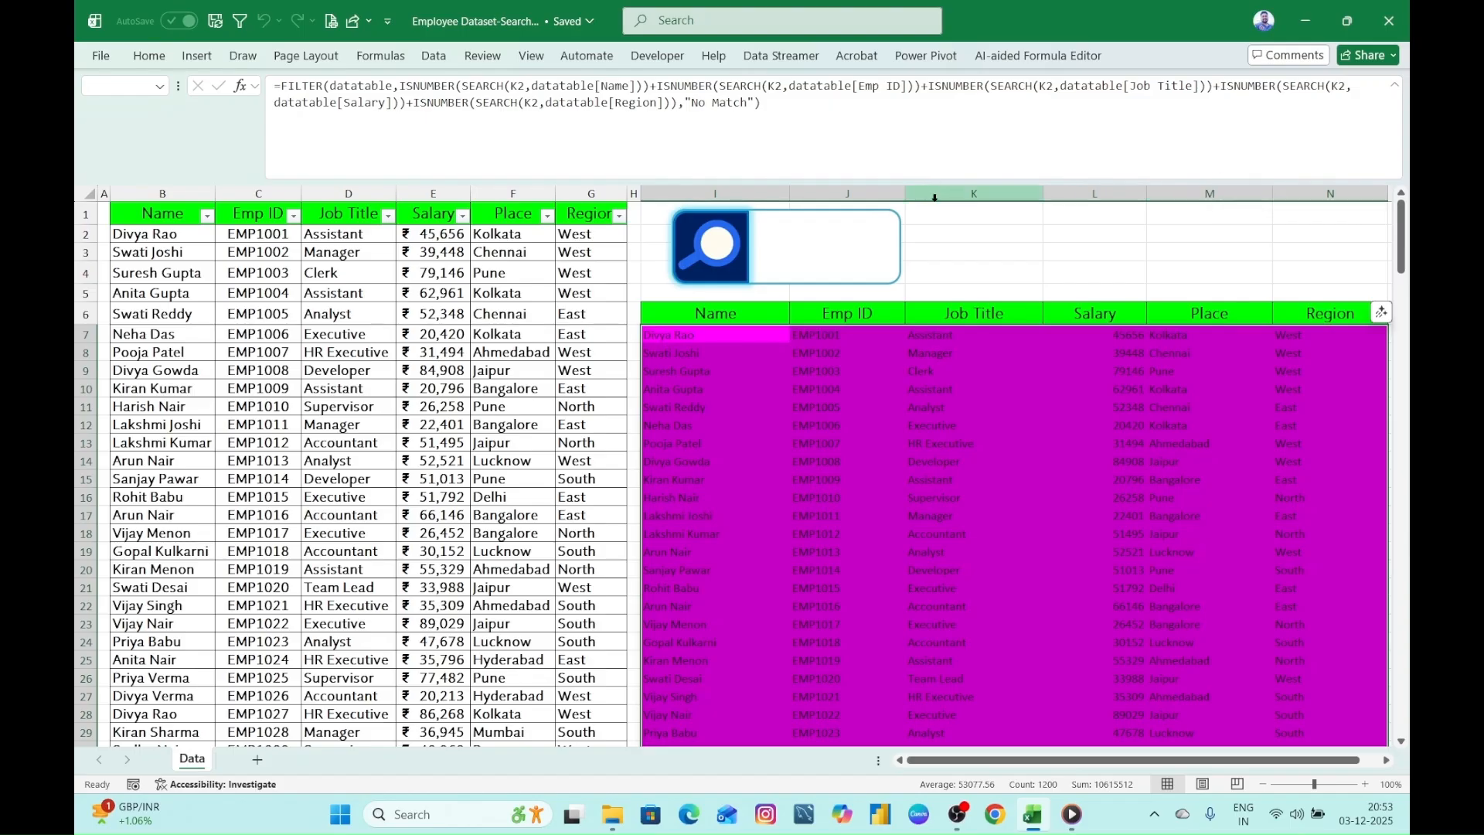
click(953, 228)
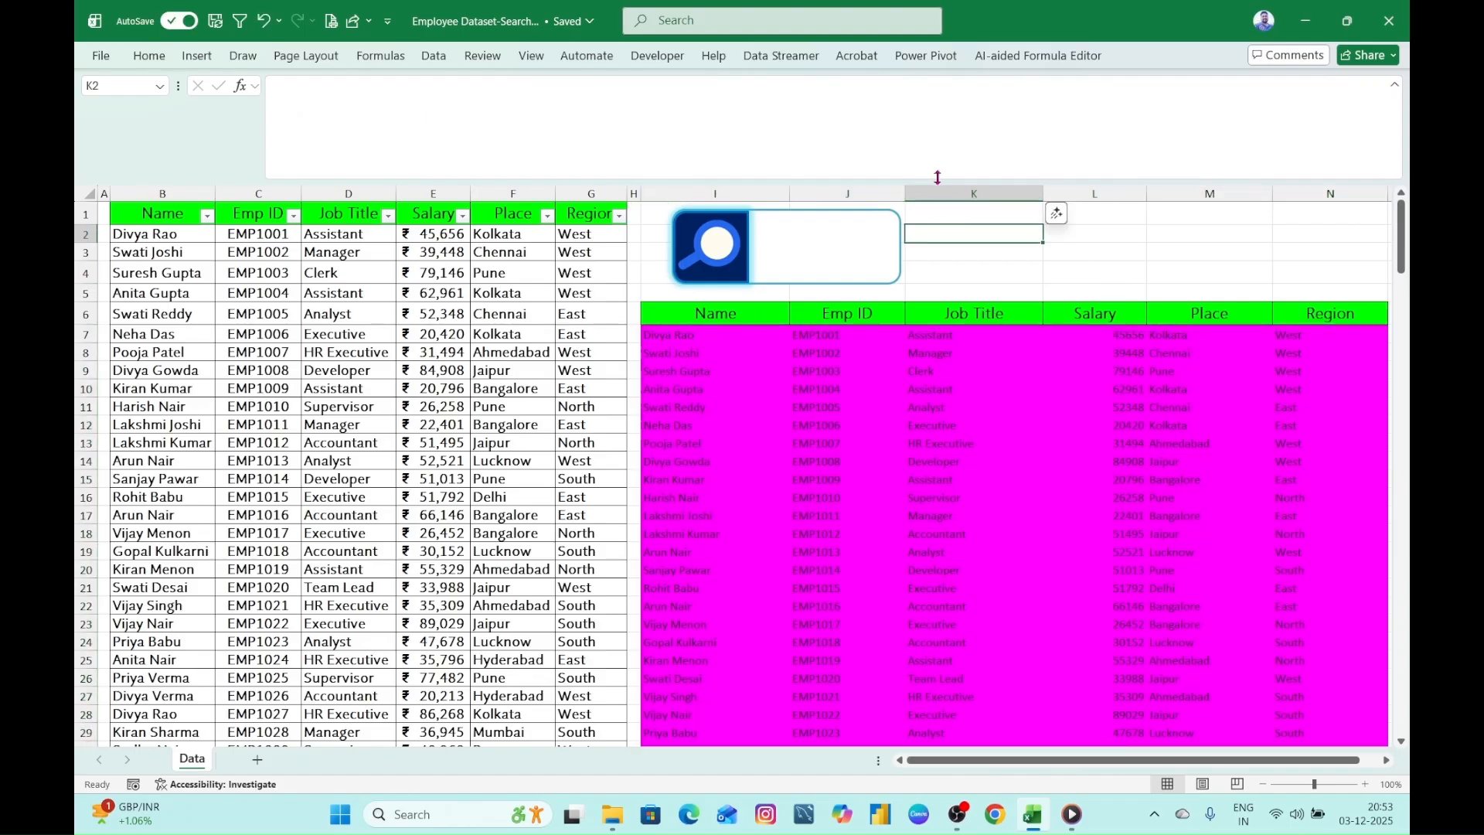
double_click(938, 177)
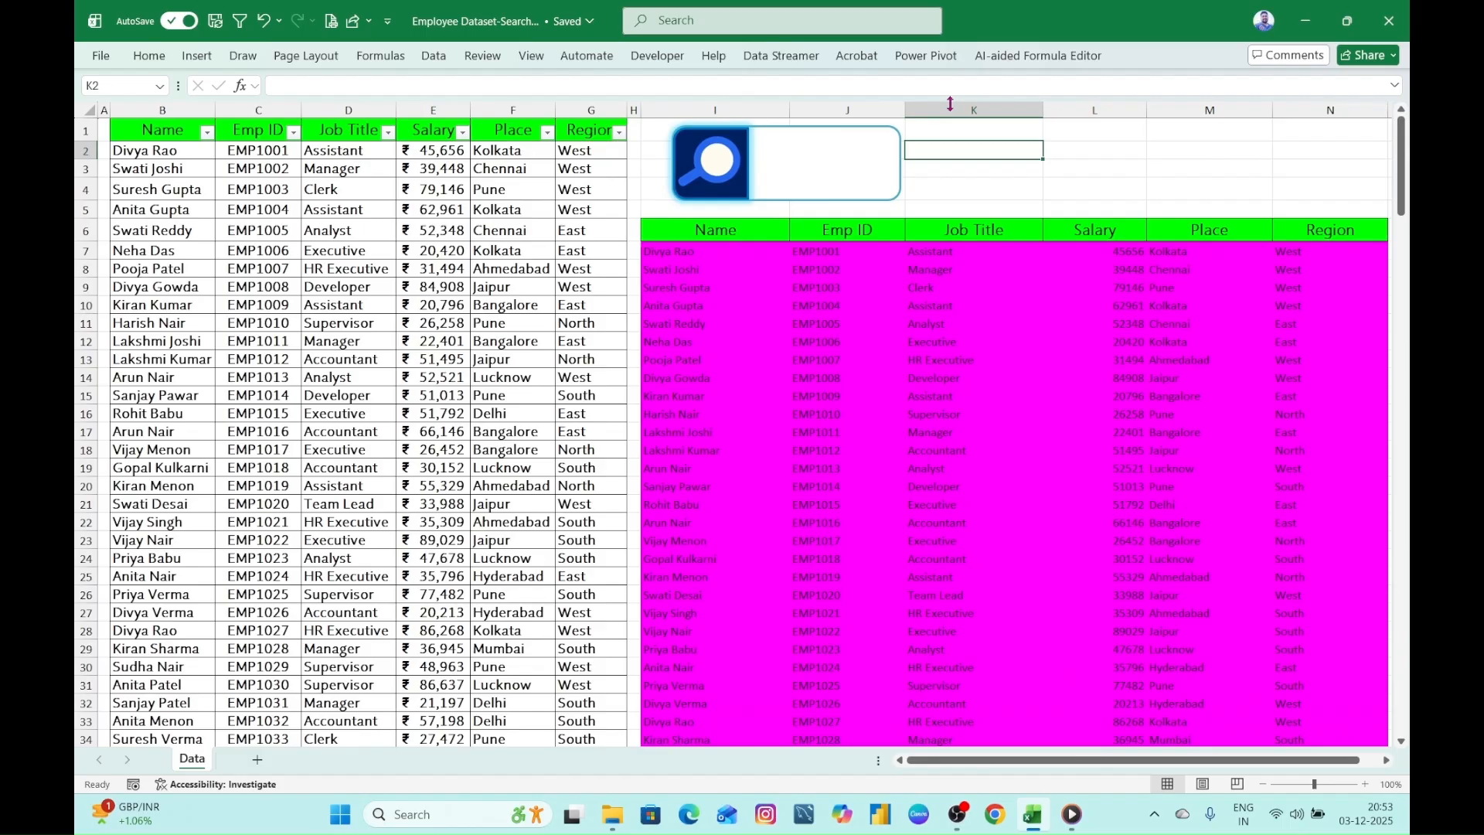
- Test the search box highlighting with two employee first-name fragments, clearing the box after each
click(821, 156)
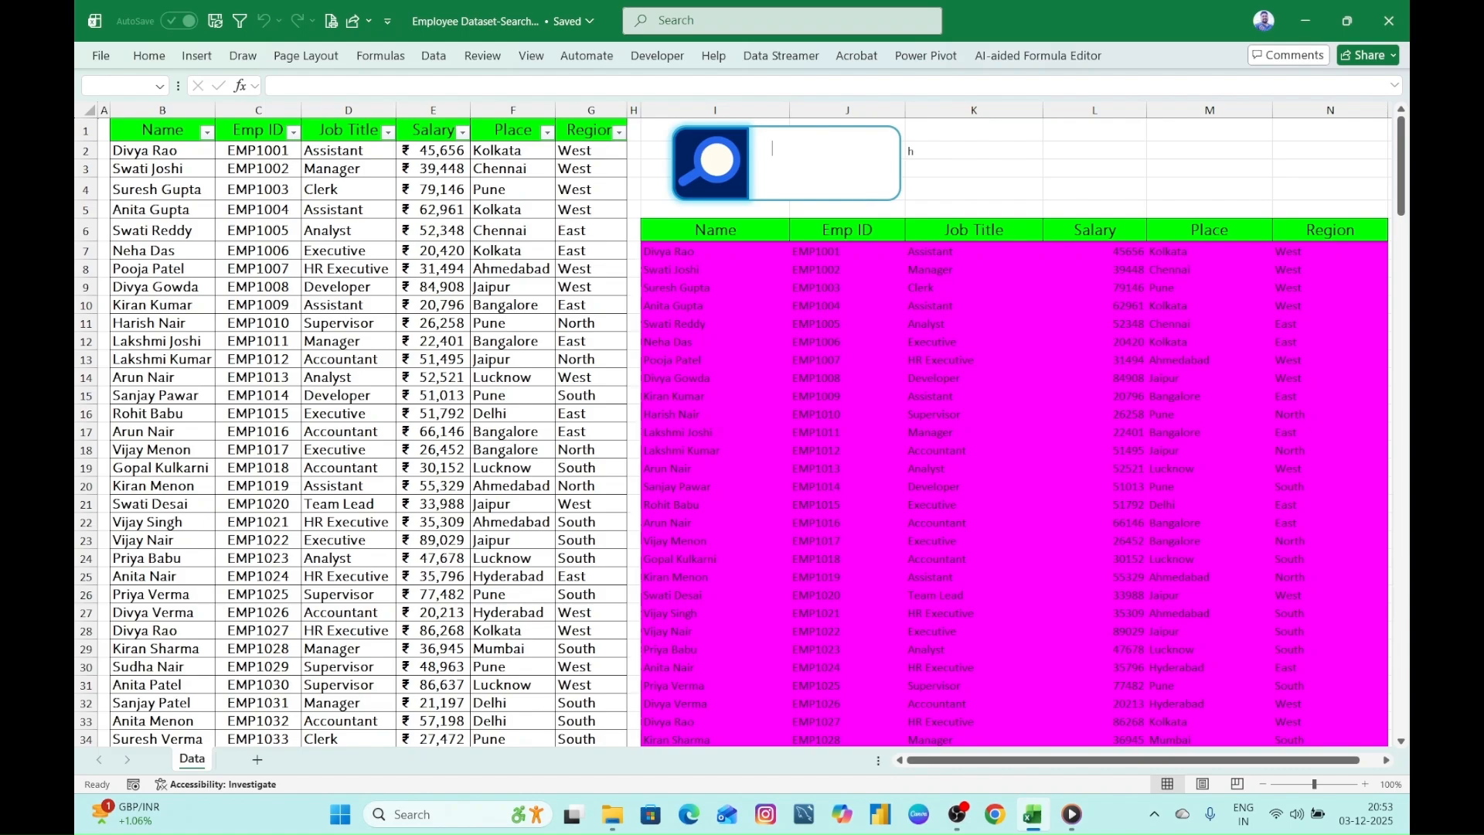
text(hari)
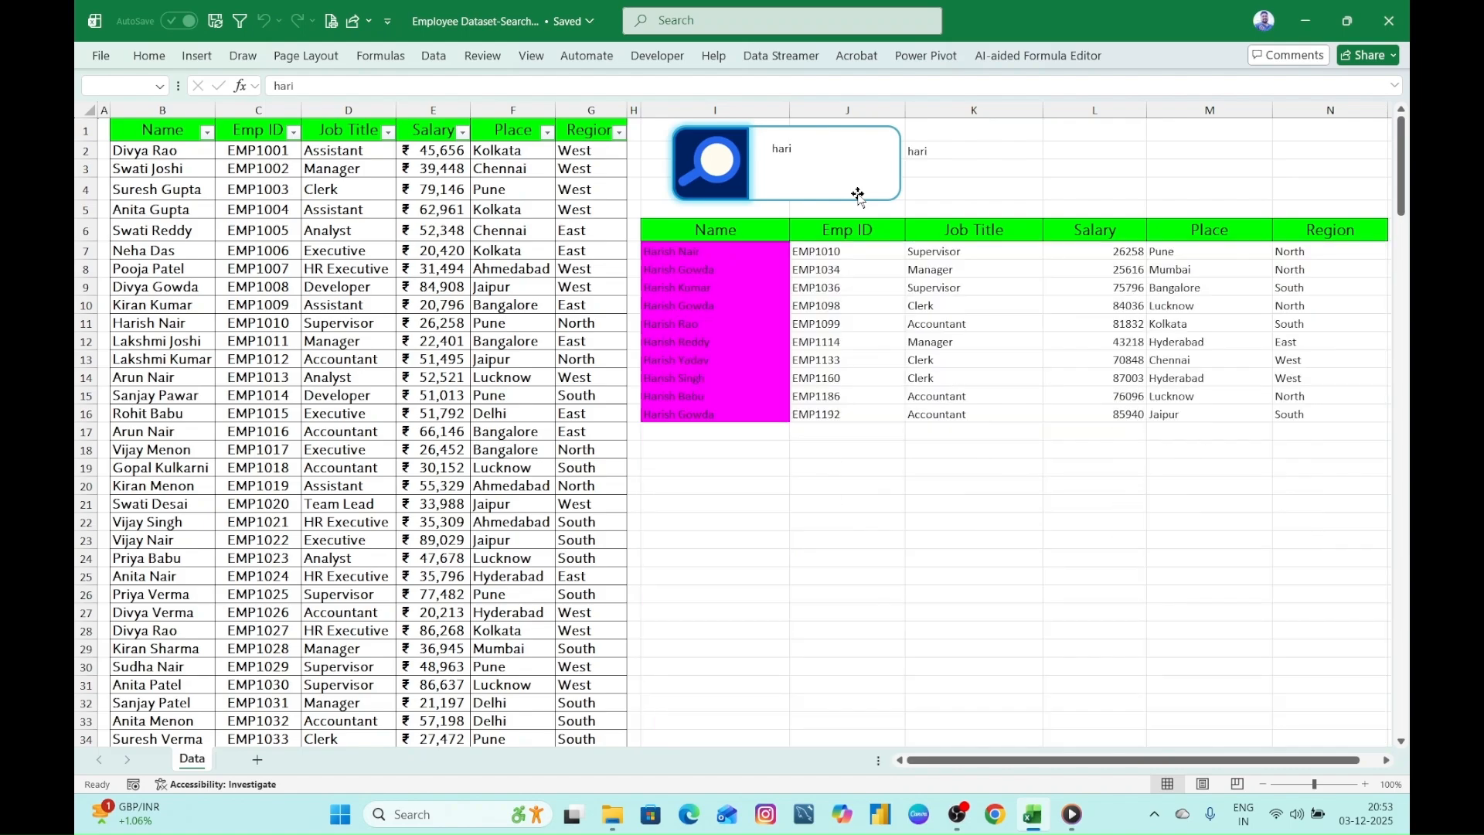
key(BackSpace)
key(BackSpace)
key(BackSpace)
key(BackSpace)
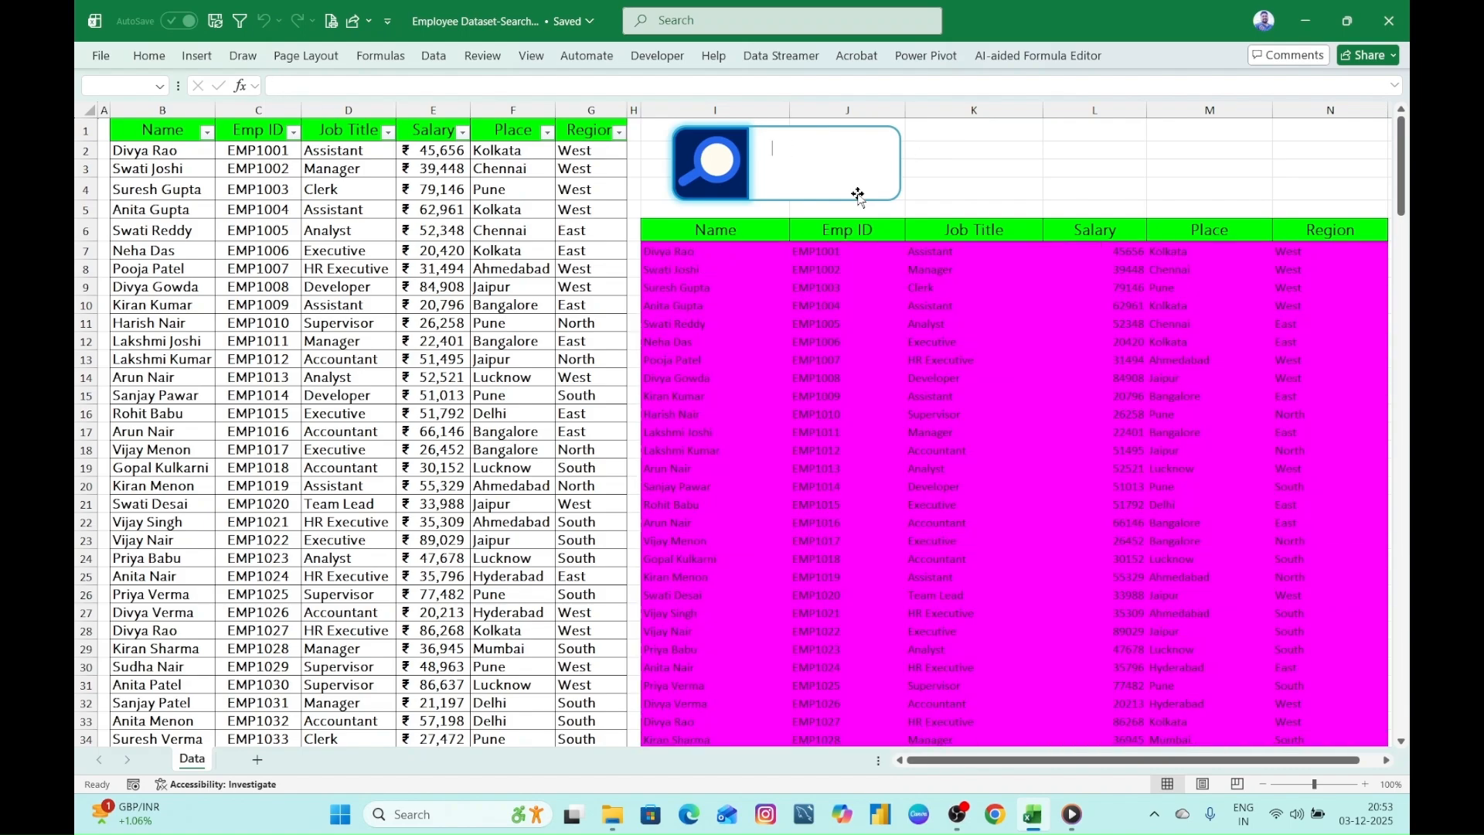
text(ani)
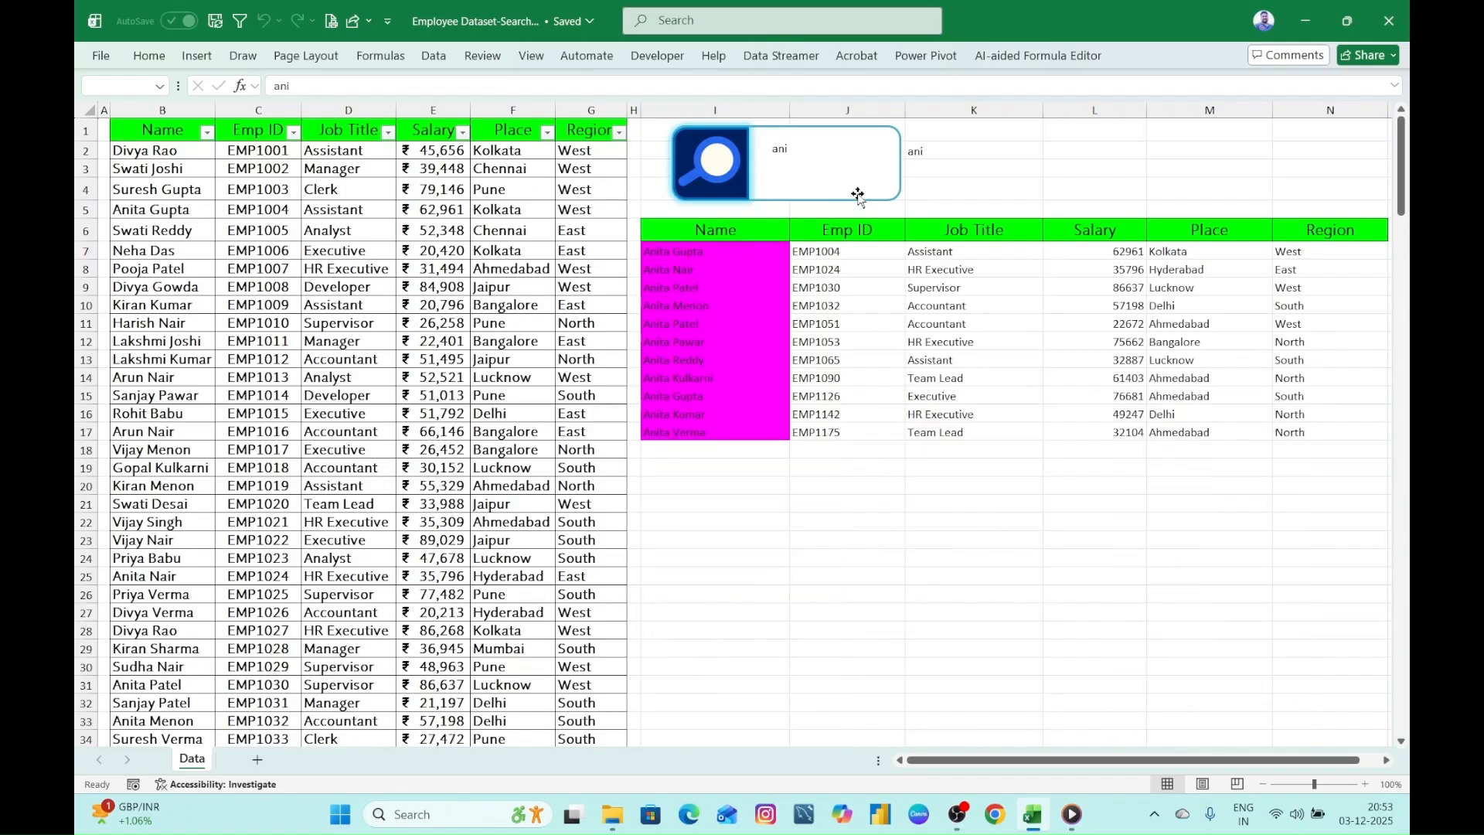
key(BackSpace)
key(BackSpace)
key(BackSpace)
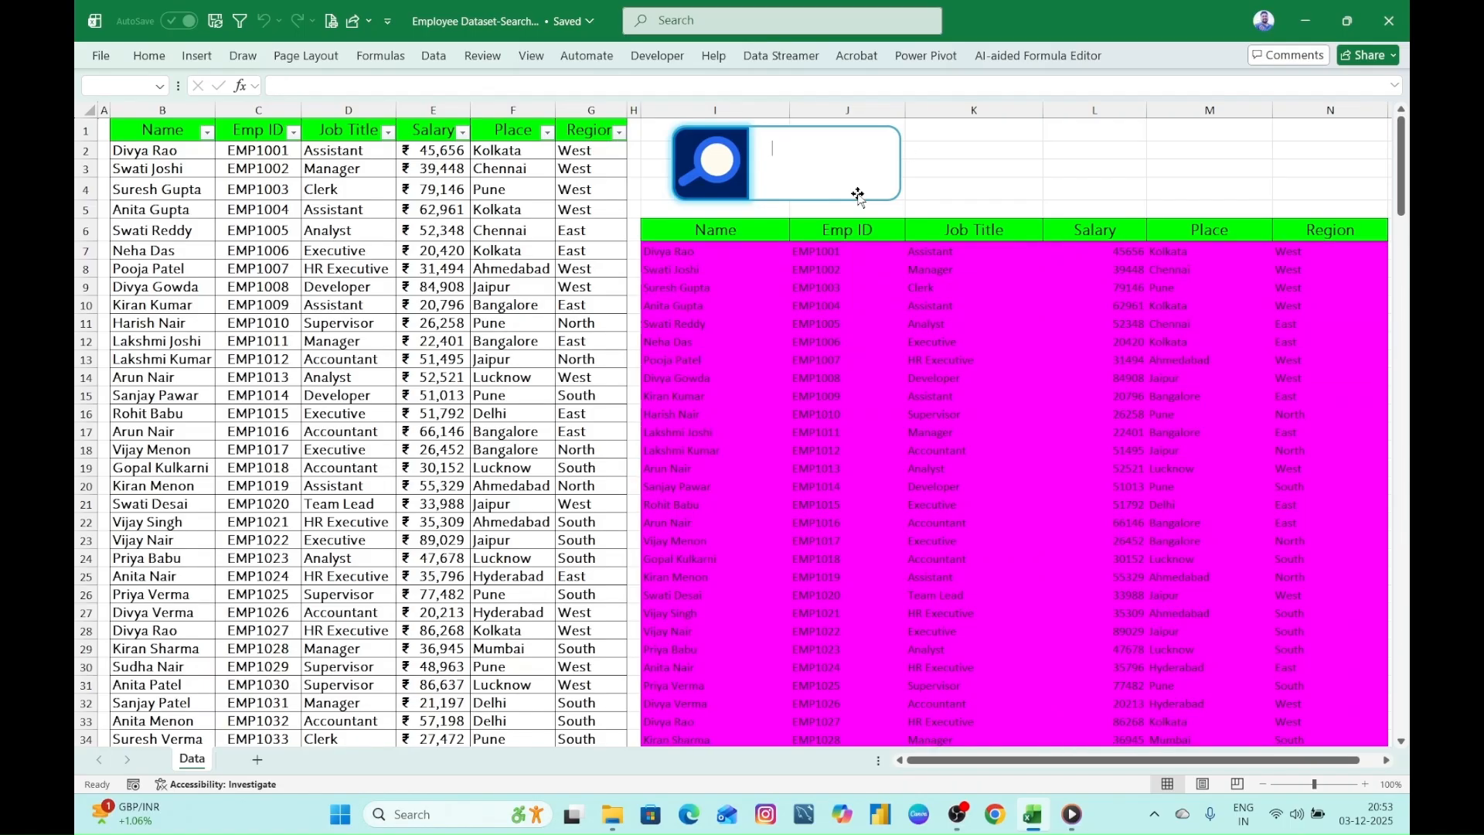
- Test the search box highlighting with the job title fragment "ass" and the region fragment "we", clearing it after each
text(assi)
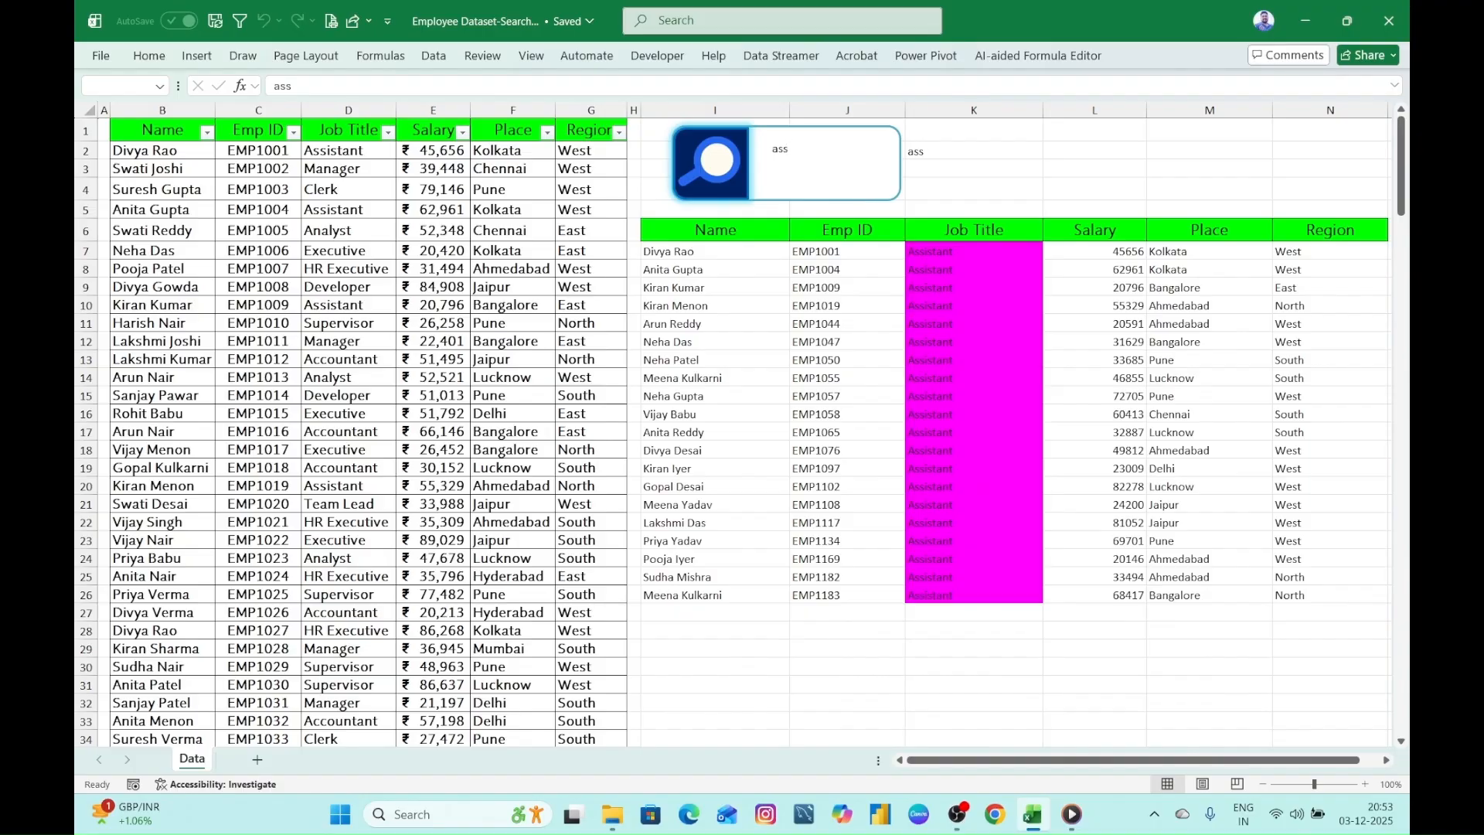
key(BackSpace)
key(BackSpace)
key(BackSpace)
key(BackSpace)
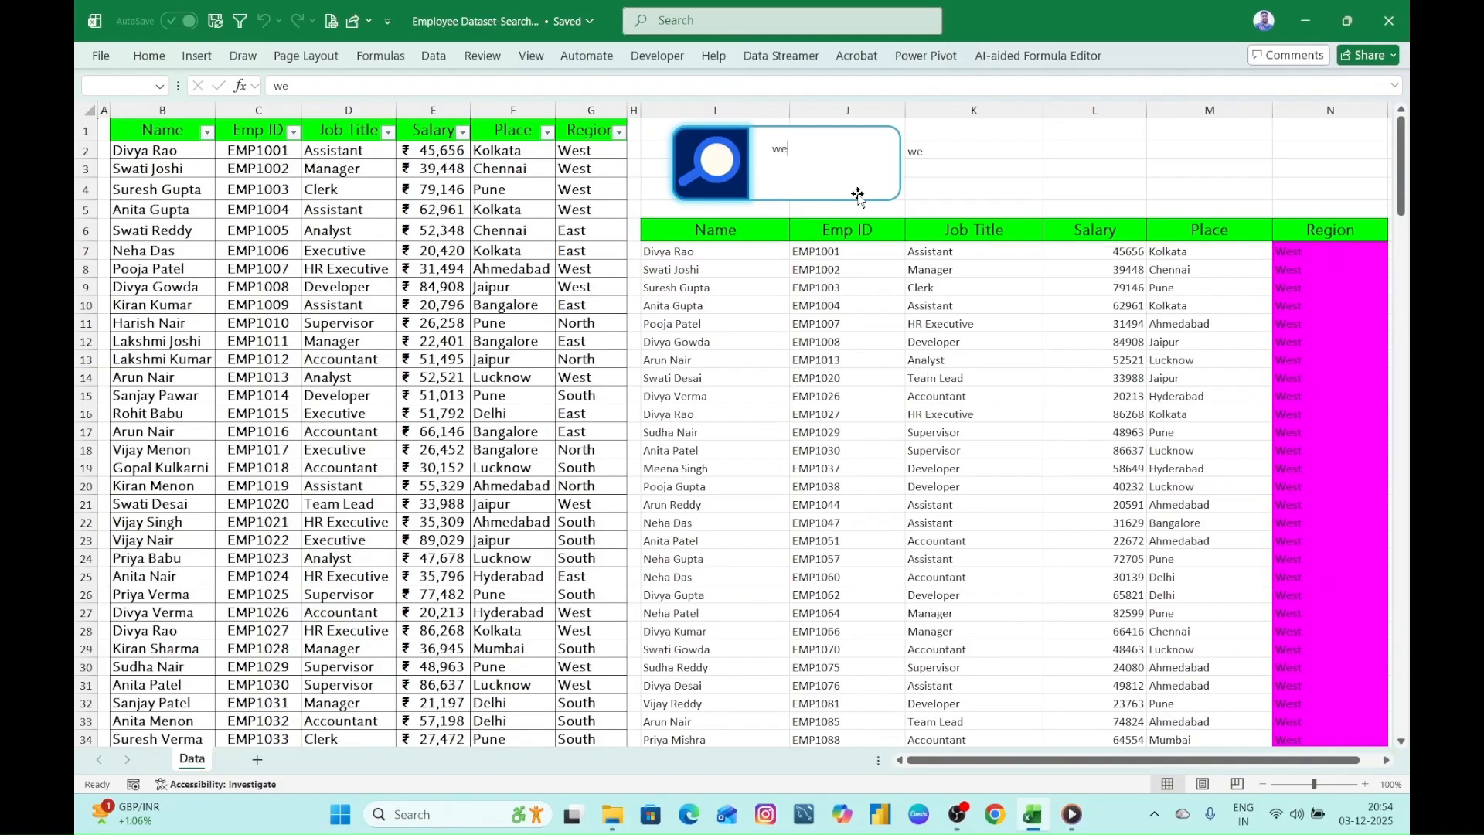
key(BackSpace)
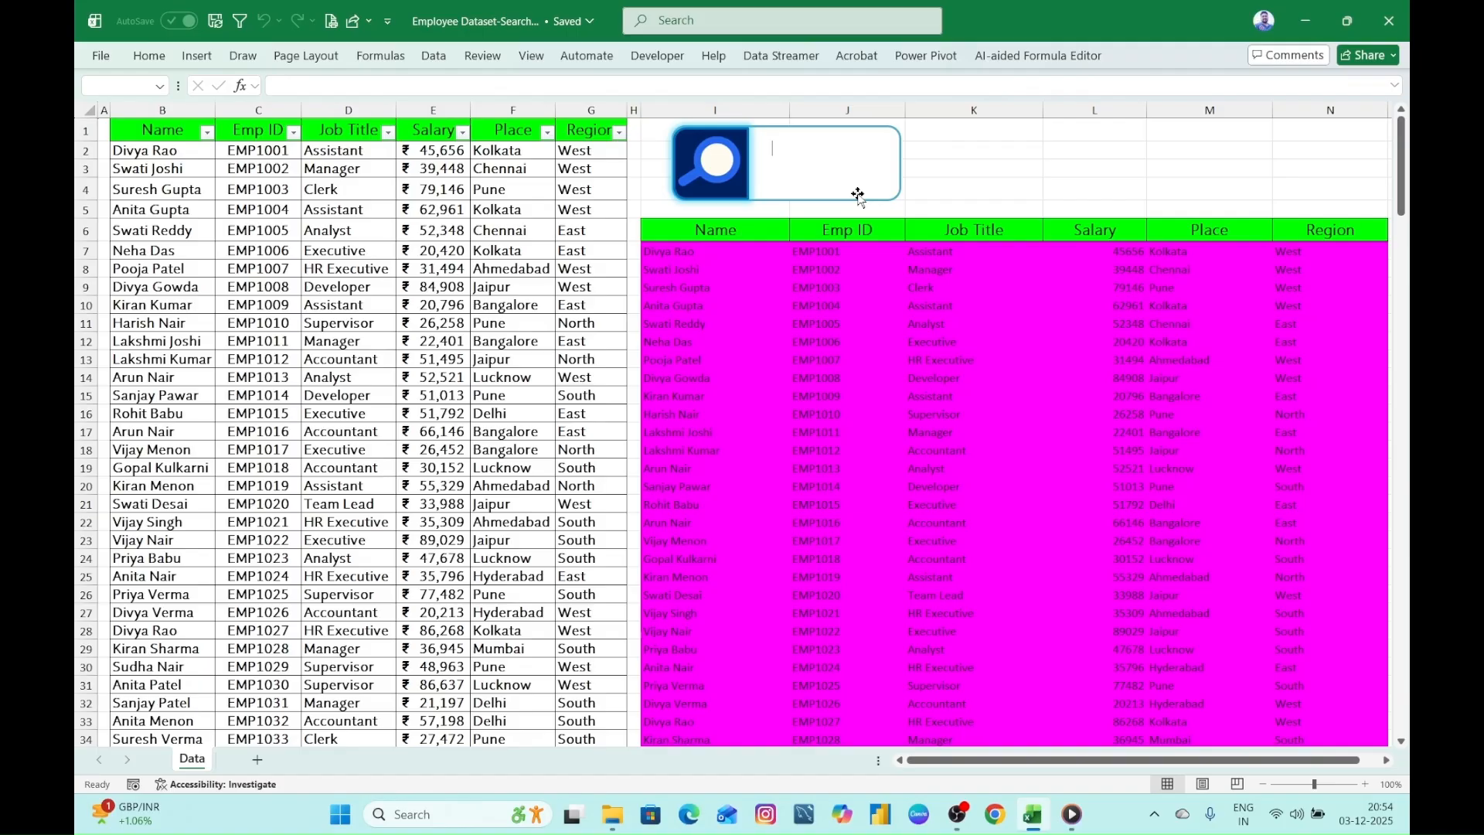
- Test the search box highlighting with the salary fragment "456" and clear it
text(456)
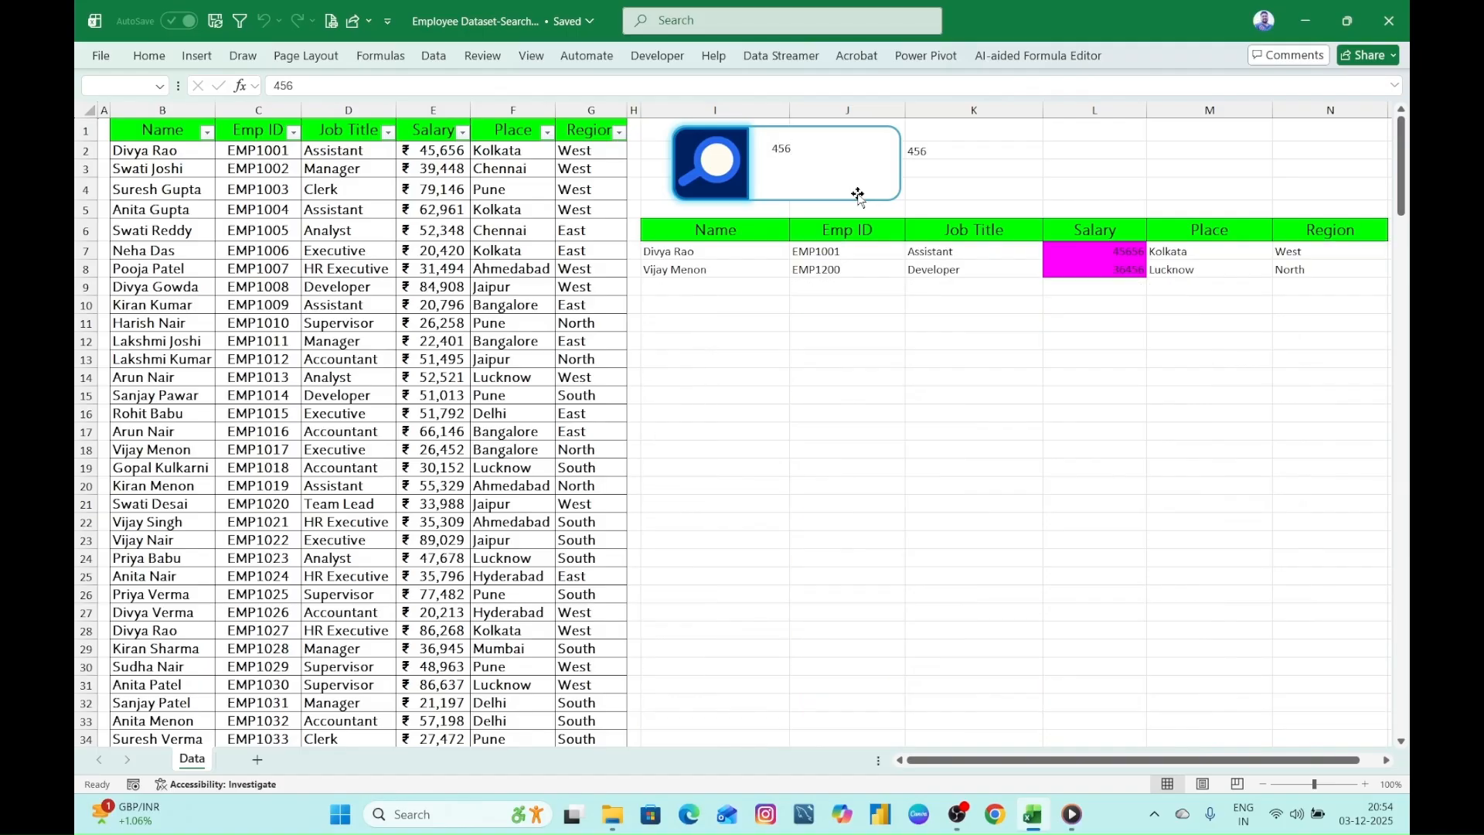
key(BackSpace)
key(BackSpace)
key(BackSpace)
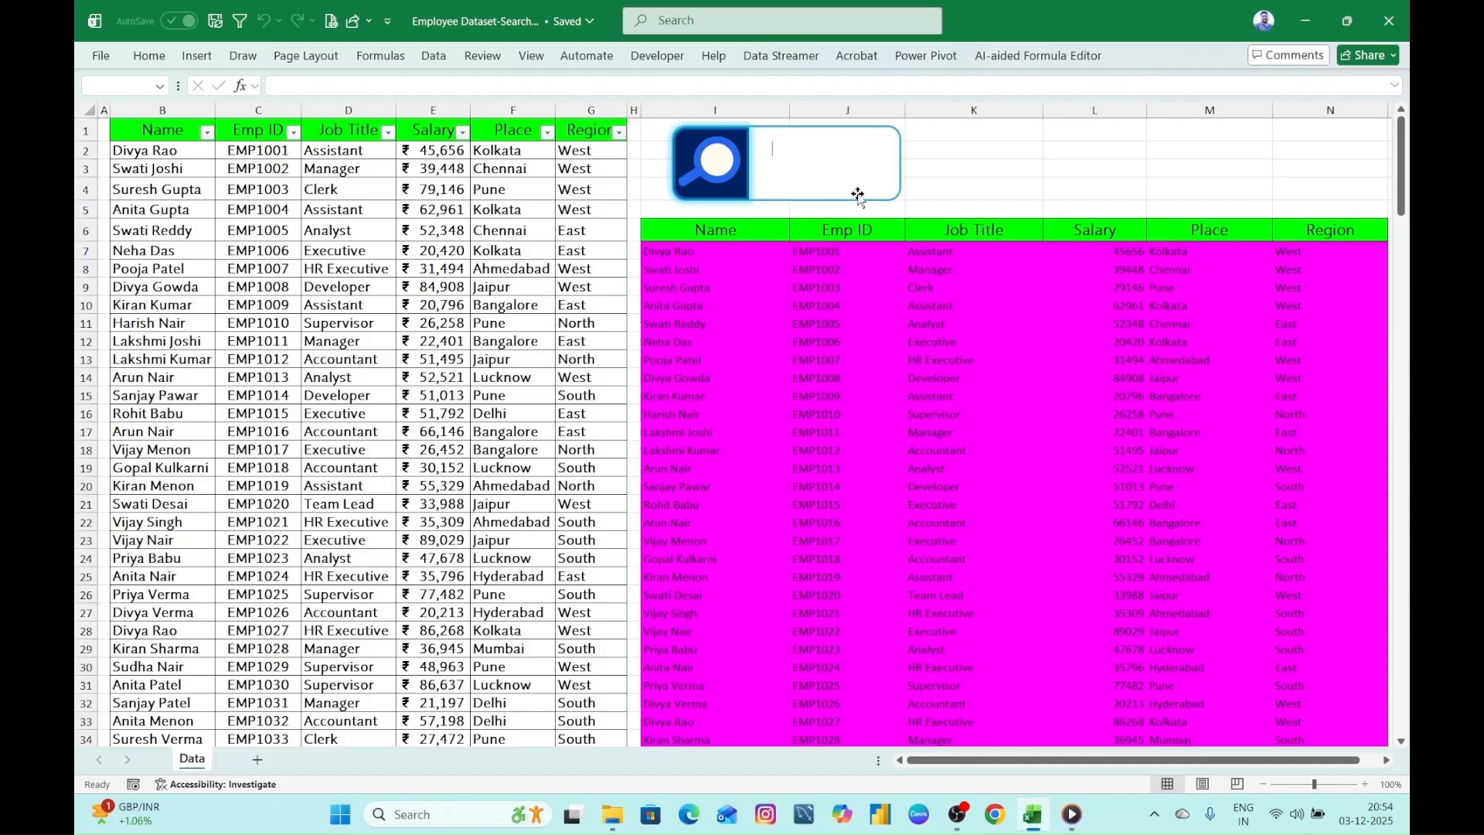
- Test the search box highlighting with the number "20", clear it, and search for the letter "h"
text(20)
key(BackSpace)
key(BackSpace)
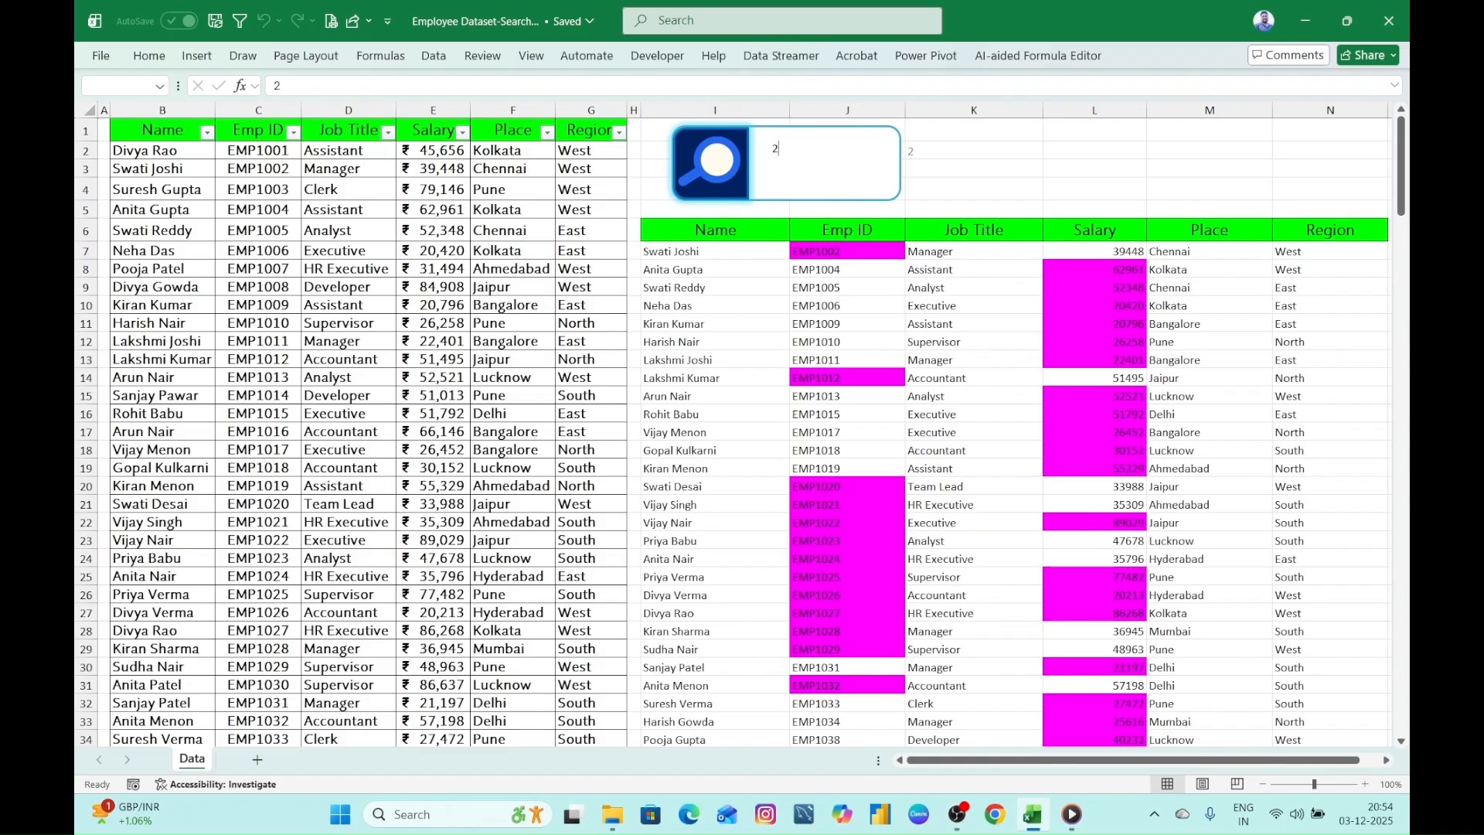
text(h)
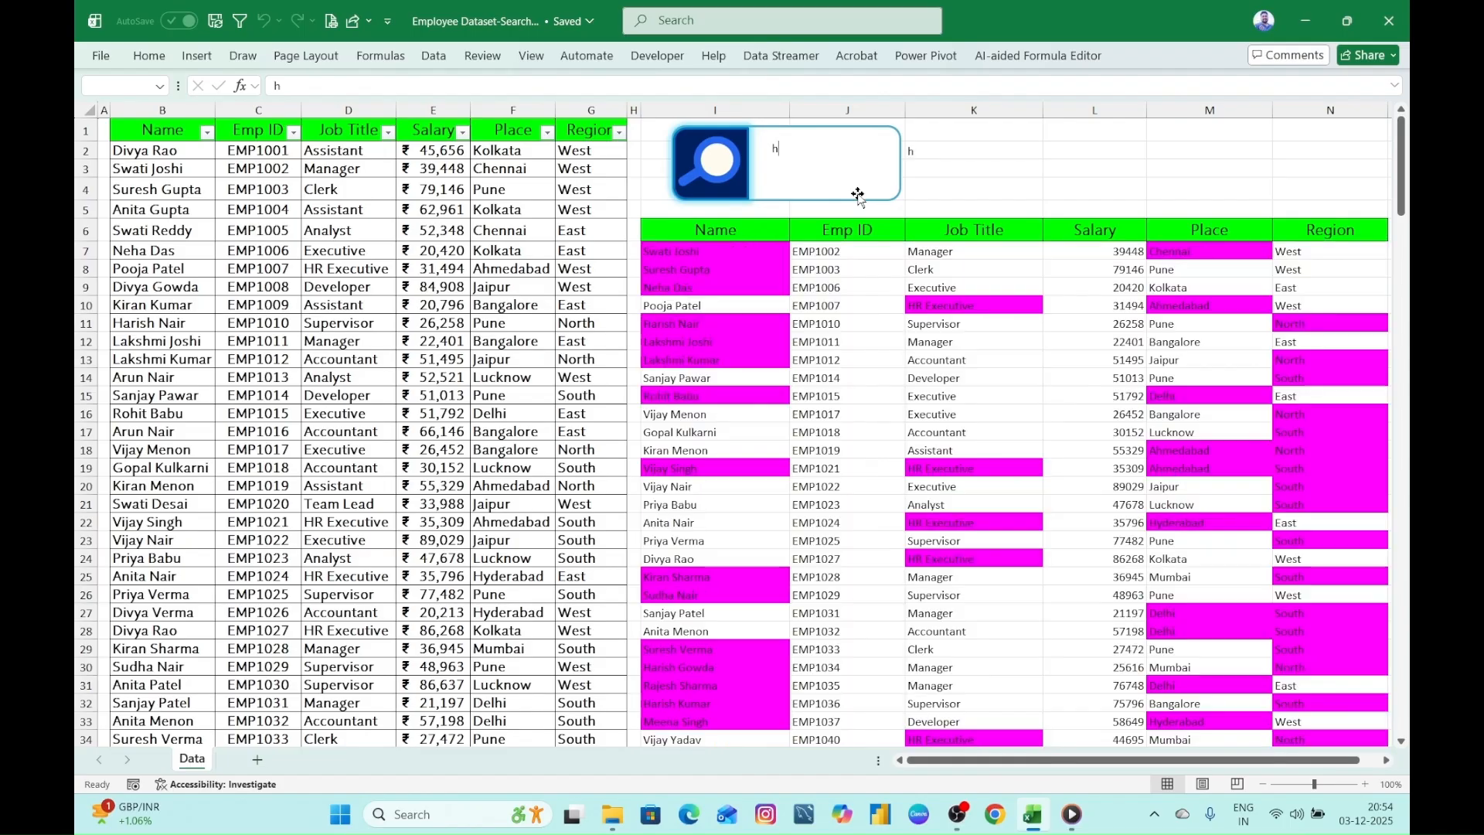
text(r)
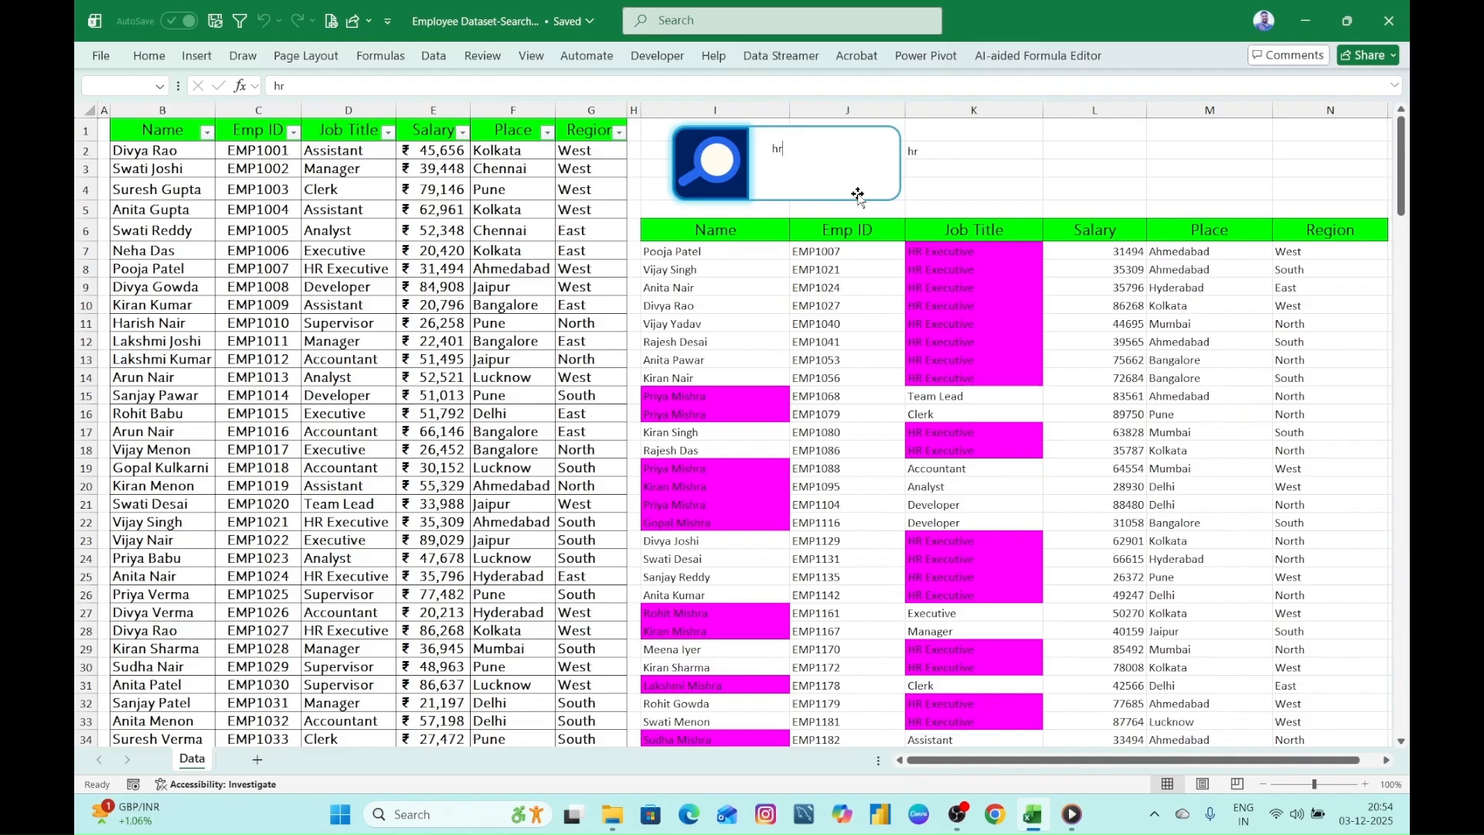
- Test the search box highlighting with the job title fragments "hr" and "acc", clearing the box after each
key(BackSpace)
key(BackSpace)
text(acc)
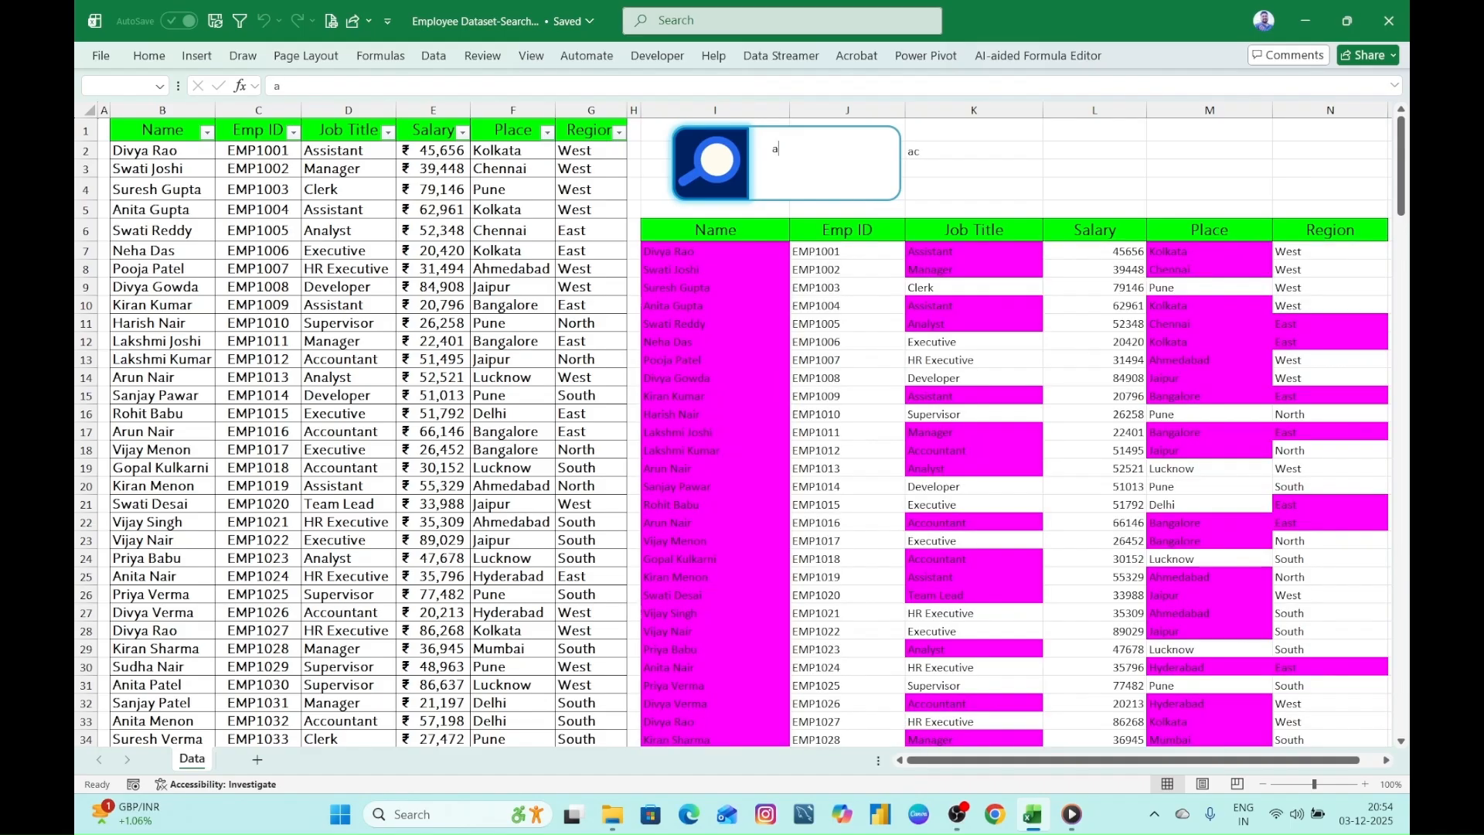
key(BackSpace)
key(BackSpace)
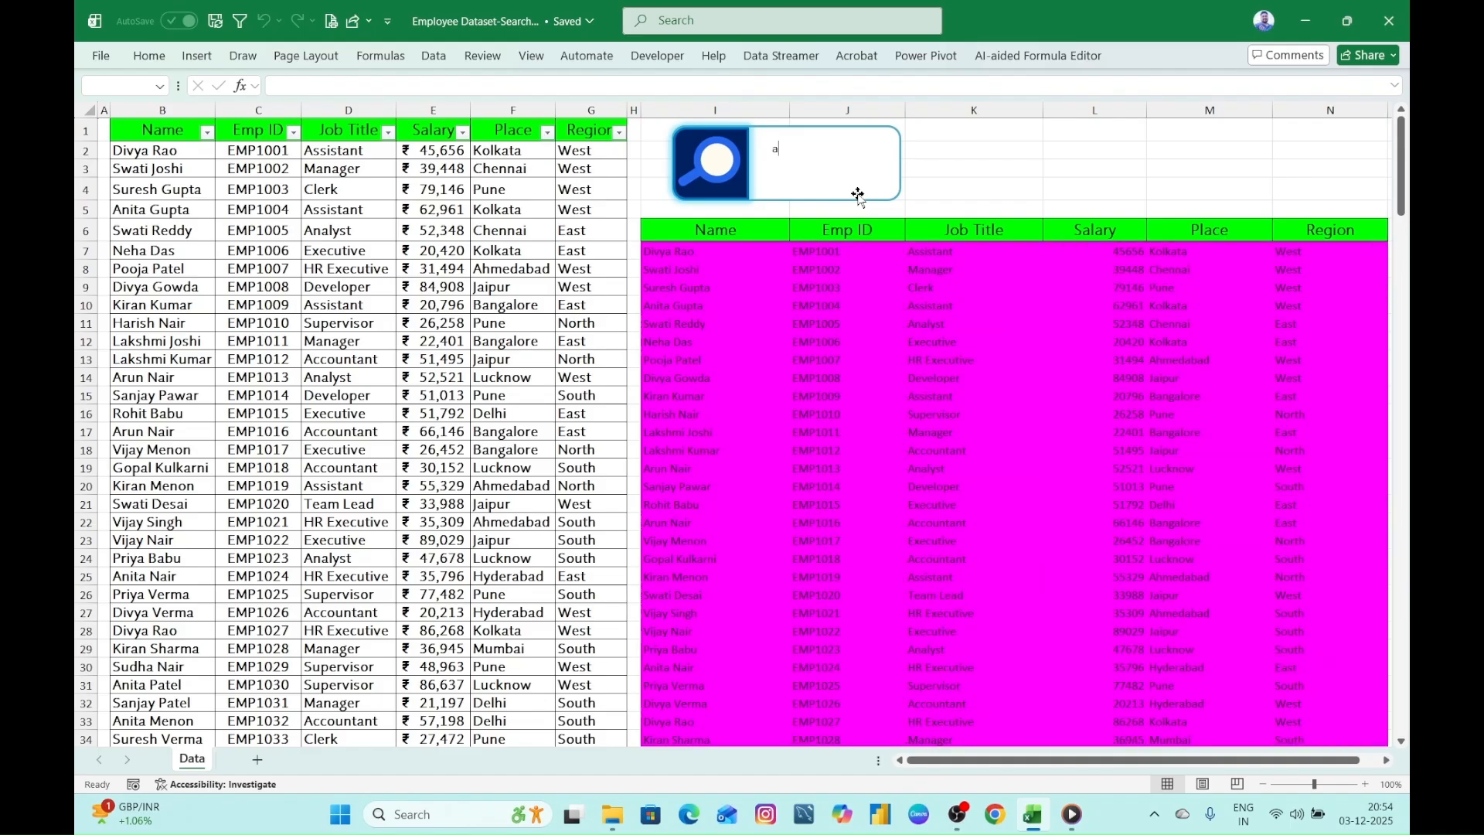
- Test the search box highlighting with the job title fragment "anal" and clear it
text(an)
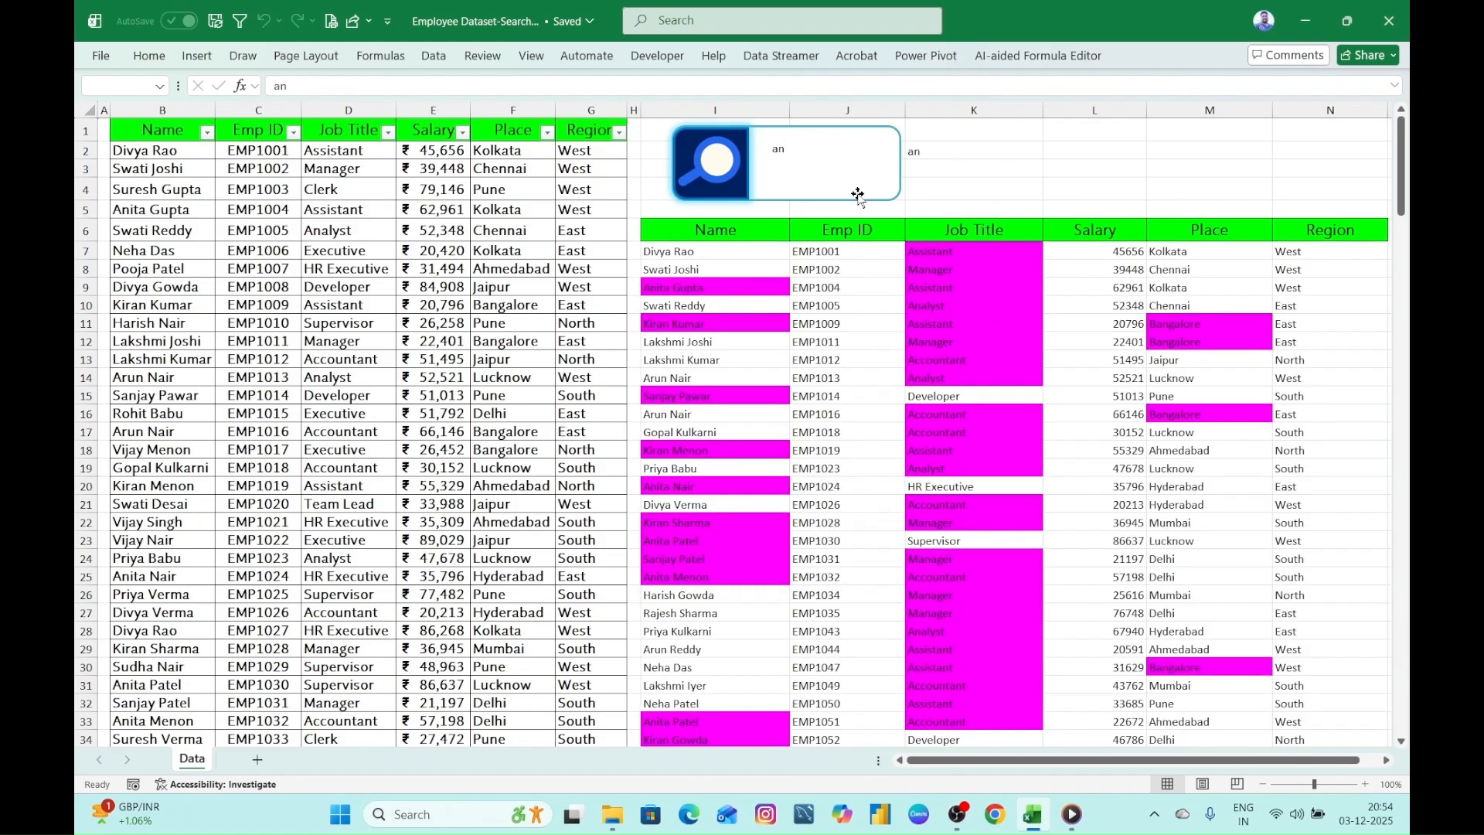
text(al)
key(BackSpace)
key(BackSpace)
key(BackSpace)
key(BackSpace)
- Test the search box highlighting with an employee's first name and clear it
text(di)
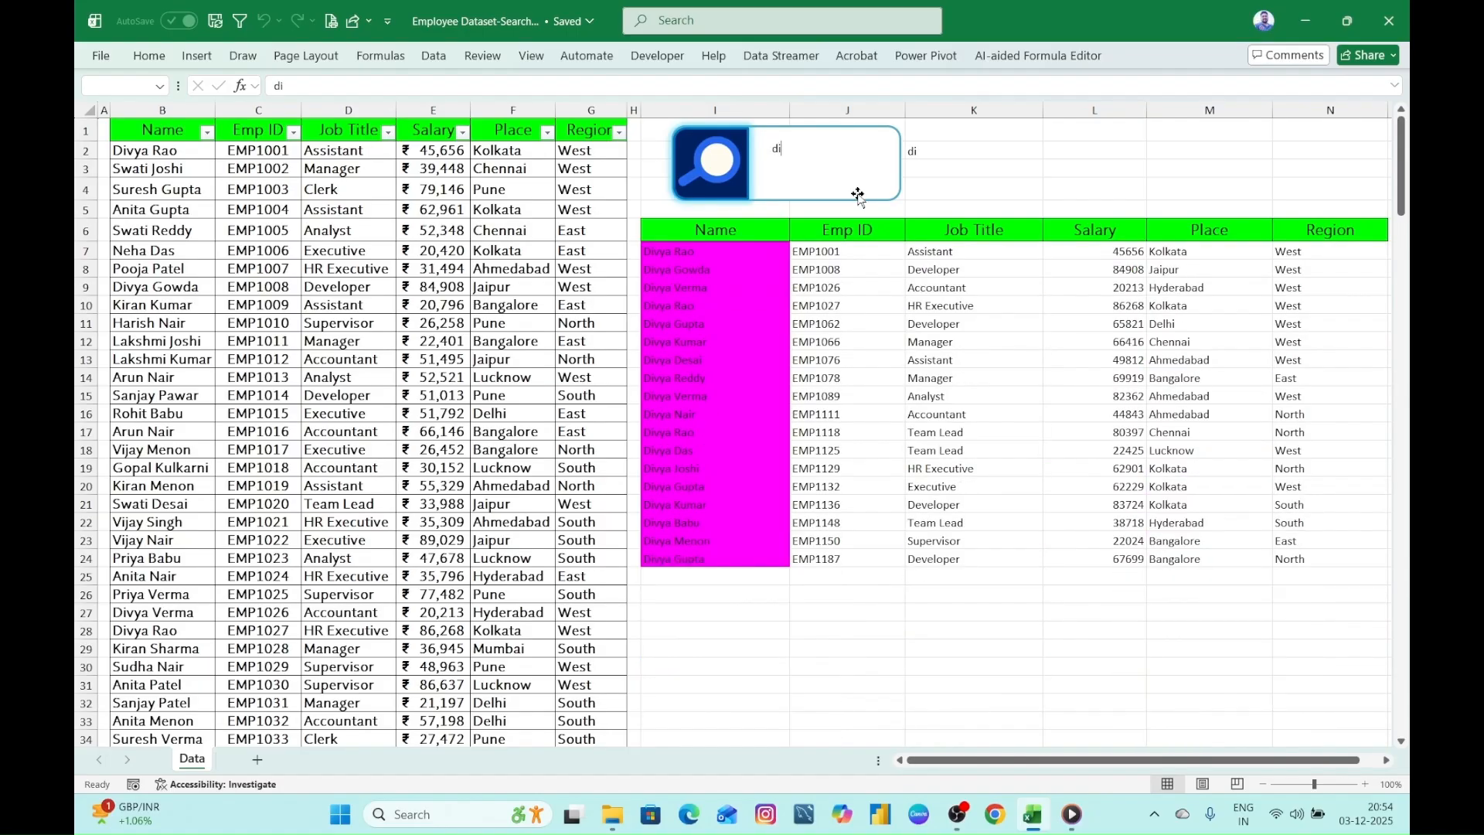
text(vya)
key(BackSpace)
key(BackSpace)
key(BackSpace)
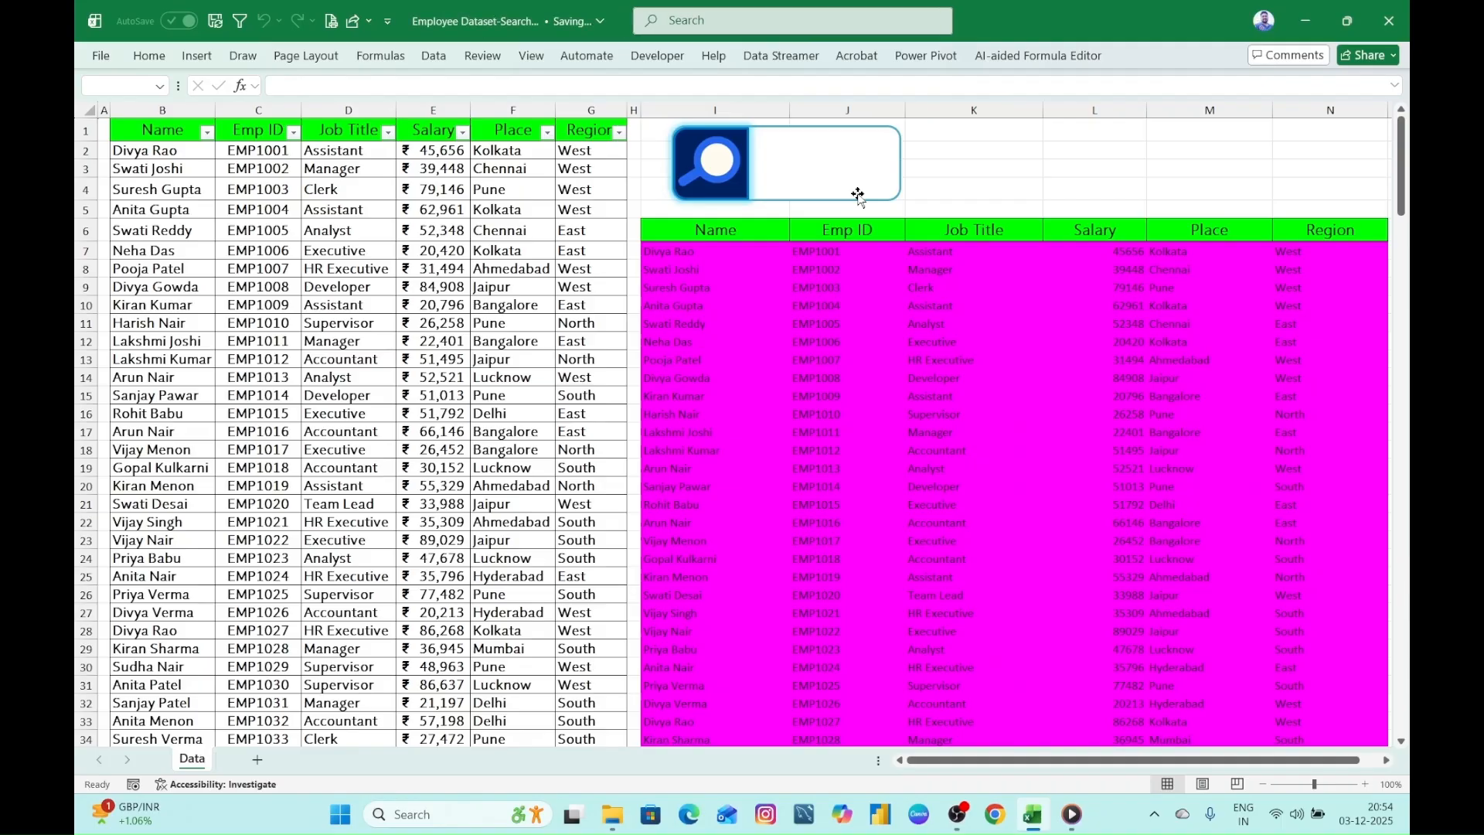
- Search for another employee's first name plus the start of the surname, and clear the search box
text(suresh)
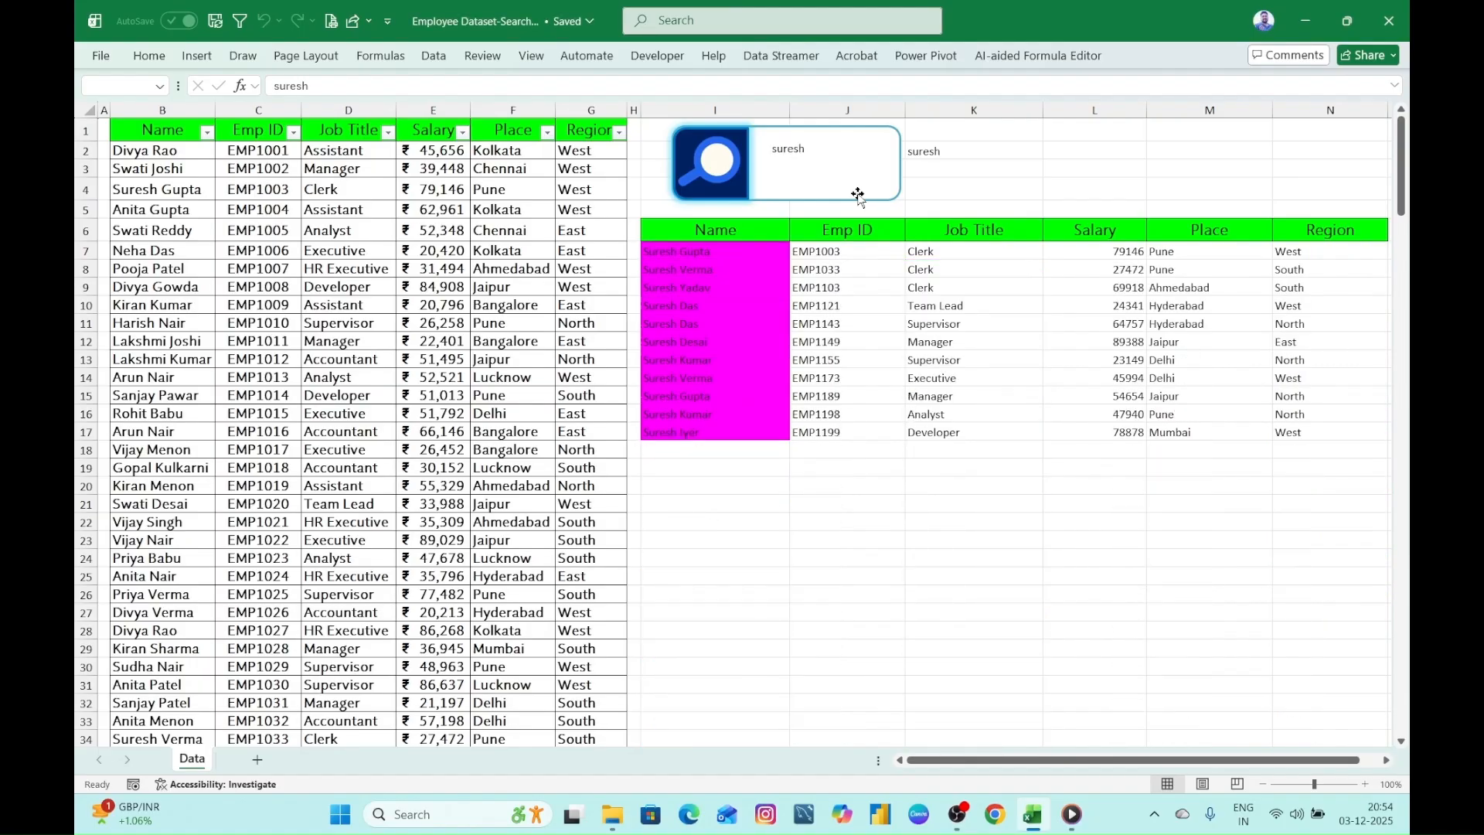
text( gj)
key(BackSpace)
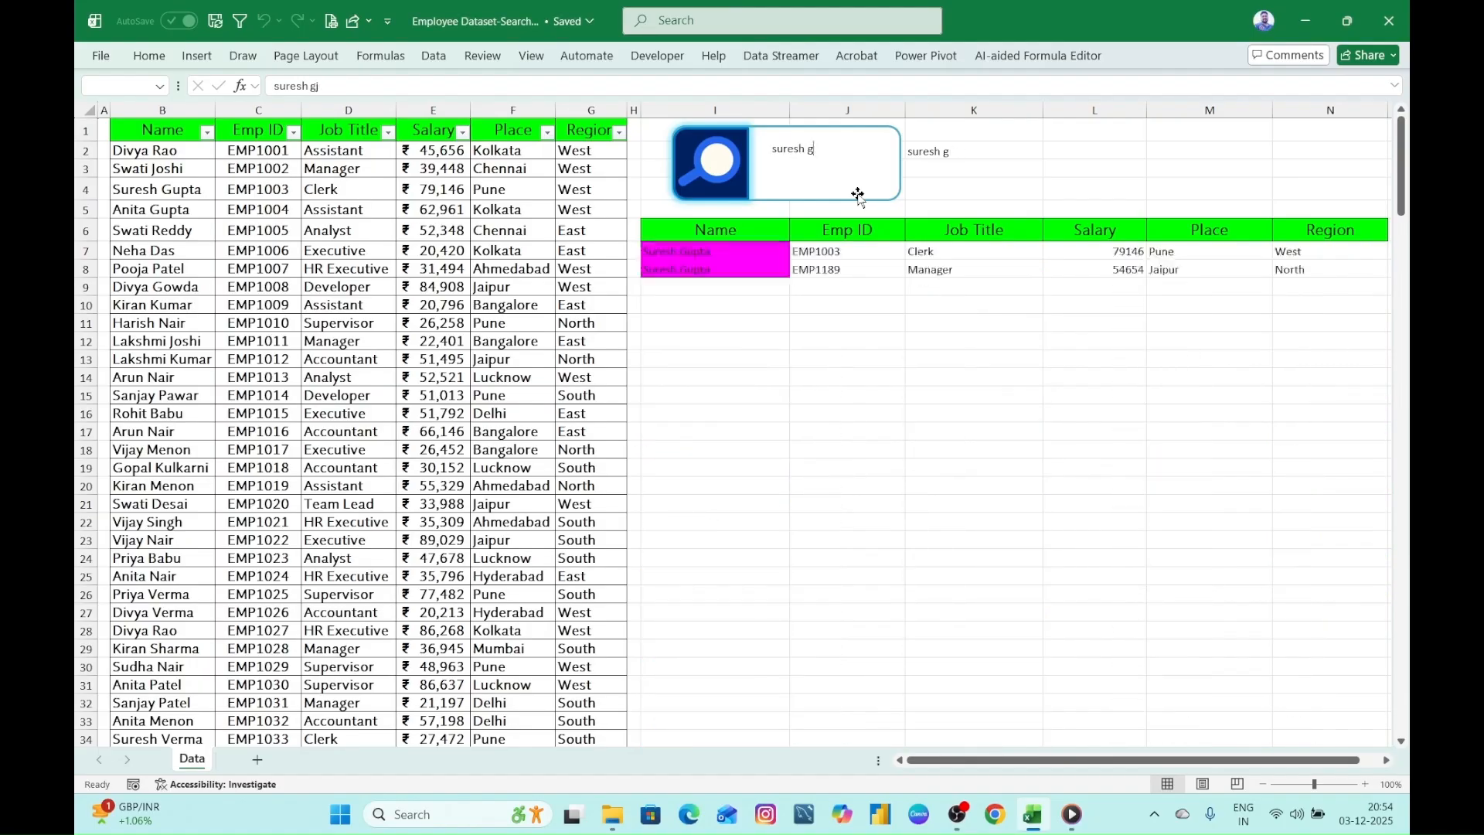
text(up)
key(BackSpace)
key(BackSpace)
key(BackSpace)
key(BackSpace)
key(BackSpace)
key(BackSpace)
key(BackSpace)
key(BackSpace)
key(BackSpace)
key(BackSpace)
key(BackSpace)
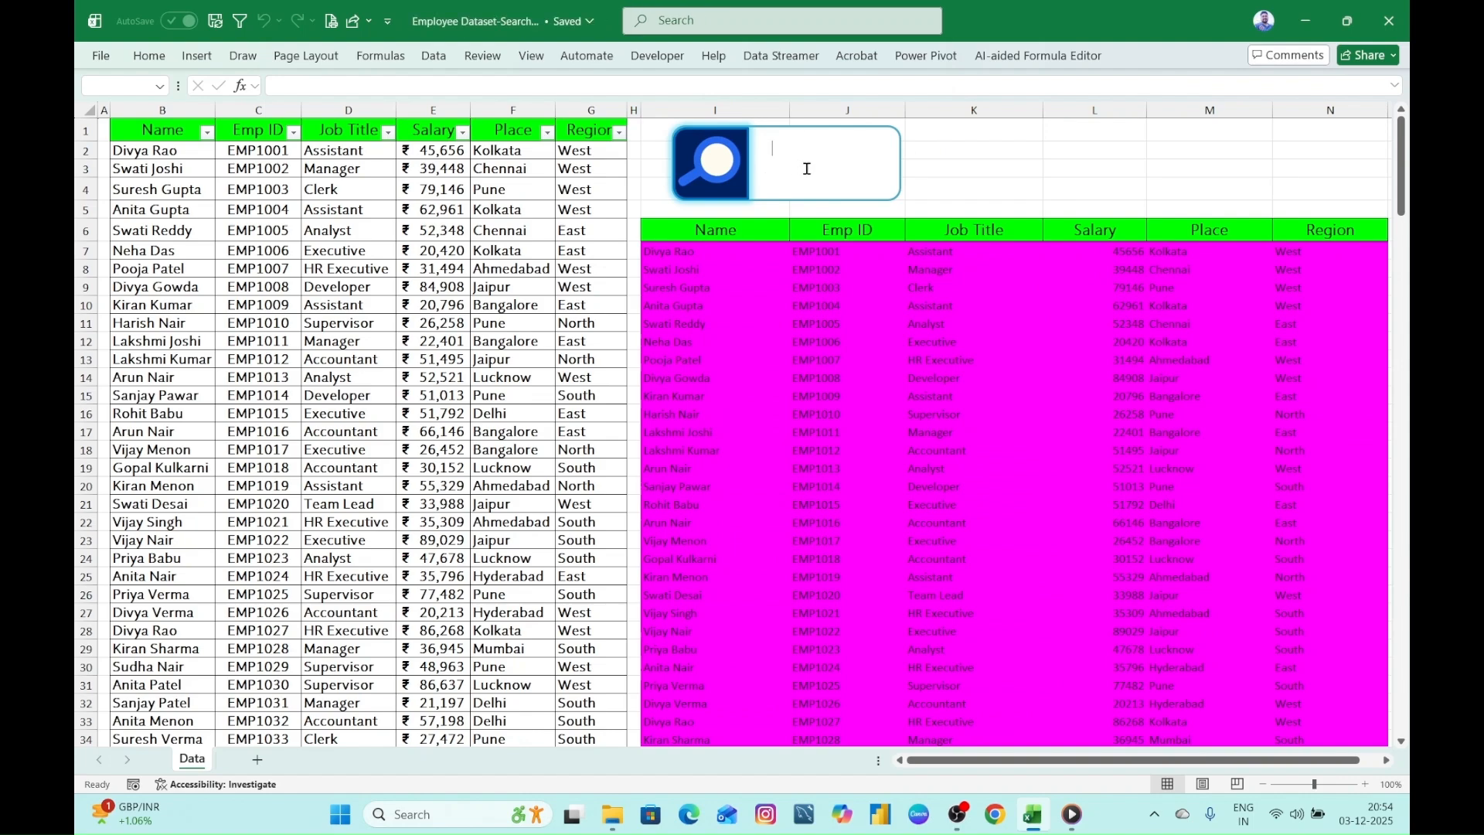
- Search for an employee's first name joined with the place fragment "ban" and clear the search box
text(arunban)
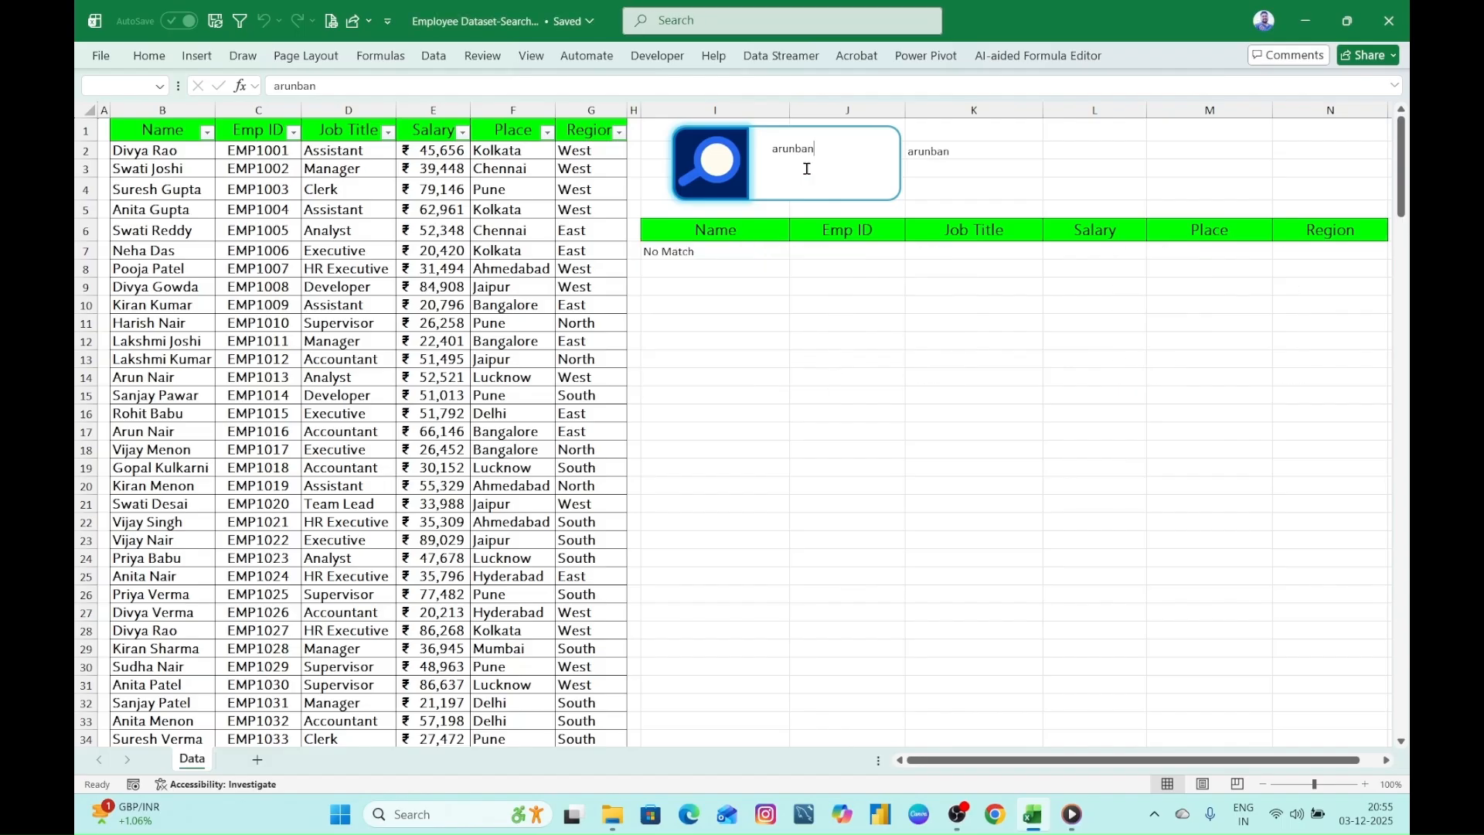
key(BackSpace)
key(BackSpace)
key(BackSpace)
key(BackSpace)
key(BackSpace)
key(BackSpace)
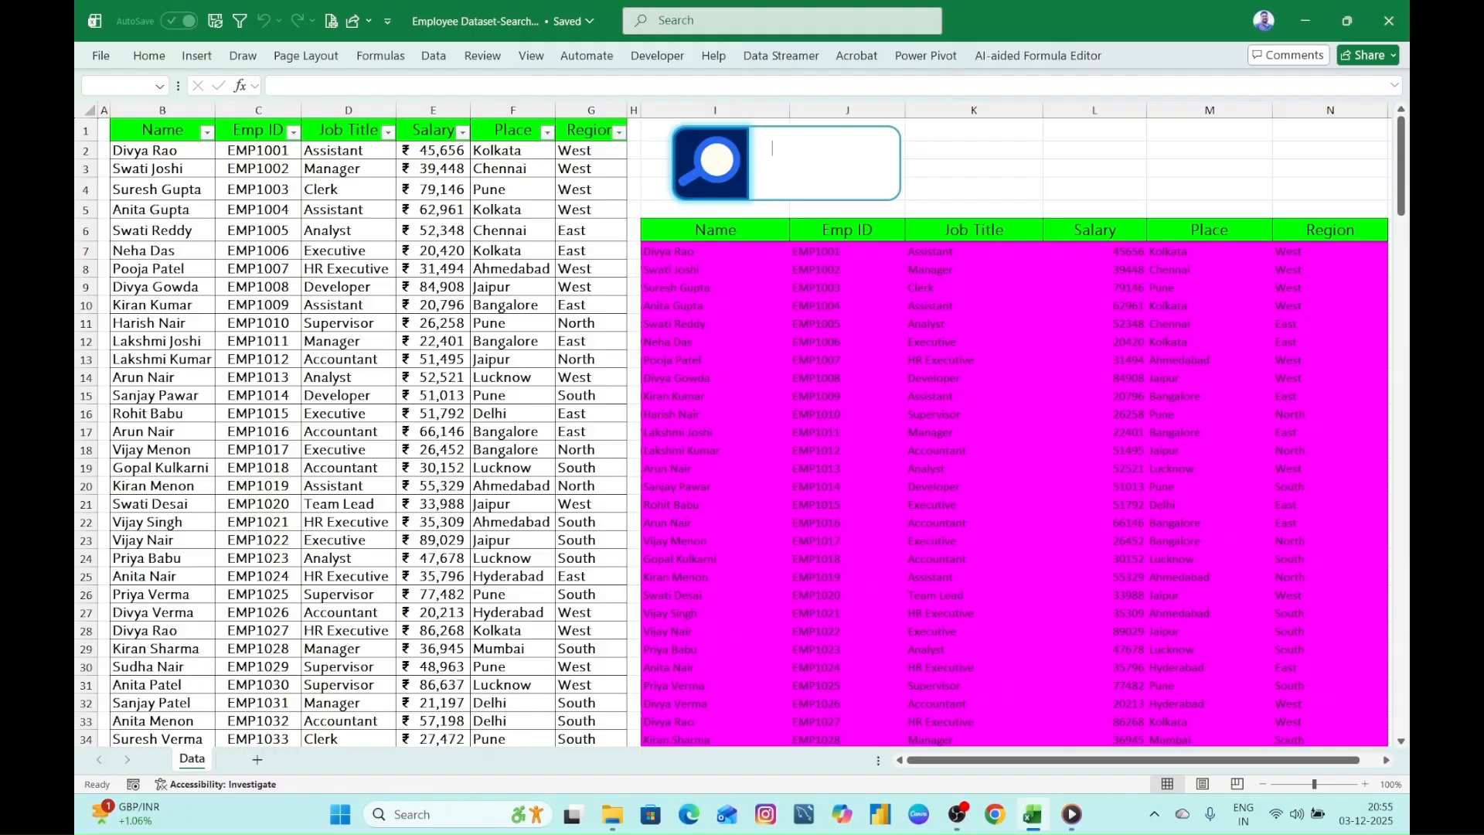
- Test the search box with the place fragment "ban" and clear it
text(bagn)
key(BackSpace)
key(BackSpace)
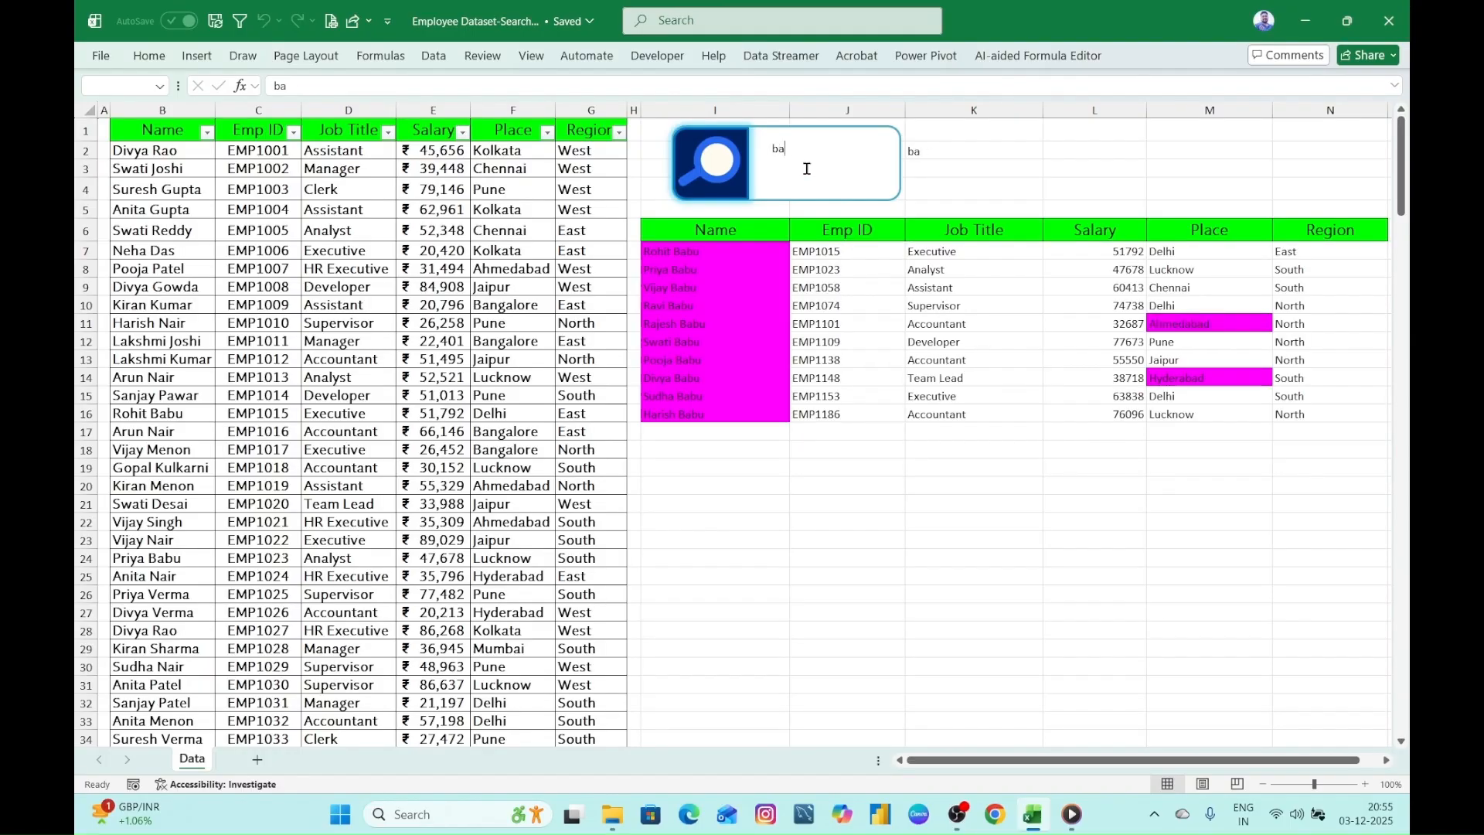
text(ng)
key(BackSpace)
key(BackSpace)
text(n)
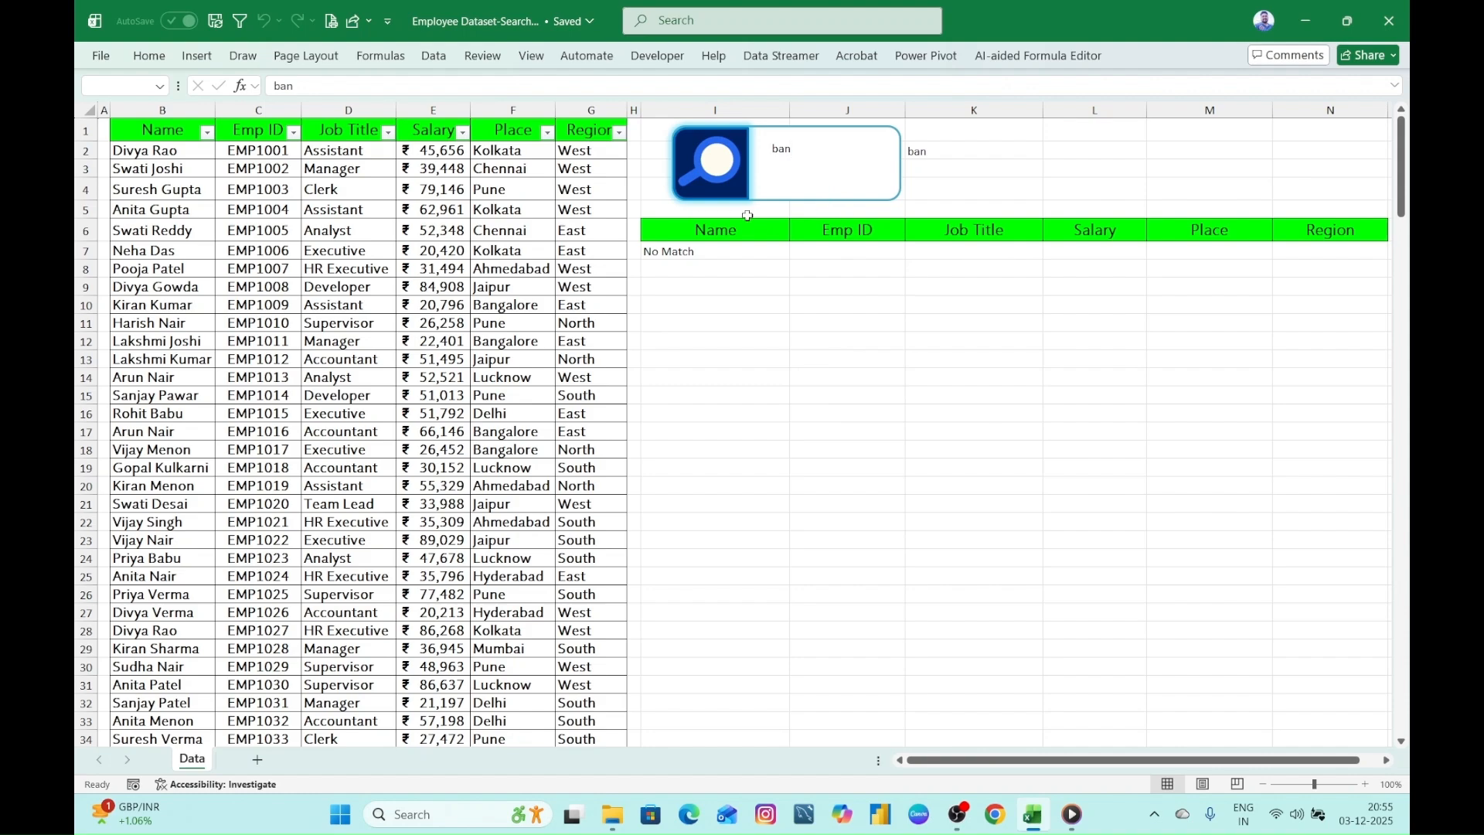
key(BackSpace)
key(BackSpace)
key(BackSpace)
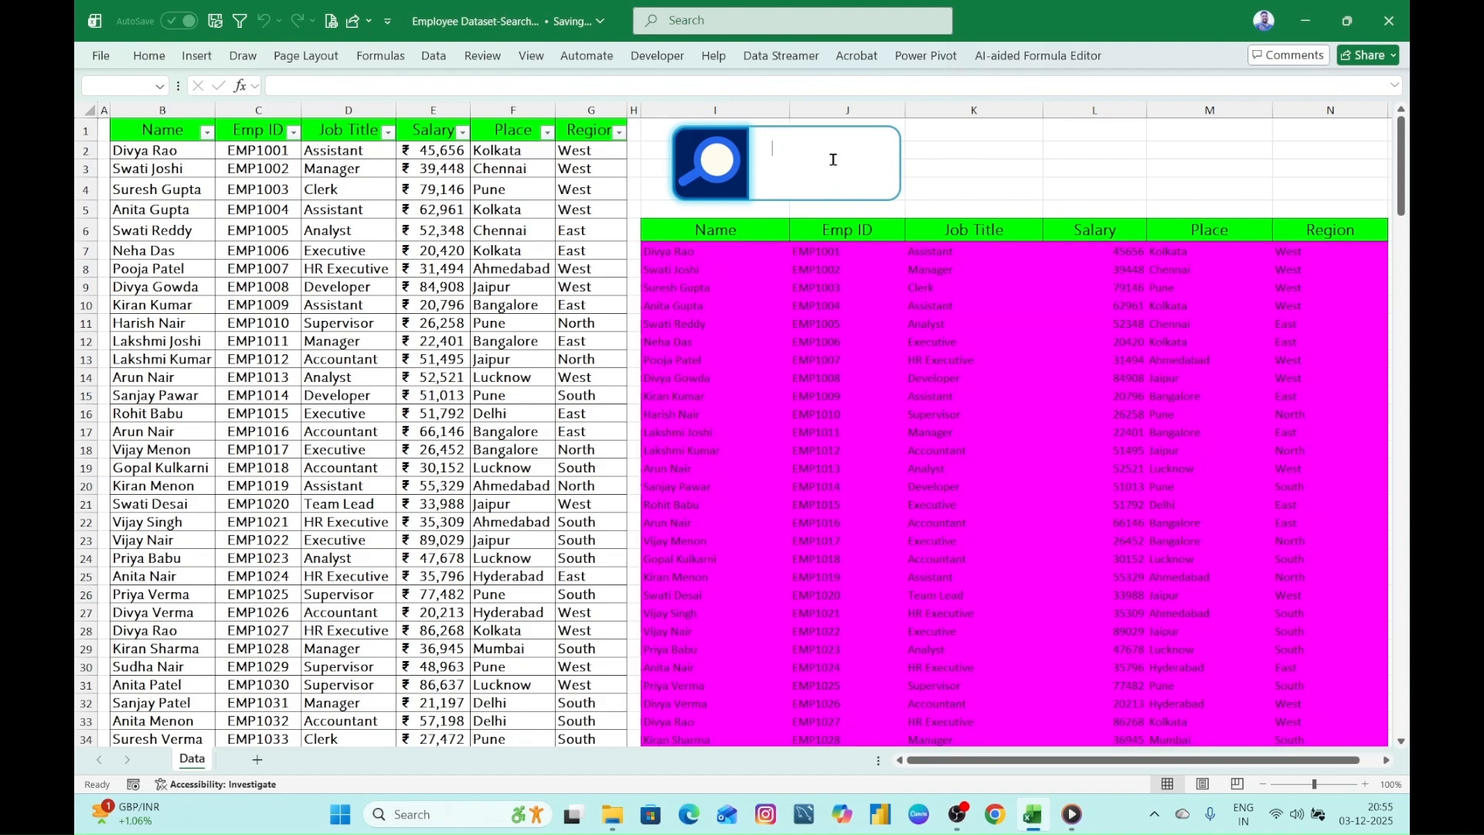
- Test the search box with the place fragments "Ba" and "kol", clearing it after each
text(Ba)
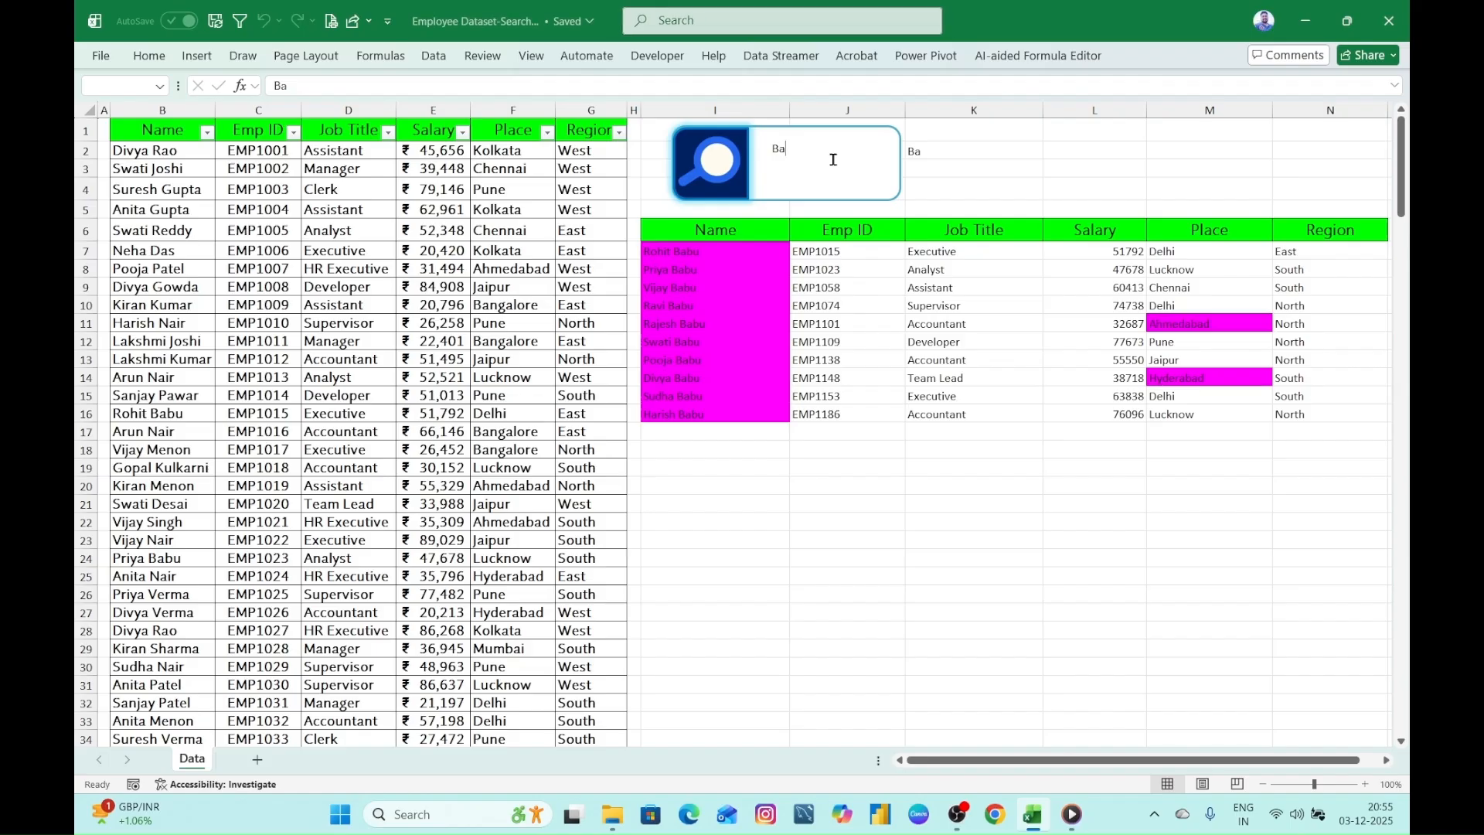
key(BackSpace)
key(BackSpace)
text(k)
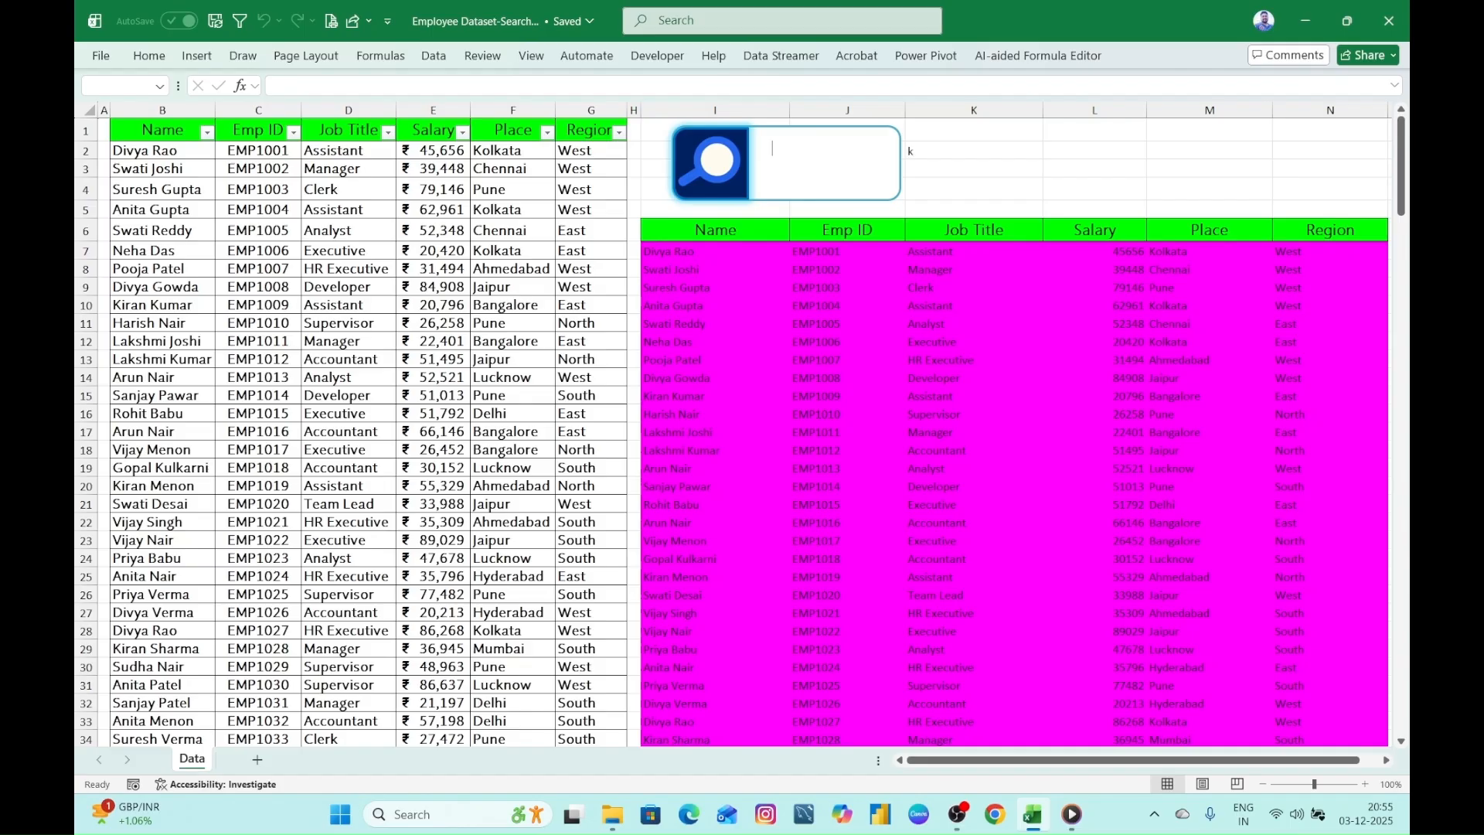
text(o)
key(BackSpace)
key(BackSpace)
text(kol)
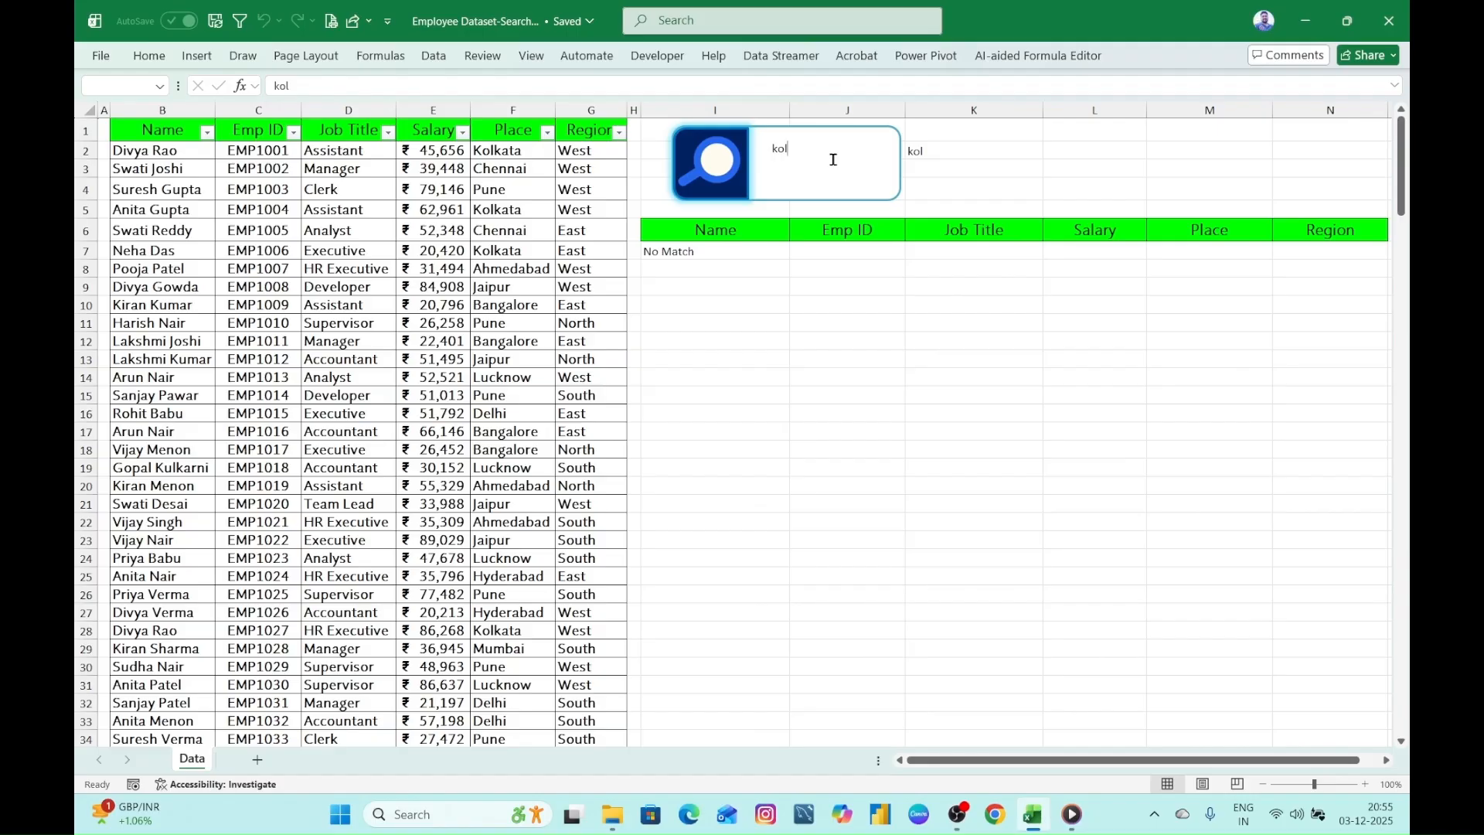
key(BackSpace)
key(BackSpace)
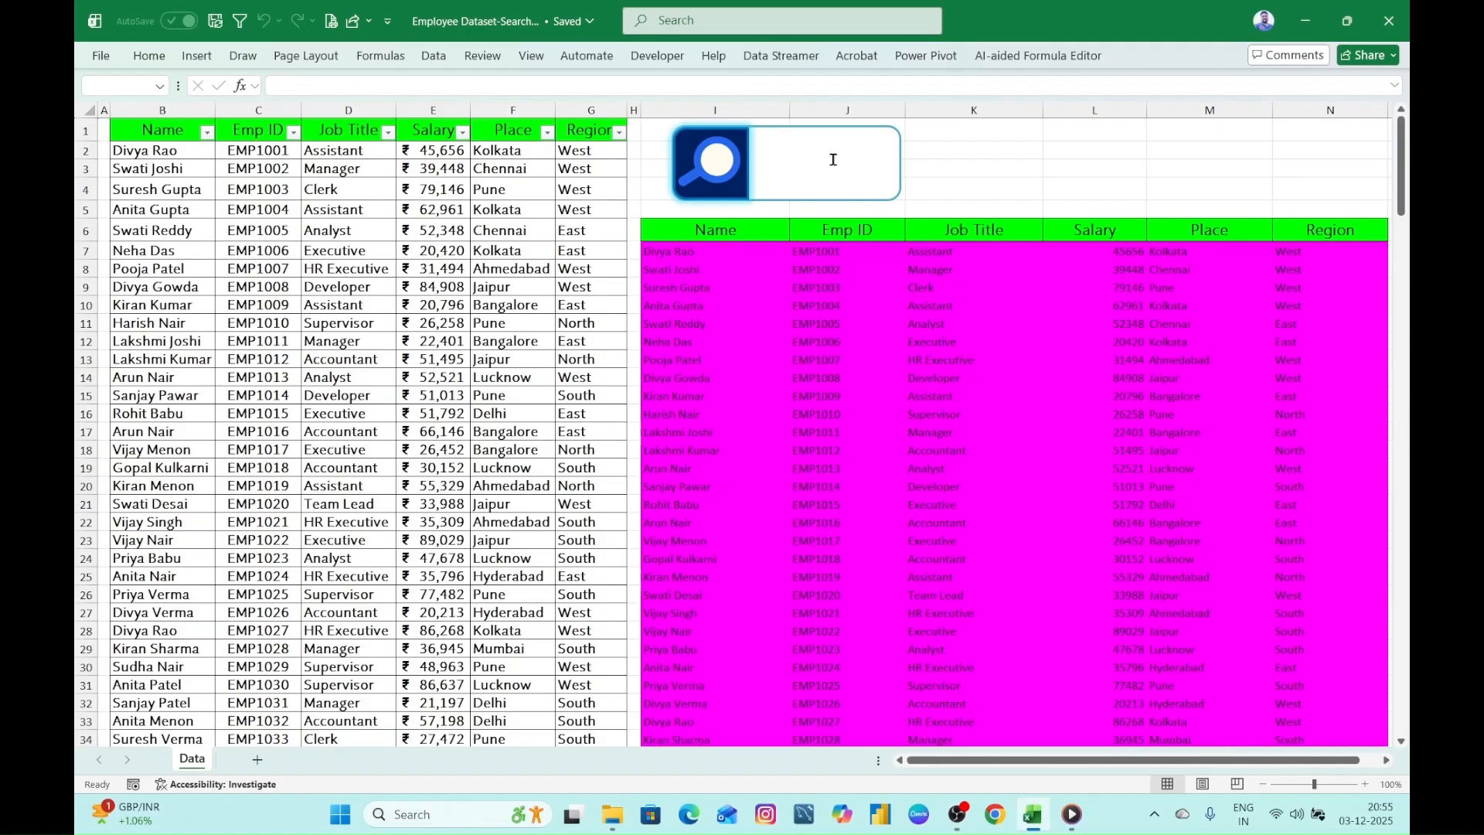
- Search again for the place fragment "ban", and for the region "west", clearing the search box after each
text(ban)
key(BackSpace)
key(BackSpace)
key(BackSpace)
click(834, 160)
text(west)
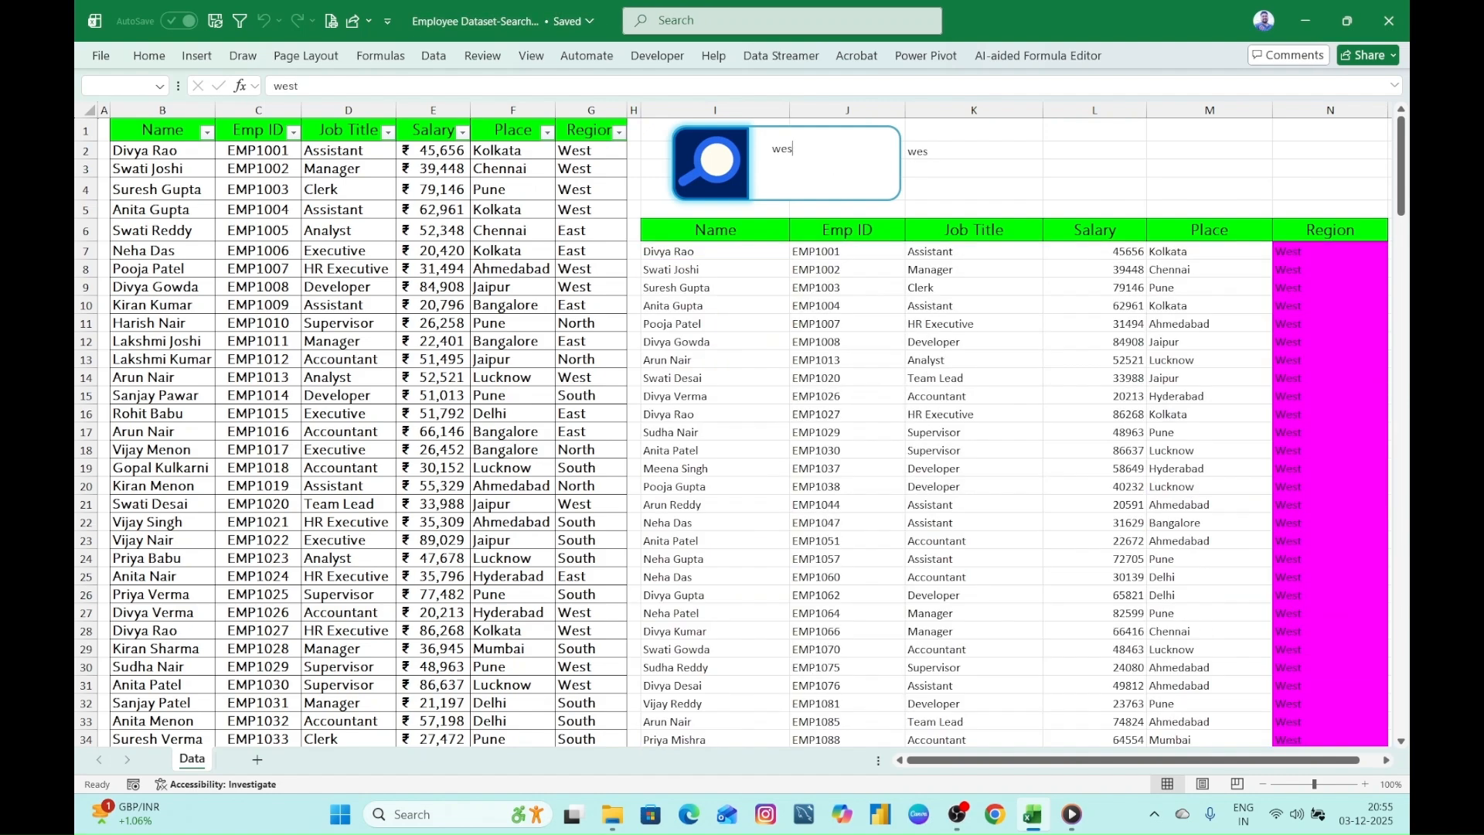
key(BackSpace)
key(BackSpace)
key(BackSpace)
- Change the last SEARCH condition of the FILTER formula in I7 to use the datatable[Place] column instead of Region
click(695, 249)
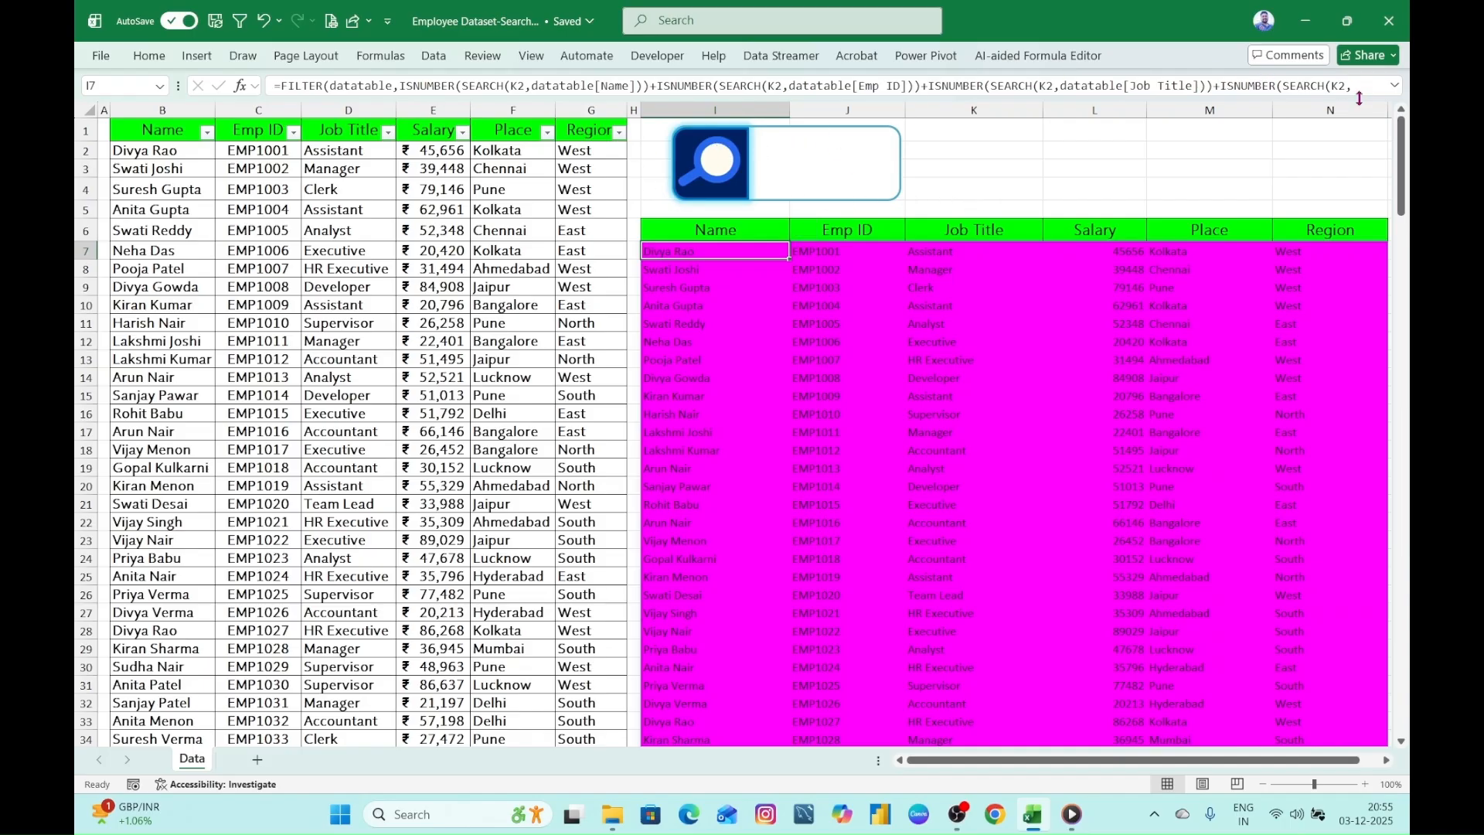
double_click(759, 250)
drag(1226, 99, 1190, 249)
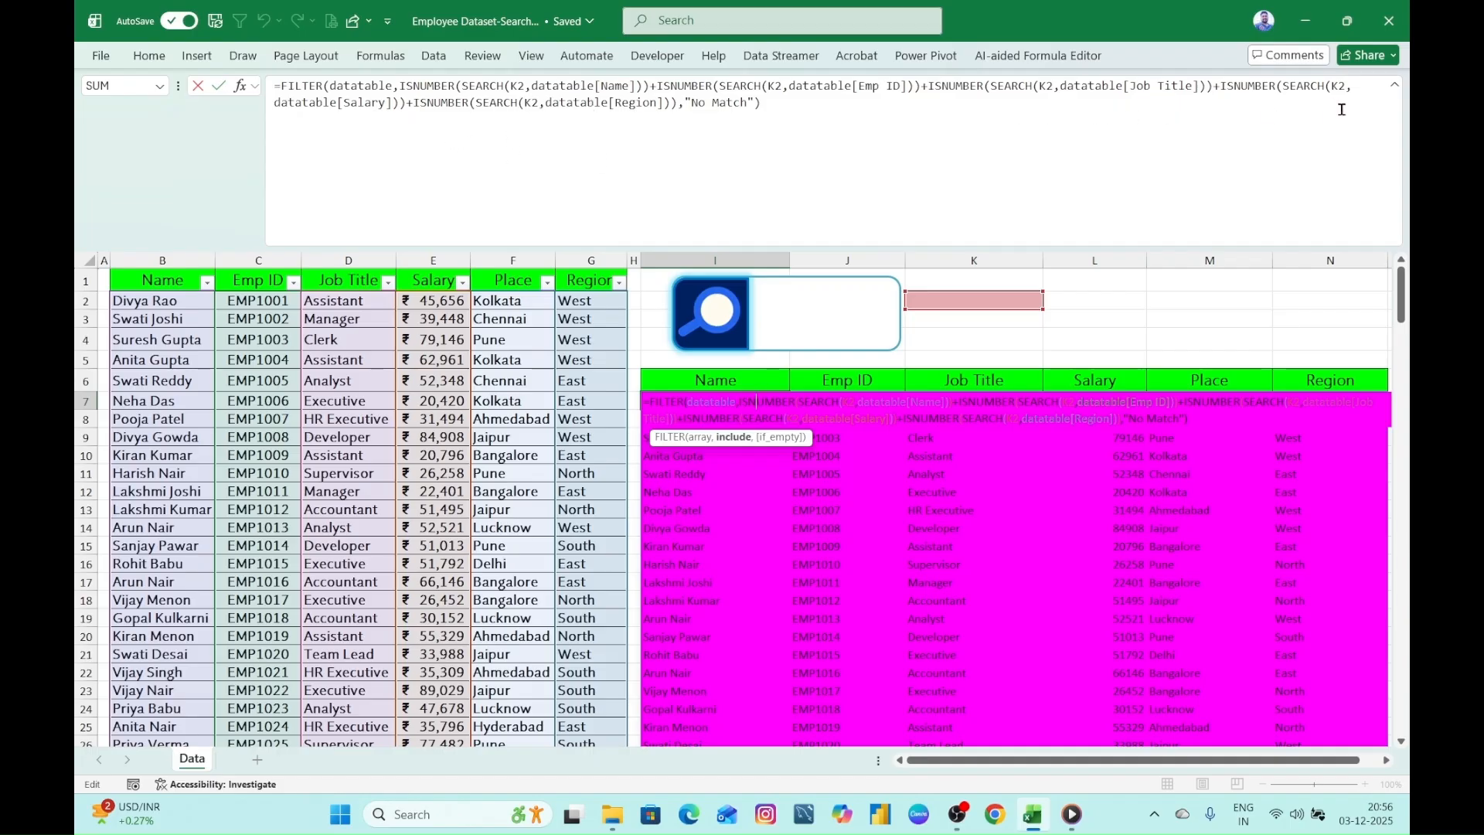
click(415, 103)
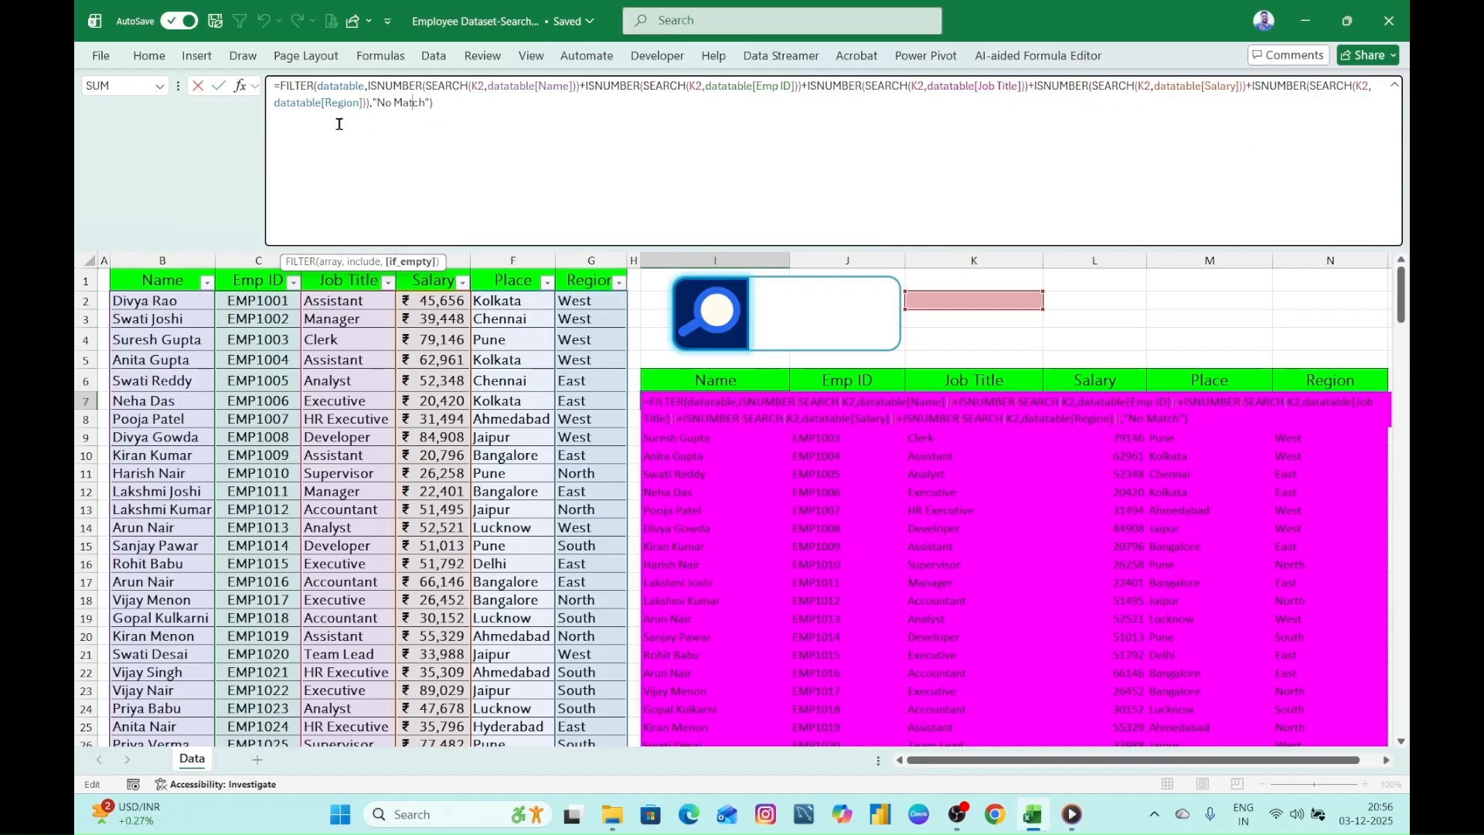
click(276, 103)
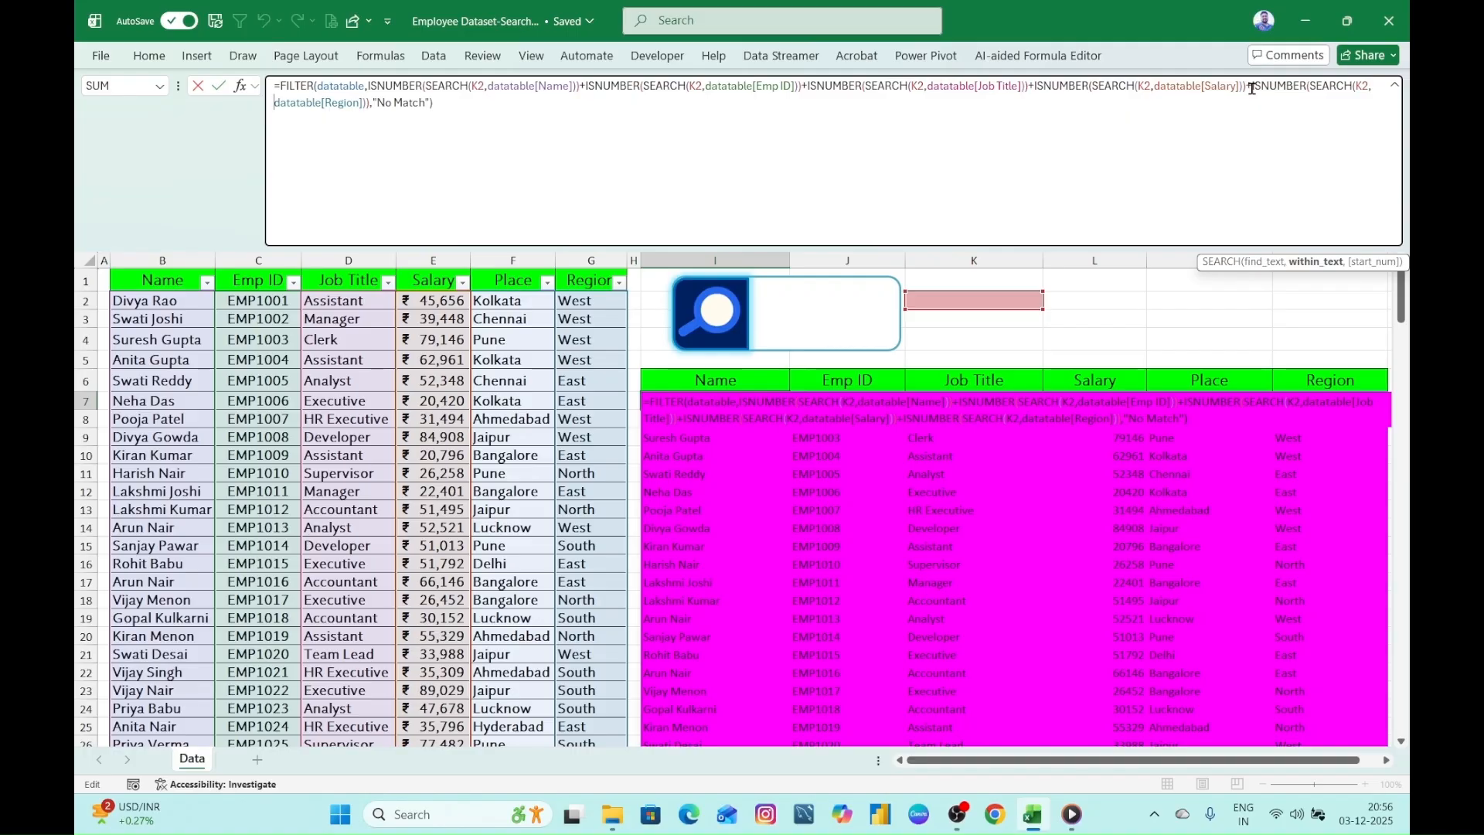
click(327, 108)
key(shift+Right)
key(shift+Right)
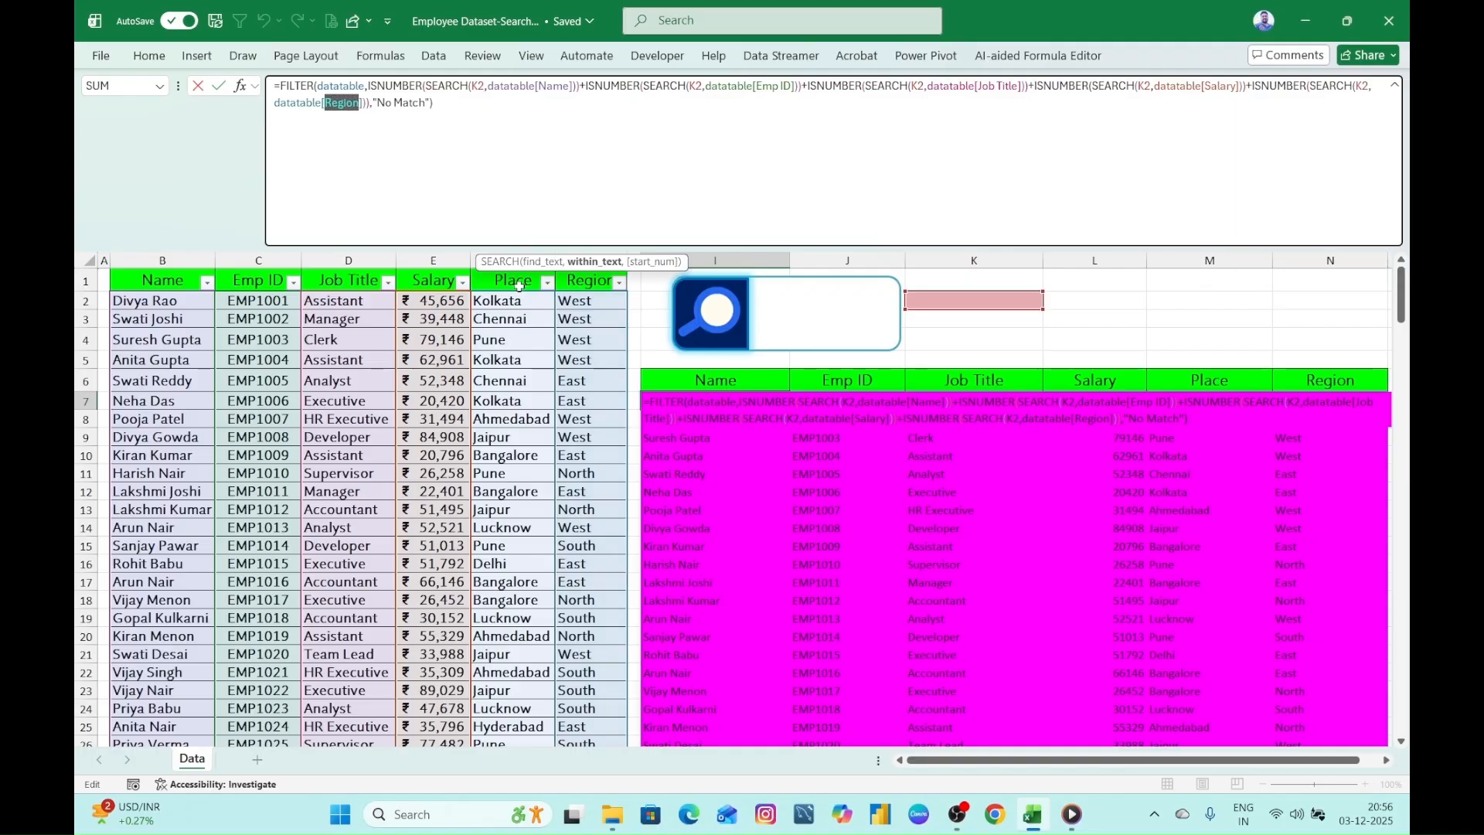
text(p)
key(Tab)
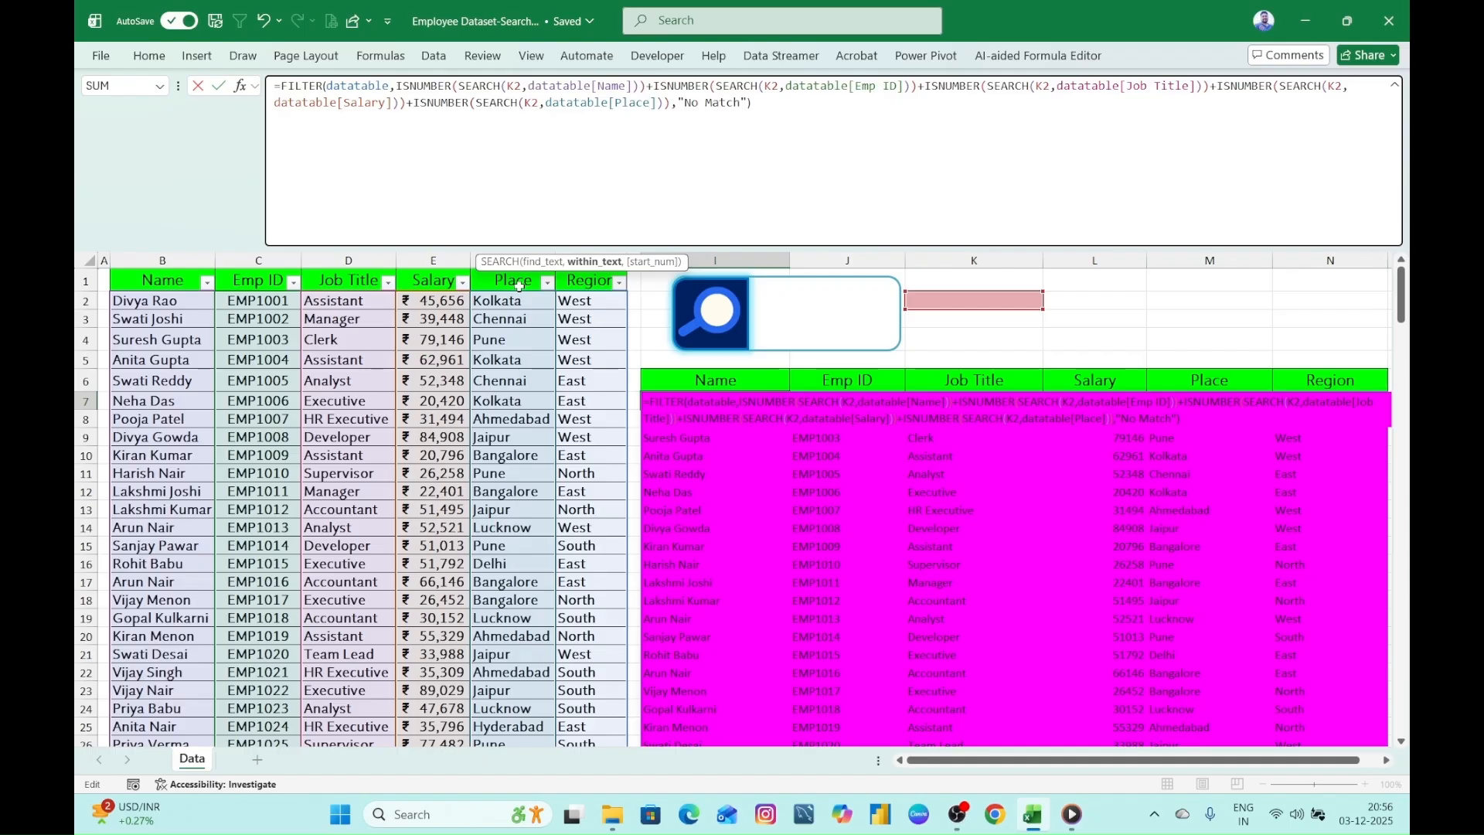
- Add +ISNUMBER(SEARCH(K2,datatable[Region])) before the "No Match" argument of the FILTER formula and commit it
click(671, 104)
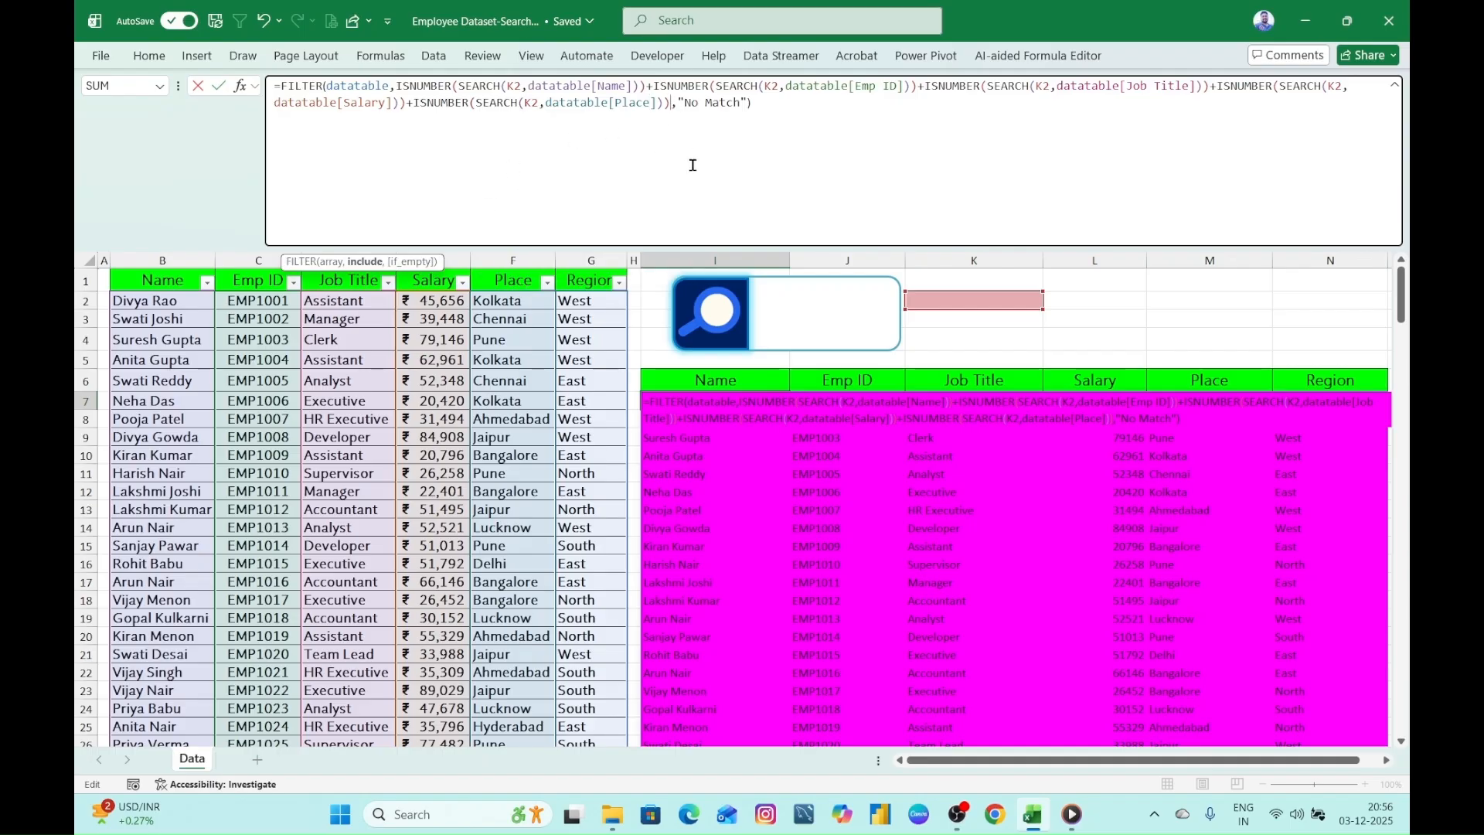
text(+)
text(ISNUMBER(SEARCH(K2,datatable[Name])))
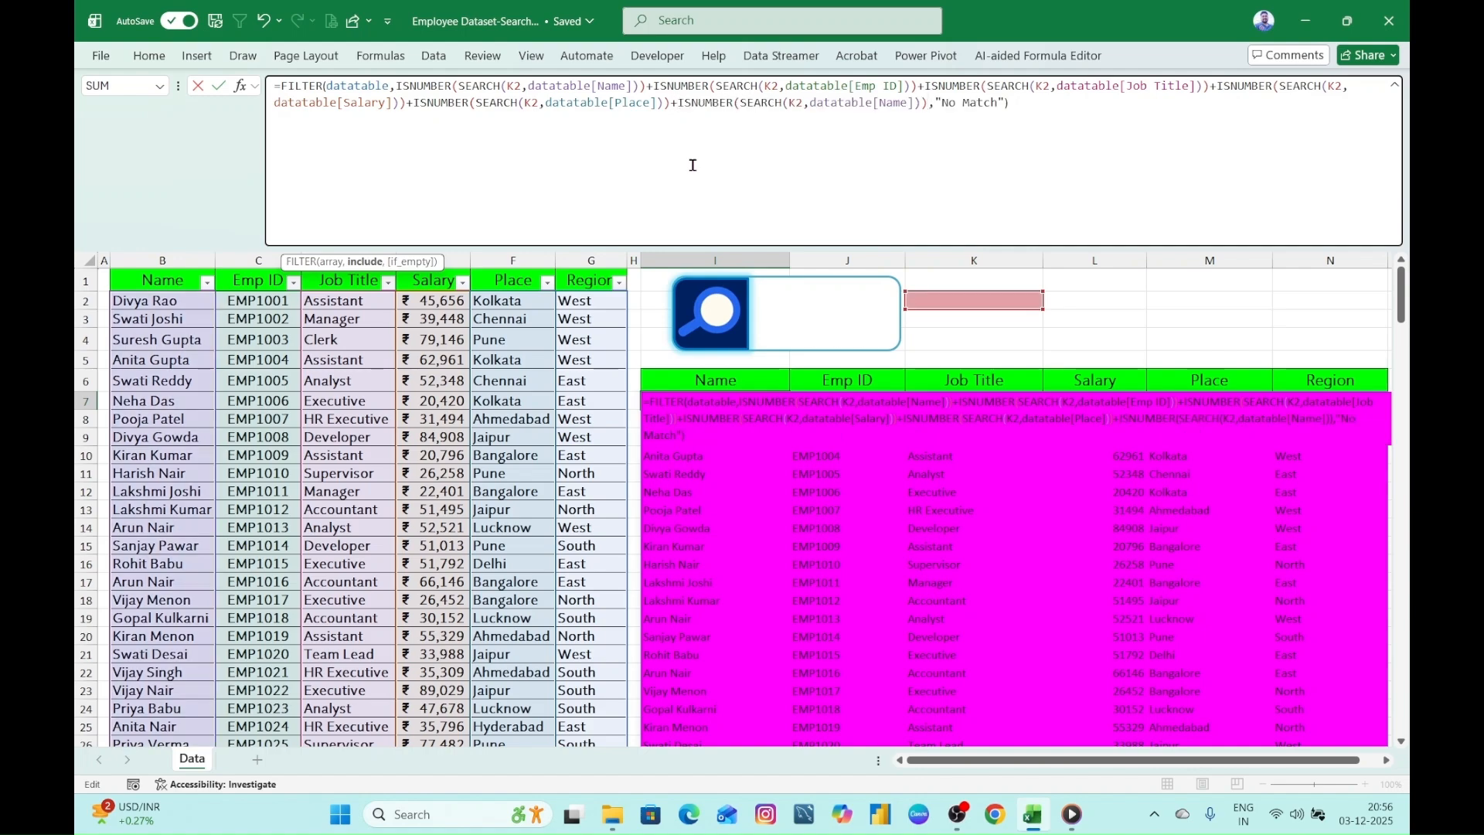
click(885, 105)
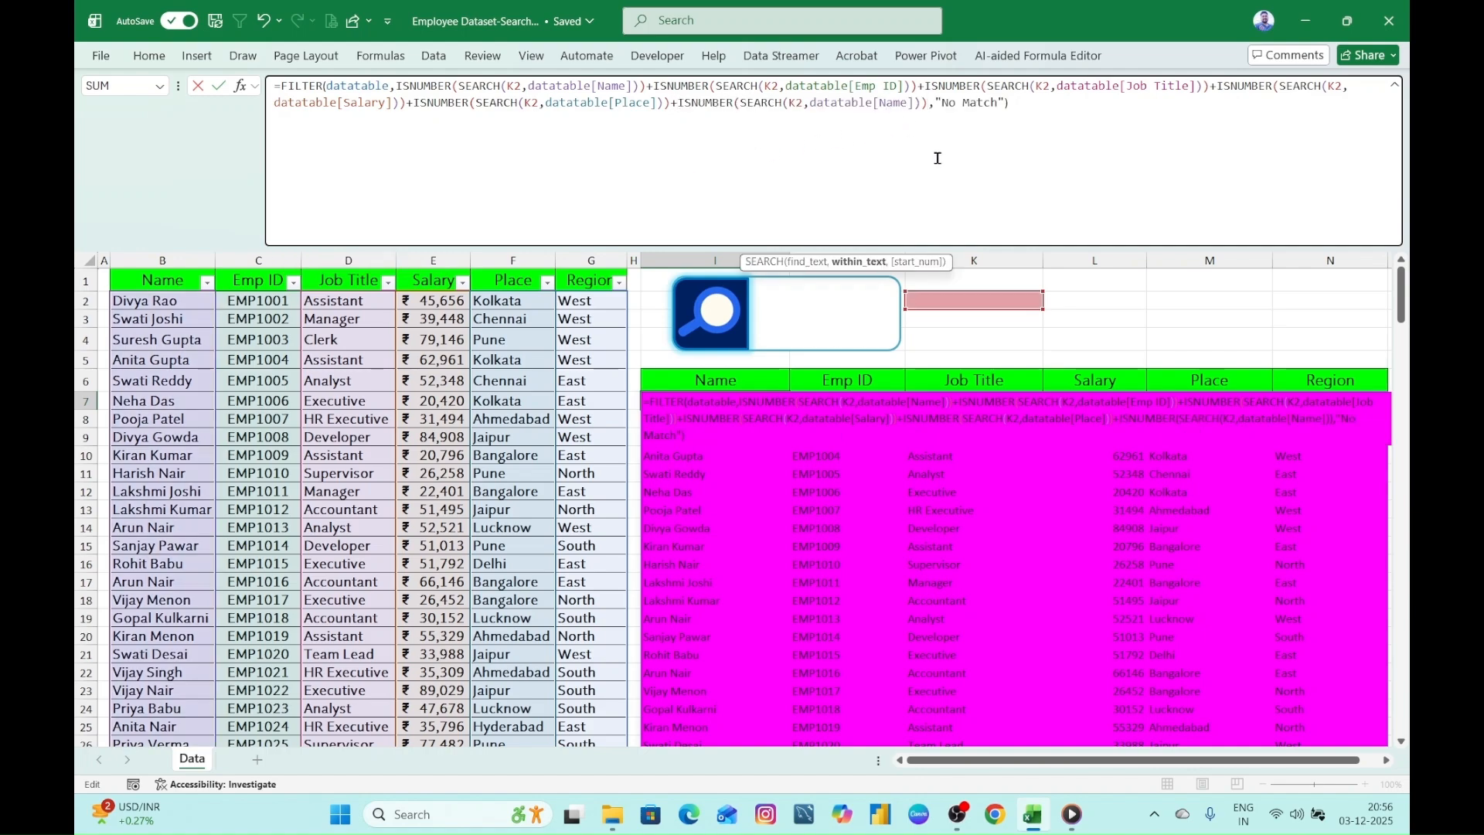
key(shift+Right)
key(shift+Right)
key(shift+Right)
text(region)
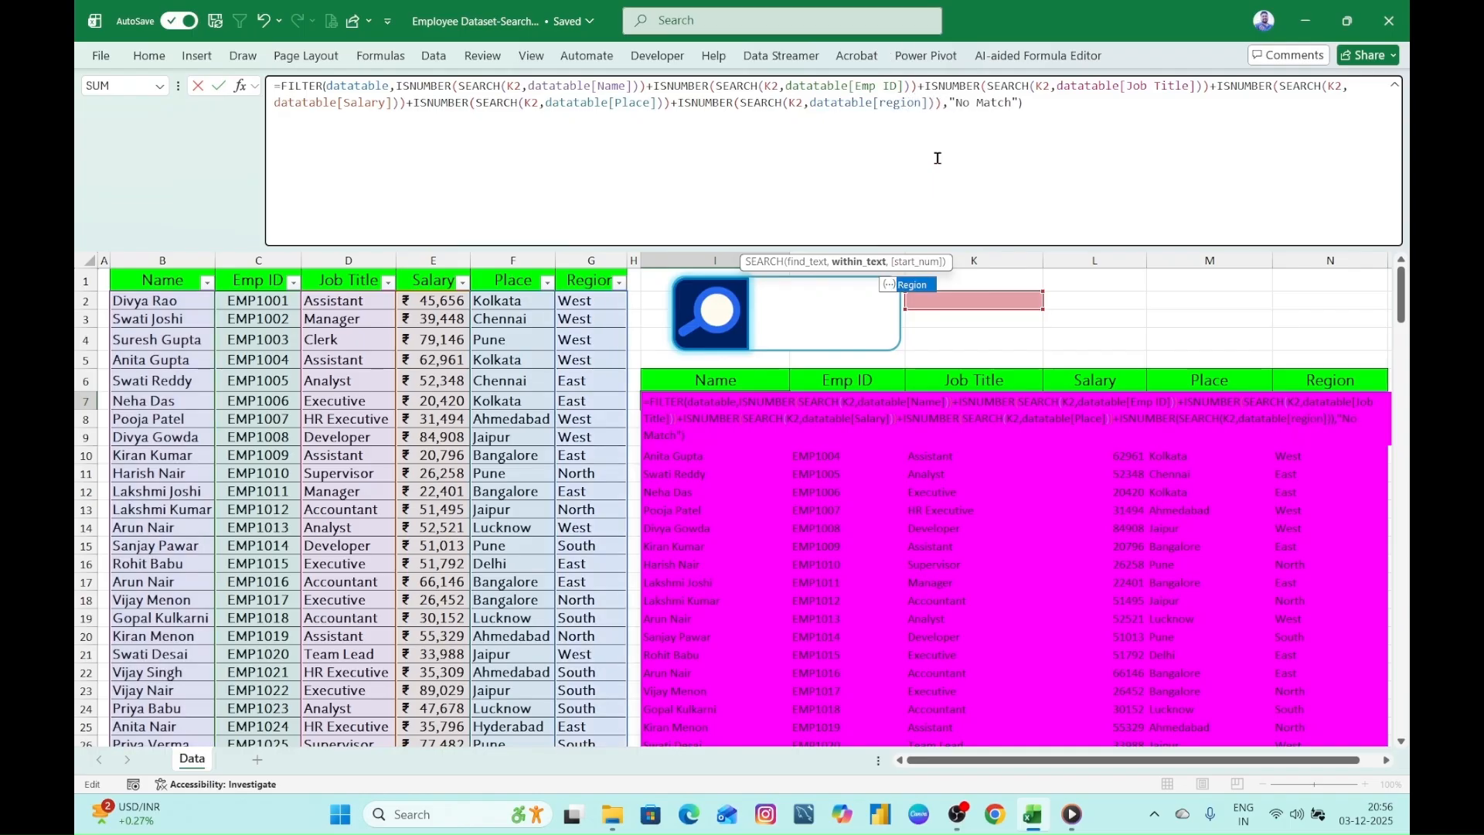
key(Tab)
click(1053, 102)
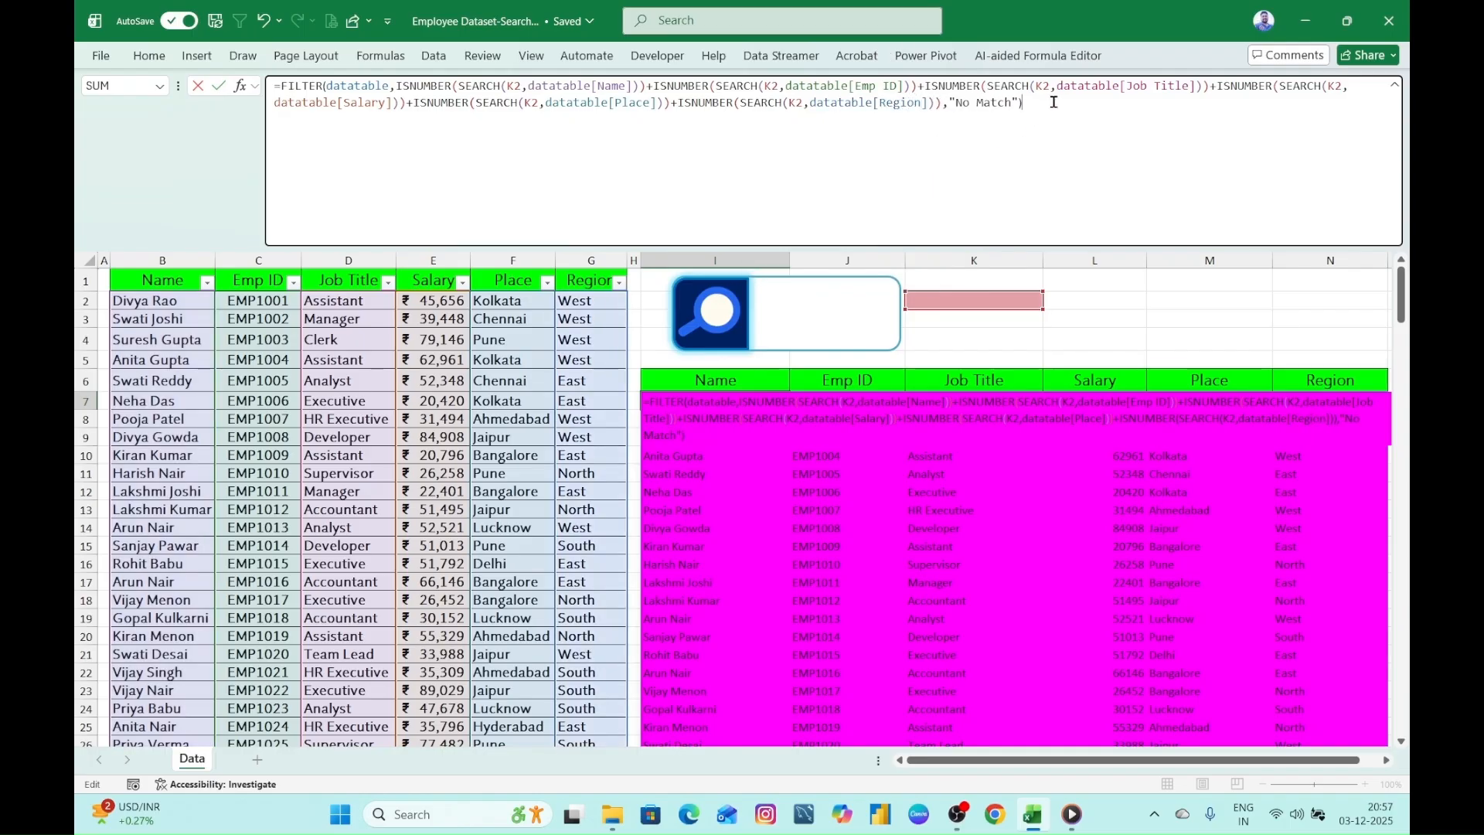
key(Return)
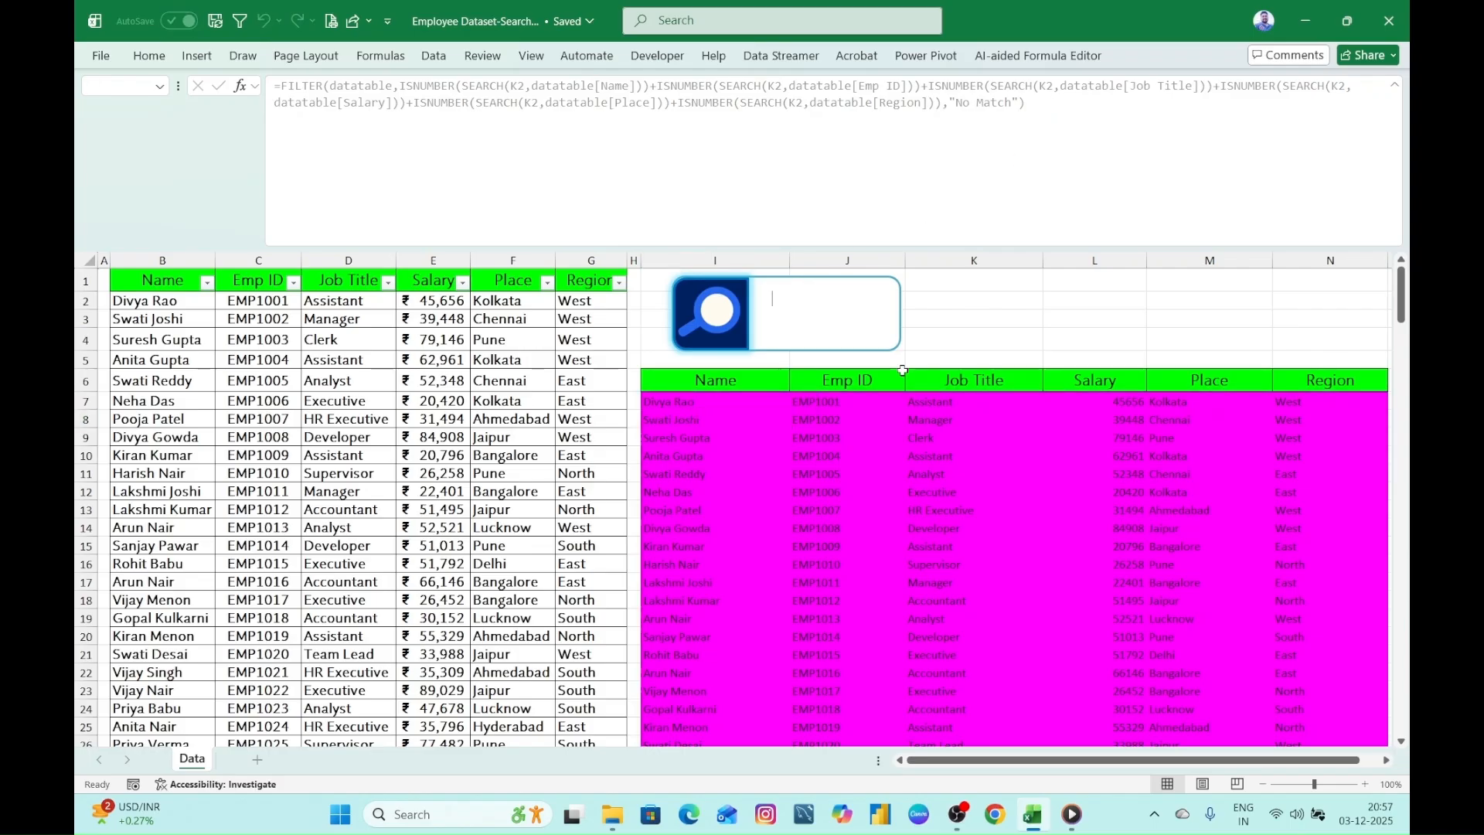
- Test the corrected search with the place fragments "che" and "kol", clearing the search box after each
text(che)
key(BackSpace)
key(BackSpace)
key(BackSpace)
text(kol)
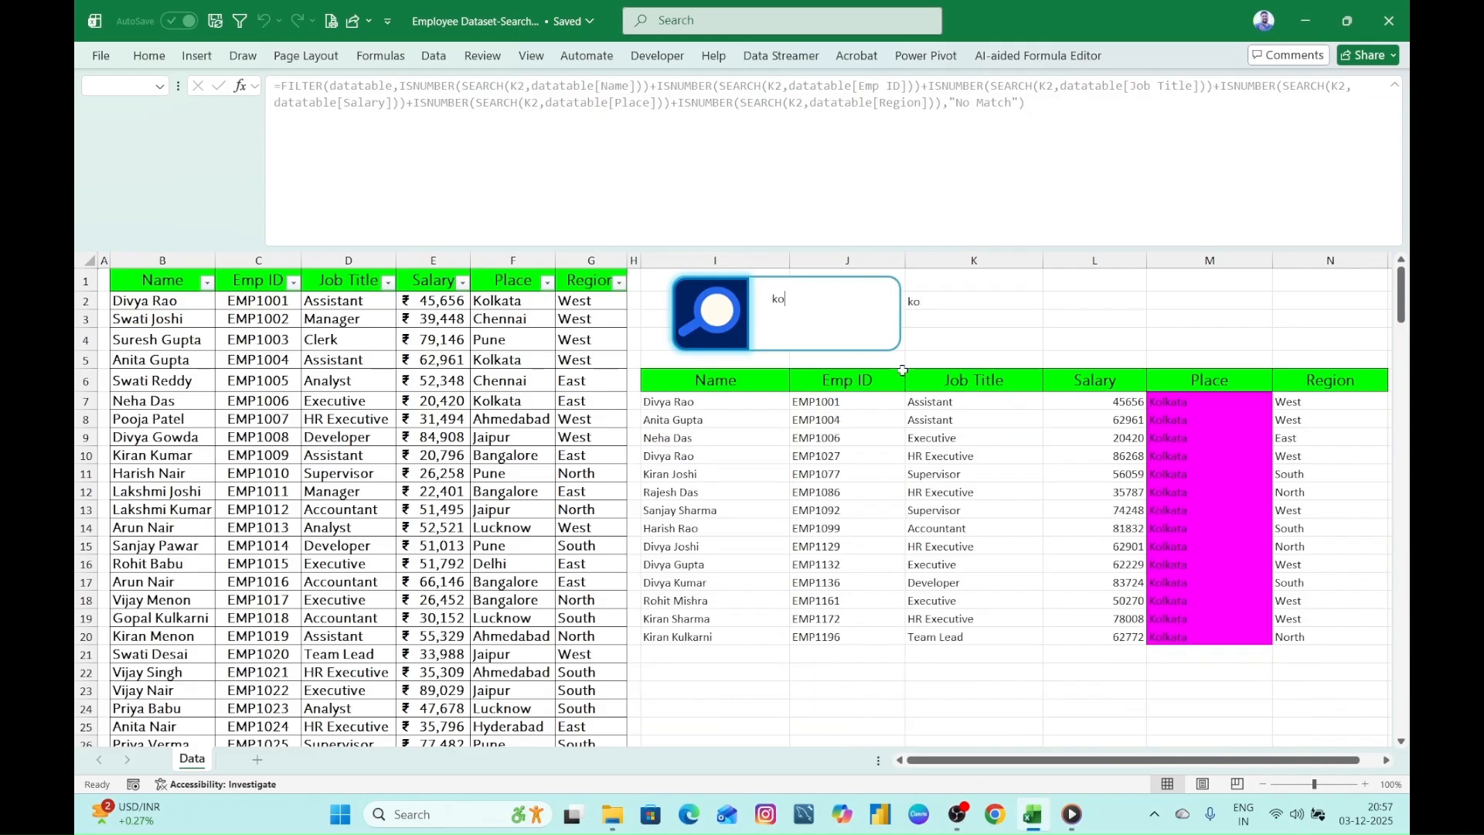
key(BackSpace)
key(BackSpace)
- Search for the region "west", clear the box, and search for an employee's first-name fragment
text(w)
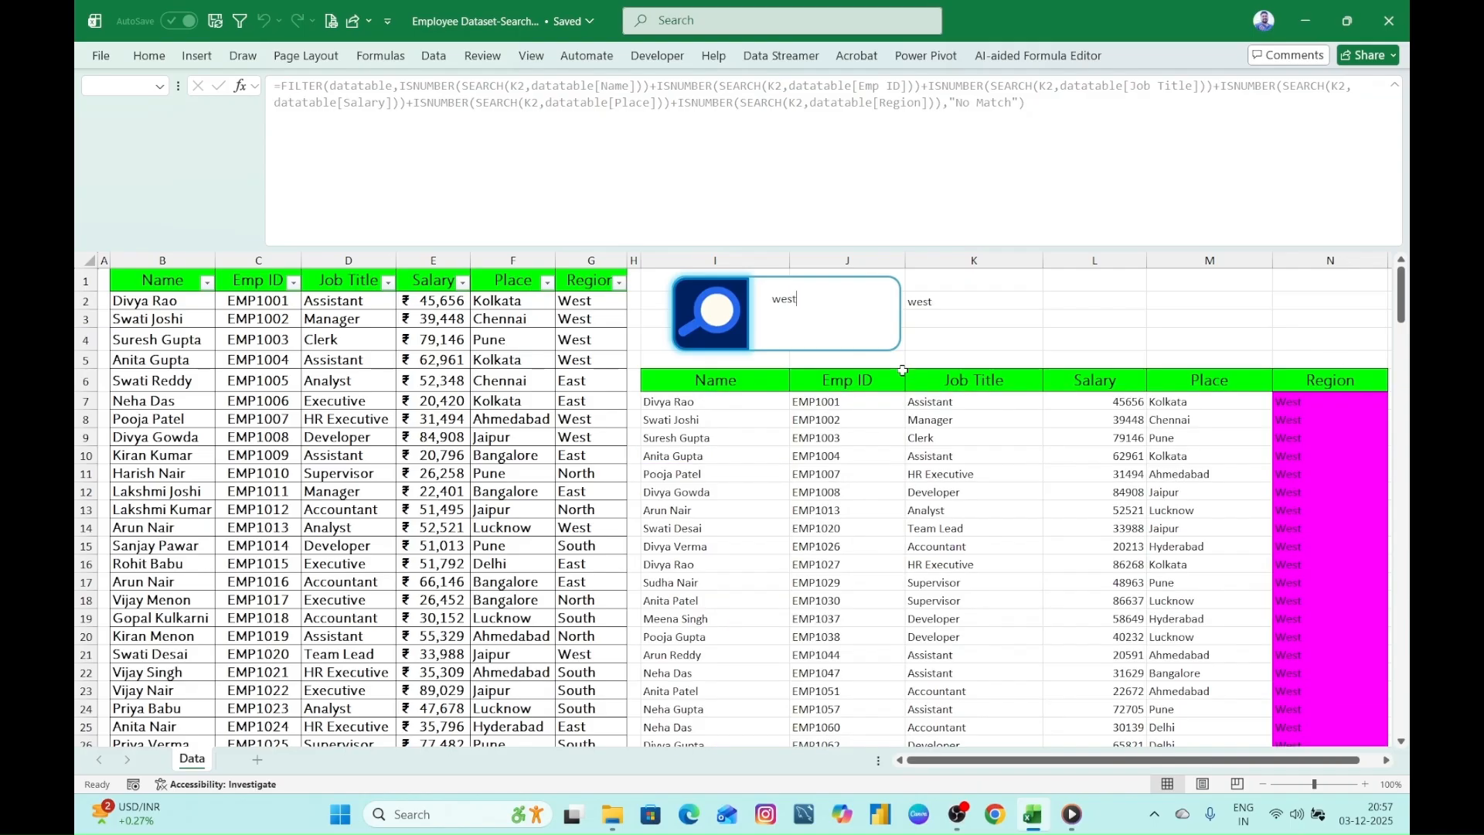
key(BackSpace)
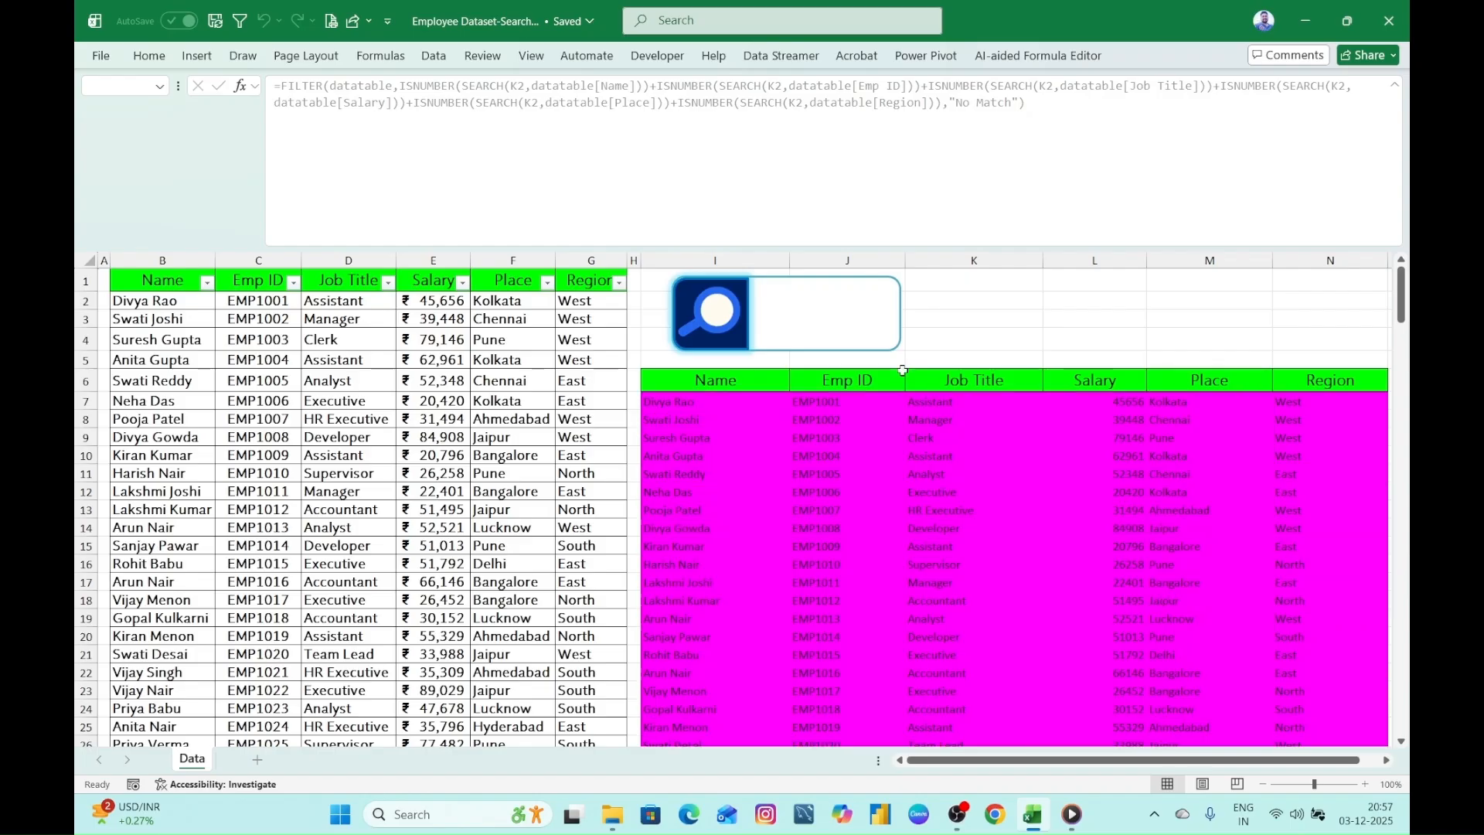
text(divy)
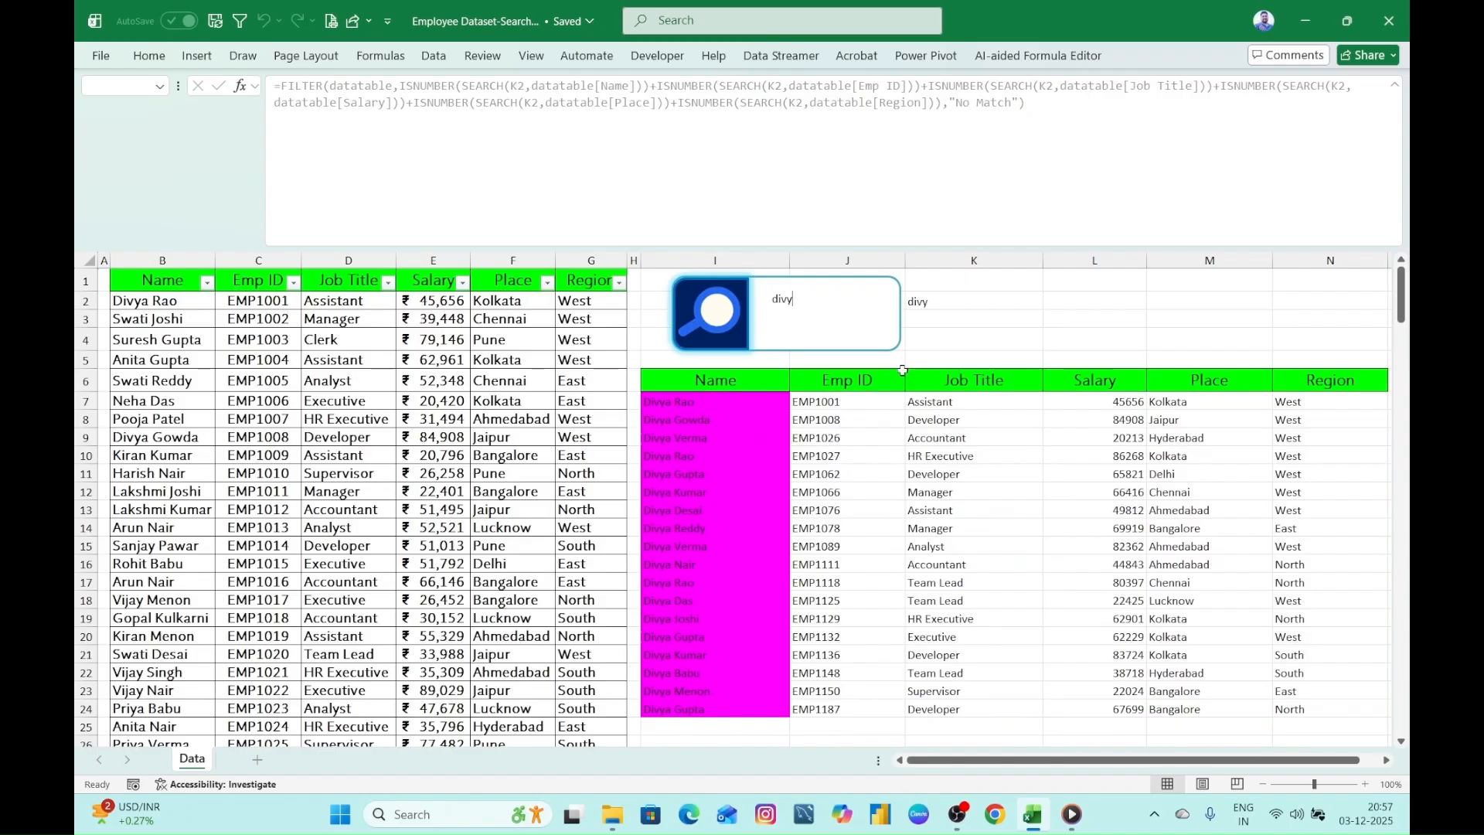
text(a gowda)
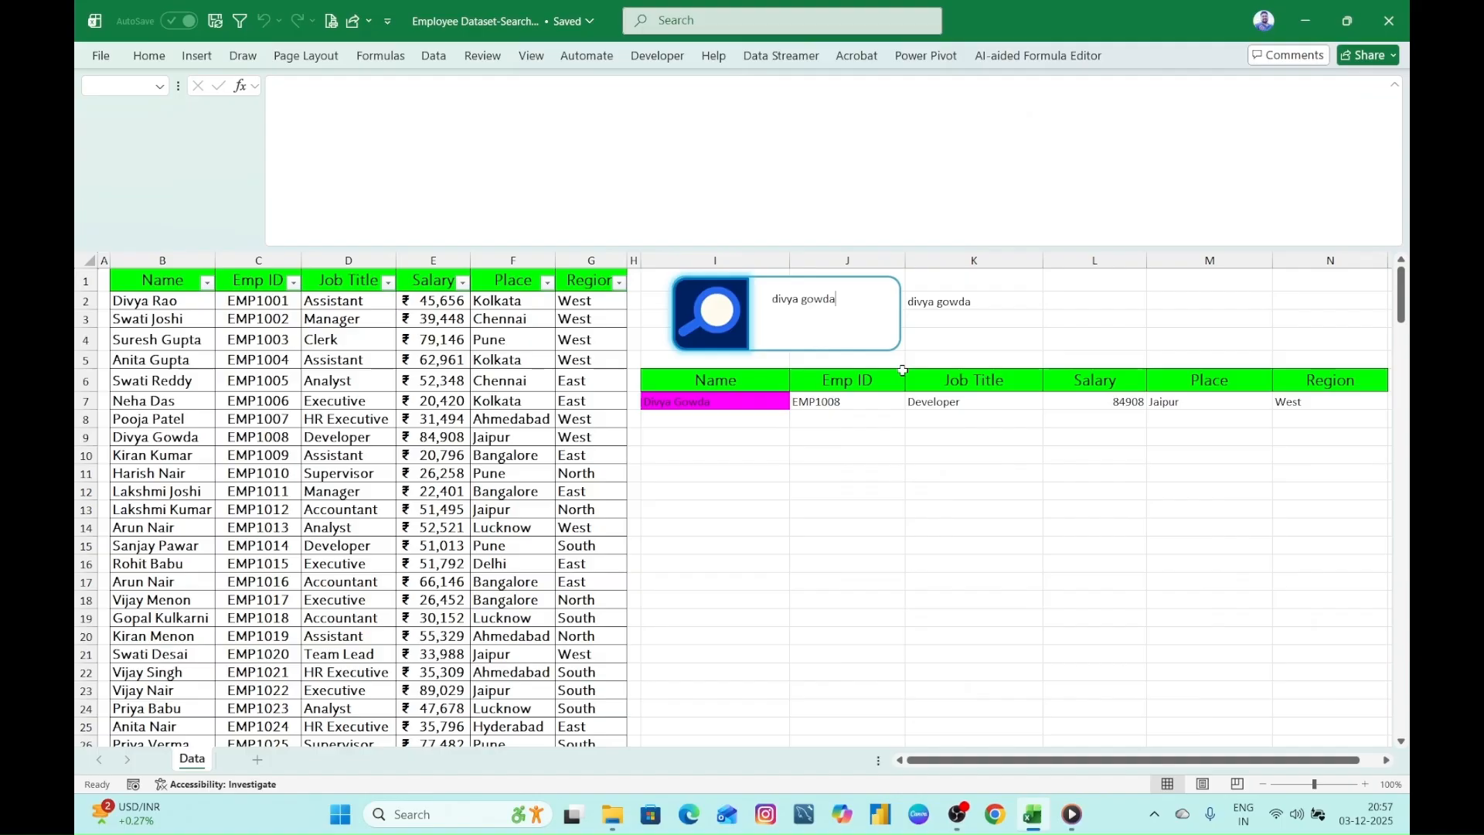
- Complete the search with the employee's full name, clear the search box and return to the worksheet cells
key(BackSpace)
key(BackSpace)
key(BackSpace)
key(BackSpace)
key(BackSpace)
key(BackSpace)
key(BackSpace)
key(BackSpace)
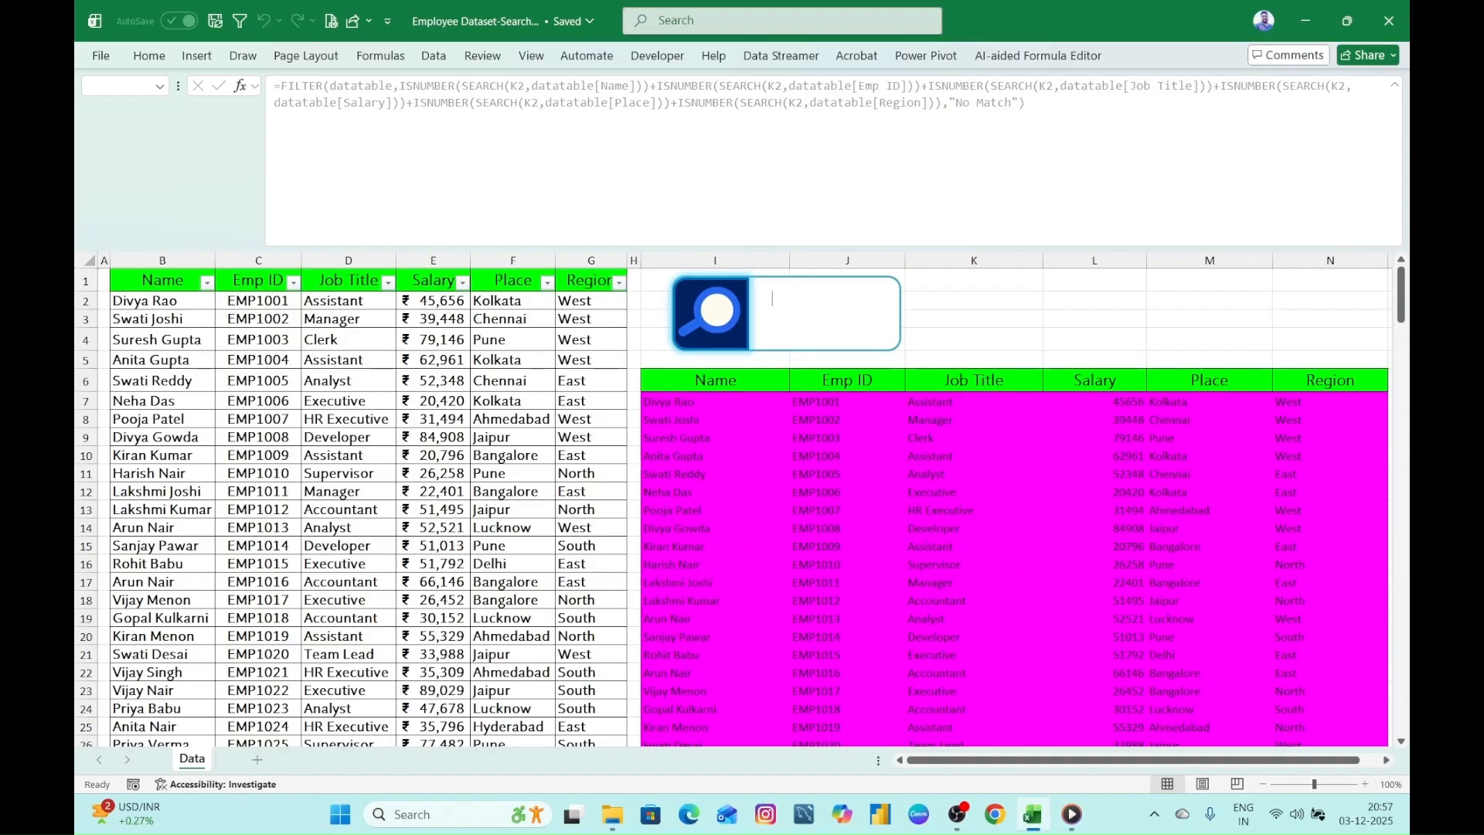
click(1009, 319)
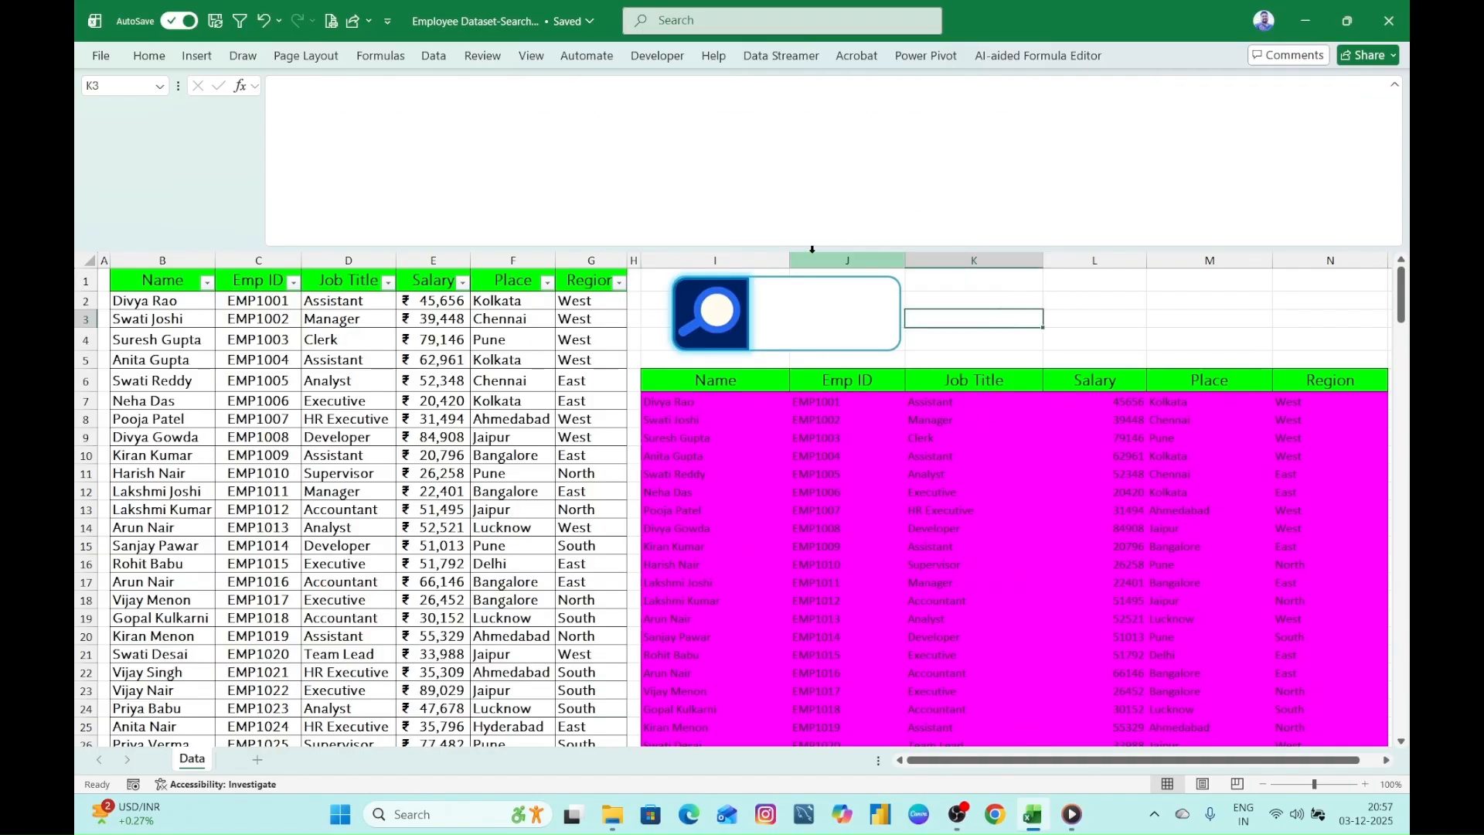
click(1083, 313)
- Review the complete FILTER formula in I7 and shrink the formula bar to a two-line height
click(1007, 241)
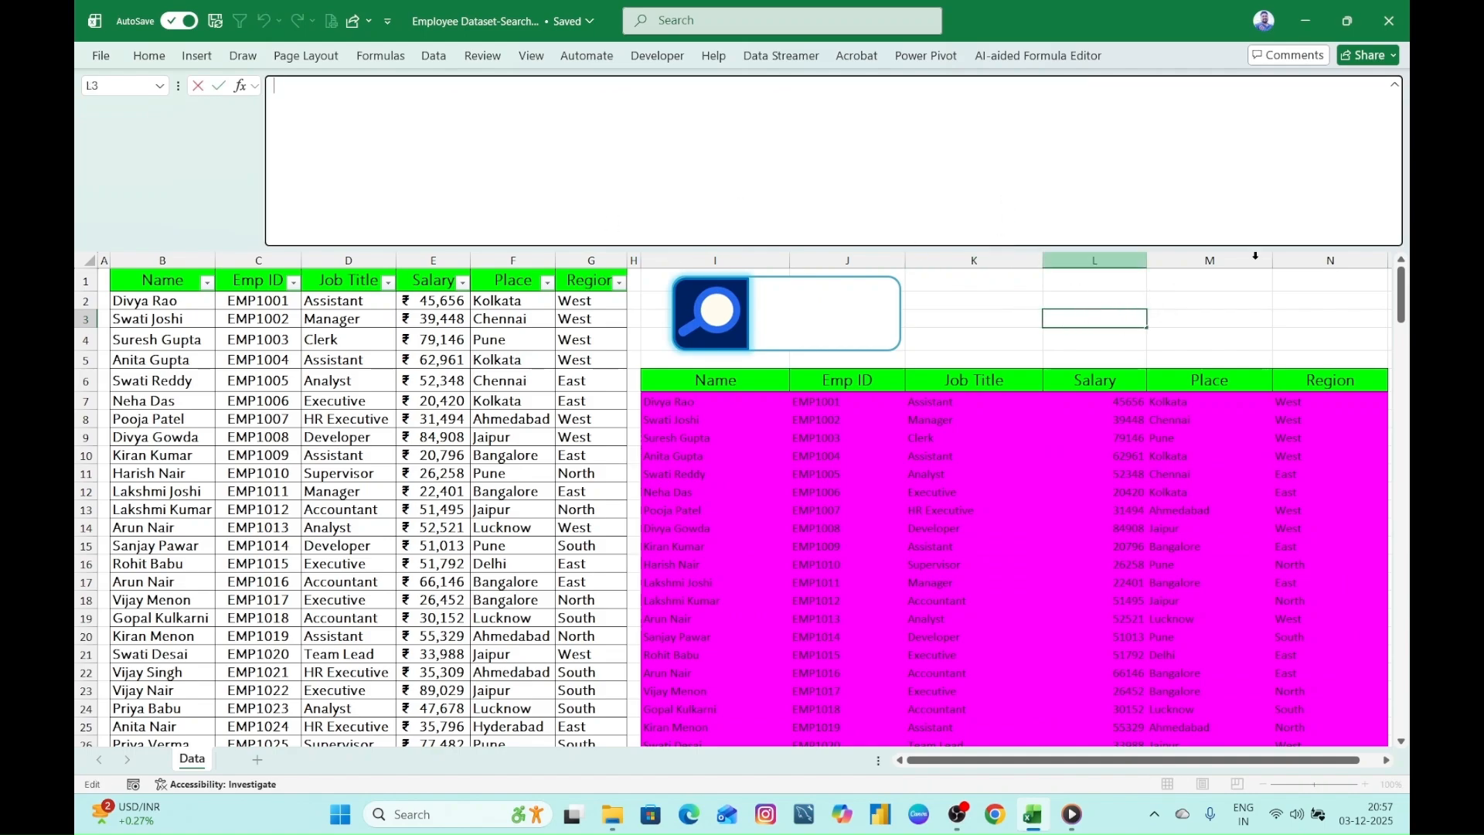
drag(1340, 256, 1317, 117)
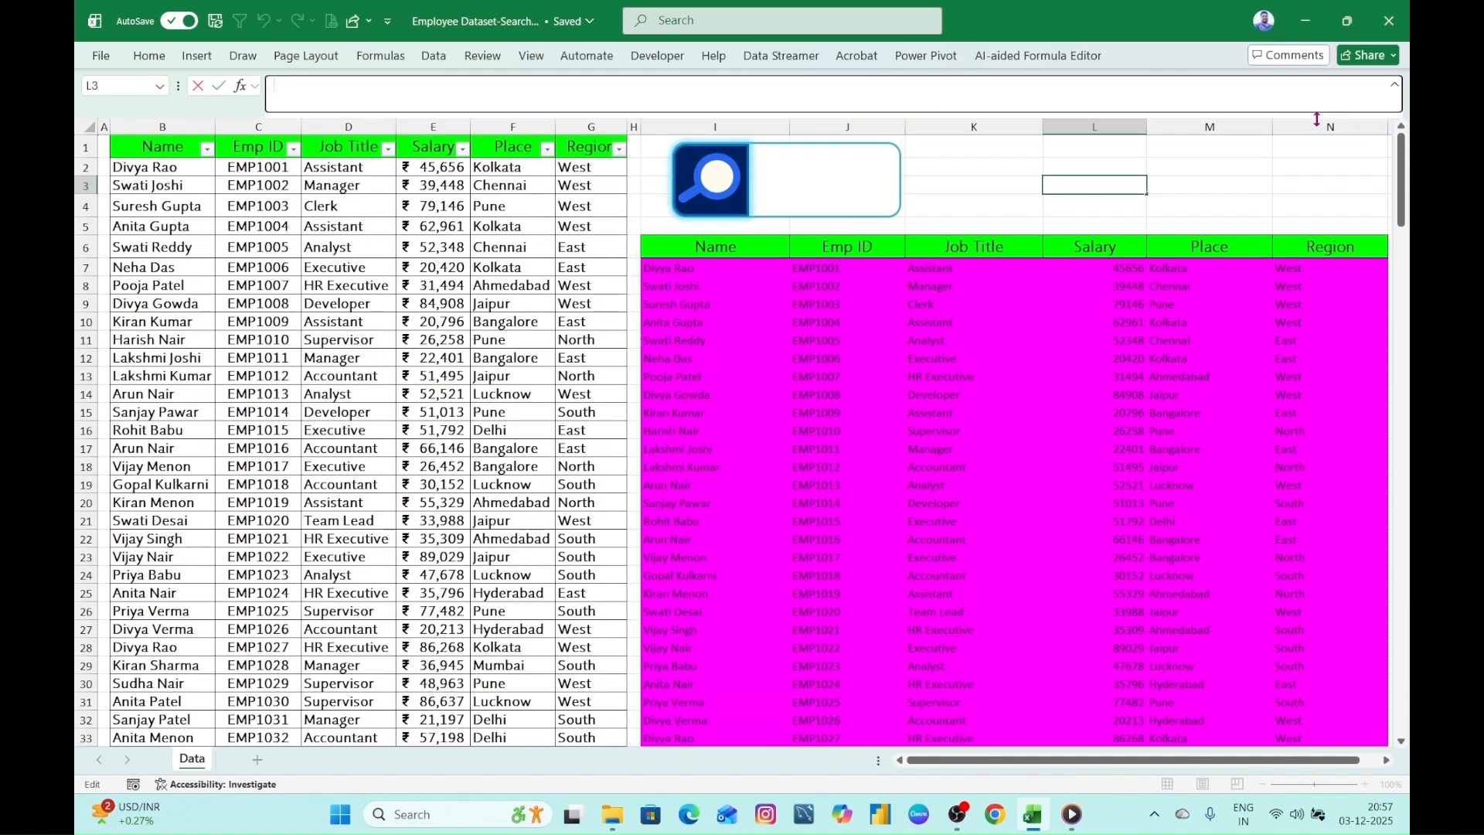
click(661, 266)
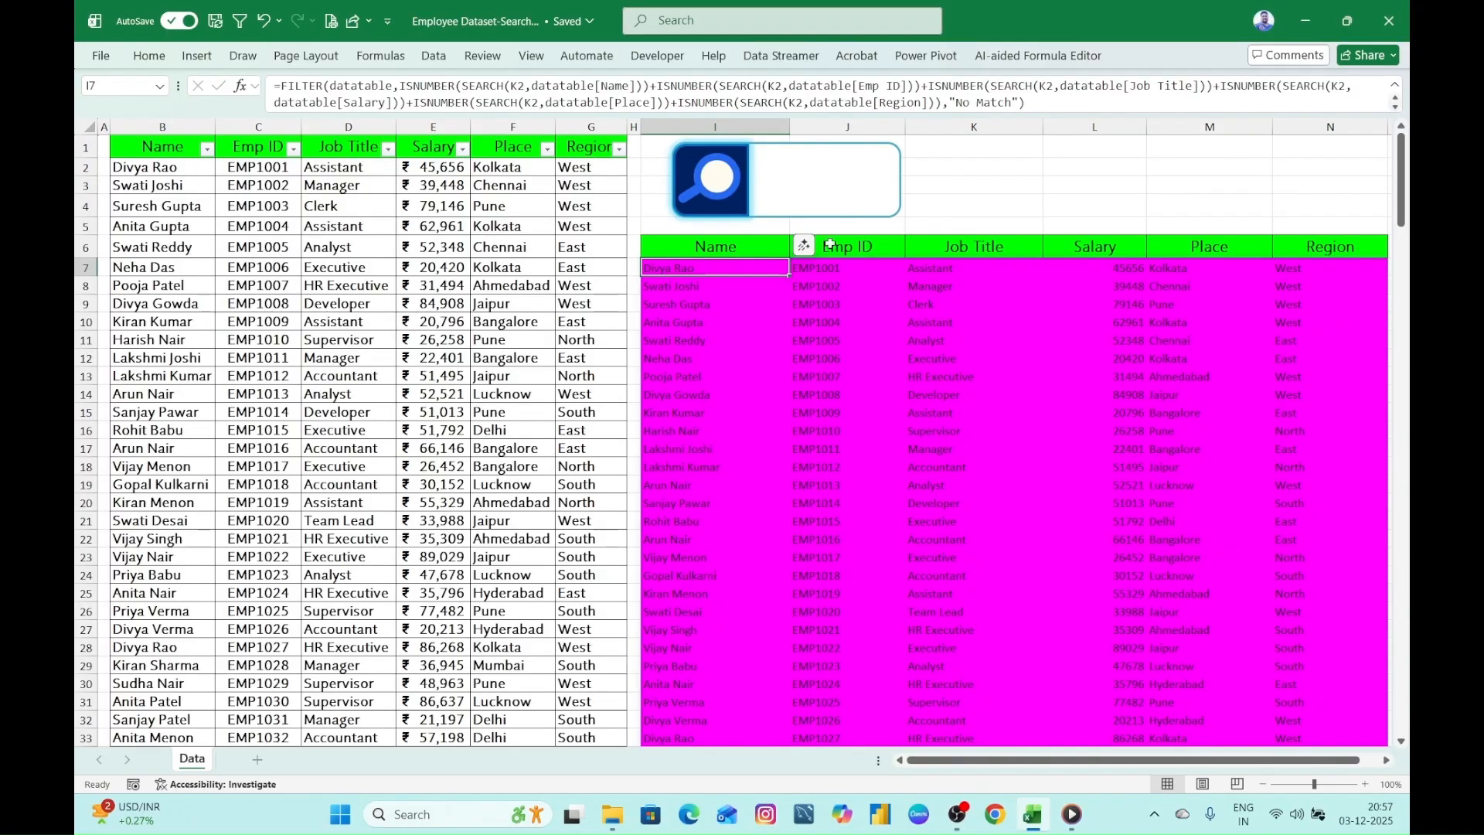
drag(1077, 117, 1081, 317)
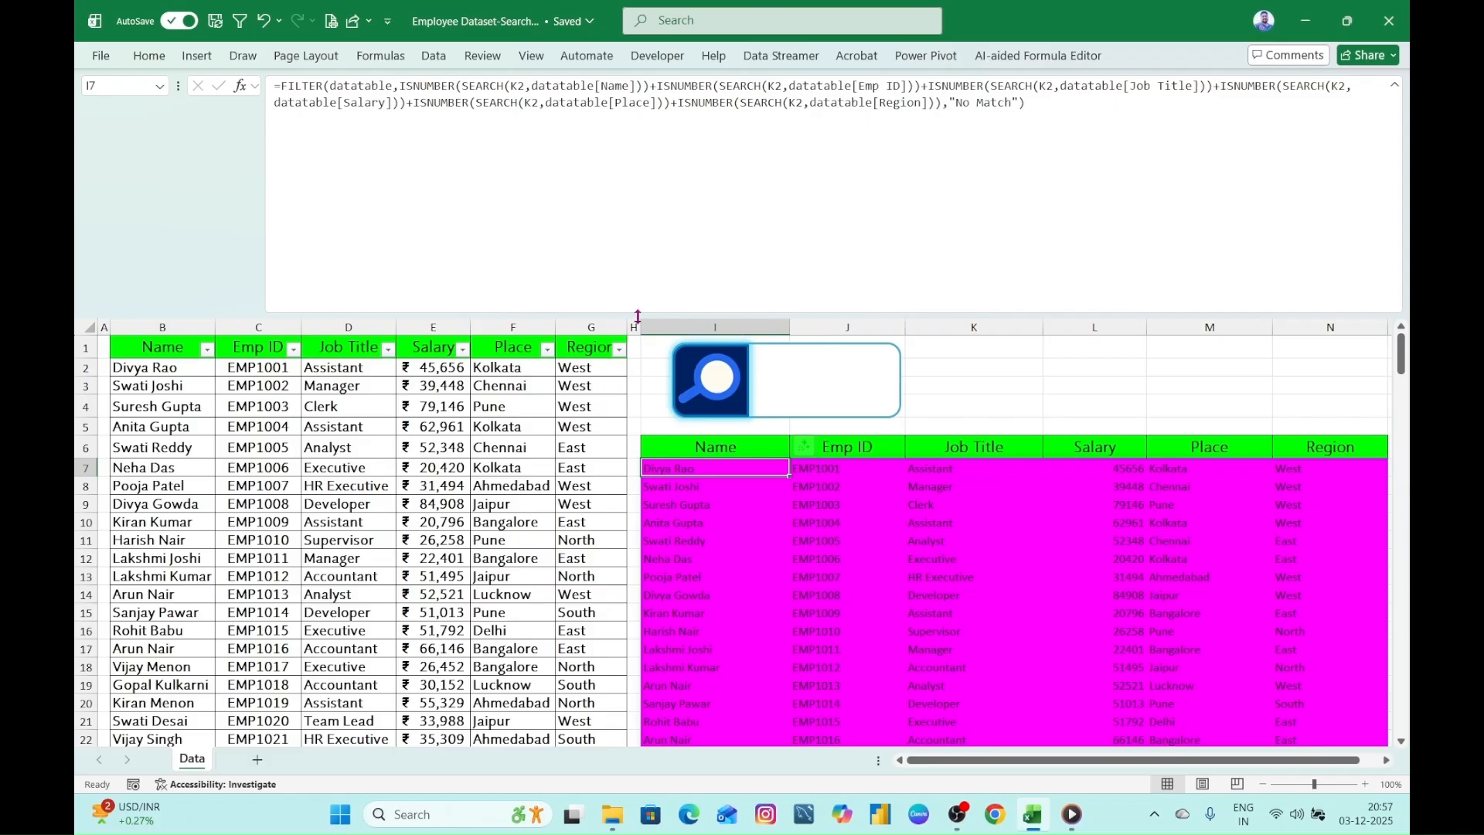
drag(637, 317, 697, 121)
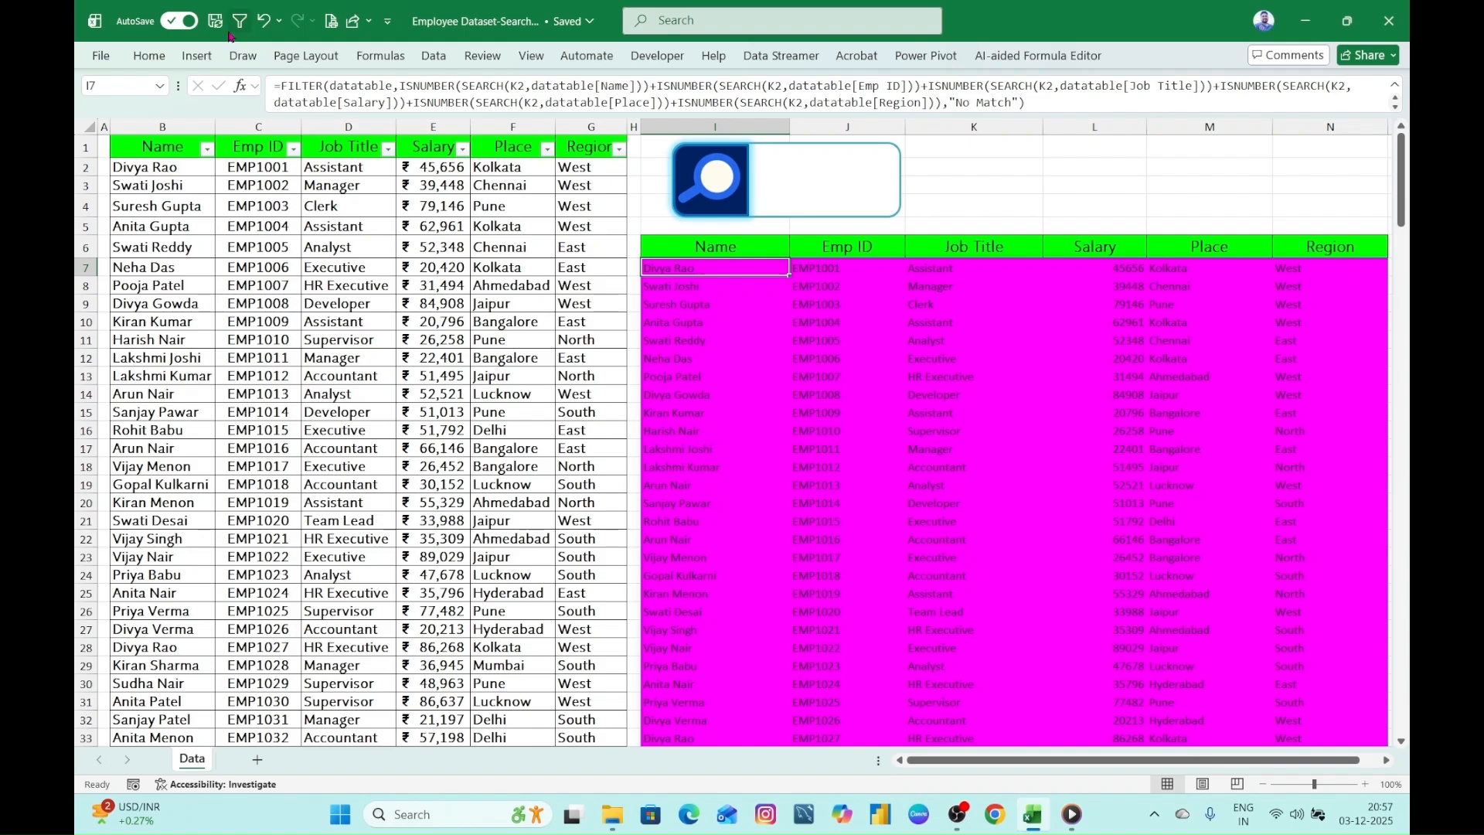
- Minimize the workbook and close the media player and the Searchbar folder window to reach the desktop
click(1312, 16)
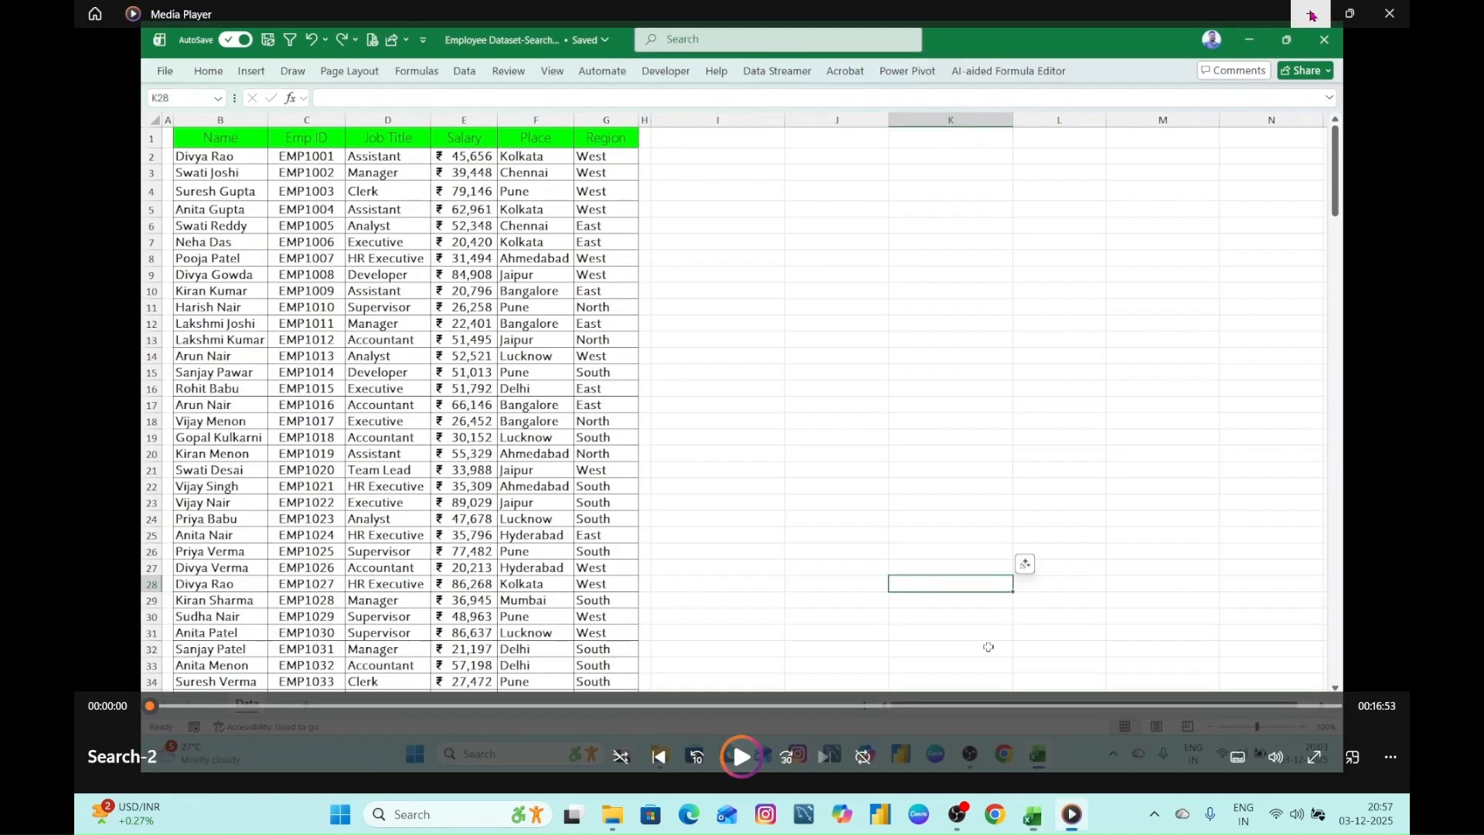
click(1392, 14)
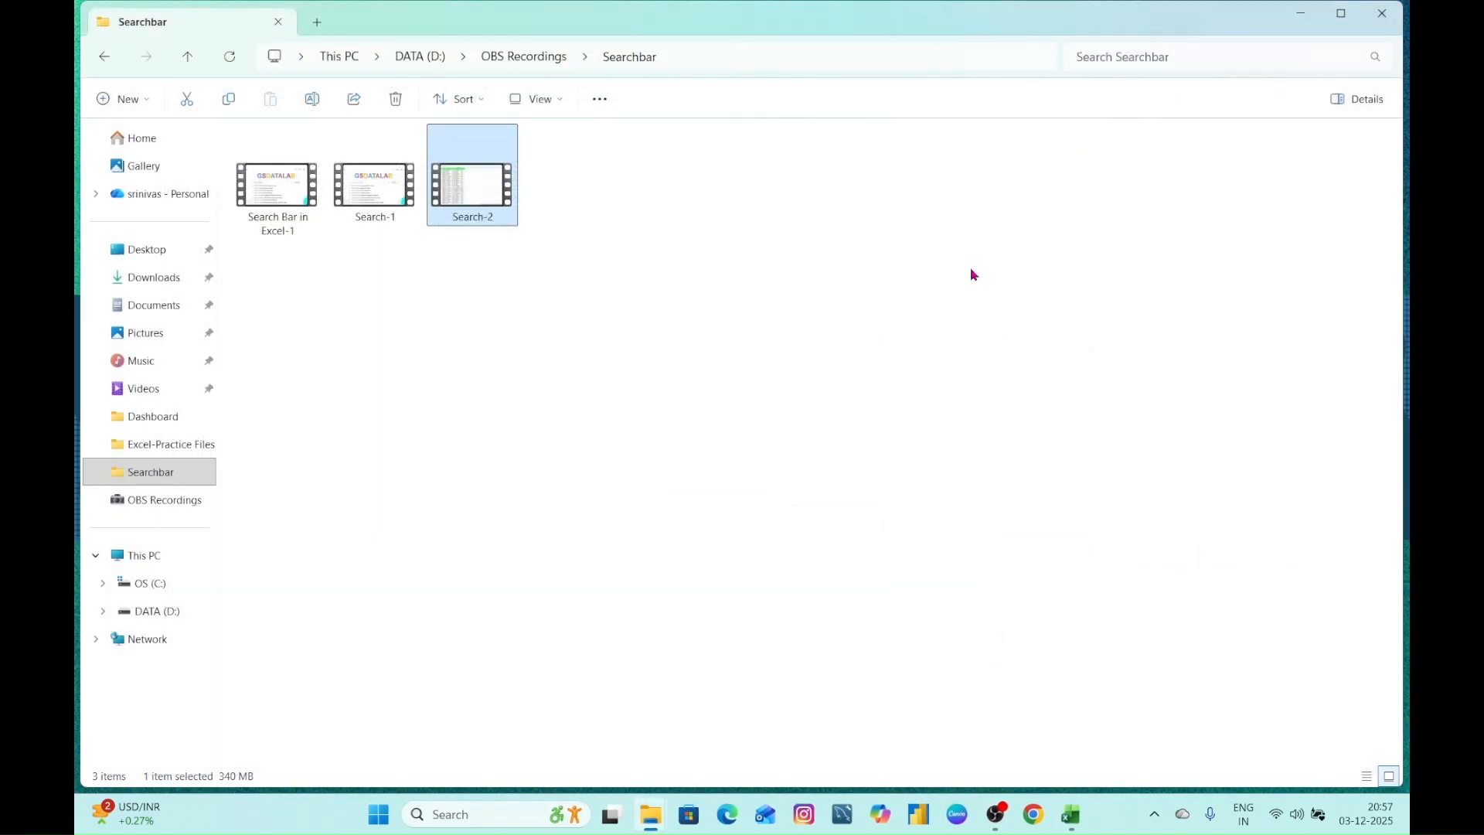
click(1382, 13)
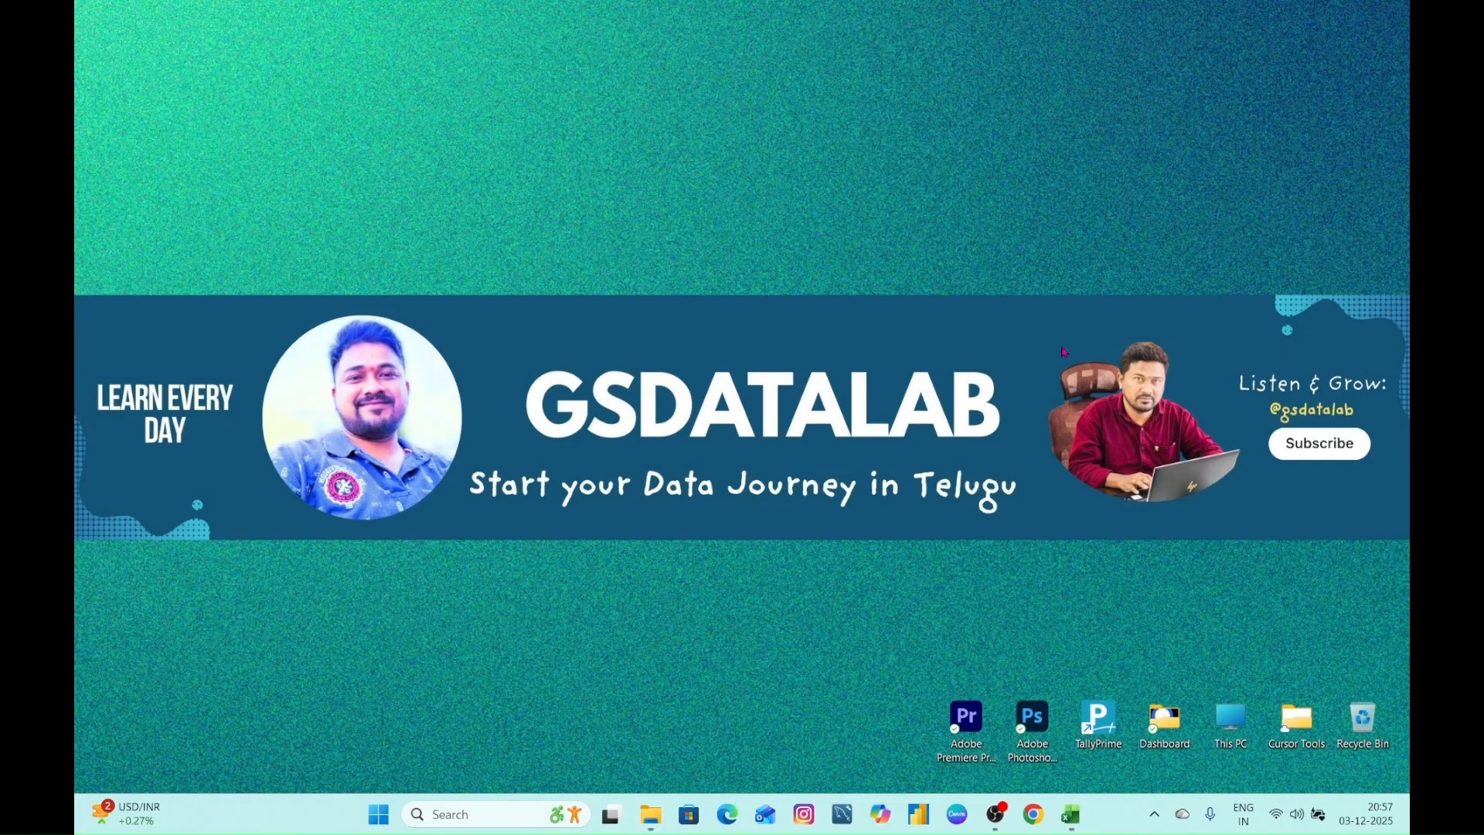